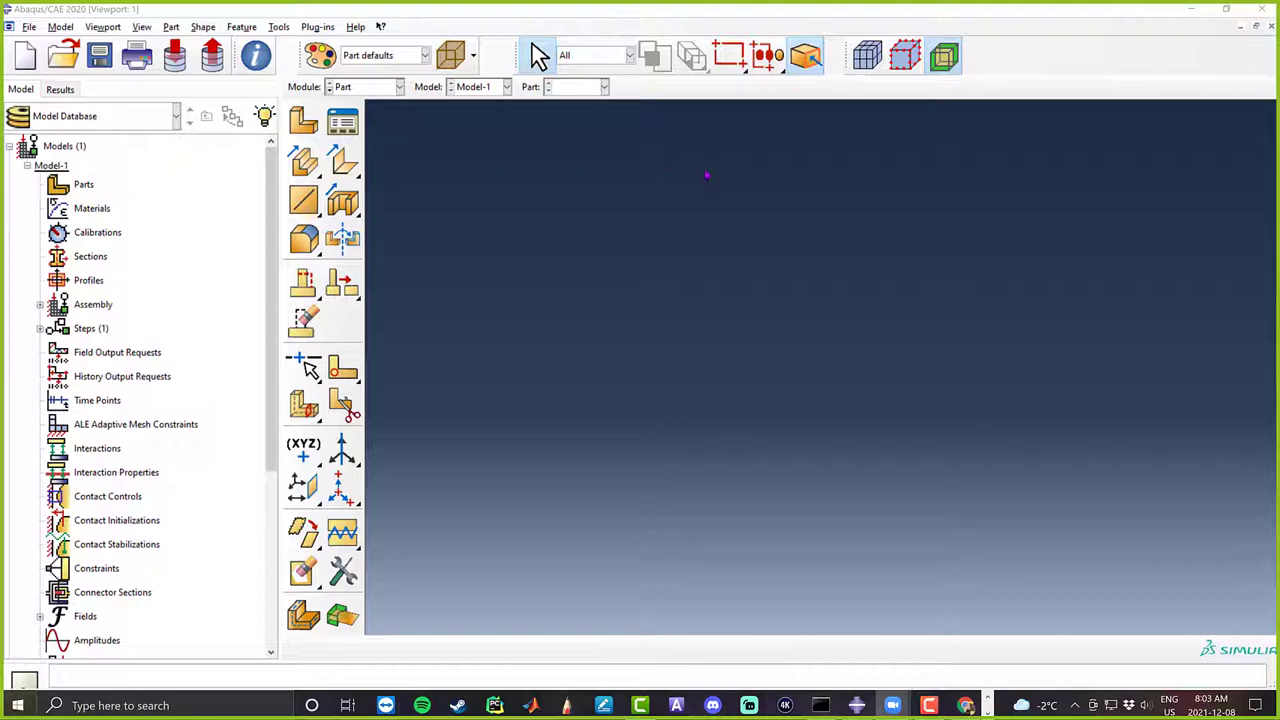
Save the model database to the F: drive under the name ABAQUS Fun.
{"action": "left_click", "coordinate": [29, 27]}
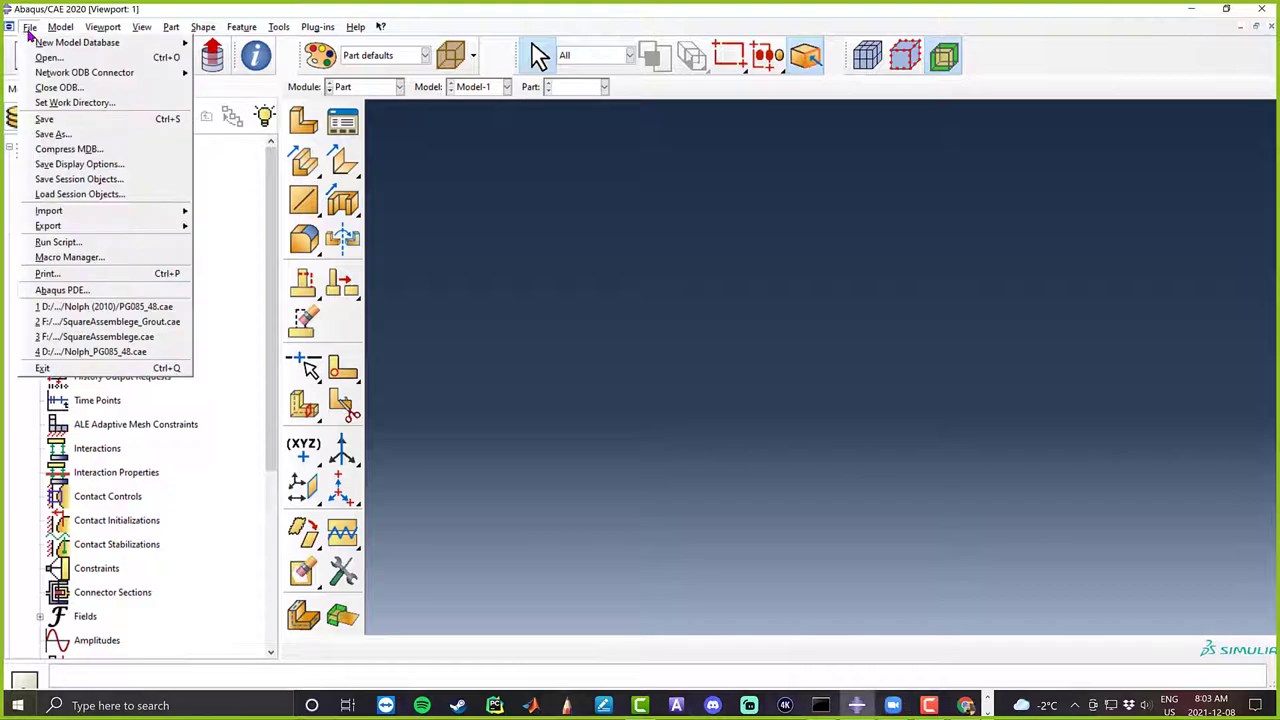
{"action": "left_click", "coordinate": [80, 134]}
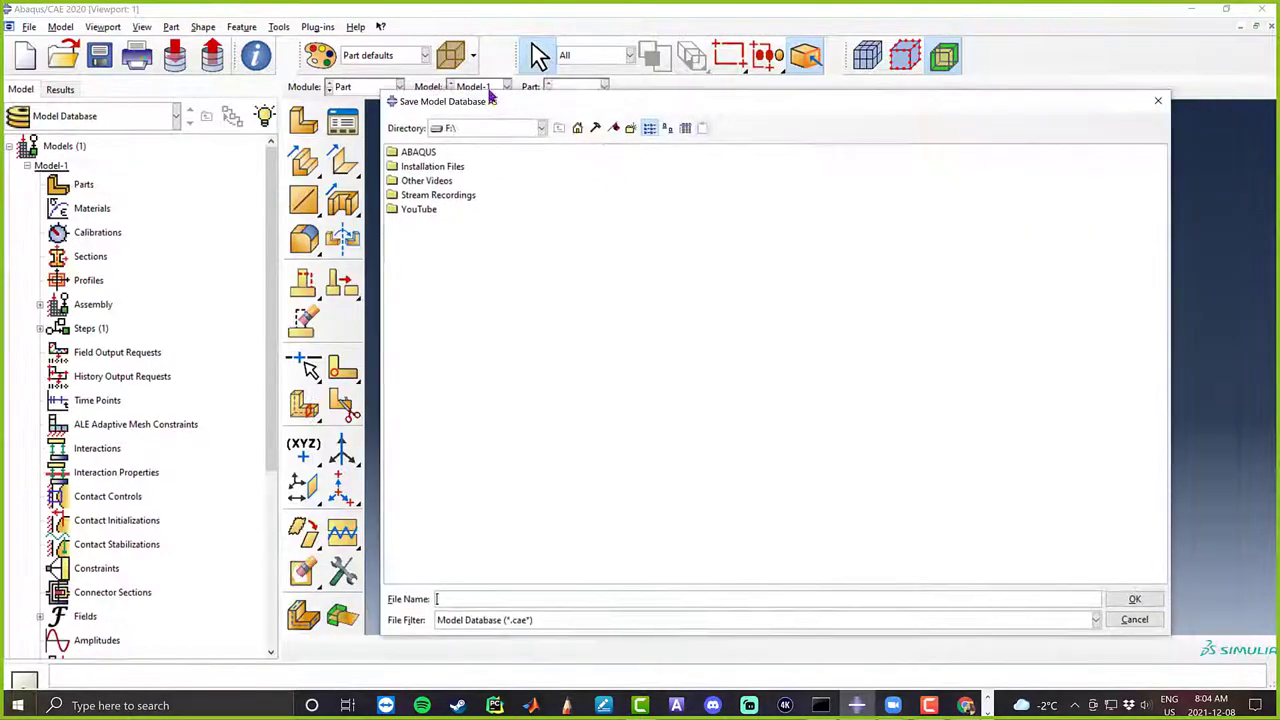
{"action": "type", "text": "ABAQUS Fun"}
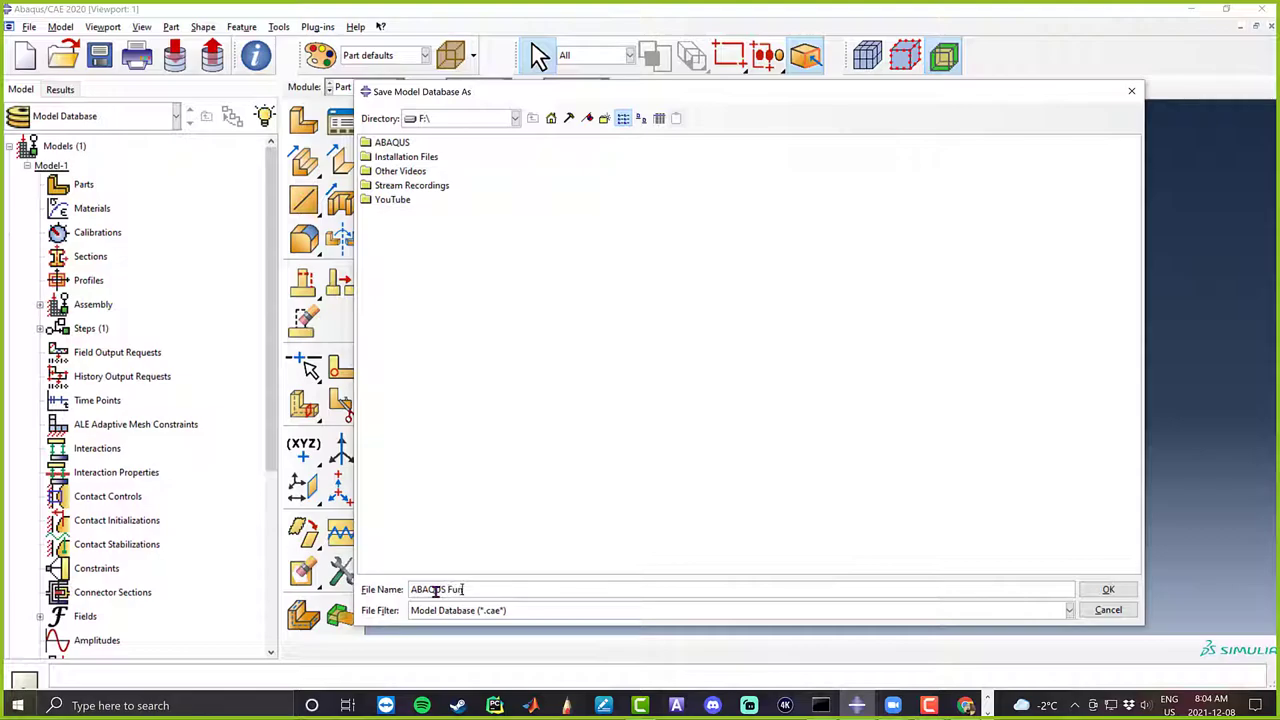
{"action": "key", "text": "Return"}
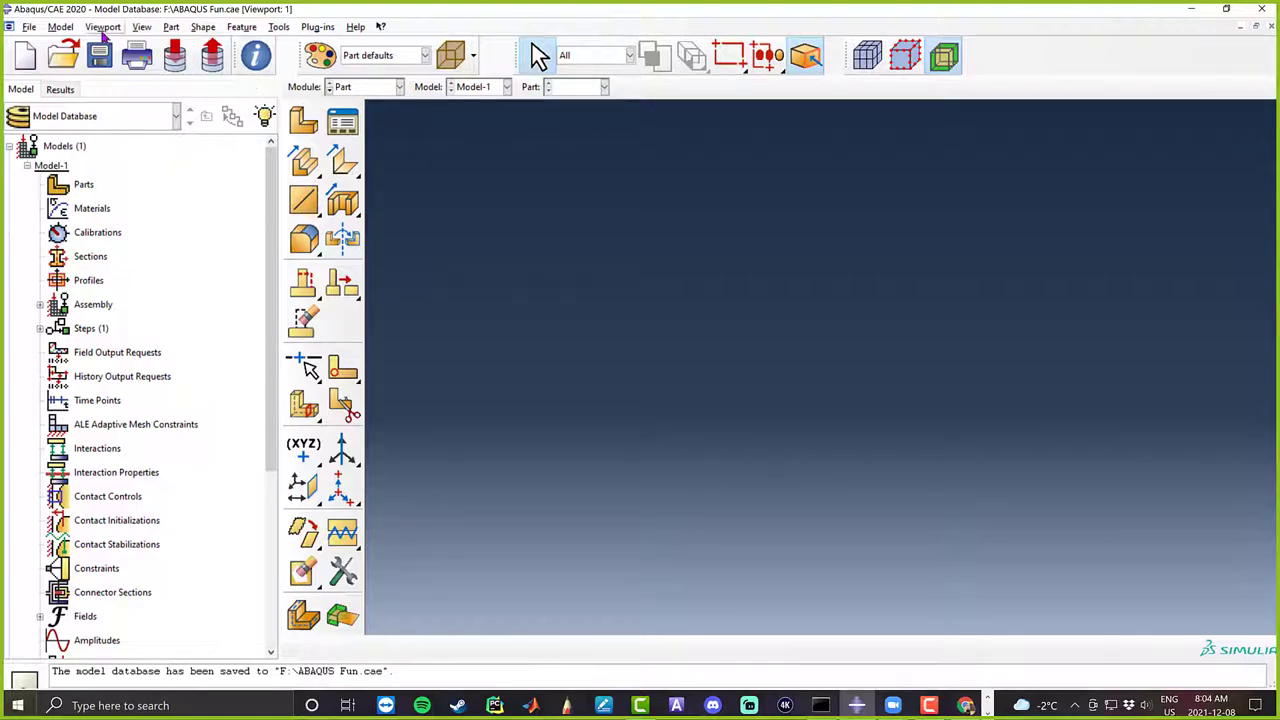
Confirm F:\ABAQUS\temp as the work directory.
{"action": "left_click", "coordinate": [30, 27]}
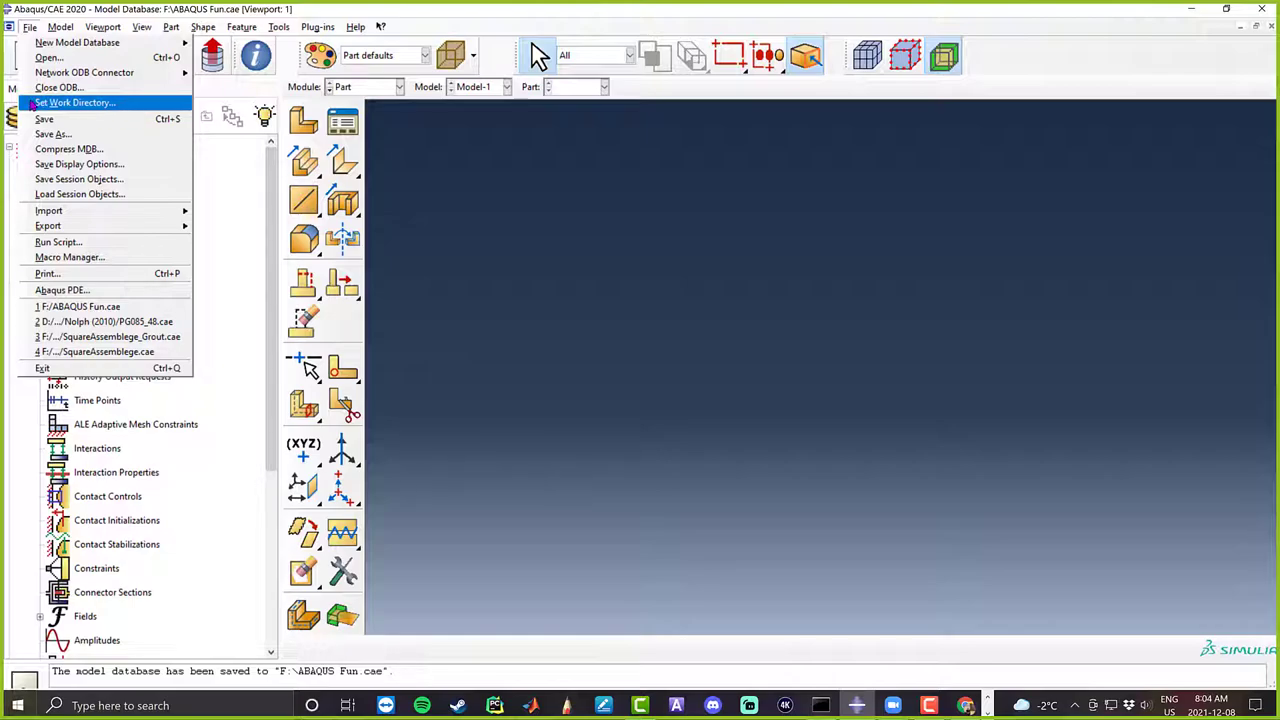
{"action": "left_click", "coordinate": [129, 106]}
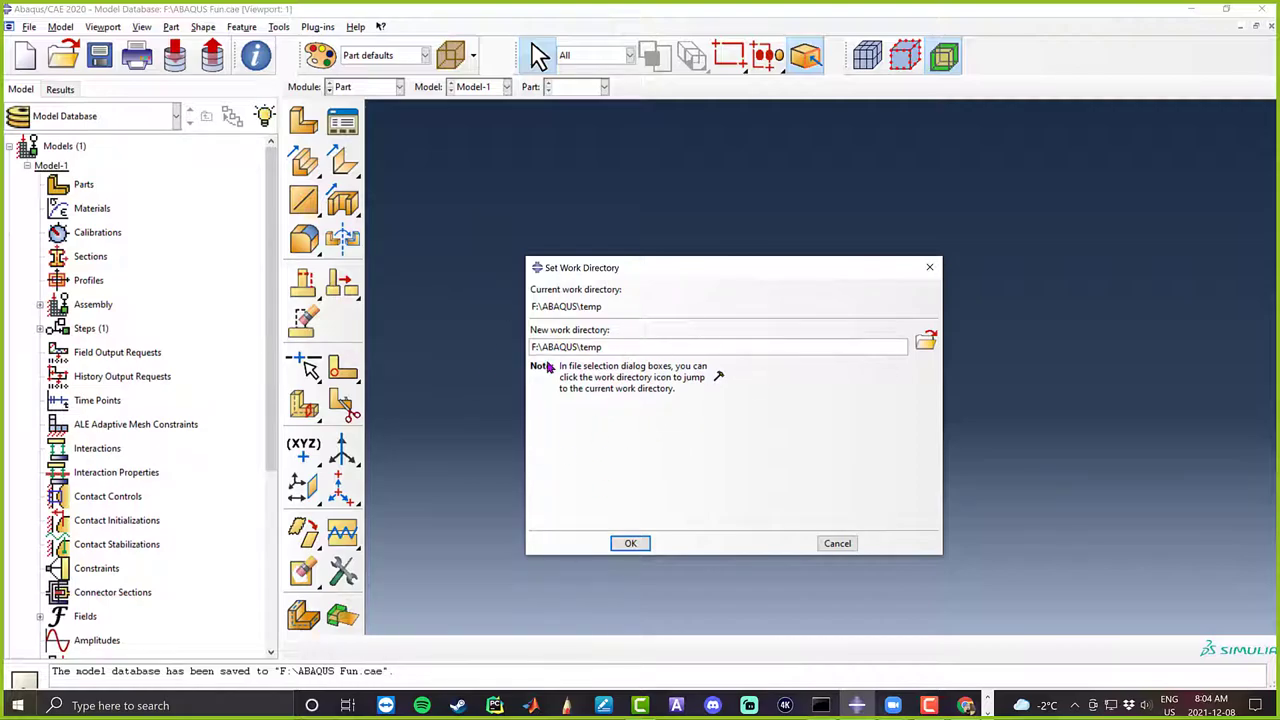
{"action": "left_click", "coordinate": [632, 545]}
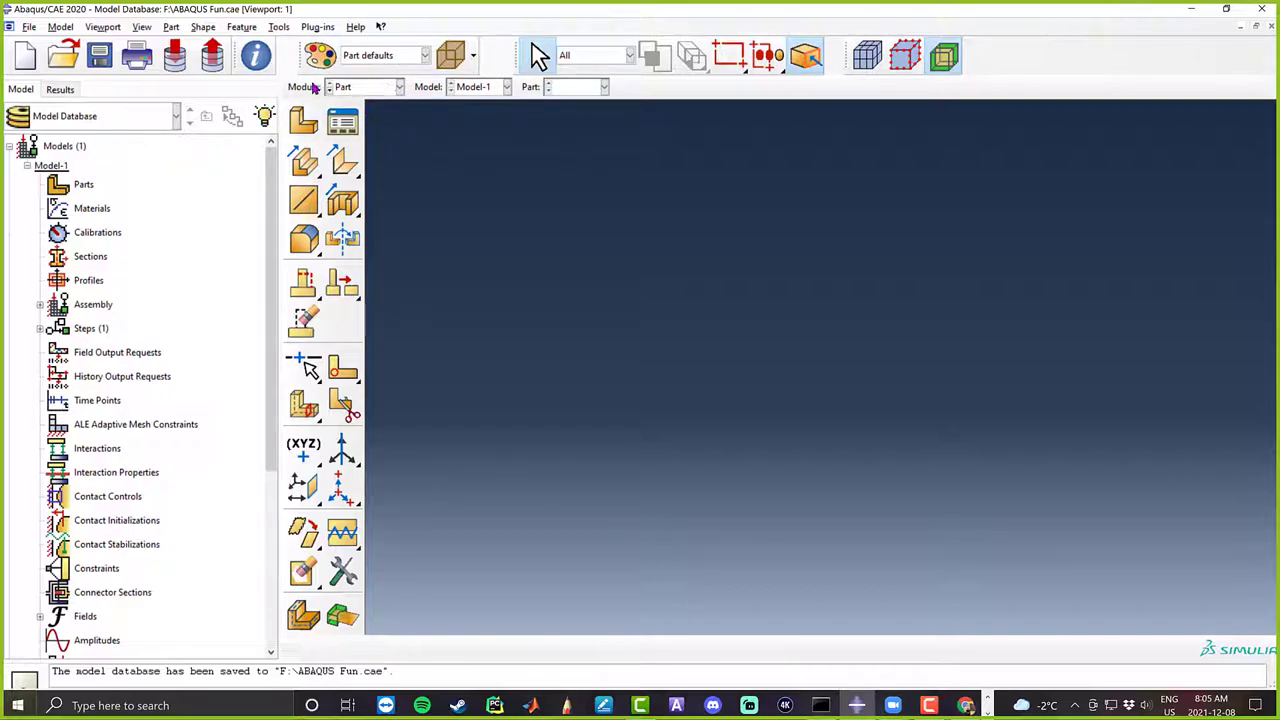
Switch to the Property module and return to the Part module.
{"action": "left_click", "coordinate": [380, 88]}
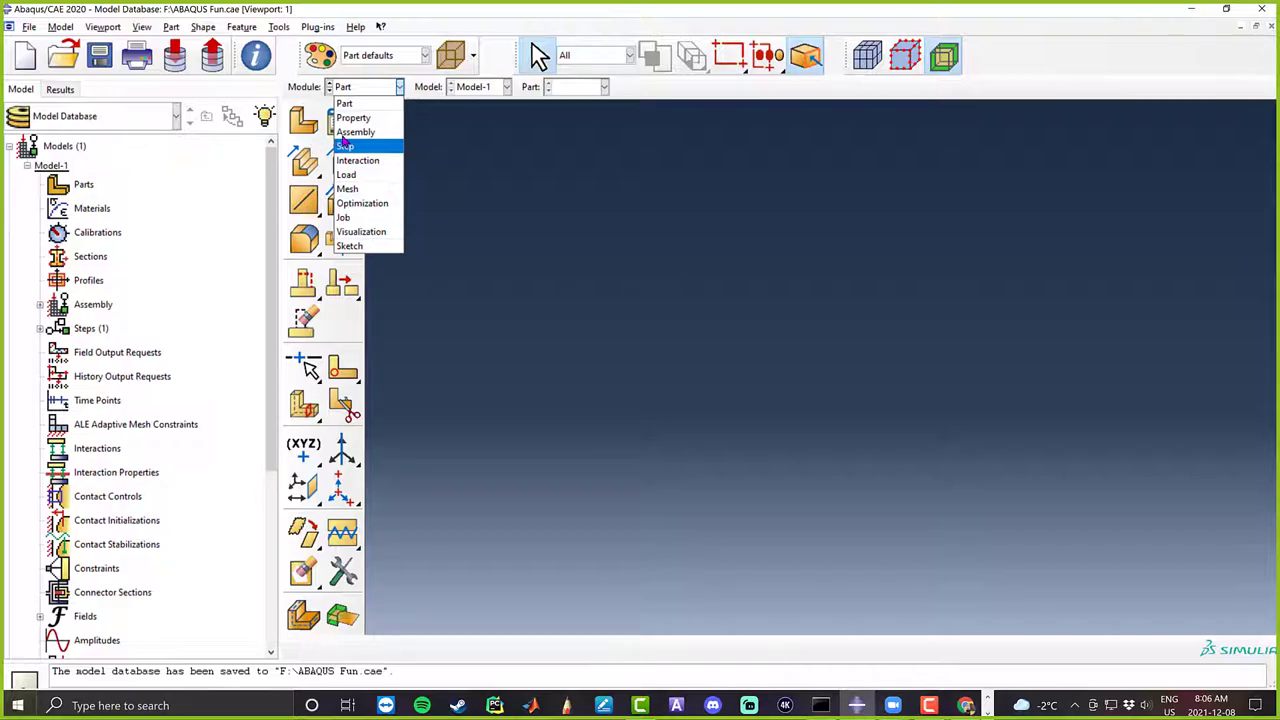
{"action": "left_click", "coordinate": [366, 105]}
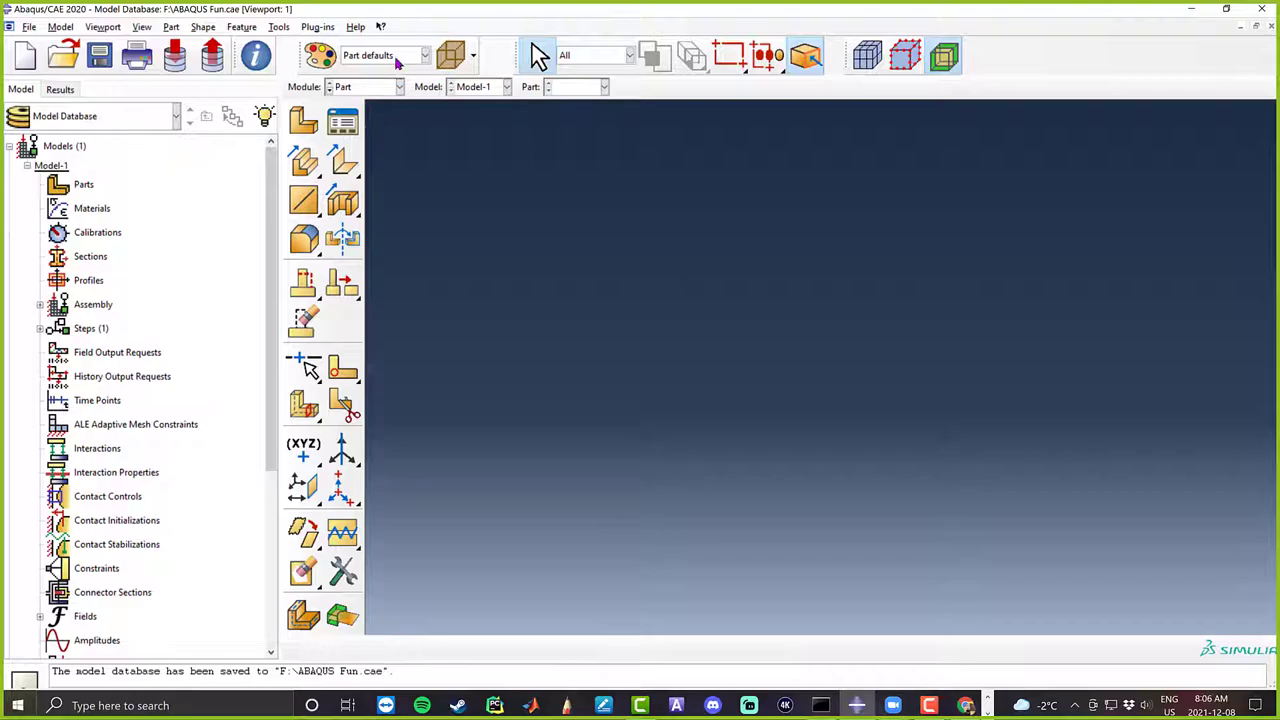
{"action": "left_click", "coordinate": [366, 86]}
{"action": "left_click", "coordinate": [345, 118]}
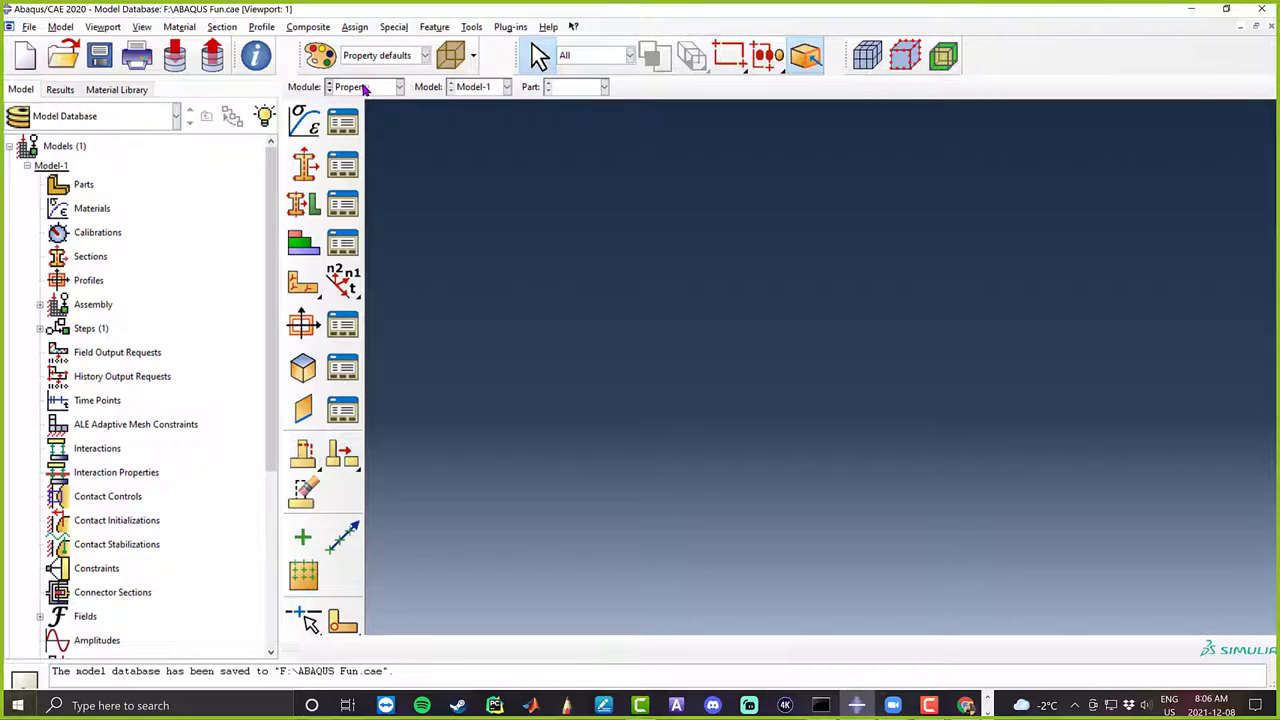
{"action": "left_click", "coordinate": [366, 87]}
{"action": "left_click", "coordinate": [347, 103]}
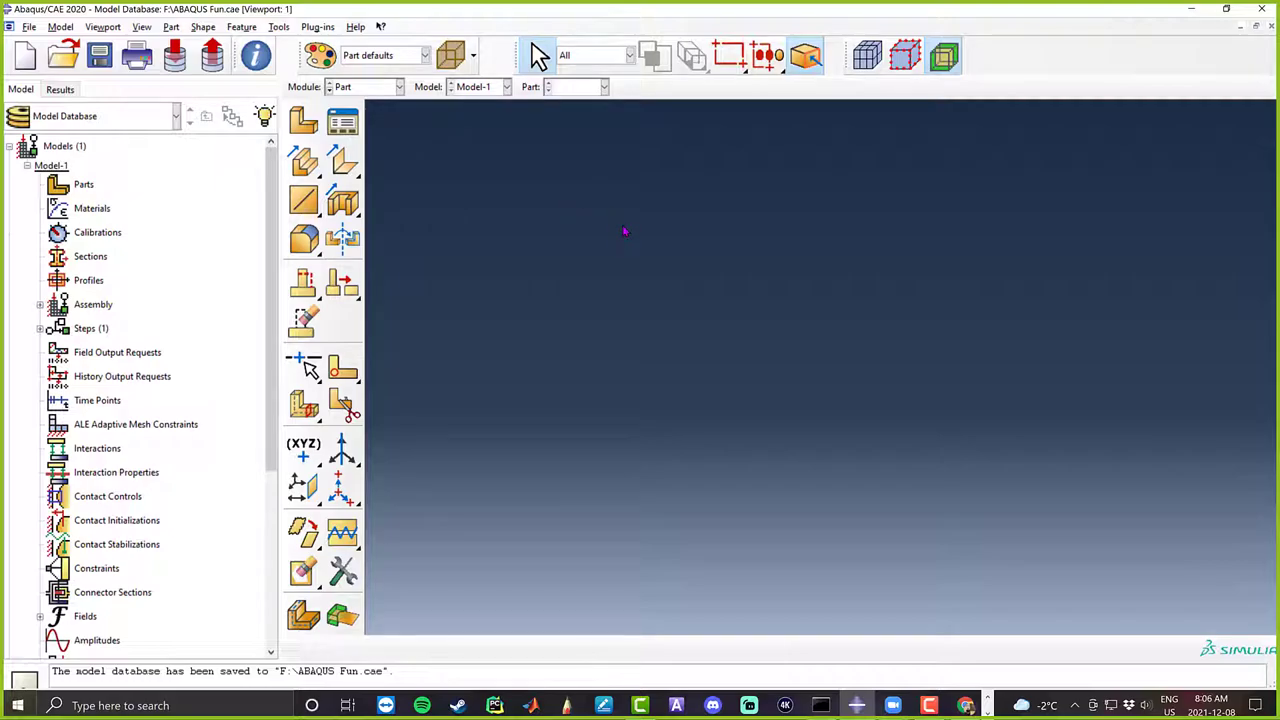
Create a 2D Planar deformable shell part named Beam with an approximate size of 200.
{"action": "left_click", "coordinate": [309, 122]}
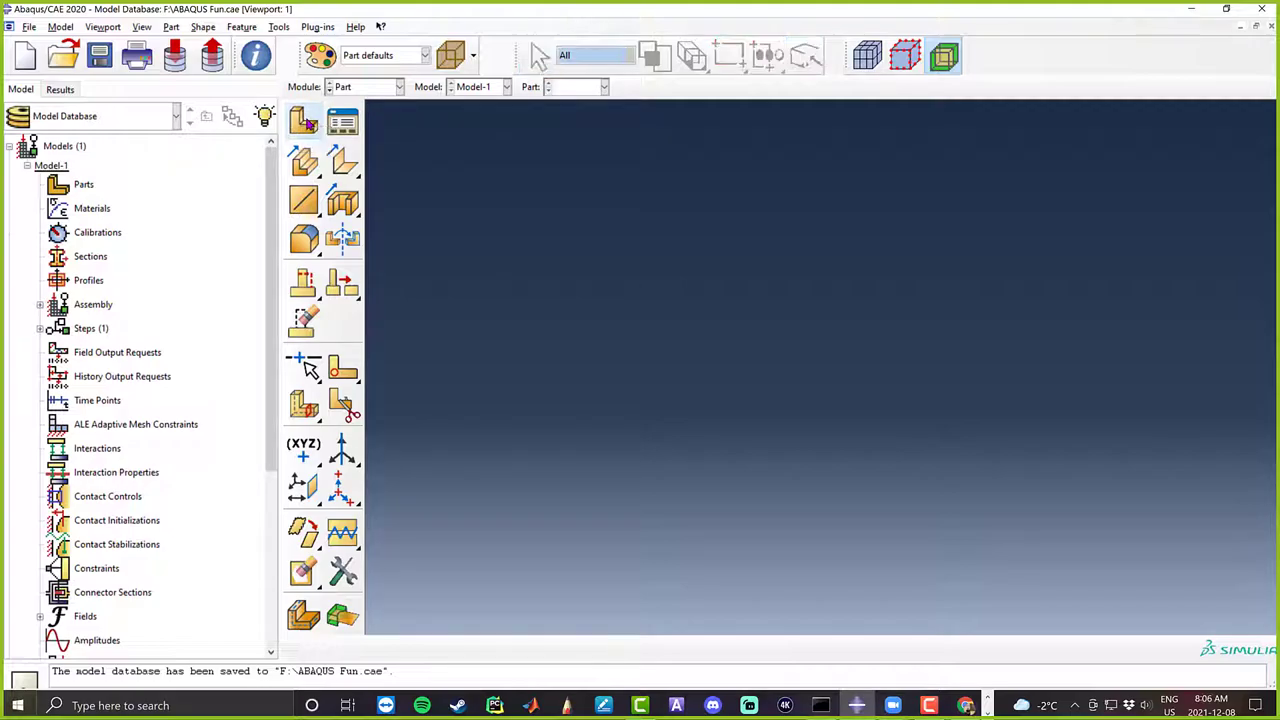
{"action": "left_click_drag", "start_coordinate": [680, 285], "coordinate": [620, 188]}
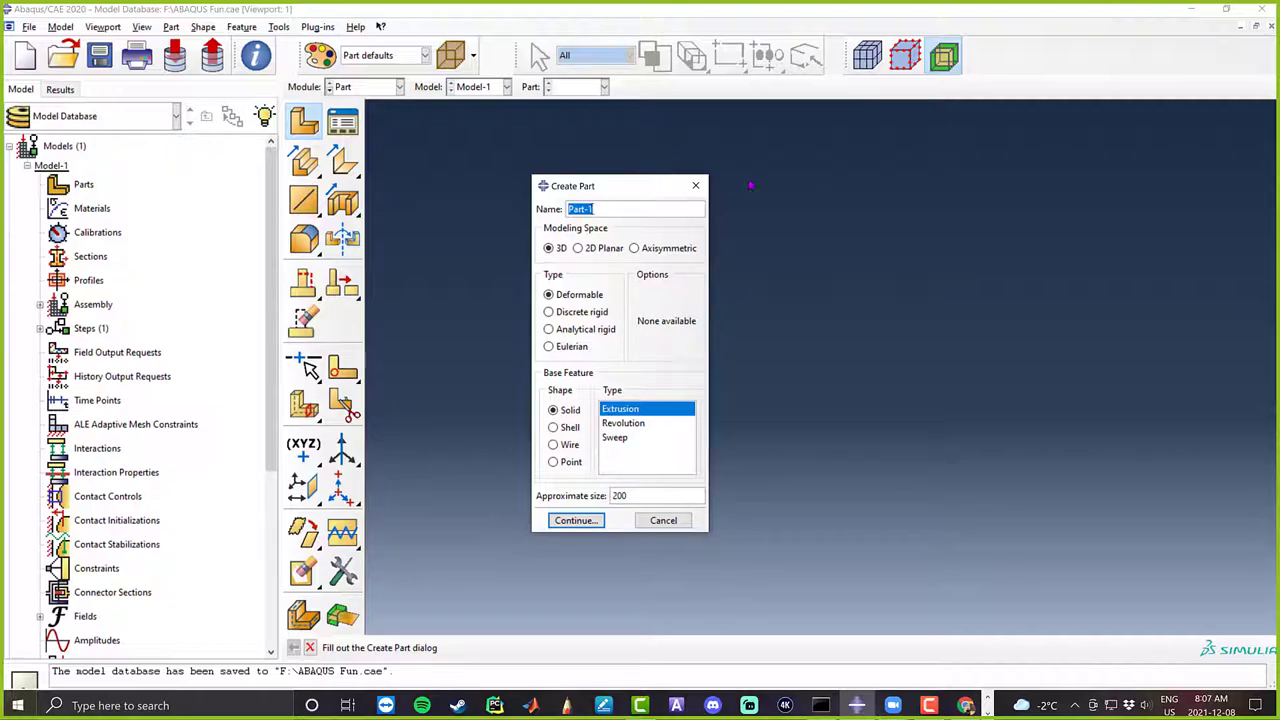
{"action": "left_click", "coordinate": [620, 206]}
{"action": "left_click_drag", "start_coordinate": [620, 206], "coordinate": [522, 212]}
{"action": "type", "text": "Beam"}
{"action": "left_click", "coordinate": [603, 251]}
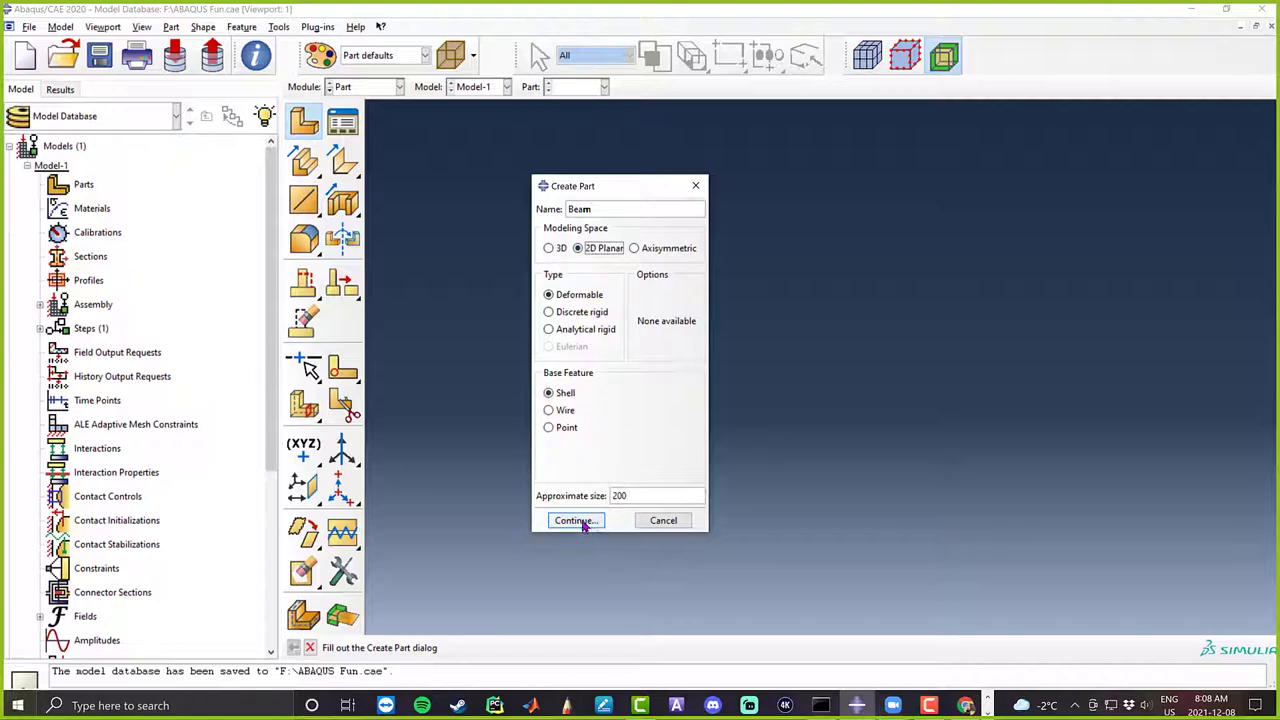
{"action": "left_click_drag", "start_coordinate": [630, 495], "coordinate": [604, 497]}
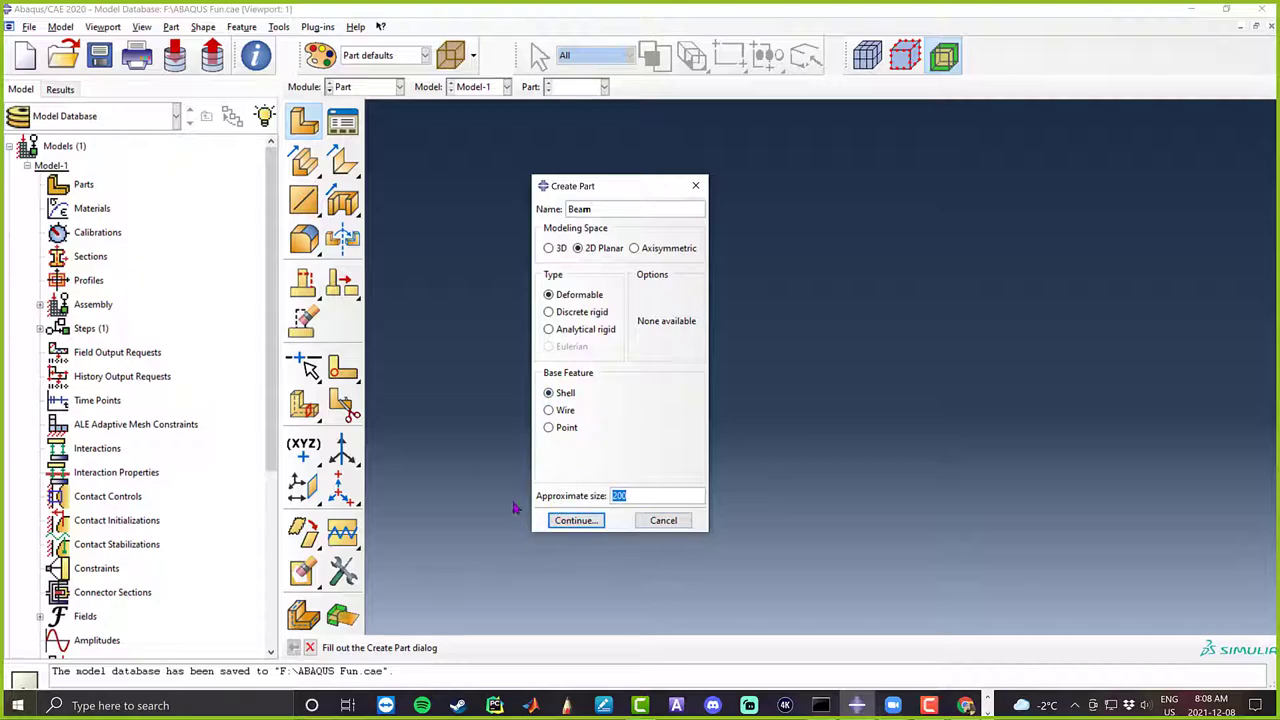
{"action": "left_click", "coordinate": [646, 494]}
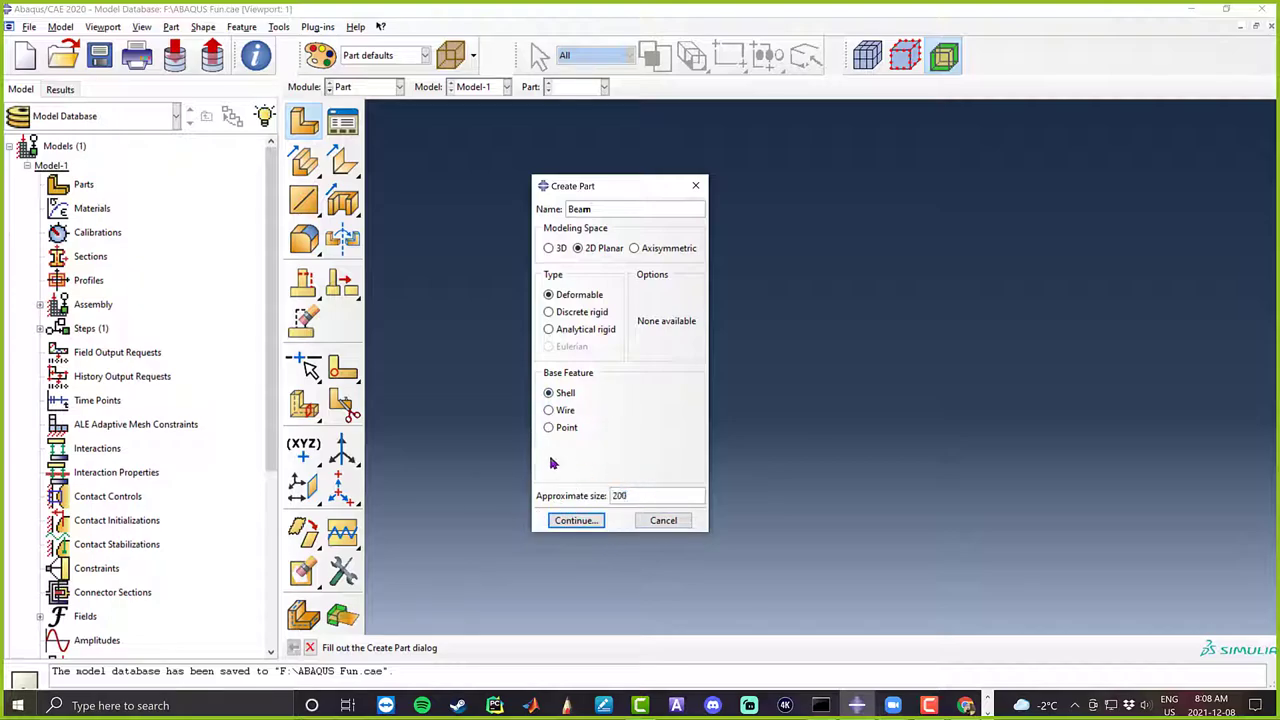
{"action": "left_click", "coordinate": [577, 521]}
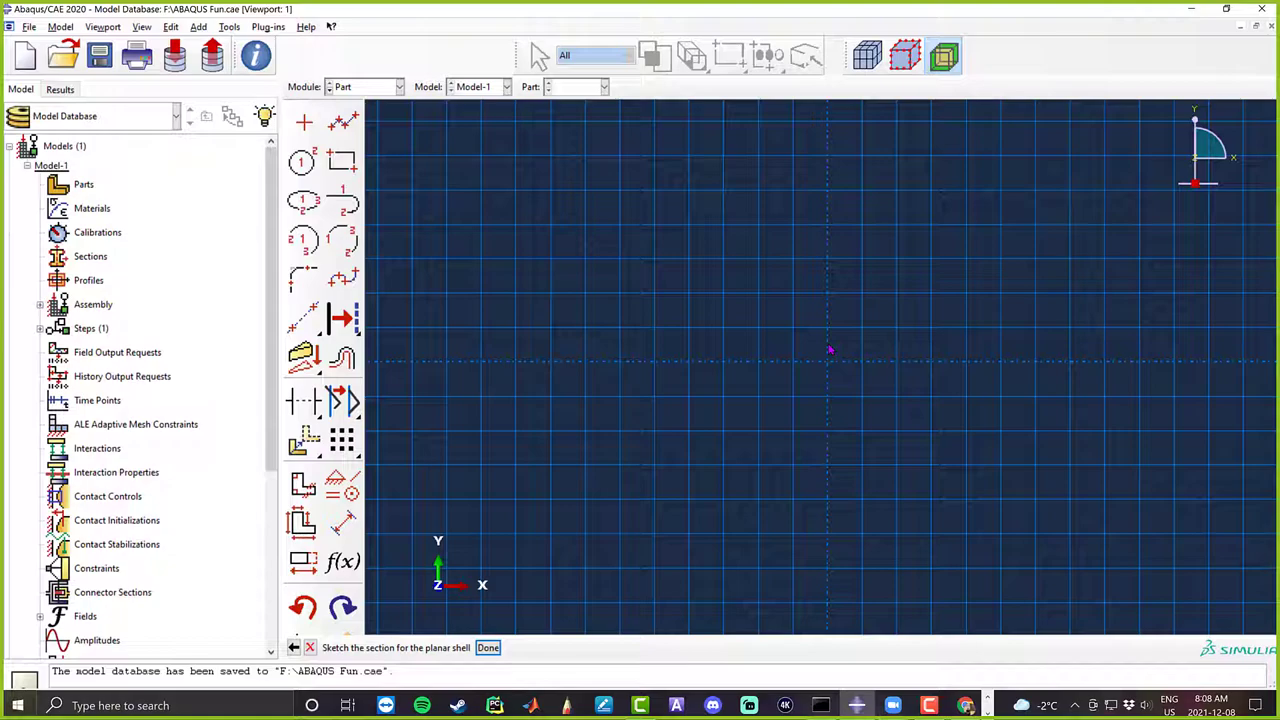
Sketch a trial rectangle beside the sketch grid and discard the unfinished part.
{"action": "scroll", "coordinate": [871, 348], "scroll_direction": "down", "scroll_amount": 3}
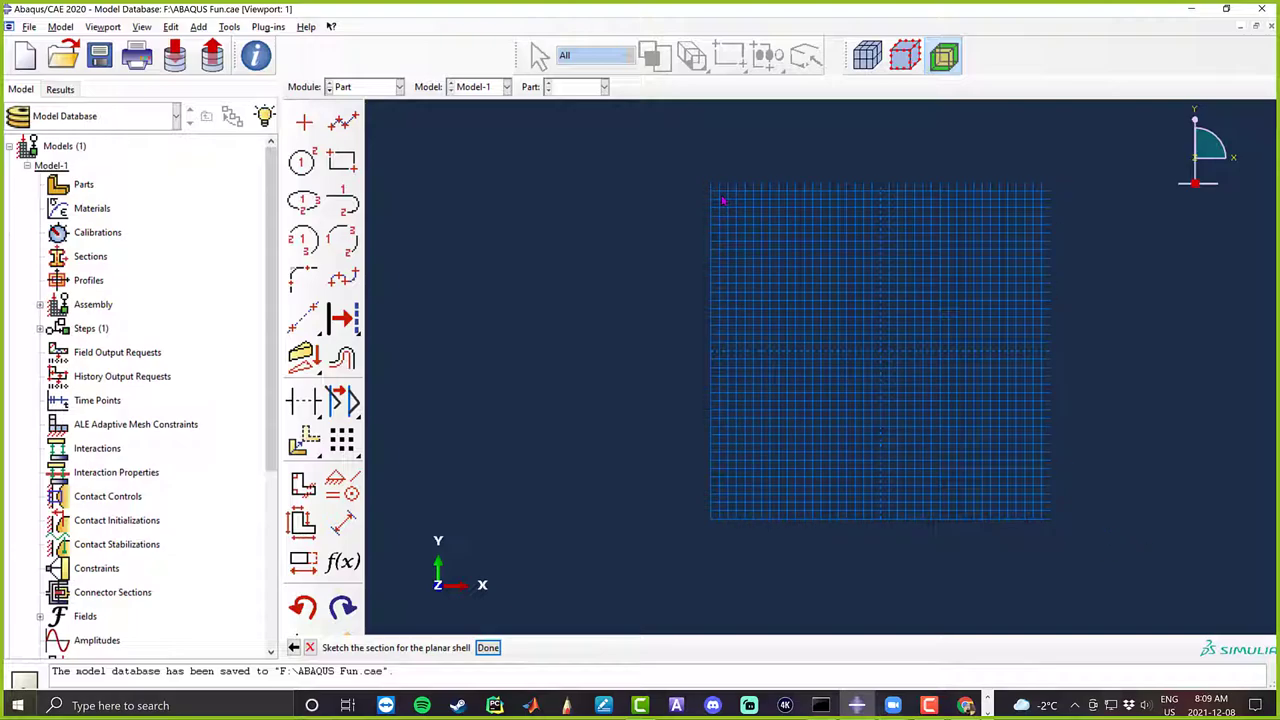
{"action": "left_click", "coordinate": [342, 164]}
{"action": "left_click", "coordinate": [662, 336]}
{"action": "left_click", "coordinate": [443, 240]}
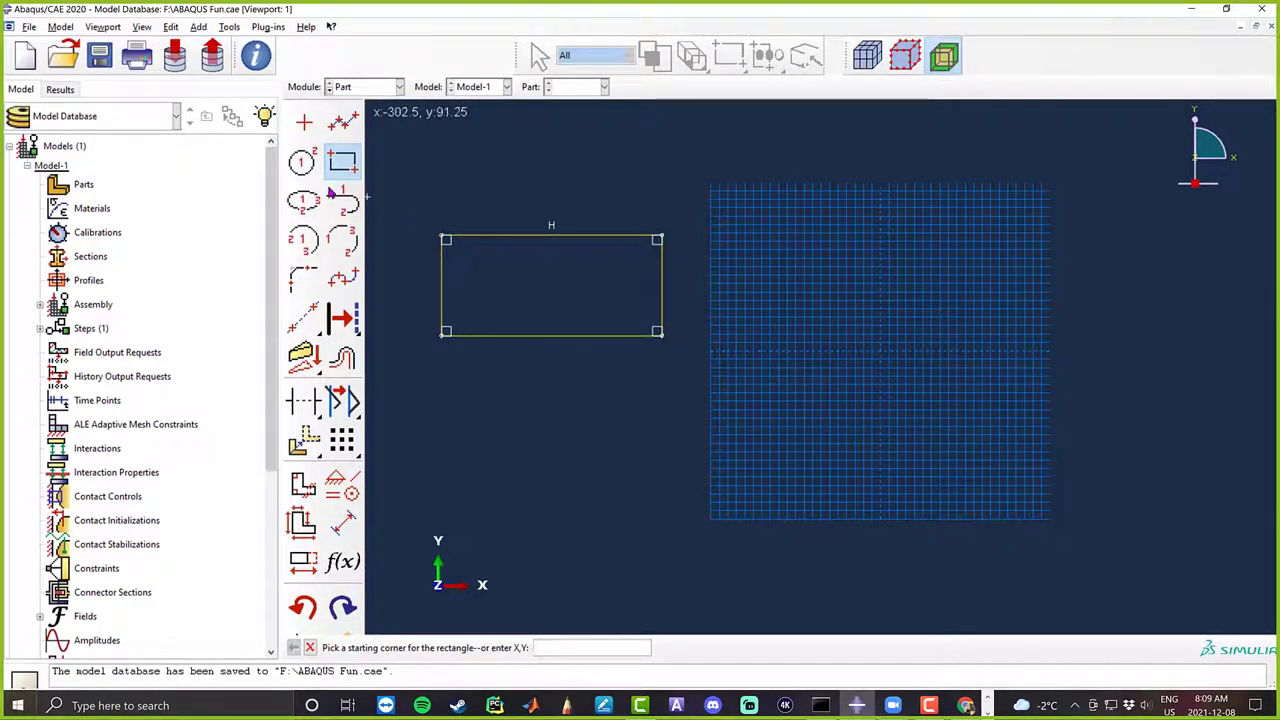
{"action": "left_click", "coordinate": [309, 647]}
{"action": "left_click", "coordinate": [309, 647]}
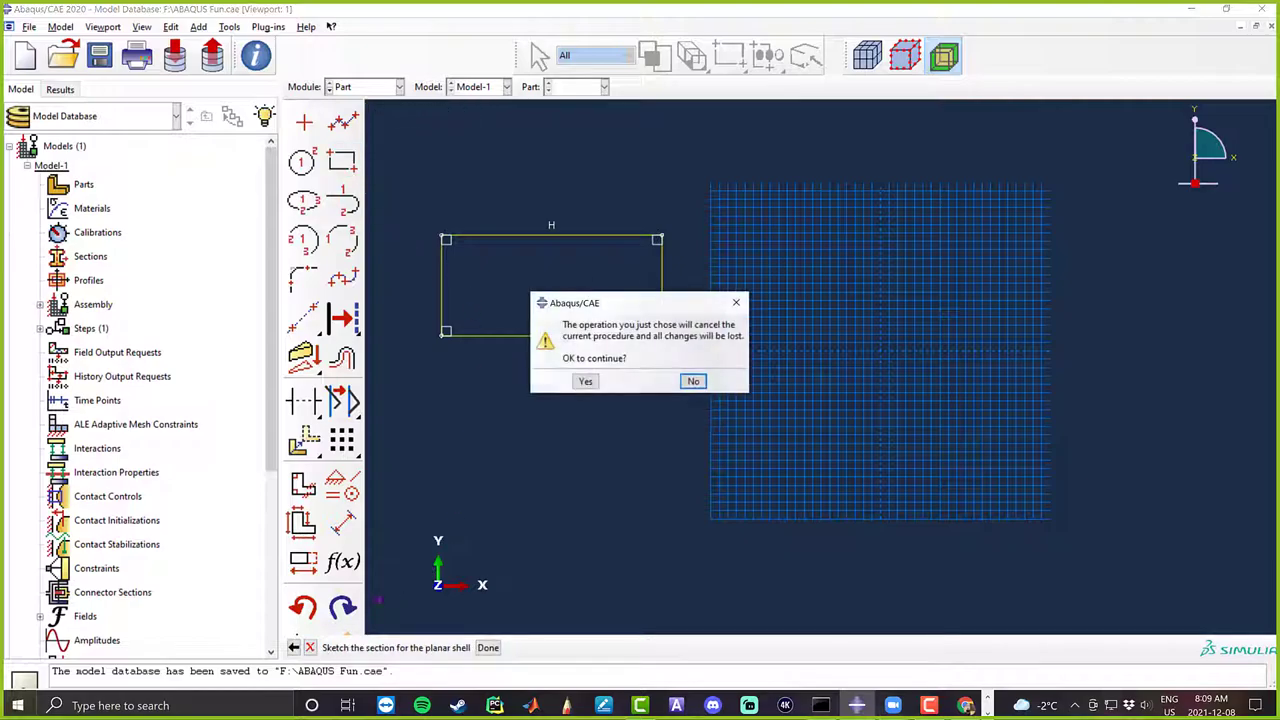
{"action": "left_click", "coordinate": [585, 381]}
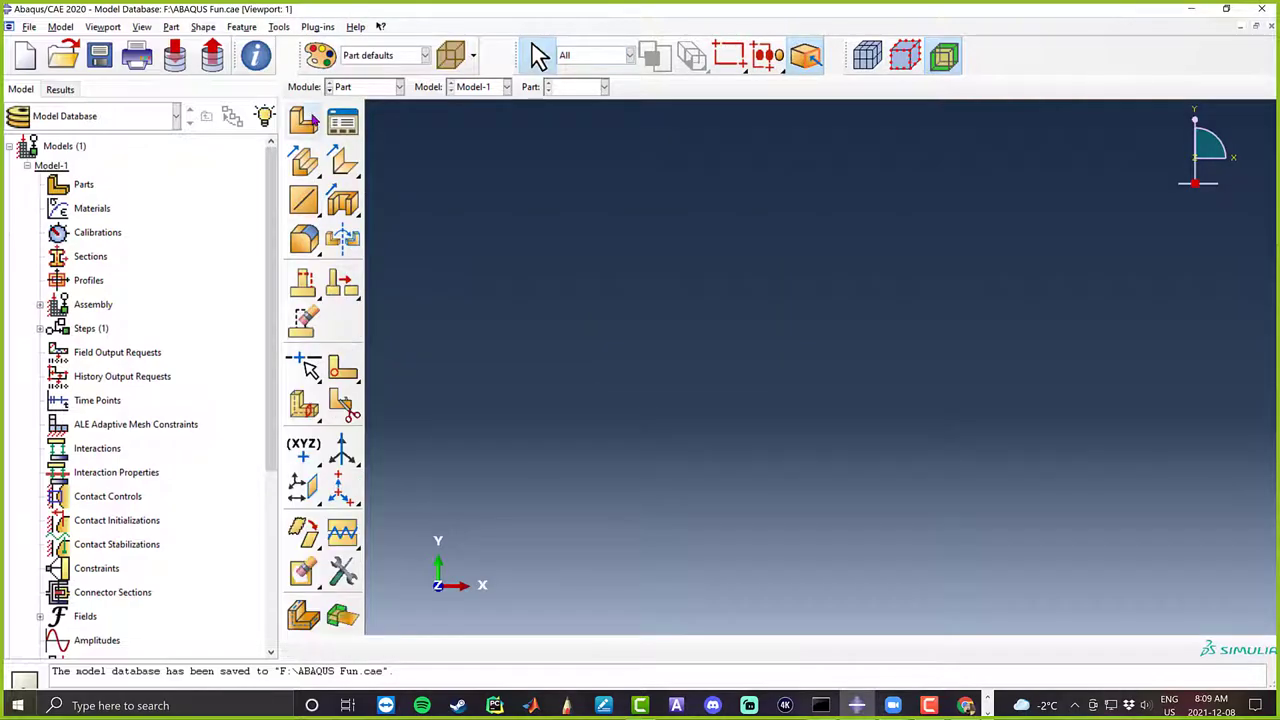
Create the part Beam again as a 2D Planar deformable shell with approximate size 200.
{"action": "left_click", "coordinate": [305, 120]}
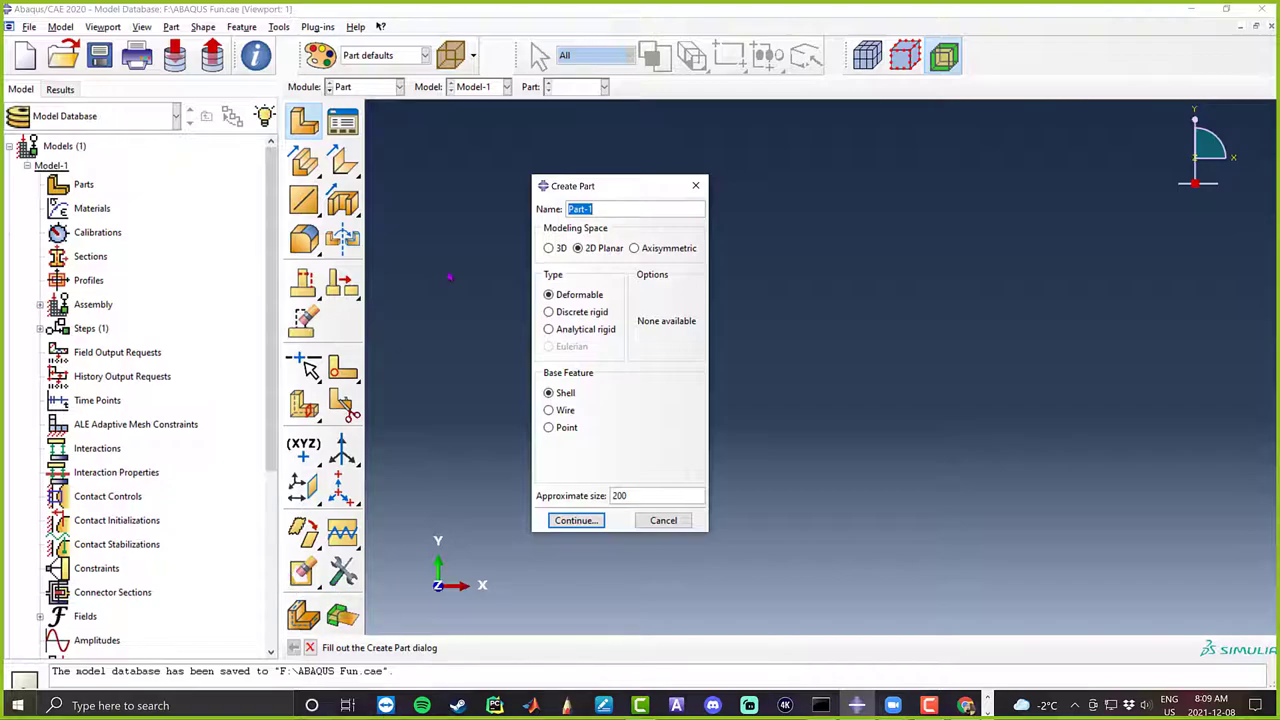
{"action": "type", "text": "Beam"}
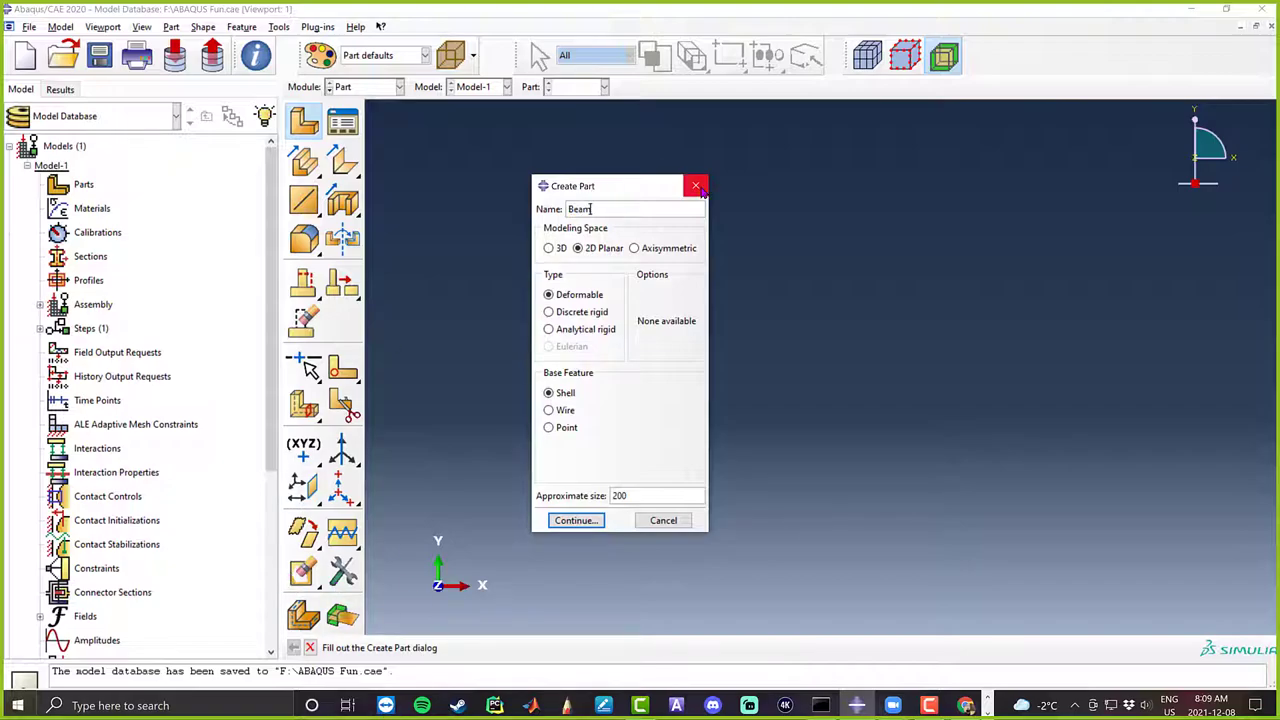
{"action": "left_click", "coordinate": [589, 524]}
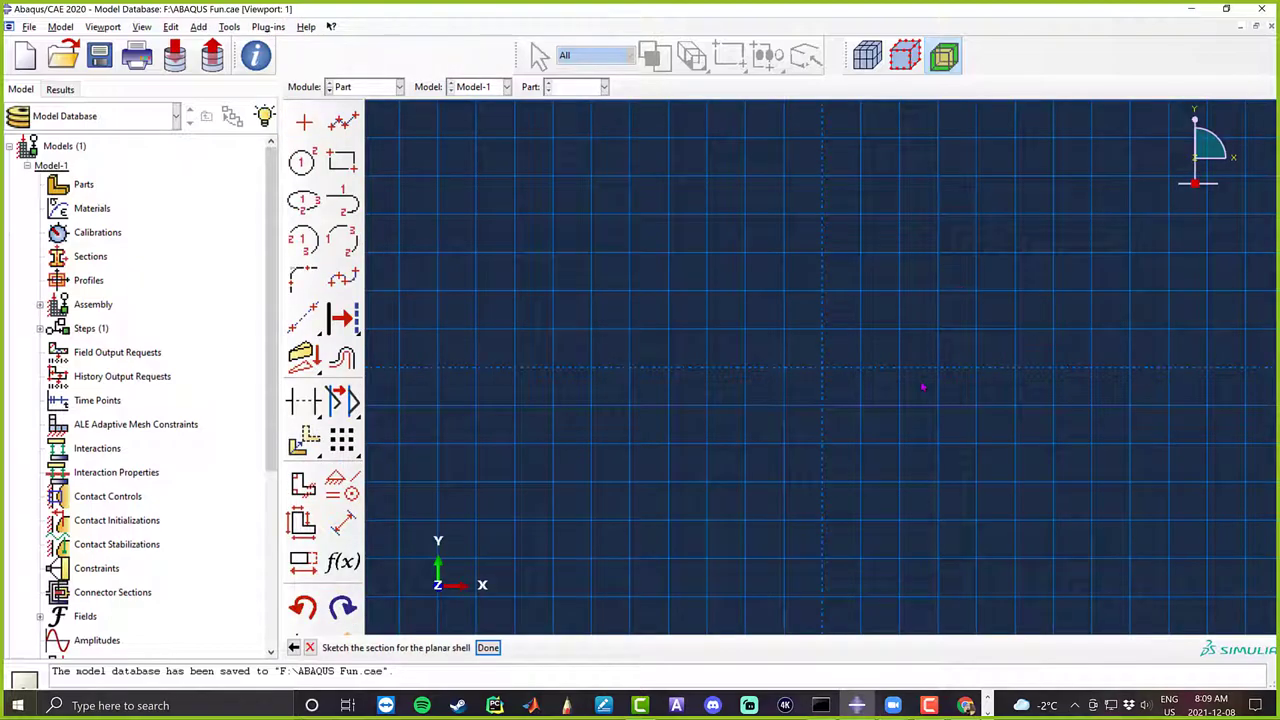
Sketch the beam outline as a rectangle with opposite corners at 0,0 and 1000,300.
{"action": "scroll", "coordinate": [920, 370], "scroll_direction": "down", "scroll_amount": 4}
{"action": "scroll", "coordinate": [933, 286], "scroll_direction": "down", "scroll_amount": 4}
{"action": "mouse_move", "coordinate": [1023, 251]}
{"action": "middle_mouse_down"}
{"action": "mouse_move", "coordinate": [899, 335]}
{"action": "mouse_move", "coordinate": [743, 366]}
{"action": "middle_mouse_up"}
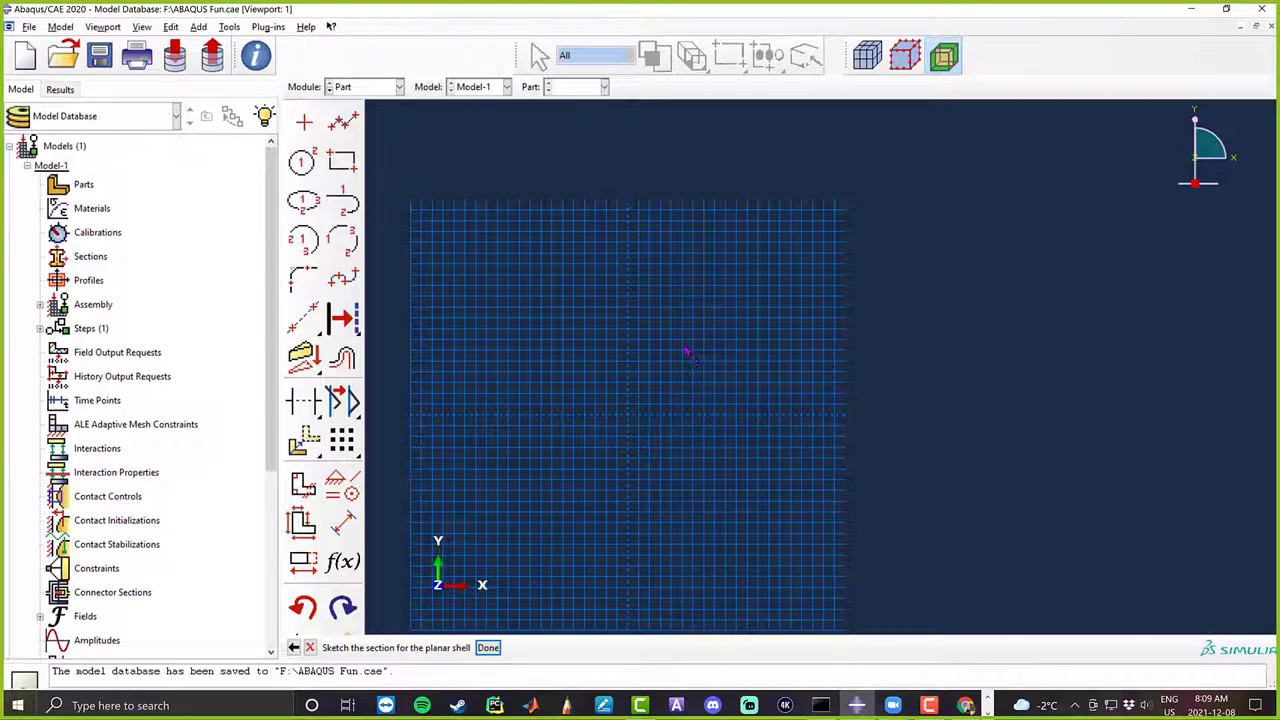
{"action": "left_click", "coordinate": [342, 158]}
{"action": "left_click", "coordinate": [342, 158]}
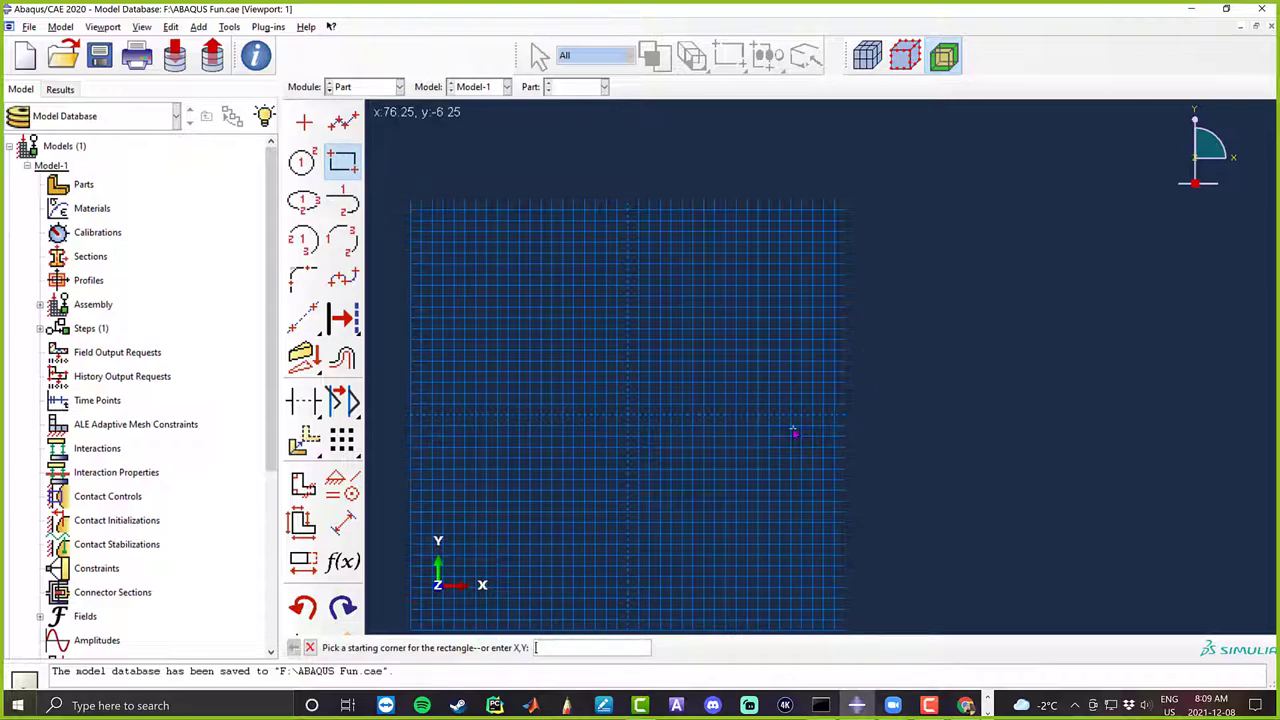
{"action": "scroll", "coordinate": [800, 382], "scroll_direction": "down", "scroll_amount": 1}
{"action": "scroll", "coordinate": [680, 310], "scroll_direction": "up", "scroll_amount": 2}
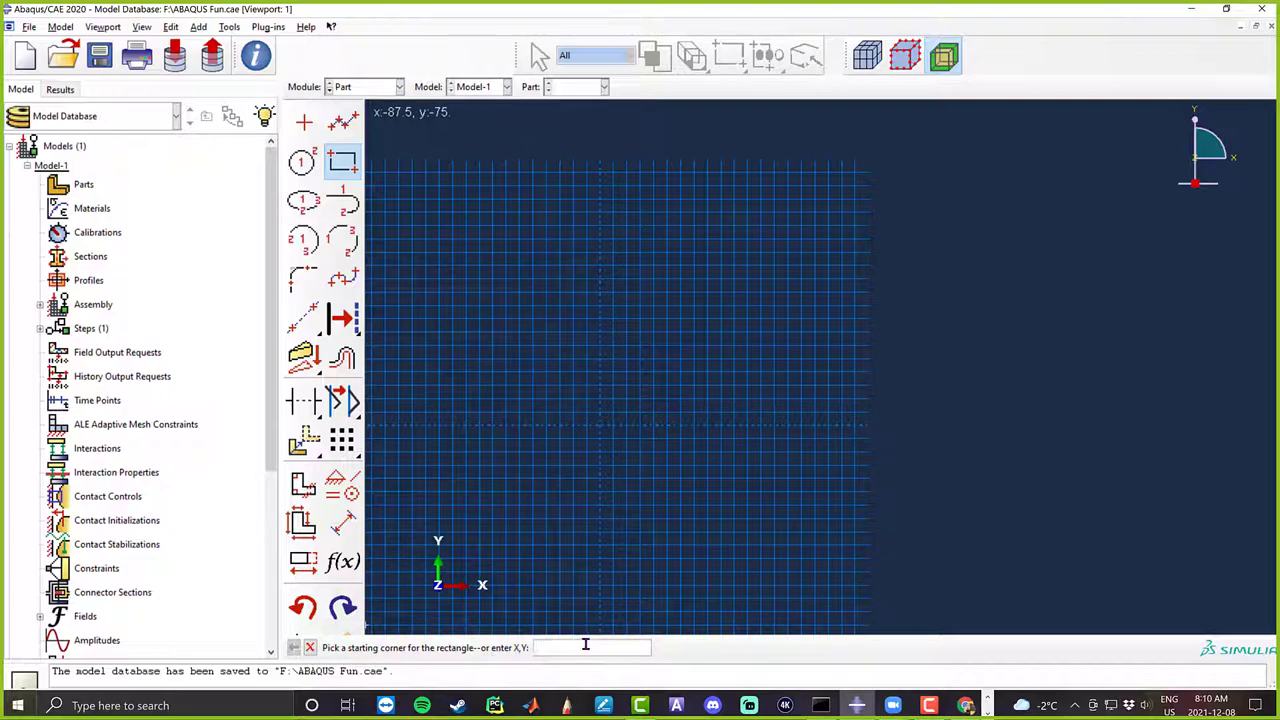
{"action": "type", "text": "0,0"}
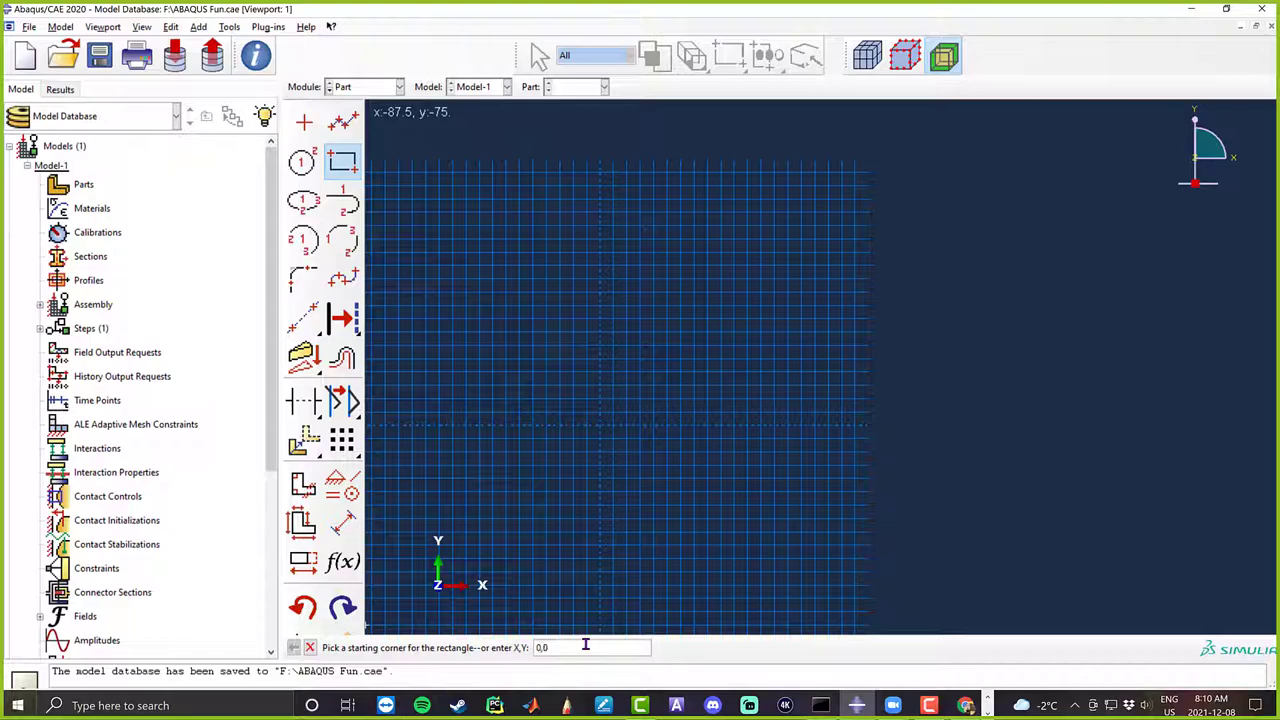
{"action": "key", "text": "Return"}
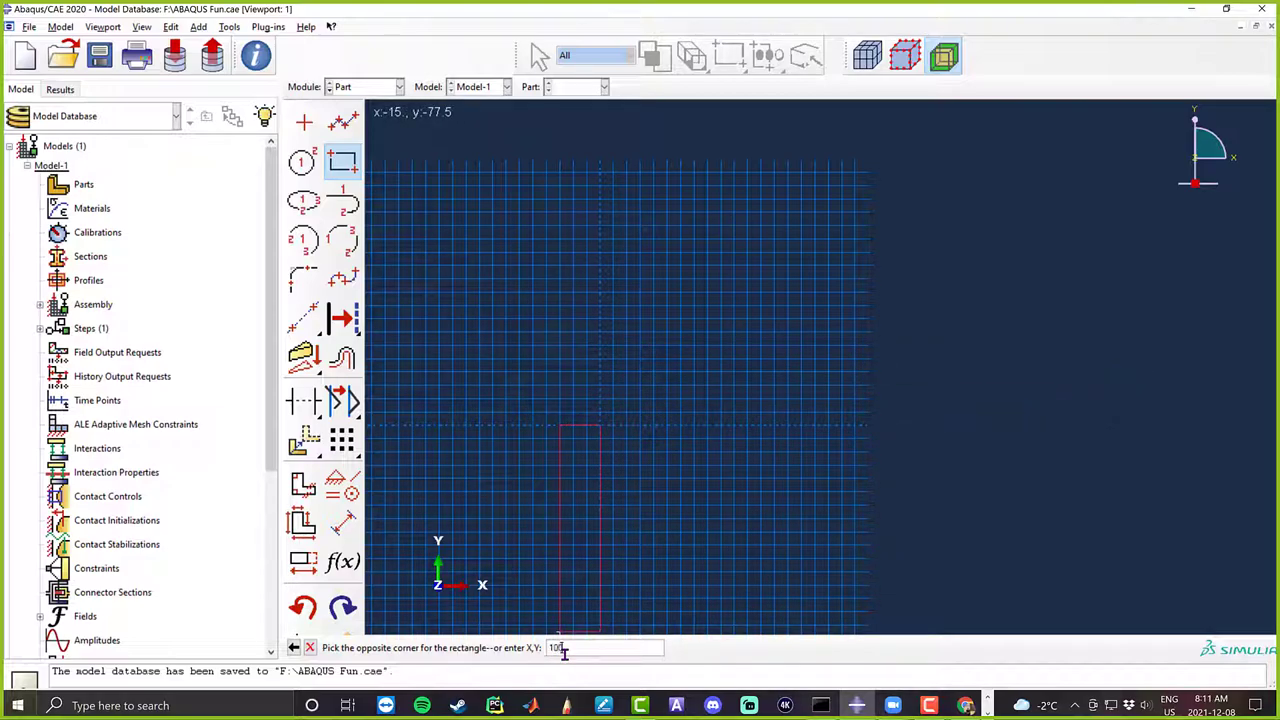
{"action": "type", "text": "0"}
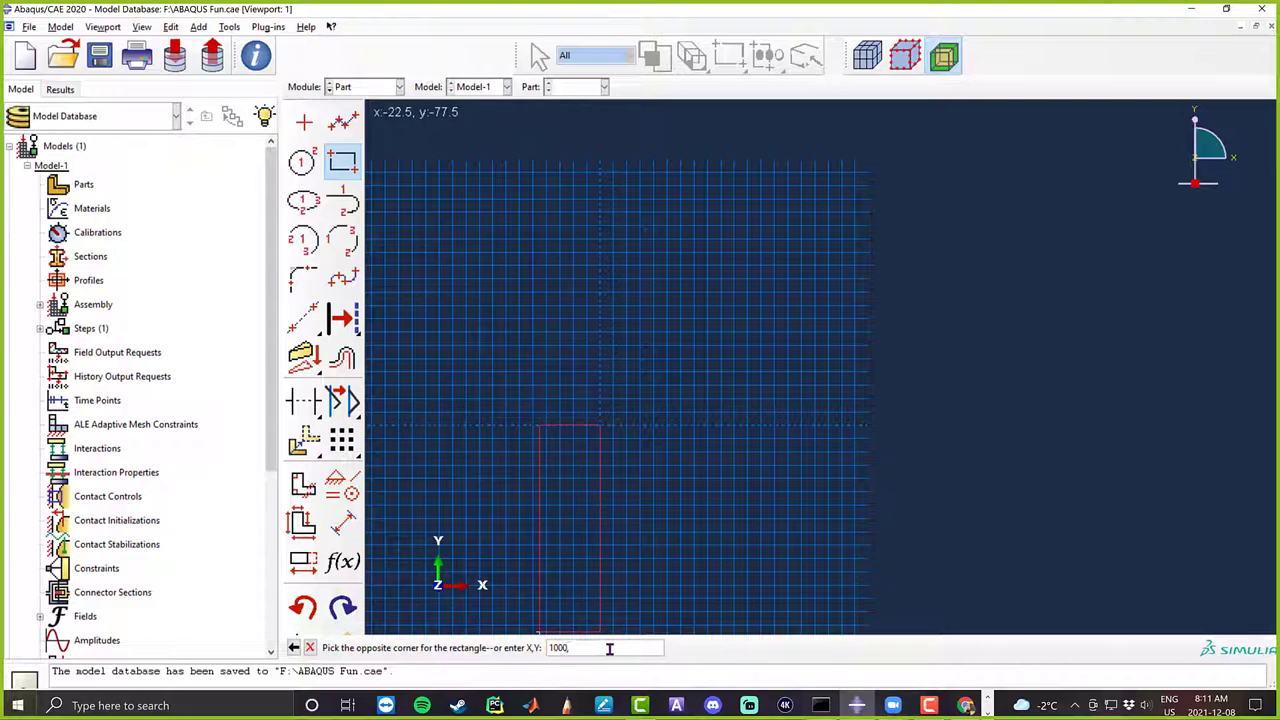
{"action": "type", "text": ",300"}
{"action": "key", "text": "Return"}
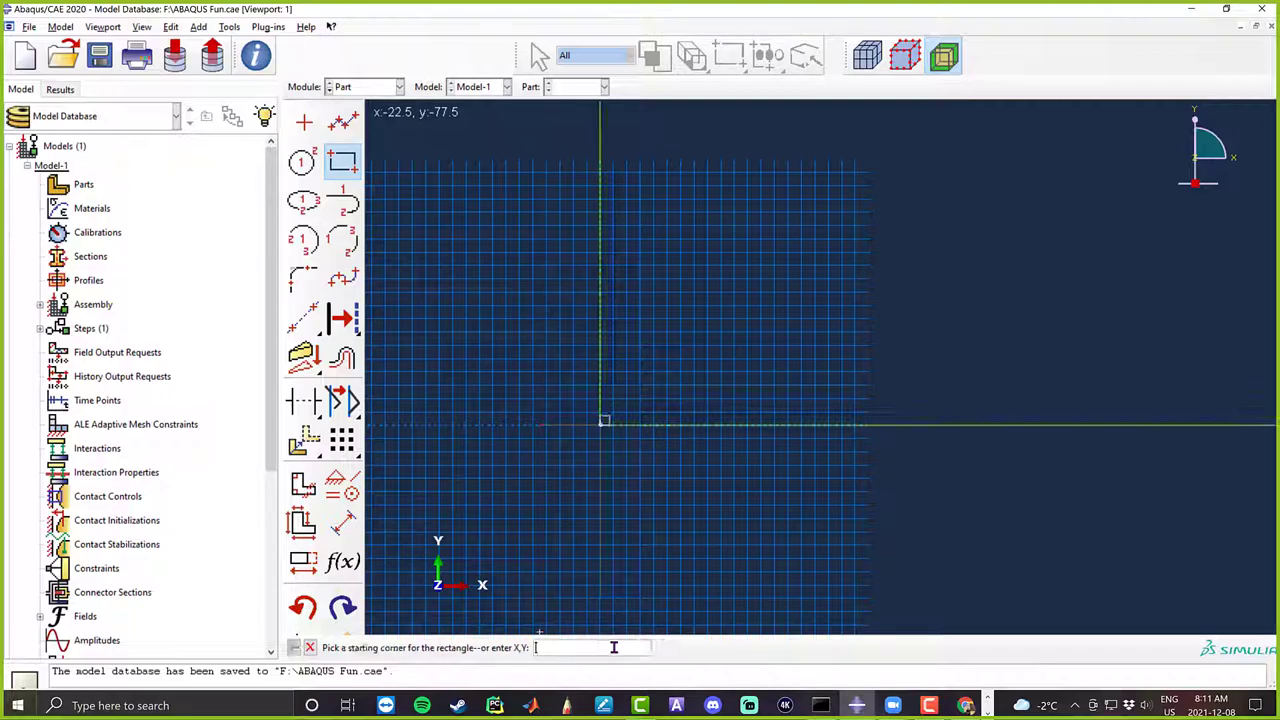
Sketch a circle centred at 500,150 inside the rectangle, about a third of its height in diameter, and finish the shell section.
{"action": "scroll", "coordinate": [633, 240], "scroll_direction": "down", "scroll_amount": 2}
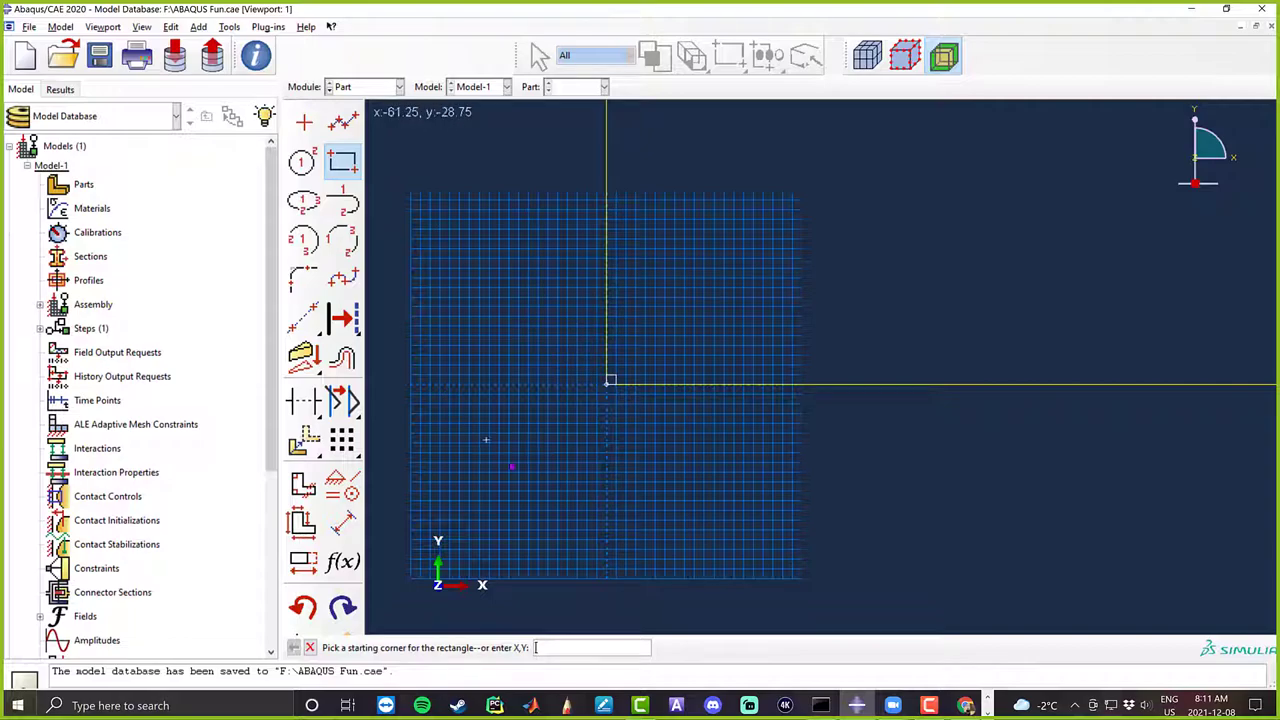
{"action": "scroll", "coordinate": [883, 453], "scroll_direction": "down", "scroll_amount": 4}
{"action": "mouse_move", "coordinate": [971, 394]}
{"action": "middle_mouse_down", "text": "ctrl+alt"}
{"action": "mouse_move", "coordinate": [702, 422]}
{"action": "mouse_move", "coordinate": [909, 394]}
{"action": "middle_mouse_up", "text": "ctrl+alt"}
{"action": "scroll", "coordinate": [702, 422], "scroll_direction": "up", "scroll_amount": 3}
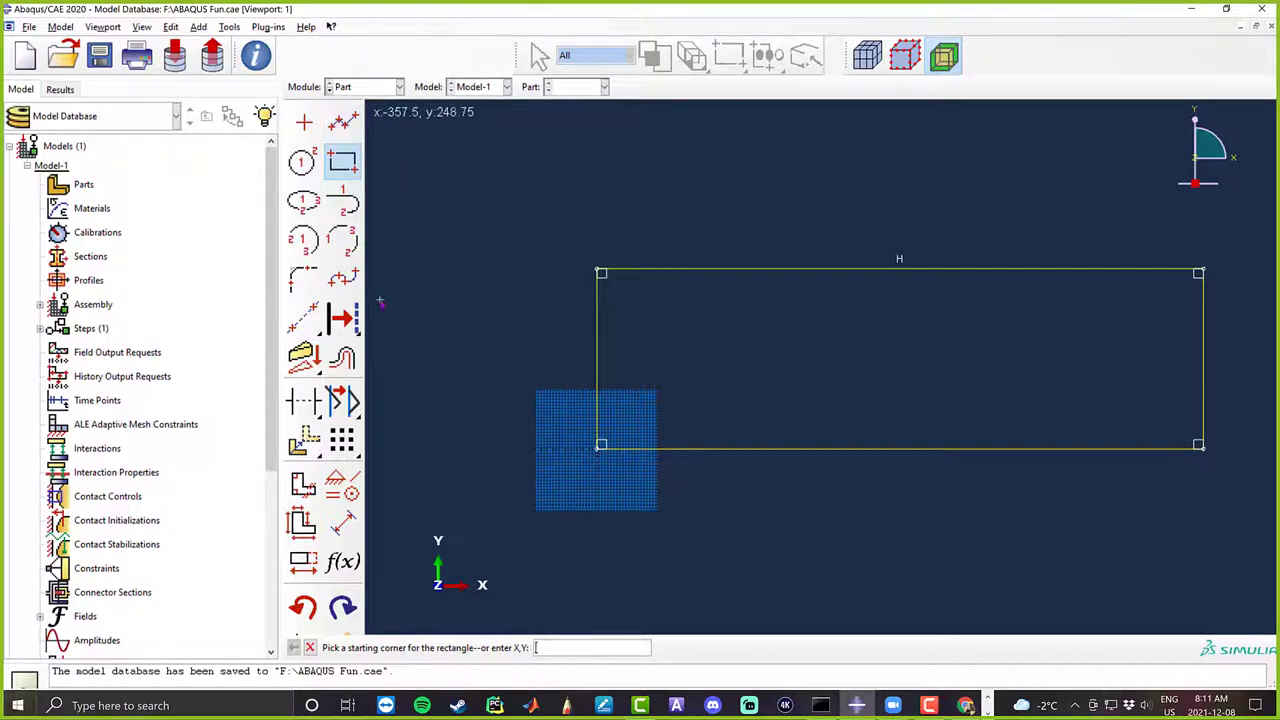
{"action": "left_click", "coordinate": [304, 166]}
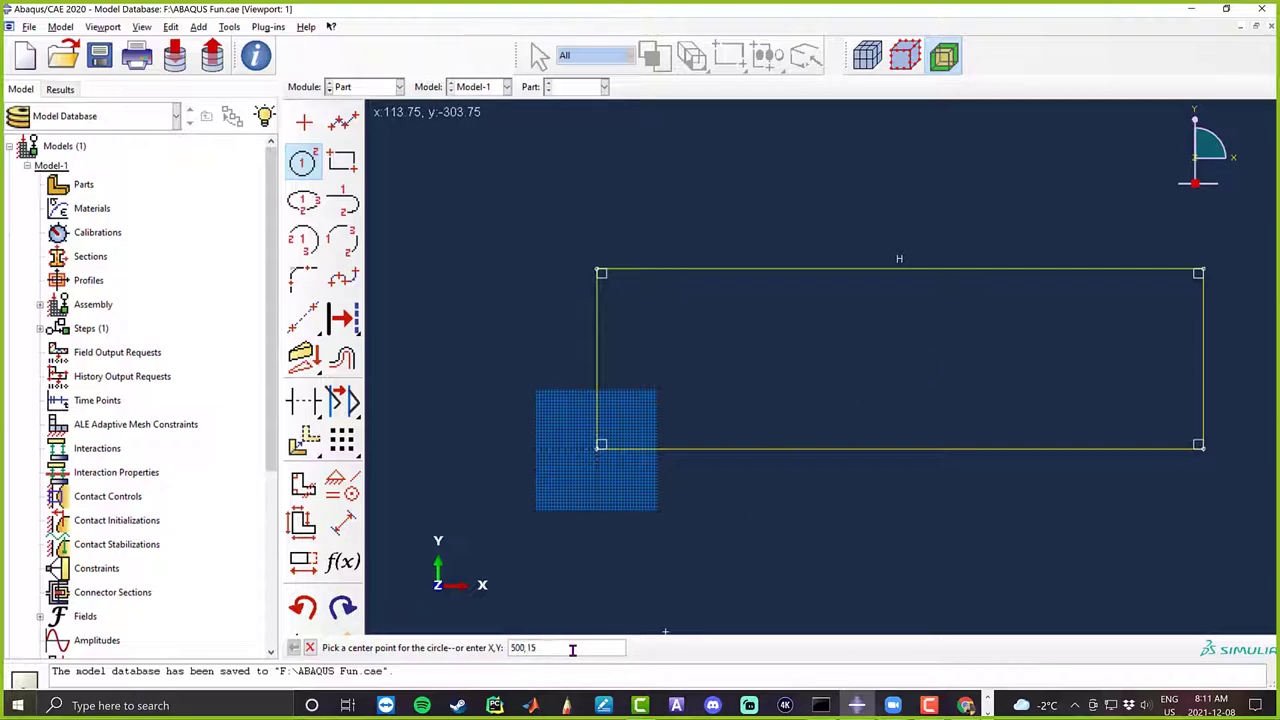
{"action": "key", "text": "Return"}
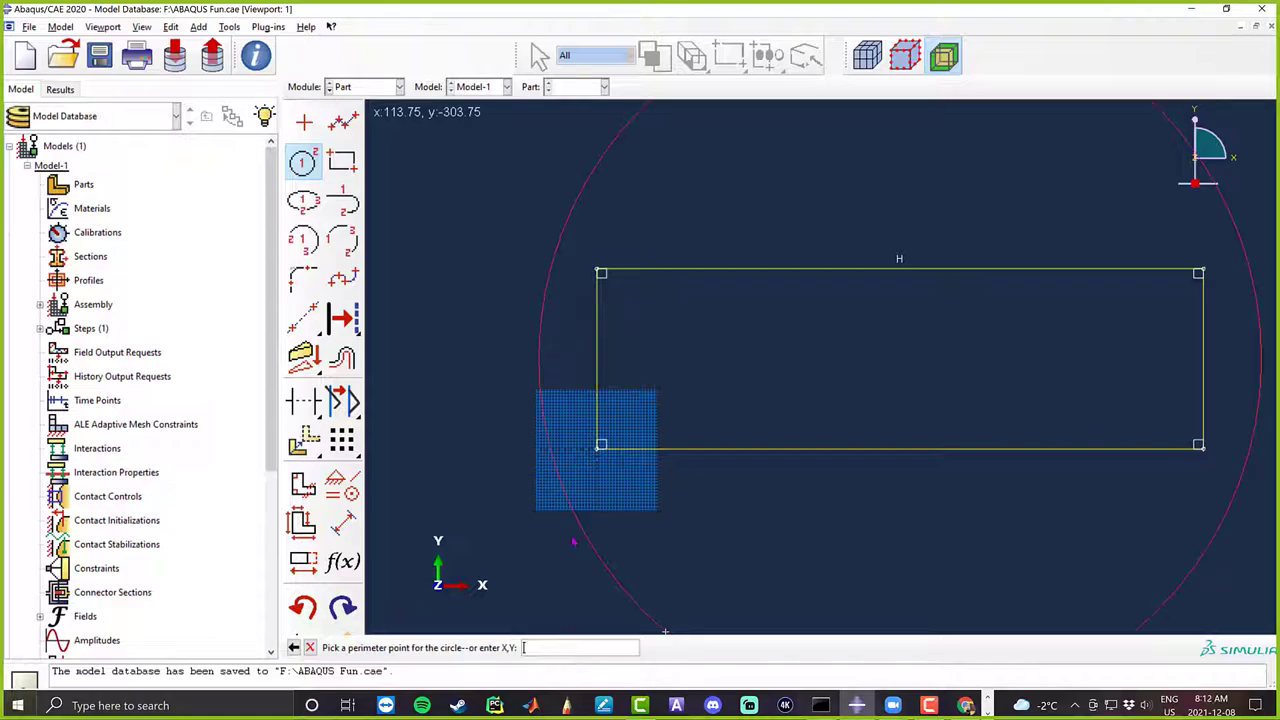
{"action": "left_click", "coordinate": [898, 391]}
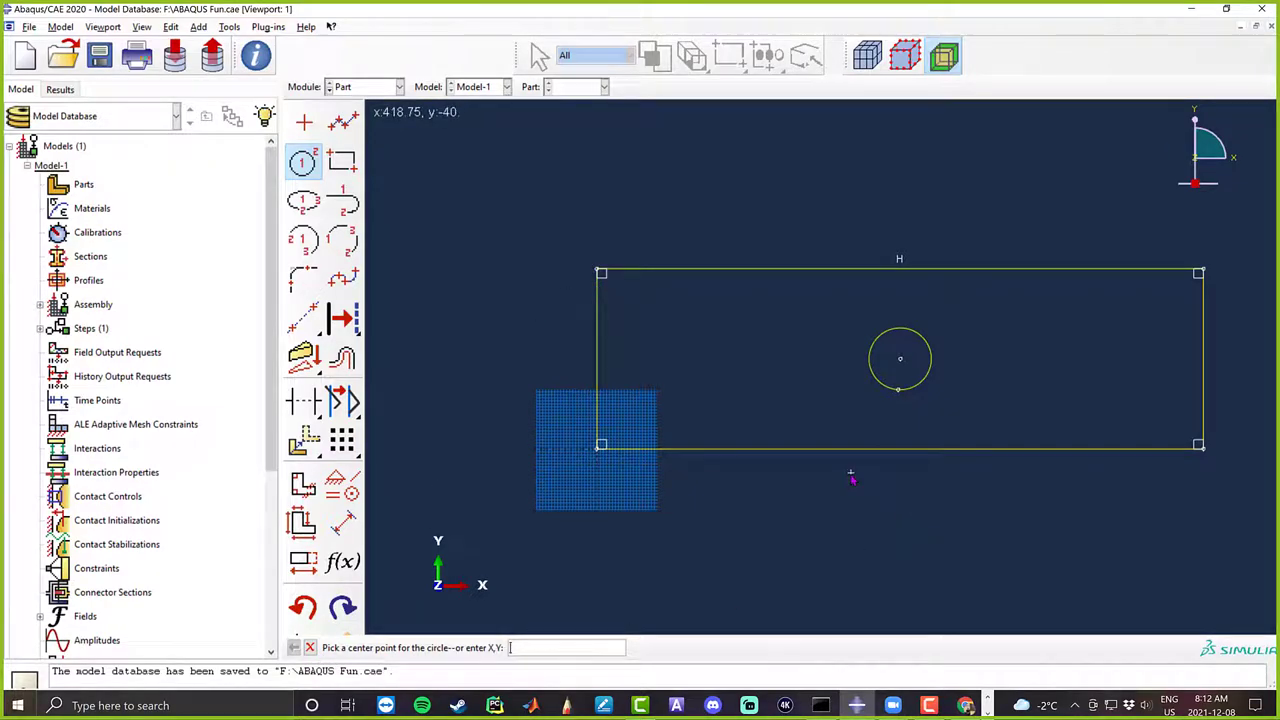
{"action": "left_click", "coordinate": [310, 648]}
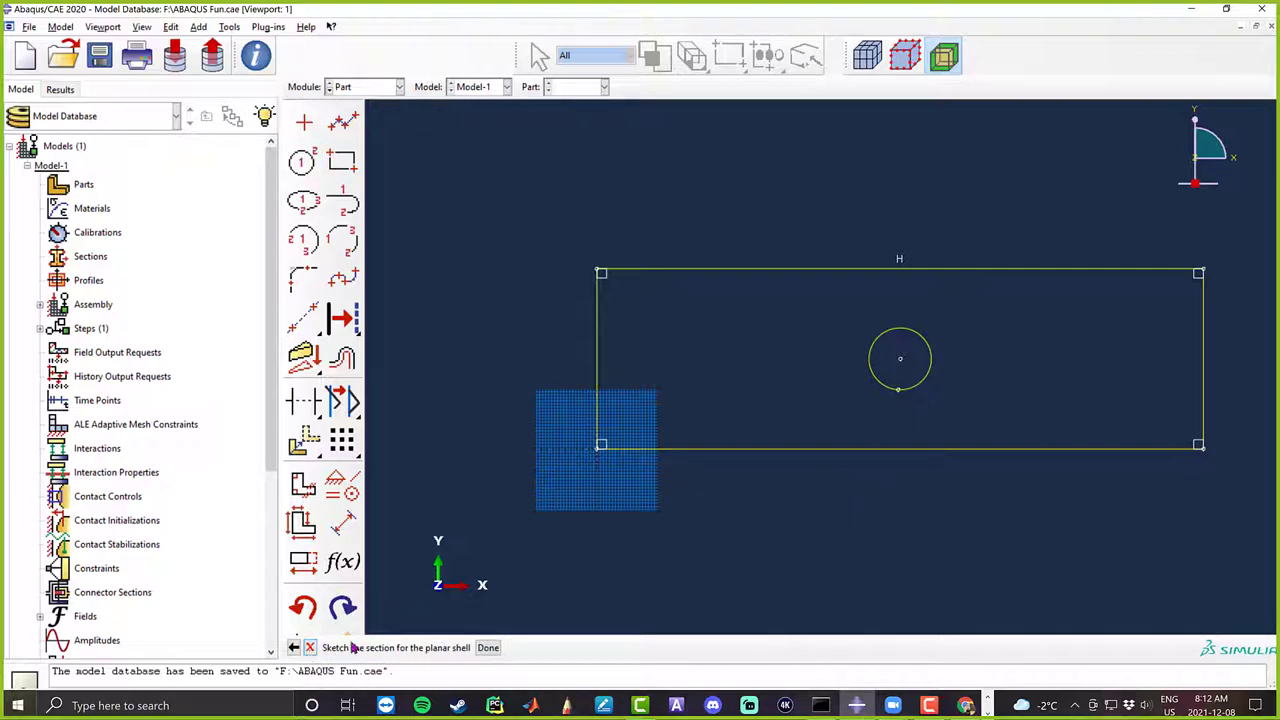
{"action": "left_click", "coordinate": [489, 648]}
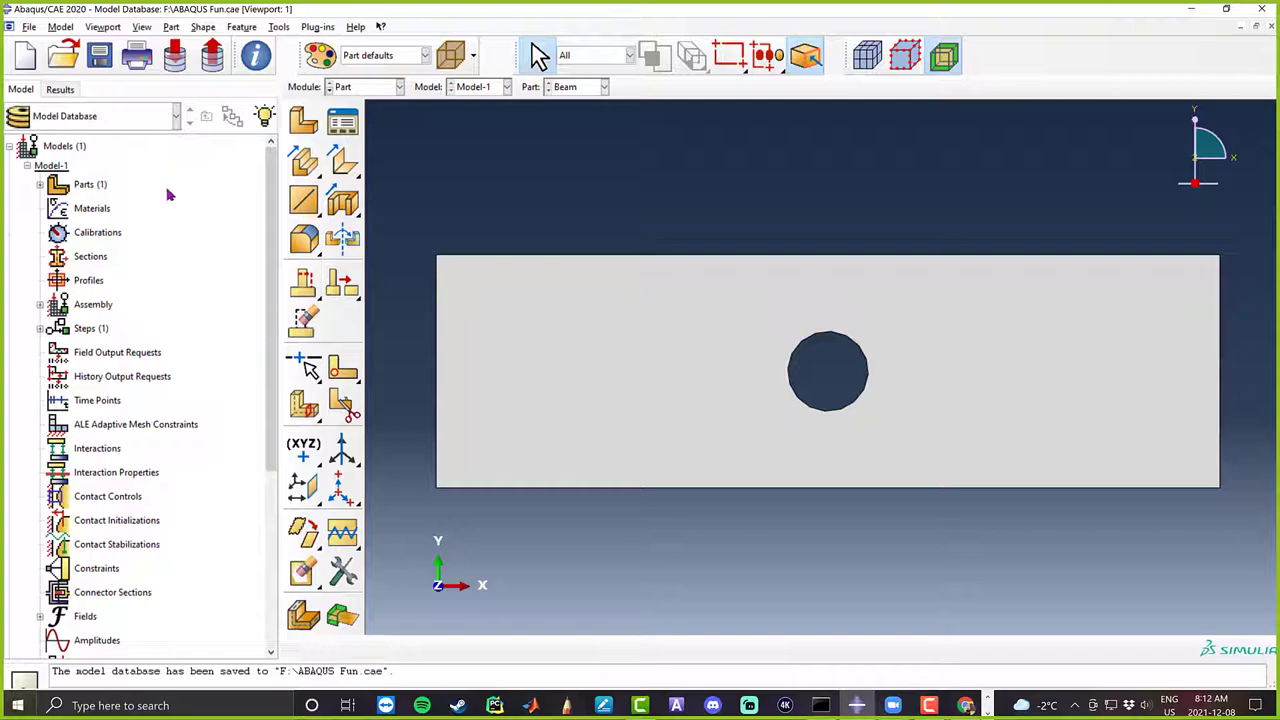
Select the Beam part in the model tree and switch to the Property module.
{"action": "left_click", "coordinate": [40, 185]}
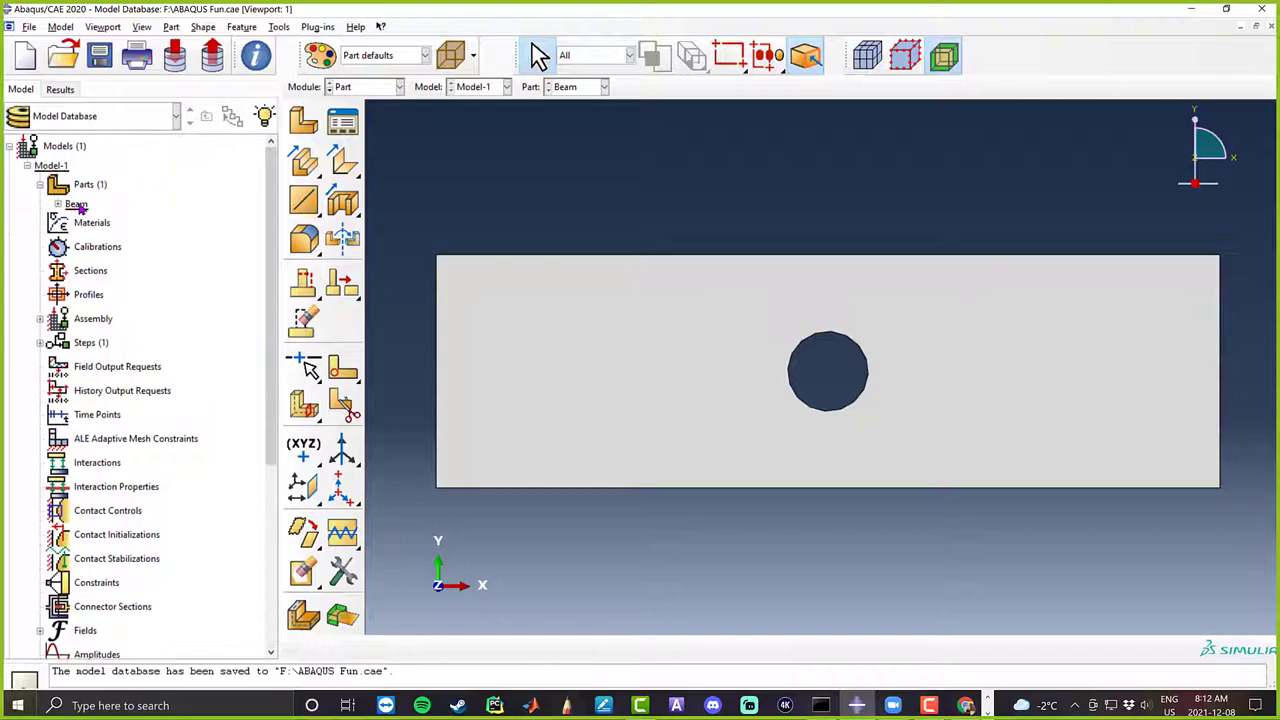
{"action": "left_click", "coordinate": [76, 204]}
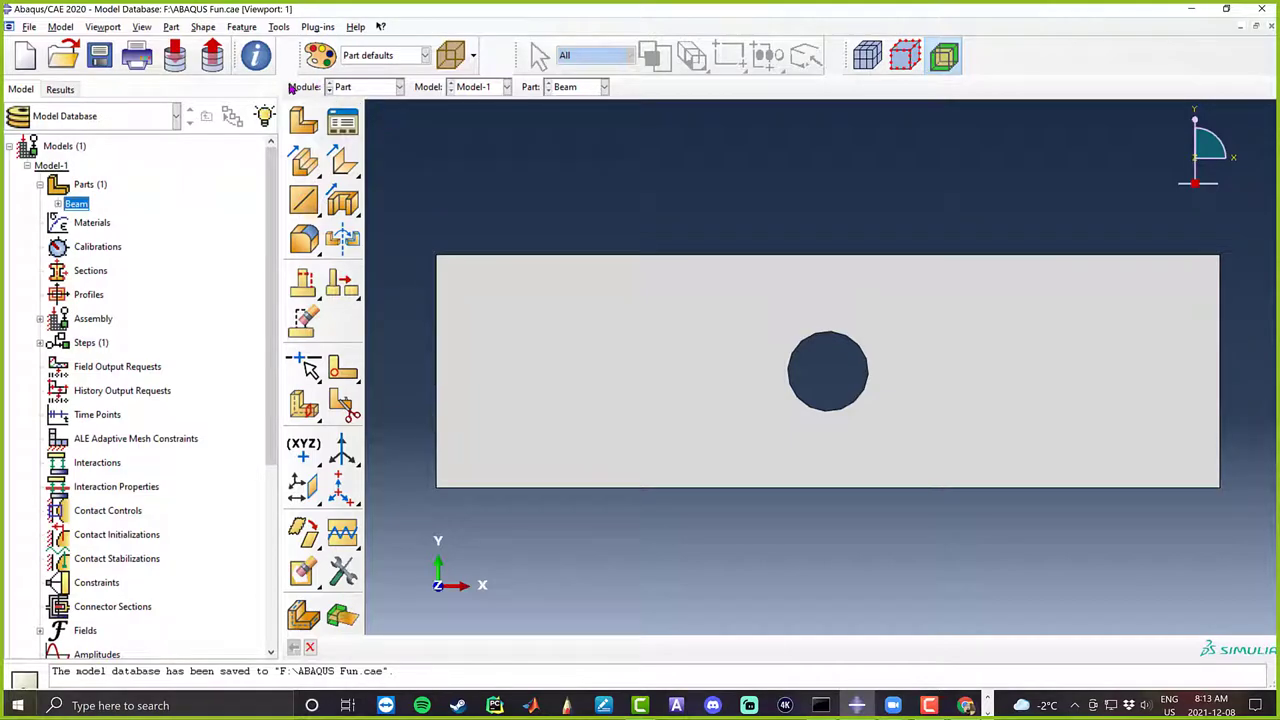
{"action": "left_click", "coordinate": [387, 88]}
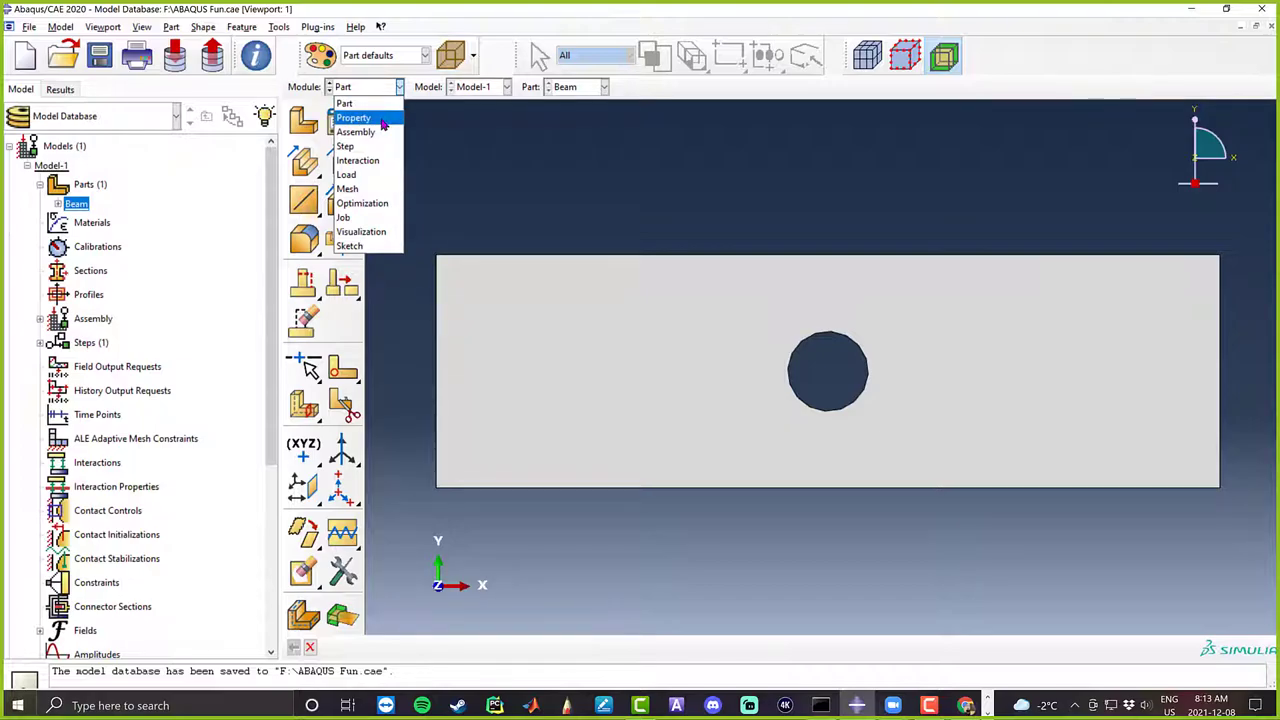
{"action": "left_click", "coordinate": [381, 122]}
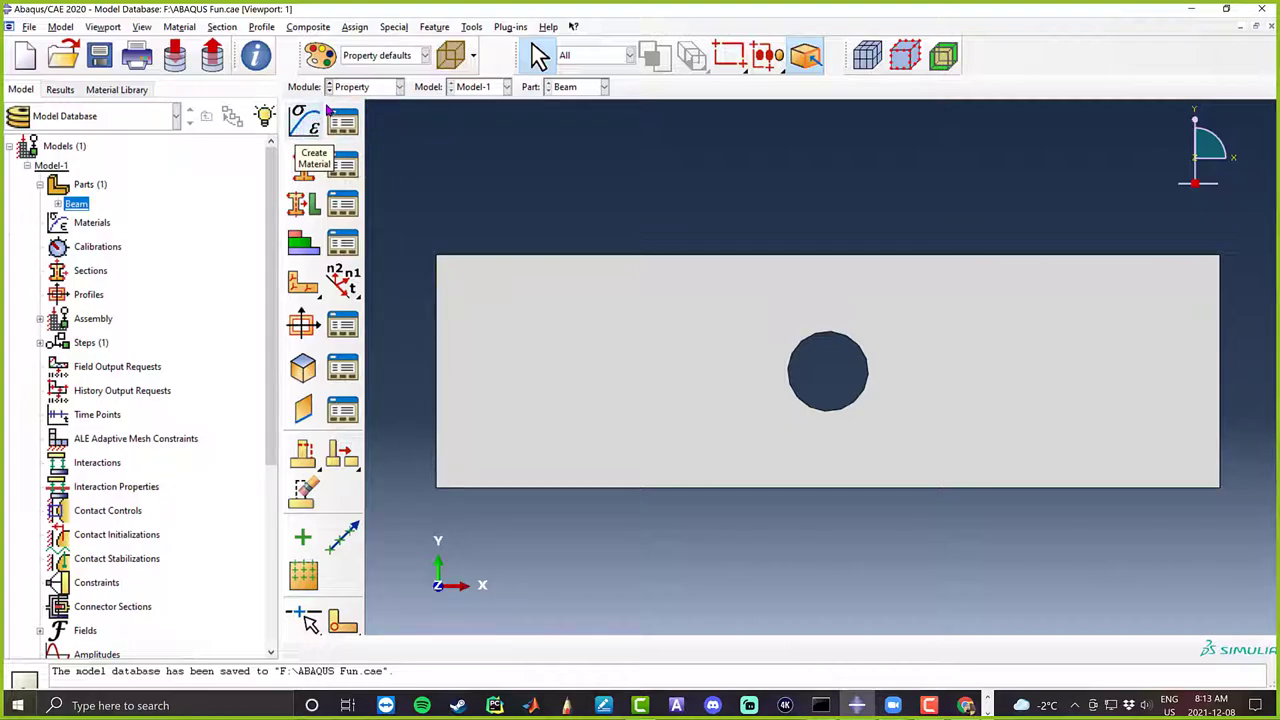
Start a new material definition and name it Steel.
{"action": "left_click", "coordinate": [307, 130]}
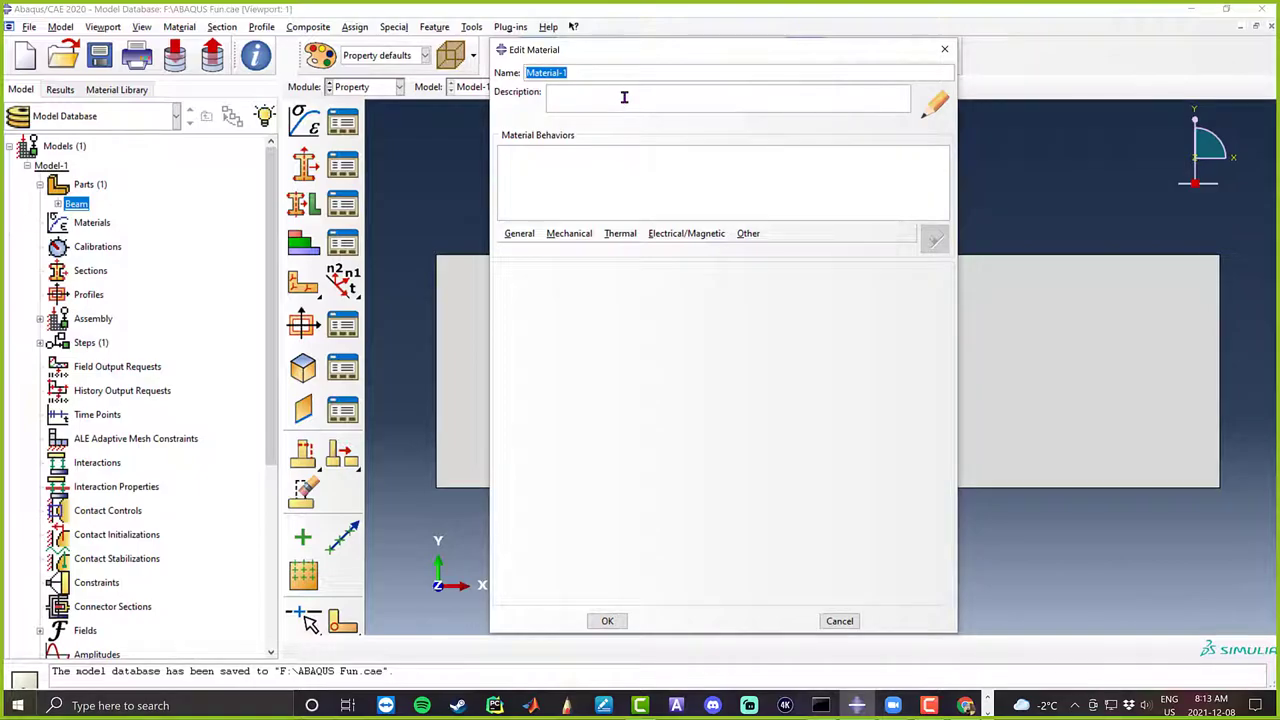
{"action": "type", "text": "Steel"}
{"action": "left_click_drag", "start_coordinate": [558, 73], "coordinate": [508, 74]}
Add a Density behavior to the Steel material and delete it again.
{"action": "left_click", "coordinate": [520, 233]}
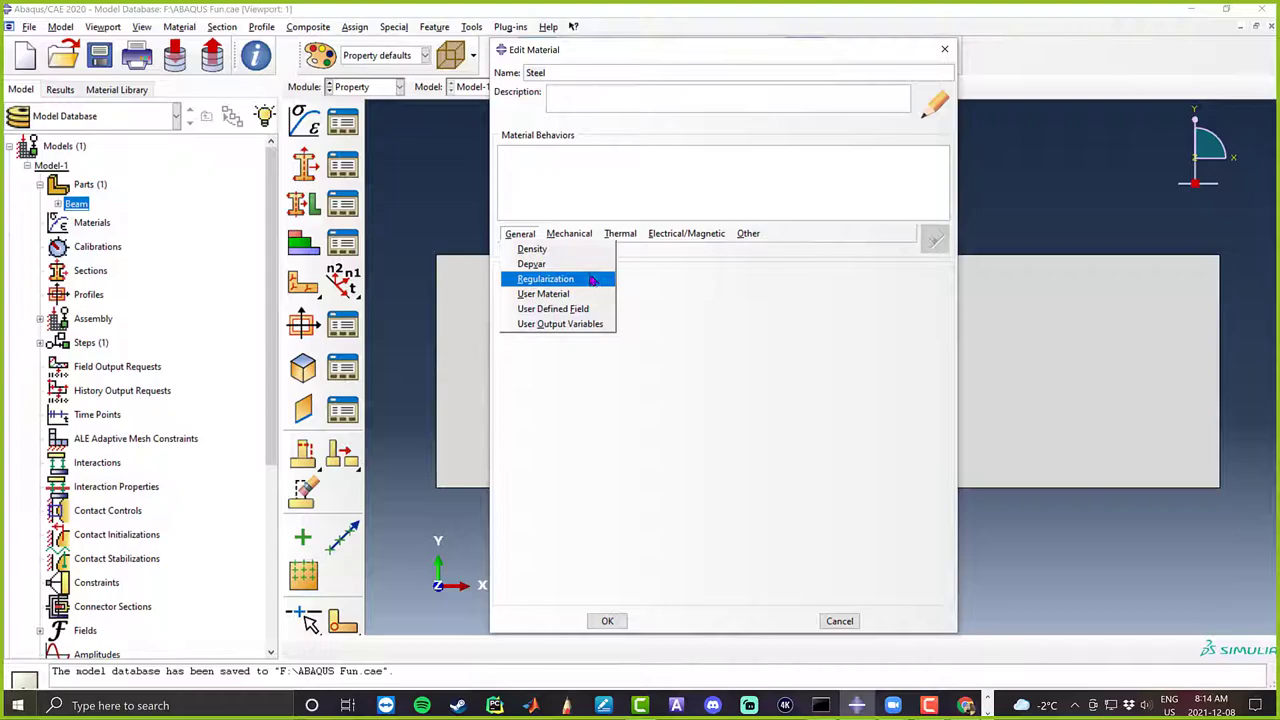
{"action": "left_click", "coordinate": [544, 250]}
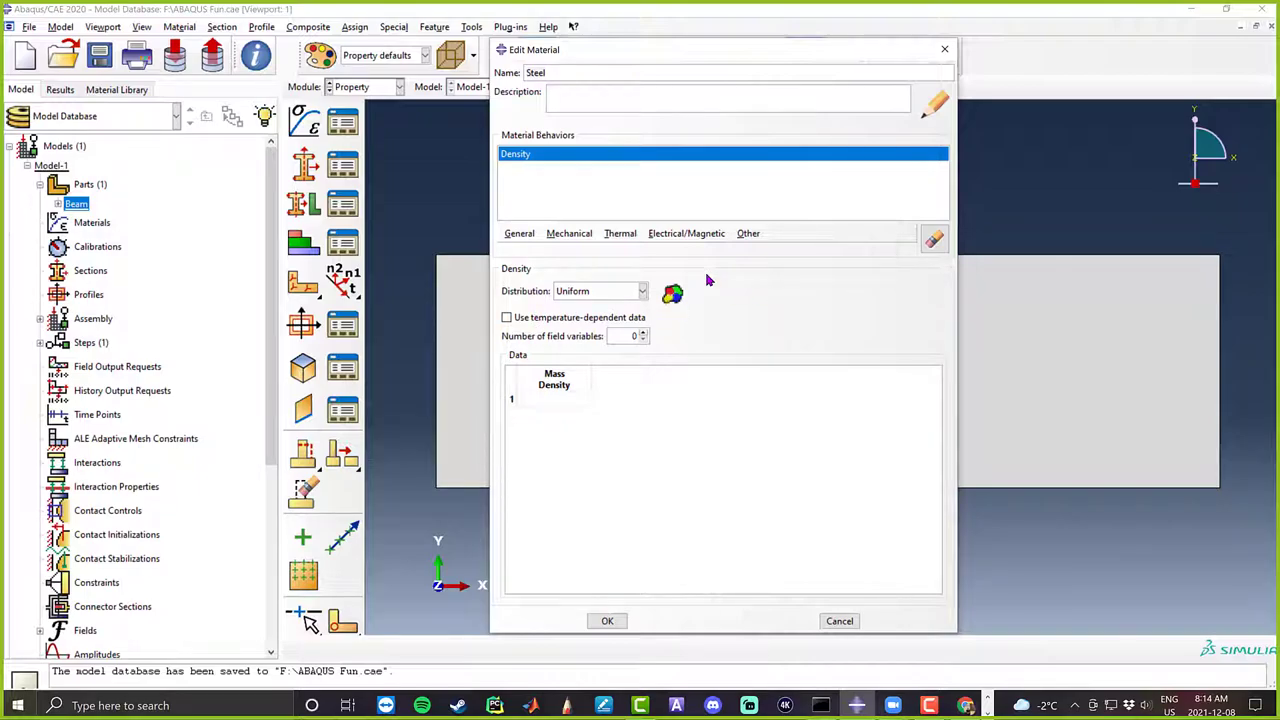
{"action": "left_click", "coordinate": [936, 243]}
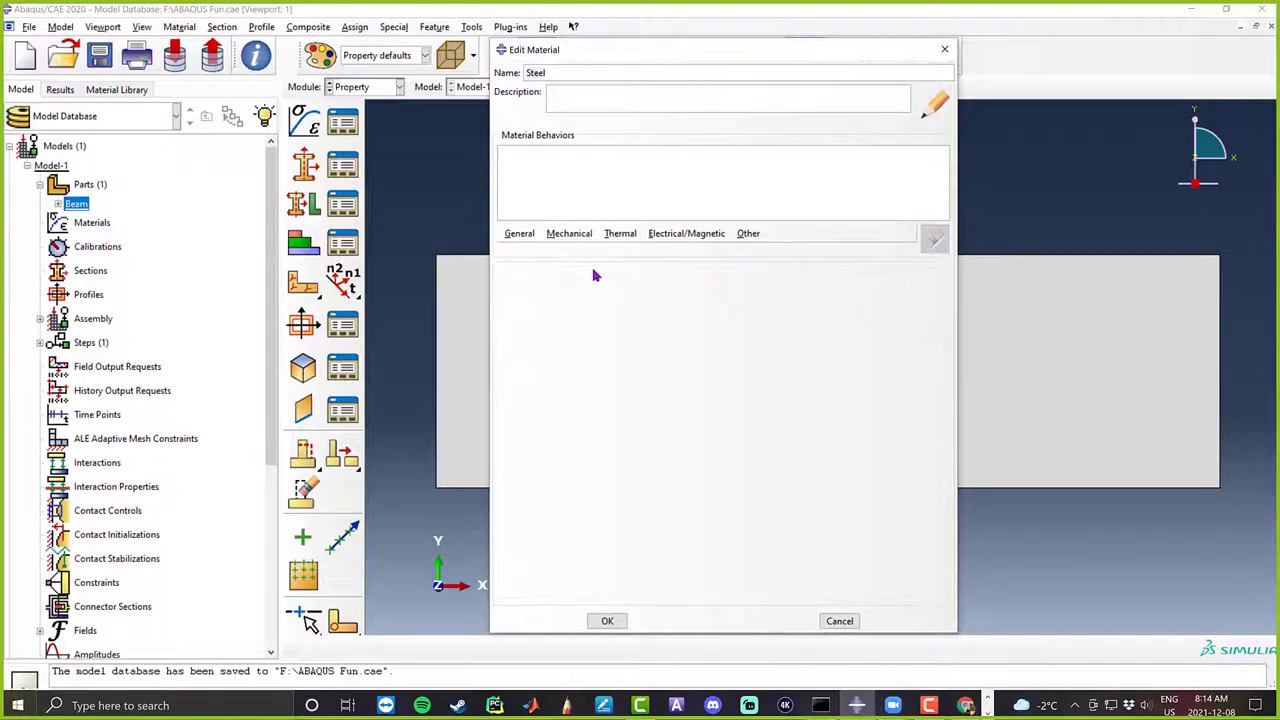
Add an Elastic behavior to the Steel material.
{"action": "left_click", "coordinate": [570, 236]}
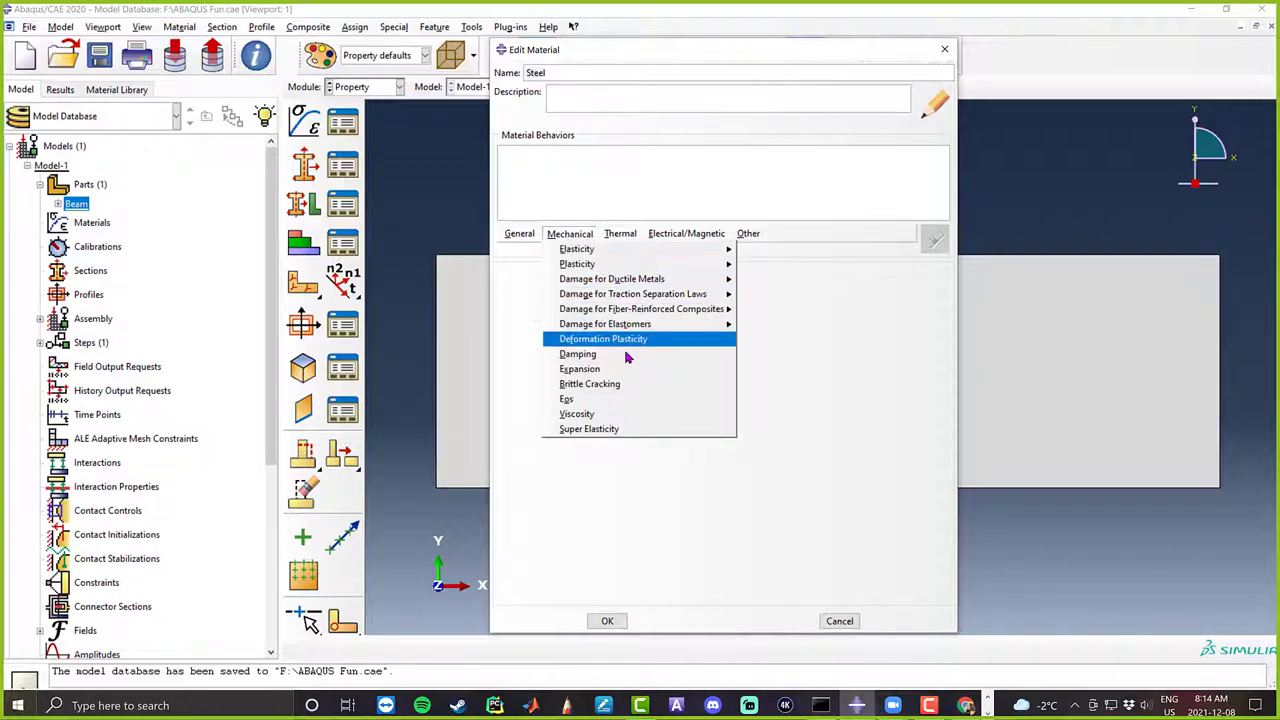
{"action": "mouse_move", "coordinate": [603, 250]}
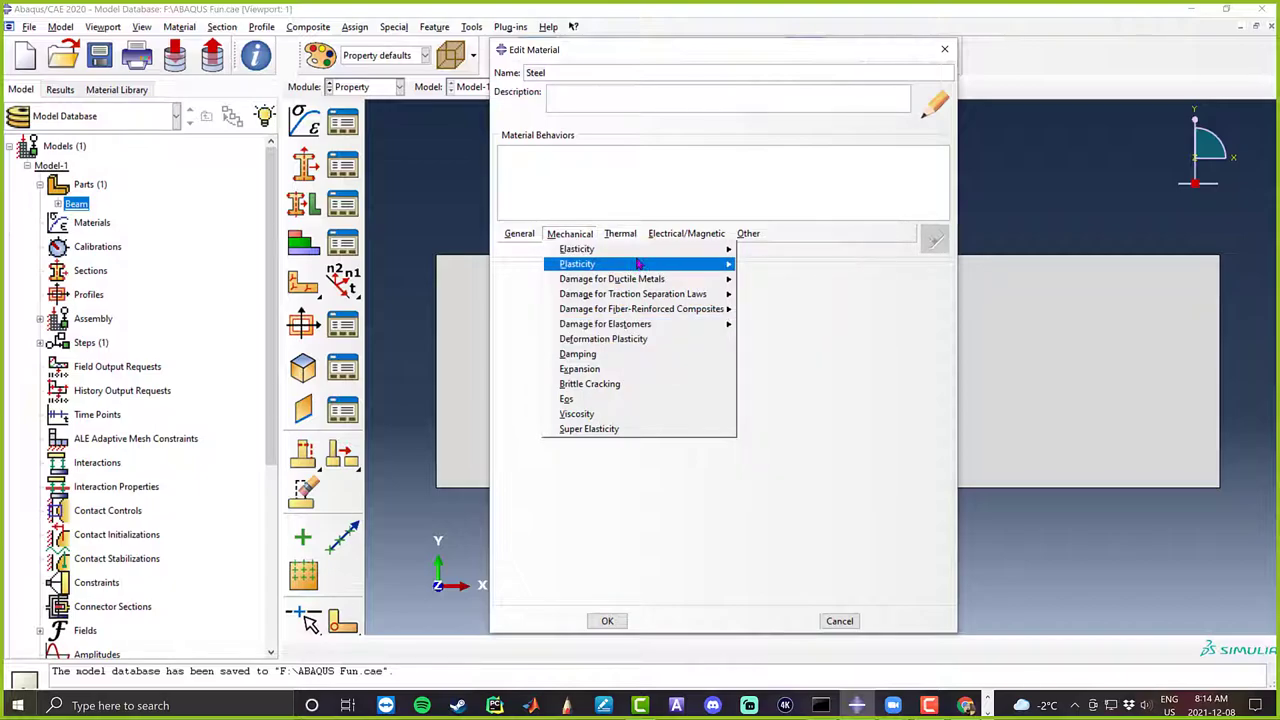
{"action": "mouse_move", "coordinate": [636, 266]}
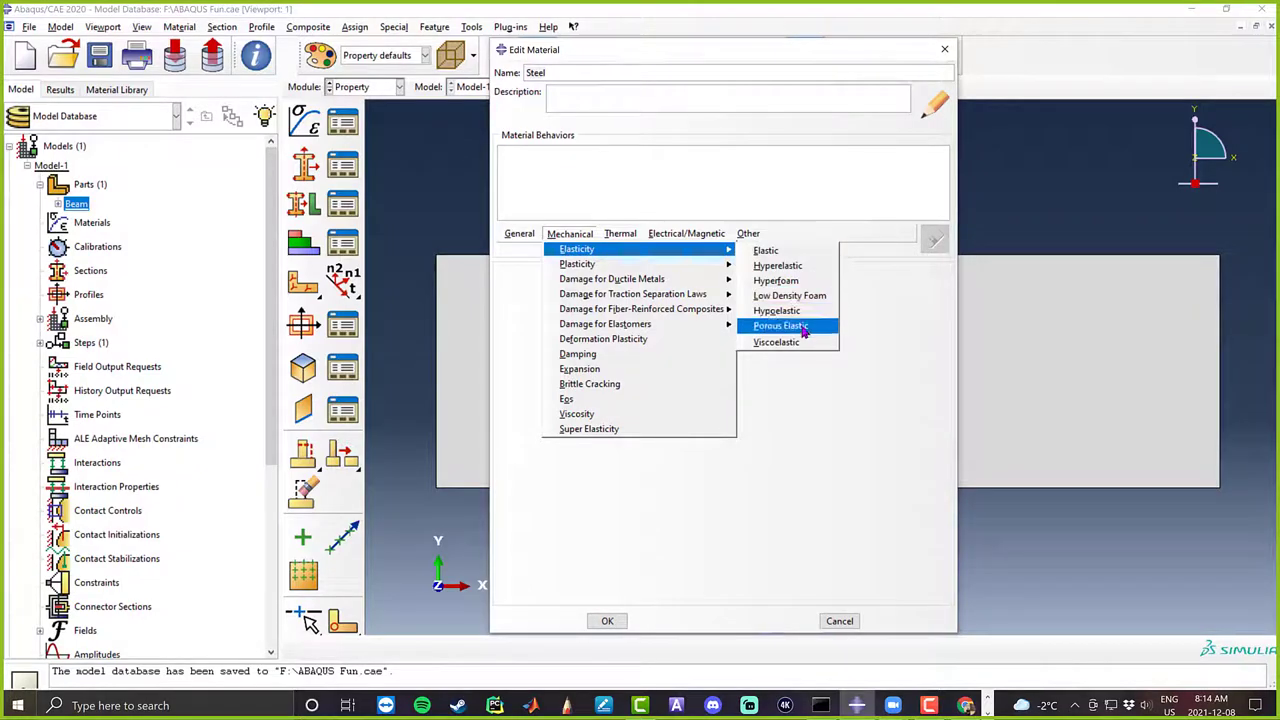
{"action": "left_click", "coordinate": [798, 255]}
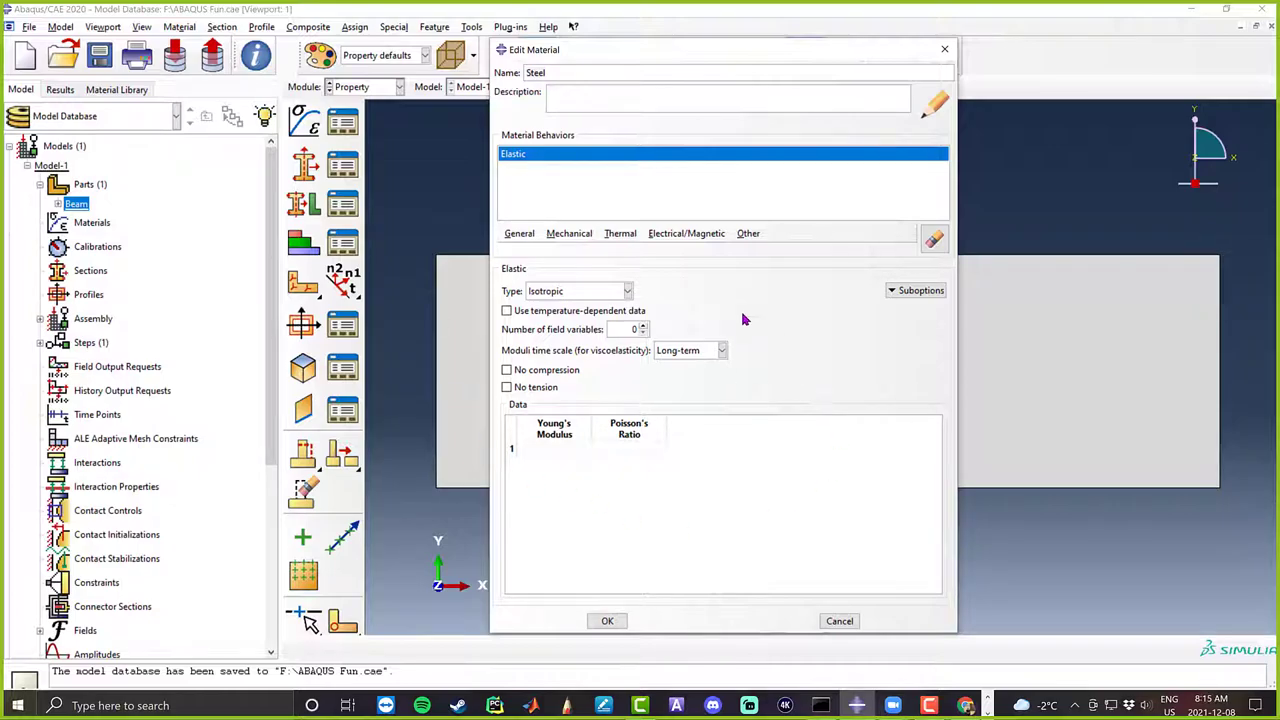
Try the Anisotropic elasticity type to view its data columns, and return the type to Isotropic.
{"action": "left_click", "coordinate": [588, 293]}
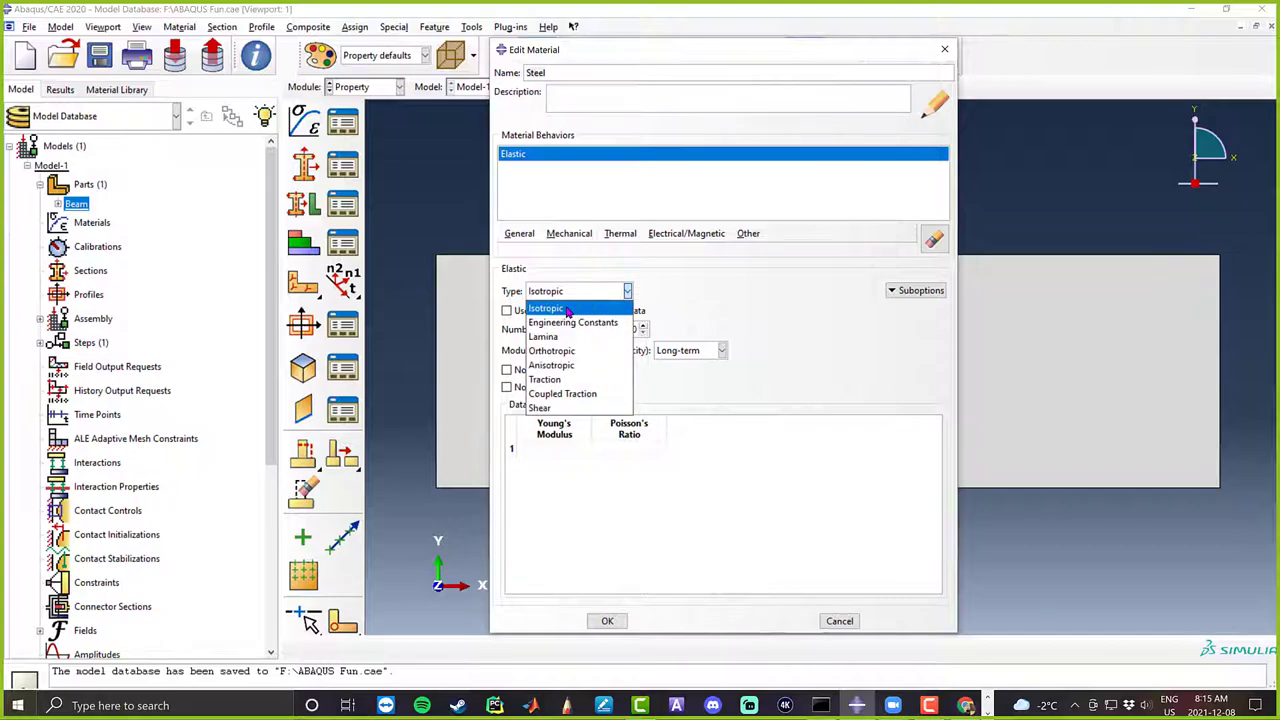
{"action": "left_click", "coordinate": [591, 372]}
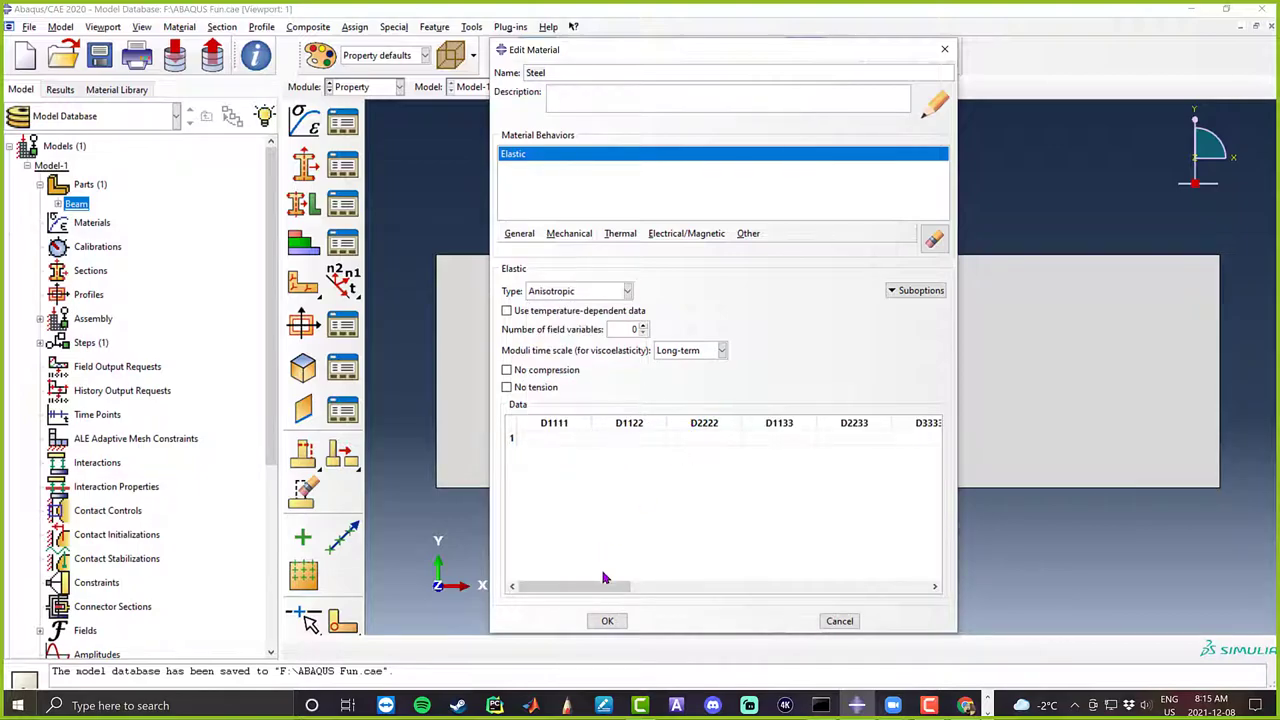
{"action": "mouse_move", "coordinate": [603, 586]}
{"action": "left_mouse_down"}
{"action": "mouse_move", "coordinate": [922, 606]}
{"action": "mouse_move", "coordinate": [598, 590]}
{"action": "left_mouse_up"}
{"action": "left_click", "coordinate": [610, 293]}
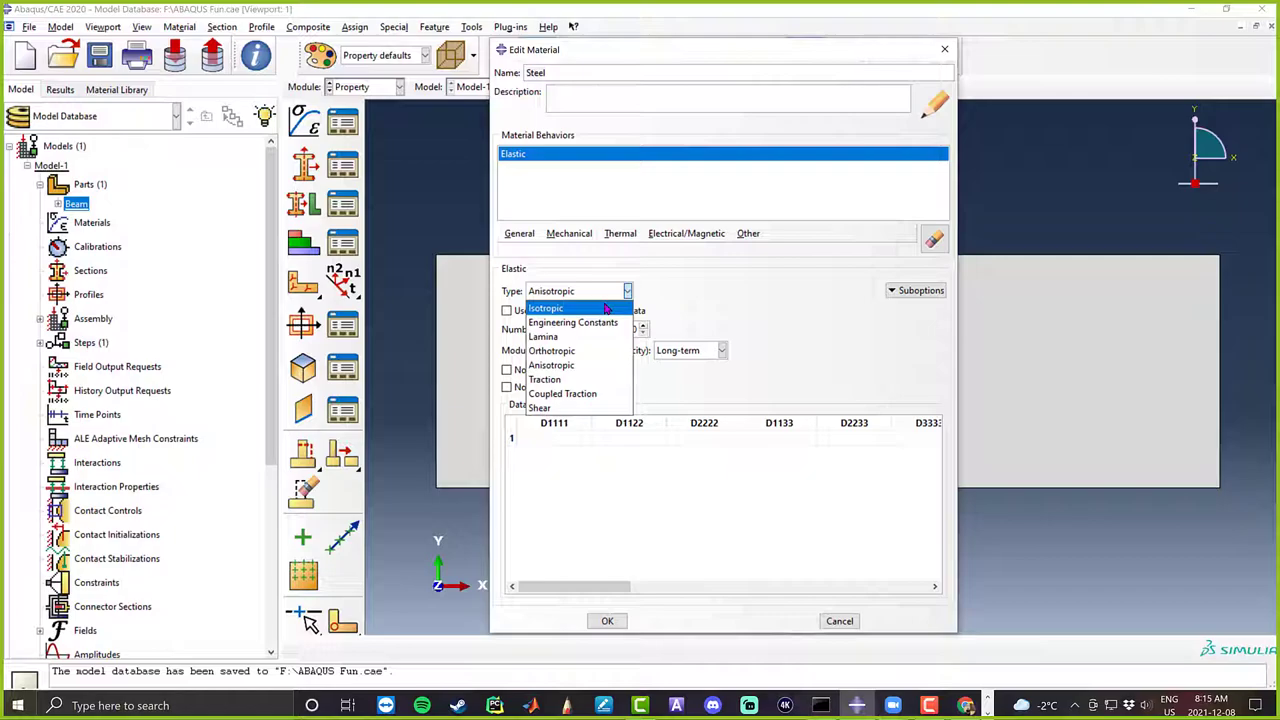
{"action": "left_click", "coordinate": [605, 309]}
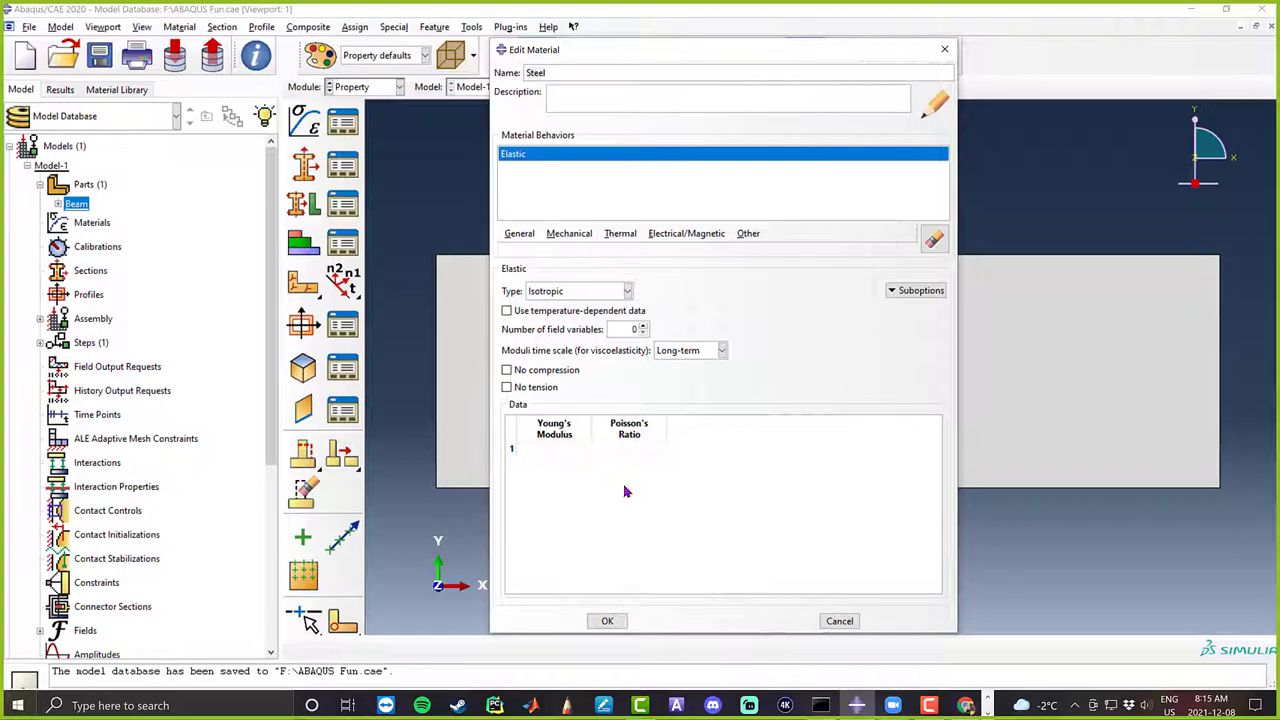
Set the isotropic elastic data to a Young's modulus of 200000 and a Poisson's ratio of 0.3.
{"action": "left_click", "coordinate": [558, 448]}
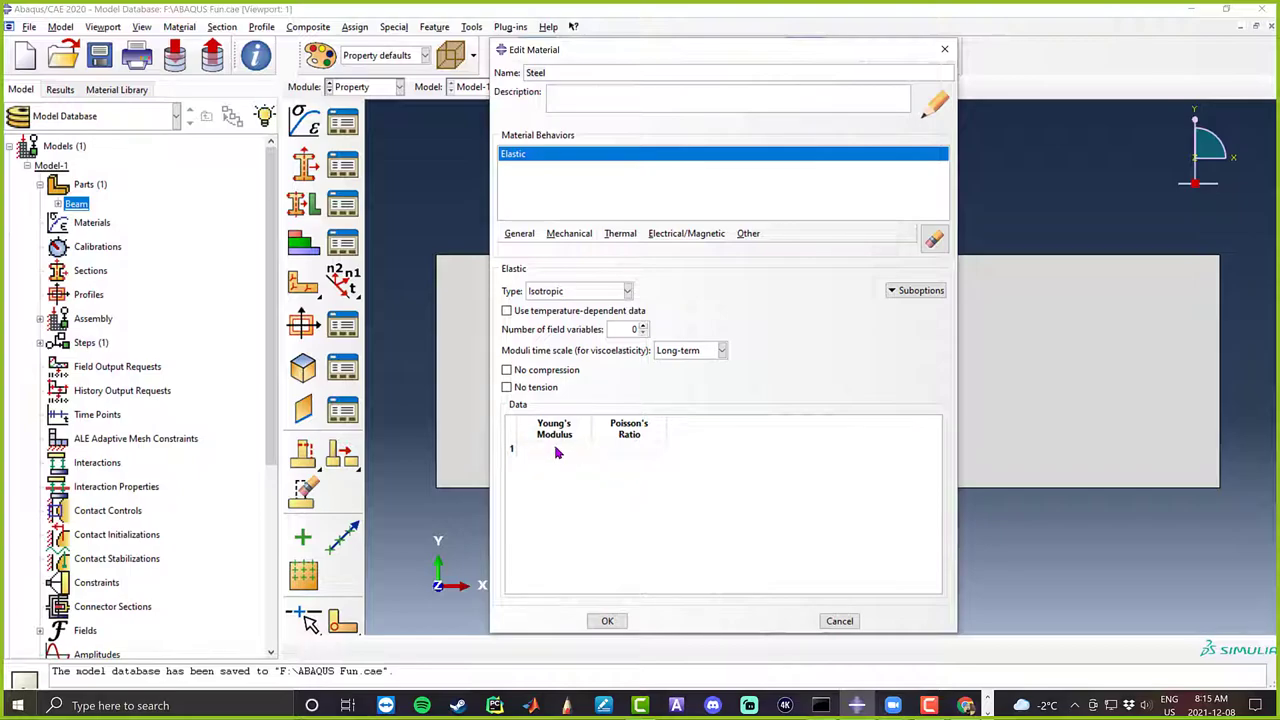
{"action": "left_click", "coordinate": [638, 452]}
{"action": "left_click", "coordinate": [552, 449]}
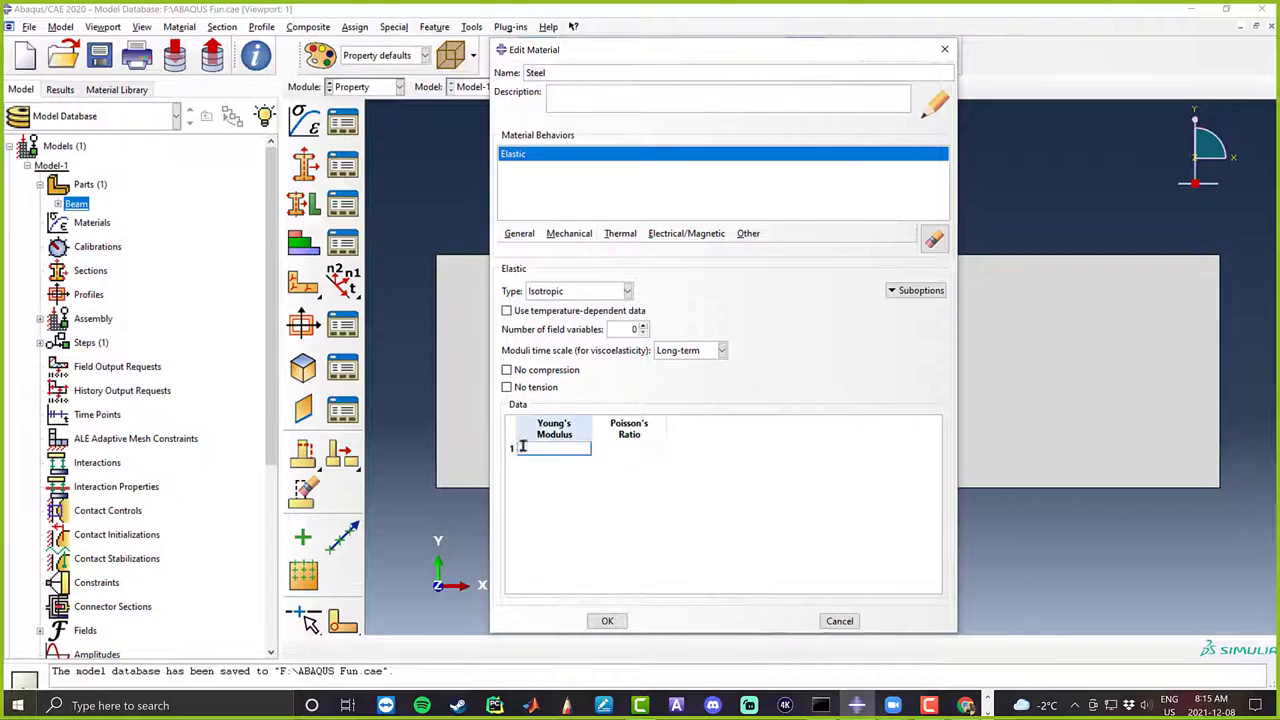
{"action": "left_click", "coordinate": [630, 451]}
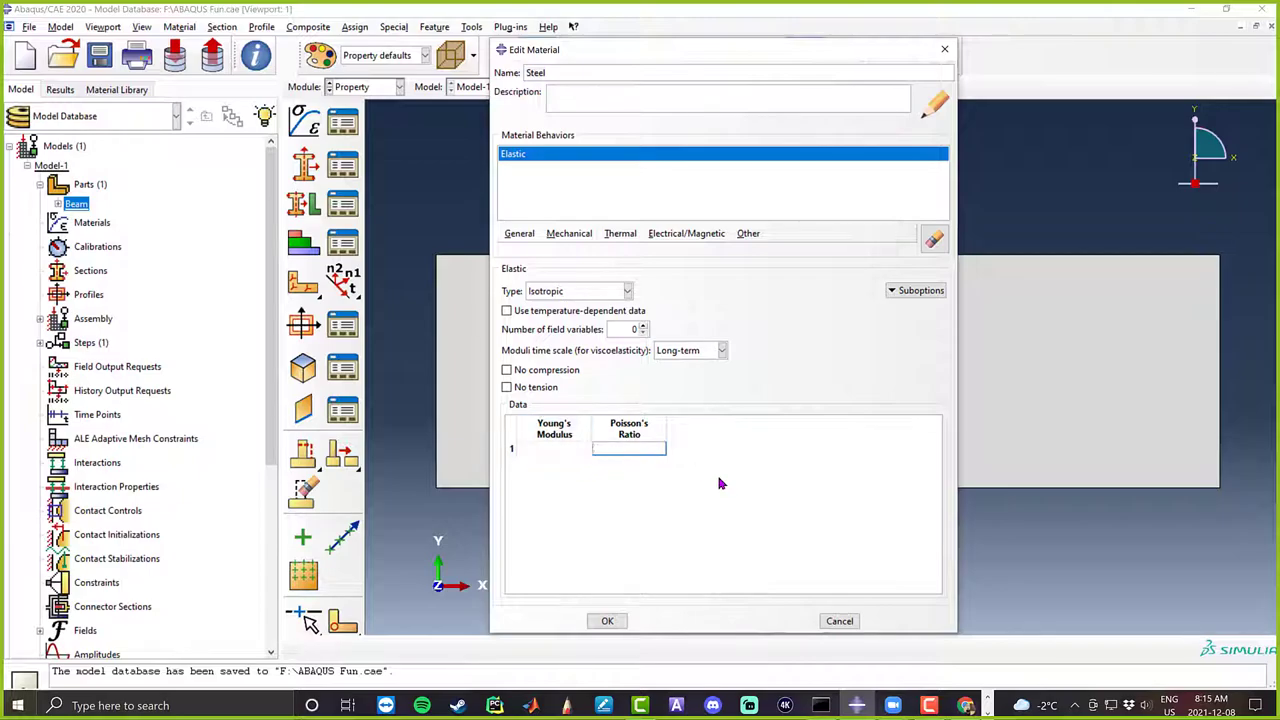
{"action": "left_click", "coordinate": [577, 449]}
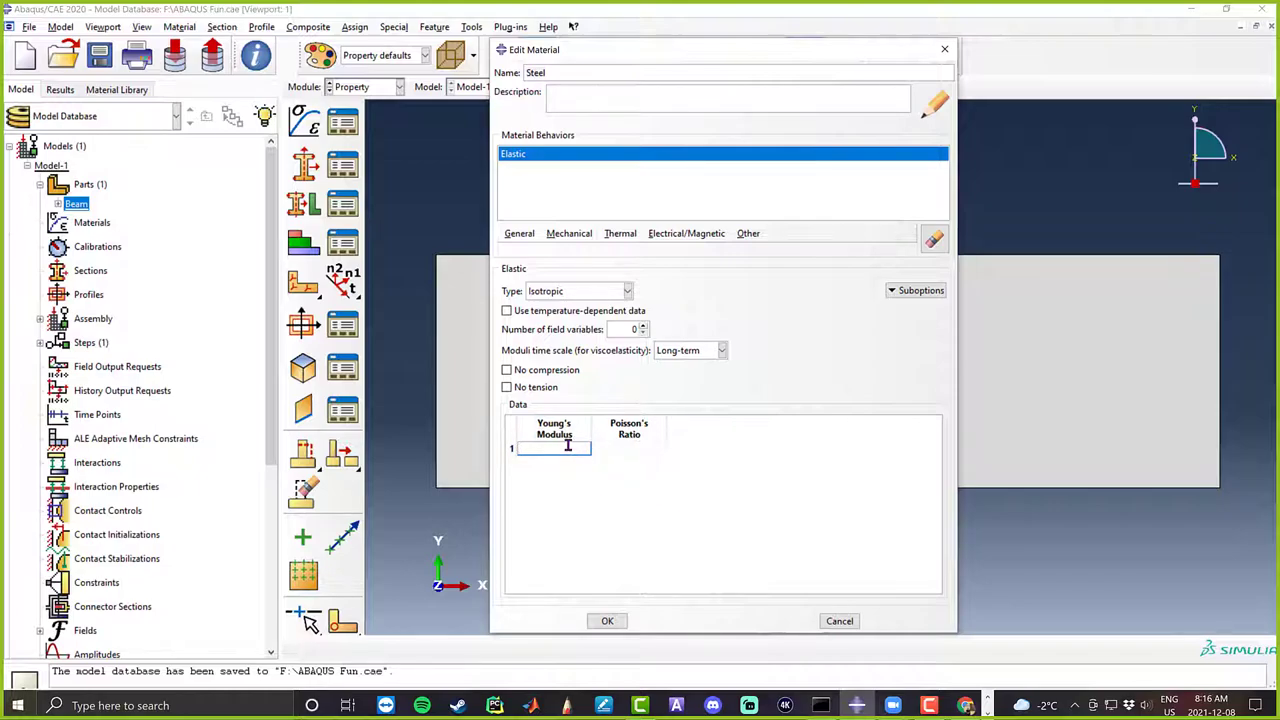
{"action": "type", "text": "200000"}
{"action": "left_click", "coordinate": [645, 449]}
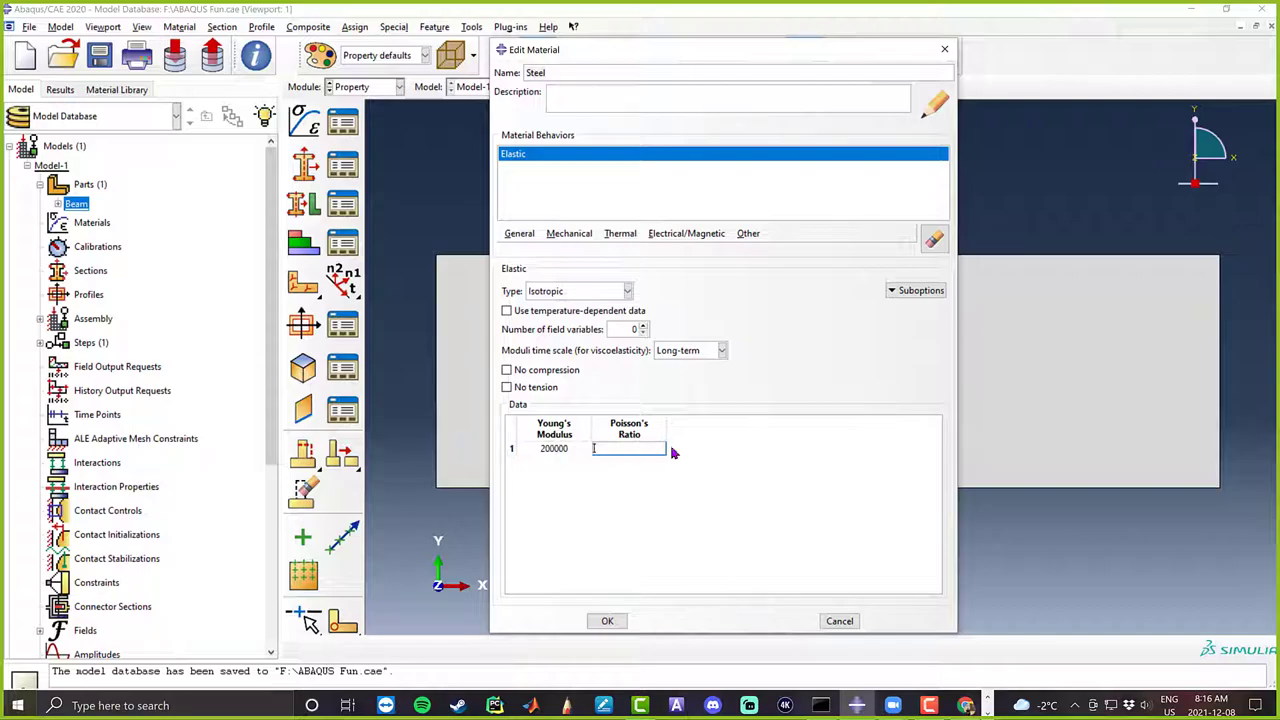
{"action": "type", "text": "0.3"}
{"action": "key", "text": "Return"}
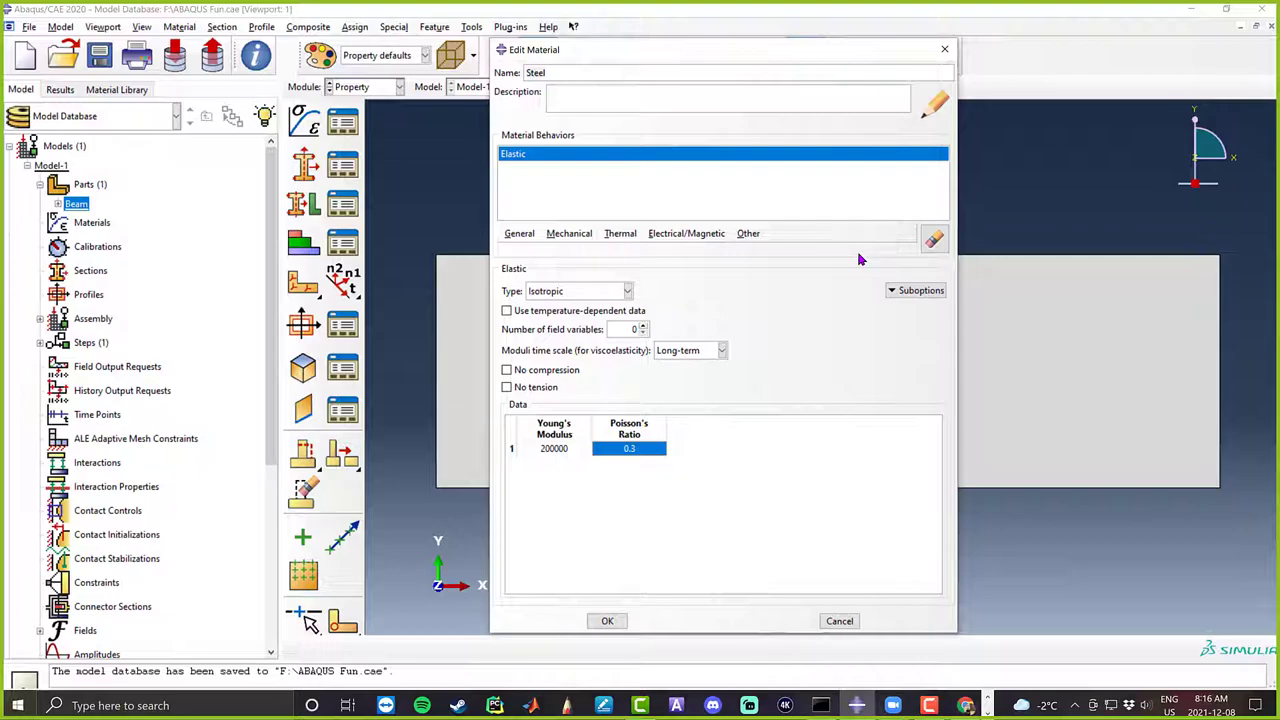
Add a Plastic behavior to the Steel material and reselect the Elastic behavior to show its data.
{"action": "left_click_drag", "start_coordinate": [604, 53], "coordinate": [562, 27]}
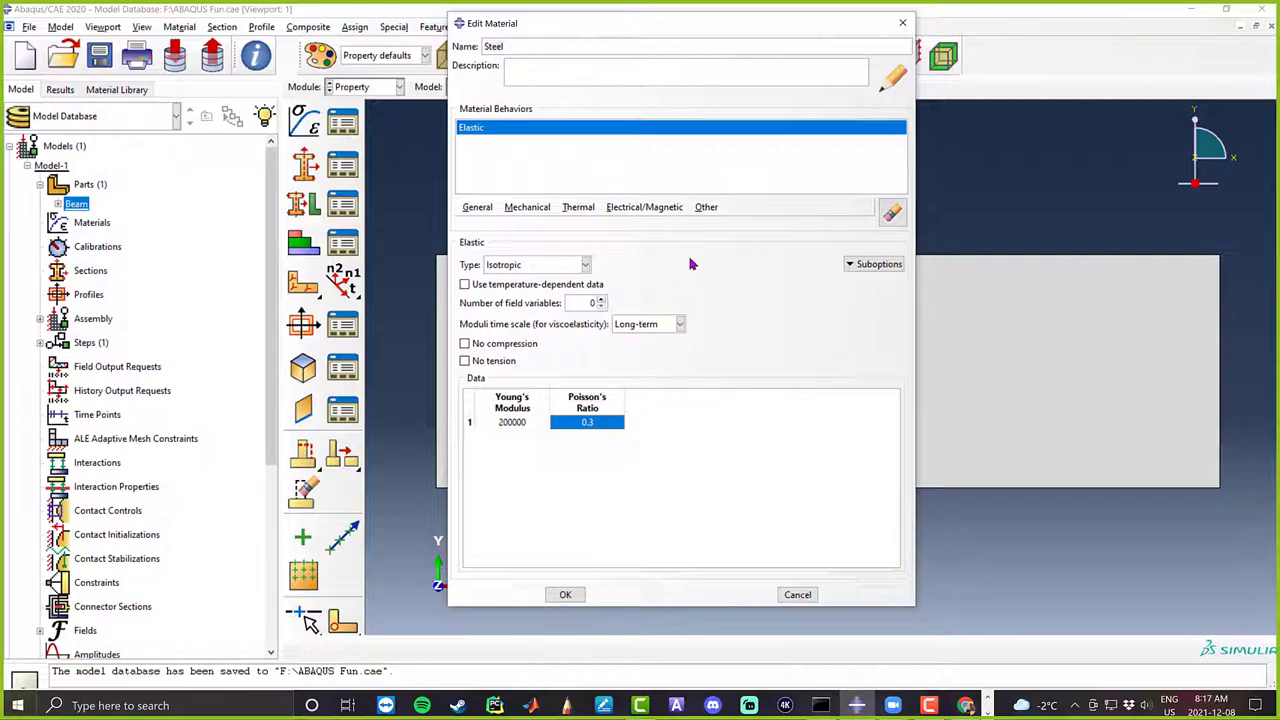
{"action": "left_click", "coordinate": [547, 210]}
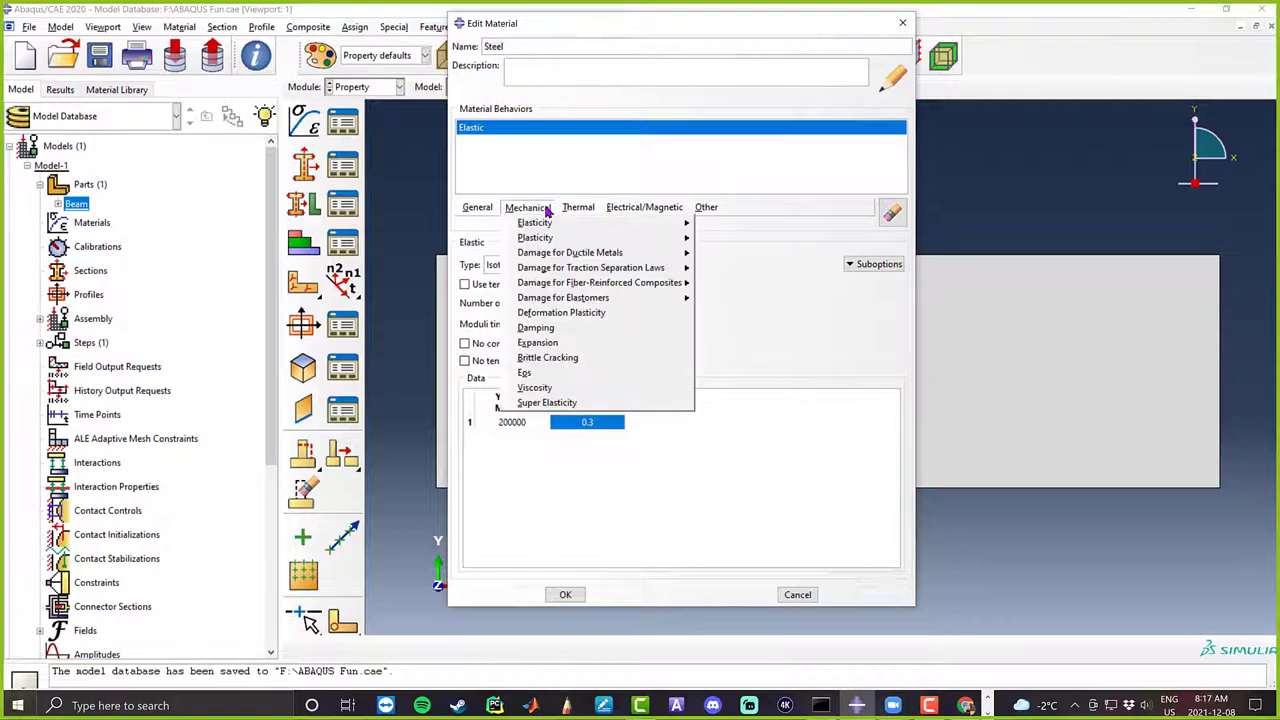
{"action": "mouse_move", "coordinate": [558, 229]}
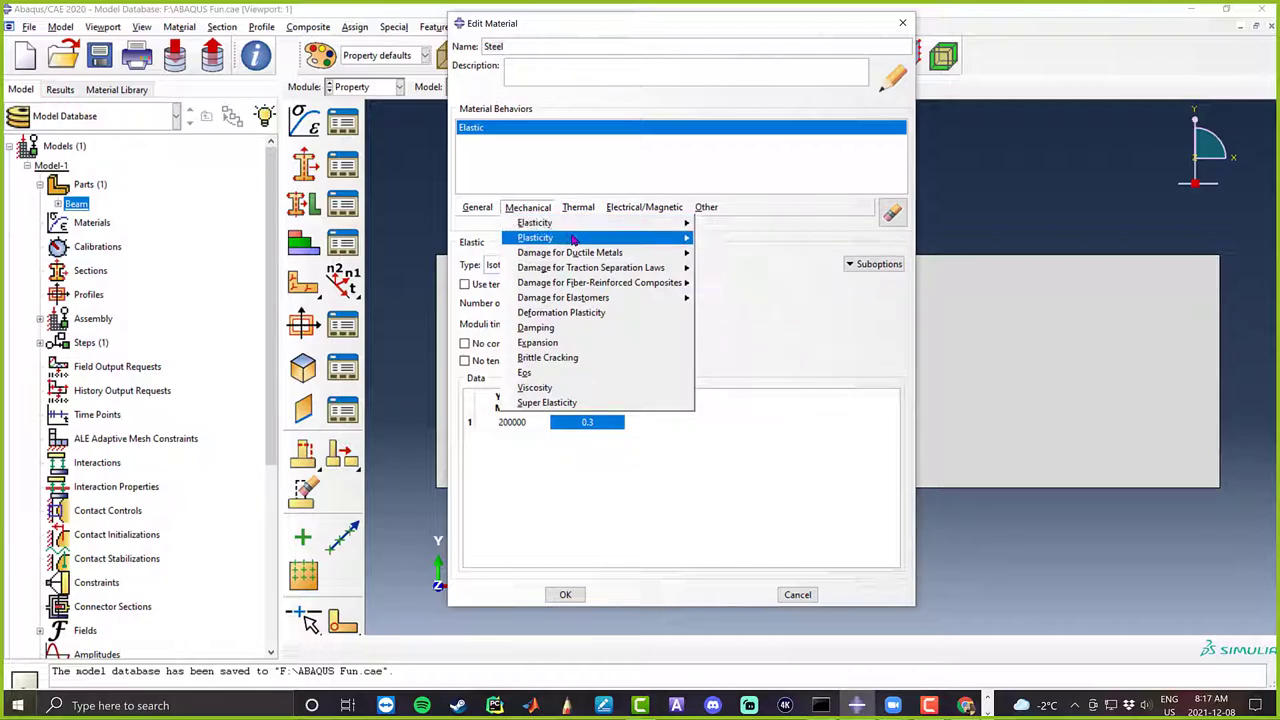
{"action": "mouse_move", "coordinate": [597, 243]}
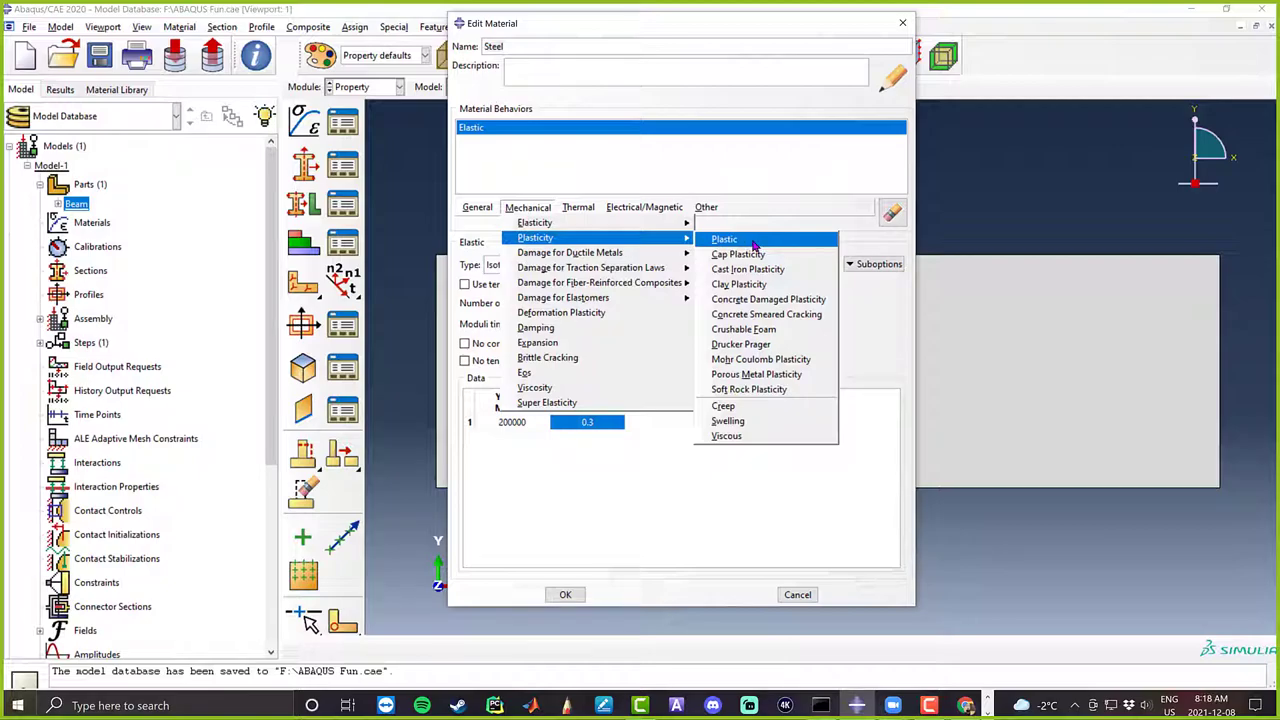
{"action": "left_click", "coordinate": [754, 244]}
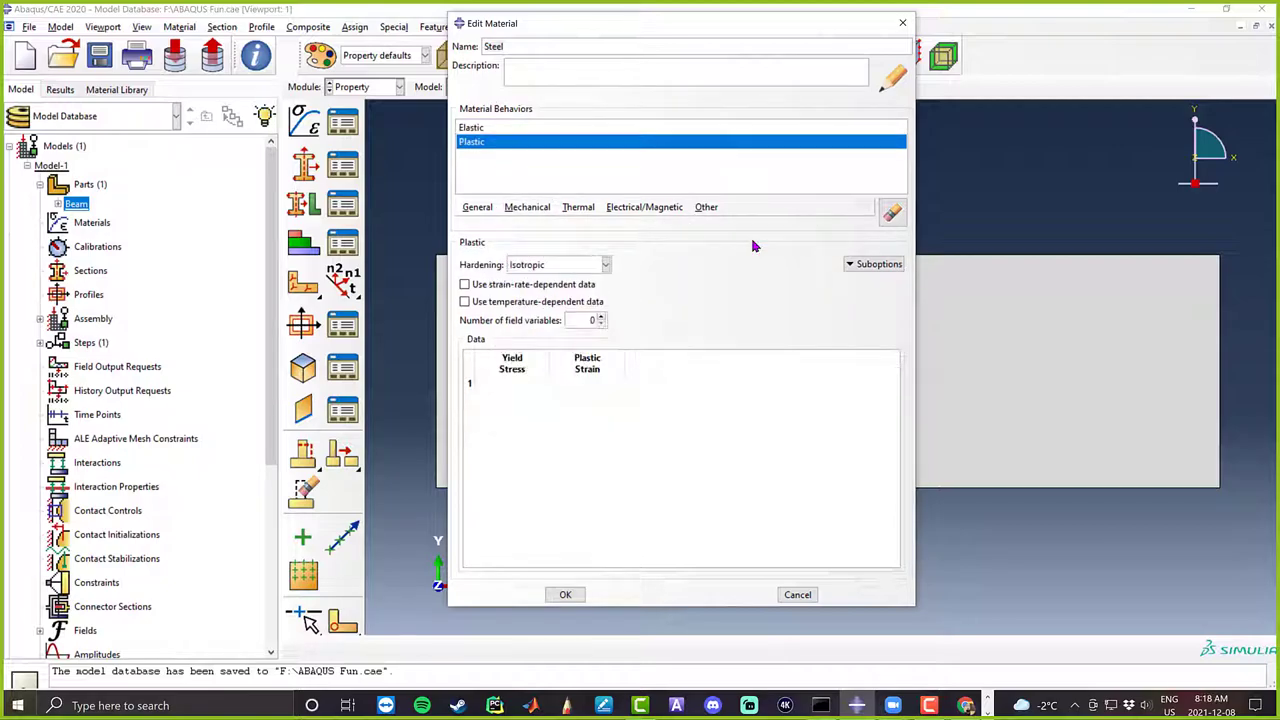
{"action": "left_click", "coordinate": [490, 128]}
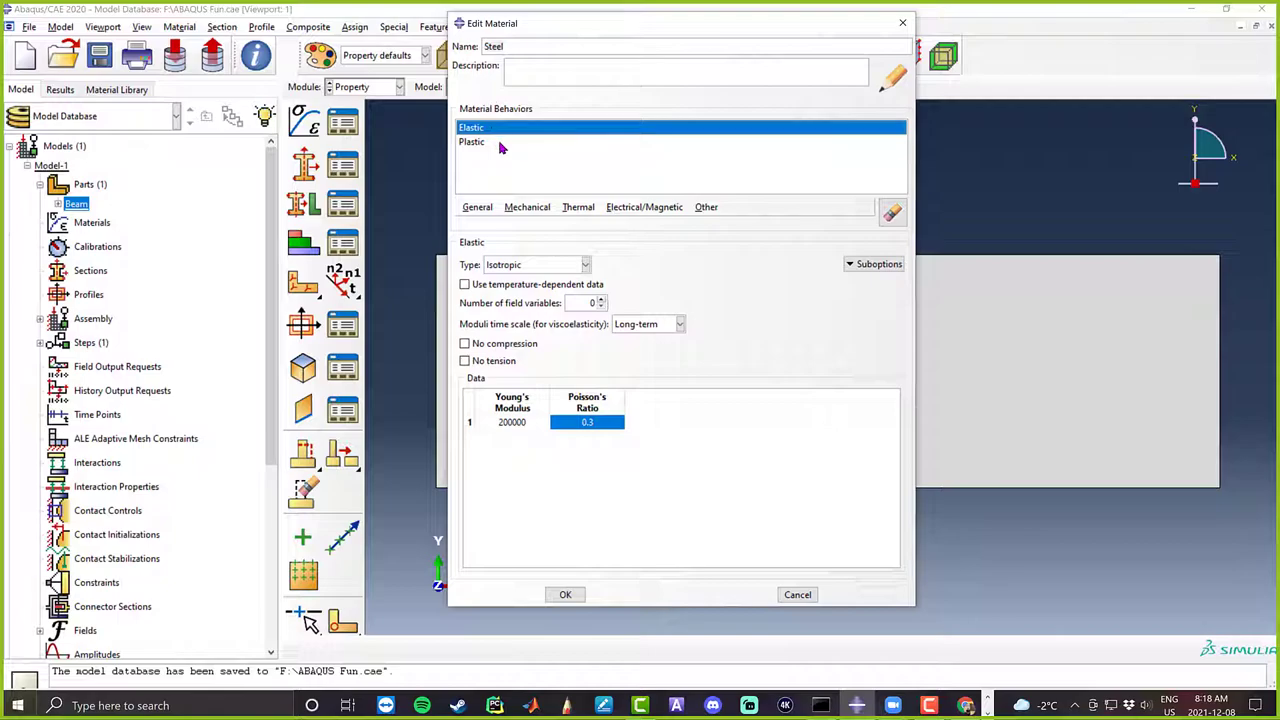
Set the Steel material's isotropic plastic data to a yield stress of 350 at a plastic strain of 0.
{"action": "left_click", "coordinate": [501, 143]}
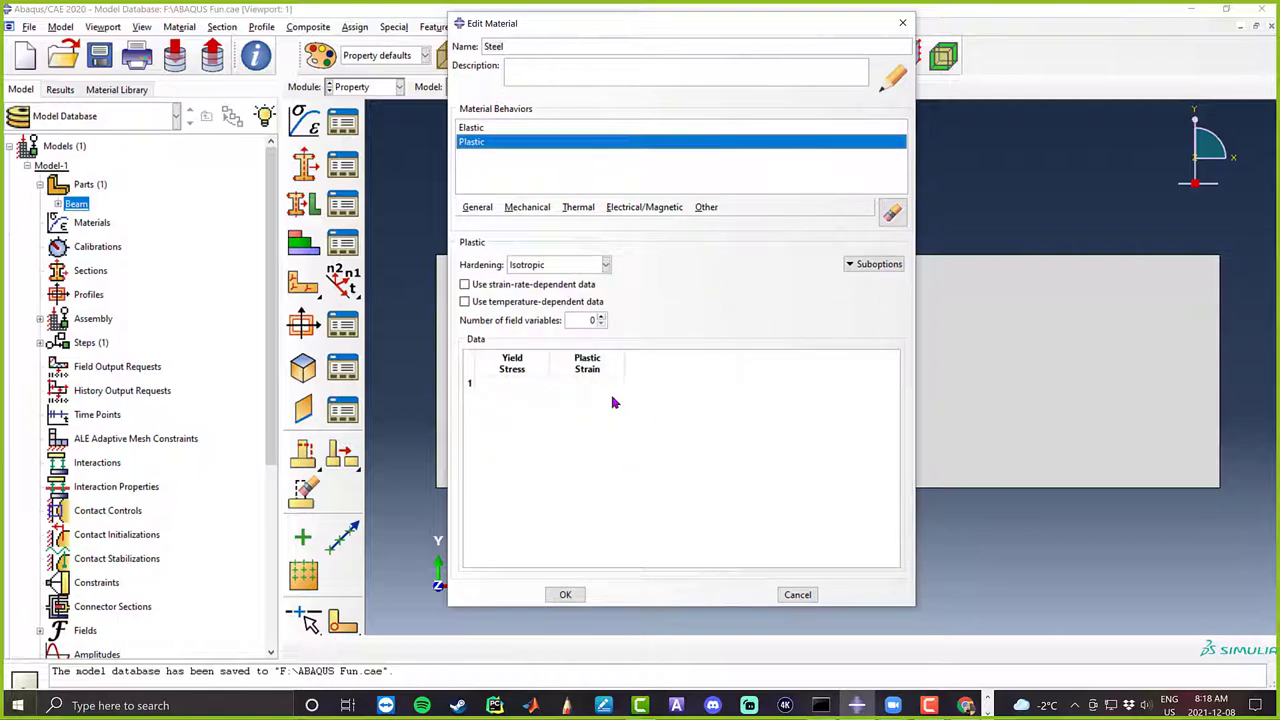
{"action": "double_click", "coordinate": [495, 383]}
{"action": "key", "text": "Escape"}
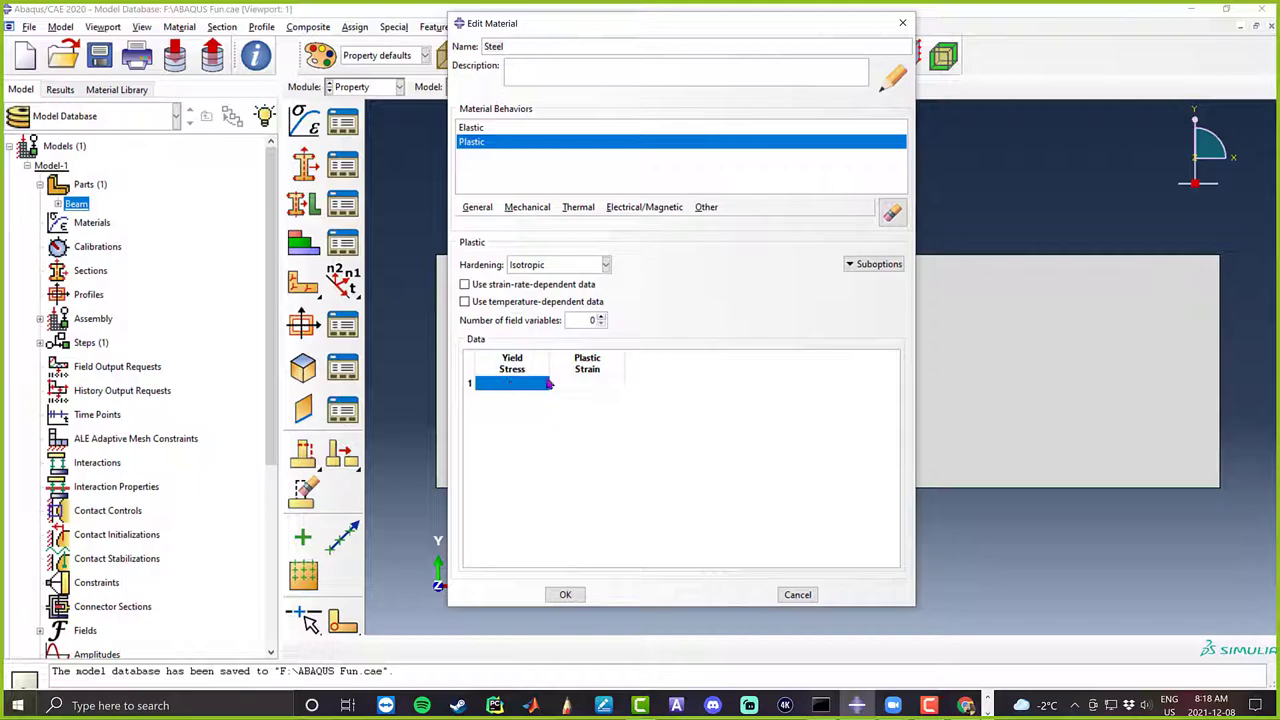
{"action": "left_click", "coordinate": [597, 384]}
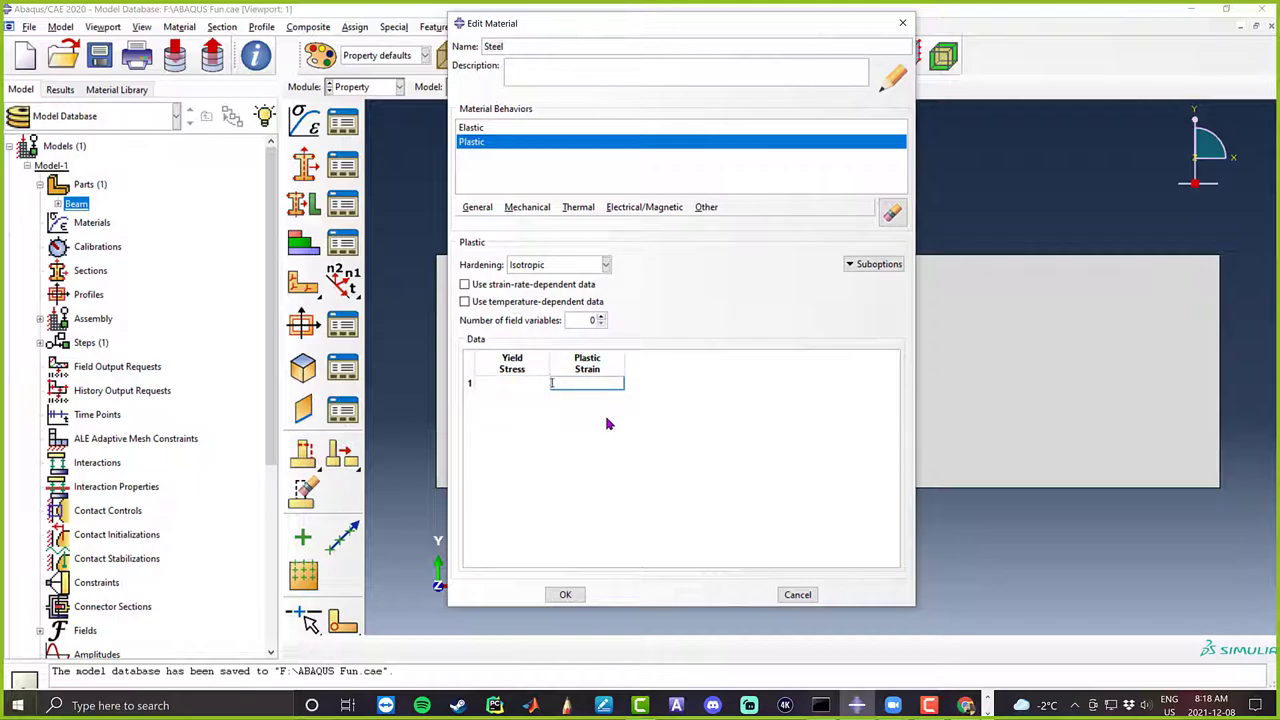
{"action": "left_click", "coordinate": [541, 384]}
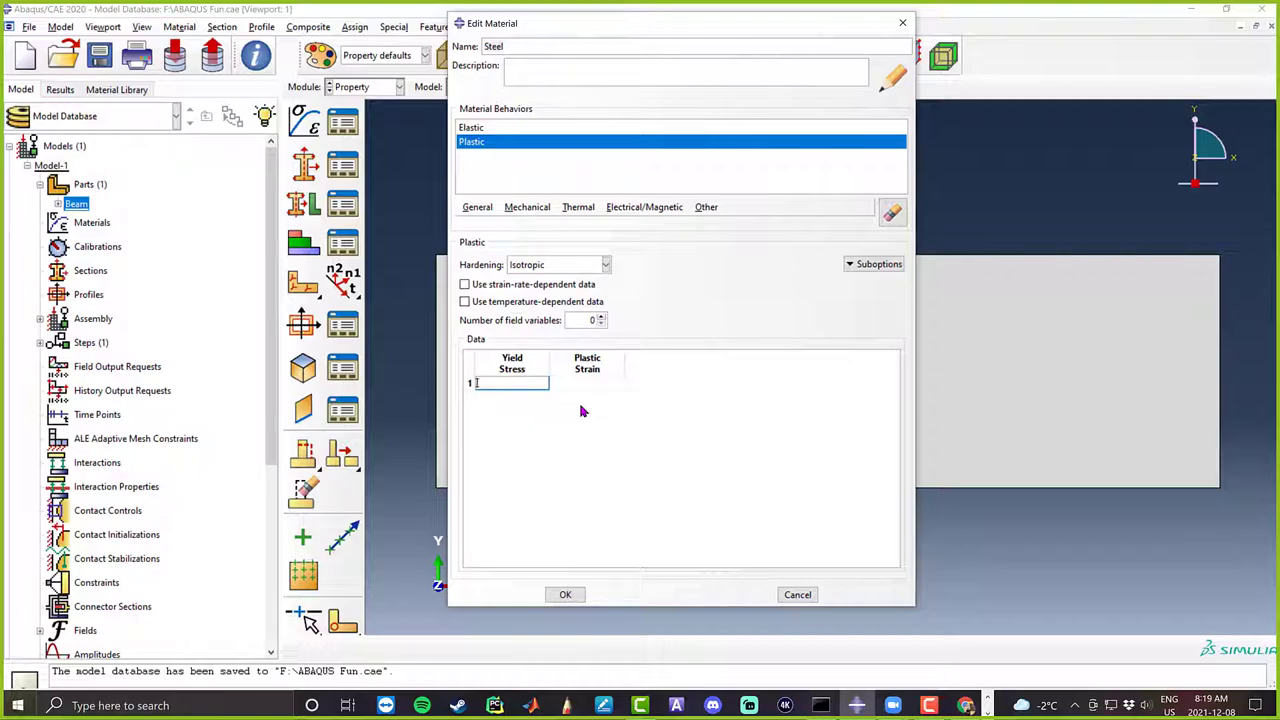
{"action": "type", "text": "350"}
{"action": "key", "text": "Tab"}
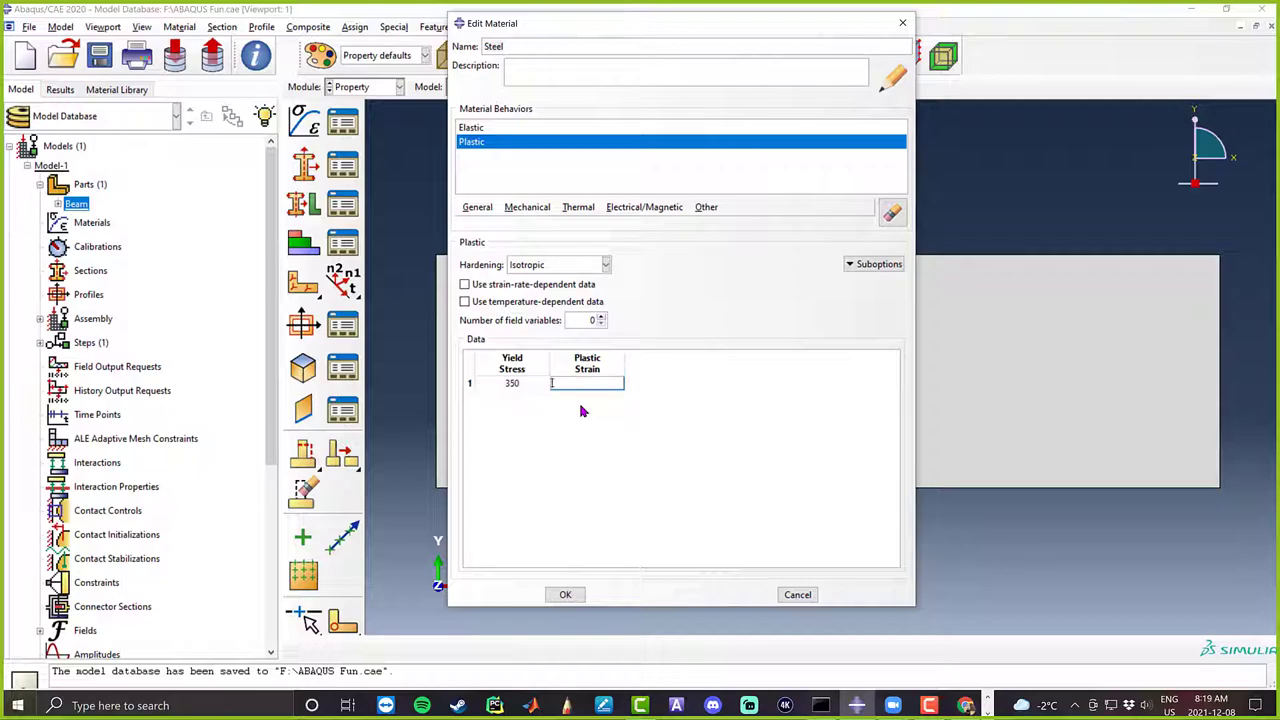
{"action": "type", "text": "0"}
{"action": "key", "text": "Return"}
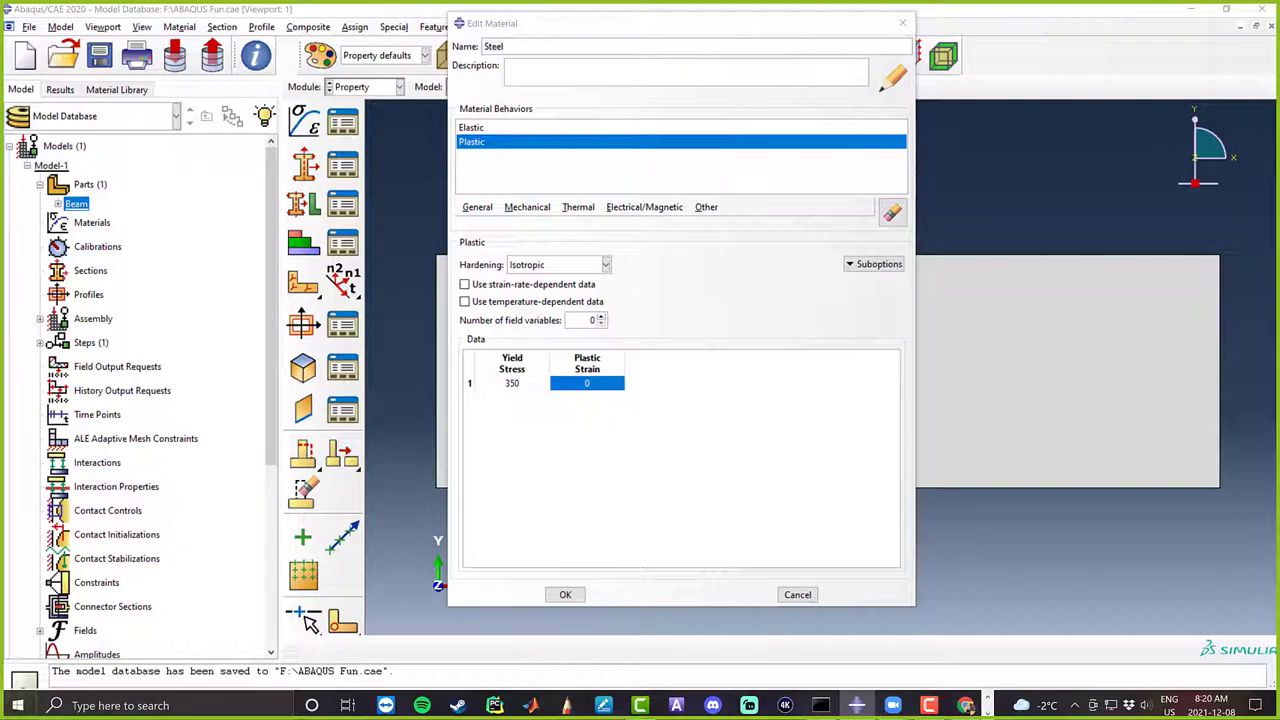
{"action": "double_click", "coordinate": [520, 384]}
{"action": "double_click", "coordinate": [616, 384]}
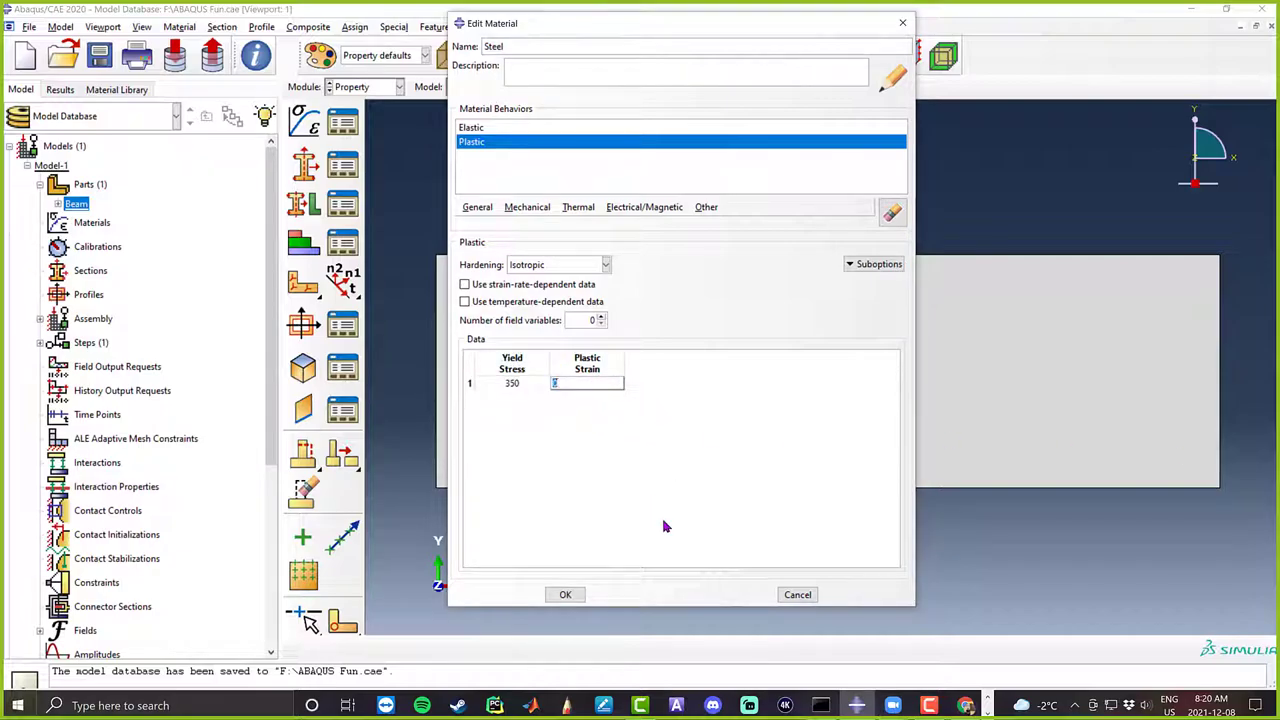
{"action": "key", "text": "Return"}
{"action": "left_click", "coordinate": [616, 383]}
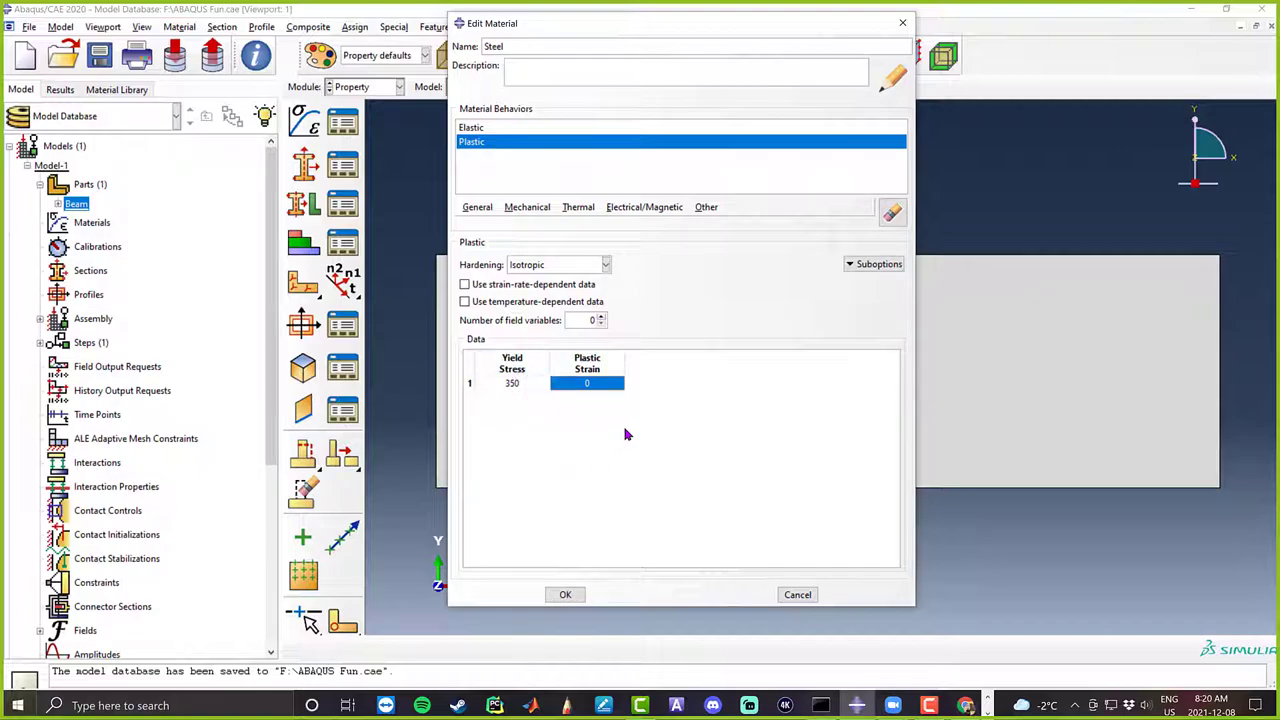
Try a second plastic data row with yield stress 450 and plastic strain 0.01, and delete that row.
{"action": "double_click", "coordinate": [604, 386]}
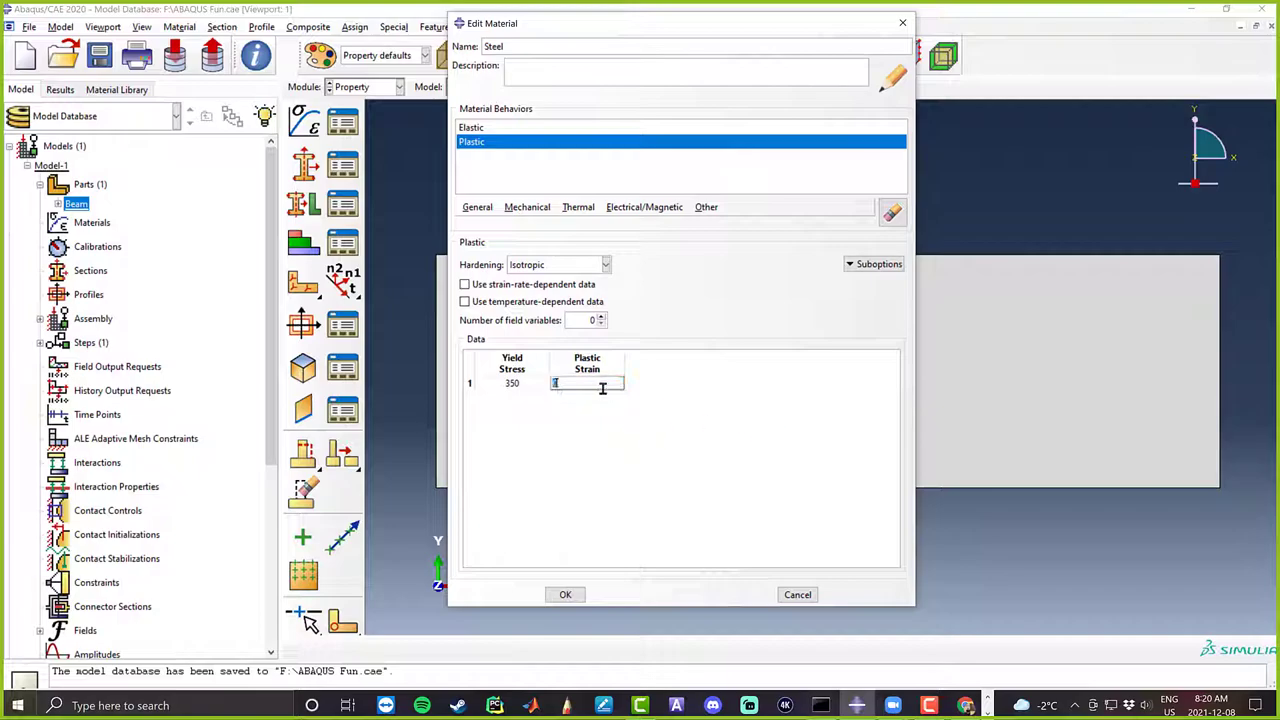
{"action": "key", "text": "Tab"}
{"action": "type", "text": "450"}
{"action": "key", "text": "Tab"}
{"action": "type", "text": "0.01"}
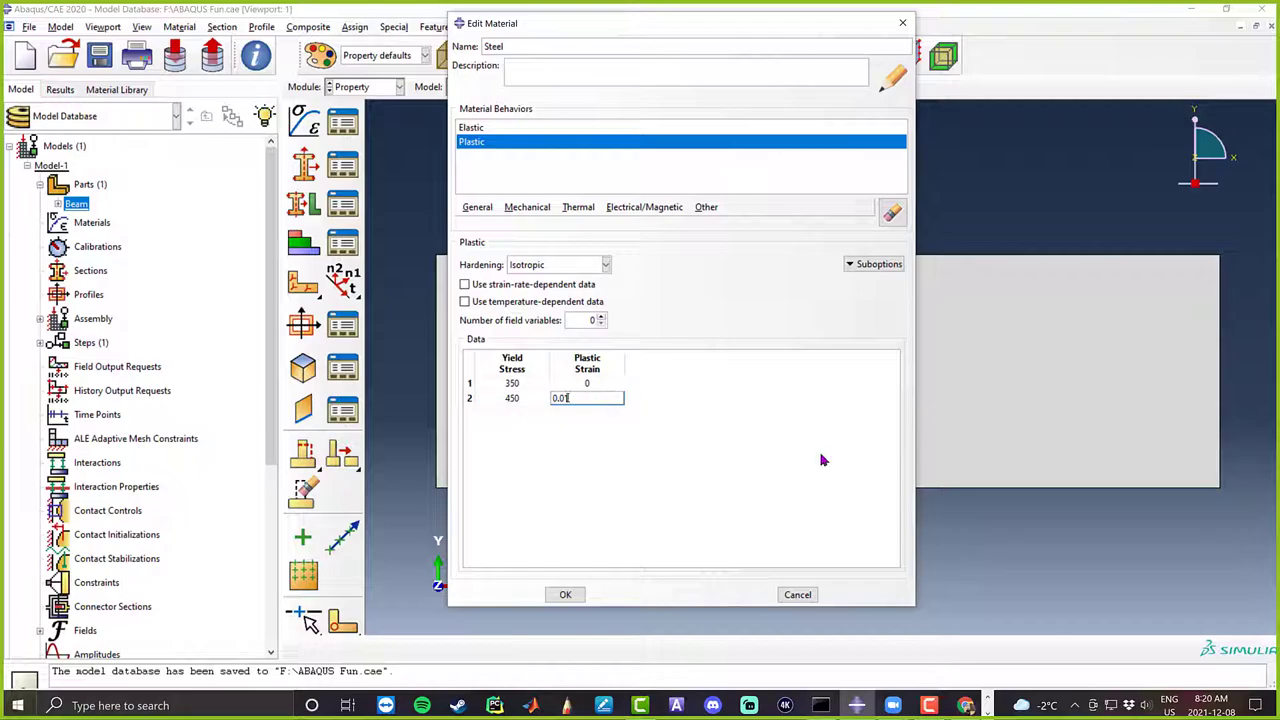
{"action": "key", "text": "Return"}
{"action": "left_click_drag", "start_coordinate": [529, 404], "coordinate": [567, 404]}
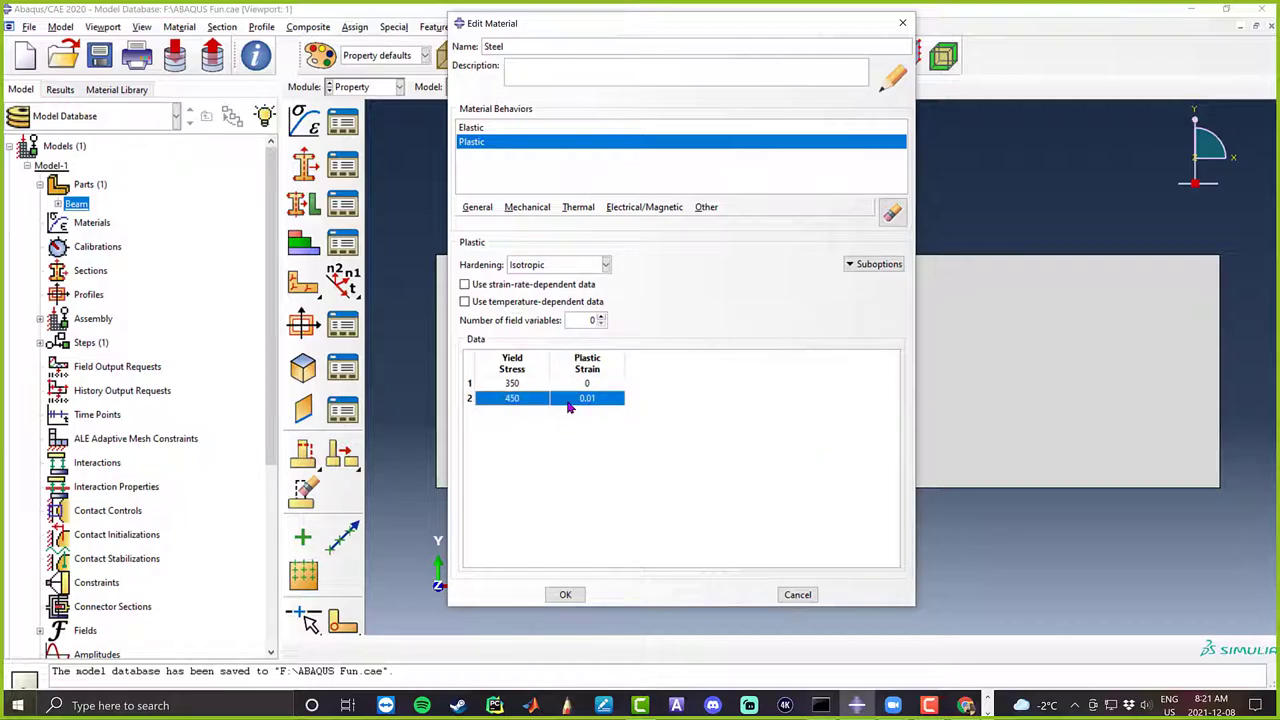
{"action": "right_click", "coordinate": [567, 404]}
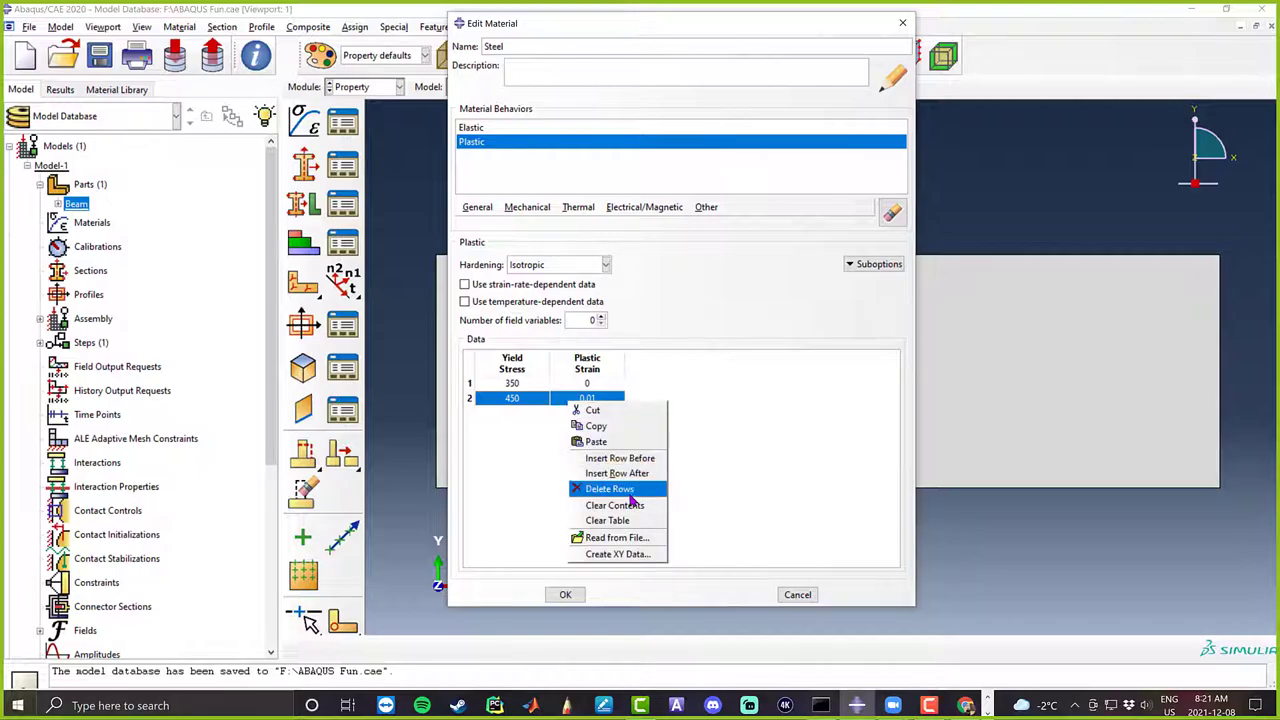
{"action": "left_click", "coordinate": [630, 492]}
Recheck the Elastic and Plastic data, accept the Steel material, and expand Materials in the model tree.
{"action": "left_click", "coordinate": [566, 595]}
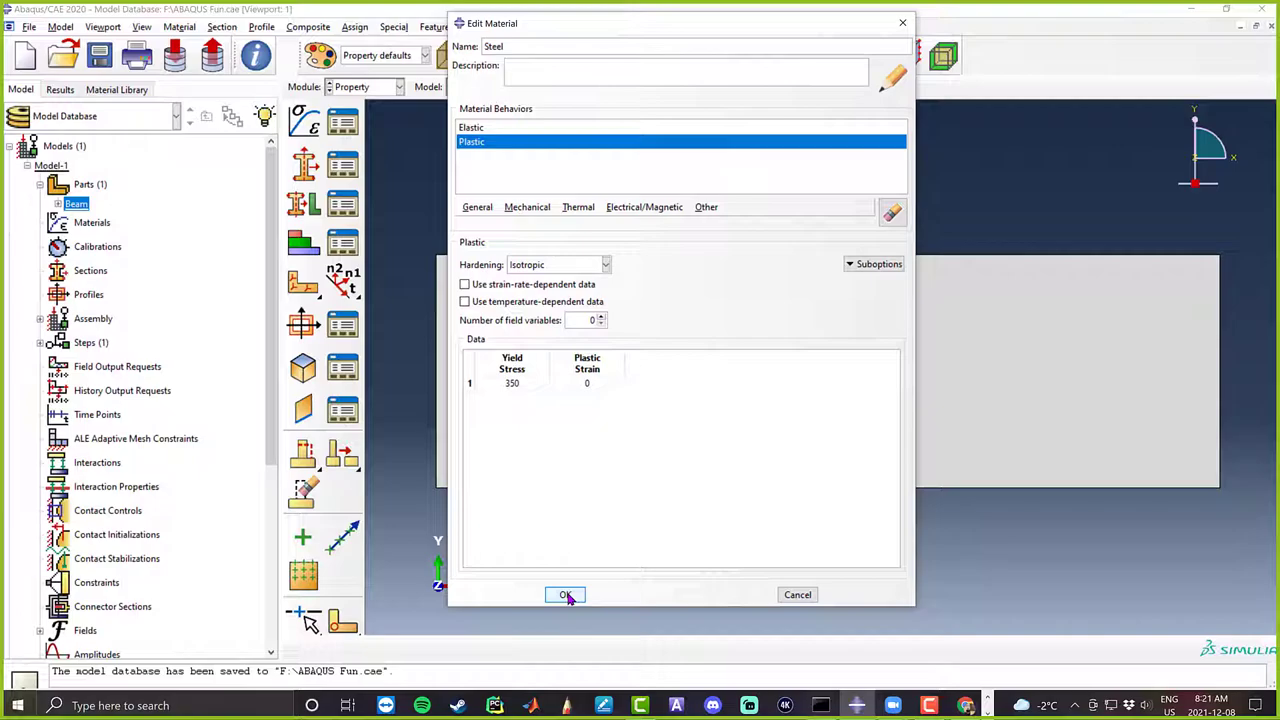
{"action": "left_click", "coordinate": [489, 128]}
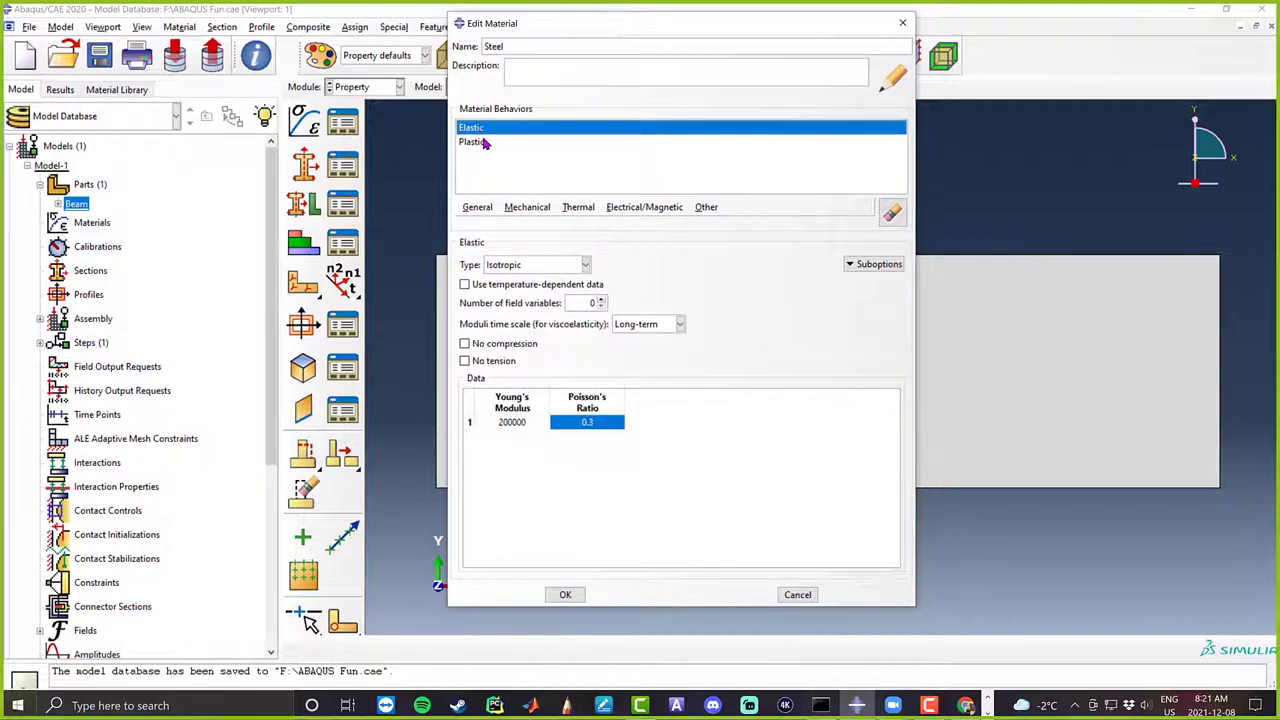
{"action": "left_click", "coordinate": [487, 142]}
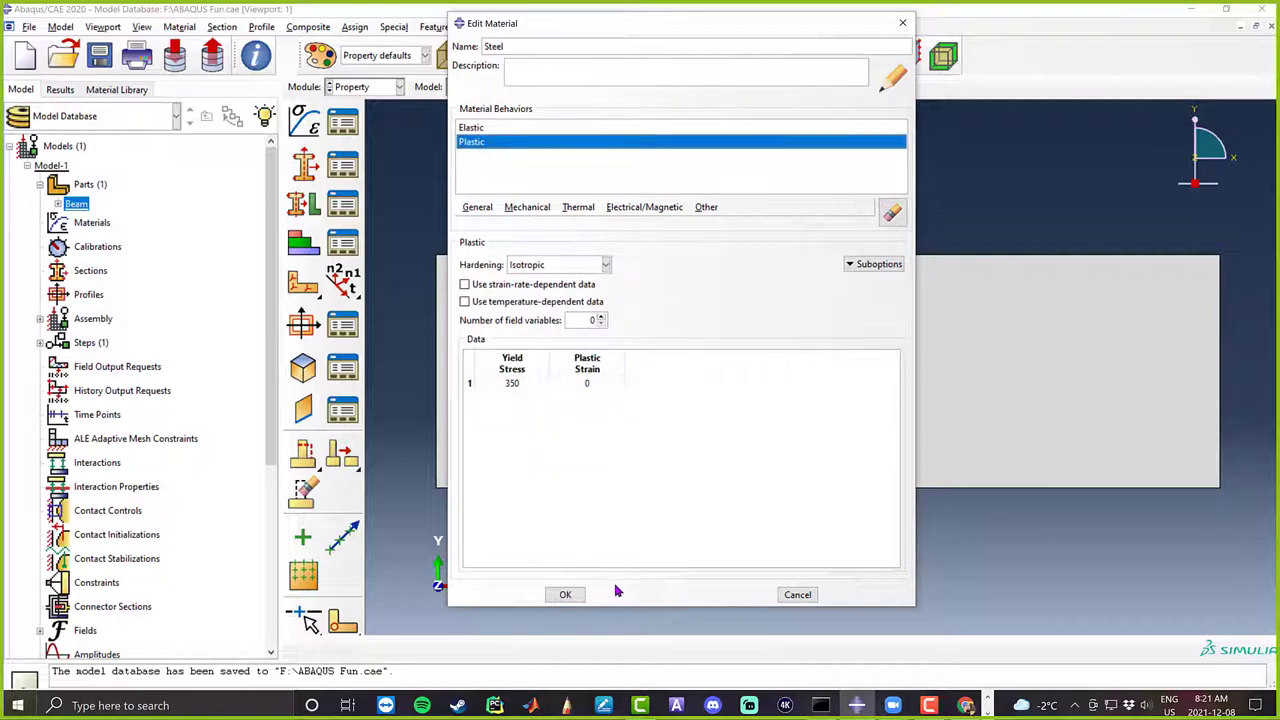
{"action": "left_click", "coordinate": [565, 595]}
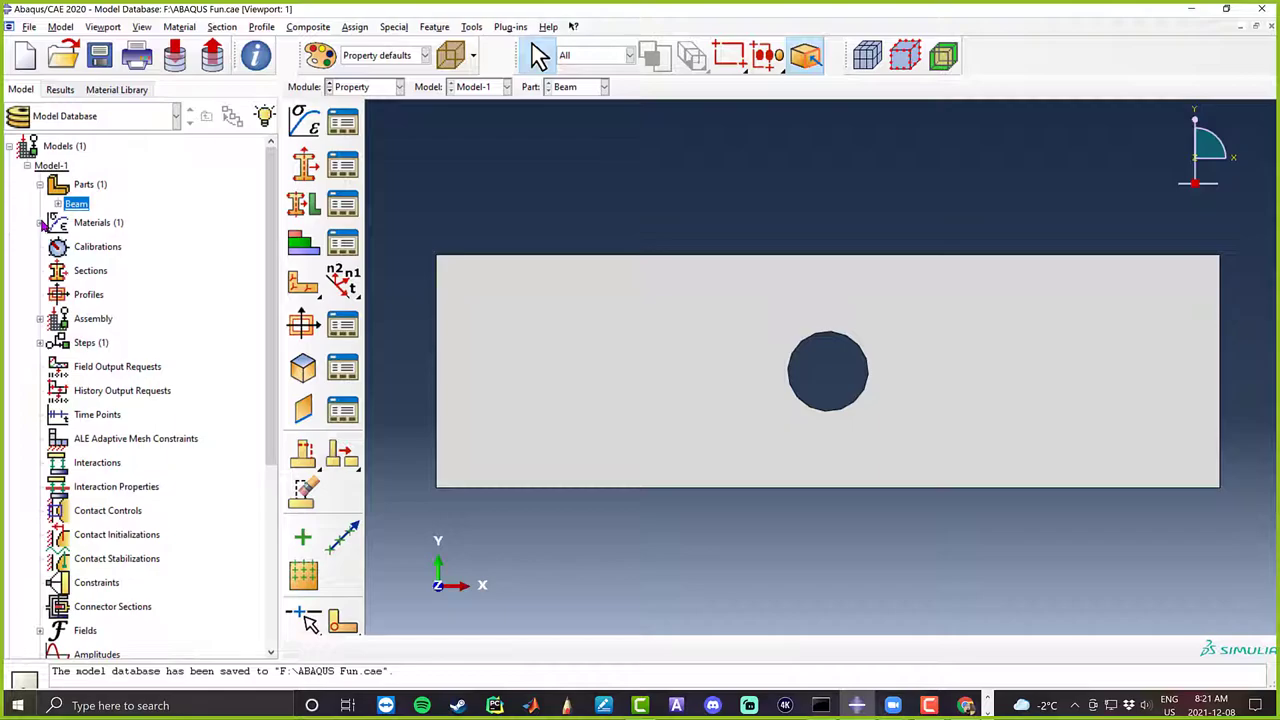
{"action": "left_click", "coordinate": [41, 223]}
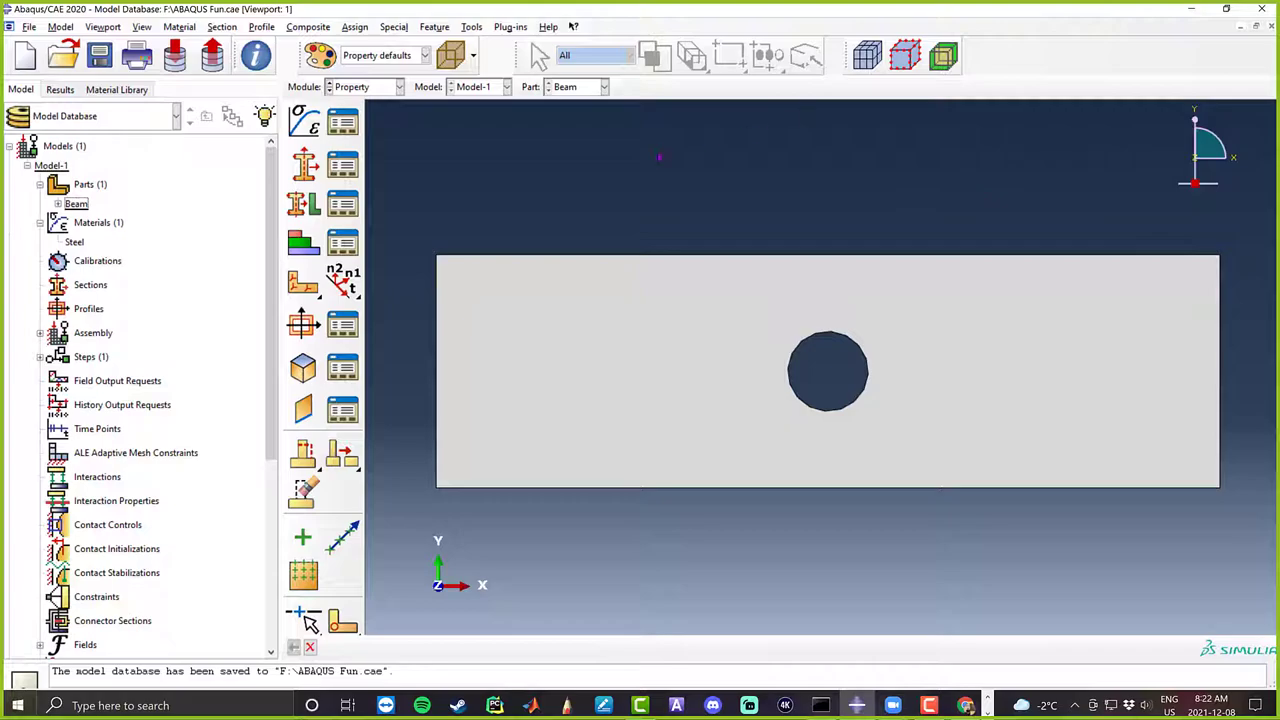
{"action": "left_click", "coordinate": [303, 204]}
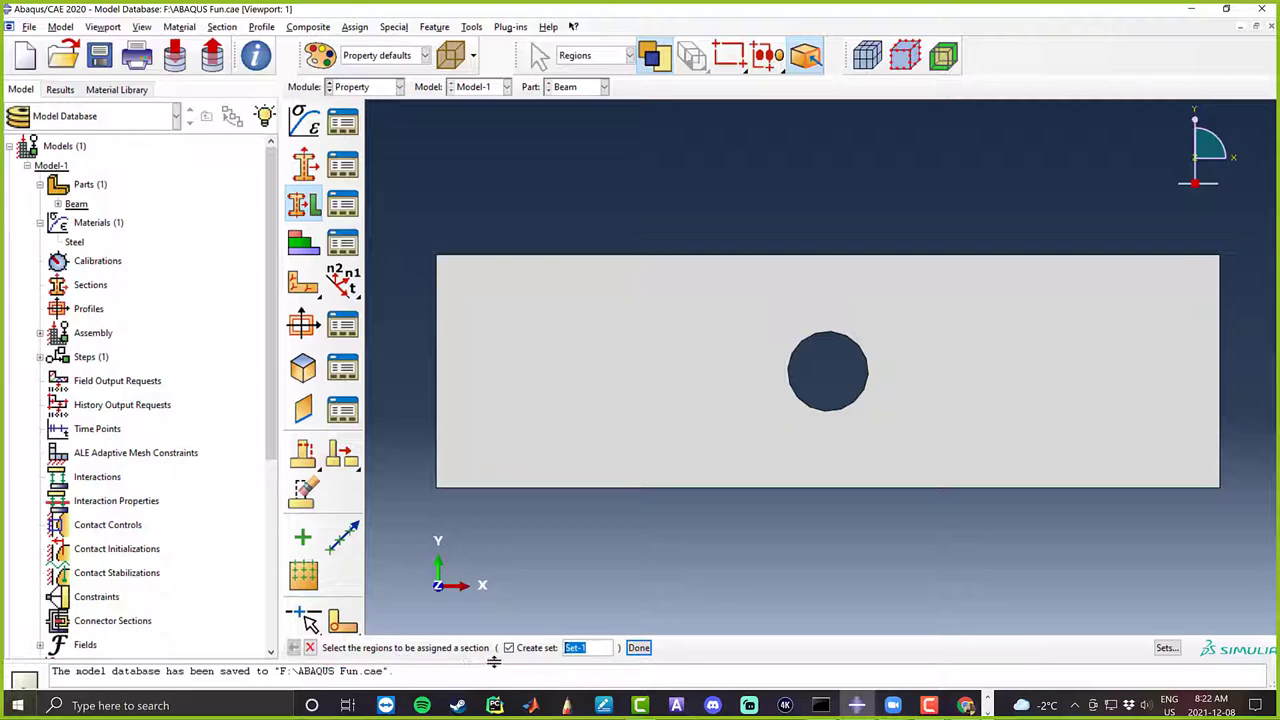
{"action": "left_click", "coordinate": [310, 648]}
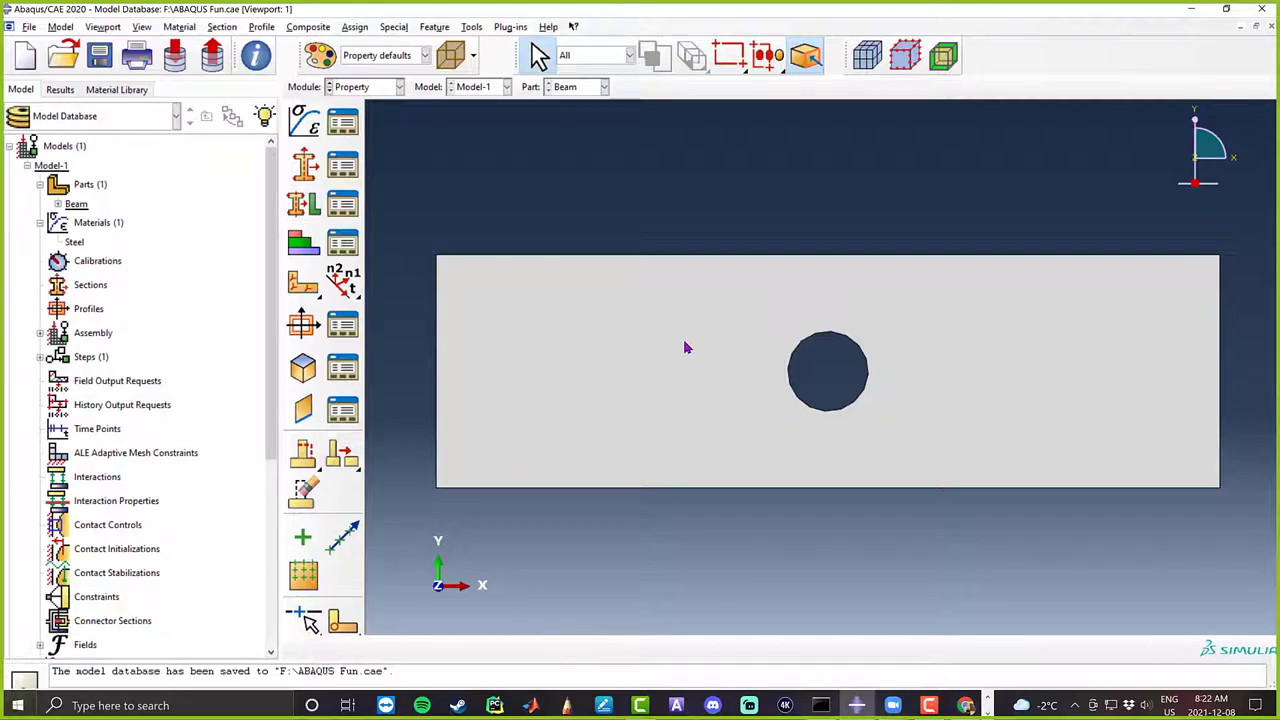
{"action": "left_click", "coordinate": [683, 339]}
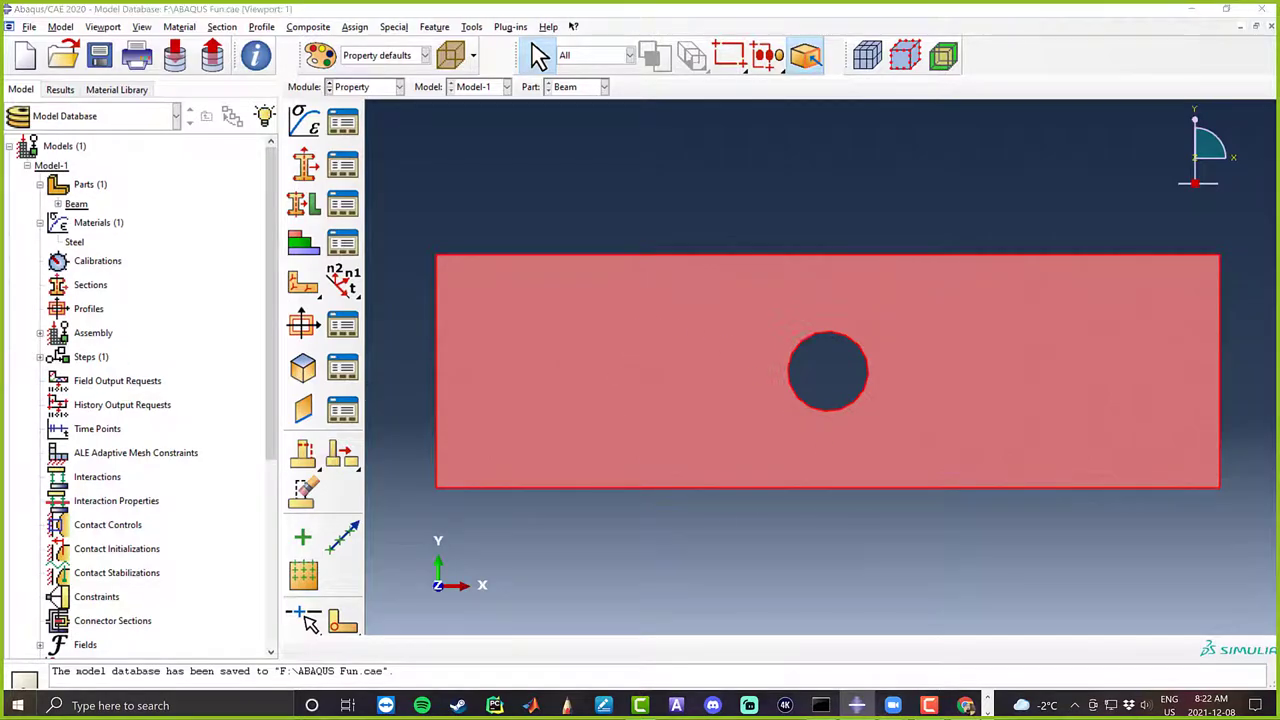
{"action": "key", "text": "alt+Tab"}
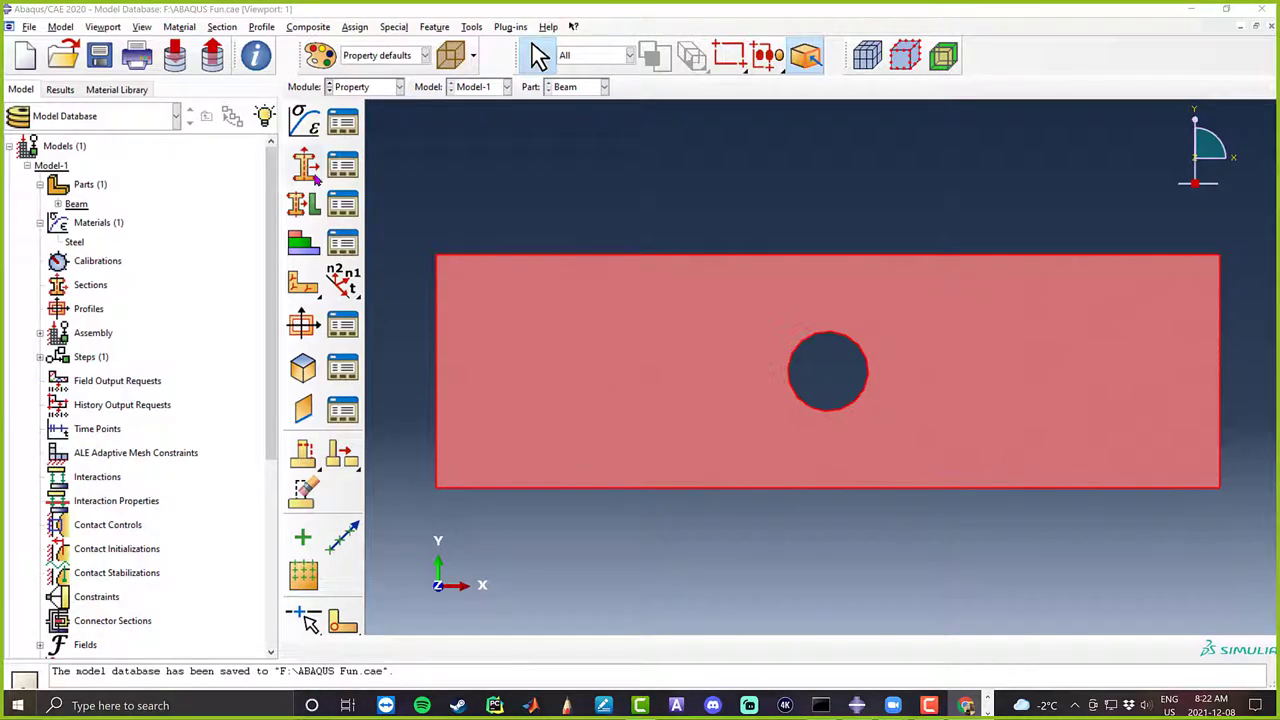
Start a new section and name it Beam.
{"action": "double_click", "coordinate": [90, 286]}
{"action": "left_click_drag", "start_coordinate": [752, 352], "coordinate": [797, 247]}
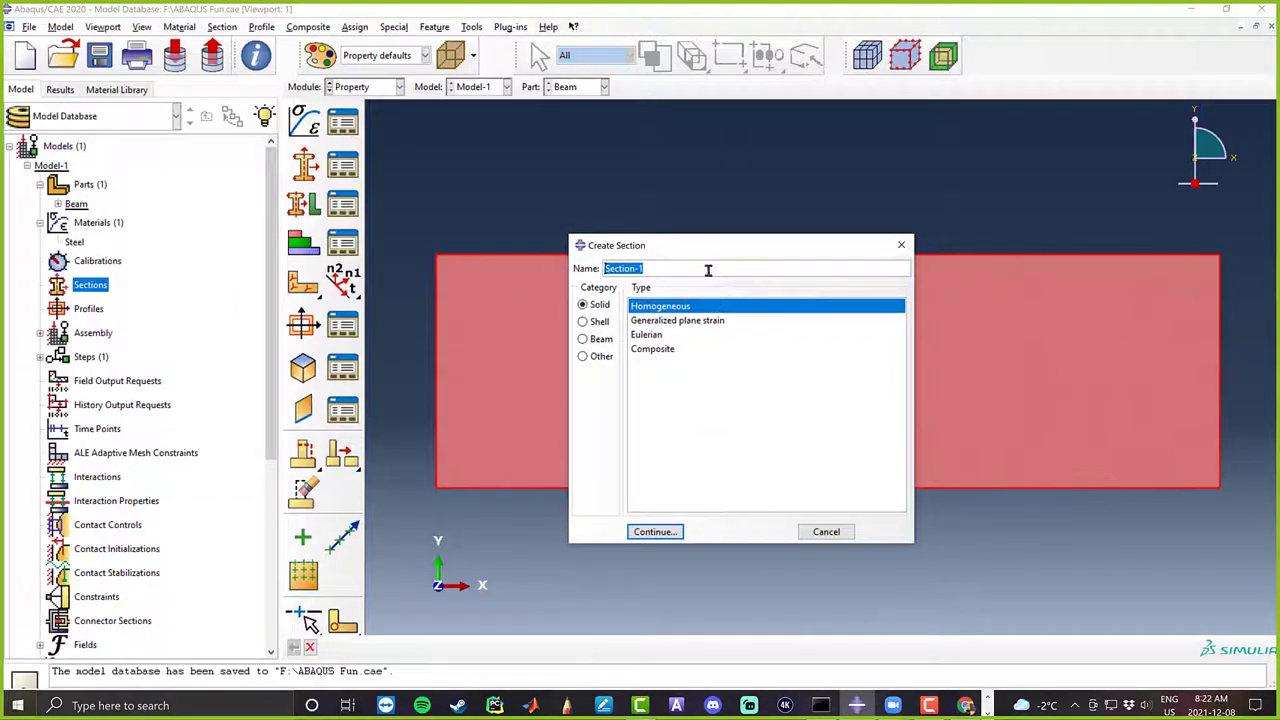
{"action": "key", "text": "BackSpace"}
{"action": "type", "text": "Beam"}
Try the Beam category with its Truss and Beam types, and the Shell category, for the new section.
{"action": "left_click", "coordinate": [605, 341]}
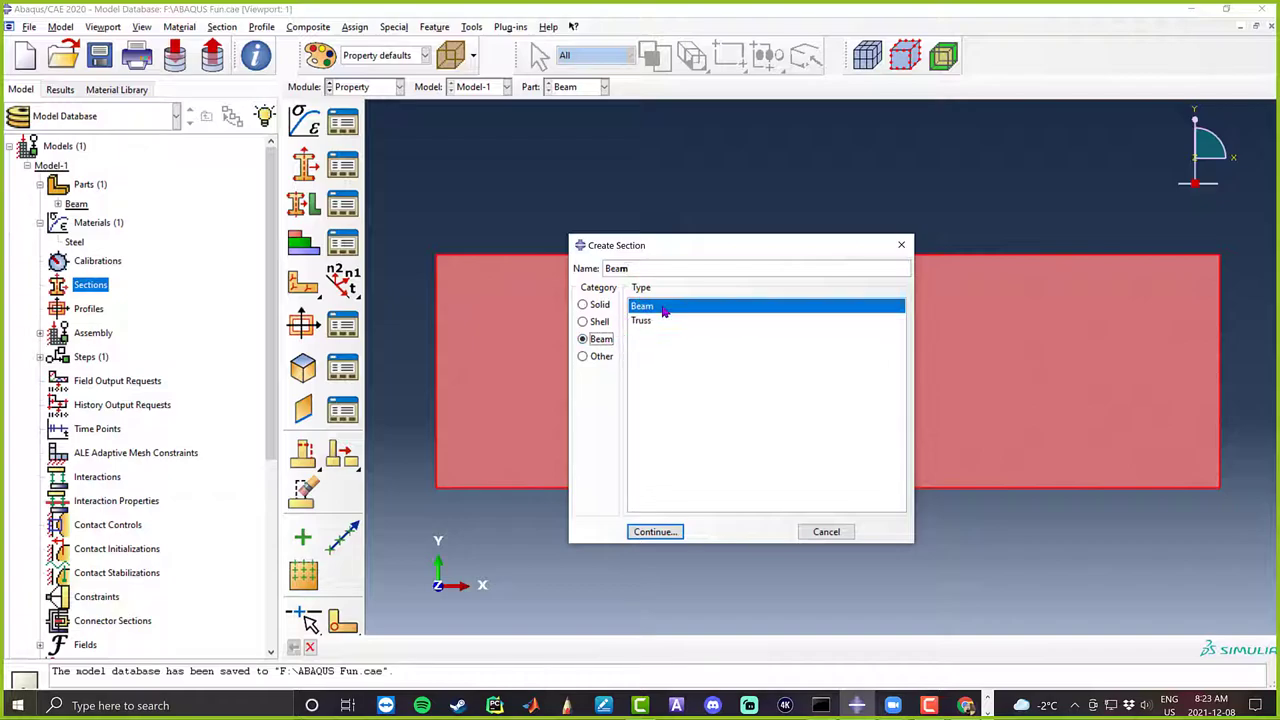
{"action": "left_click", "coordinate": [668, 322]}
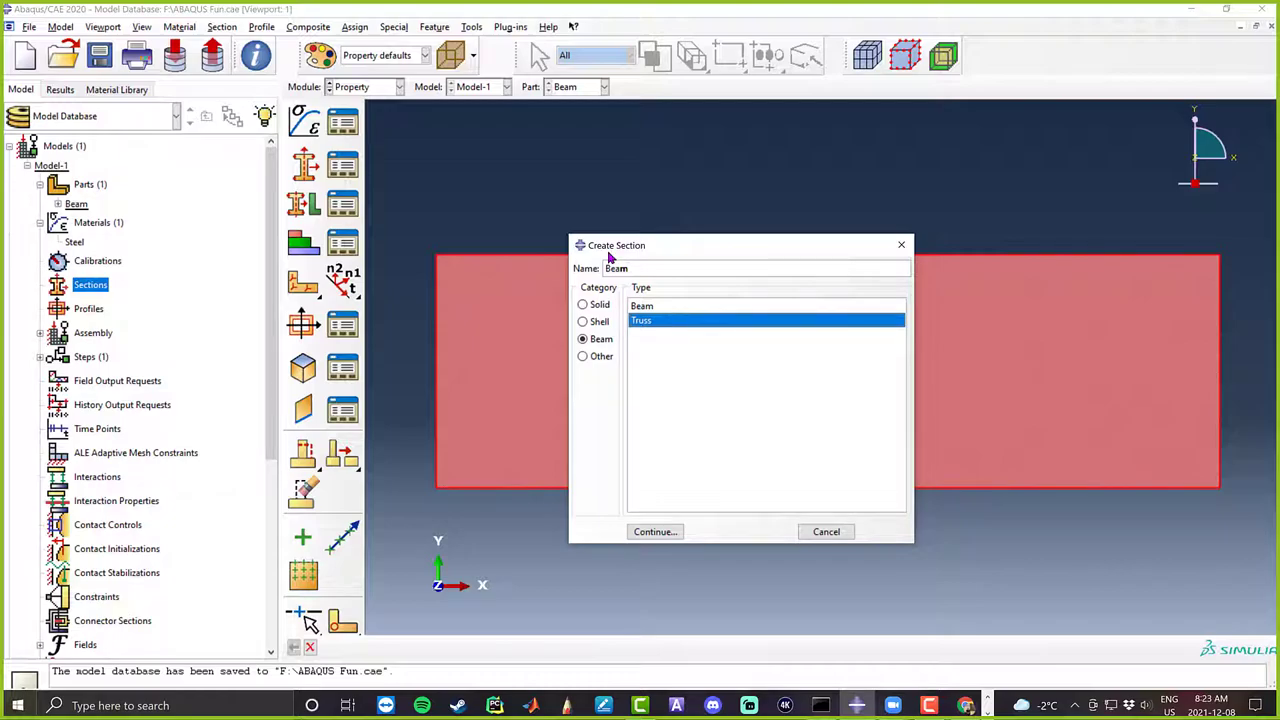
{"action": "left_click", "coordinate": [644, 308]}
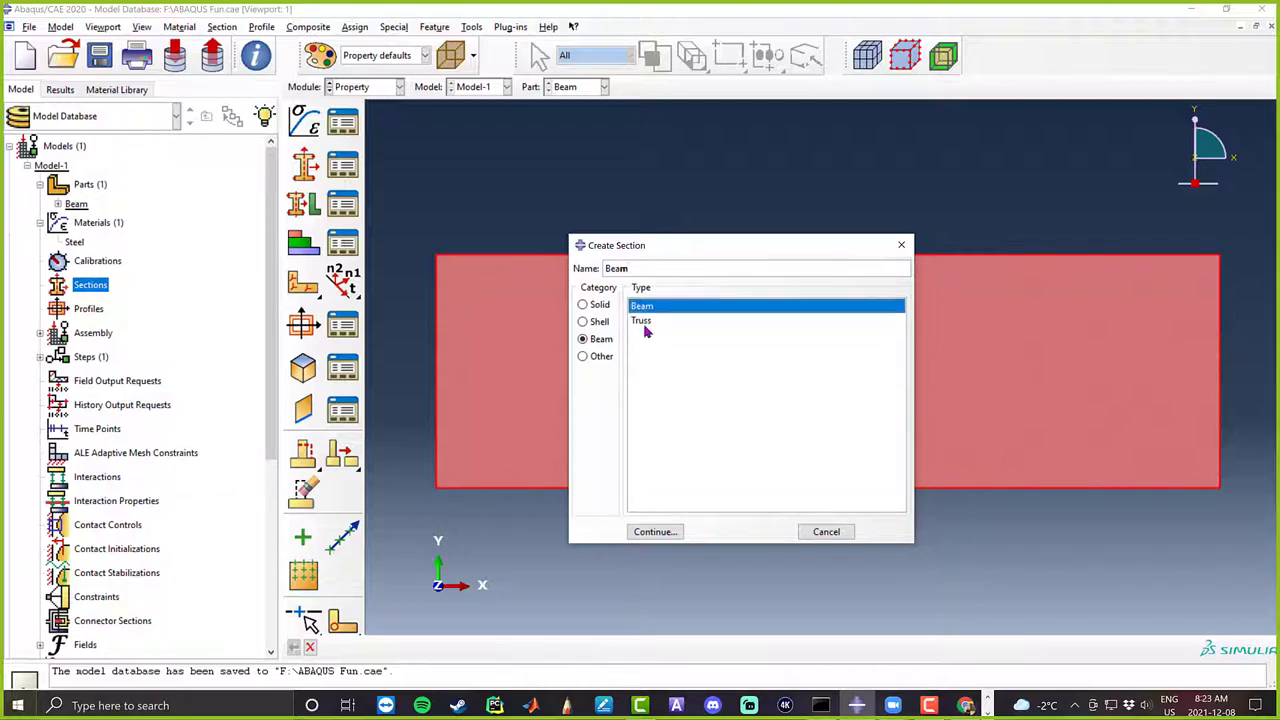
{"action": "left_click", "coordinate": [584, 322]}
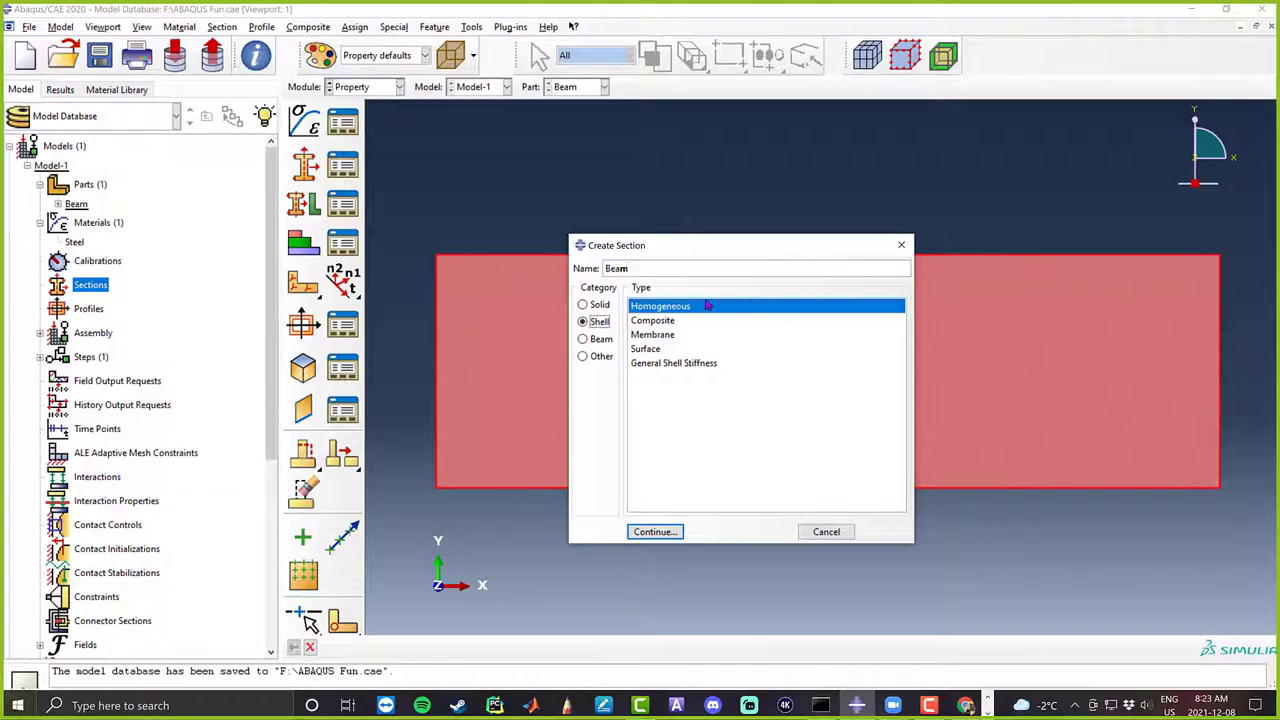
Make the Beam section Solid, Homogeneous and choose Steel as its material.
{"action": "left_click", "coordinate": [600, 306]}
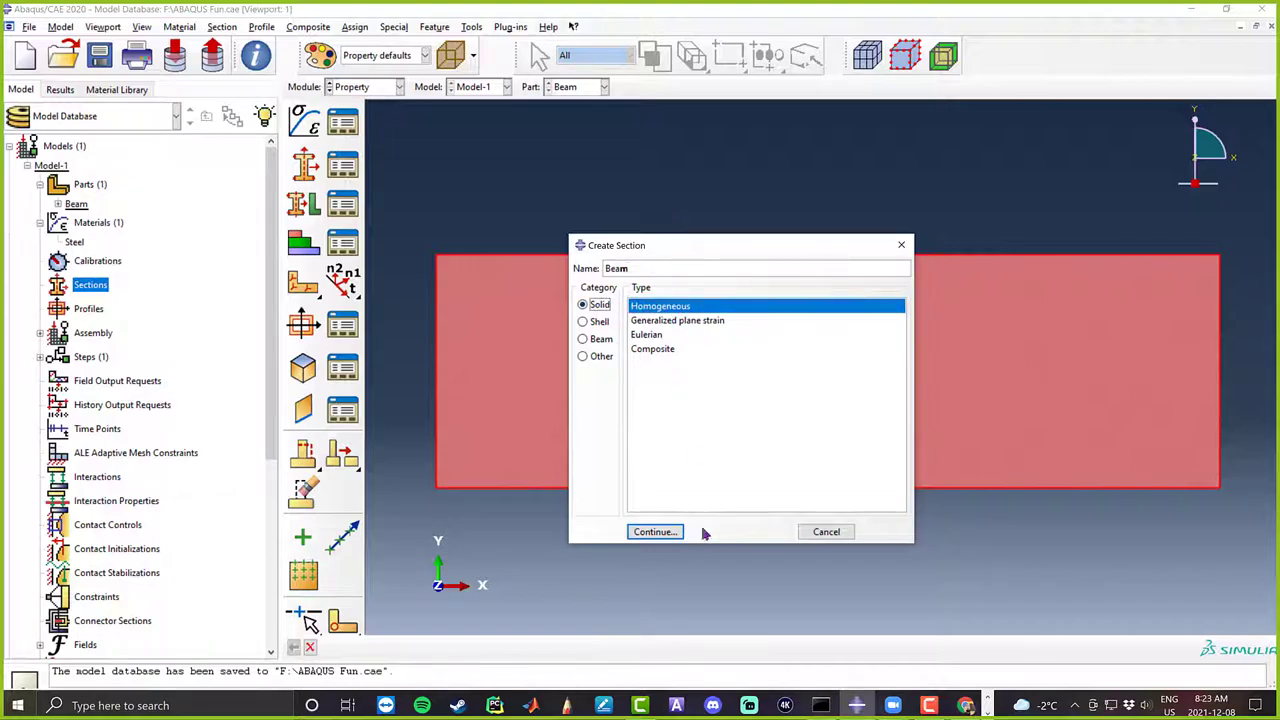
{"action": "left_click", "coordinate": [658, 531]}
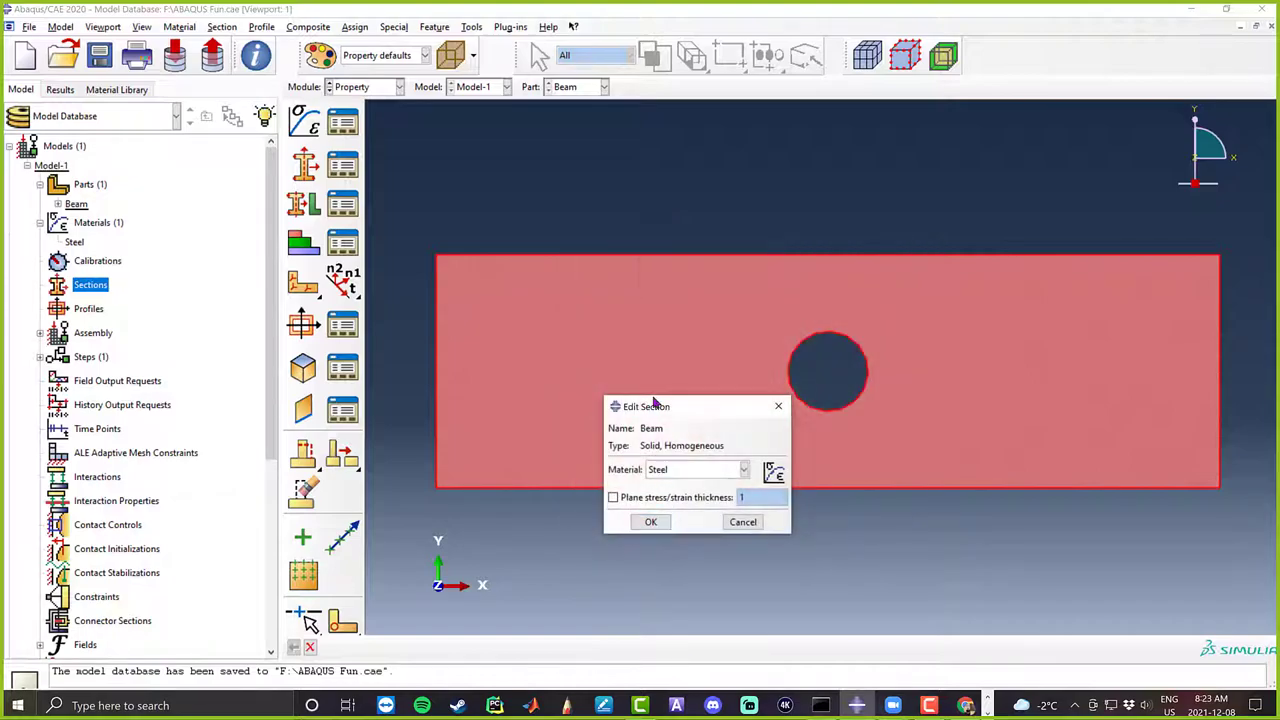
{"action": "left_click_drag", "start_coordinate": [657, 404], "coordinate": [628, 189]}
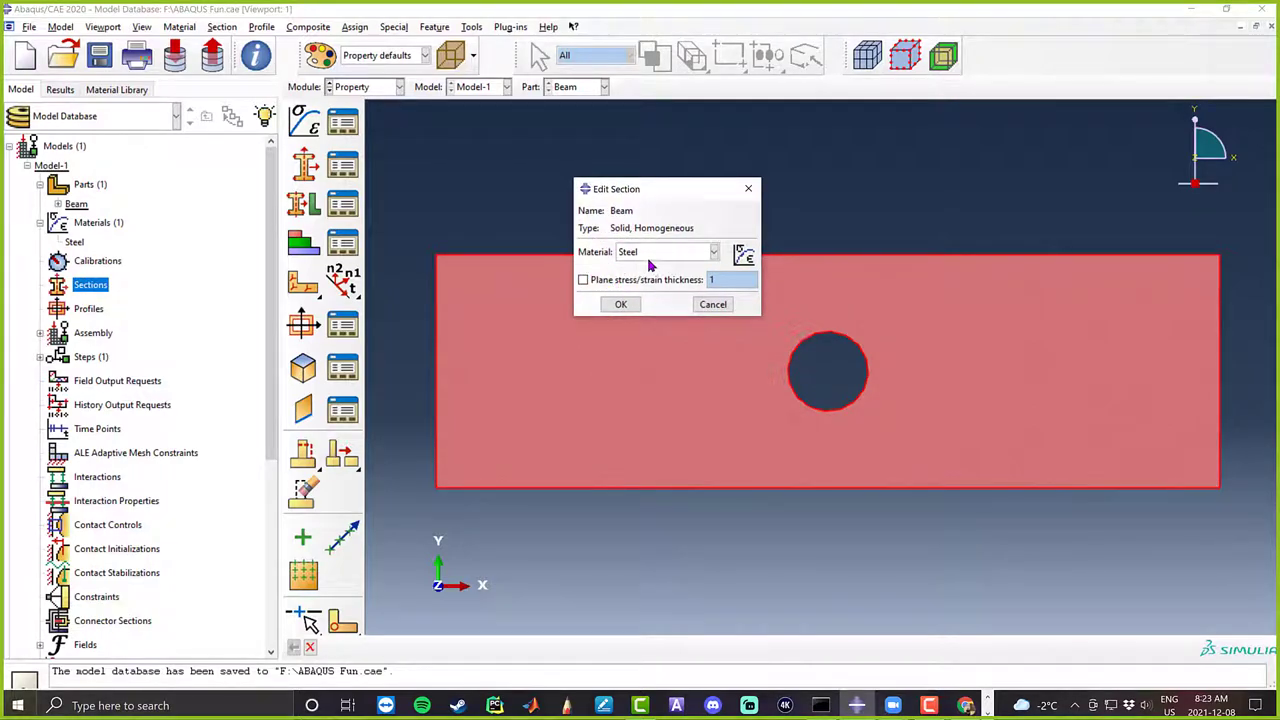
{"action": "left_click", "coordinate": [650, 260]}
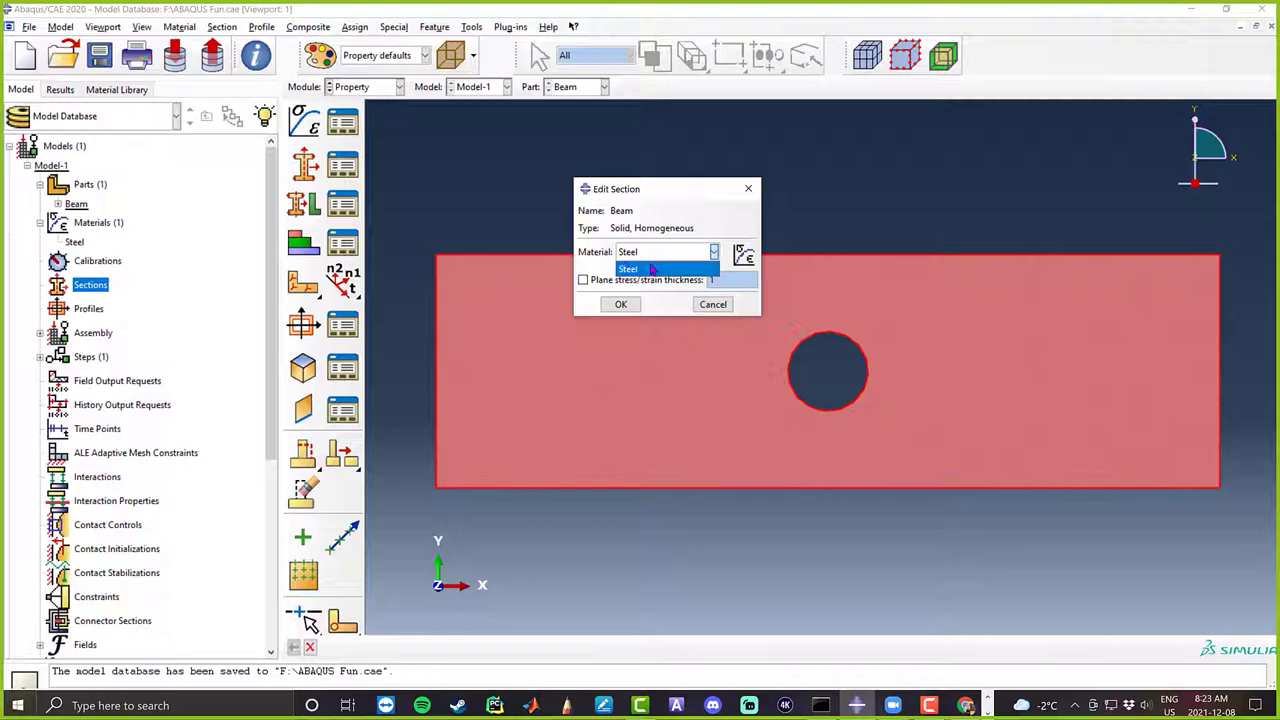
{"action": "left_click", "coordinate": [652, 269]}
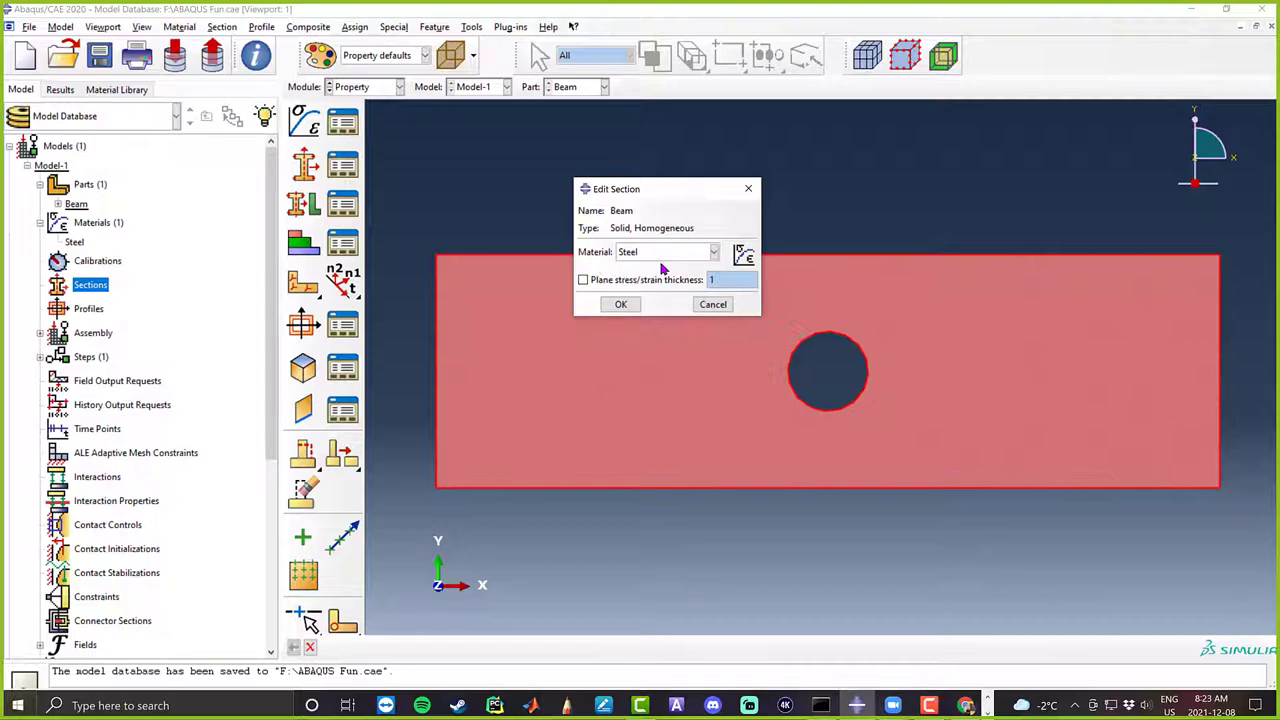
{"action": "left_click", "coordinate": [668, 254]}
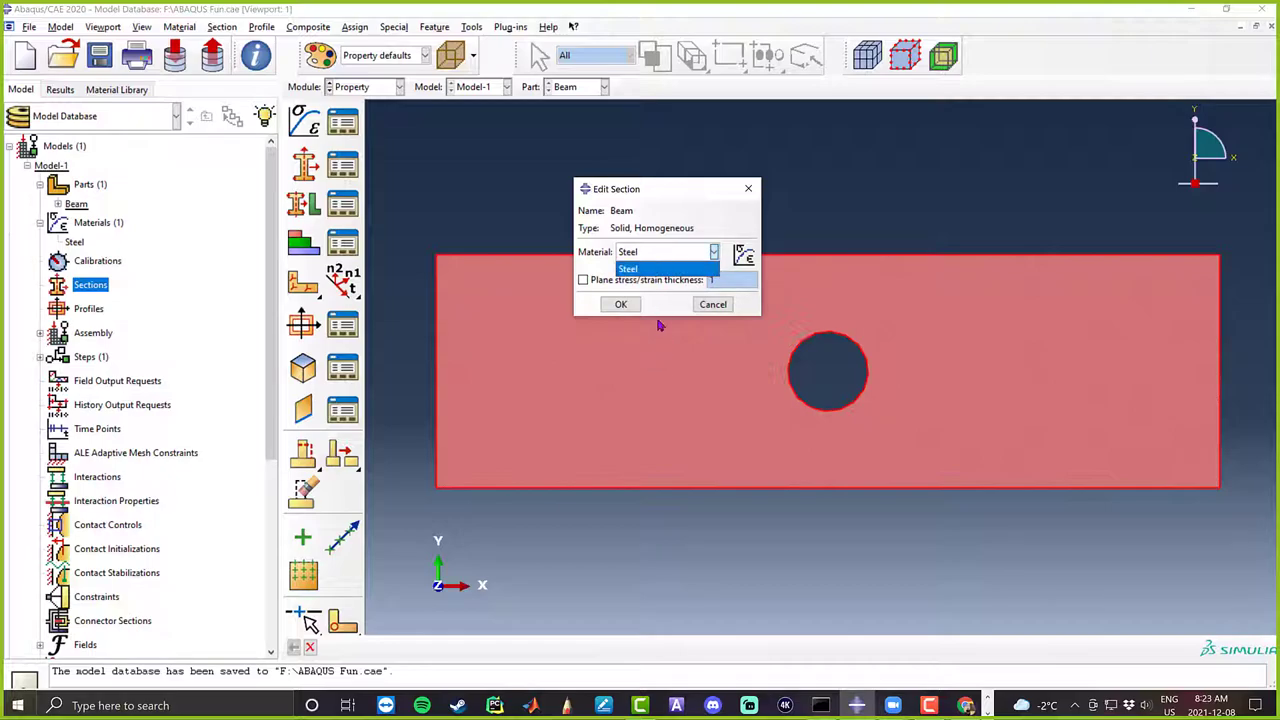
{"action": "left_click", "coordinate": [652, 269]}
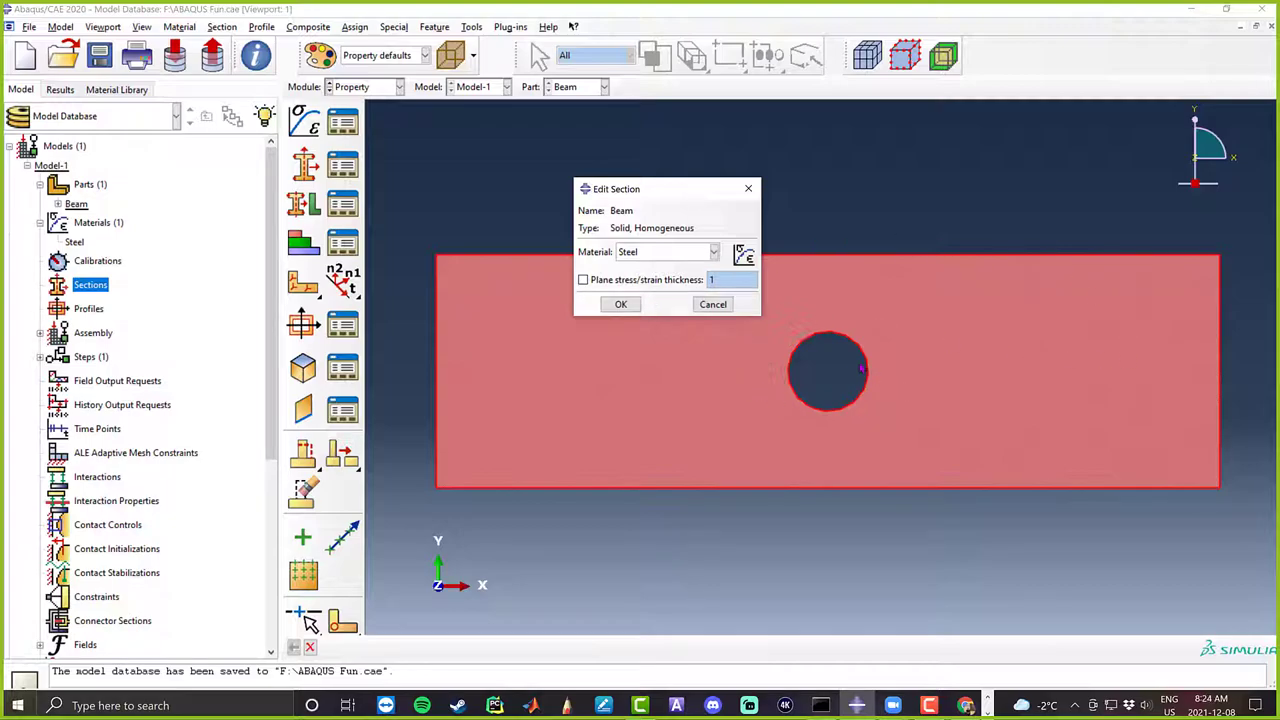
Enable the section's plane stress/strain thickness, set it to 200, and accept the section.
{"action": "left_click", "coordinate": [584, 280]}
{"action": "left_click", "coordinate": [584, 281]}
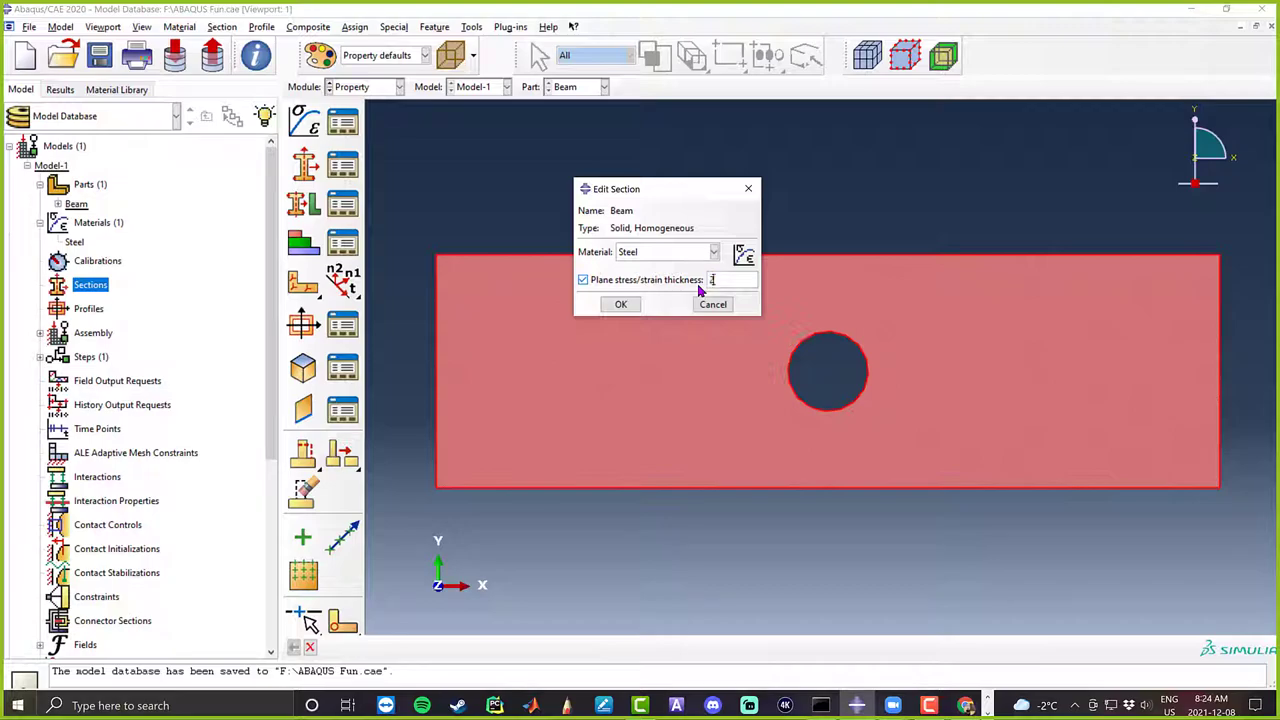
{"action": "type", "text": "200"}
{"action": "left_click", "coordinate": [620, 306]}
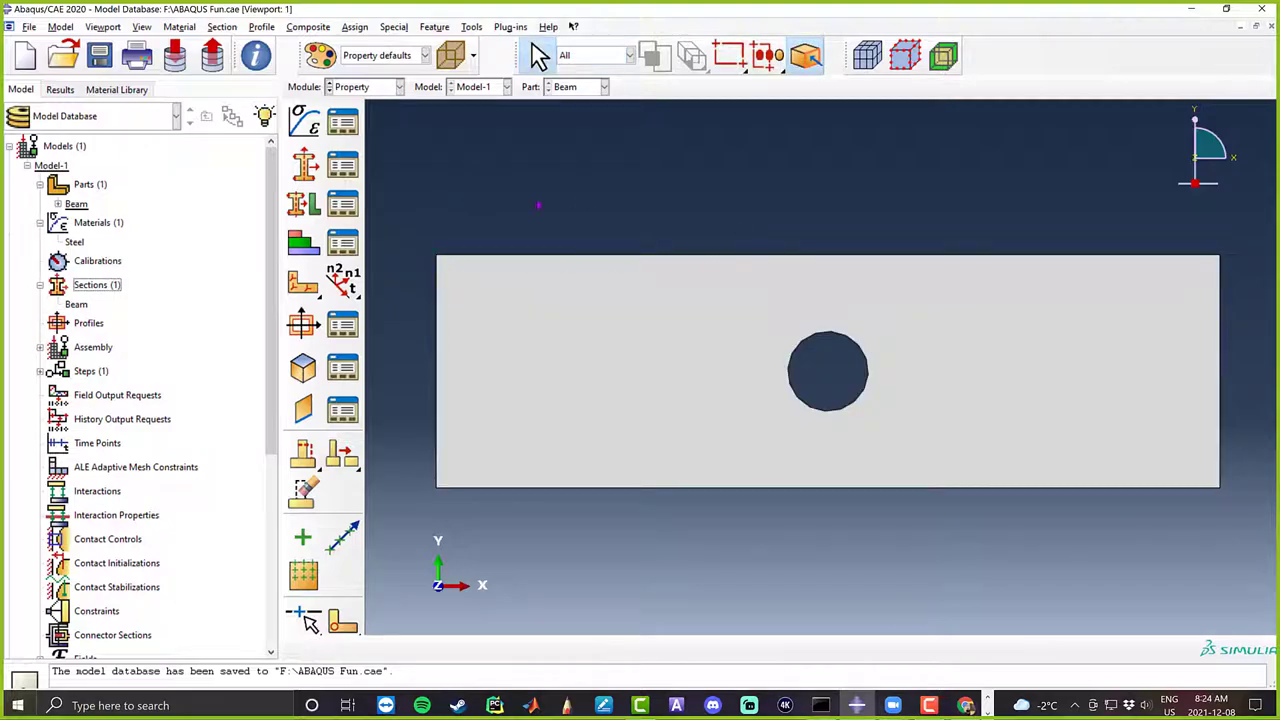
Assign the Beam section to the whole beam face, without creating a set for the region.
{"action": "left_click", "coordinate": [689, 417]}
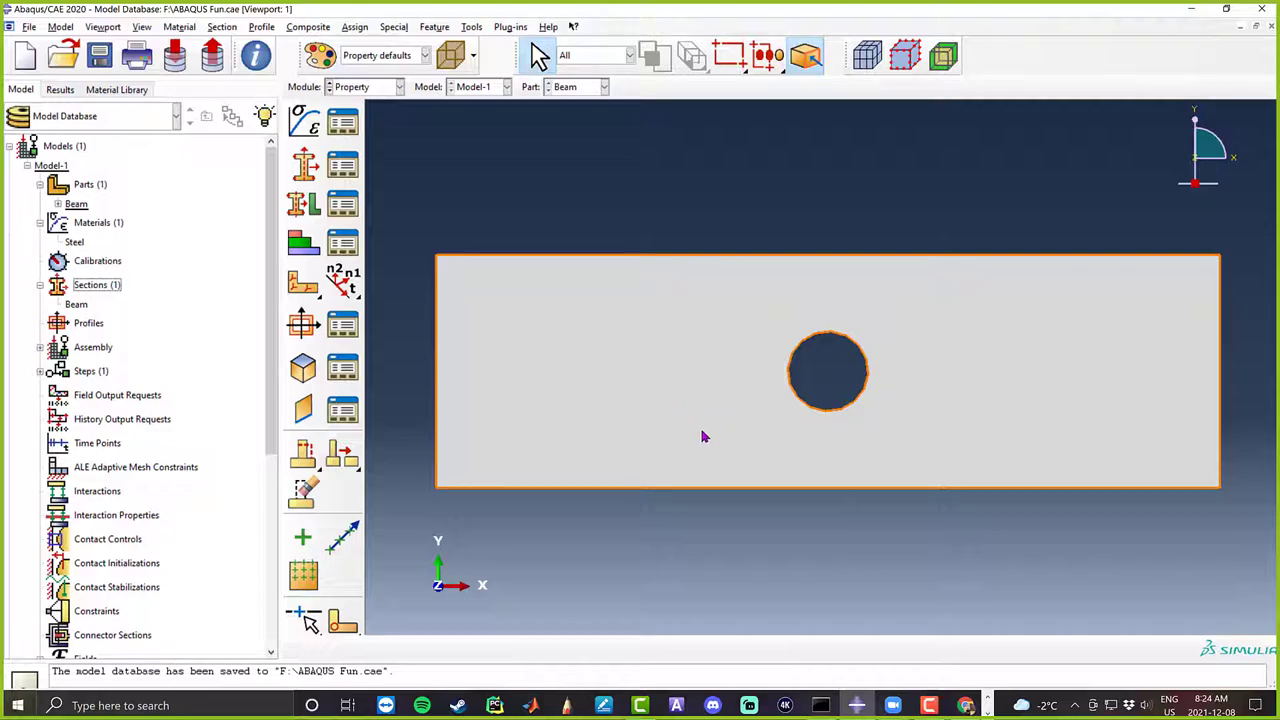
{"action": "left_click", "coordinate": [78, 305]}
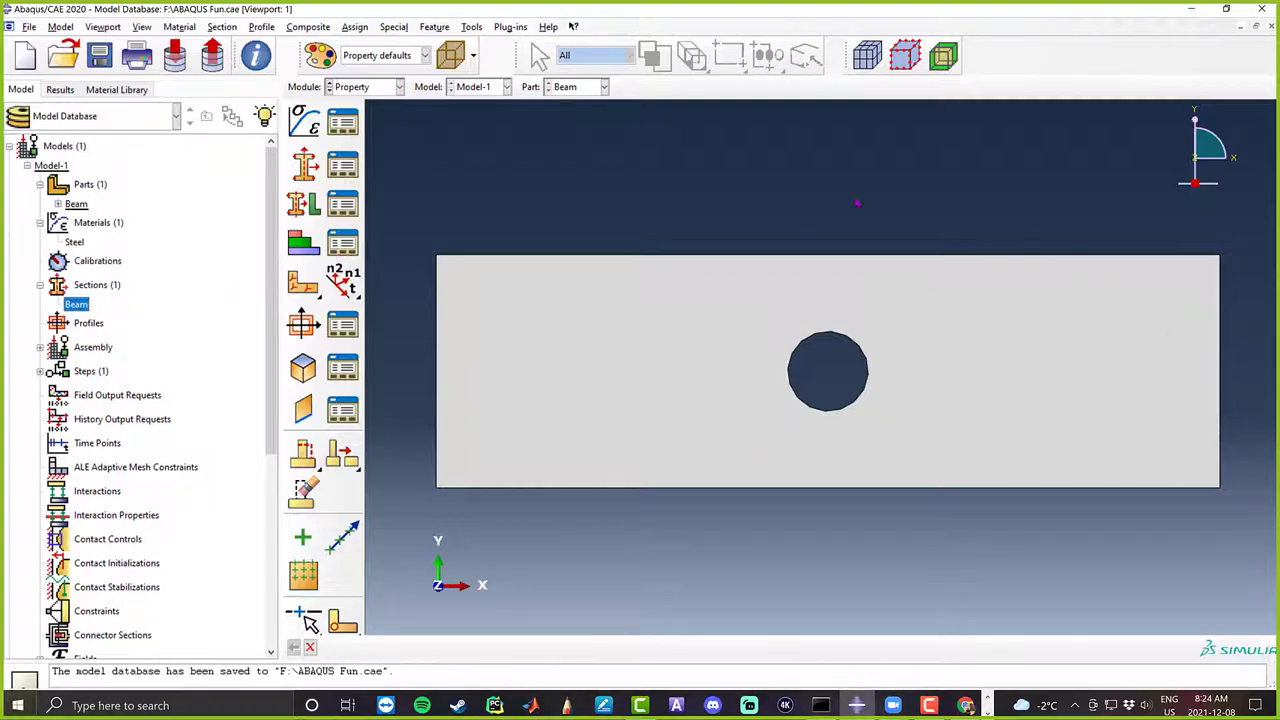
{"action": "left_click", "coordinate": [309, 210]}
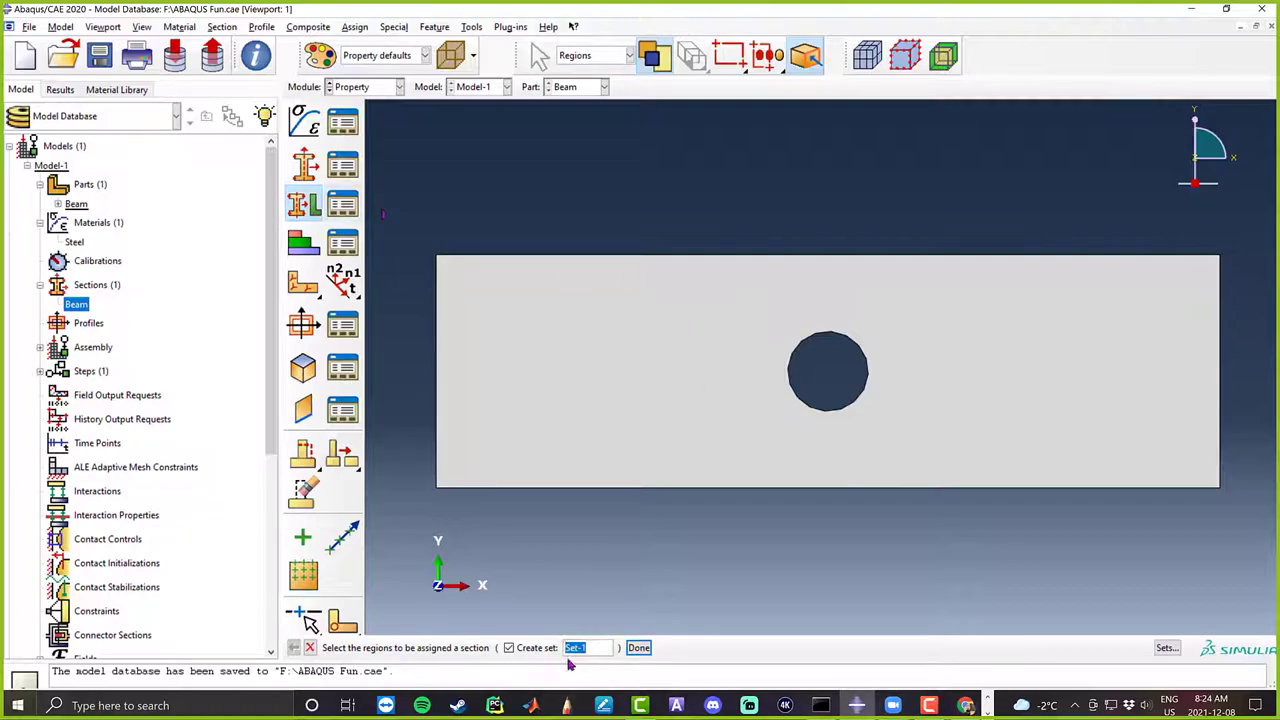
{"action": "left_click", "coordinate": [509, 648]}
{"action": "left_click", "coordinate": [594, 367]}
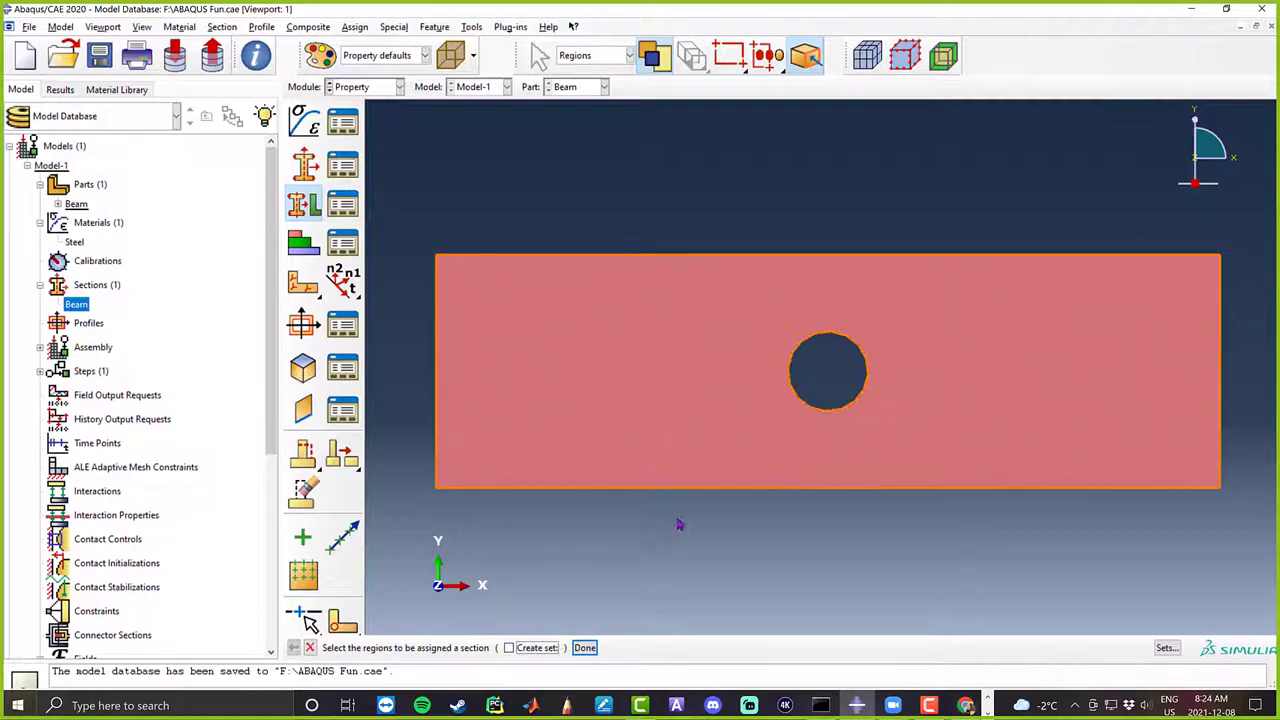
{"action": "left_click", "coordinate": [585, 648]}
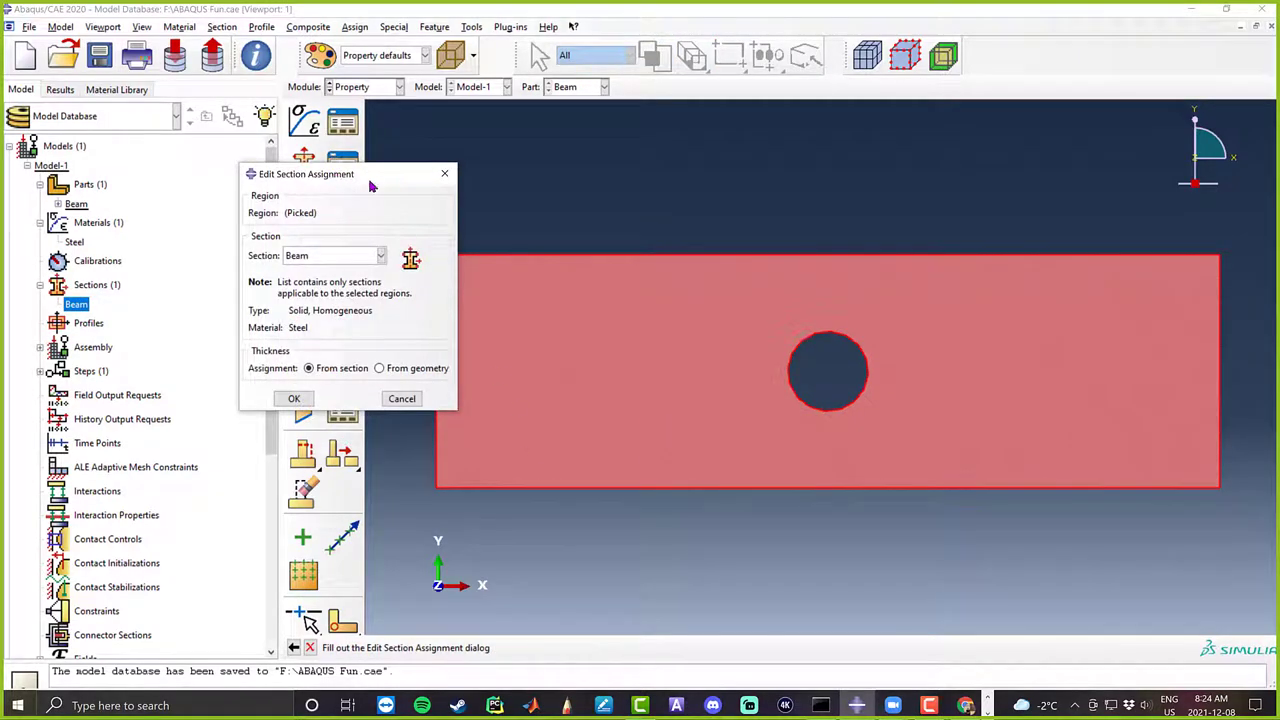
{"action": "left_click_drag", "start_coordinate": [337, 175], "coordinate": [755, 208]}
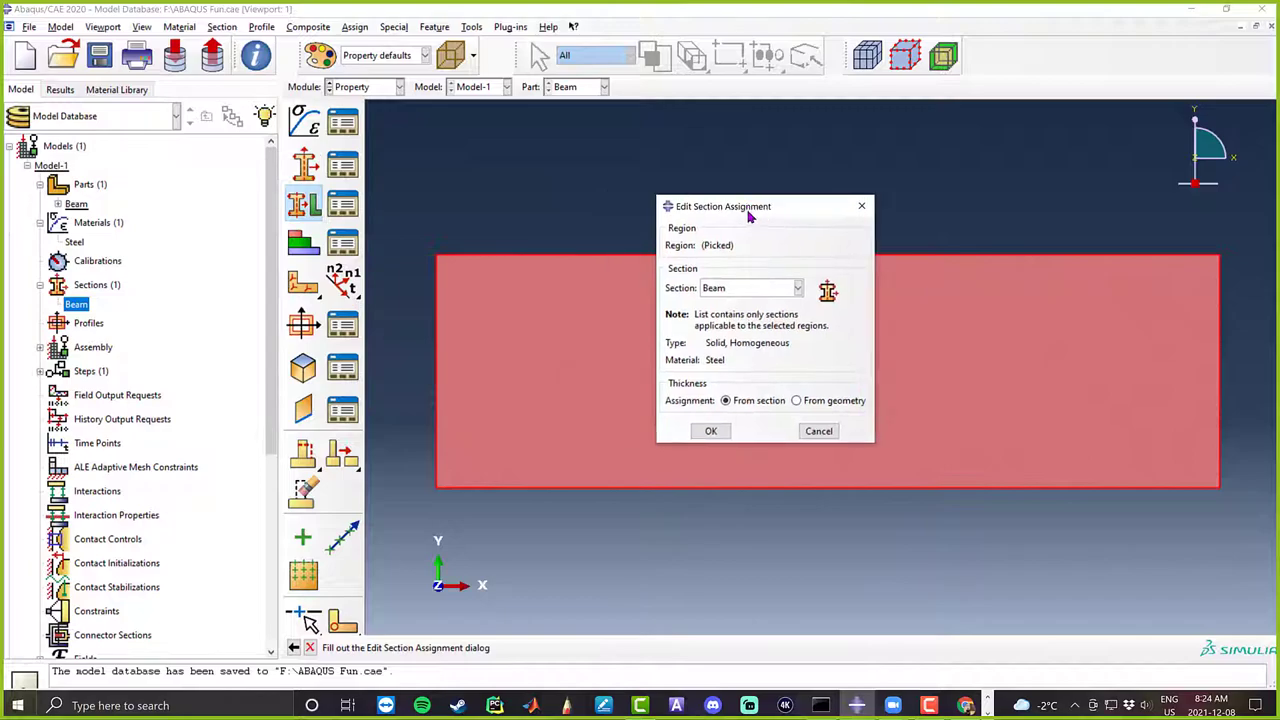
{"action": "left_click", "coordinate": [745, 292]}
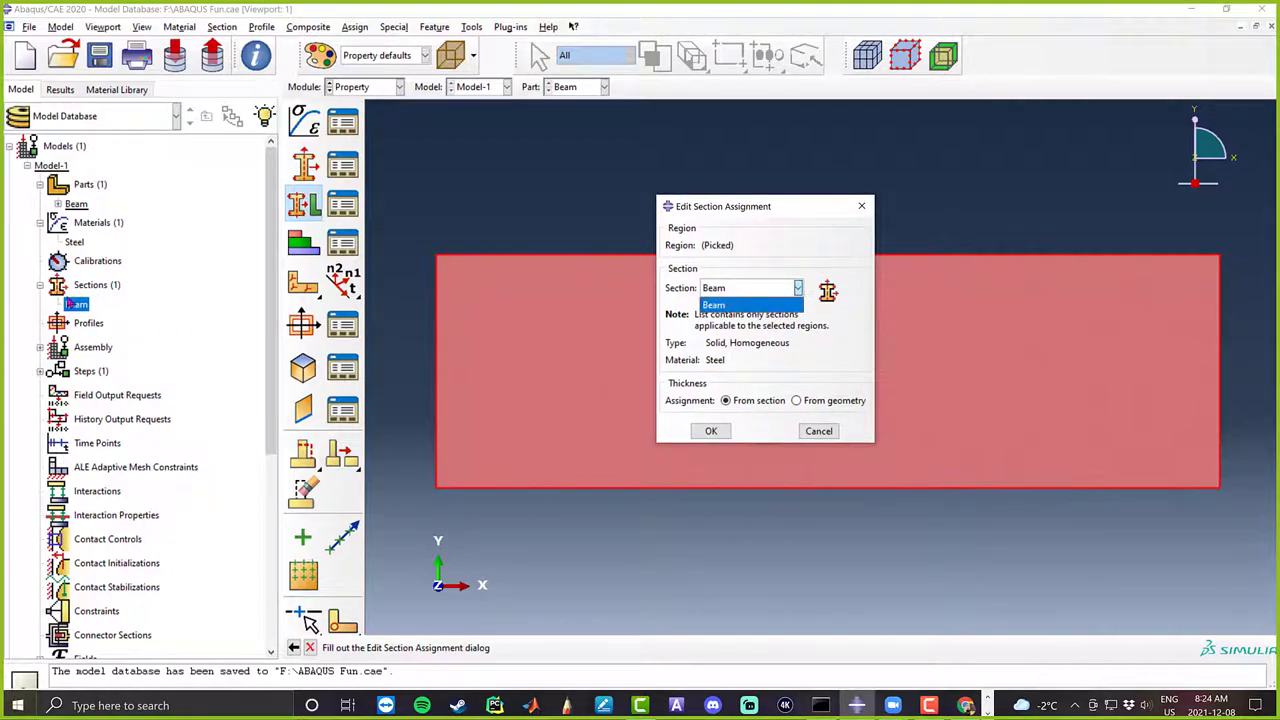
{"action": "left_click", "coordinate": [750, 307]}
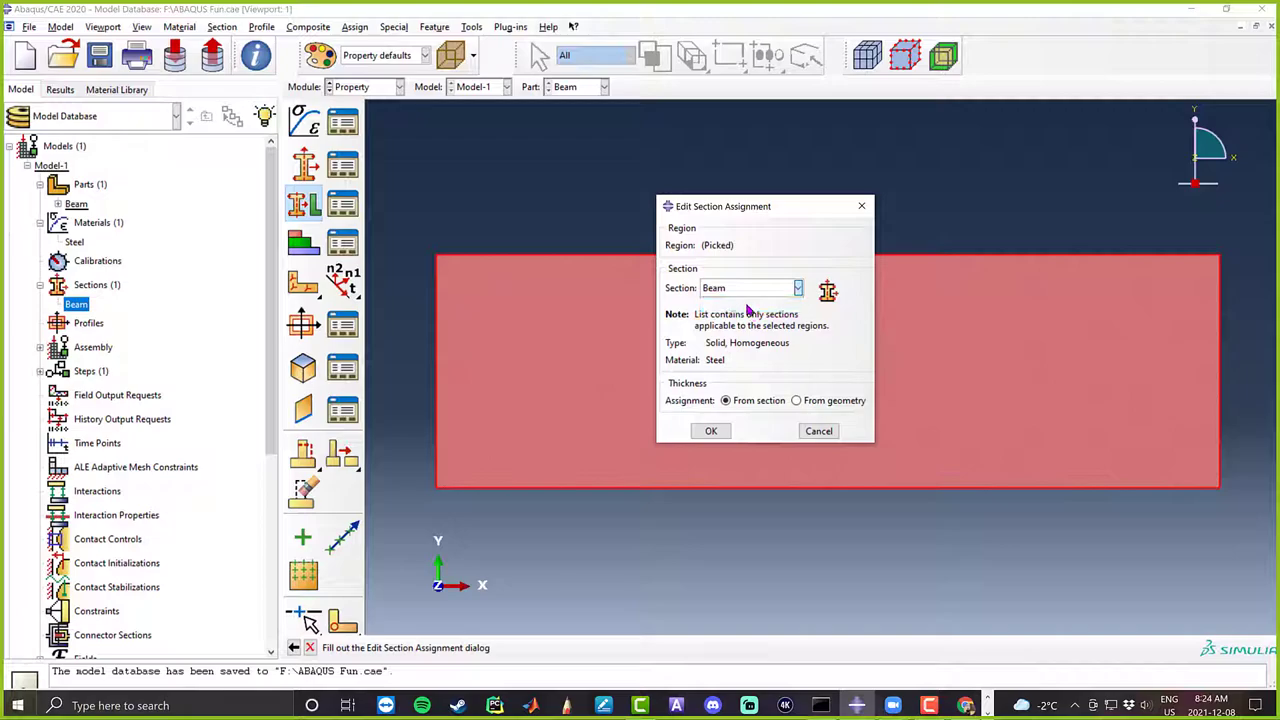
{"action": "left_click", "coordinate": [712, 432]}
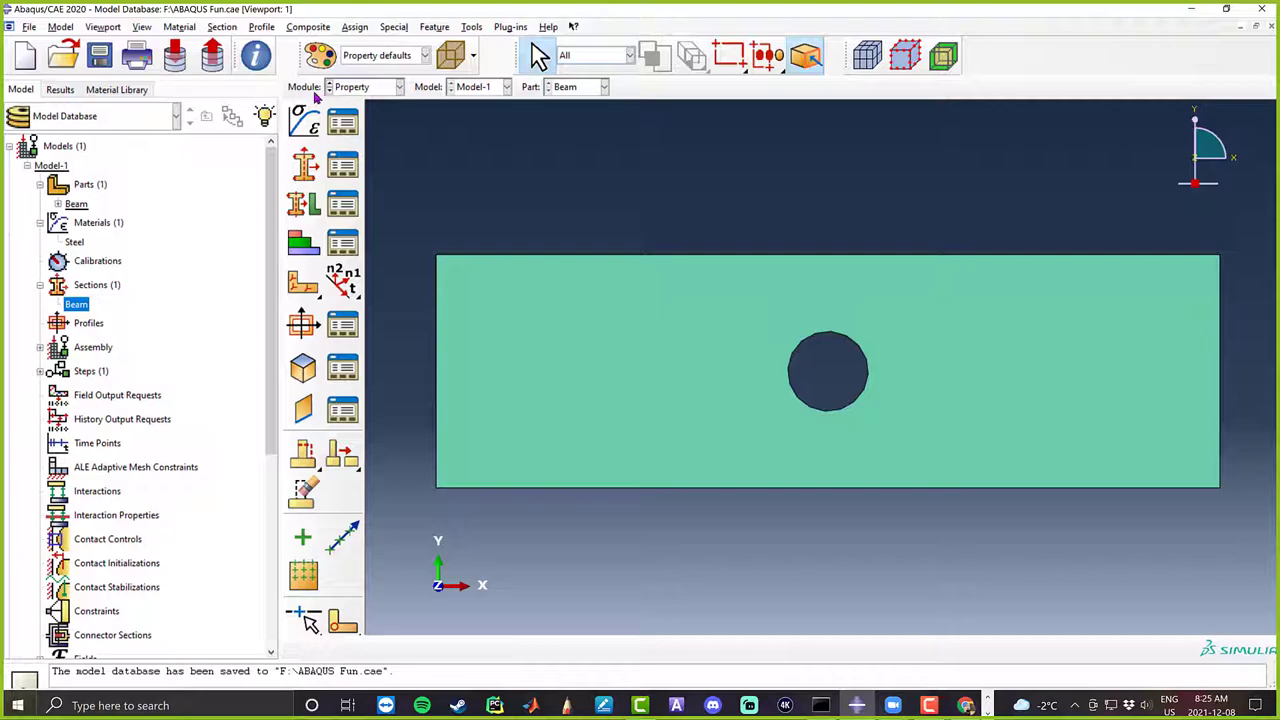
{"action": "left_click", "coordinate": [372, 88]}
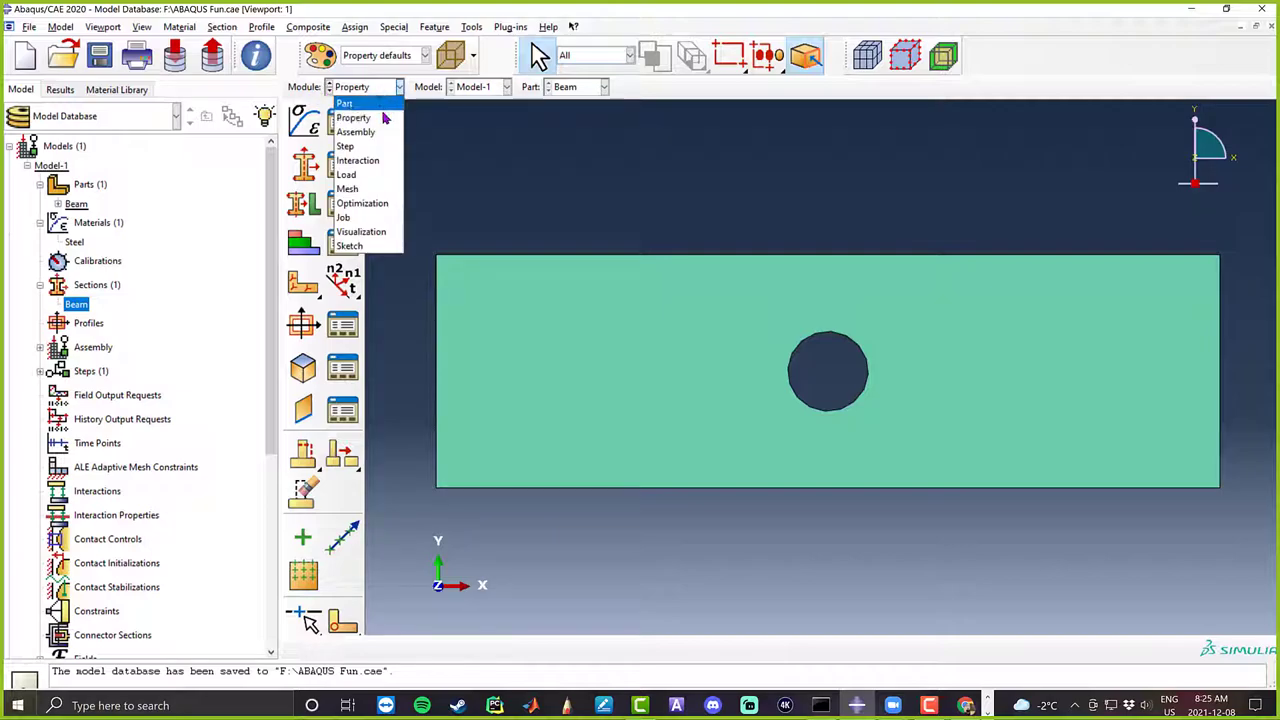
{"action": "left_click", "coordinate": [358, 131]}
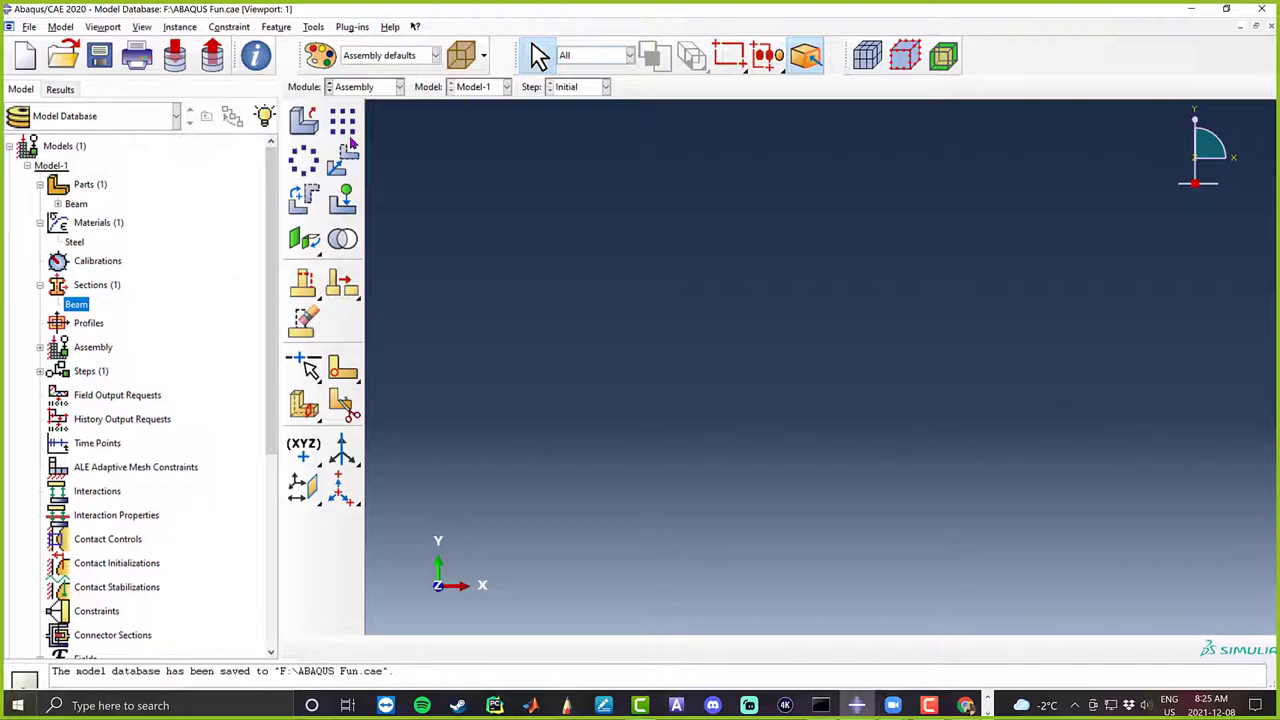
{"action": "left_click", "coordinate": [365, 87]}
{"action": "left_click", "coordinate": [350, 104]}
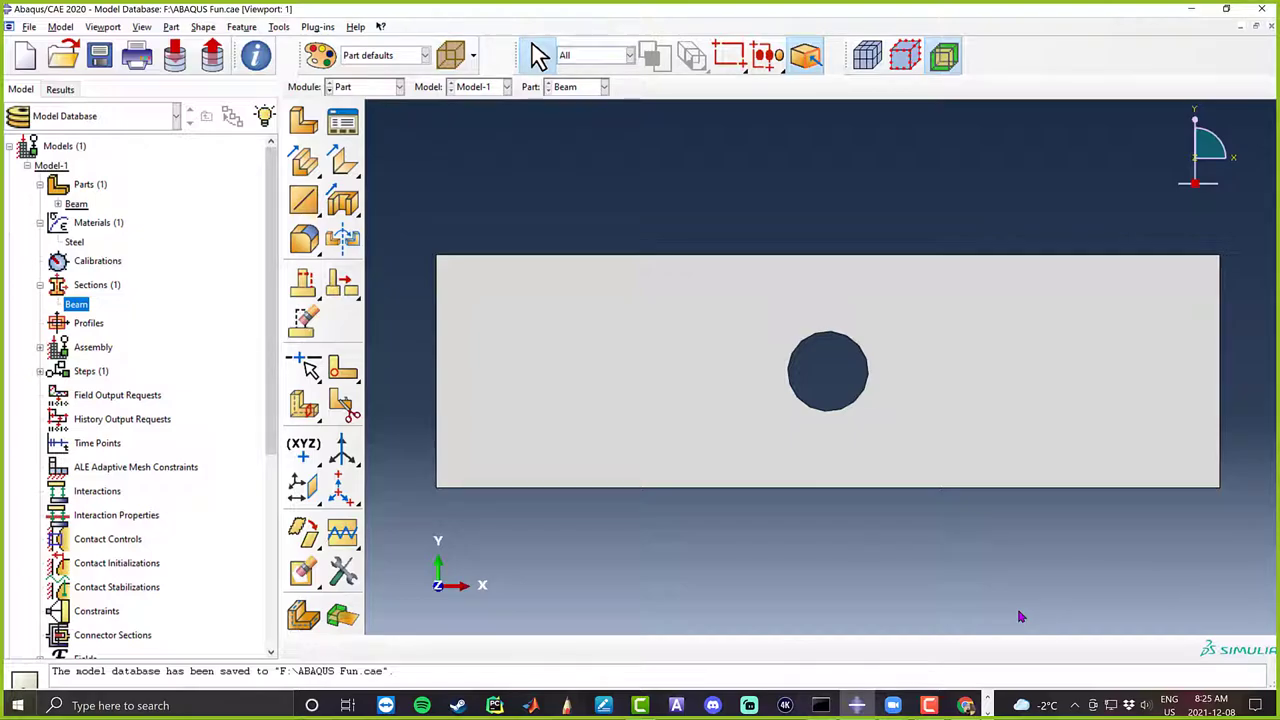
In the Assembly module, create a dependent instance of the Beam part with auto-offset from other instances enabled.
{"action": "left_click", "coordinate": [372, 88]}
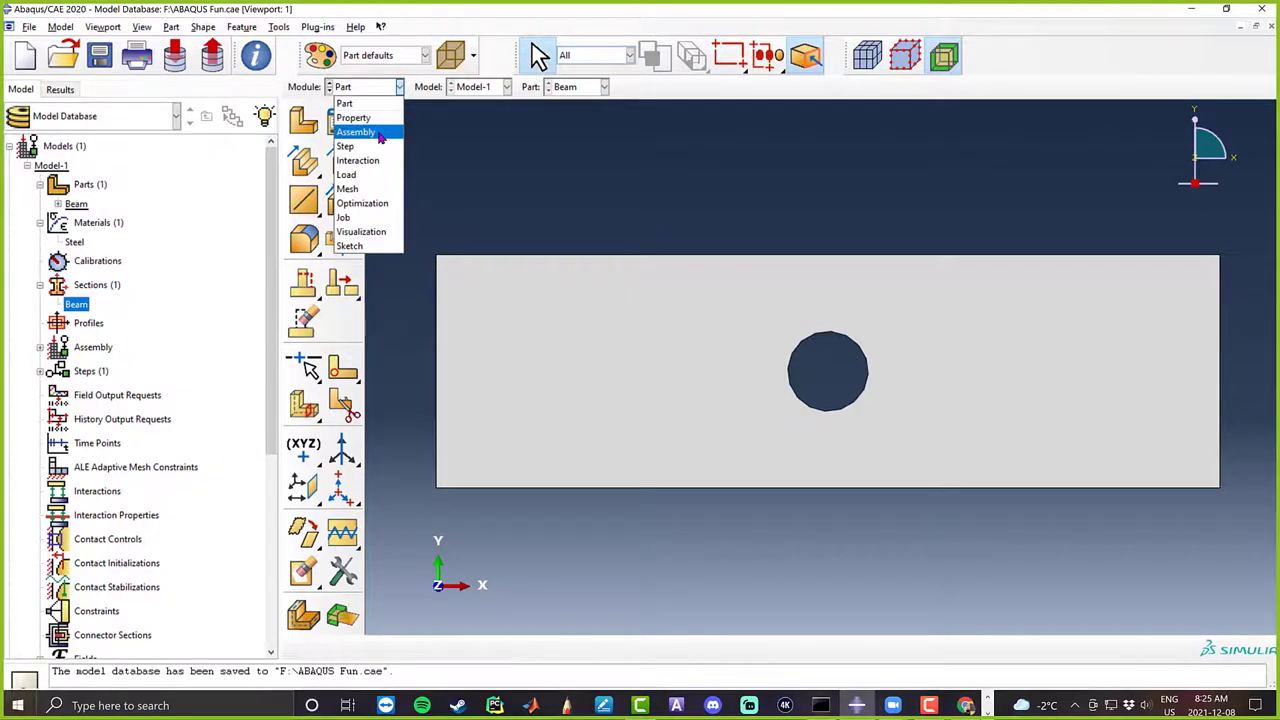
{"action": "left_click", "coordinate": [376, 133]}
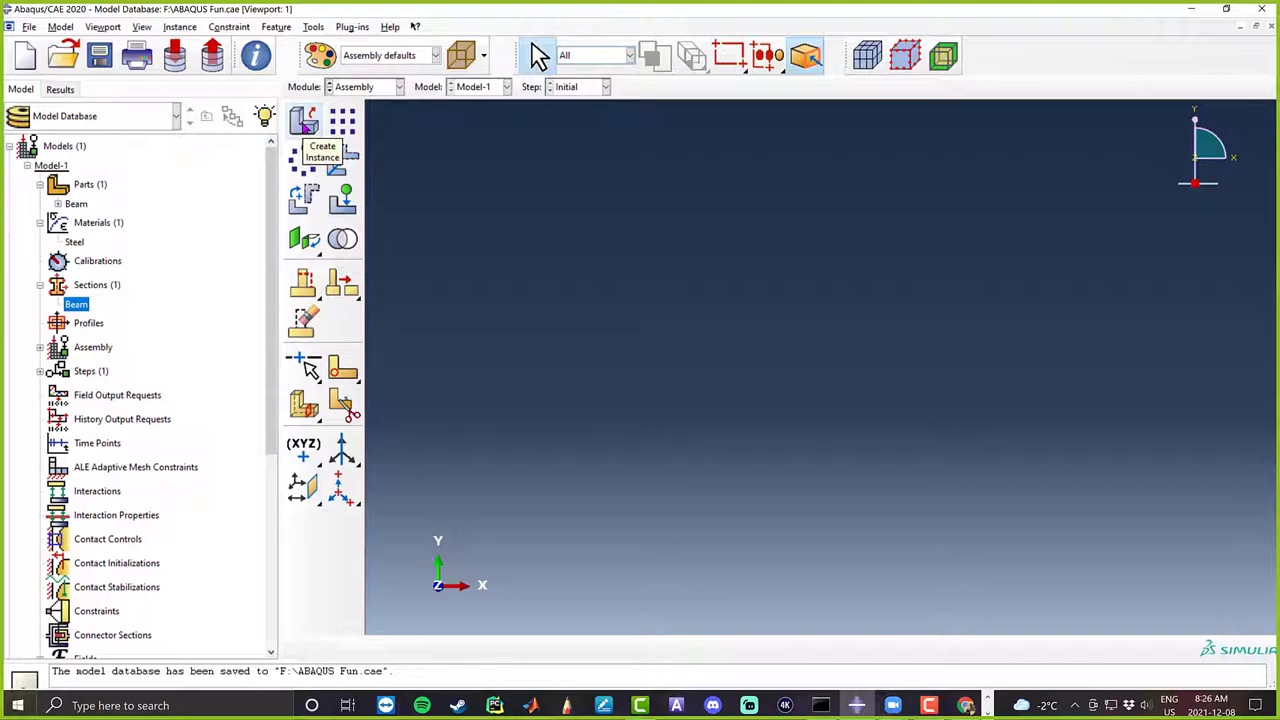
{"action": "left_click", "coordinate": [305, 122]}
{"action": "left_click_drag", "start_coordinate": [296, 301], "coordinate": [361, 152]}
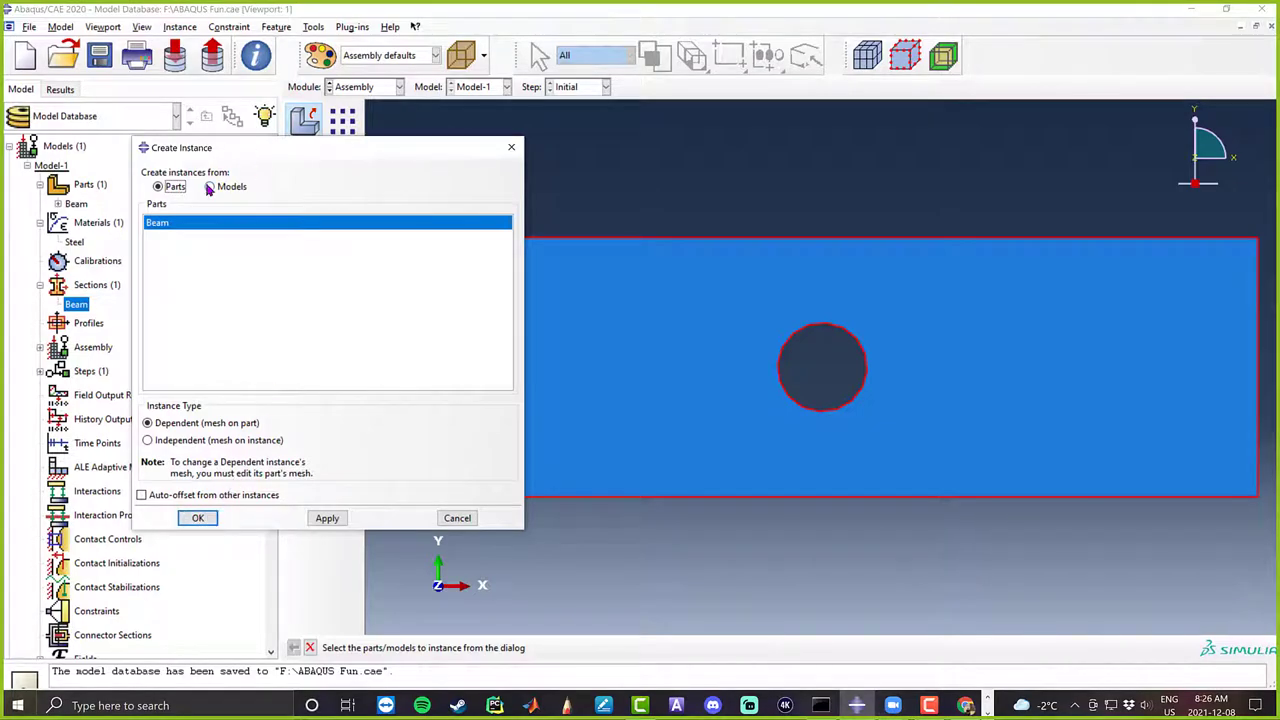
{"action": "left_click_drag", "start_coordinate": [249, 148], "coordinate": [220, 81]}
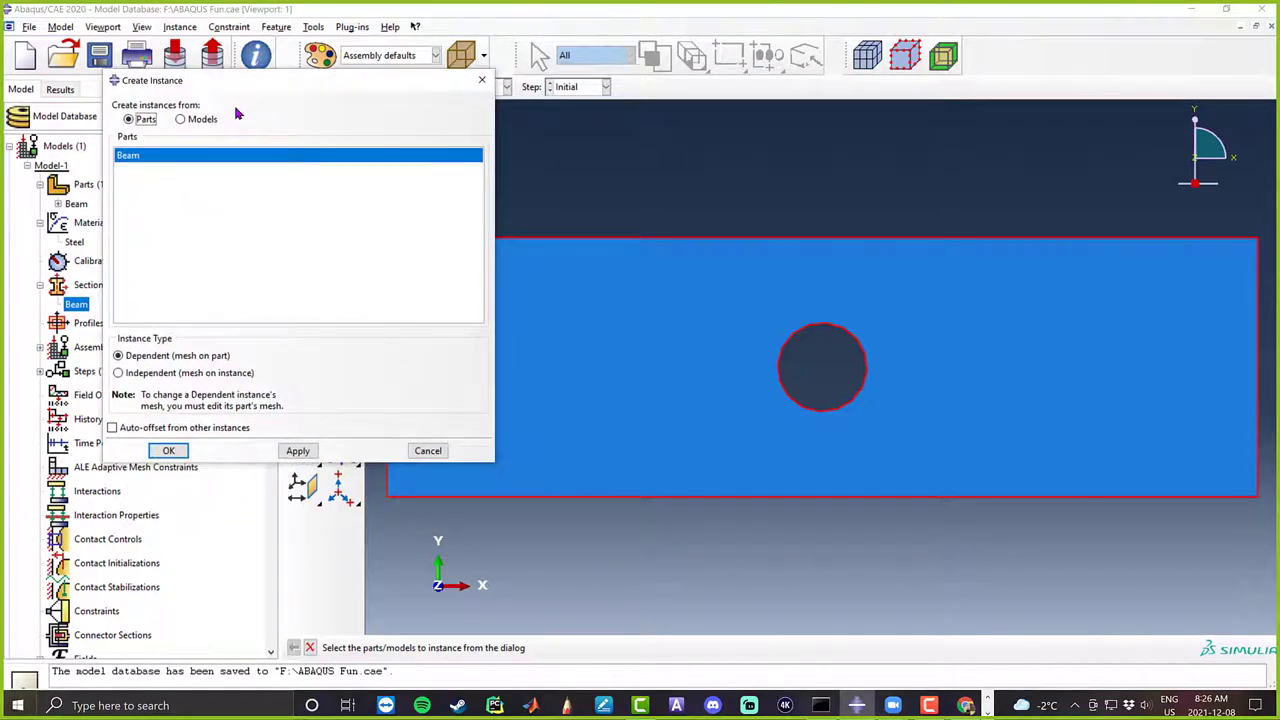
{"action": "left_click", "coordinate": [130, 430]}
{"action": "left_click", "coordinate": [302, 452]}
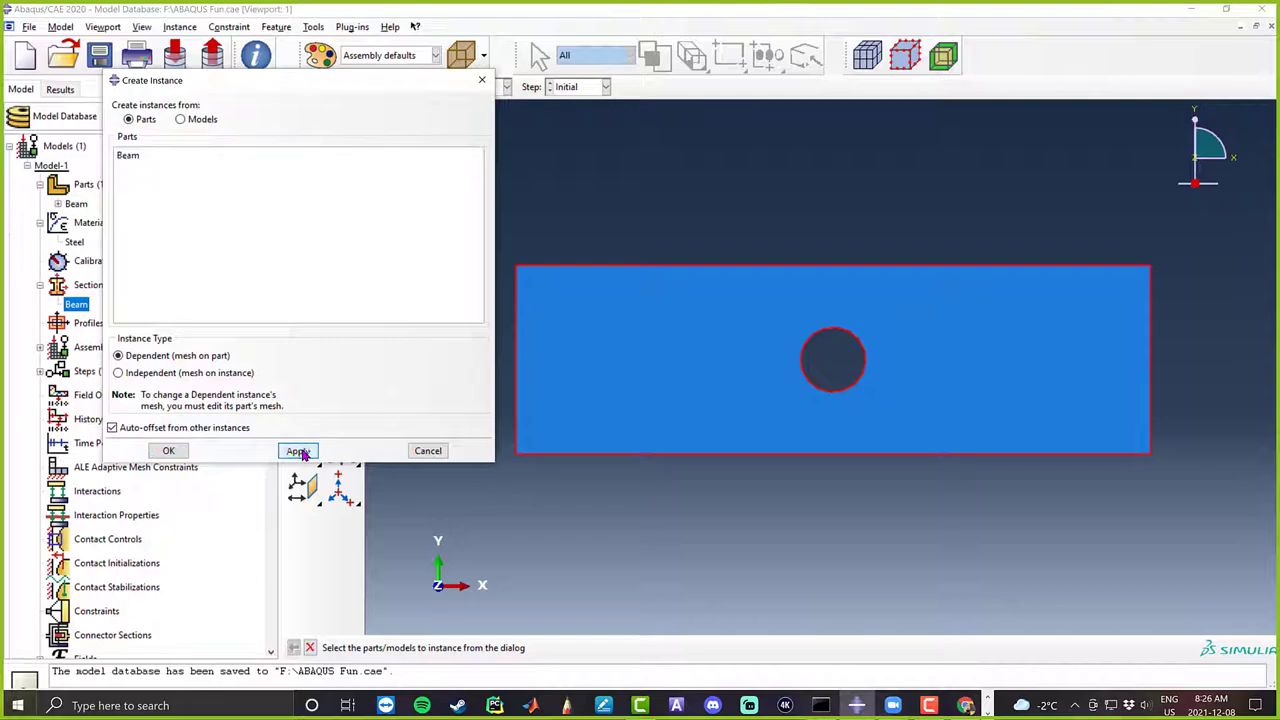
Try a second auto-offset instance of the Beam part and leave instance creation without adding it.
{"action": "left_click", "coordinate": [146, 155]}
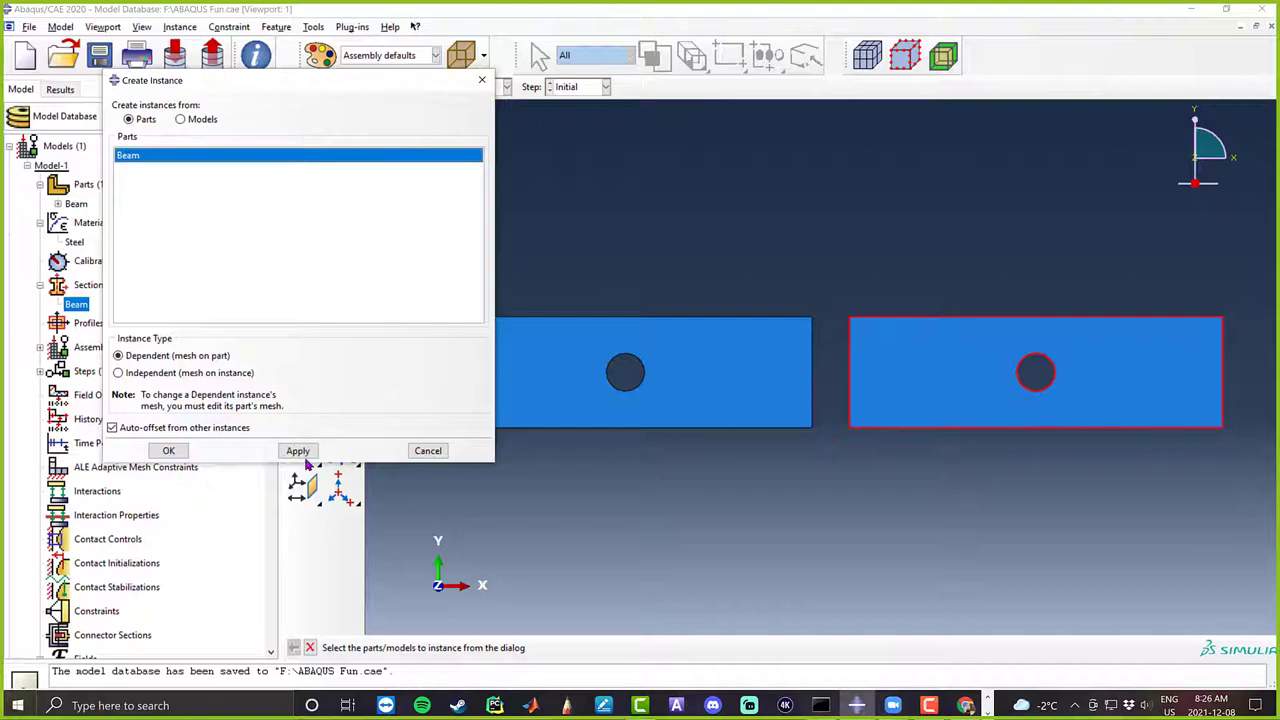
{"action": "left_click", "coordinate": [443, 451]}
{"action": "scroll", "coordinate": [543, 394], "scroll_direction": "up", "scroll_amount": 1}
{"action": "scroll", "coordinate": [545, 395], "scroll_direction": "down", "scroll_amount": 4}
{"action": "scroll", "coordinate": [545, 395], "scroll_direction": "down", "scroll_amount": 1}
{"action": "middle_click_drag", "start_coordinate": [540, 394], "coordinate": [694, 374]}
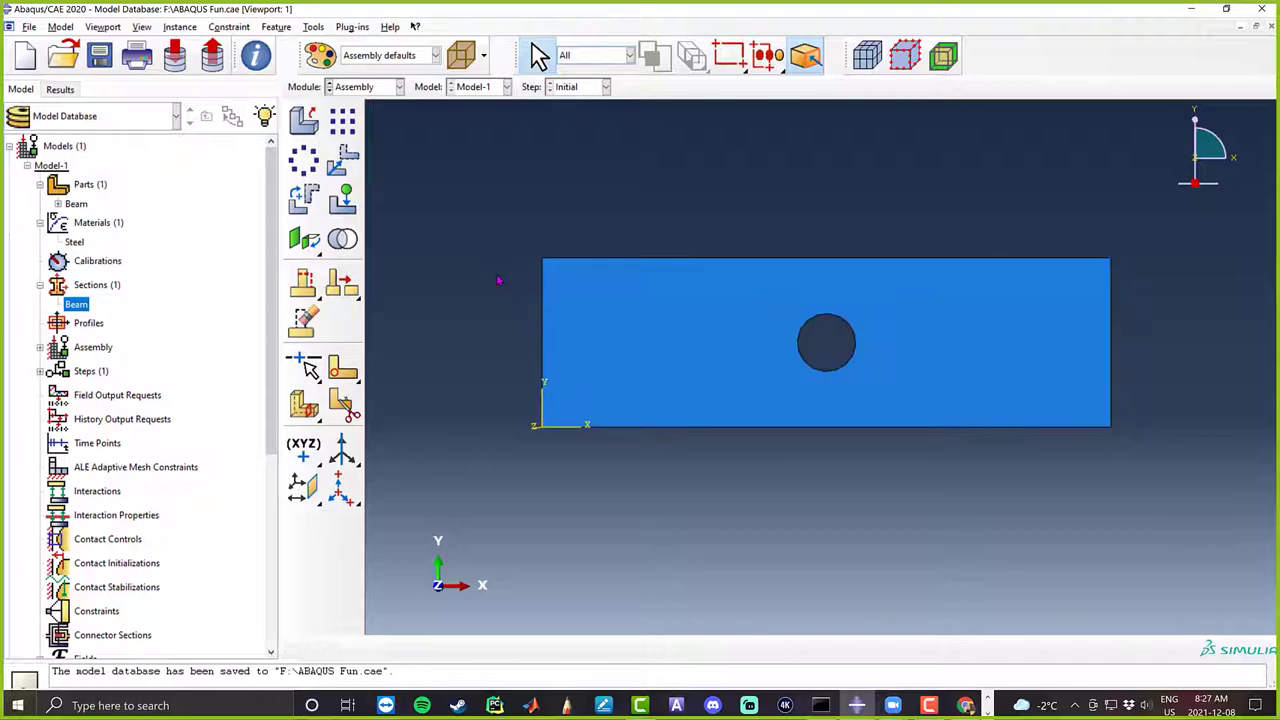
In the Step module, start a new analysis step after Initial and name it Apply Pressure.
{"action": "left_click", "coordinate": [366, 92]}
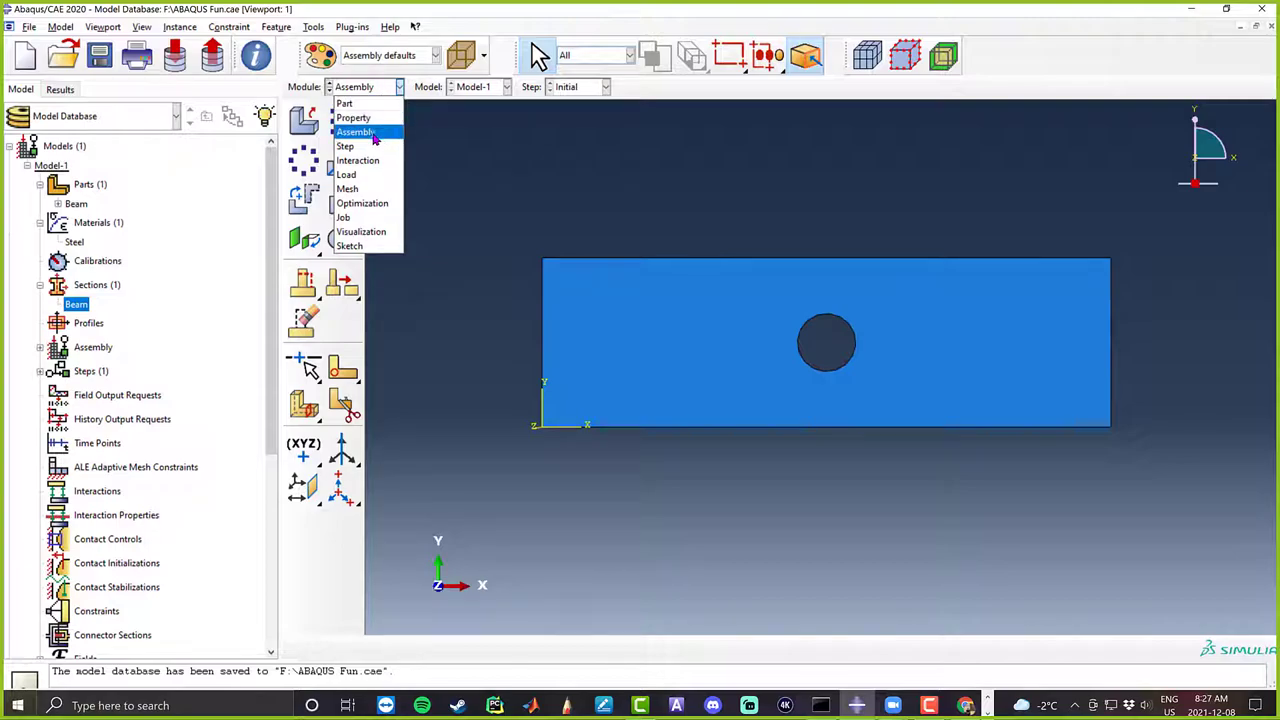
{"action": "left_click", "coordinate": [366, 147]}
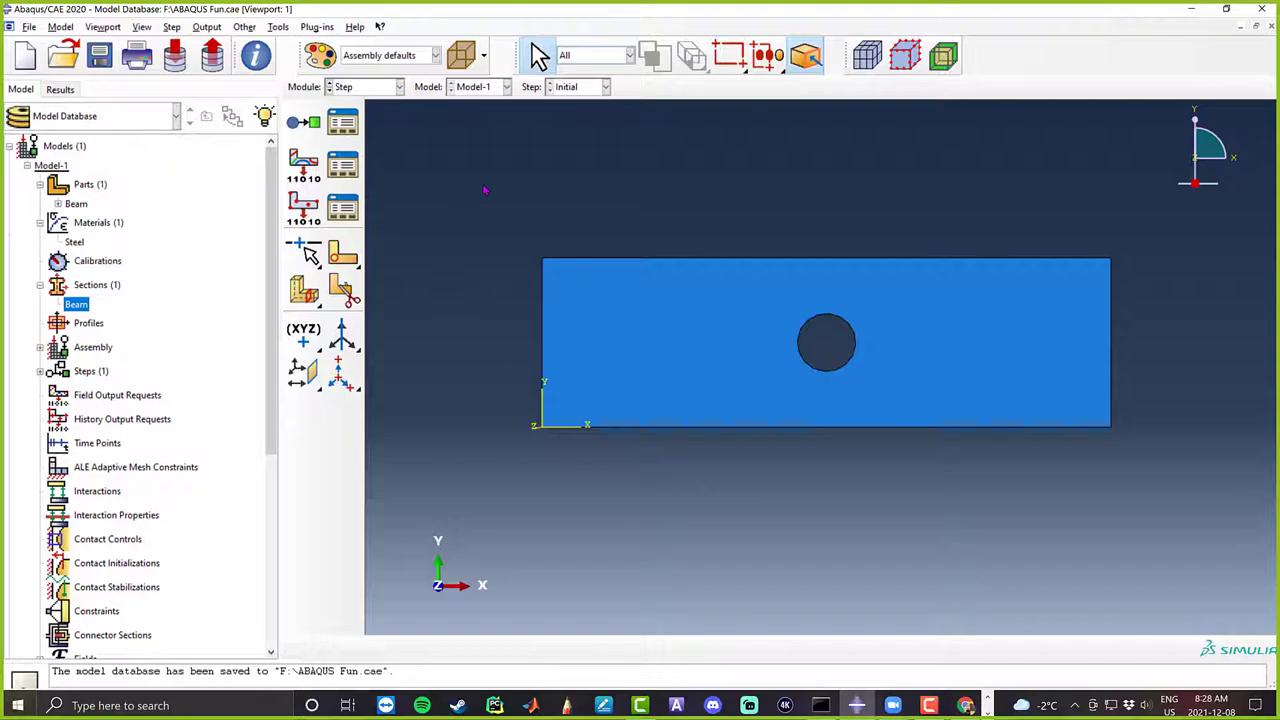
{"action": "left_click", "coordinate": [306, 128]}
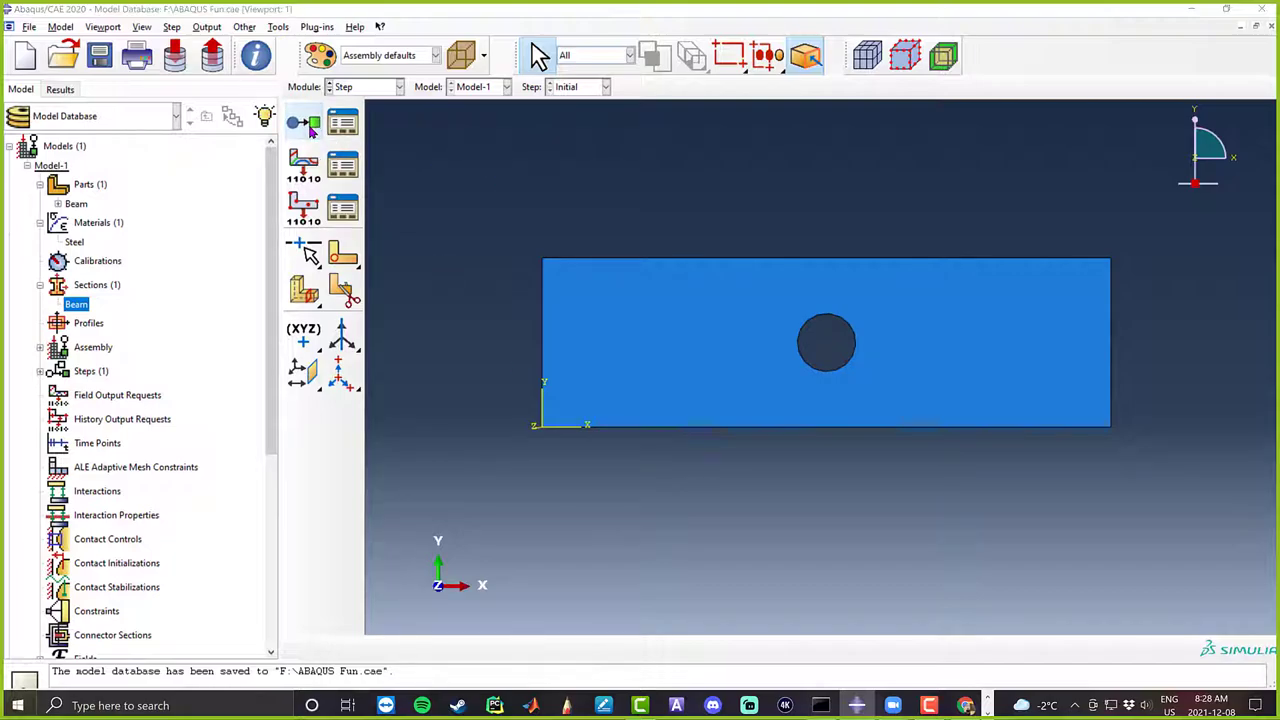
{"action": "left_click_drag", "start_coordinate": [1172, 361], "coordinate": [601, 180]}
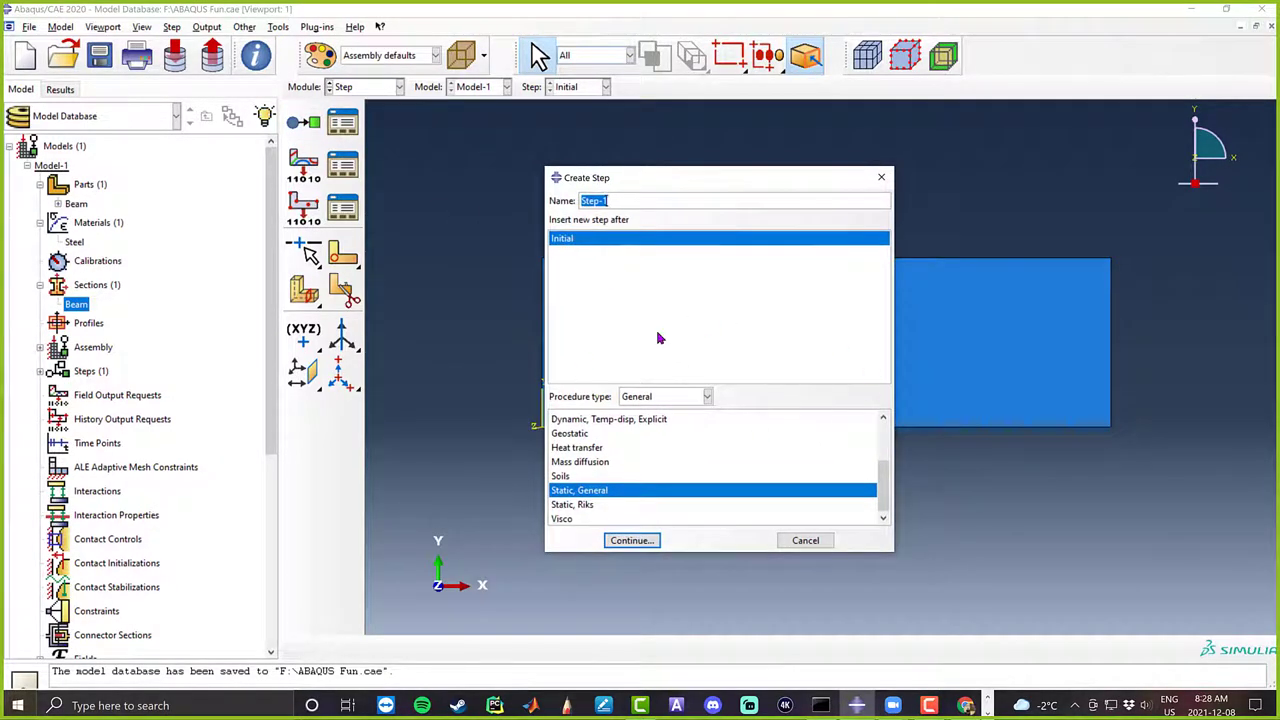
{"action": "left_click", "coordinate": [643, 200]}
{"action": "double_click", "coordinate": [586, 198]}
{"action": "type", "text": "Apply Pressure"}
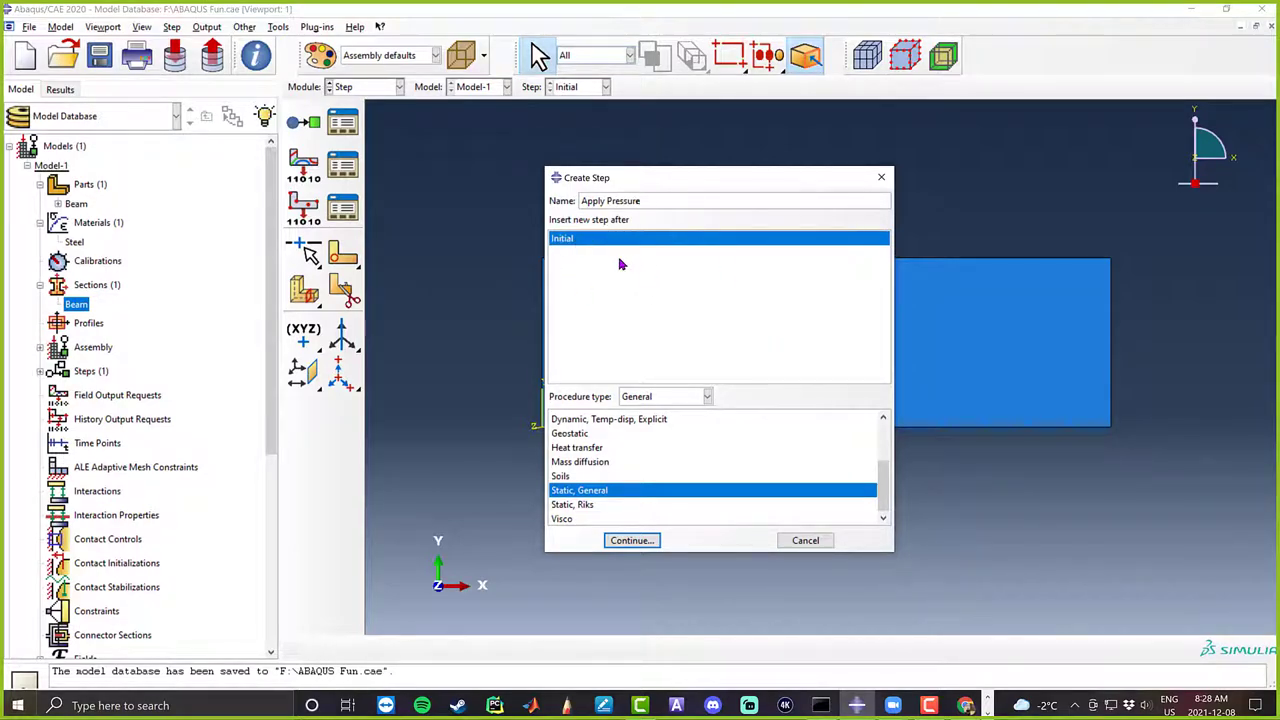
Try the Dynamic, Explicit and Dynamic, Implicit procedure types for the new step.
{"action": "mouse_move", "coordinate": [880, 488]}
{"action": "left_mouse_down"}
{"action": "mouse_move", "coordinate": [880, 445]}
{"action": "mouse_move", "coordinate": [878, 482]}
{"action": "left_mouse_up"}
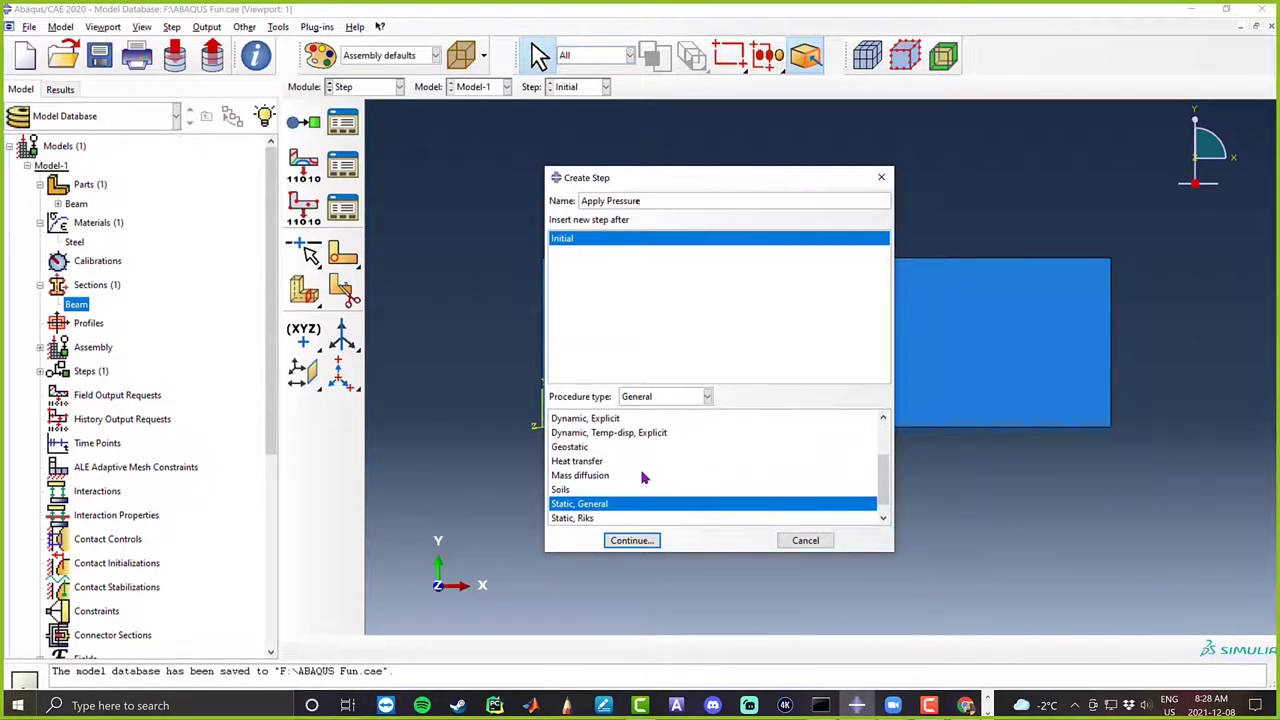
{"action": "left_click", "coordinate": [600, 419]}
{"action": "left_click_drag", "start_coordinate": [883, 491], "coordinate": [868, 483]}
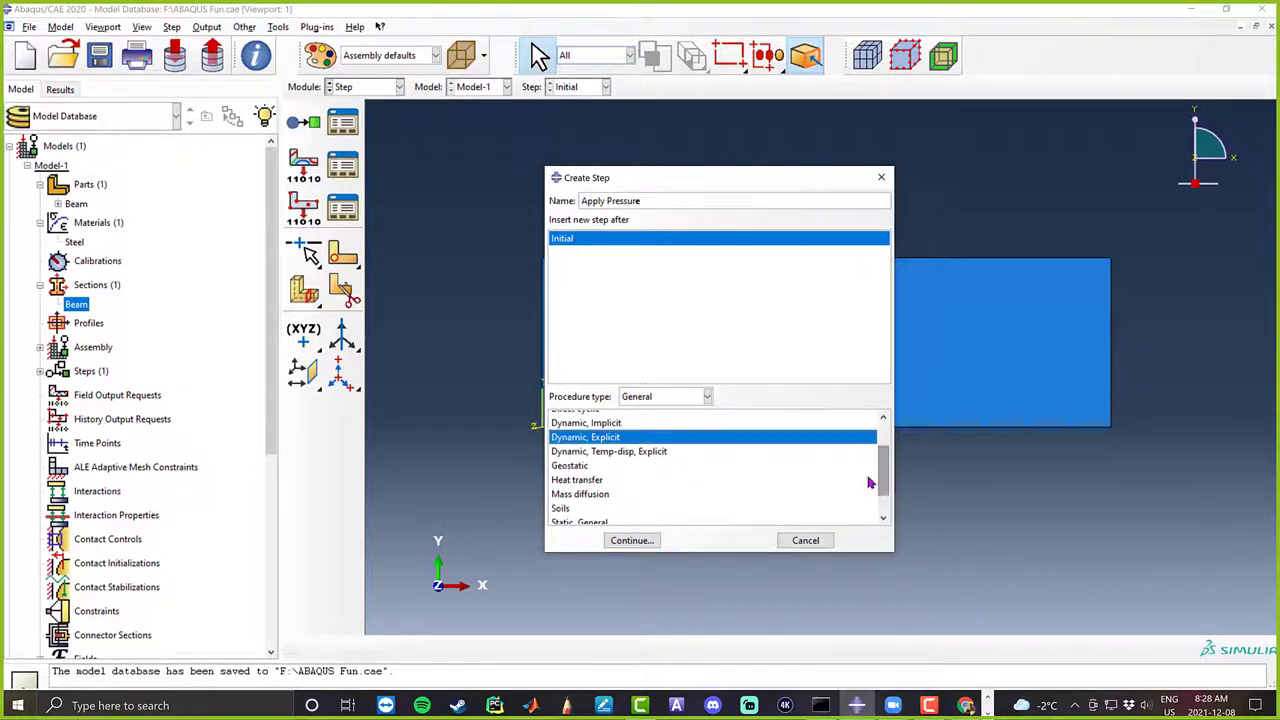
{"action": "left_click", "coordinate": [605, 423]}
{"action": "left_click", "coordinate": [656, 441]}
{"action": "scroll", "coordinate": [740, 456], "scroll_direction": "down", "scroll_amount": 3}
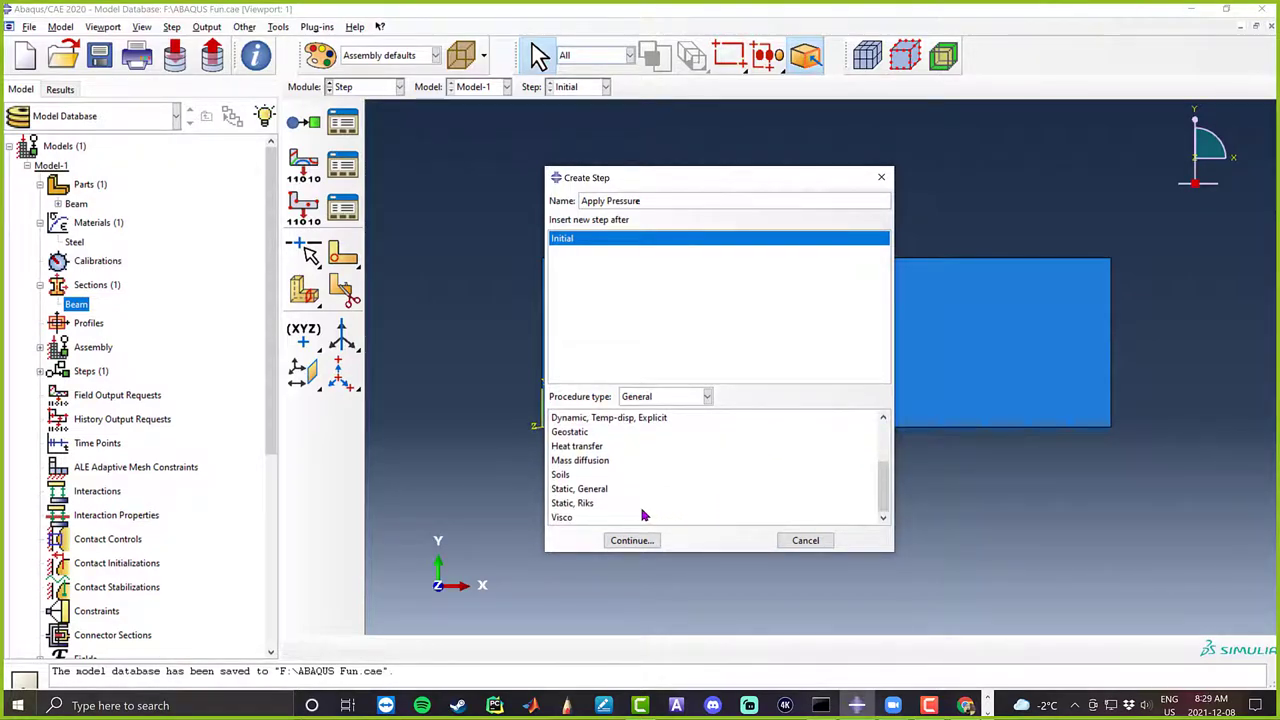
Make the Apply Pressure step Static, General and turn on nonlinear geometry (Nlgeom).
{"action": "left_click", "coordinate": [593, 489]}
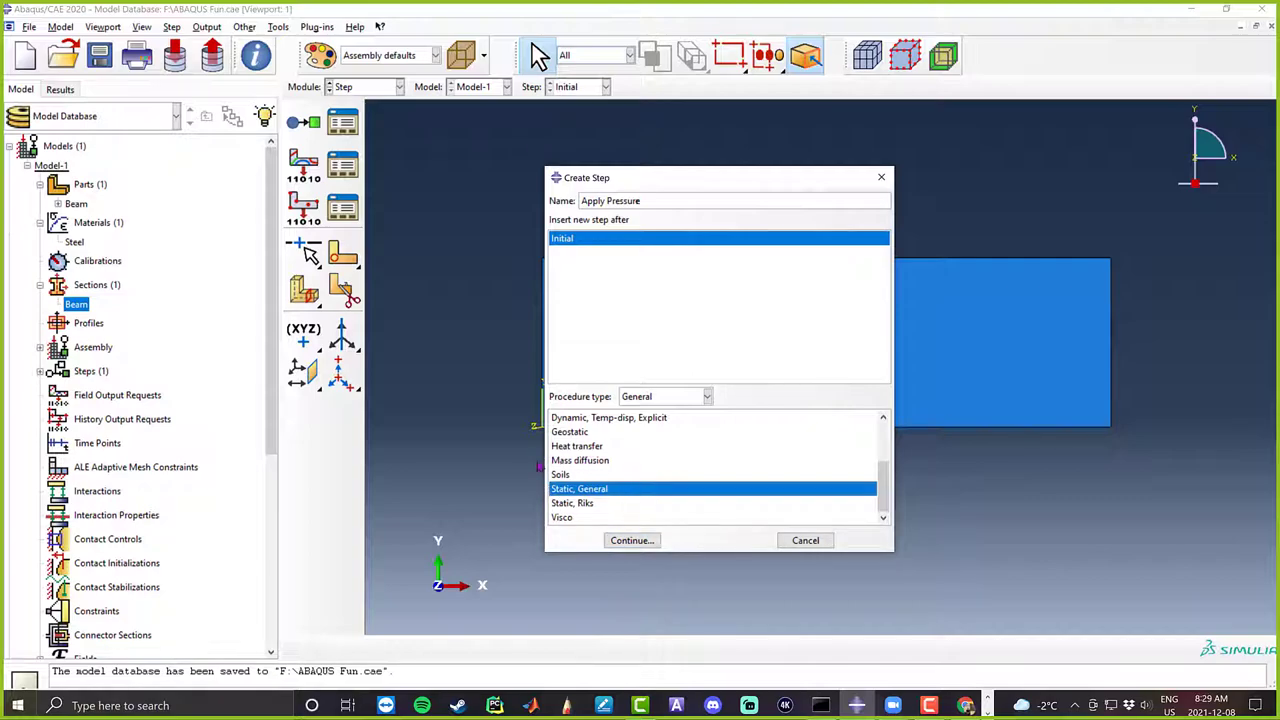
{"action": "left_click", "coordinate": [632, 542]}
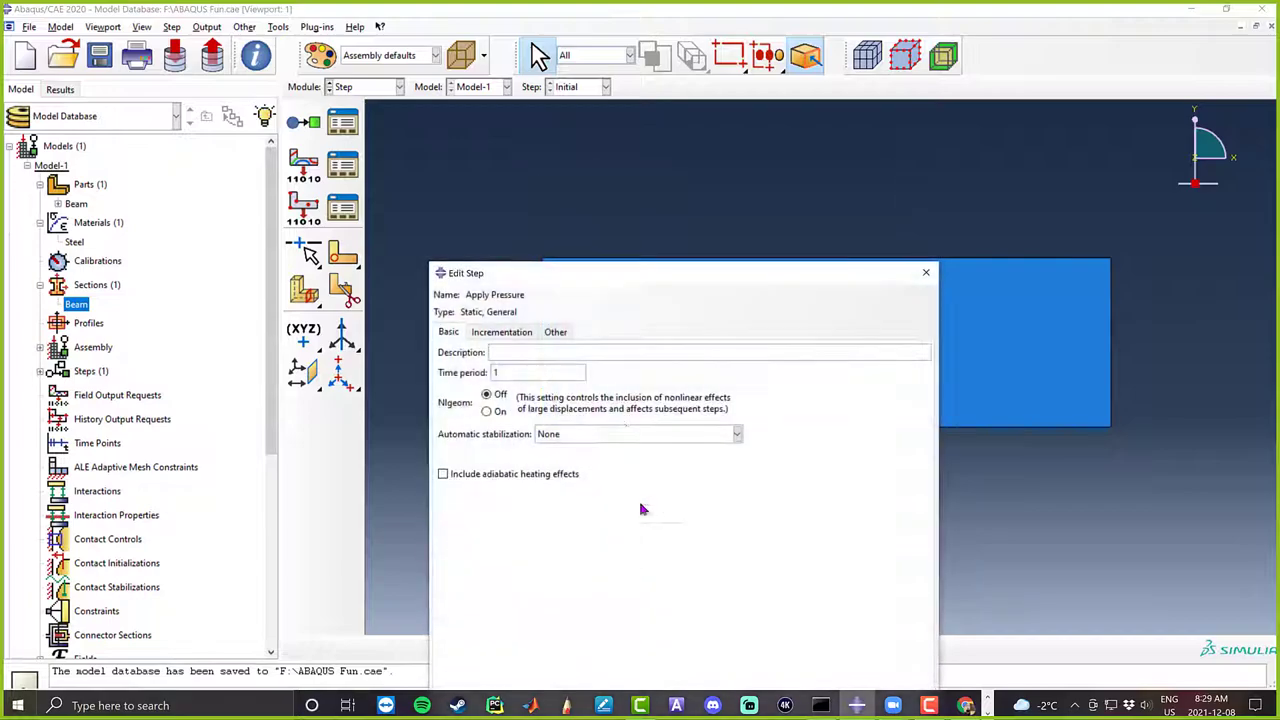
{"action": "left_click_drag", "start_coordinate": [560, 276], "coordinate": [594, 178]}
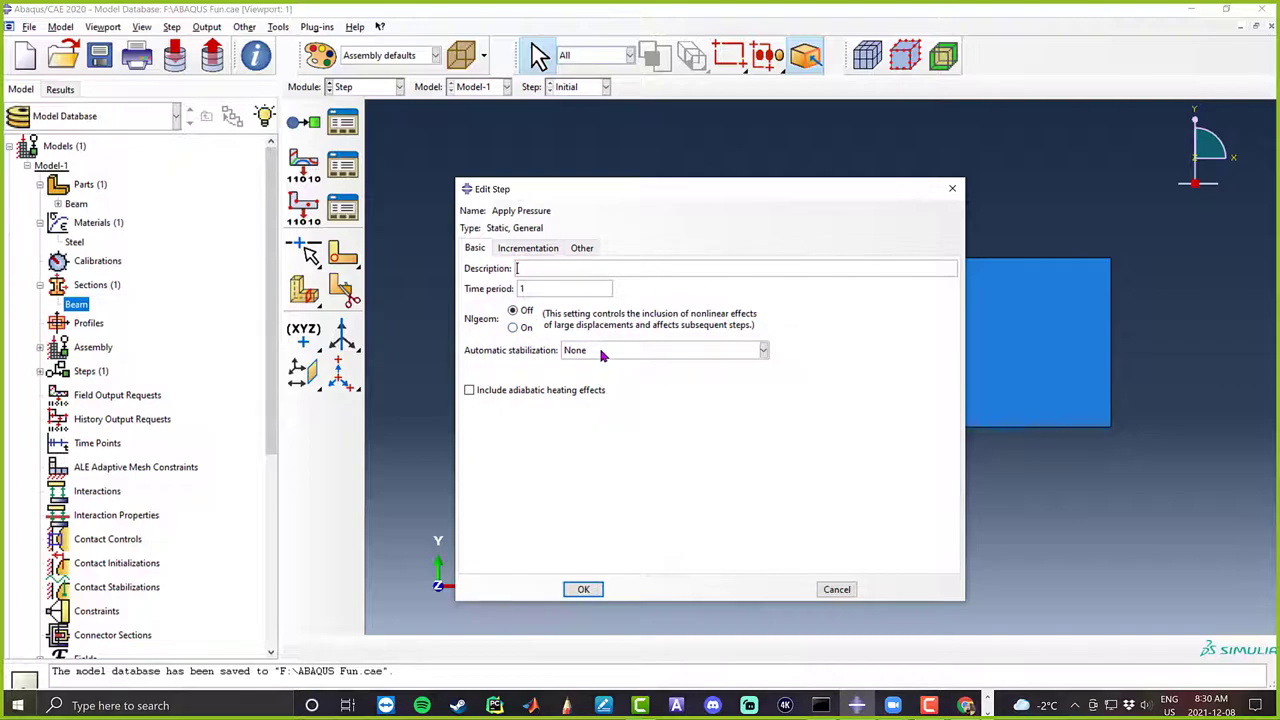
{"action": "left_click", "coordinate": [513, 328]}
{"action": "left_click_drag", "start_coordinate": [534, 292], "coordinate": [509, 289]}
{"action": "left_click", "coordinate": [563, 284]}
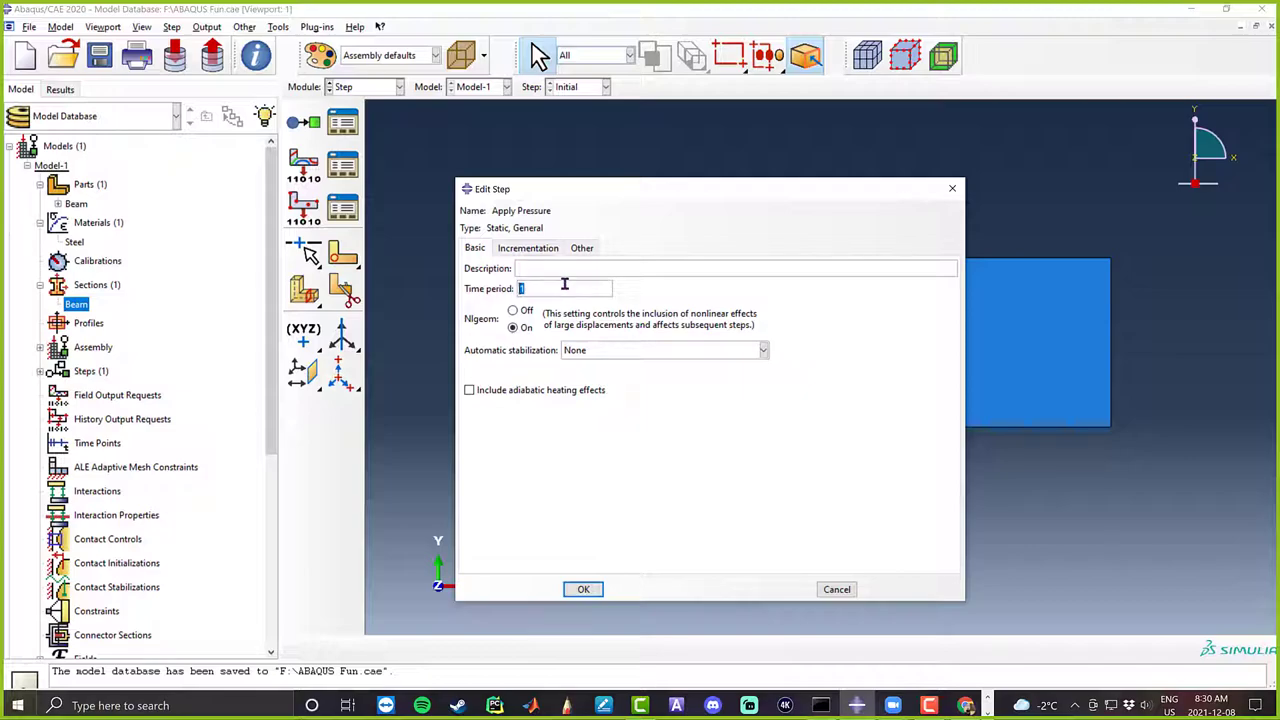
Set the step's maximum number of increments to 10000.
{"action": "left_click", "coordinate": [513, 250]}
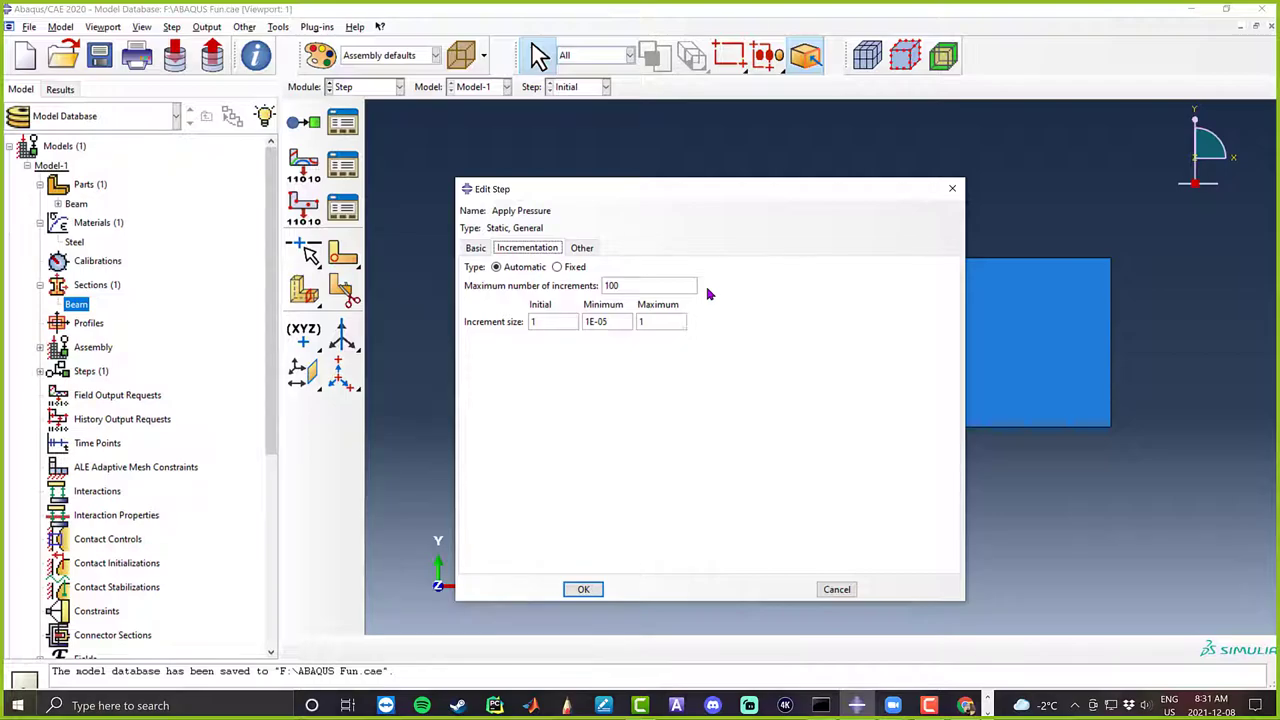
{"action": "left_click", "coordinate": [641, 286]}
{"action": "type", "text": "00"}
{"action": "left_click_drag", "start_coordinate": [646, 285], "coordinate": [588, 287]}
Compare the initial increment size with the step's time period.
{"action": "double_click", "coordinate": [540, 318]}
{"action": "left_click", "coordinate": [545, 322]}
{"action": "left_click", "coordinate": [476, 248]}
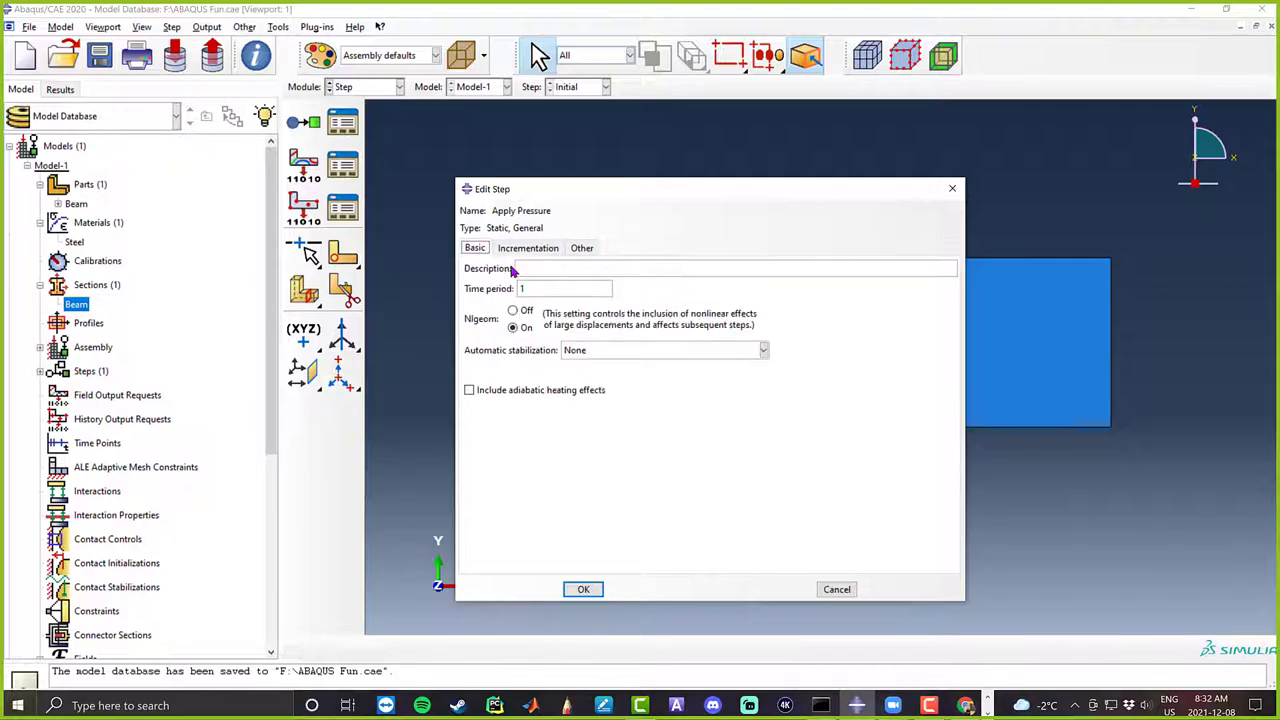
{"action": "double_click", "coordinate": [530, 288]}
{"action": "left_click", "coordinate": [525, 248]}
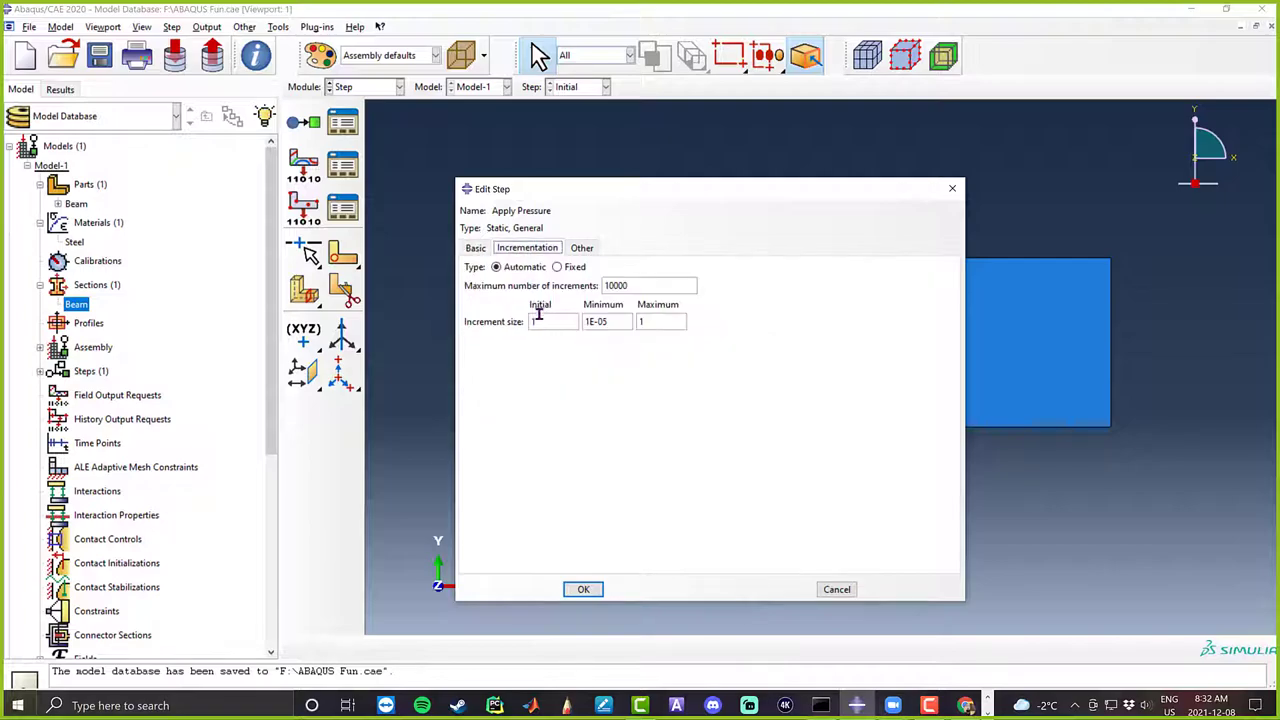
{"action": "double_click", "coordinate": [534, 322]}
{"action": "left_click", "coordinate": [477, 249]}
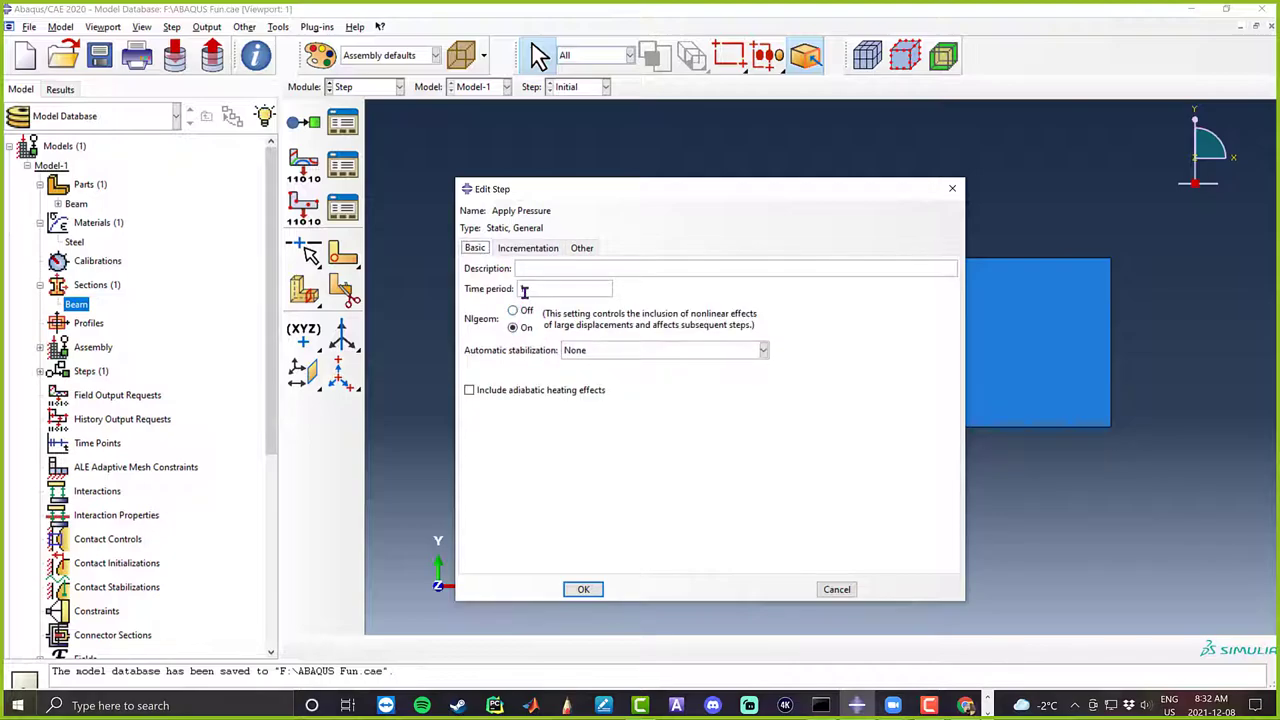
Check the time period against the increment sizes, set the initial increment size to 0.1 and finish creating the Apply Pressure step.
{"action": "left_click", "coordinate": [527, 248]}
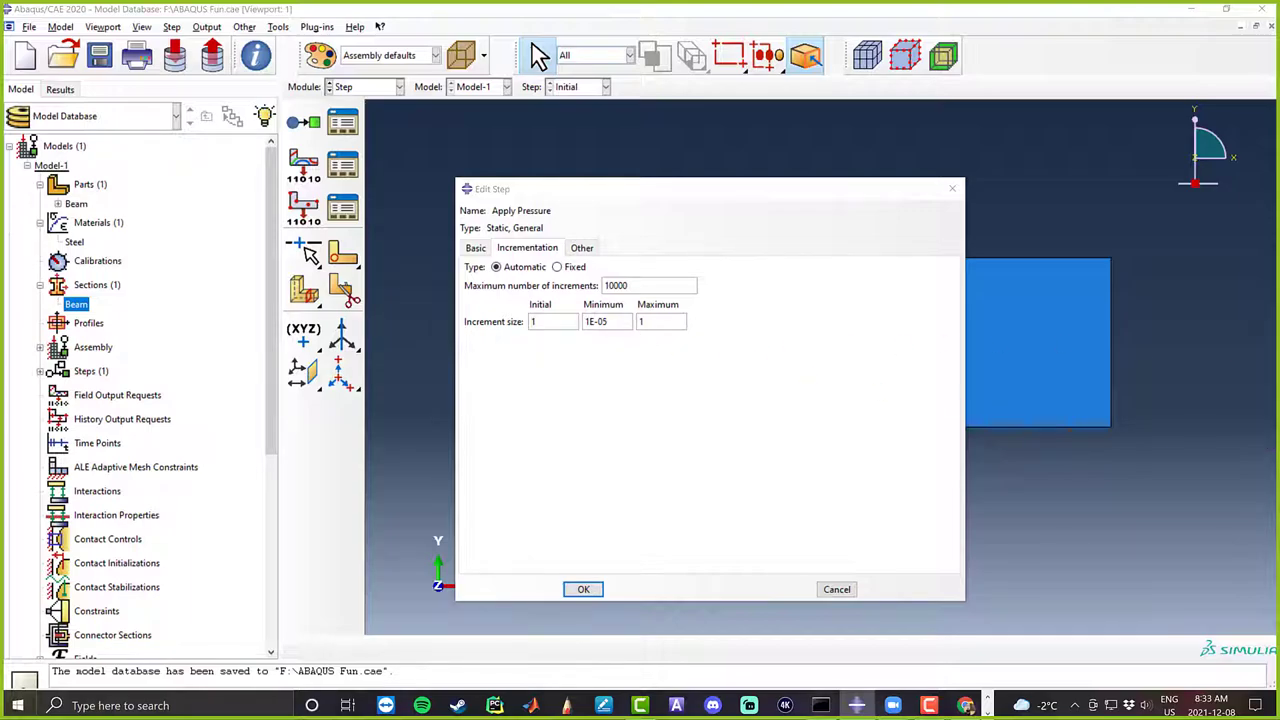
{"action": "double_click", "coordinate": [533, 321]}
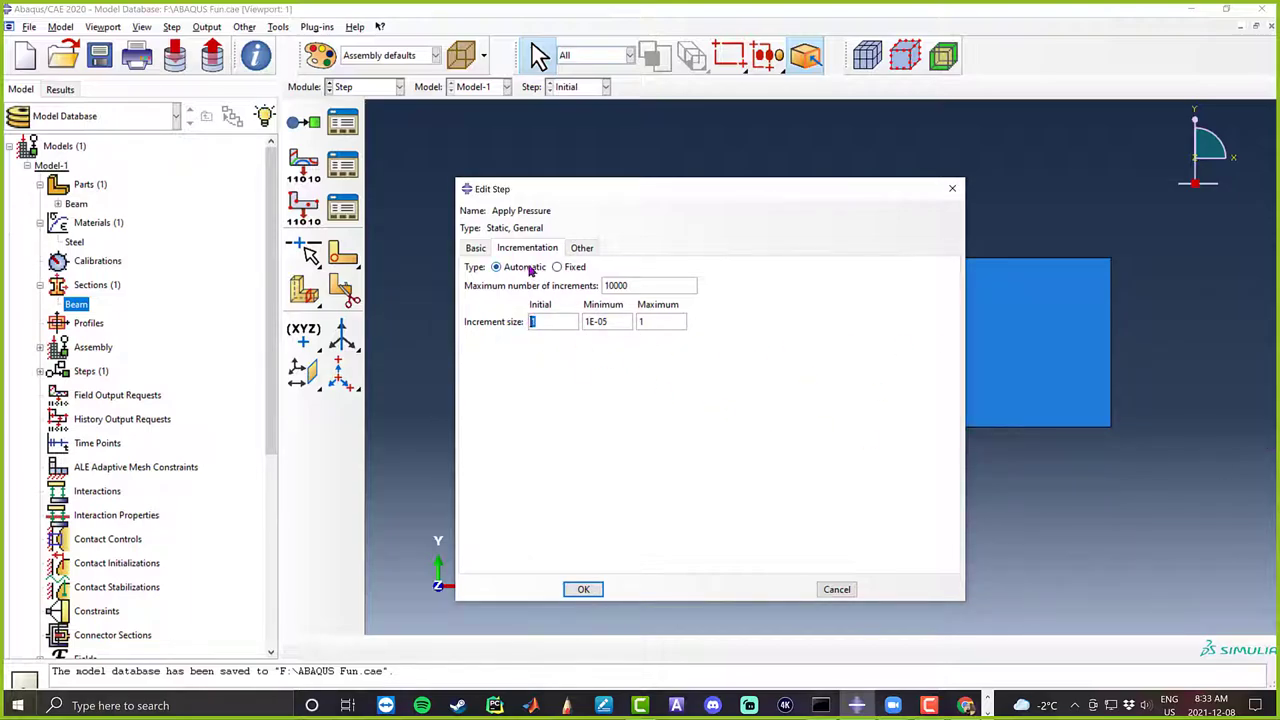
{"action": "left_click", "coordinate": [483, 249]}
{"action": "double_click", "coordinate": [523, 289]}
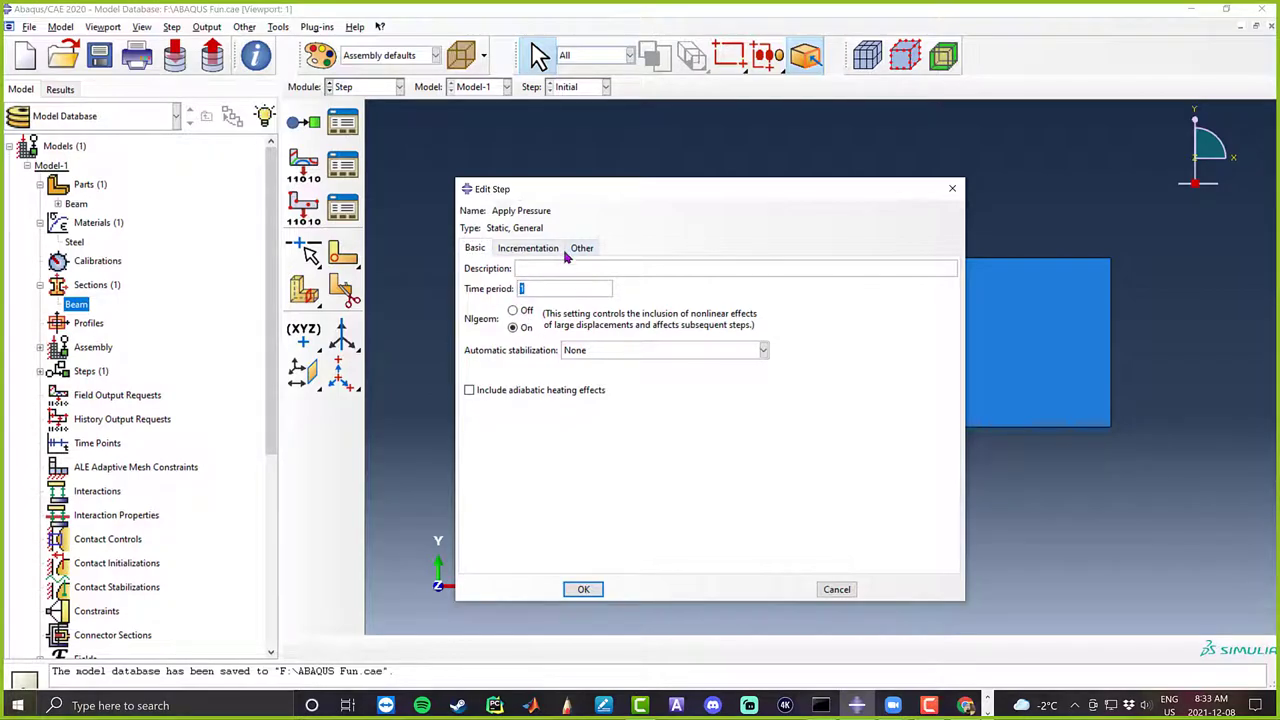
{"action": "left_click", "coordinate": [539, 250]}
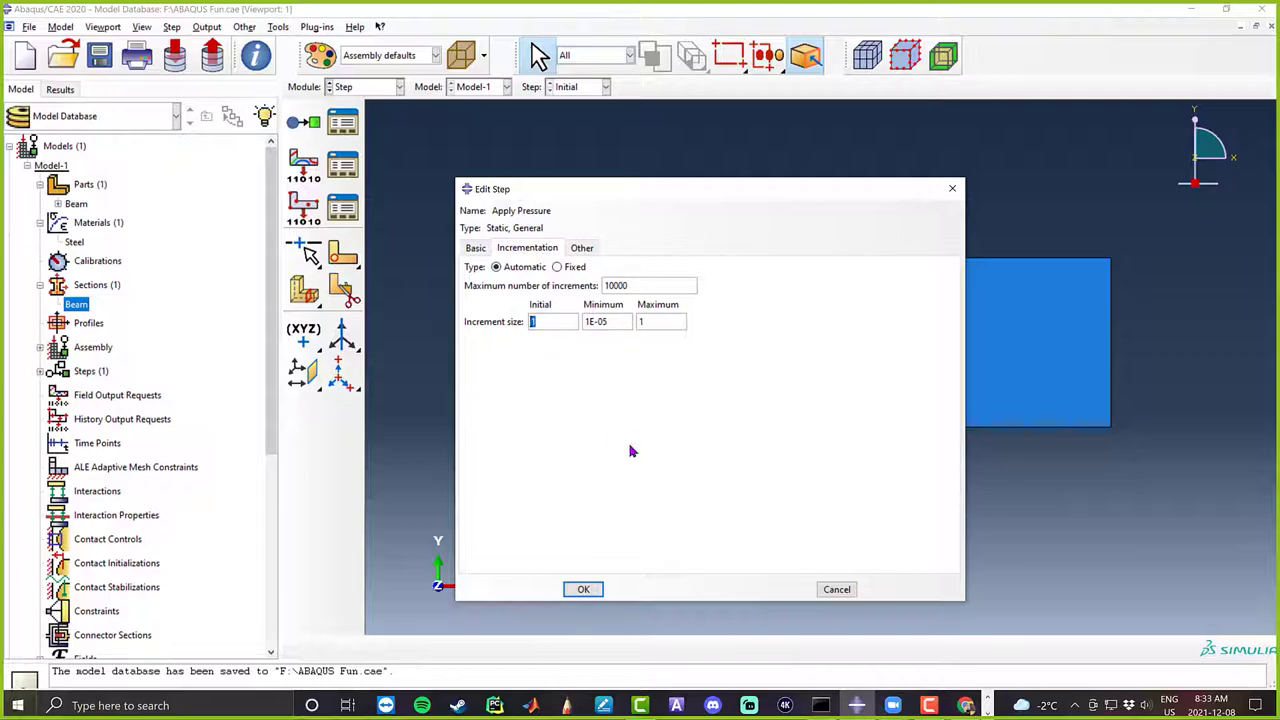
{"action": "type", "text": "0.1"}
{"action": "left_click_drag", "start_coordinate": [608, 321], "coordinate": [584, 321]}
{"action": "left_click", "coordinate": [630, 320]}
{"action": "left_click_drag", "start_coordinate": [597, 321], "coordinate": [614, 320]}
{"action": "type", "text": "05"}
{"action": "left_click", "coordinate": [586, 590]}
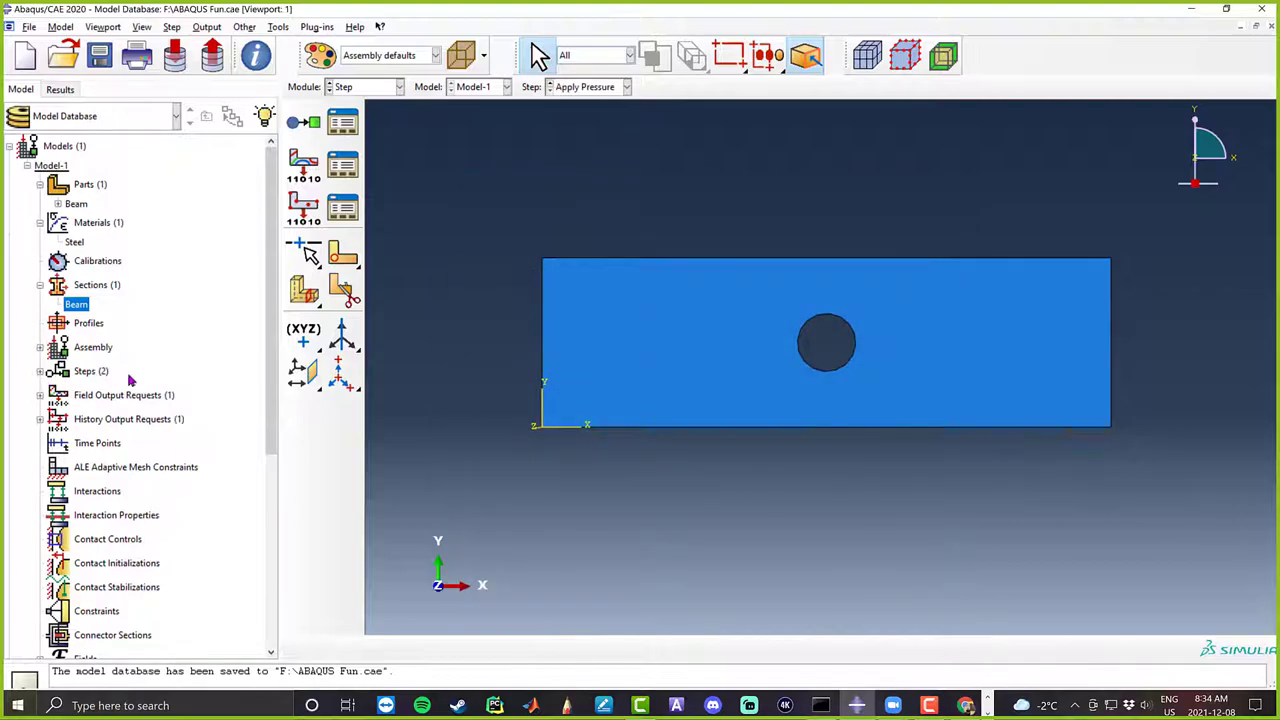
Expand the model's Steps container and review the Initial and Apply Pressure steps.
{"action": "left_click", "coordinate": [40, 371]}
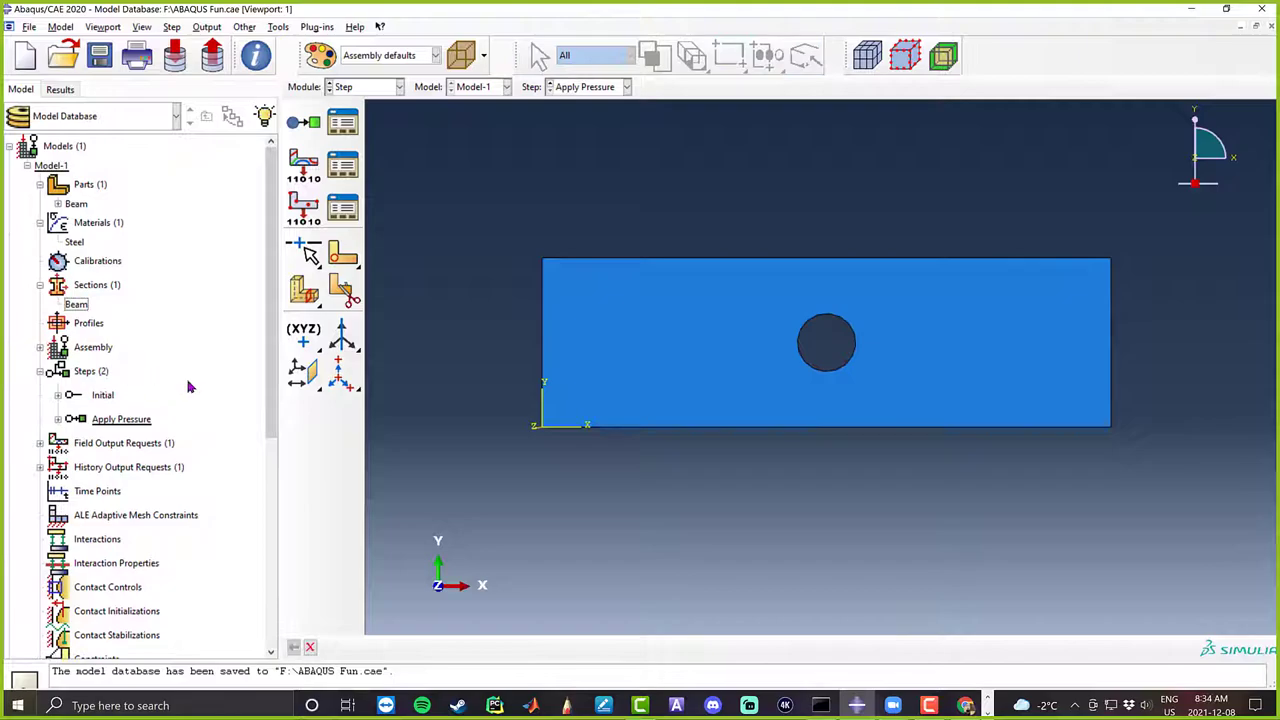
{"action": "scroll", "coordinate": [177, 360], "scroll_direction": "down", "scroll_amount": 3}
{"action": "scroll", "coordinate": [117, 272], "scroll_direction": "up", "scroll_amount": 2}
{"action": "left_click", "coordinate": [112, 274]}
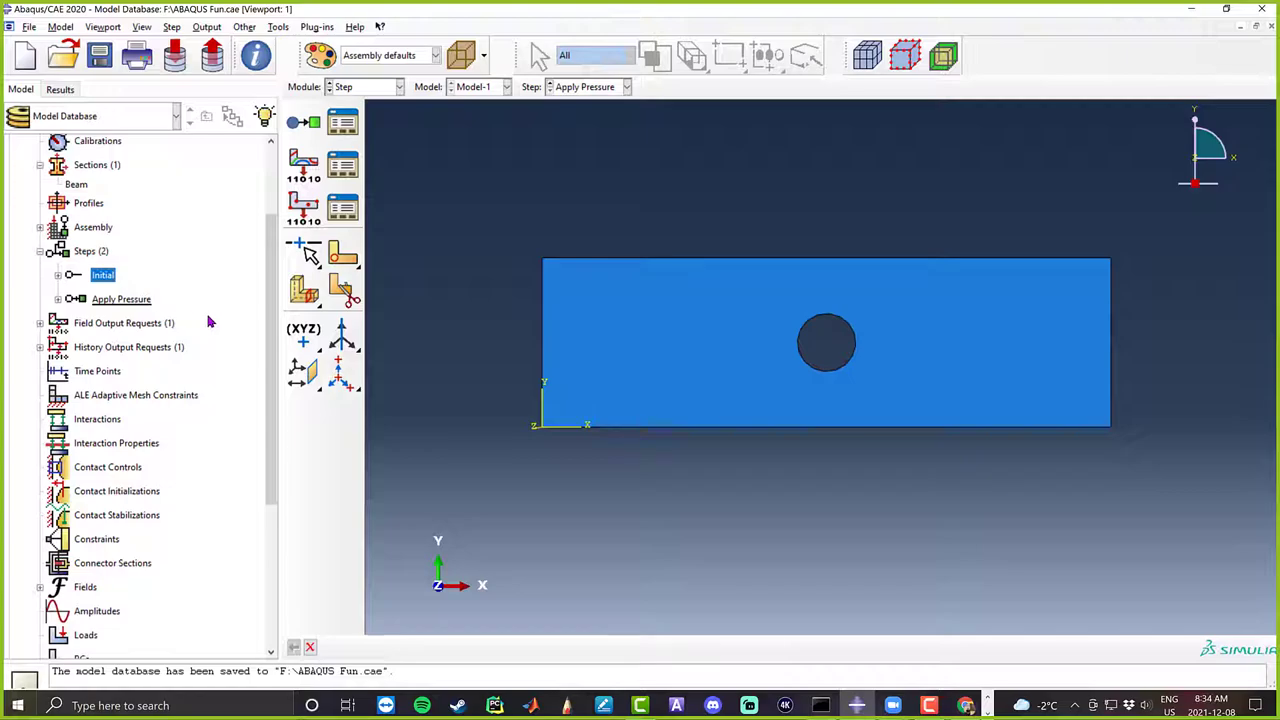
{"action": "left_click", "coordinate": [148, 300]}
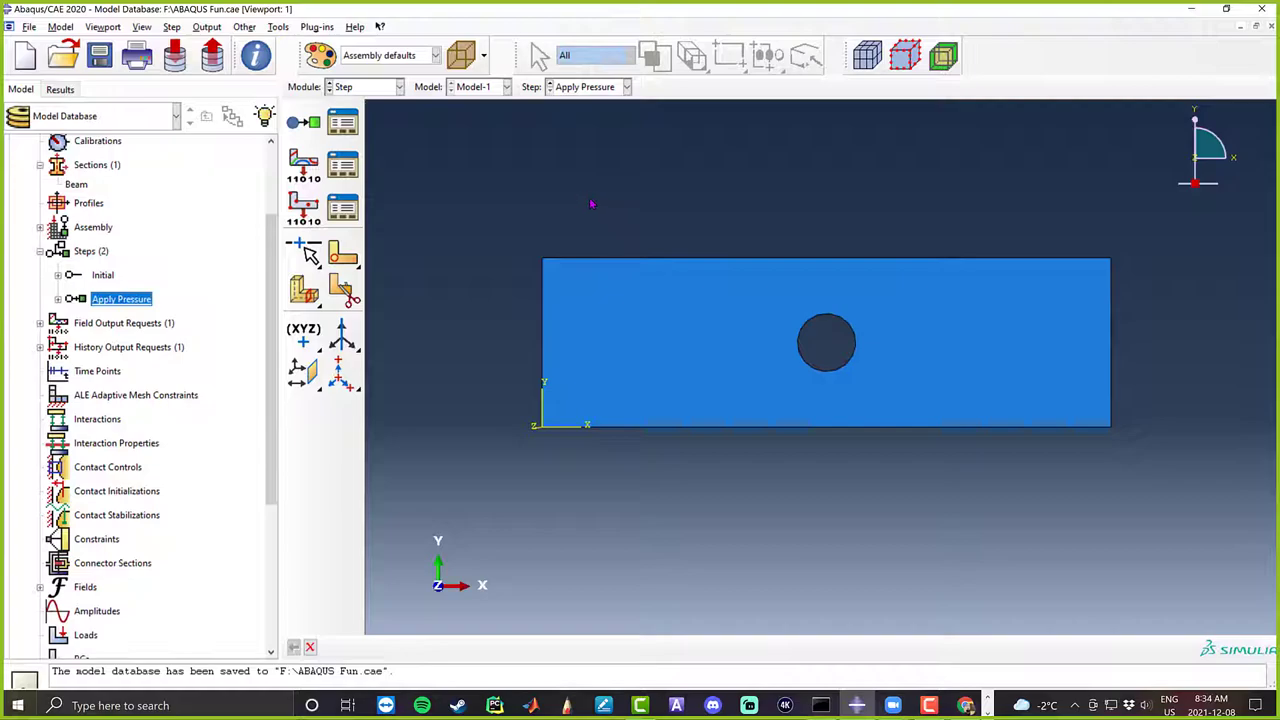
Look into the Interaction module and switch to the Load module.
{"action": "left_click", "coordinate": [385, 87]}
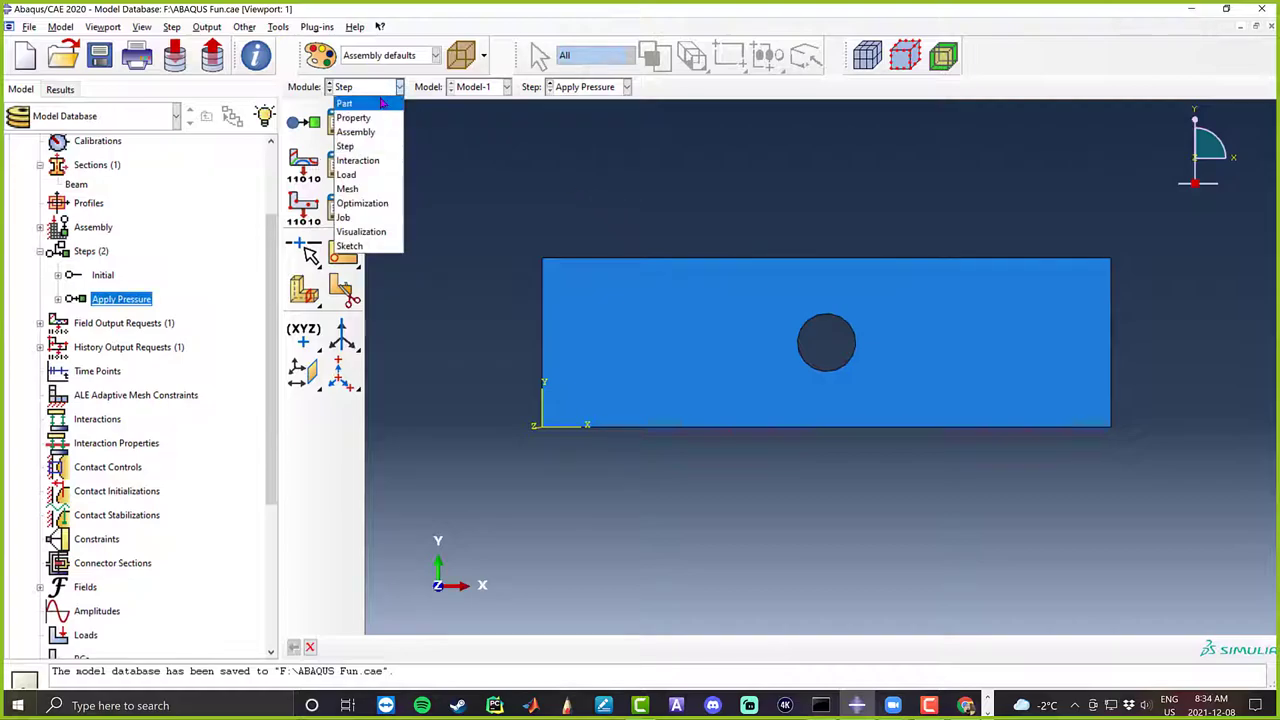
{"action": "left_click", "coordinate": [384, 163]}
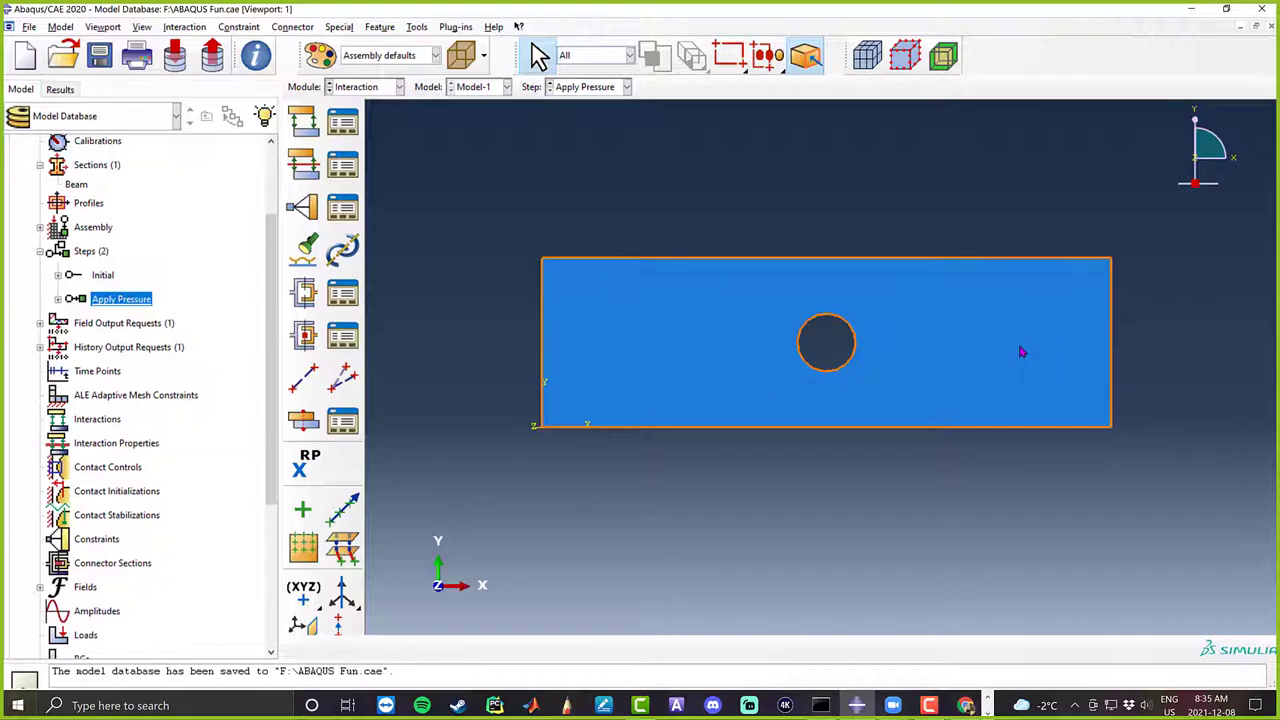
{"action": "left_click", "coordinate": [371, 90]}
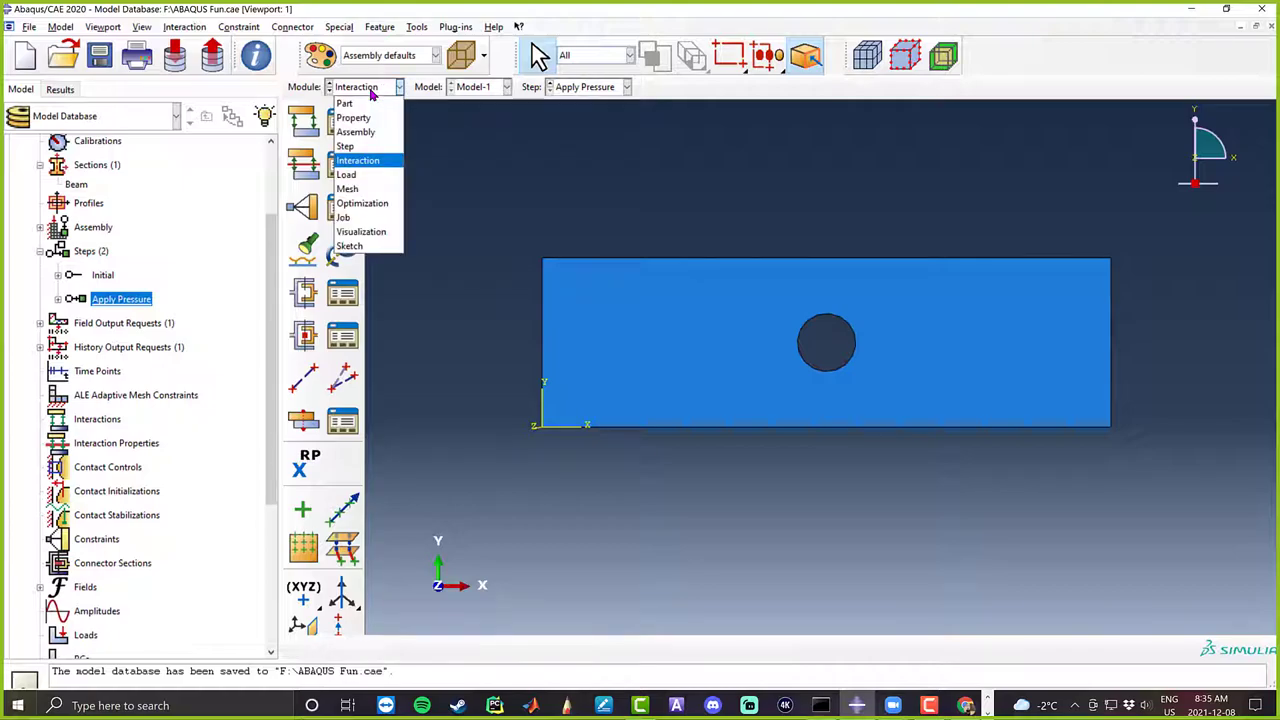
{"action": "left_click", "coordinate": [372, 175]}
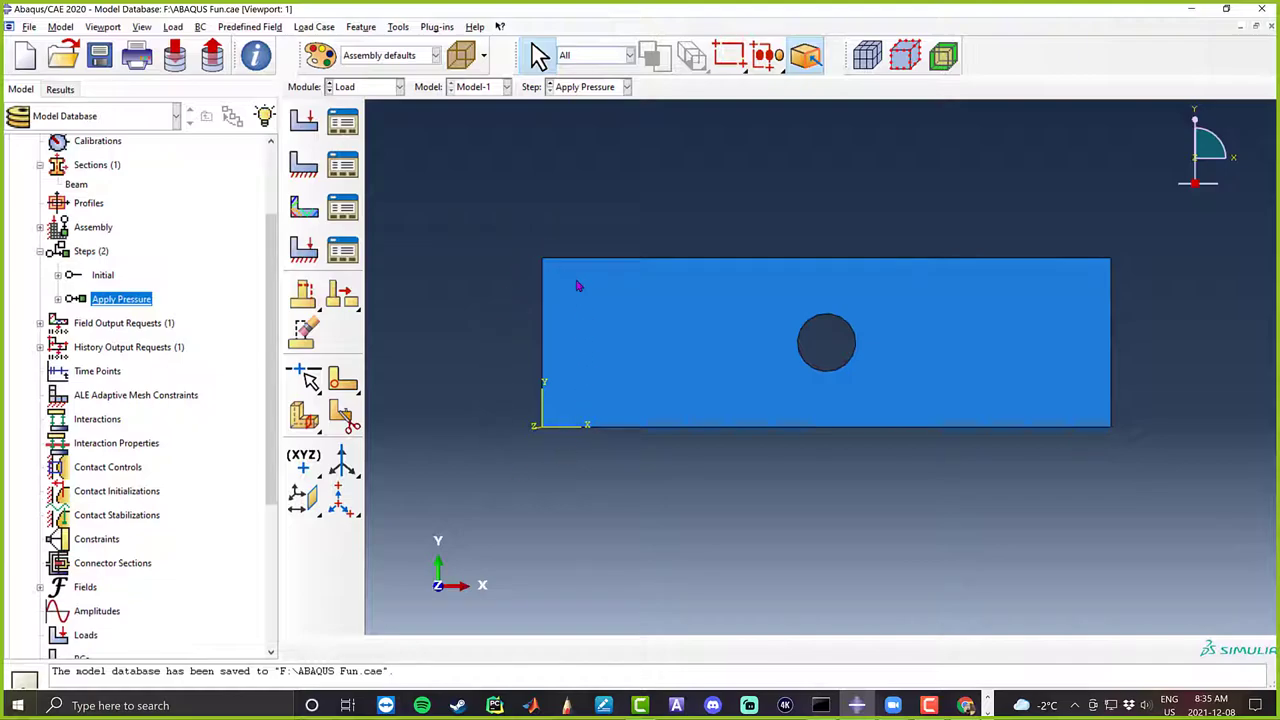
Start a mechanical Displacement/Rotation boundary condition named Fixed End in the Initial step.
{"action": "left_click", "coordinate": [302, 167]}
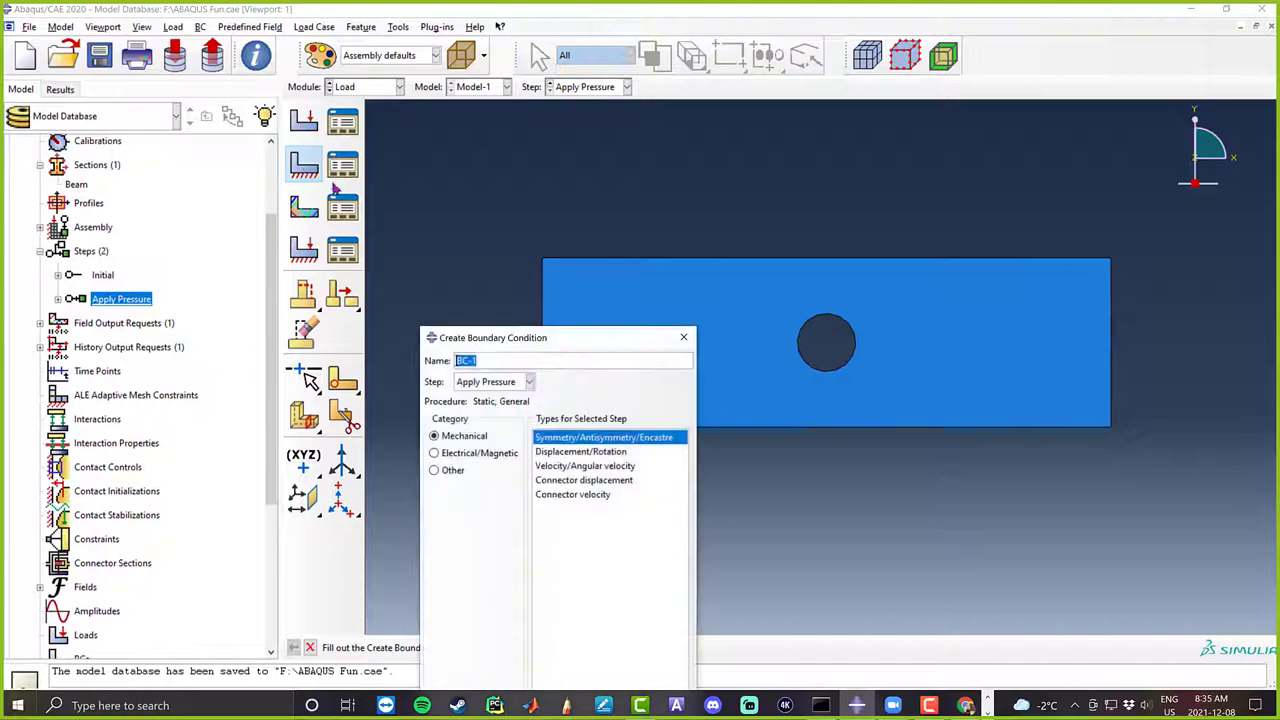
{"action": "left_click_drag", "start_coordinate": [506, 333], "coordinate": [554, 128]}
{"action": "left_click", "coordinate": [576, 177]}
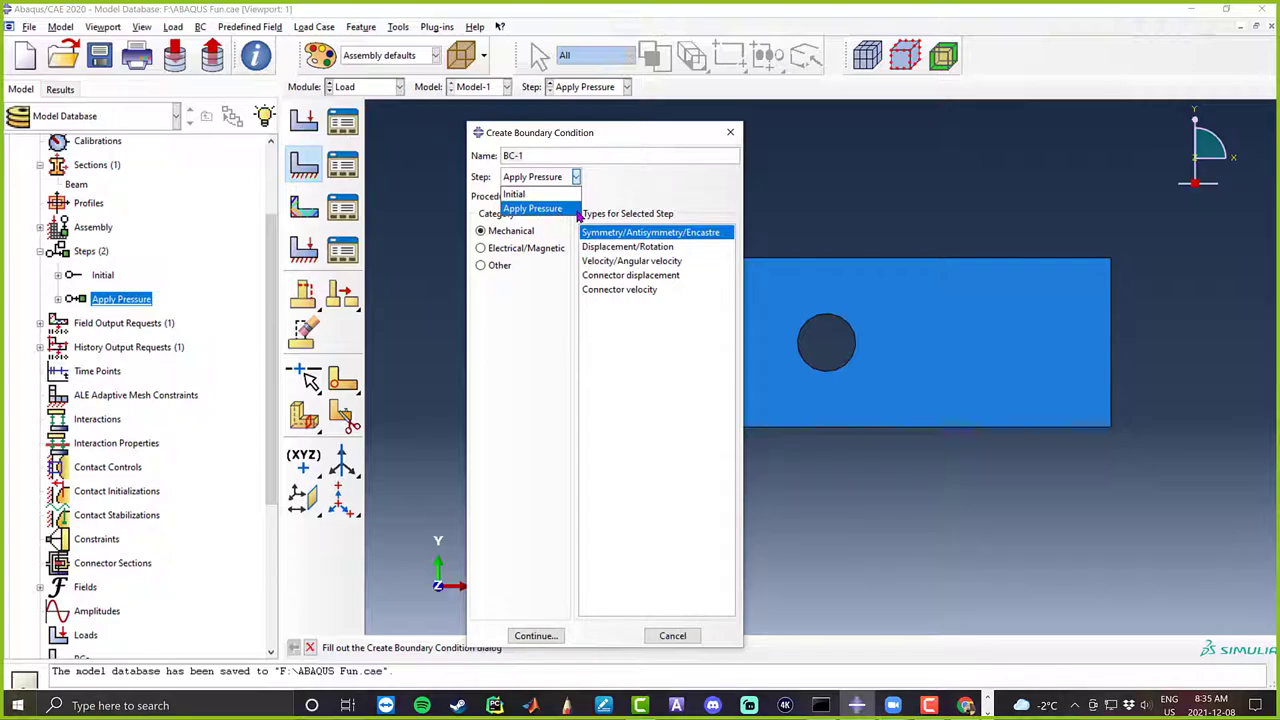
{"action": "left_click", "coordinate": [549, 195]}
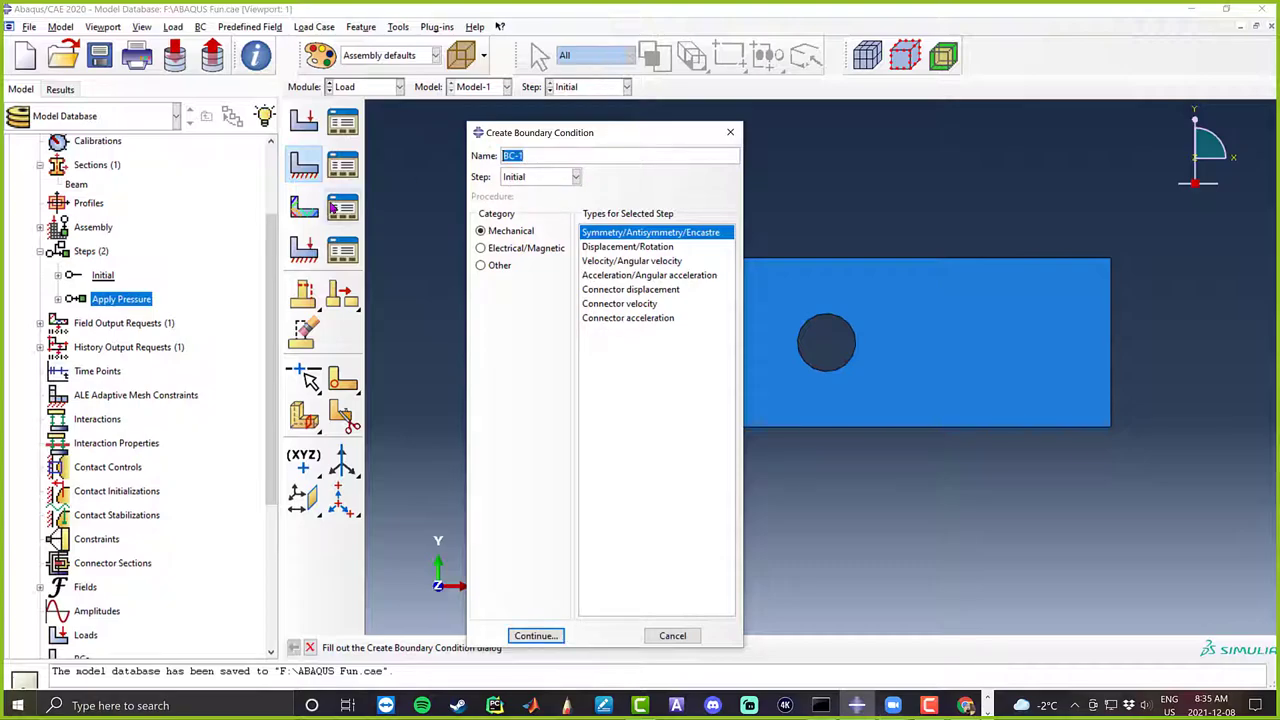
{"action": "type", "text": "Fixed End"}
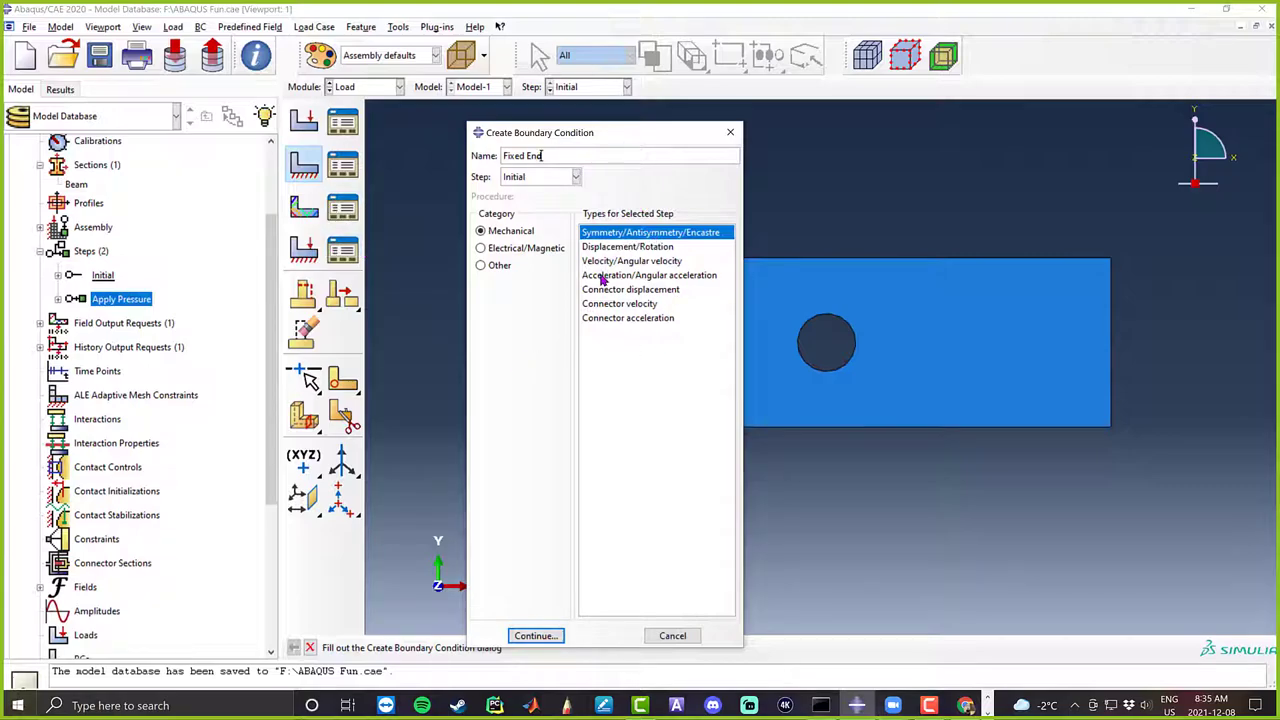
{"action": "left_click", "coordinate": [668, 246]}
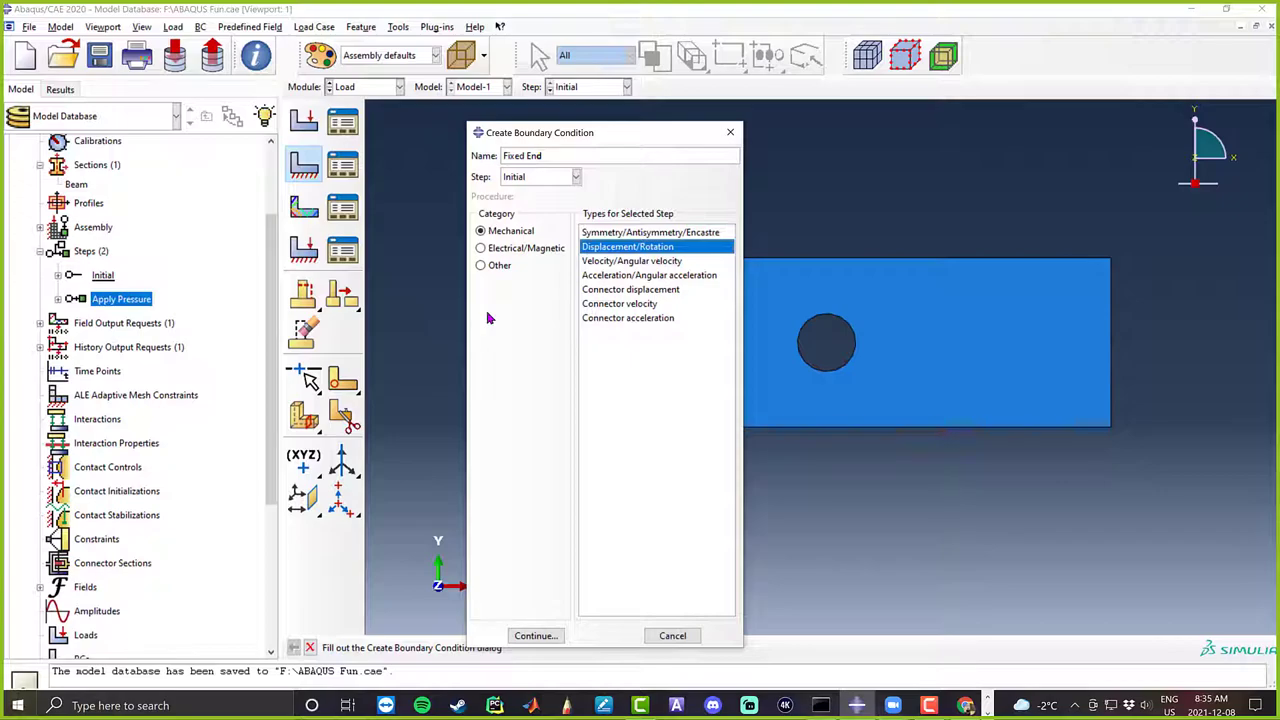
{"action": "left_click", "coordinate": [536, 635]}
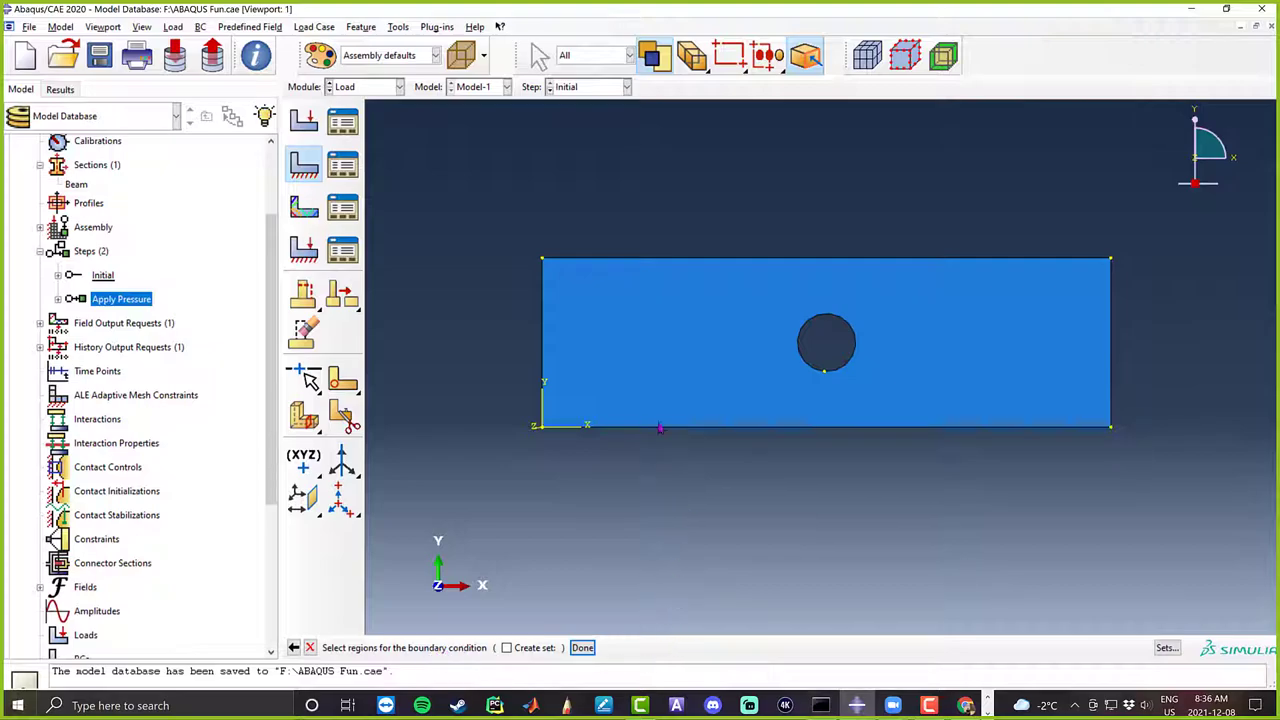
Assign the Fixed End condition to the beam's left edge and constrain U1, U2 and UR3.
{"action": "left_click", "coordinate": [544, 332]}
{"action": "left_click", "coordinate": [582, 648]}
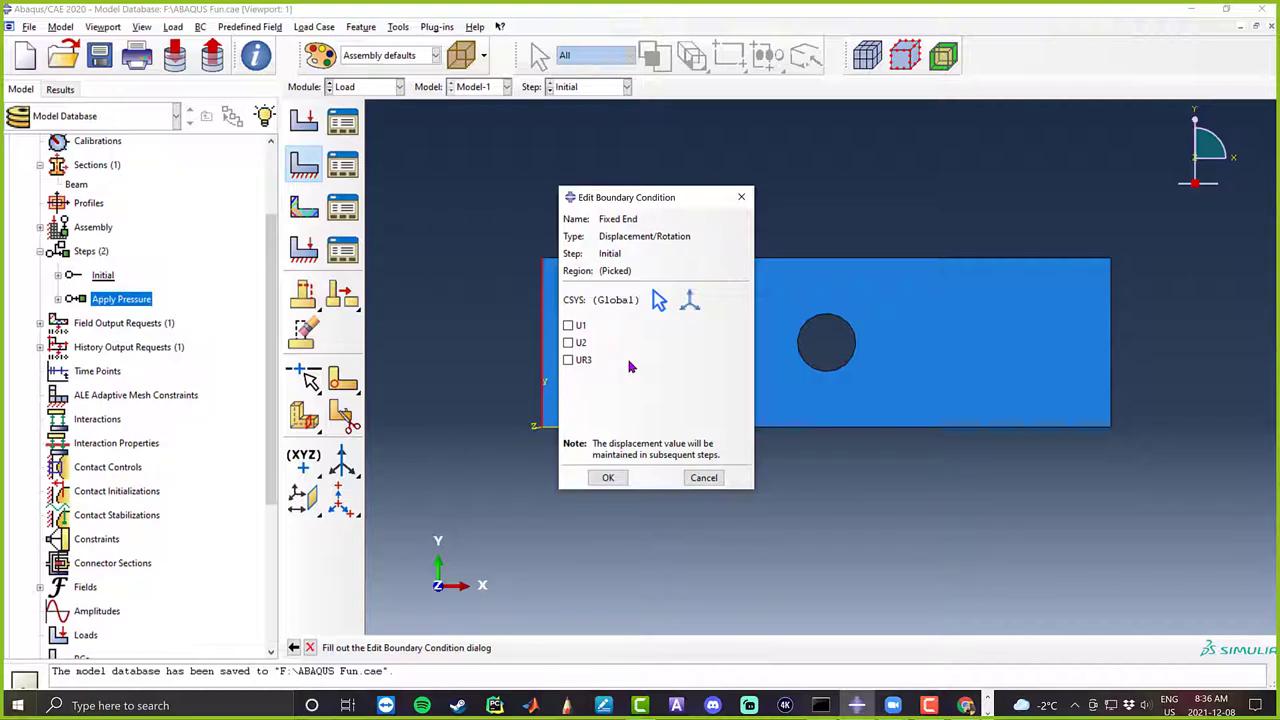
{"action": "left_click_drag", "start_coordinate": [662, 206], "coordinate": [850, 232]}
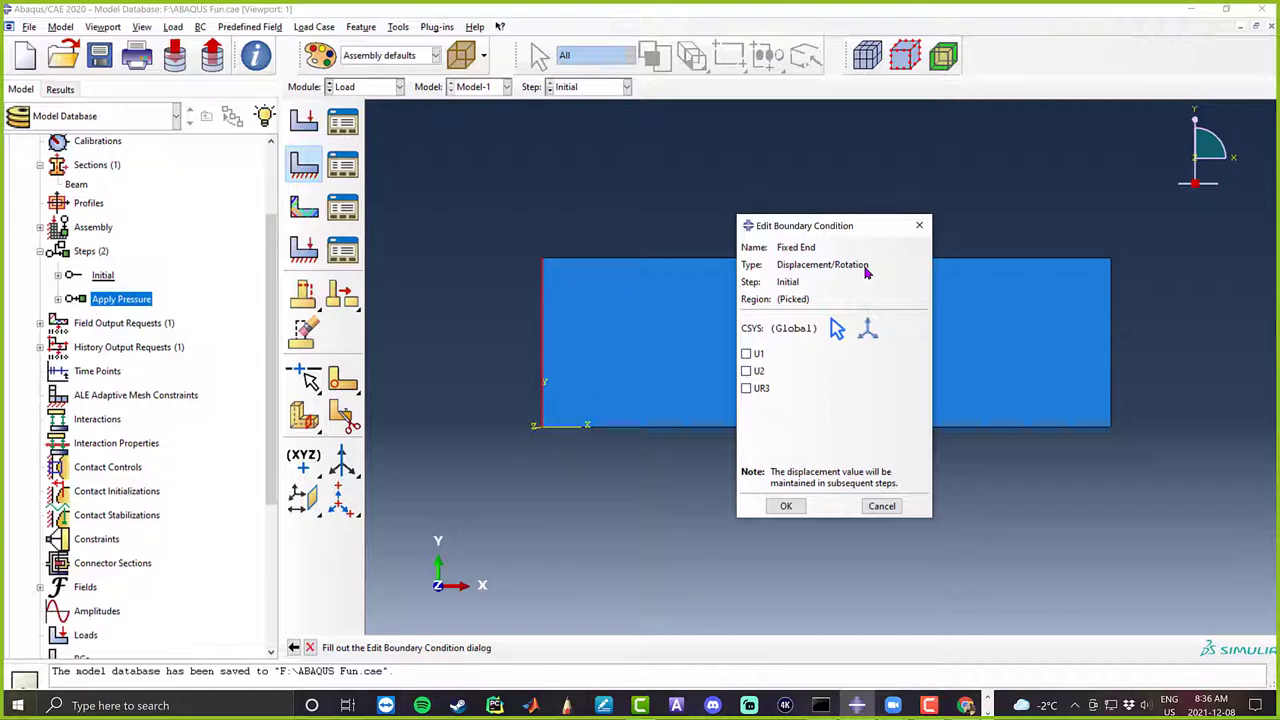
{"action": "left_click", "coordinate": [746, 353]}
{"action": "left_click", "coordinate": [746, 371]}
{"action": "left_click", "coordinate": [758, 388]}
{"action": "left_click", "coordinate": [789, 505]}
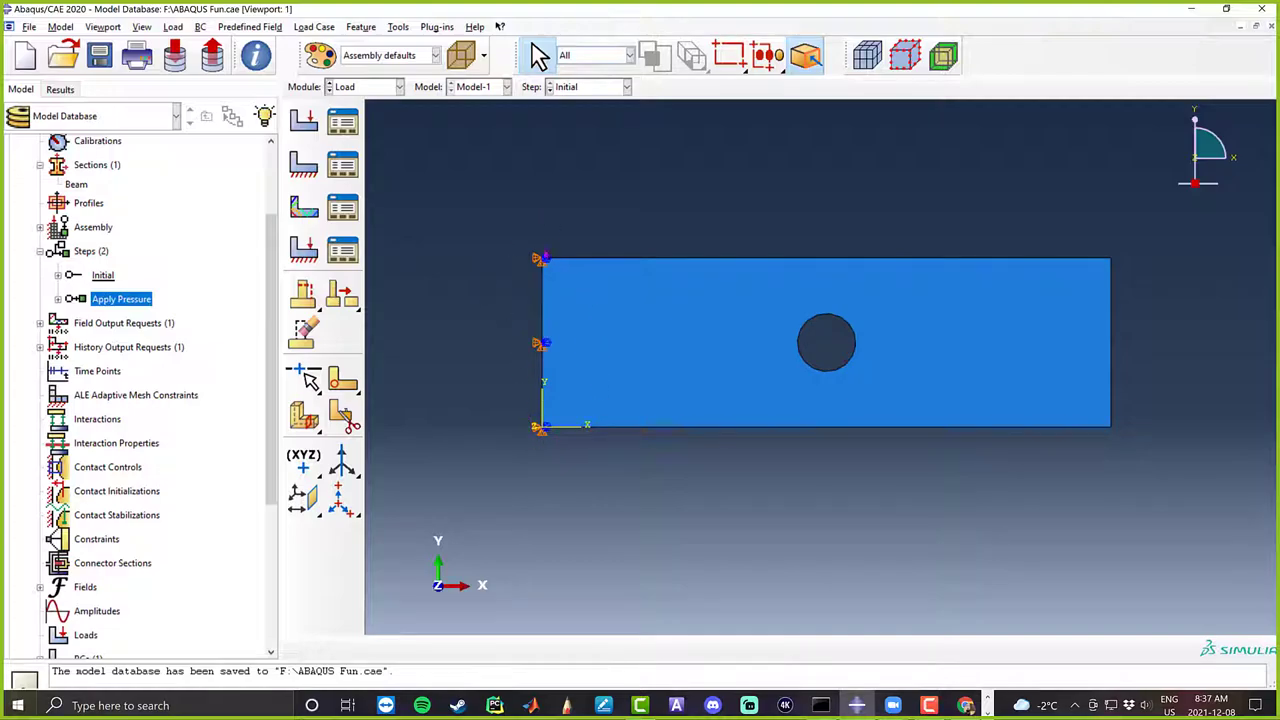
{"action": "left_click", "coordinate": [543, 277]}
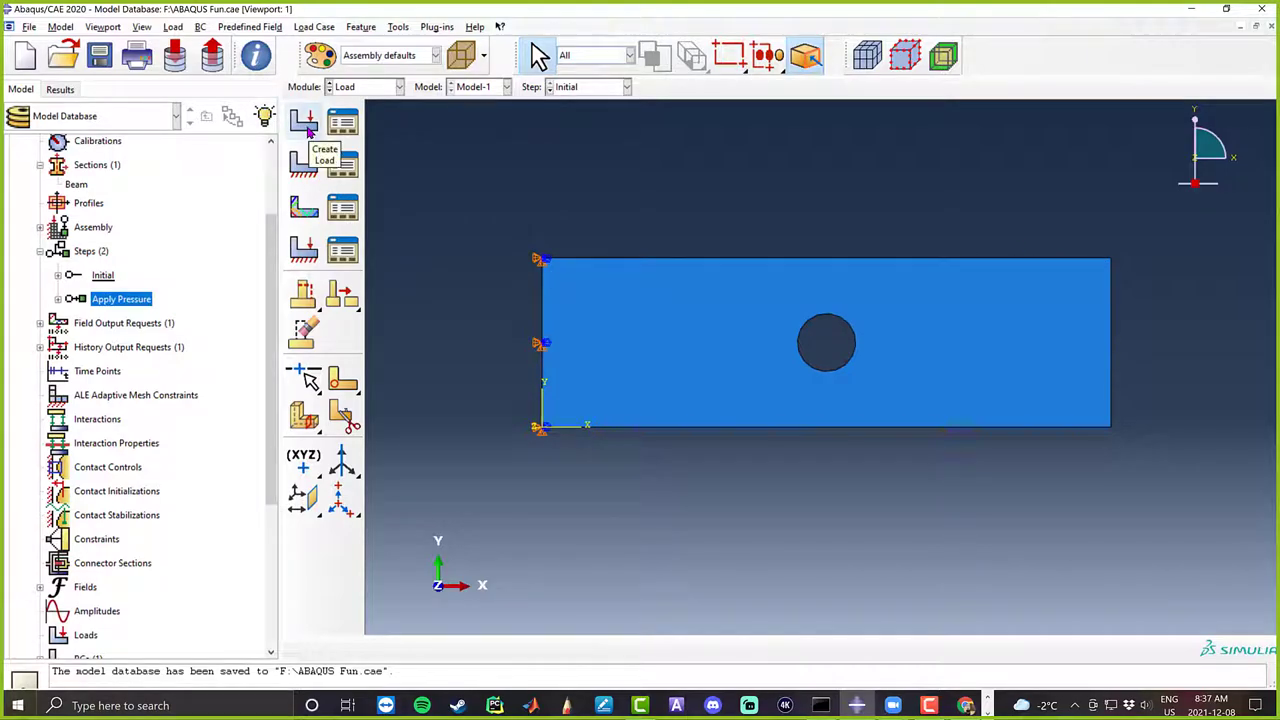
Start a new load named Pressure in the Apply Pressure step.
{"action": "left_click", "coordinate": [304, 128]}
{"action": "left_click", "coordinate": [304, 122]}
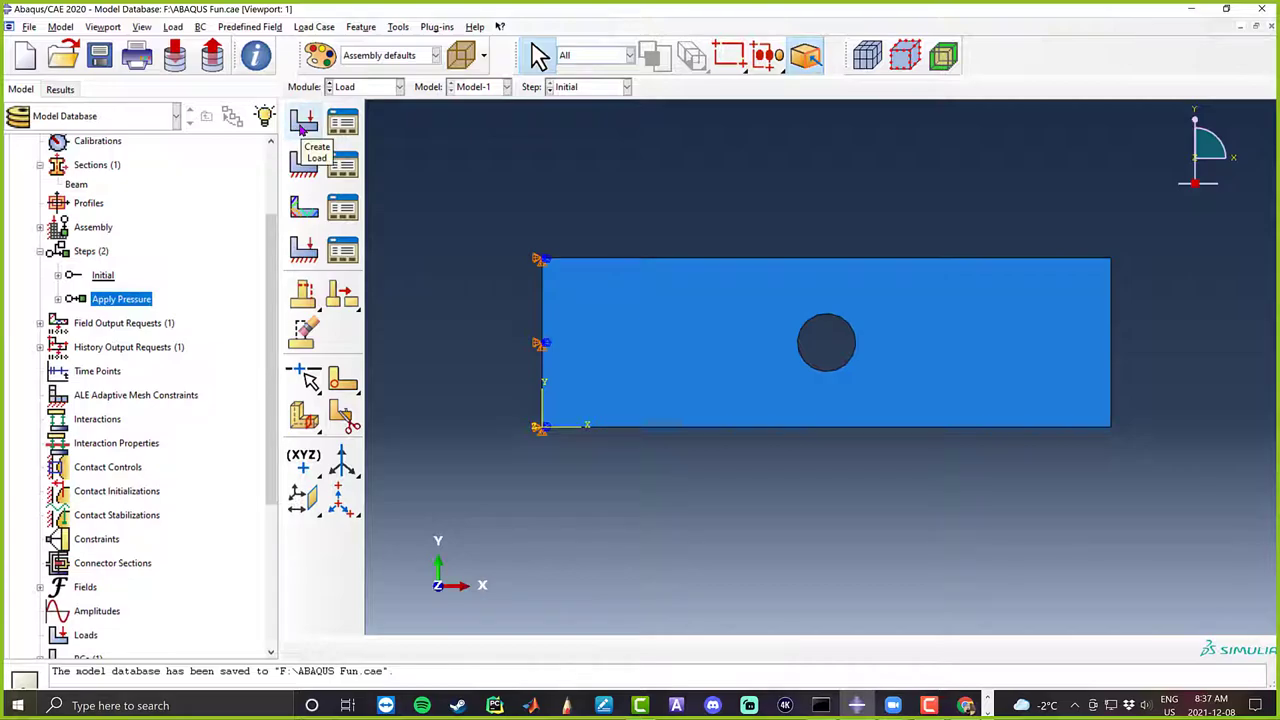
{"action": "left_click_drag", "start_coordinate": [886, 286], "coordinate": [732, 136]}
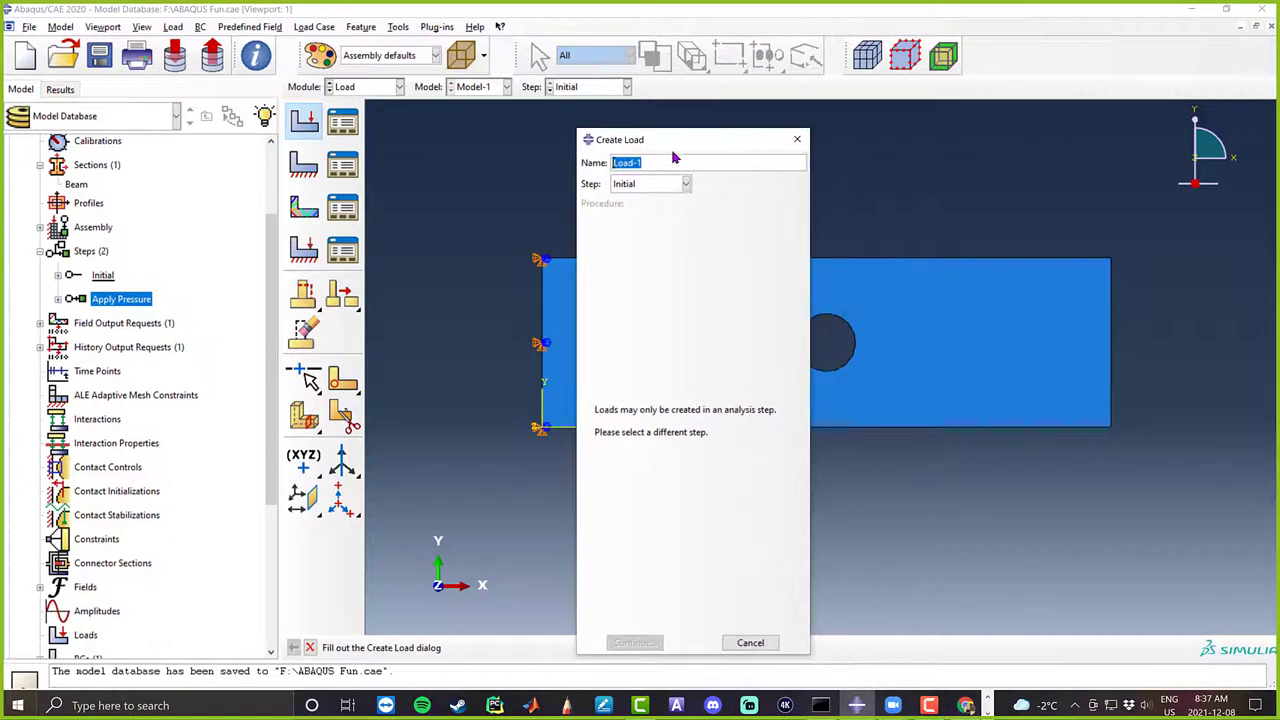
{"action": "type", "text": "Pressure"}
{"action": "left_click_drag", "start_coordinate": [718, 137], "coordinate": [859, 188]}
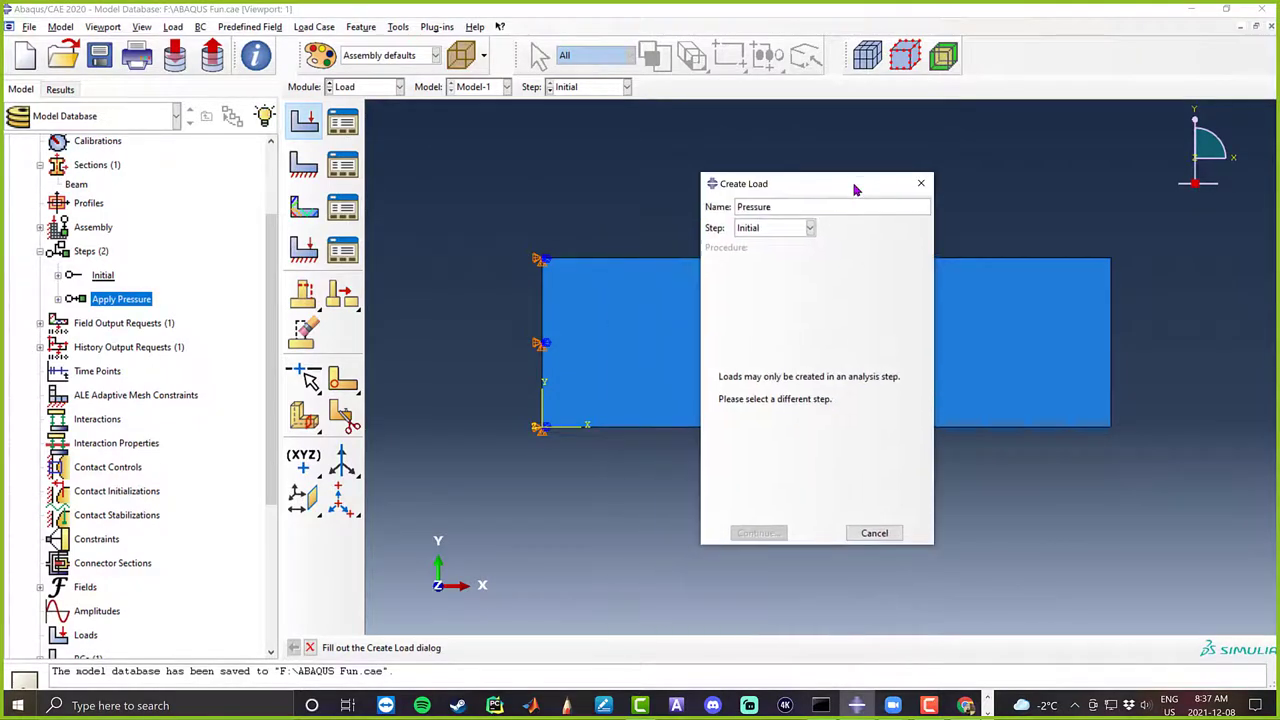
{"action": "left_click", "coordinate": [795, 230]}
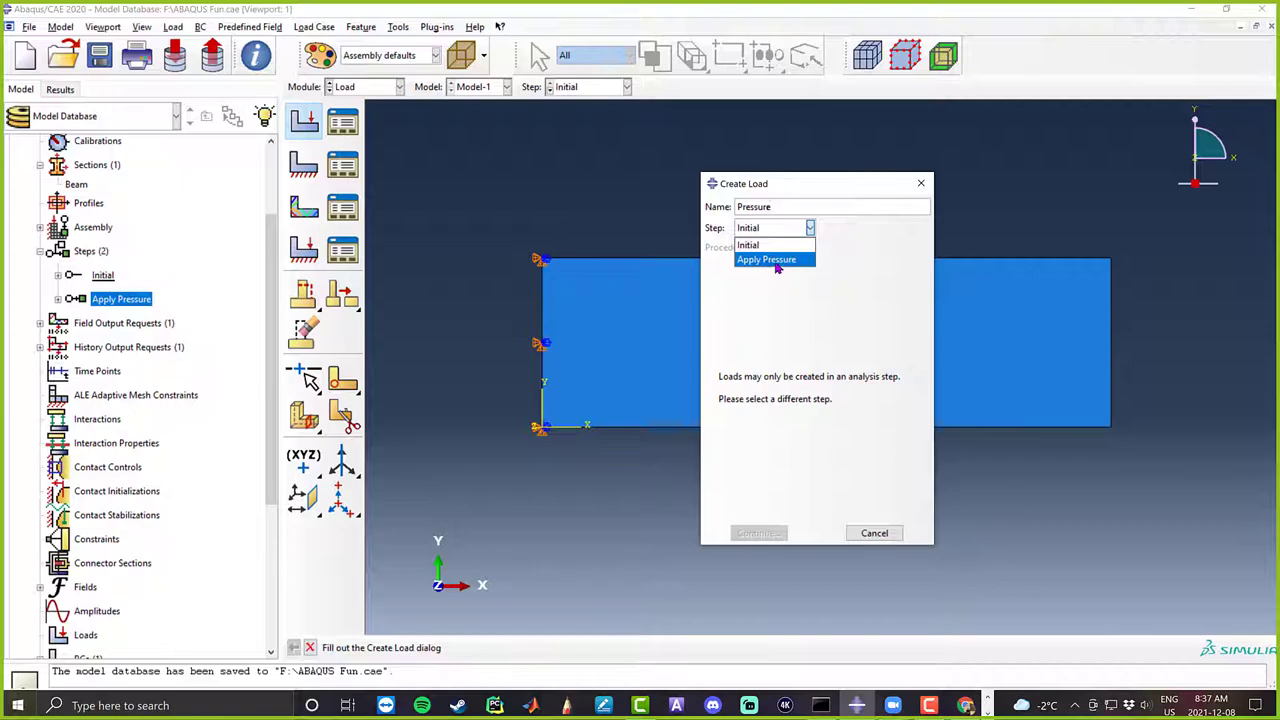
{"action": "left_click", "coordinate": [783, 261]}
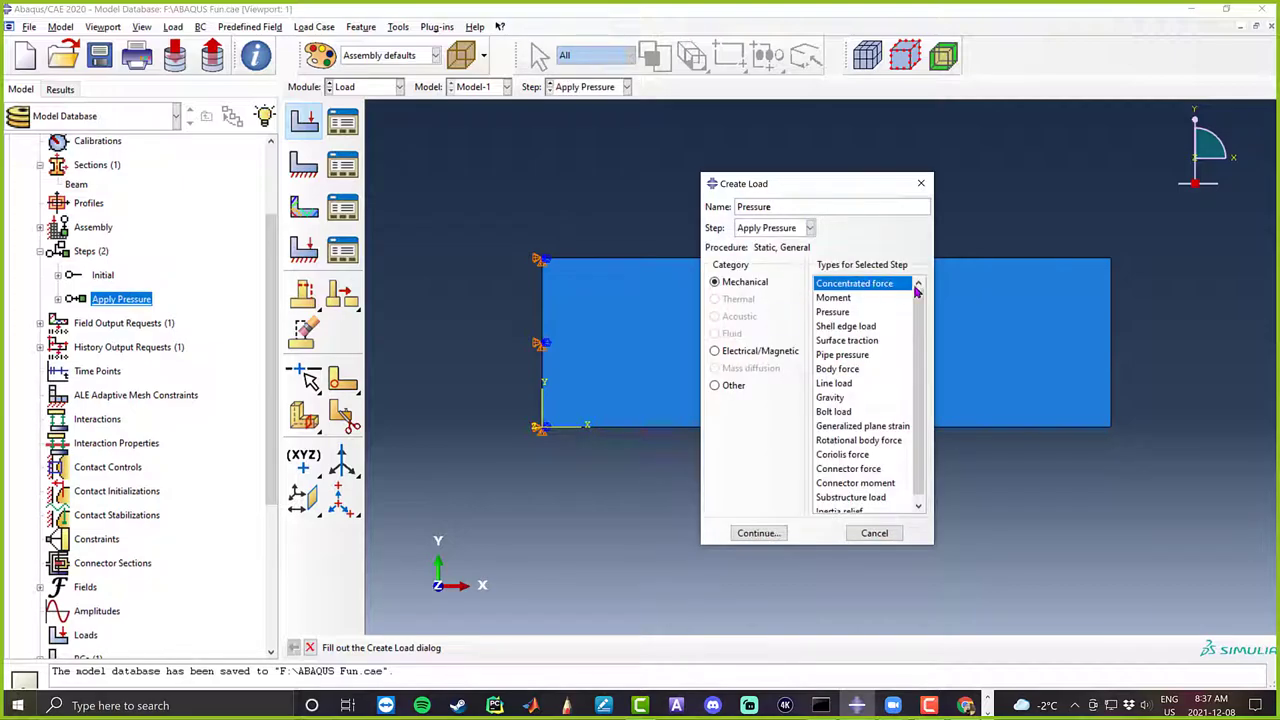
Browse the mechanical load types, including Moment, Surface traction, Body force and Gravity, and choose Pressure for the load.
{"action": "scroll", "coordinate": [845, 465], "scroll_direction": "down", "scroll_amount": 1}
{"action": "scroll", "coordinate": [845, 468], "scroll_direction": "up", "scroll_amount": 1}
{"action": "left_click", "coordinate": [850, 298]}
{"action": "left_click", "coordinate": [870, 312]}
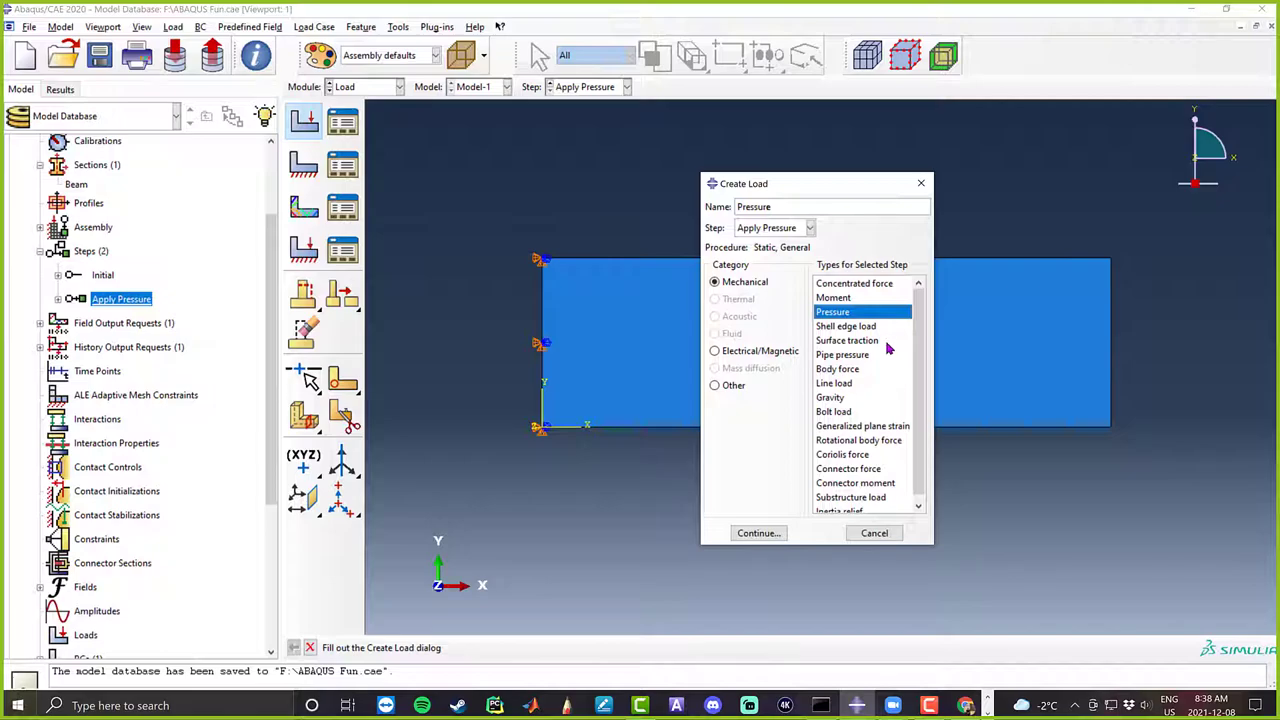
{"action": "left_click", "coordinate": [888, 342]}
{"action": "left_click", "coordinate": [884, 369]}
{"action": "left_click", "coordinate": [878, 401]}
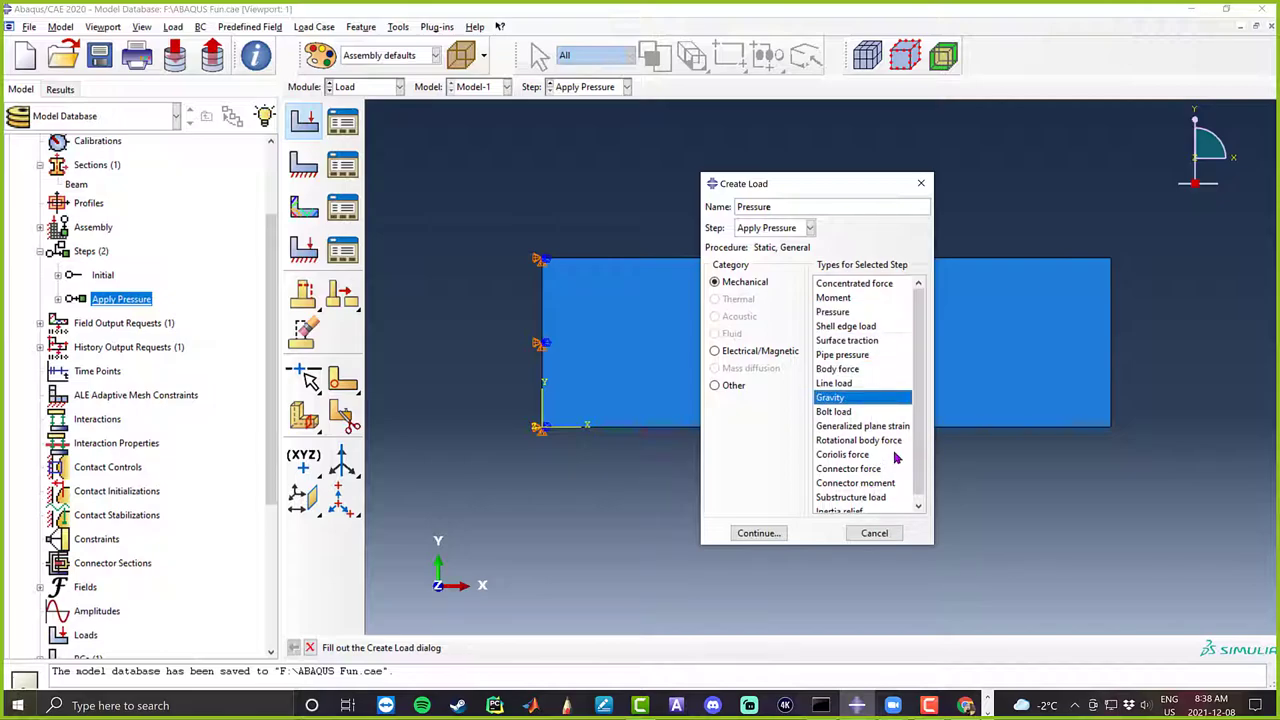
{"action": "left_click", "coordinate": [849, 316]}
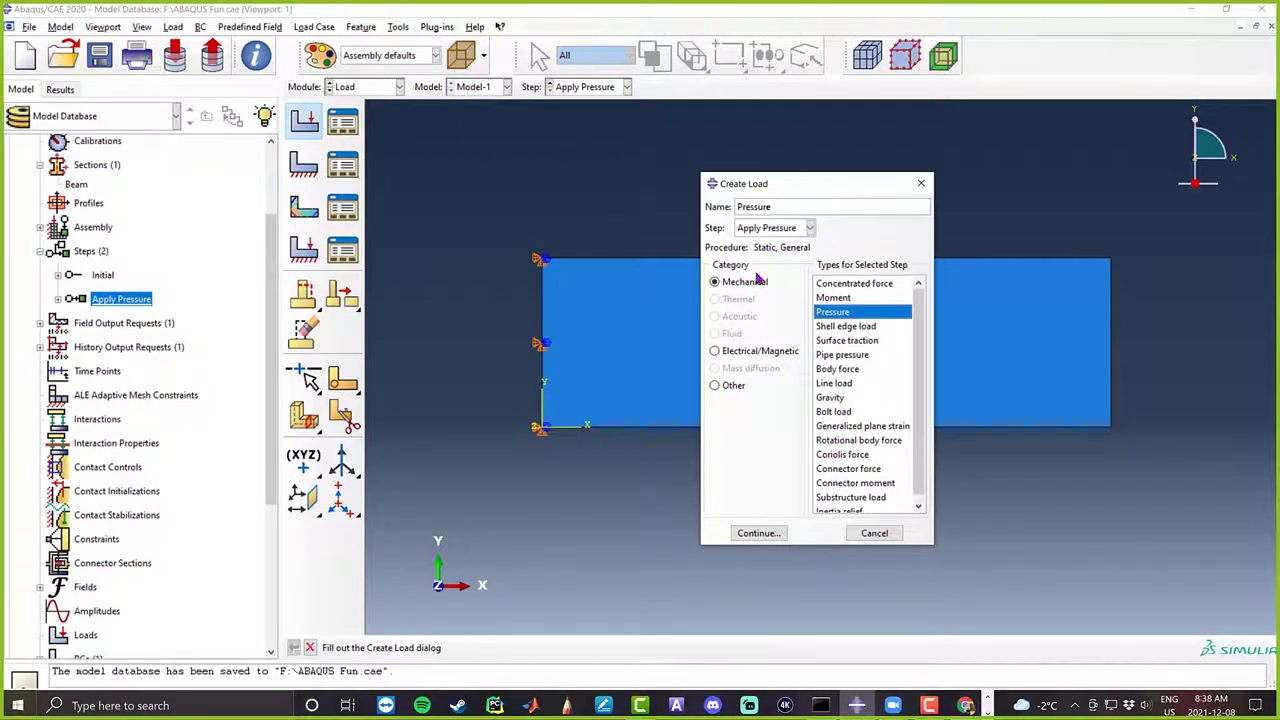
{"action": "left_click", "coordinate": [763, 534]}
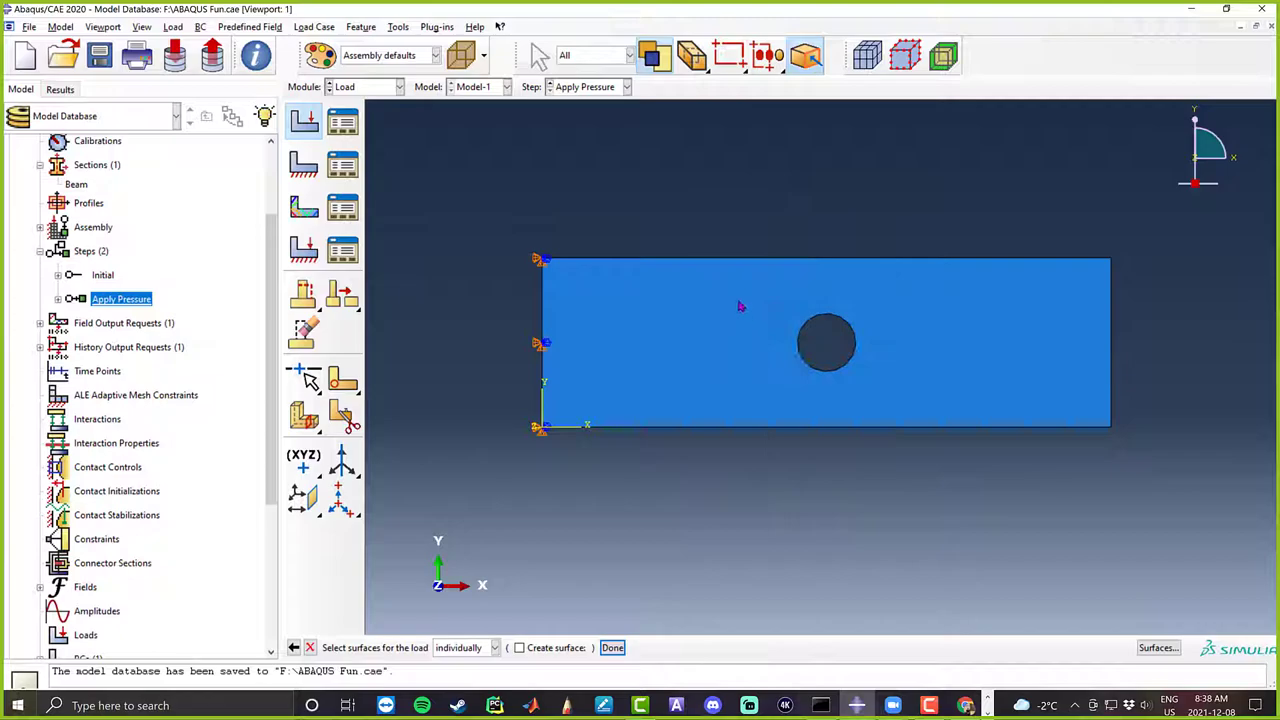
Apply the uniform pressure to the beam's top edge with a magnitude of 100 and Ramp amplitude.
{"action": "left_click", "coordinate": [722, 261]}
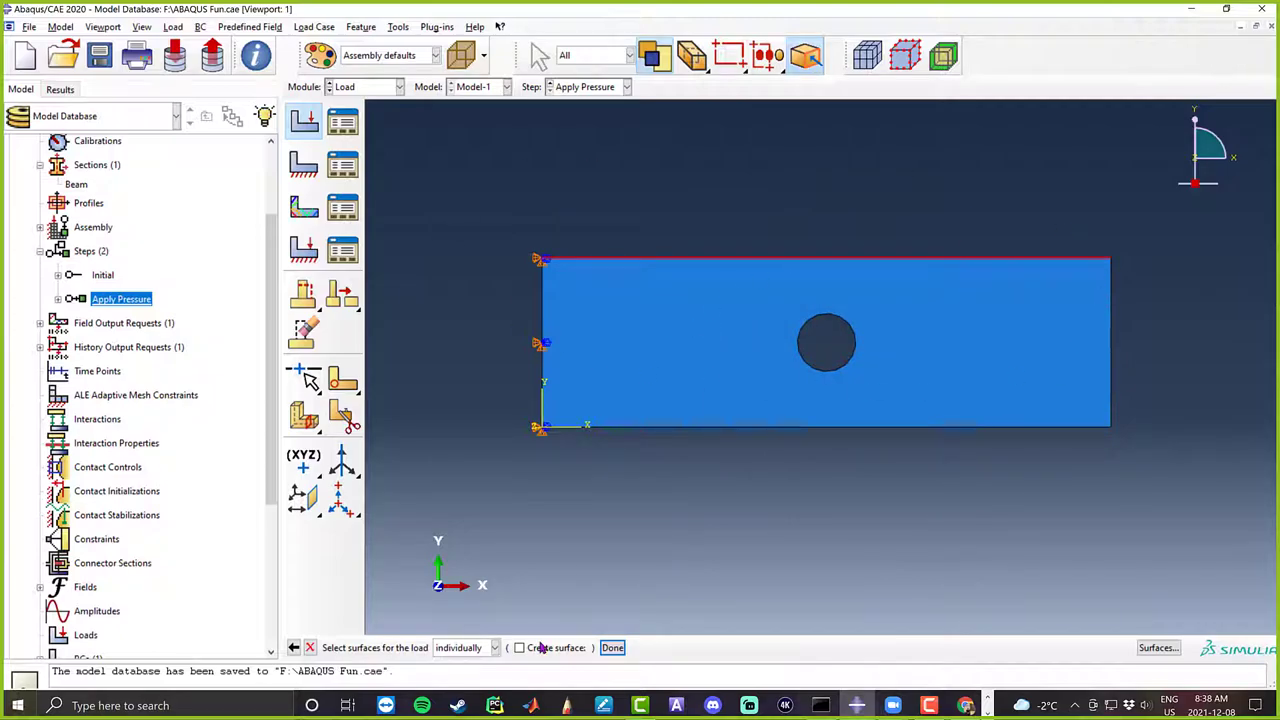
{"action": "left_click", "coordinate": [612, 648]}
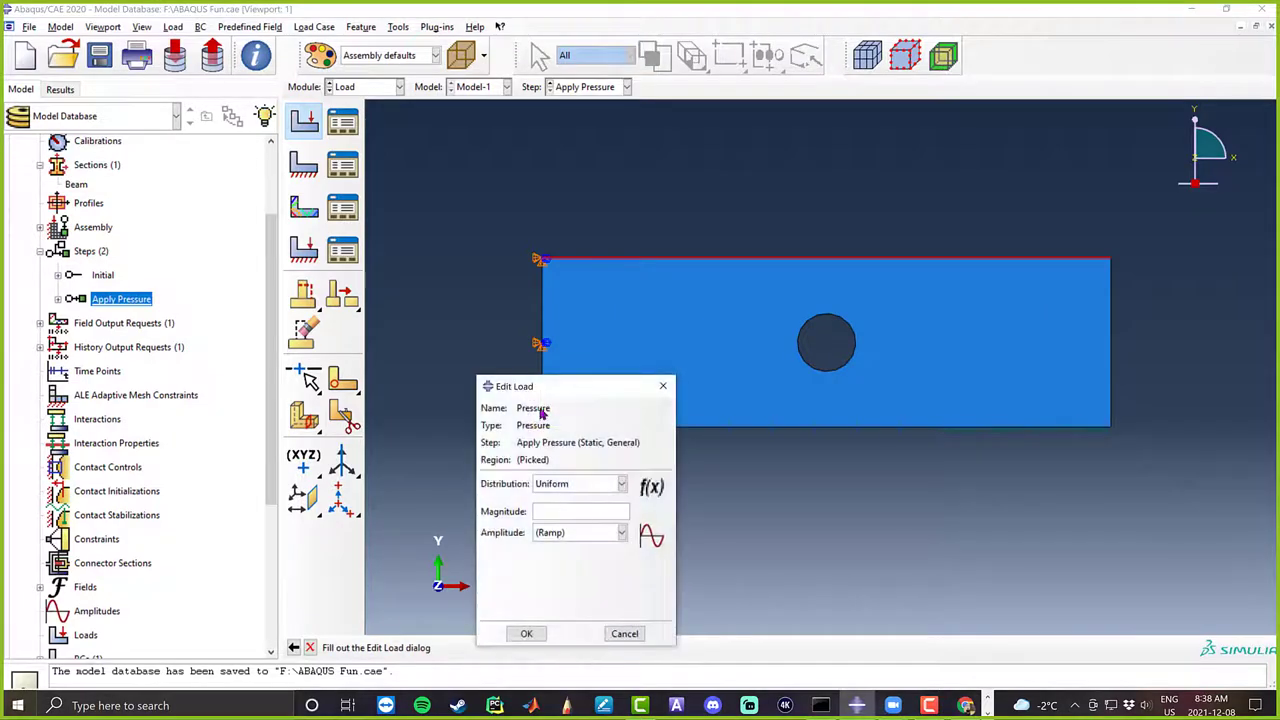
{"action": "left_click_drag", "start_coordinate": [546, 388], "coordinate": [798, 243]}
{"action": "left_click", "coordinate": [814, 364]}
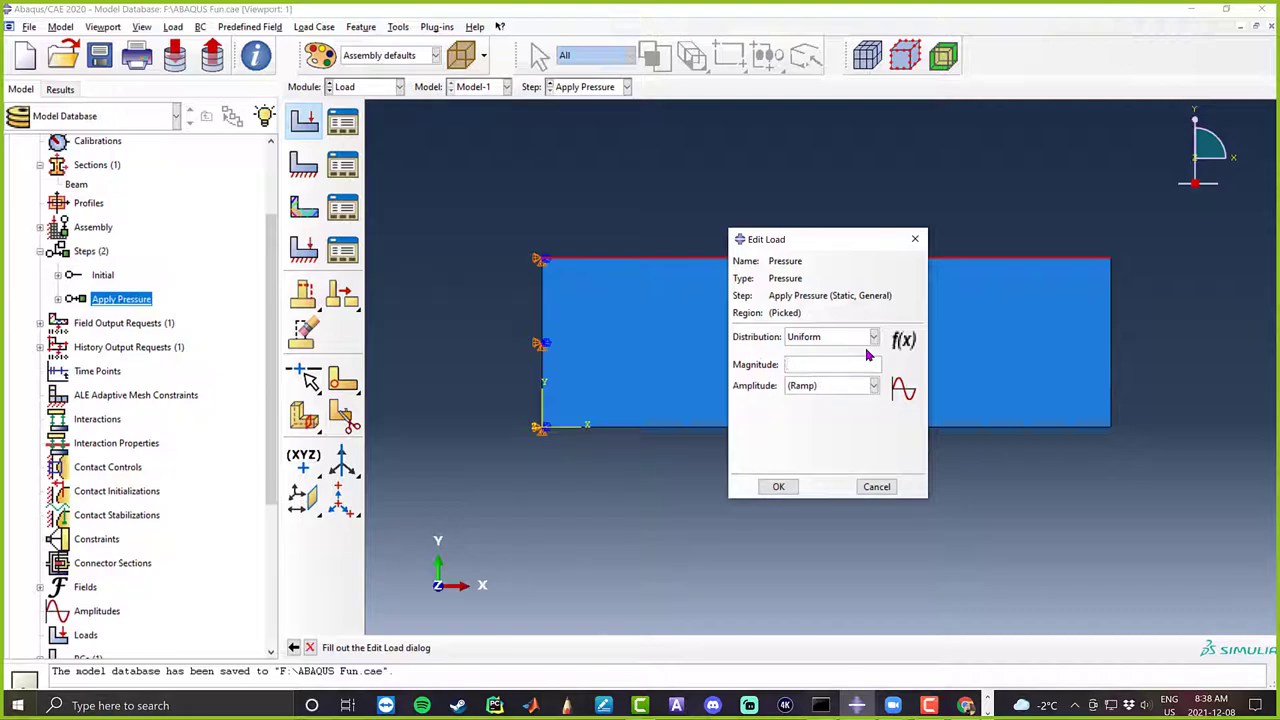
{"action": "type", "text": "100"}
{"action": "left_click", "coordinate": [778, 486]}
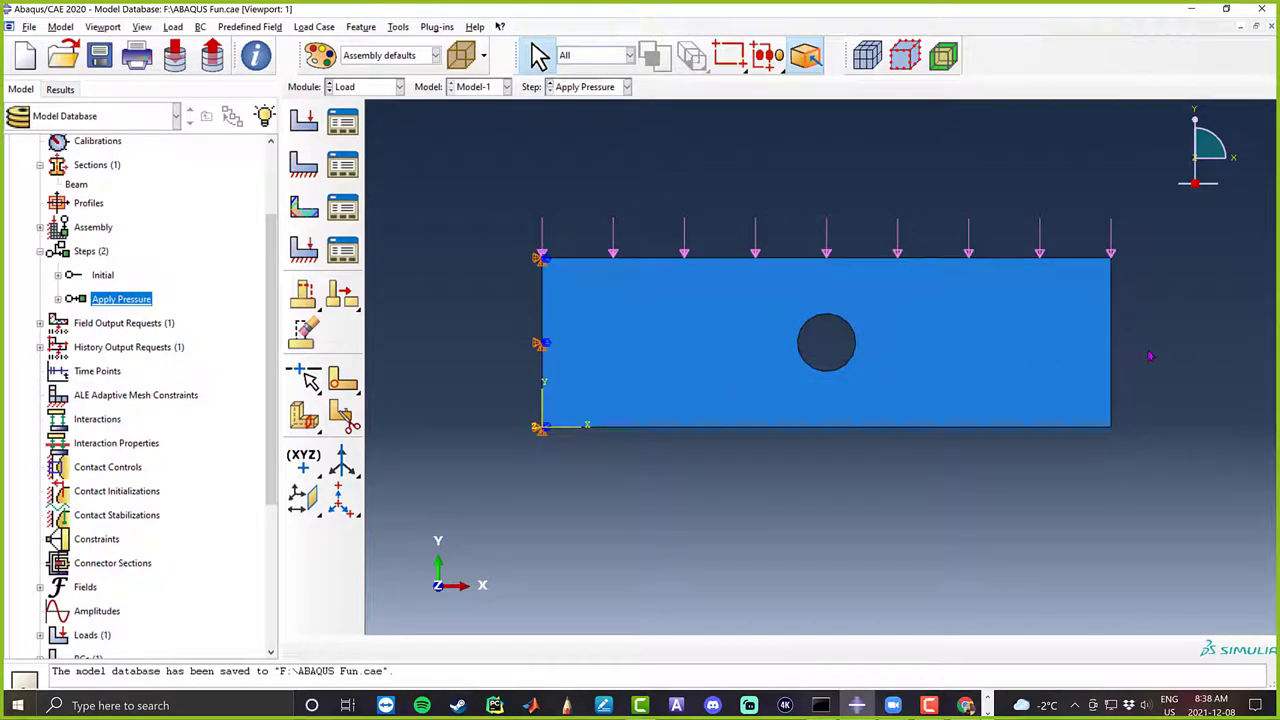
{"action": "left_click", "coordinate": [890, 370]}
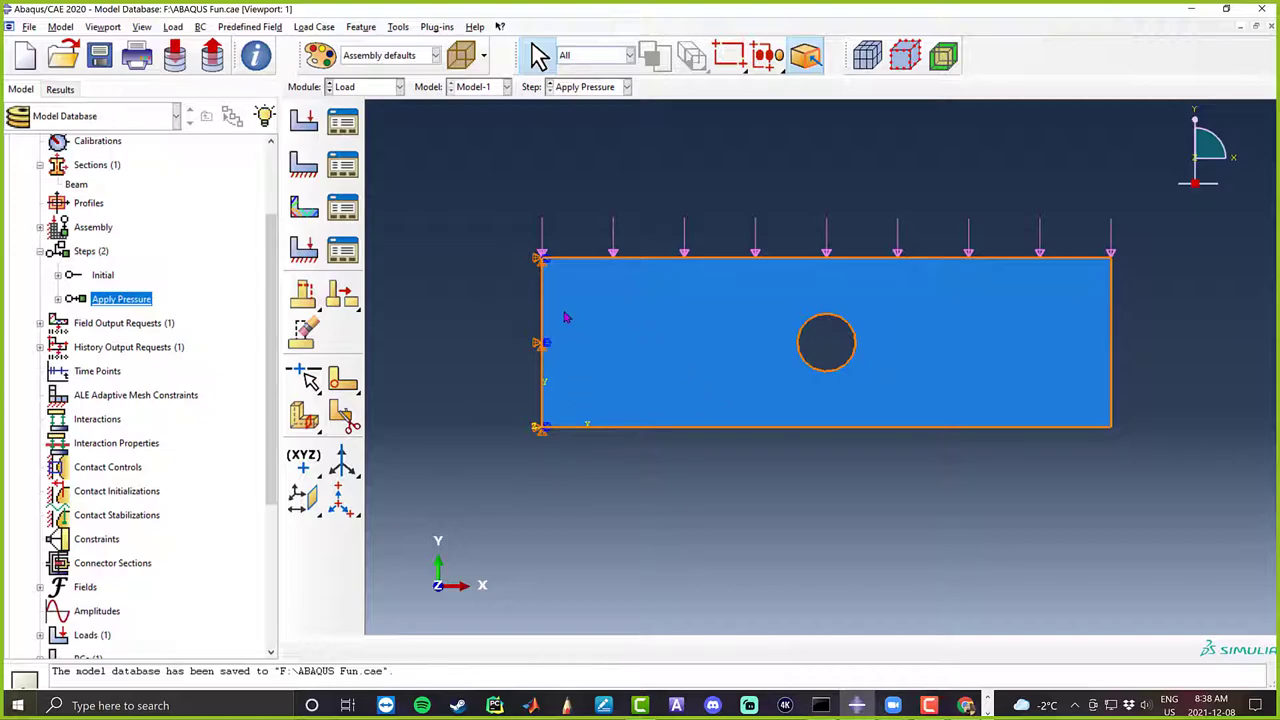
{"action": "left_click", "coordinate": [553, 464]}
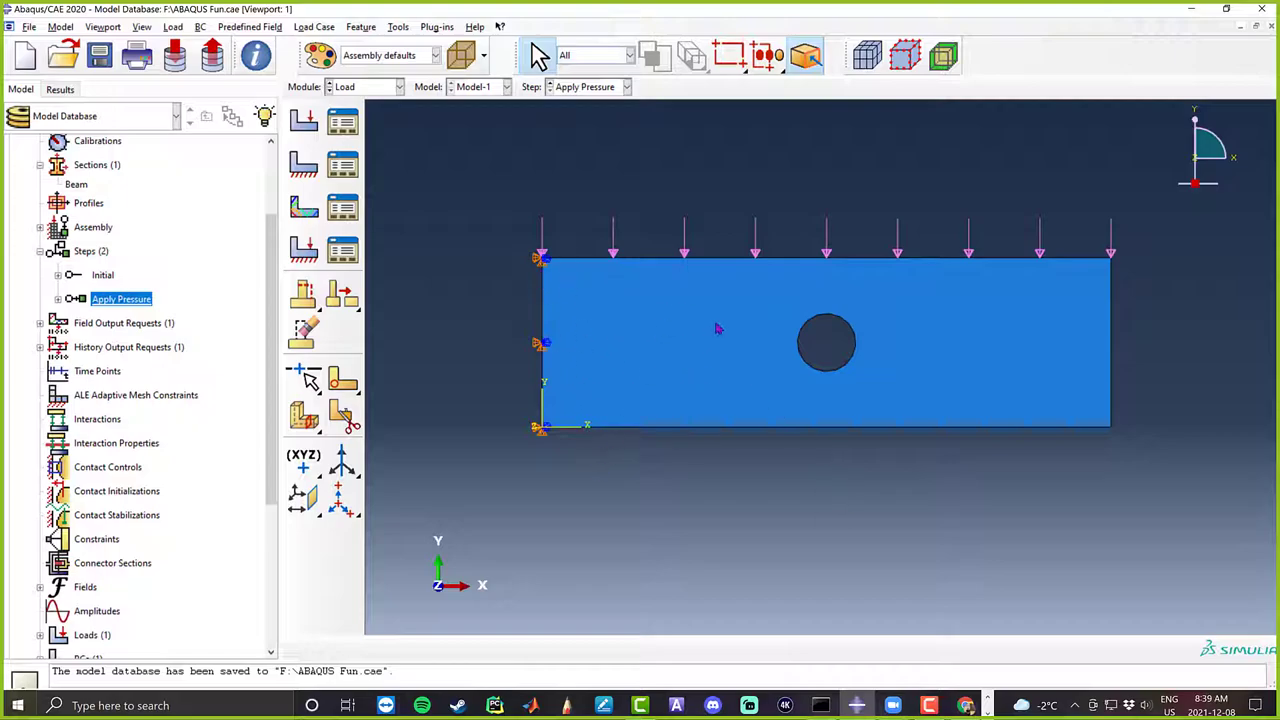
{"action": "left_click", "coordinate": [685, 352]}
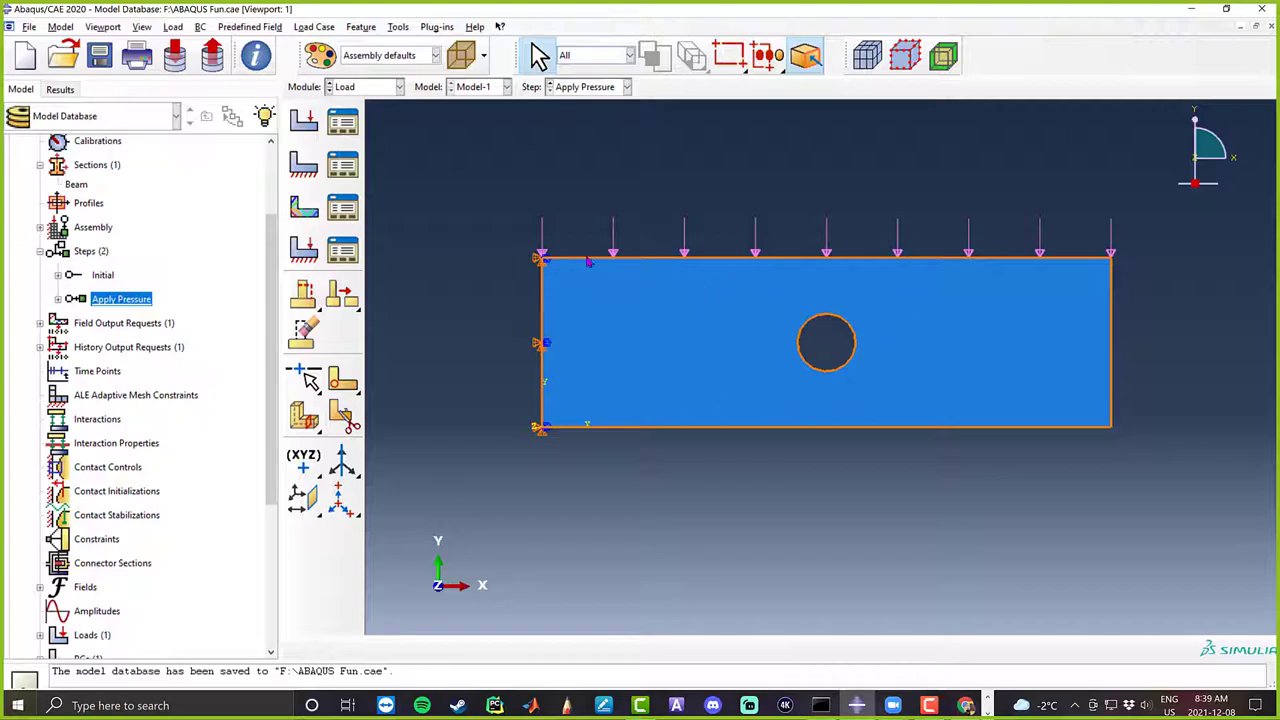
Switch to the Mesh module and make the Beam part, rather than the assembly, the object to mesh.
{"action": "left_click", "coordinate": [375, 89]}
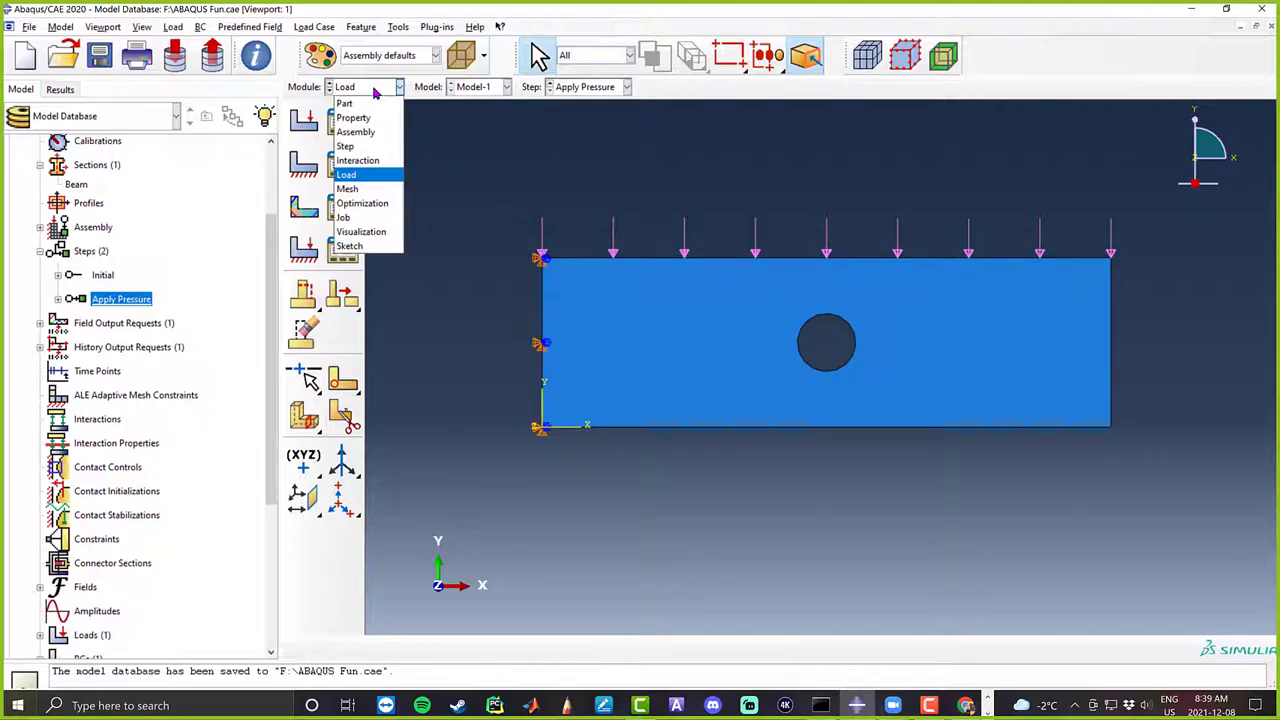
{"action": "left_click", "coordinate": [390, 192]}
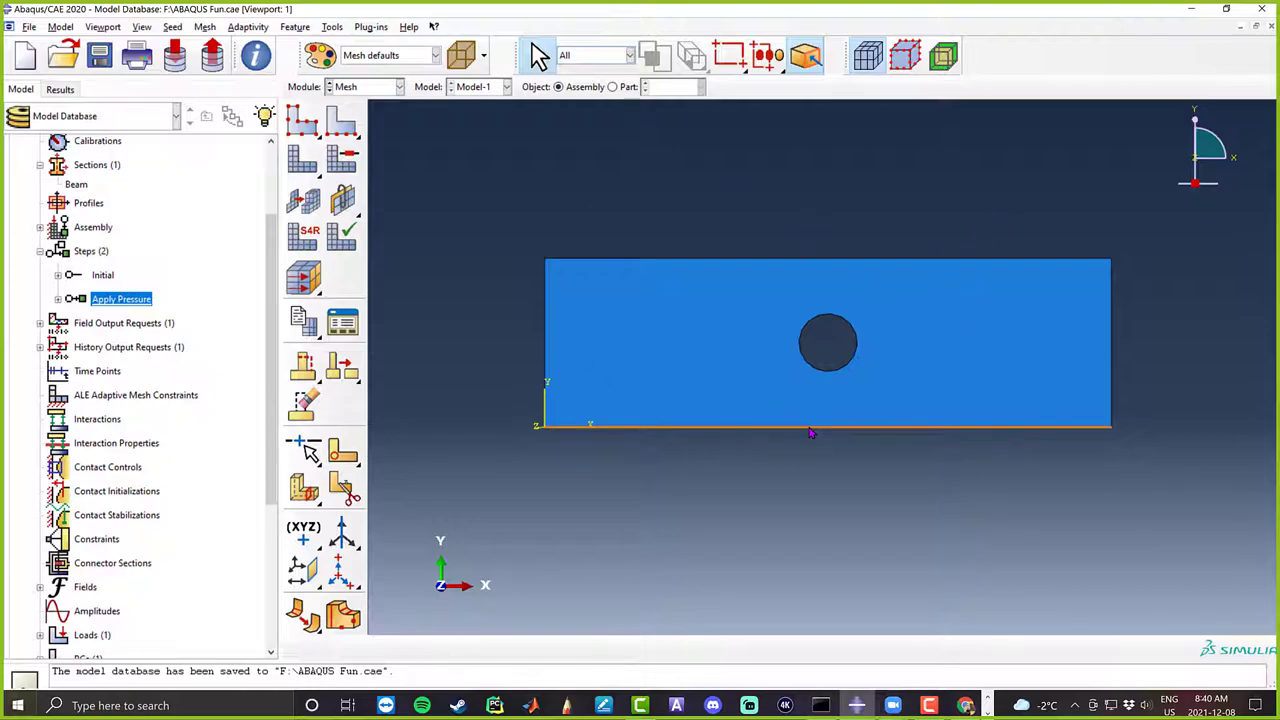
{"action": "left_click", "coordinate": [622, 87]}
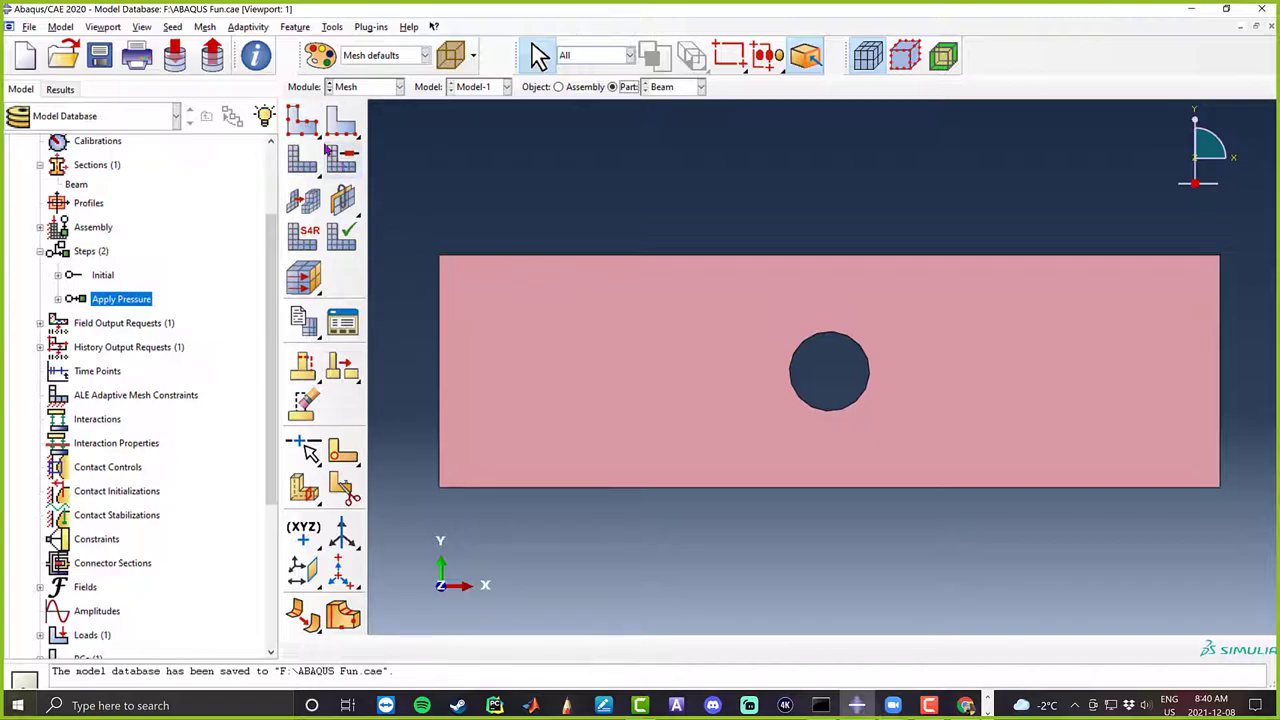
Seed the Beam part with an approximate global size of 100 and mesh it.
{"action": "left_click", "coordinate": [305, 124]}
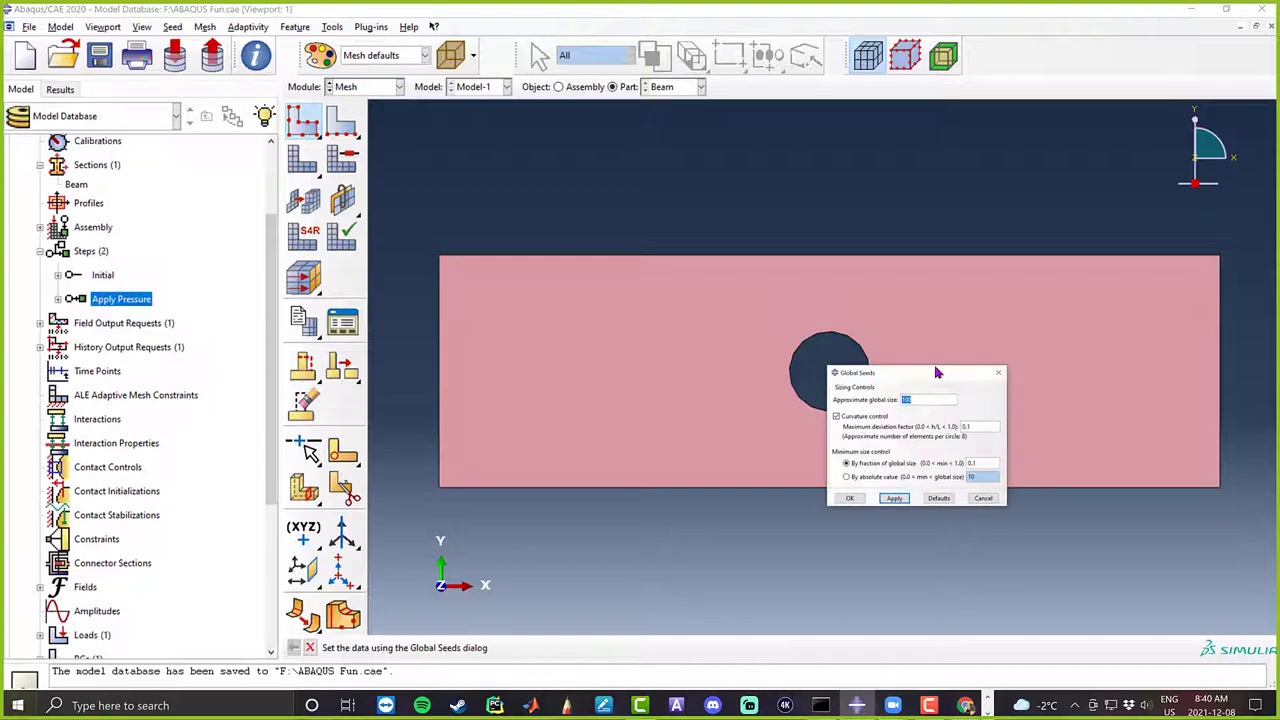
{"action": "left_click_drag", "start_coordinate": [940, 373], "coordinate": [991, 306]}
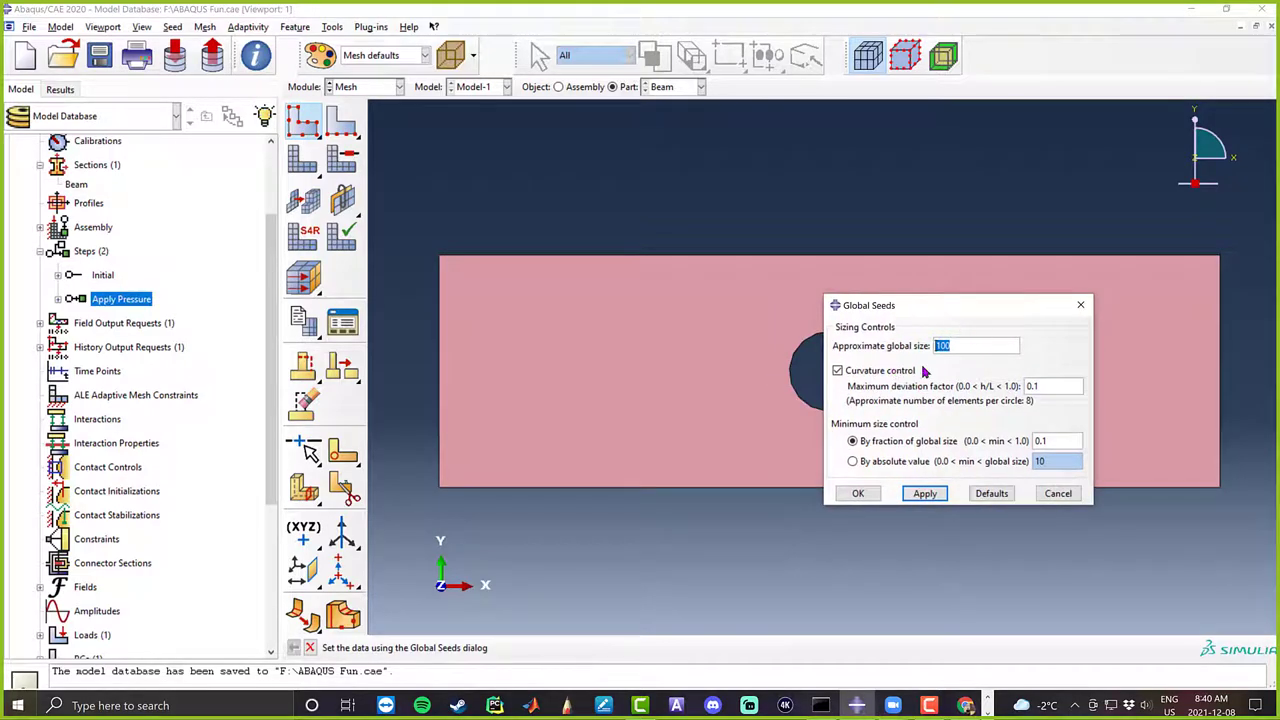
{"action": "left_click", "coordinate": [925, 494]}
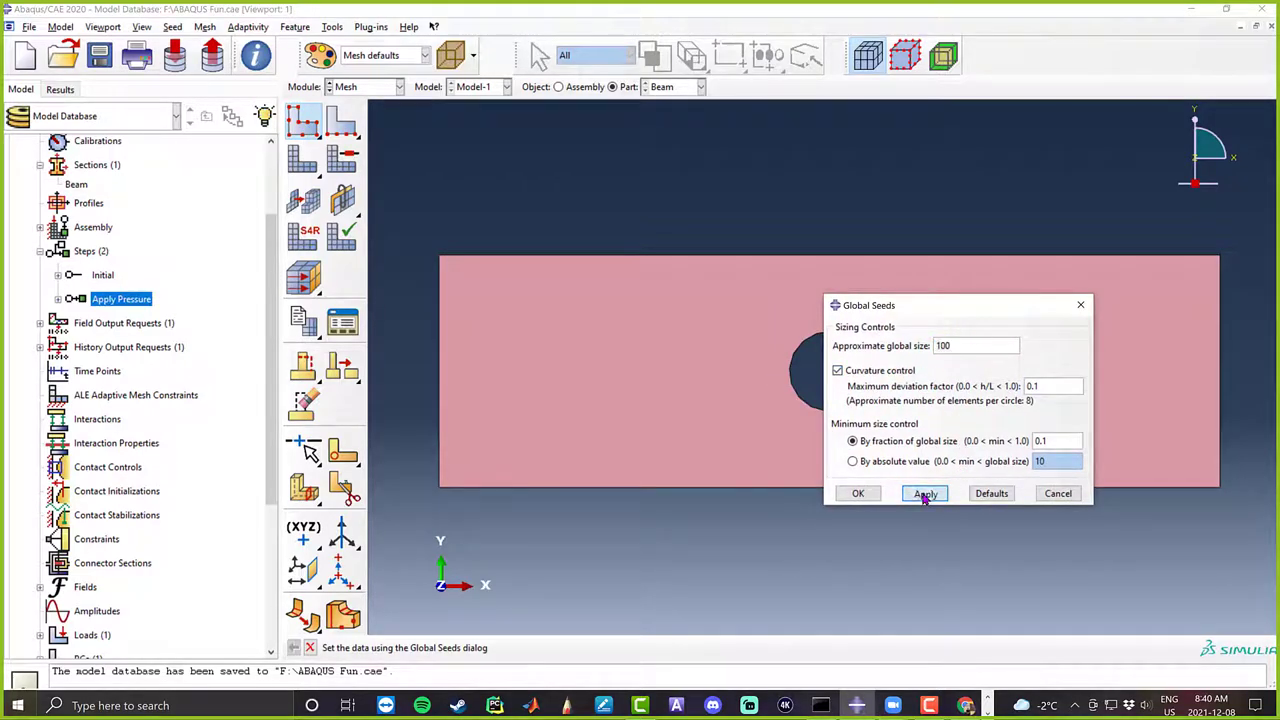
{"action": "left_click", "coordinate": [857, 493]}
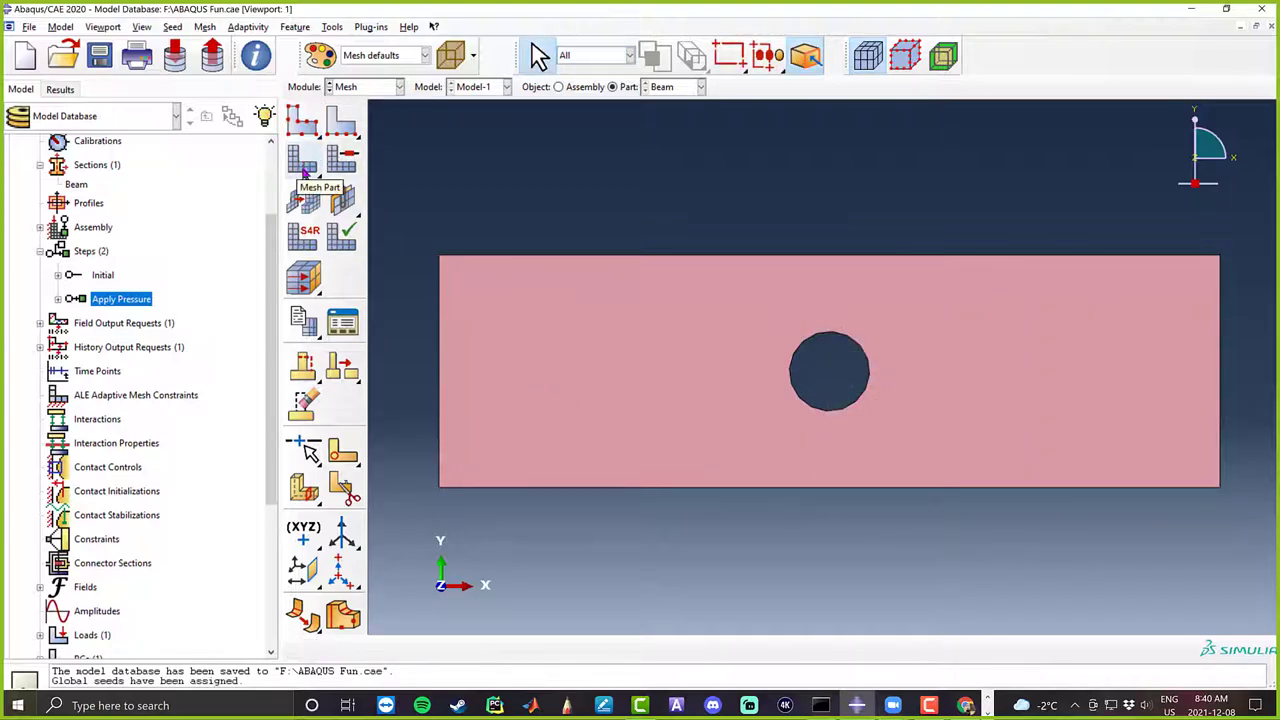
{"action": "left_click", "coordinate": [310, 172]}
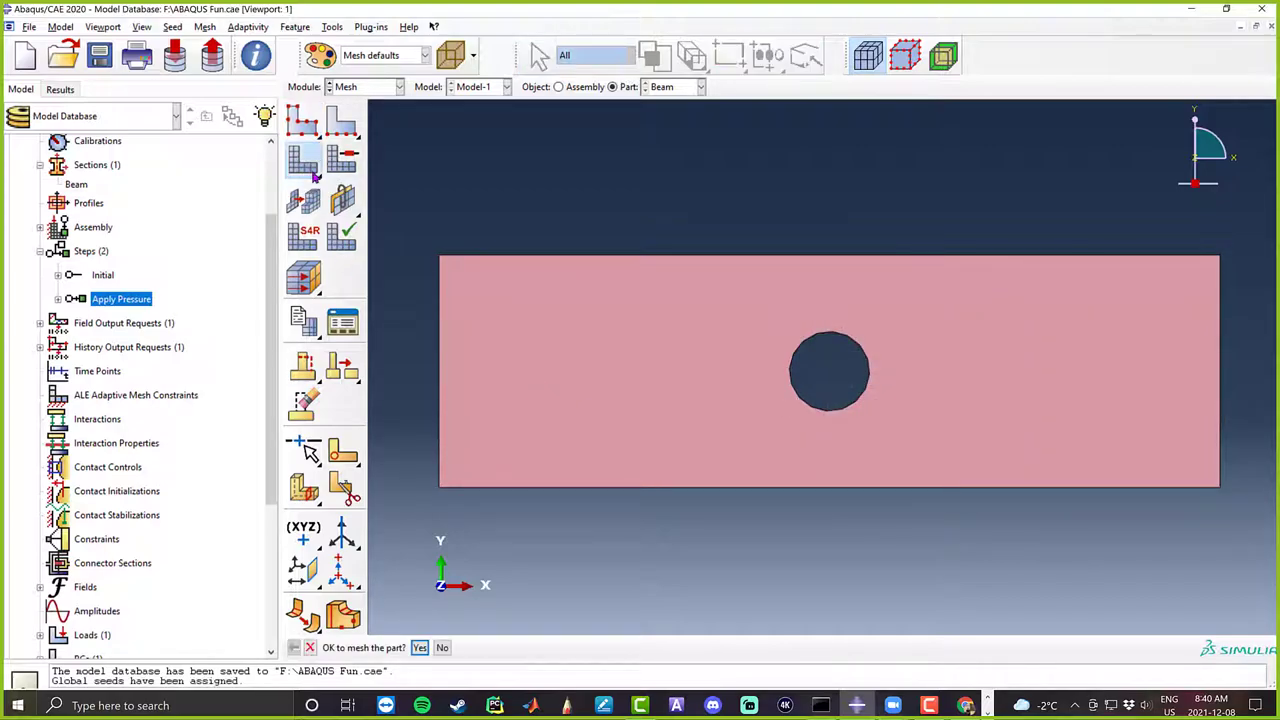
{"action": "left_click", "coordinate": [420, 650]}
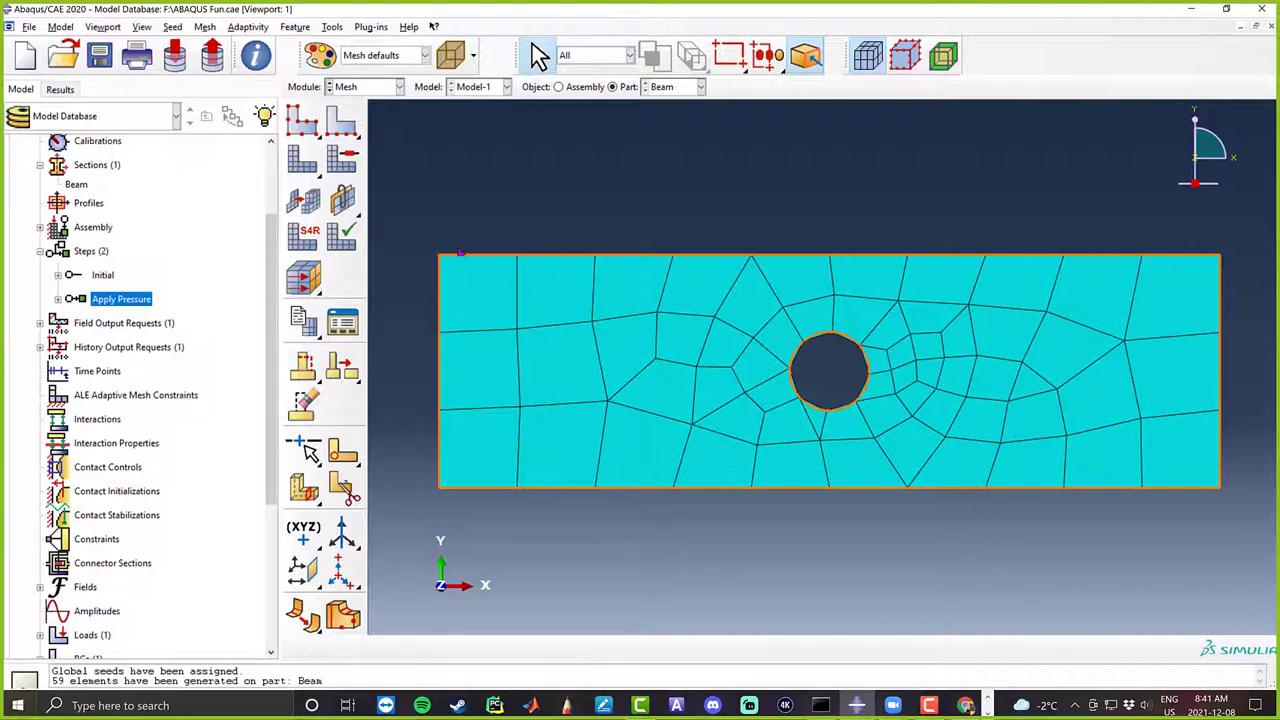
{"action": "left_click", "coordinate": [408, 254]}
Reseed the Beam part with an approximate global size of 50, deleting the invalidated mesh, and mesh the part again.
{"action": "left_click", "coordinate": [306, 126]}
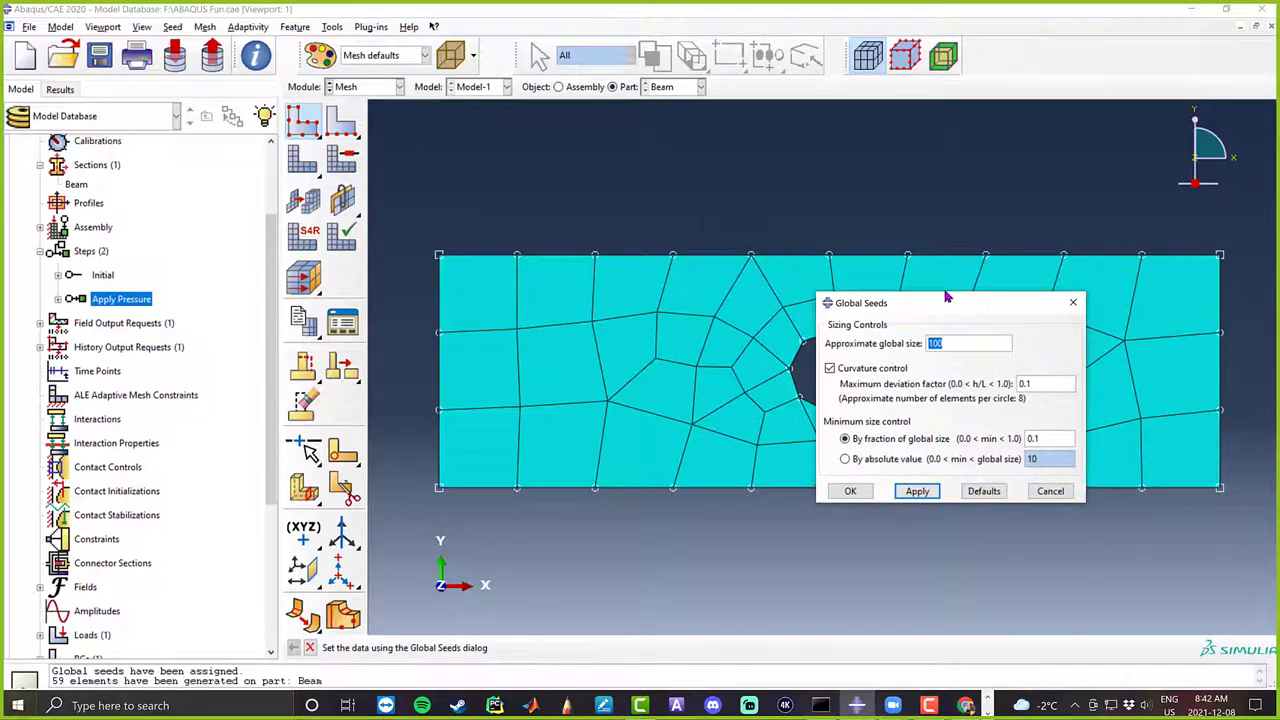
{"action": "left_click_drag", "start_coordinate": [946, 297], "coordinate": [840, 314]}
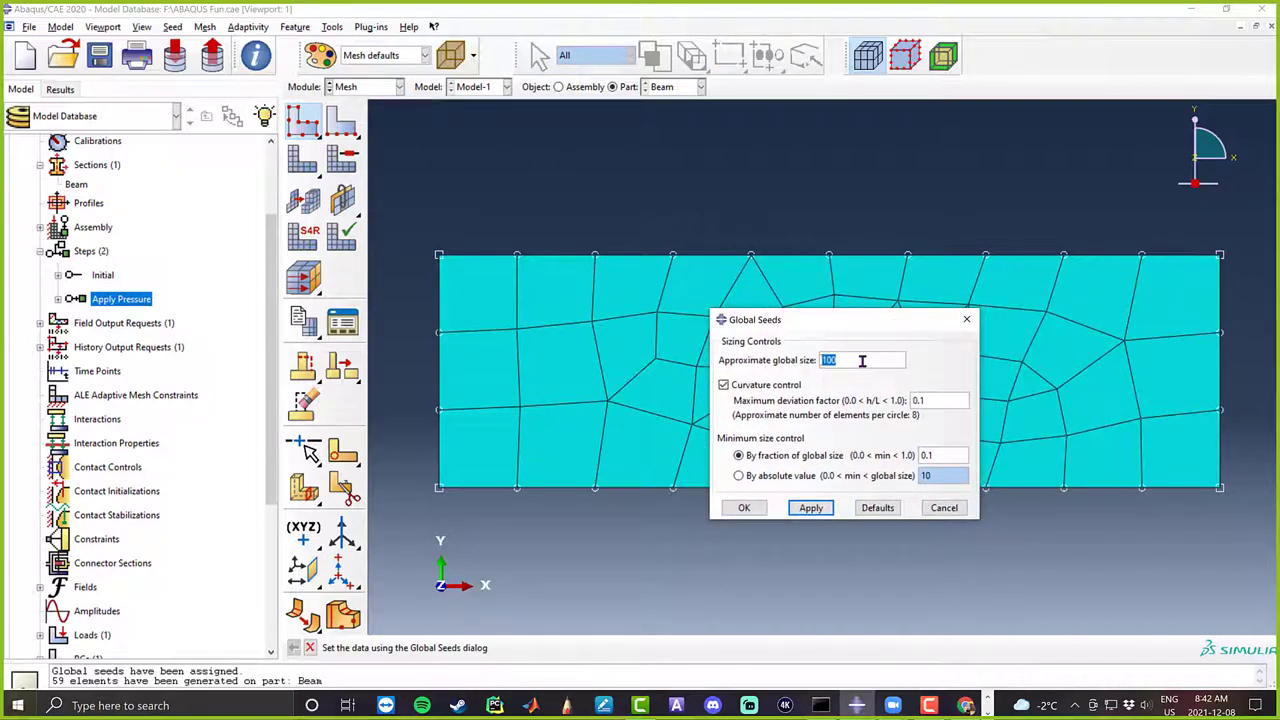
{"action": "type", "text": "50"}
{"action": "left_click", "coordinate": [809, 509]}
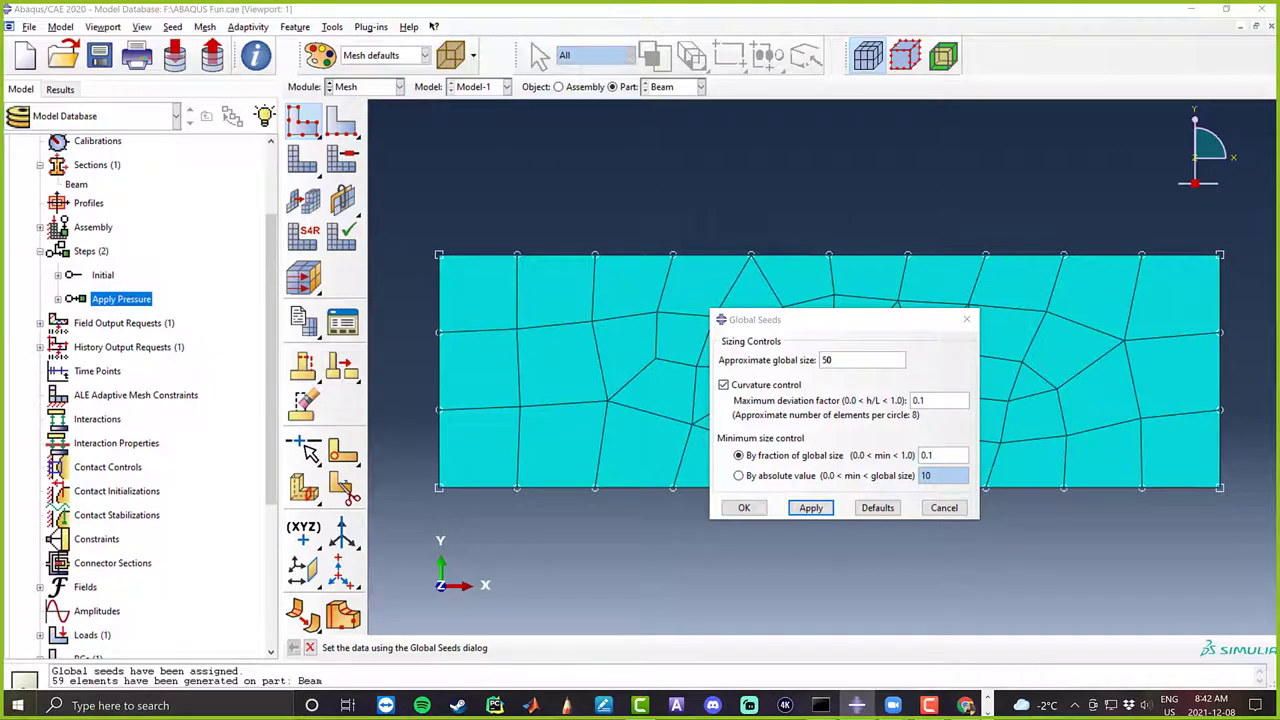
{"action": "left_click_drag", "start_coordinate": [328, 112], "coordinate": [354, 237]}
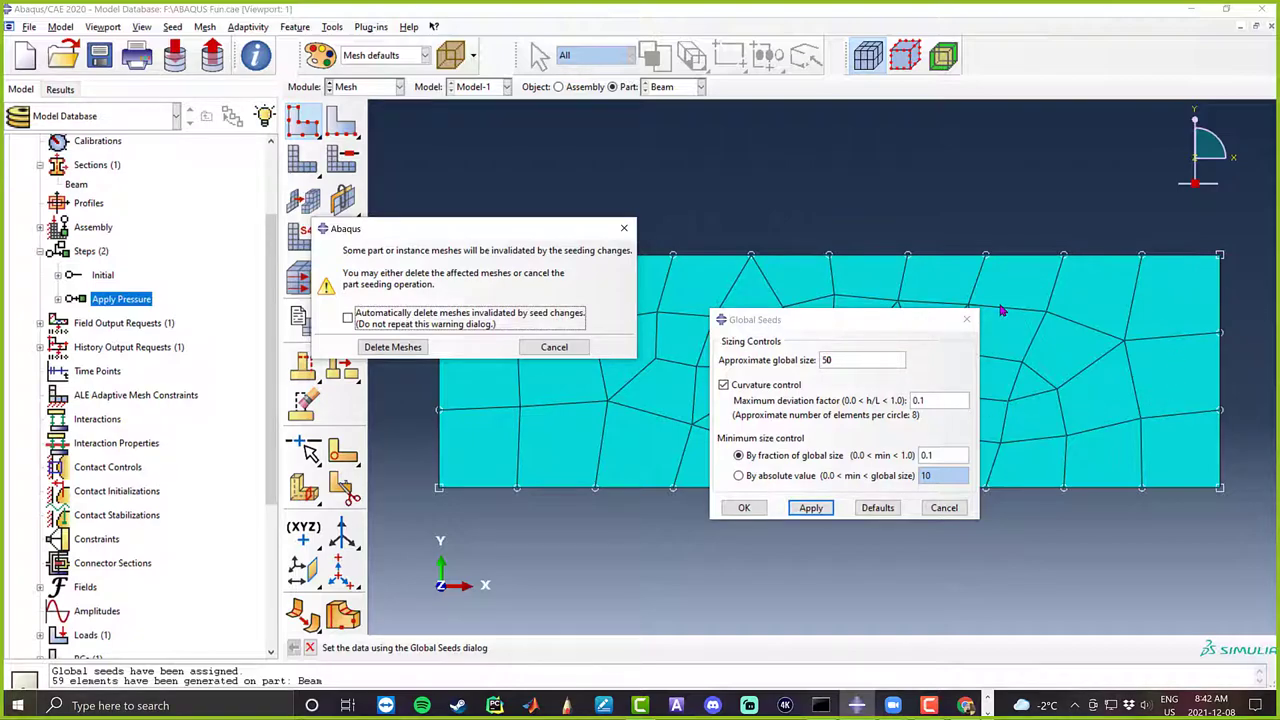
{"action": "left_click", "coordinate": [420, 328]}
{"action": "left_click", "coordinate": [400, 346]}
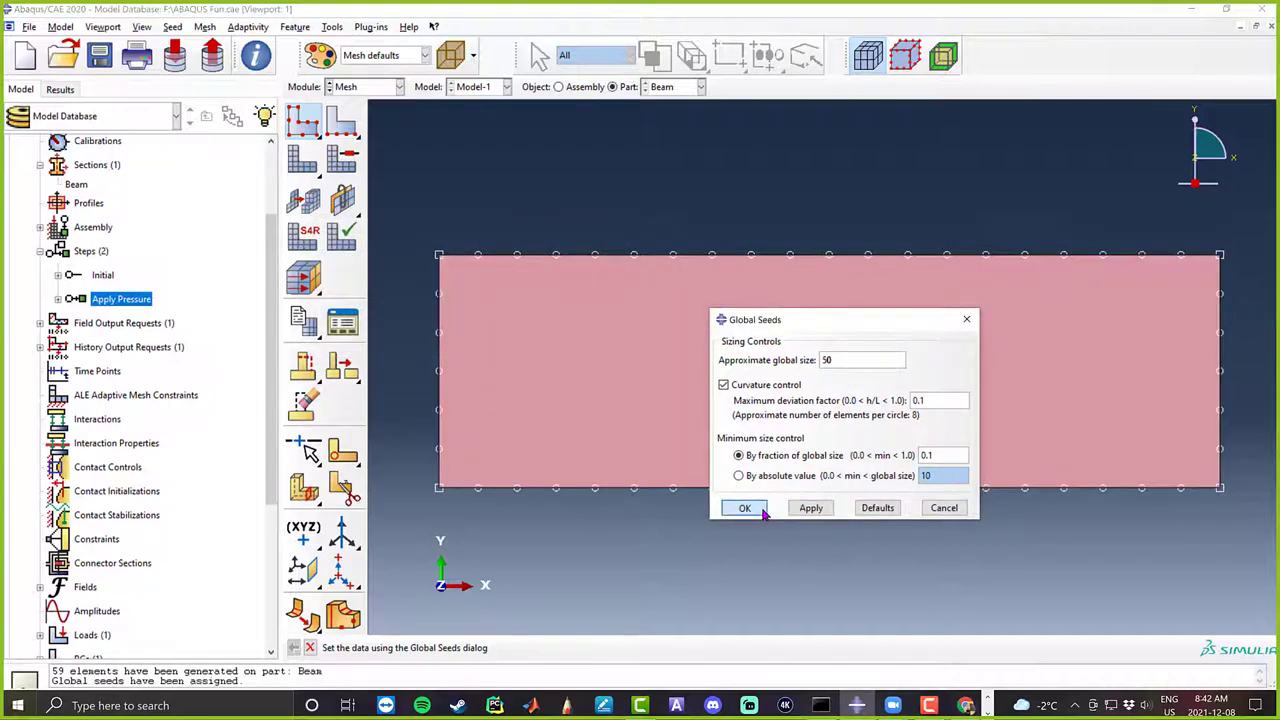
{"action": "left_click", "coordinate": [760, 510]}
{"action": "left_click", "coordinate": [304, 164]}
{"action": "left_click", "coordinate": [421, 651]}
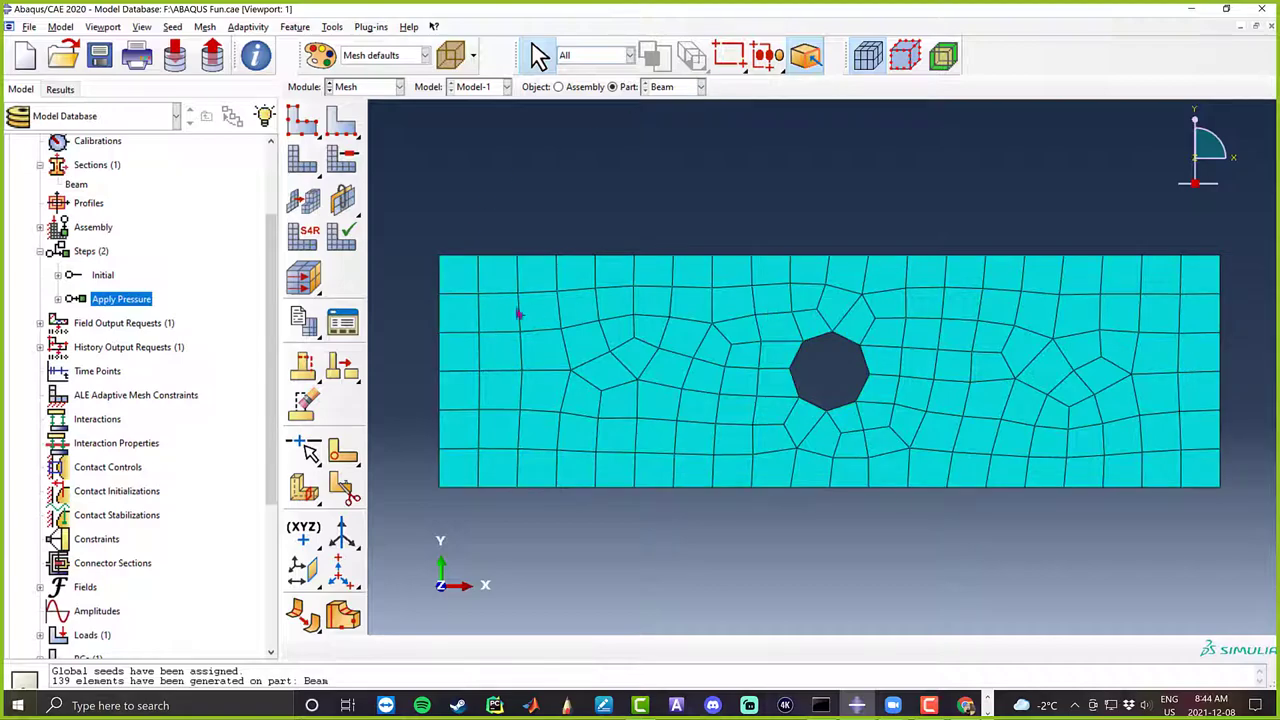
Assign the beam Standard quad elements of the Plane Stress family with Linear geometric order and reduced integration turned off.
{"action": "left_click", "coordinate": [299, 242]}
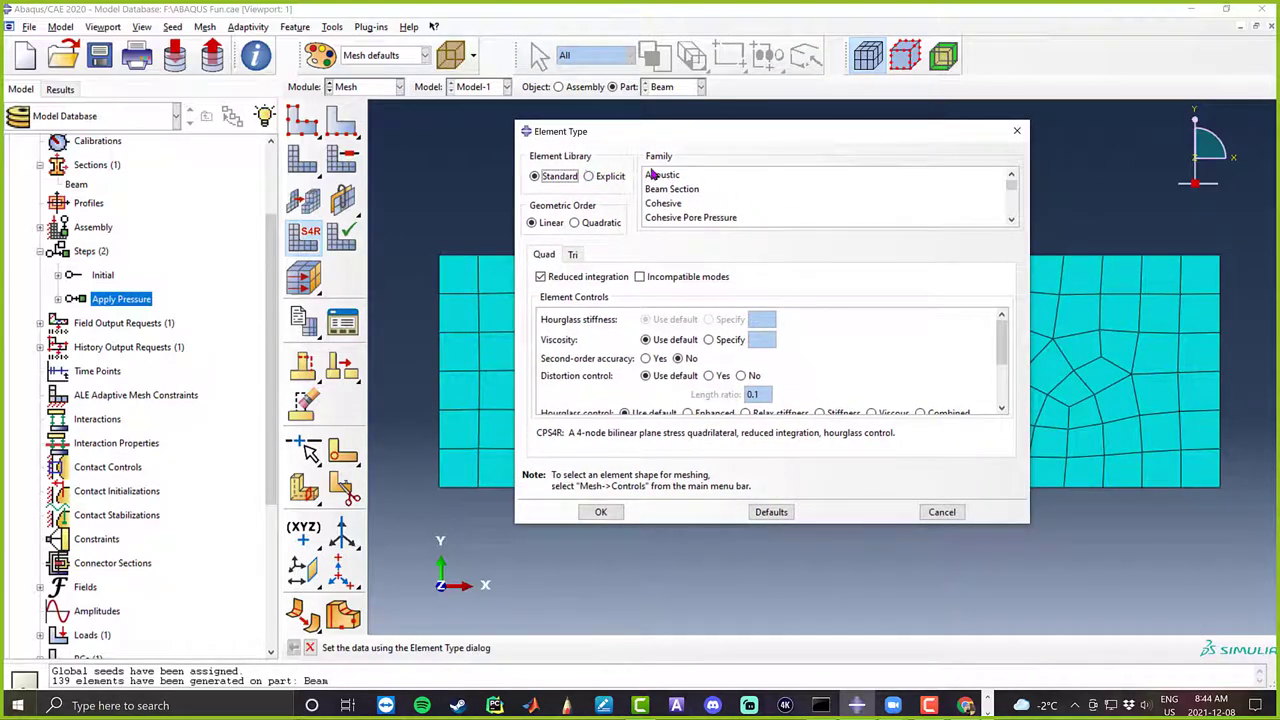
{"action": "scroll", "coordinate": [829, 205], "scroll_direction": "down", "scroll_amount": 4}
{"action": "left_click", "coordinate": [783, 201]}
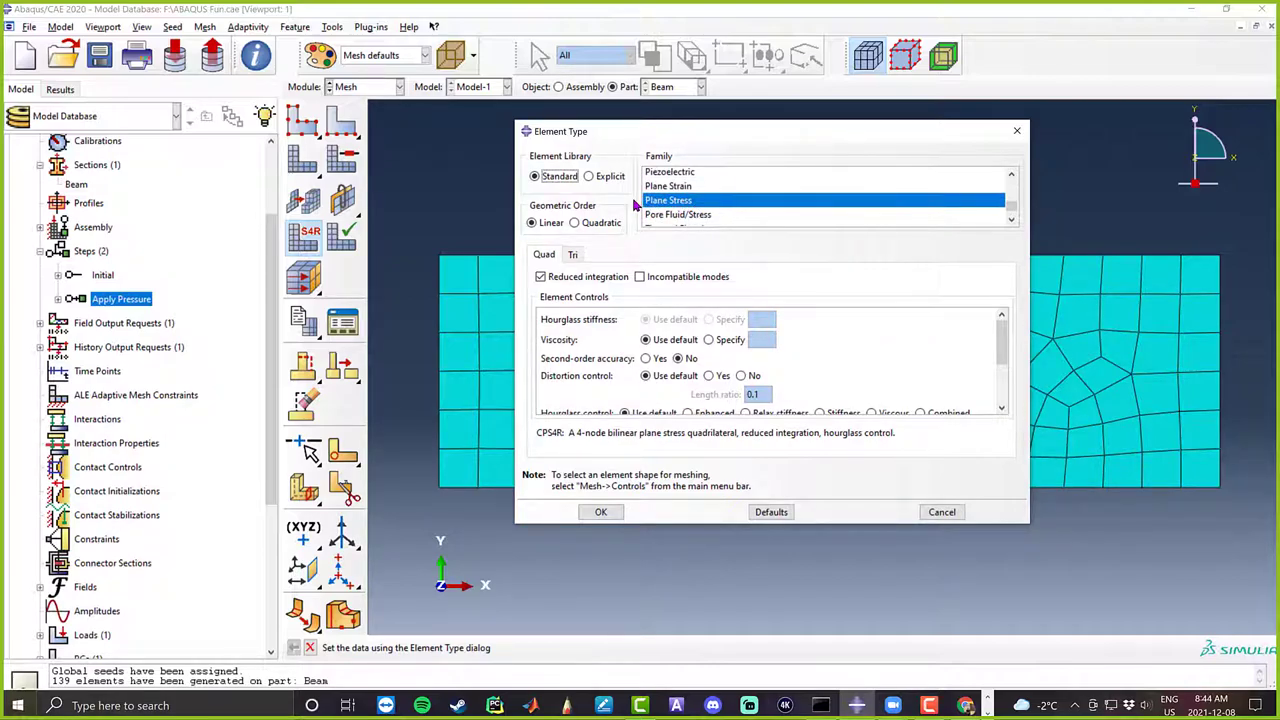
{"action": "left_click", "coordinate": [701, 187]}
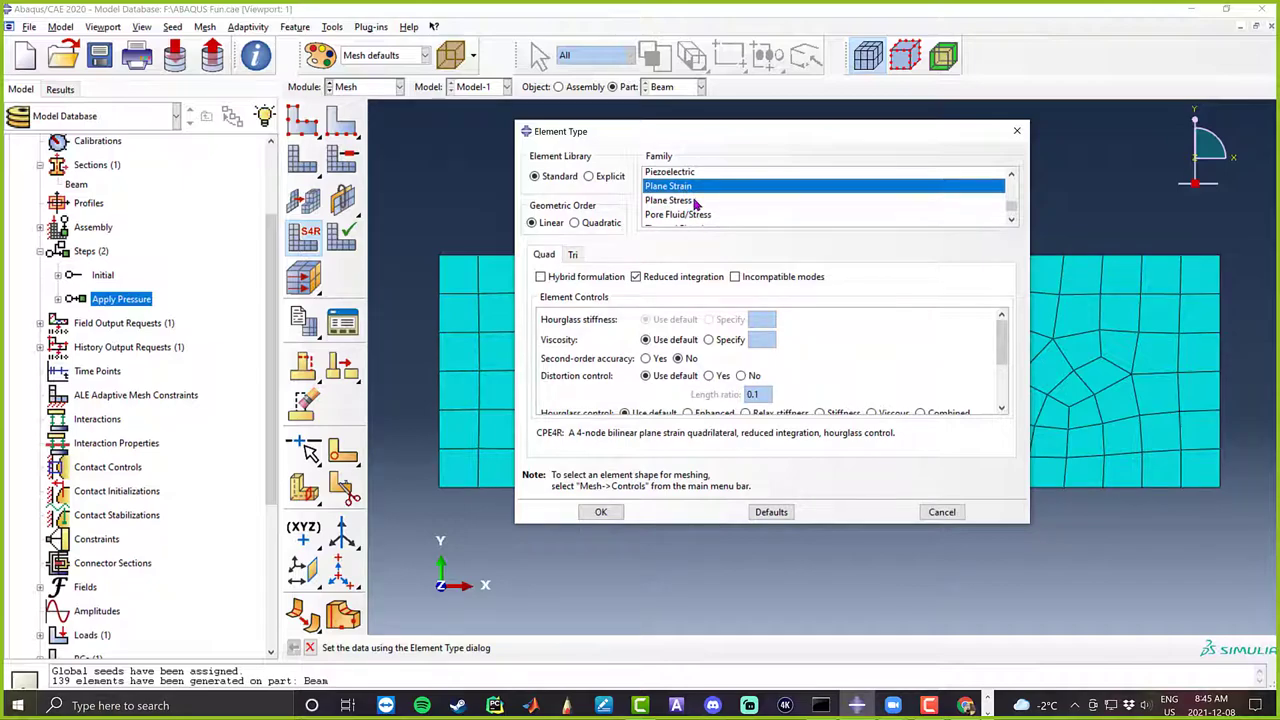
{"action": "left_click", "coordinate": [704, 201]}
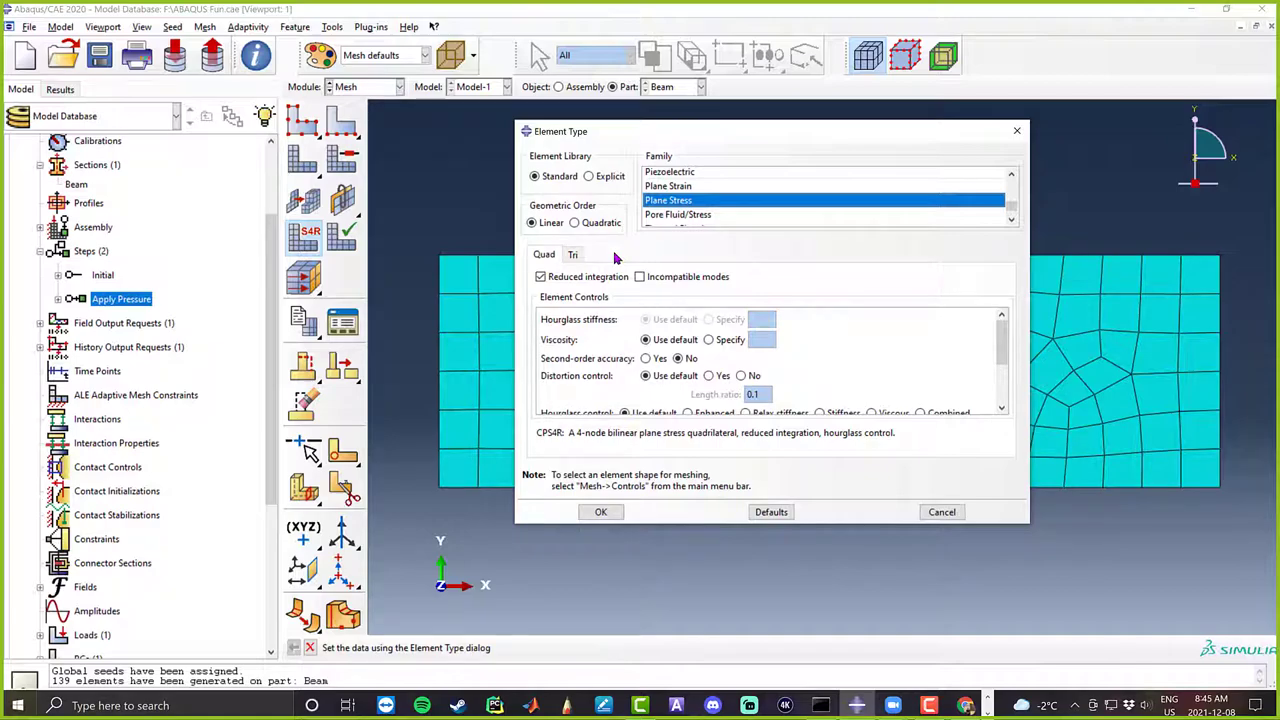
{"action": "left_click", "coordinate": [578, 223]}
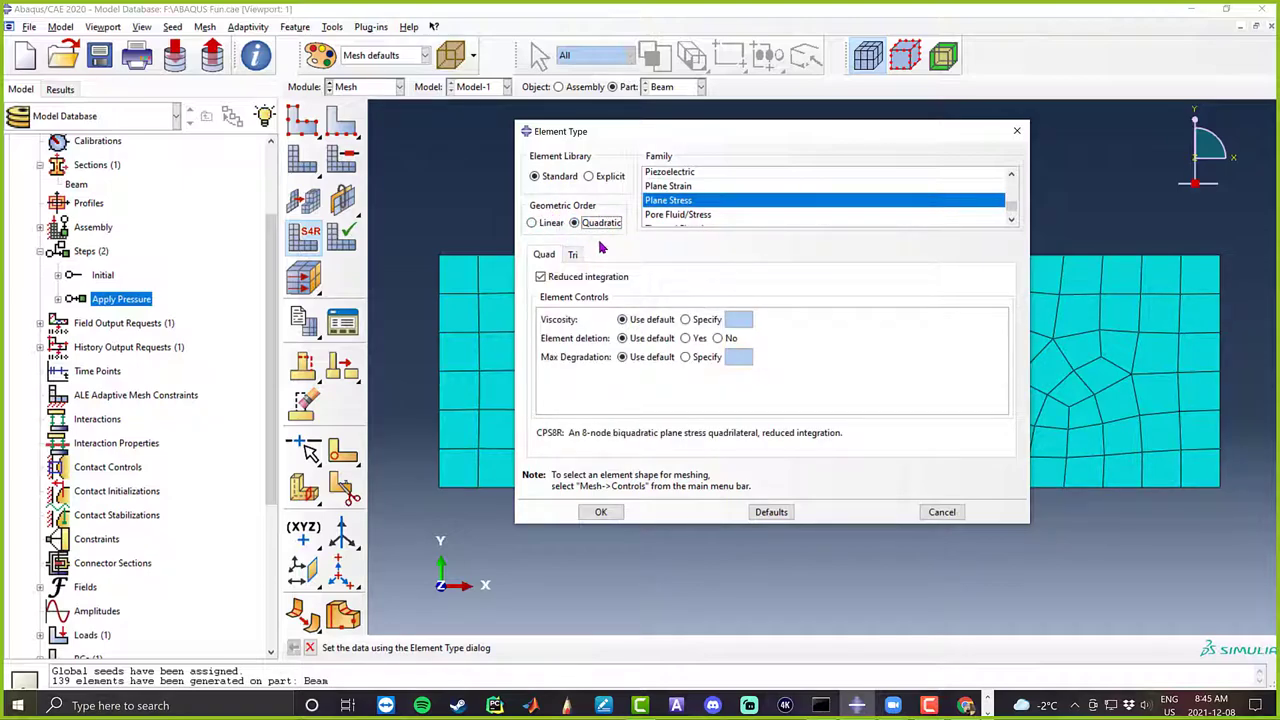
{"action": "left_click", "coordinate": [540, 224]}
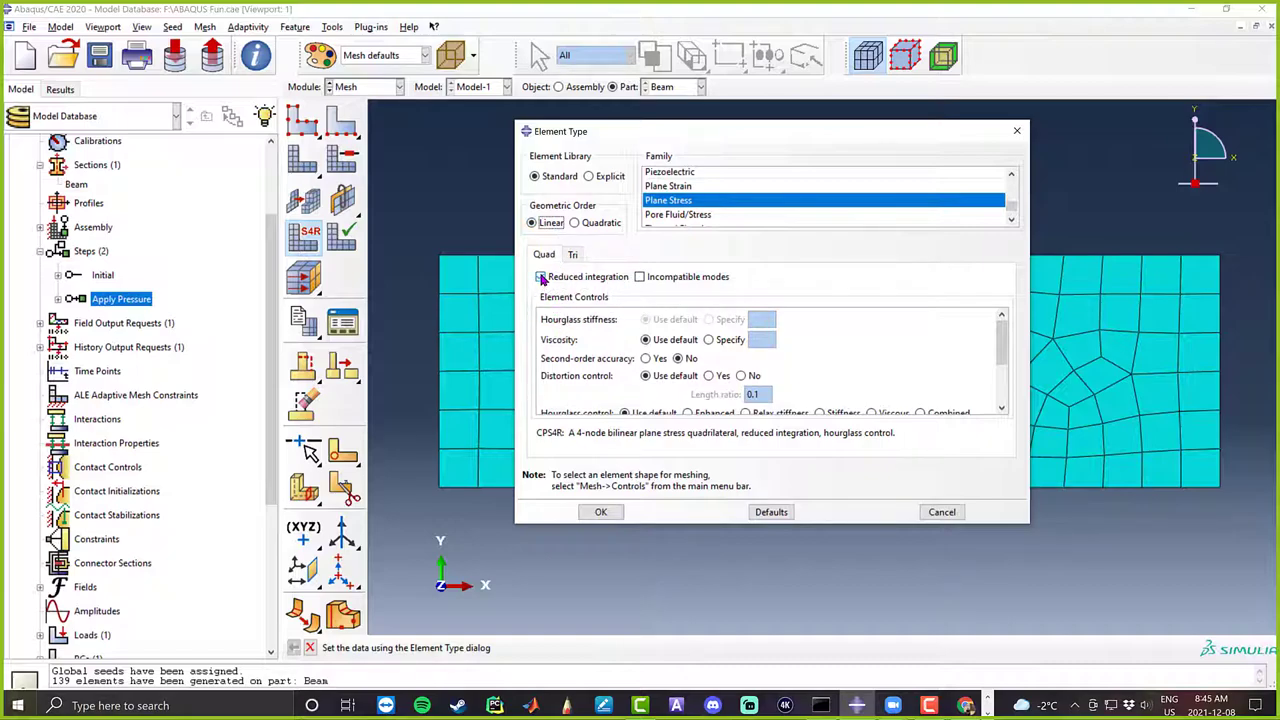
{"action": "left_click", "coordinate": [541, 277]}
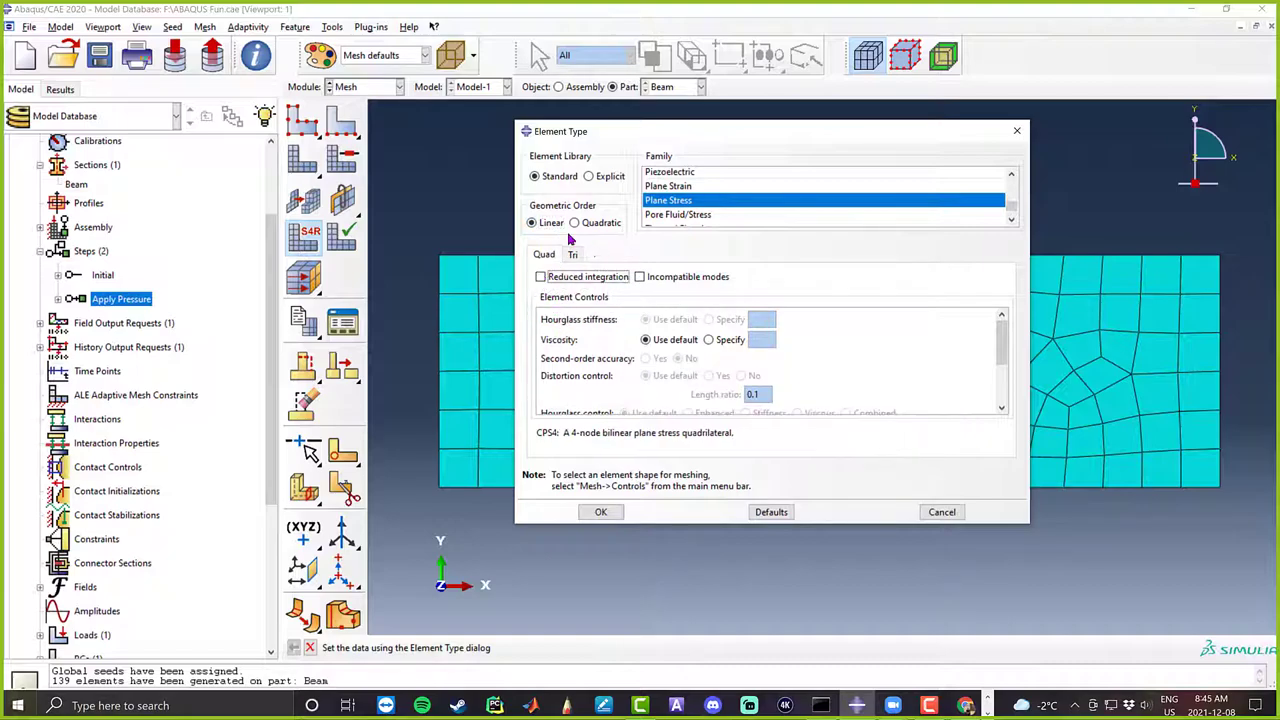
{"action": "left_click", "coordinate": [601, 512]}
{"action": "scroll", "coordinate": [469, 274], "scroll_direction": "up", "scroll_amount": 5}
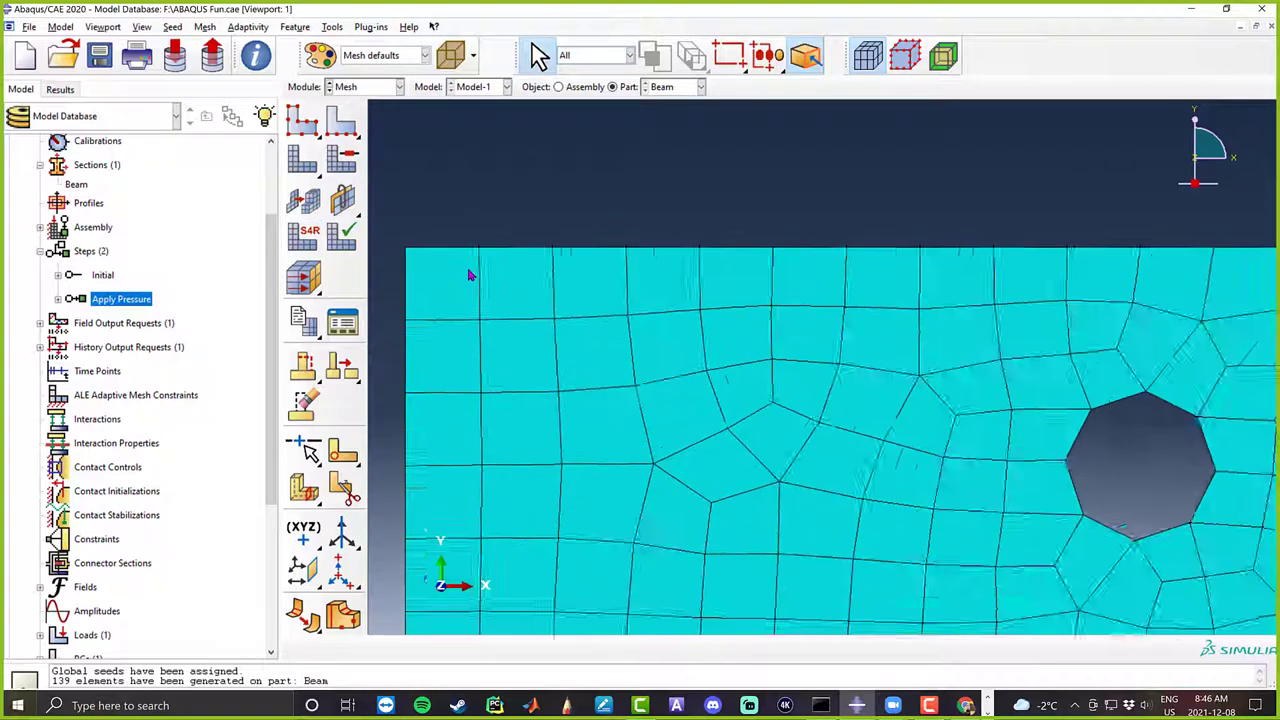
{"action": "middle_click_drag", "start_coordinate": [769, 314], "coordinate": [943, 331], "text": "ctrl+alt"}
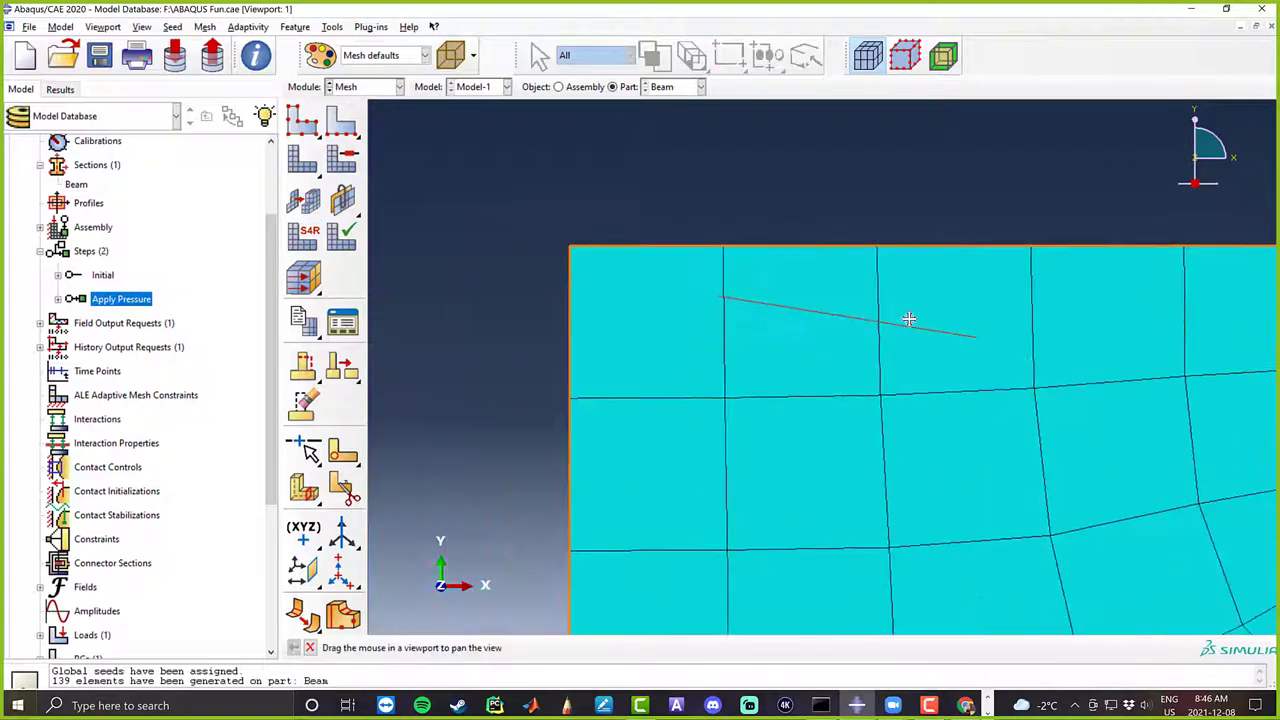
{"action": "left_click", "coordinate": [142, 27]}
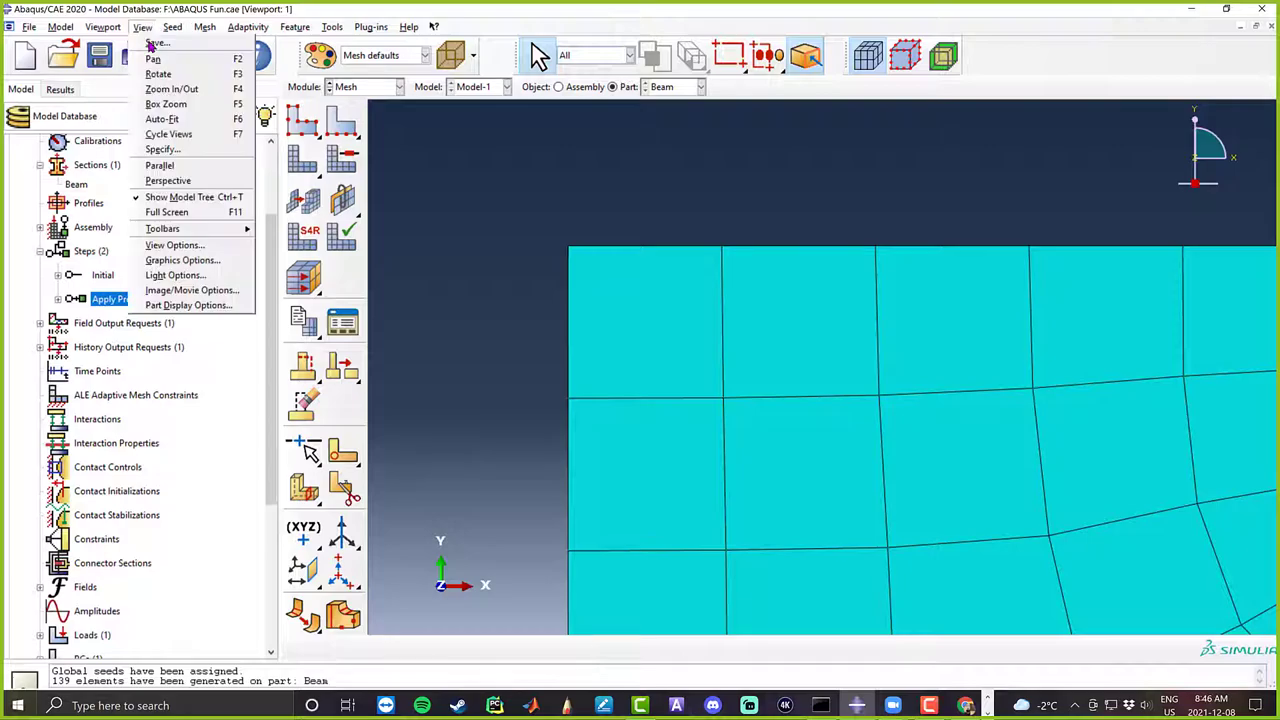
{"action": "left_click", "coordinate": [214, 260]}
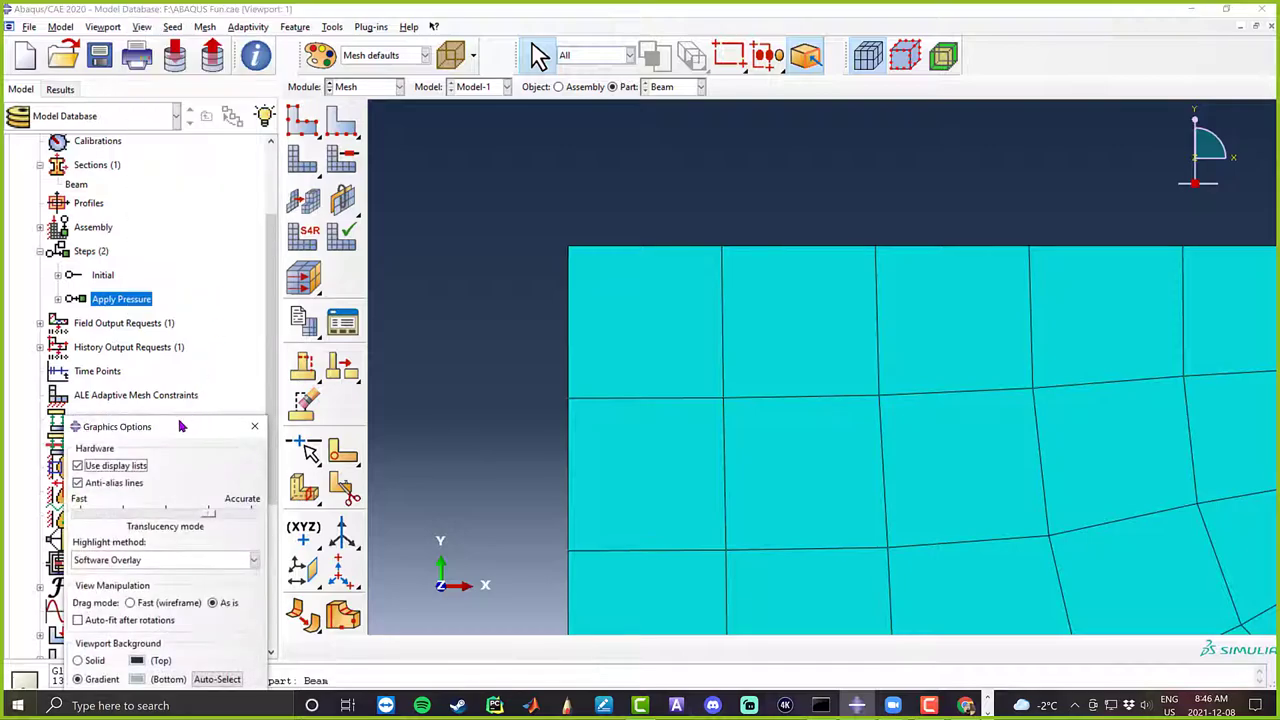
{"action": "left_click", "coordinate": [254, 426]}
Turn on node labels and element labels for the mesh in the part display options.
{"action": "left_click", "coordinate": [142, 27]}
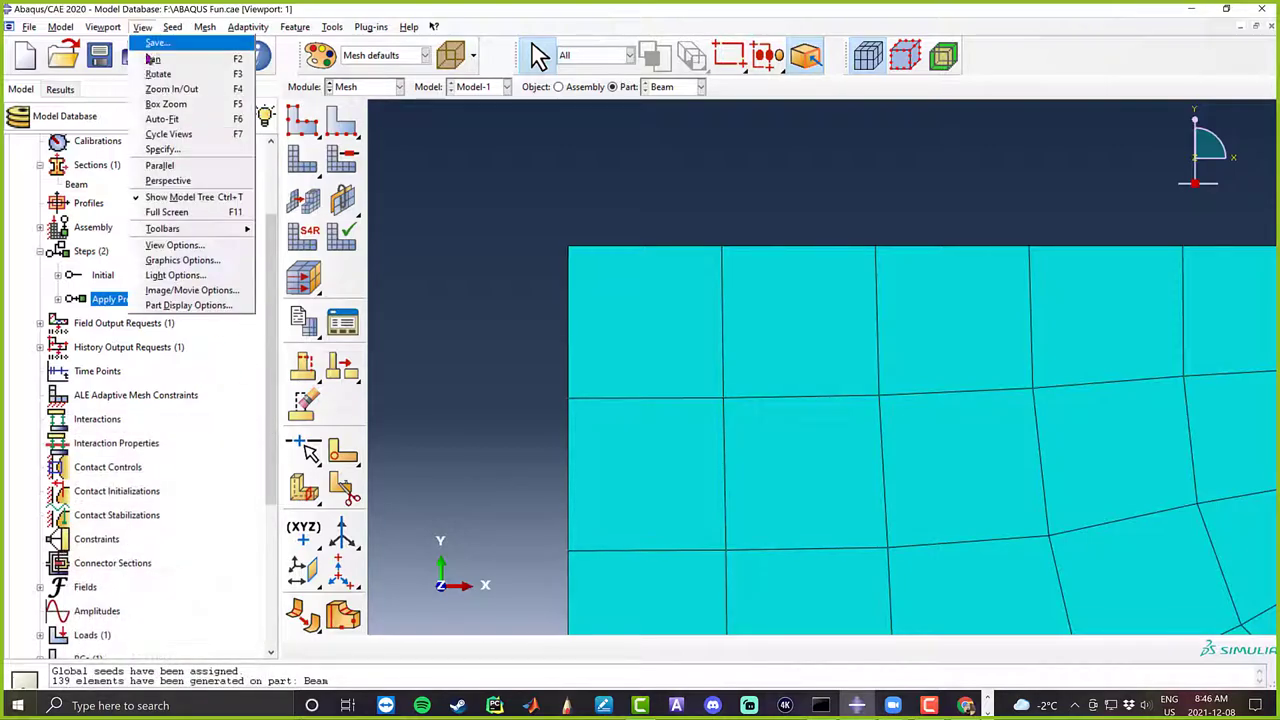
{"action": "left_click", "coordinate": [196, 305]}
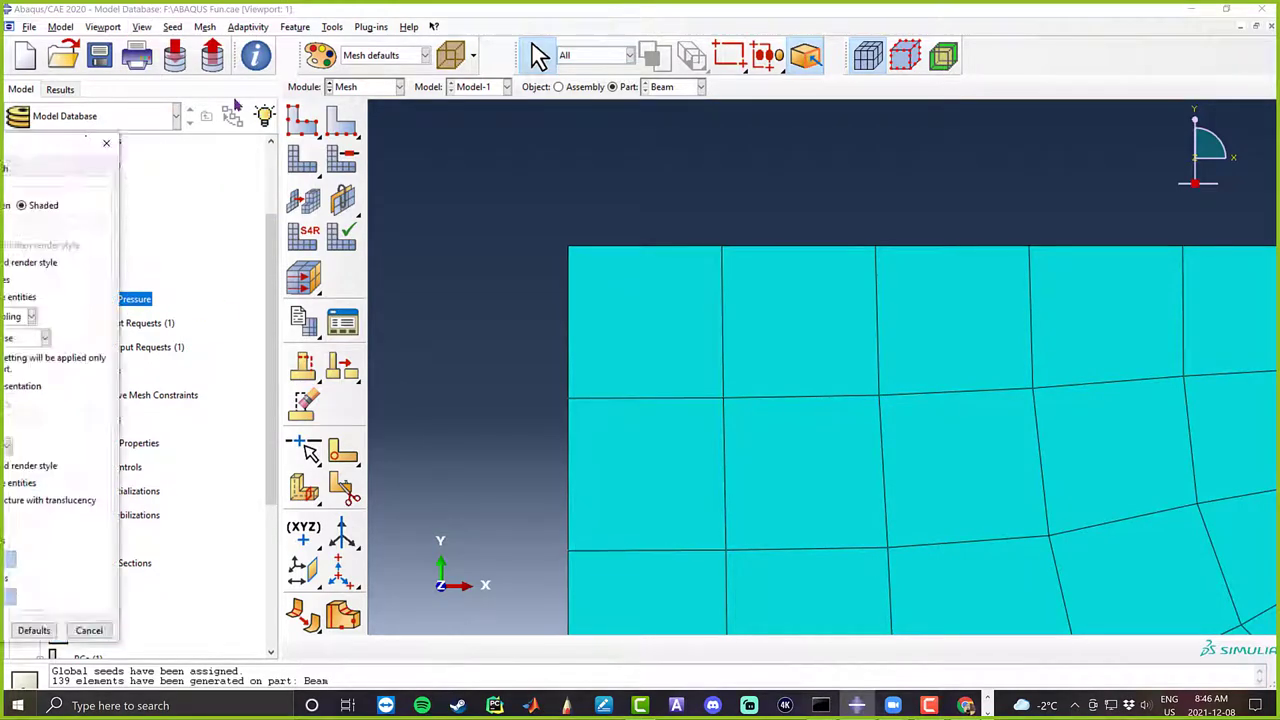
{"action": "left_click", "coordinate": [548, 112]}
{"action": "left_click", "coordinate": [502, 243]}
{"action": "left_click", "coordinate": [494, 258]}
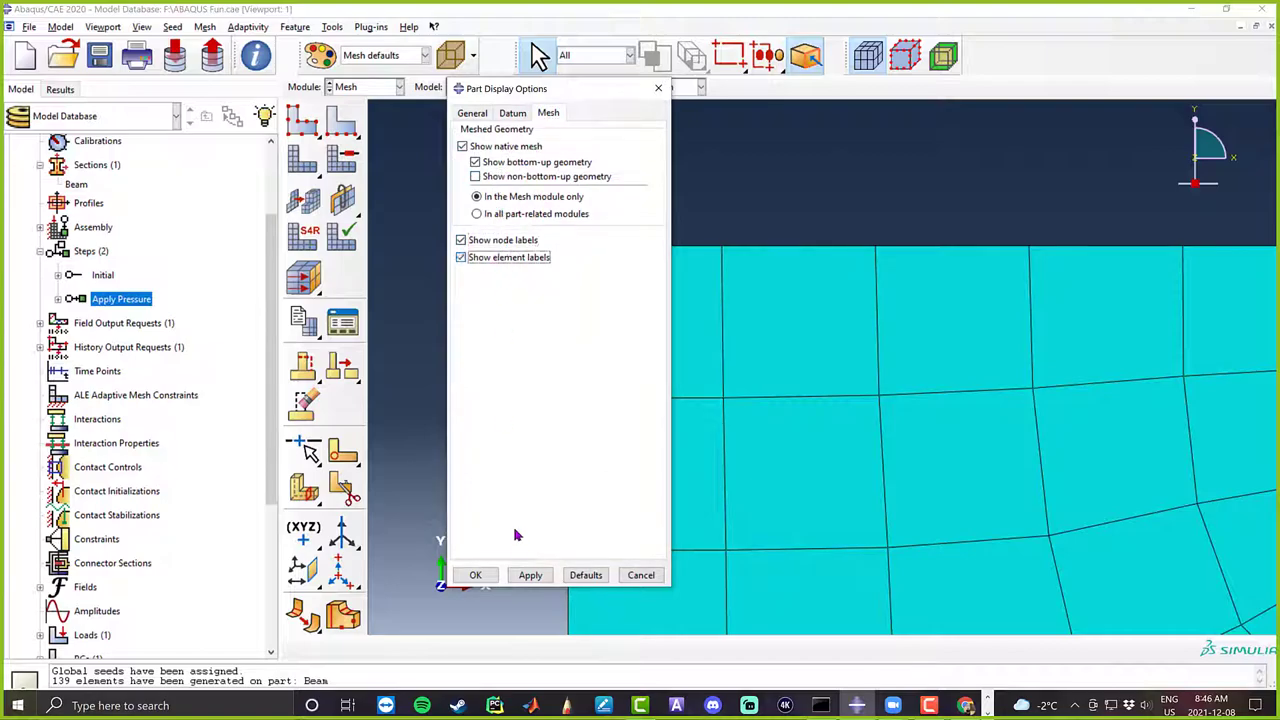
{"action": "left_click", "coordinate": [530, 575]}
{"action": "left_click", "coordinate": [476, 575]}
Examine the labelled corner nodes of the mesh element in the beam's upper-left corner.
{"action": "scroll", "coordinate": [676, 314], "scroll_direction": "up", "scroll_amount": 2}
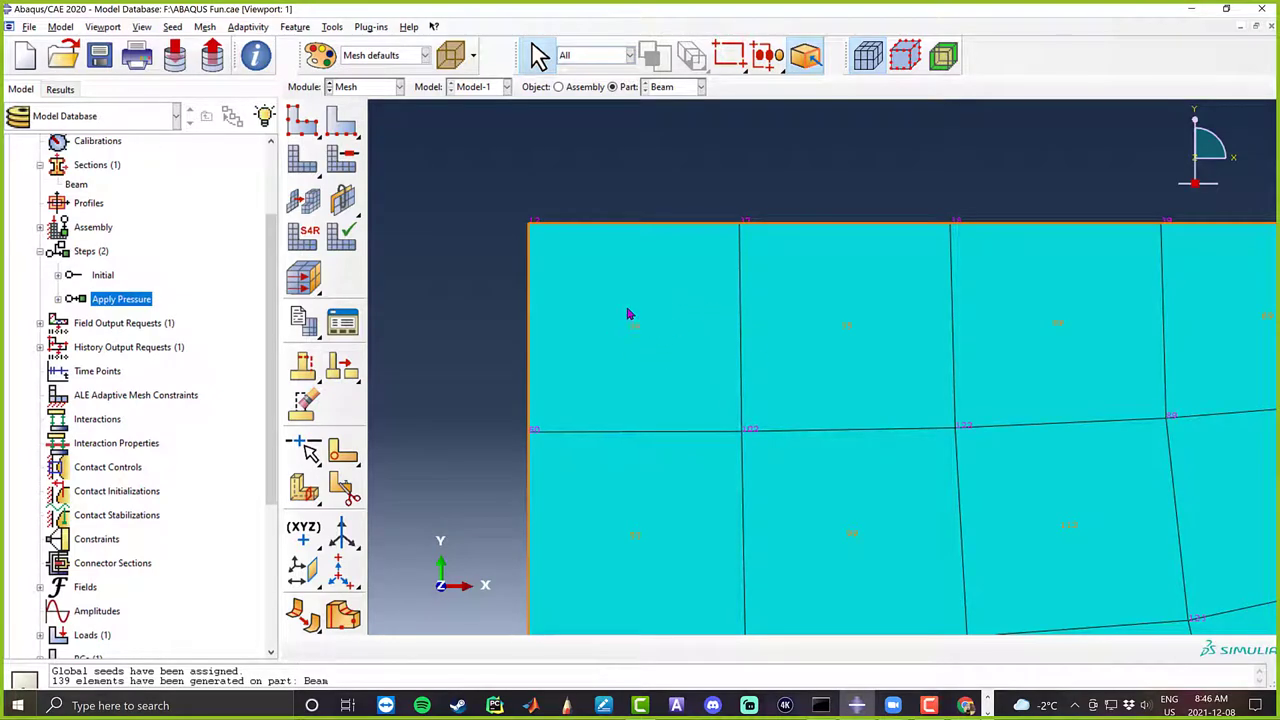
{"action": "left_click", "coordinate": [530, 431]}
{"action": "left_click", "coordinate": [741, 433]}
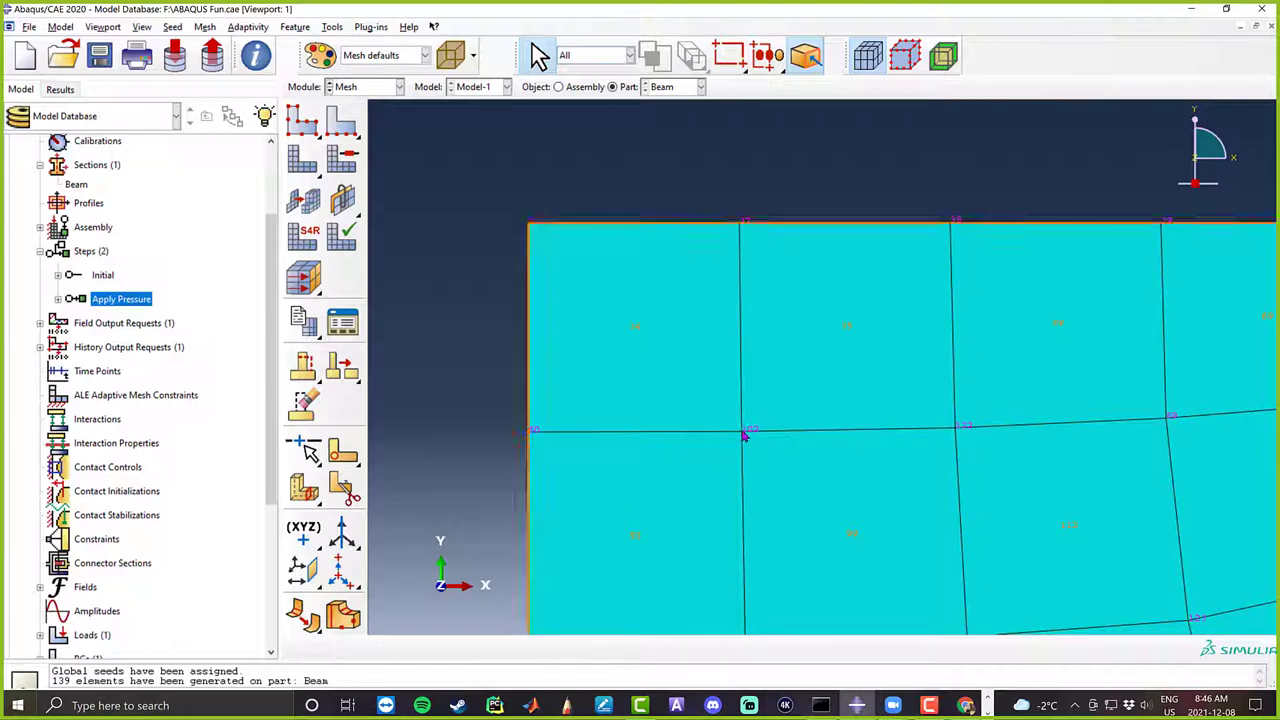
{"action": "left_click", "coordinate": [741, 224]}
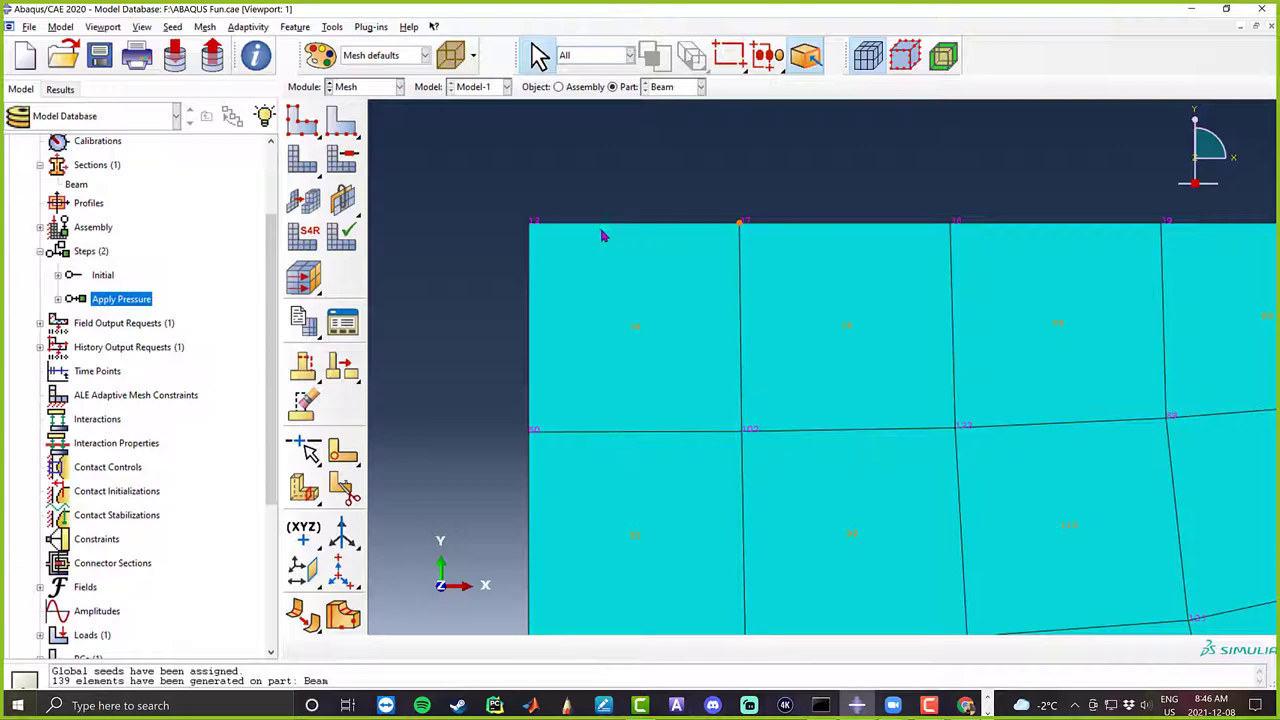
Examine the node and element labels around the beam's upper-left corner and across the whole beam mesh.
{"action": "left_click", "coordinate": [531, 225]}
{"action": "left_click", "coordinate": [743, 431]}
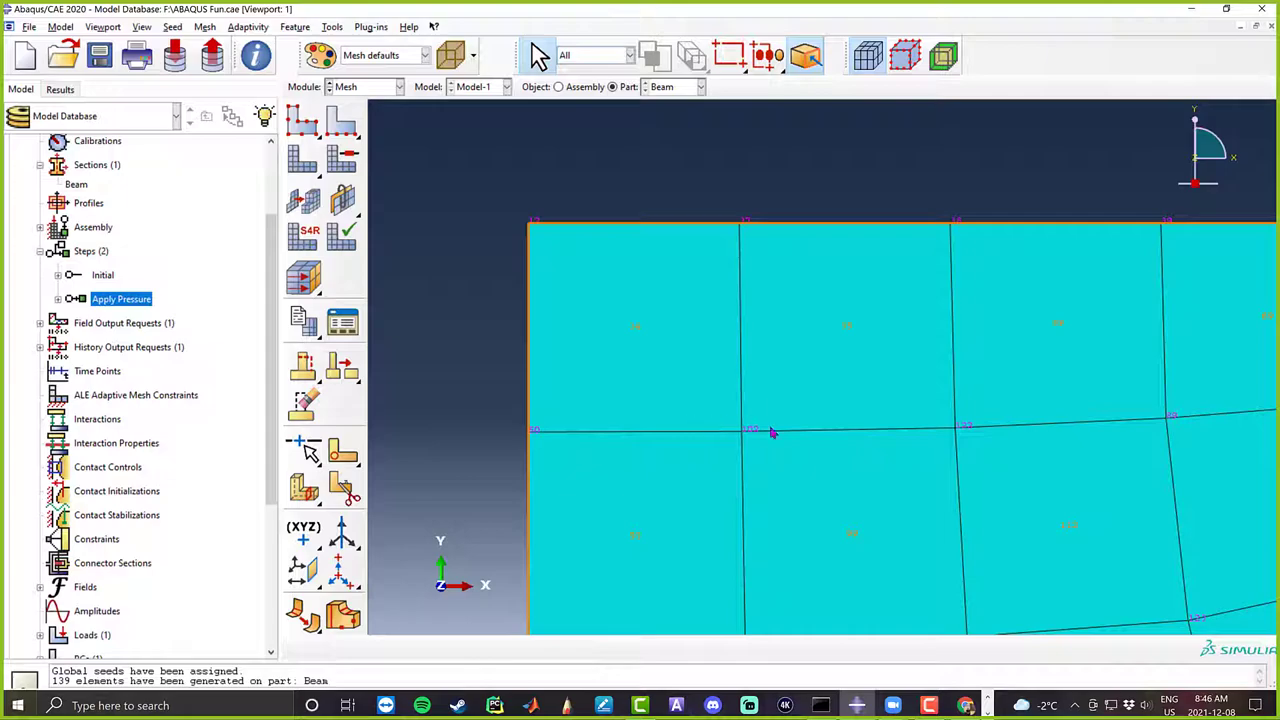
{"action": "left_click", "coordinate": [740, 223]}
{"action": "scroll", "coordinate": [691, 286], "scroll_direction": "up", "scroll_amount": 3}
{"action": "scroll", "coordinate": [680, 260], "scroll_direction": "down", "scroll_amount": 4}
{"action": "scroll", "coordinate": [675, 244], "scroll_direction": "down", "scroll_amount": 5}
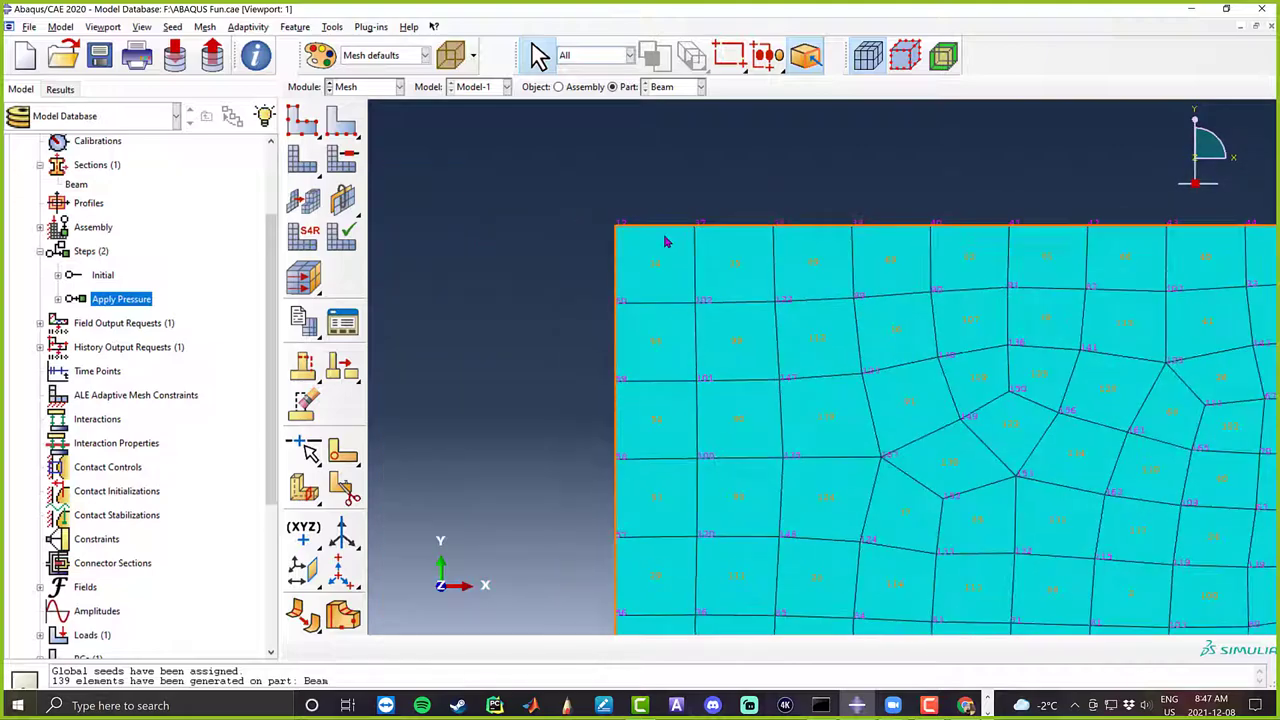
{"action": "middle_click_drag", "start_coordinate": [1071, 331], "coordinate": [958, 378], "text": "ctrl+alt"}
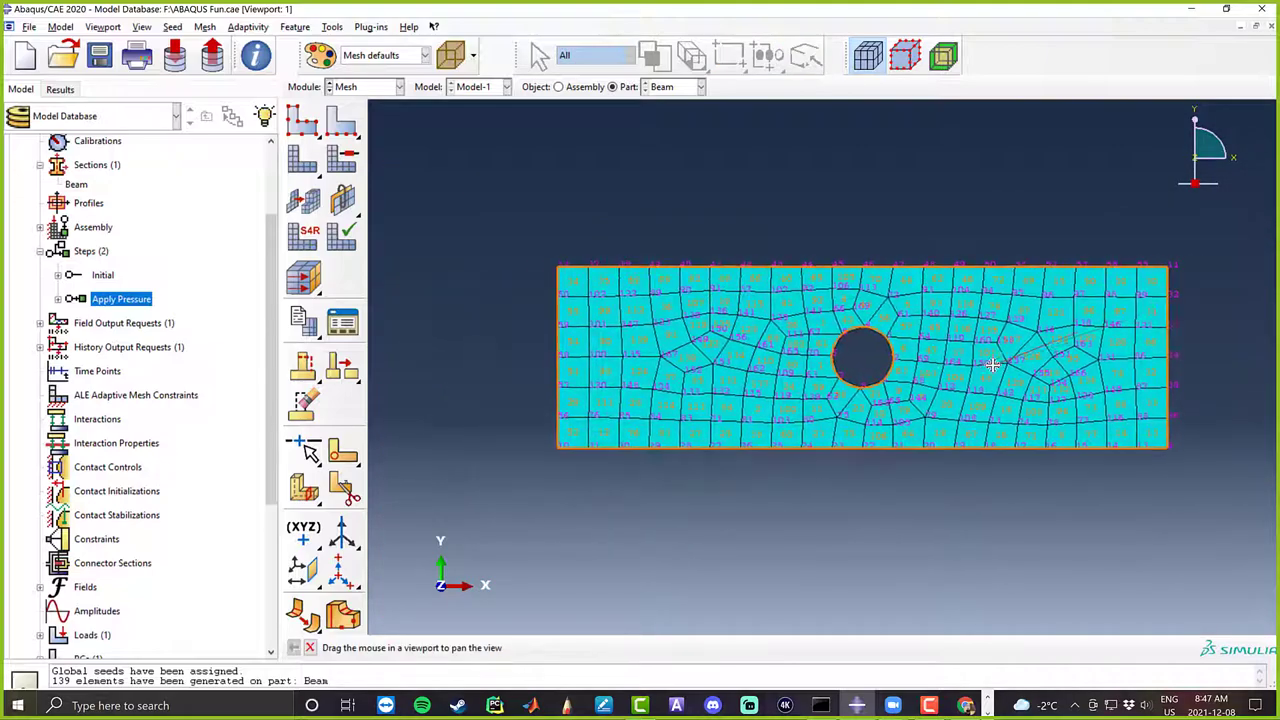
{"action": "key", "text": "Escape"}
{"action": "scroll", "coordinate": [985, 365], "scroll_direction": "down", "scroll_amount": 2}
{"action": "scroll", "coordinate": [985, 365], "scroll_direction": "up", "scroll_amount": 4}
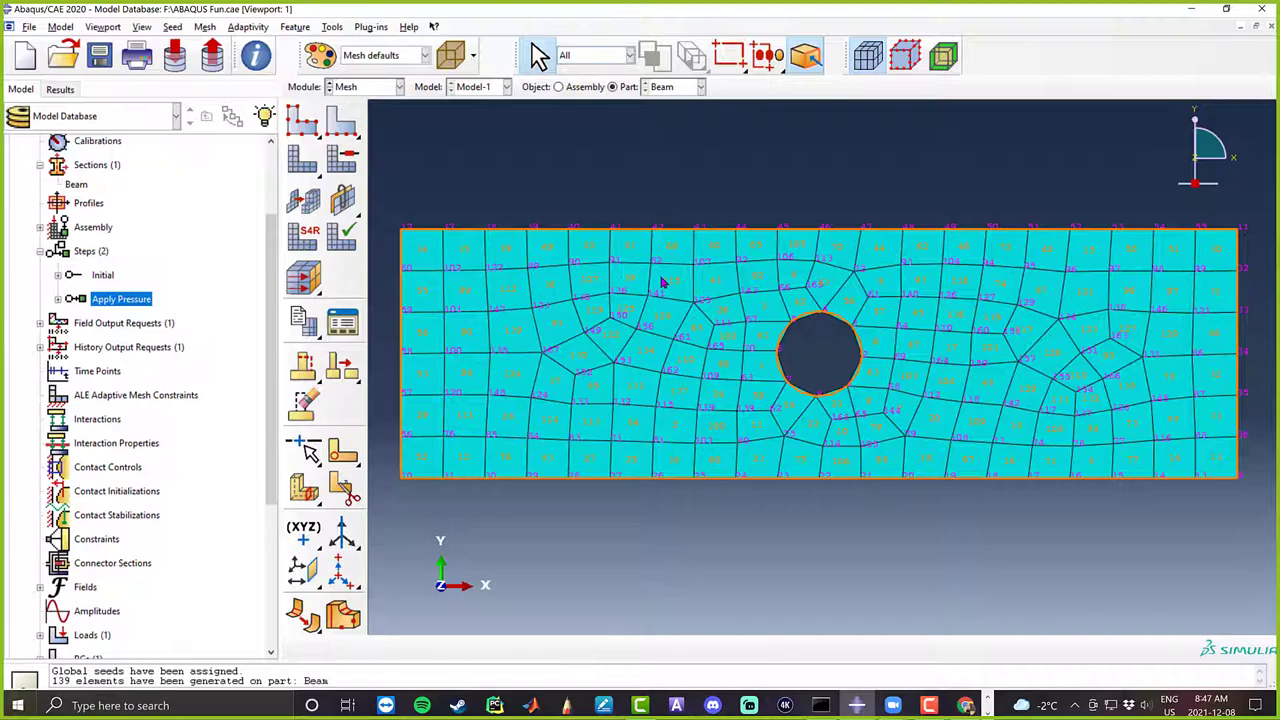
{"action": "left_click", "coordinate": [606, 143]}
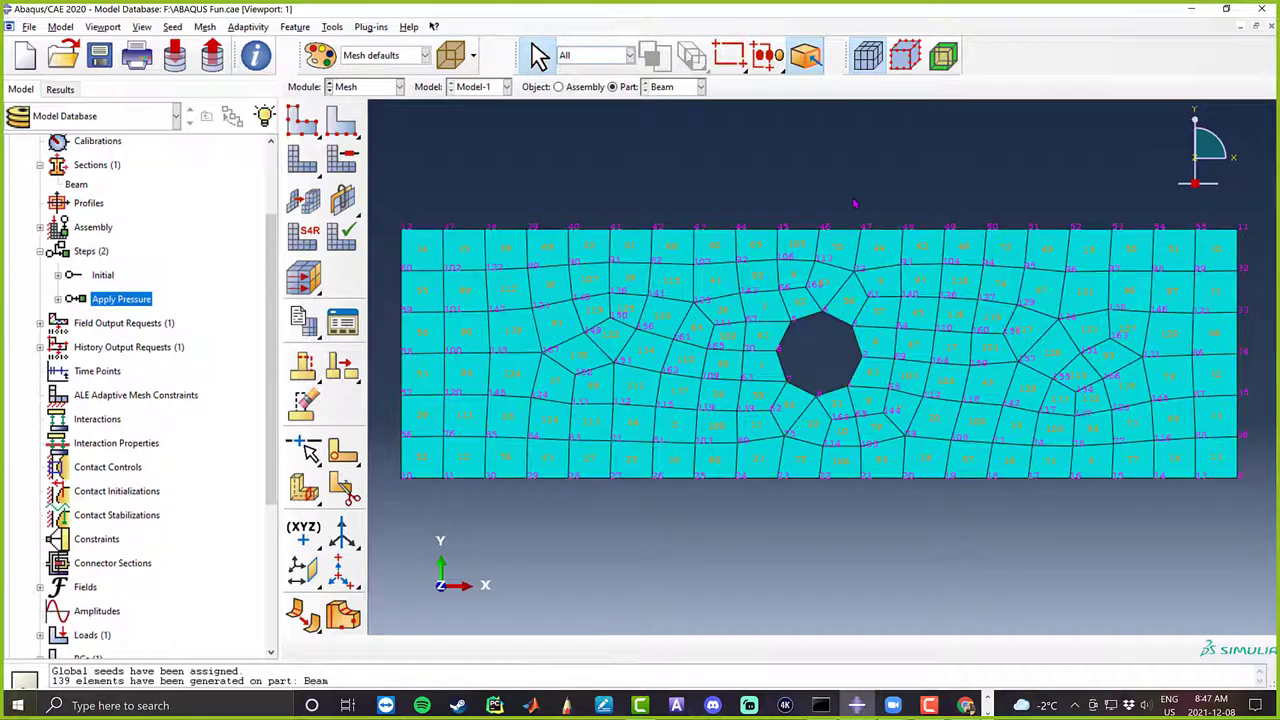
Review the Beam part's global seed sizing controls and close them without applying changes.
{"action": "left_click", "coordinate": [311, 129]}
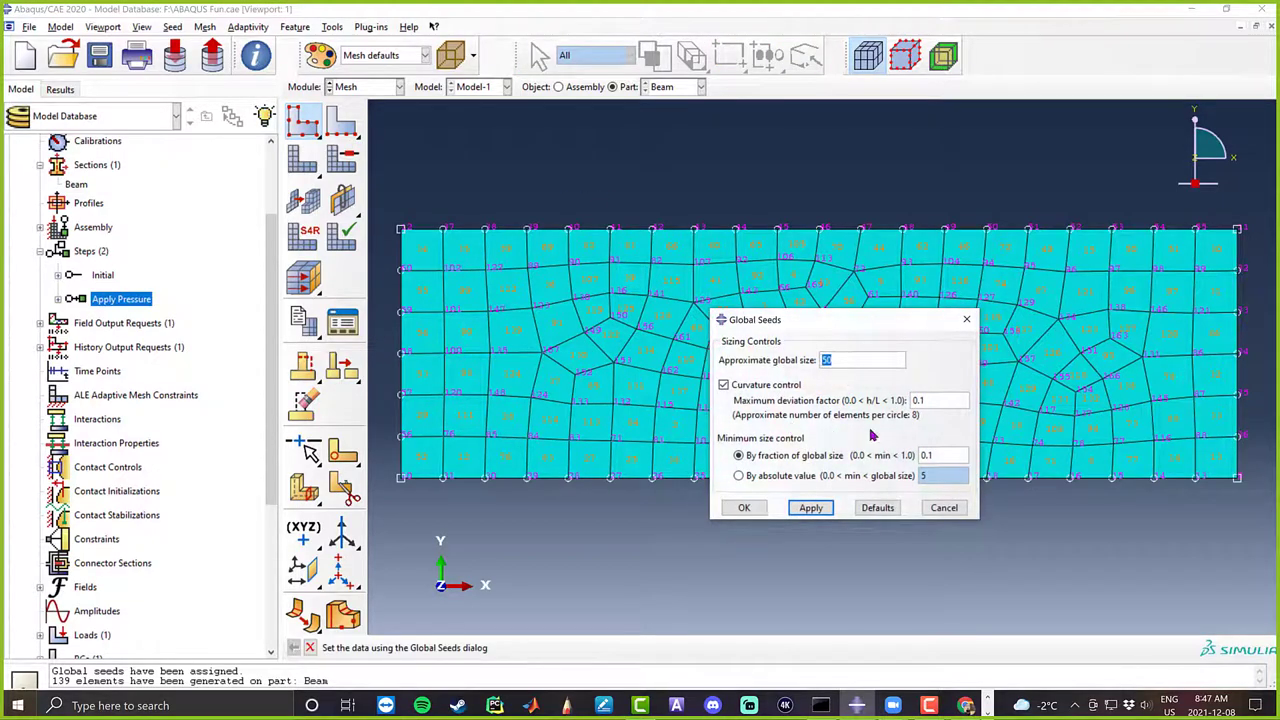
{"action": "left_click", "coordinate": [970, 318]}
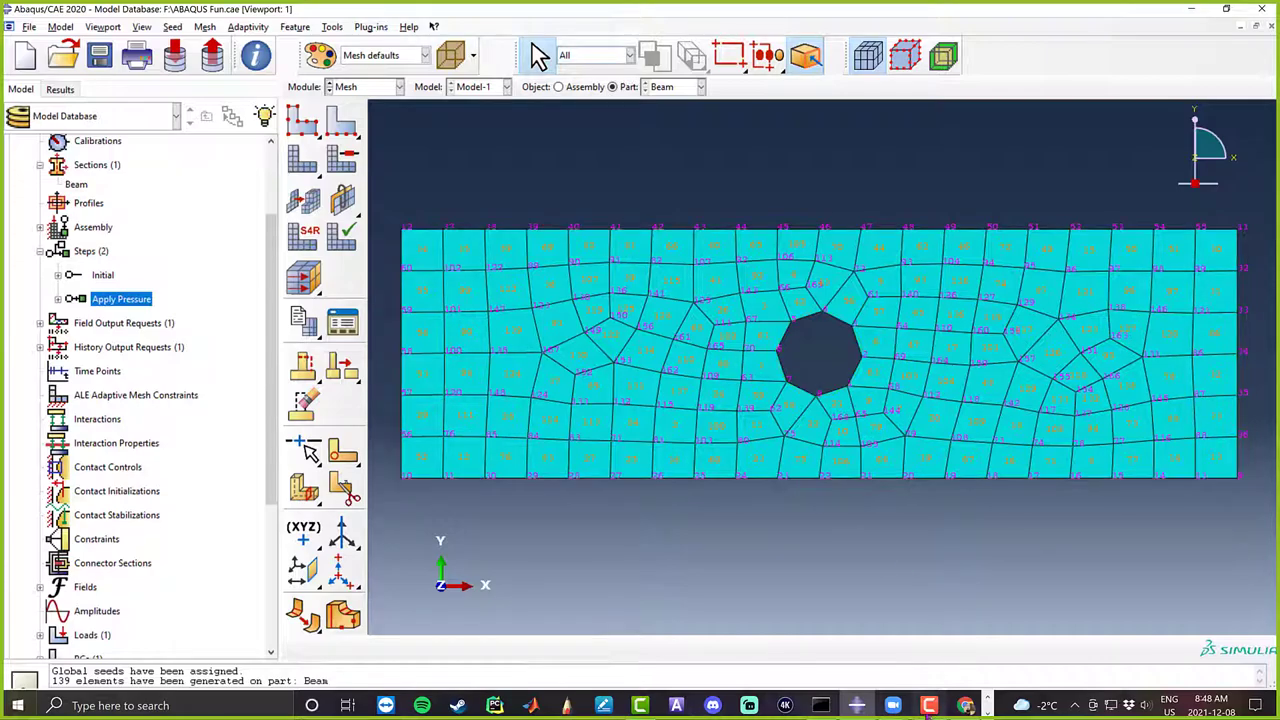
Switch to the Abaqus CAE console window and move it over the middle of the beam model to view its licence output.
{"action": "left_click", "coordinate": [820, 705]}
{"action": "left_click_drag", "start_coordinate": [74, 23], "coordinate": [513, 190]}
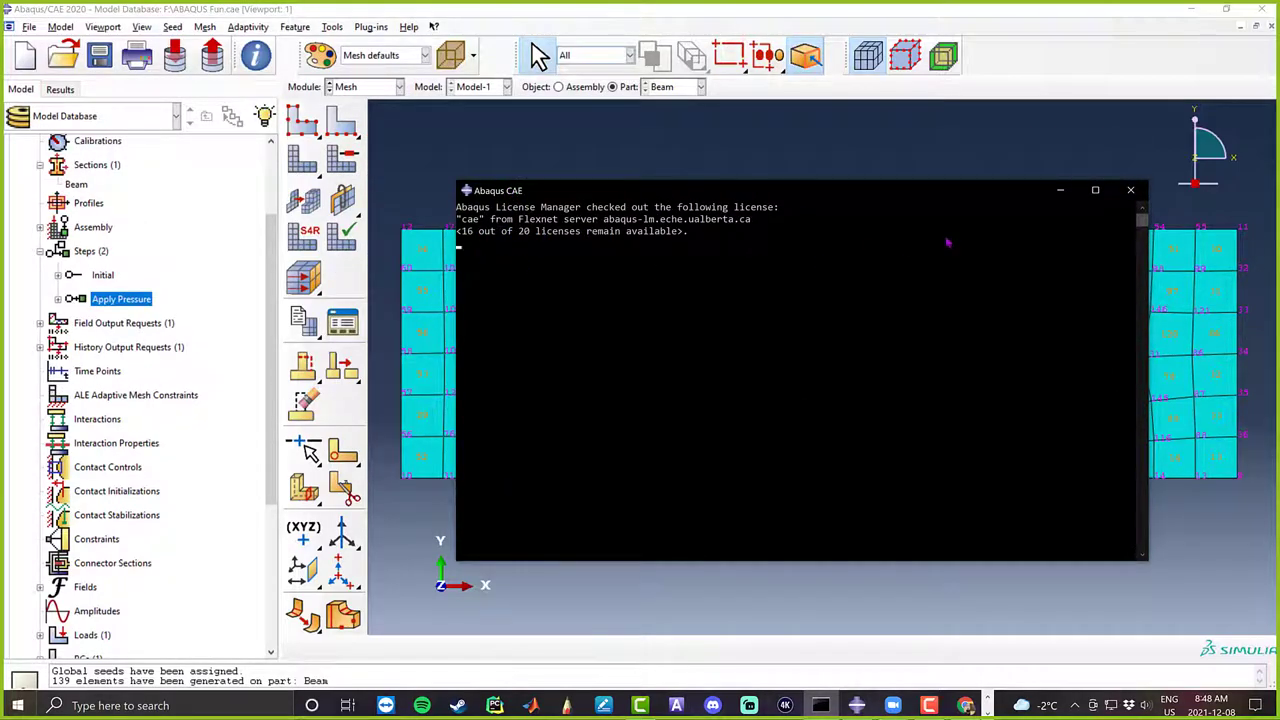
Minimise the licence console window and switch from meshing to the Job module.
{"action": "left_click", "coordinate": [1059, 191]}
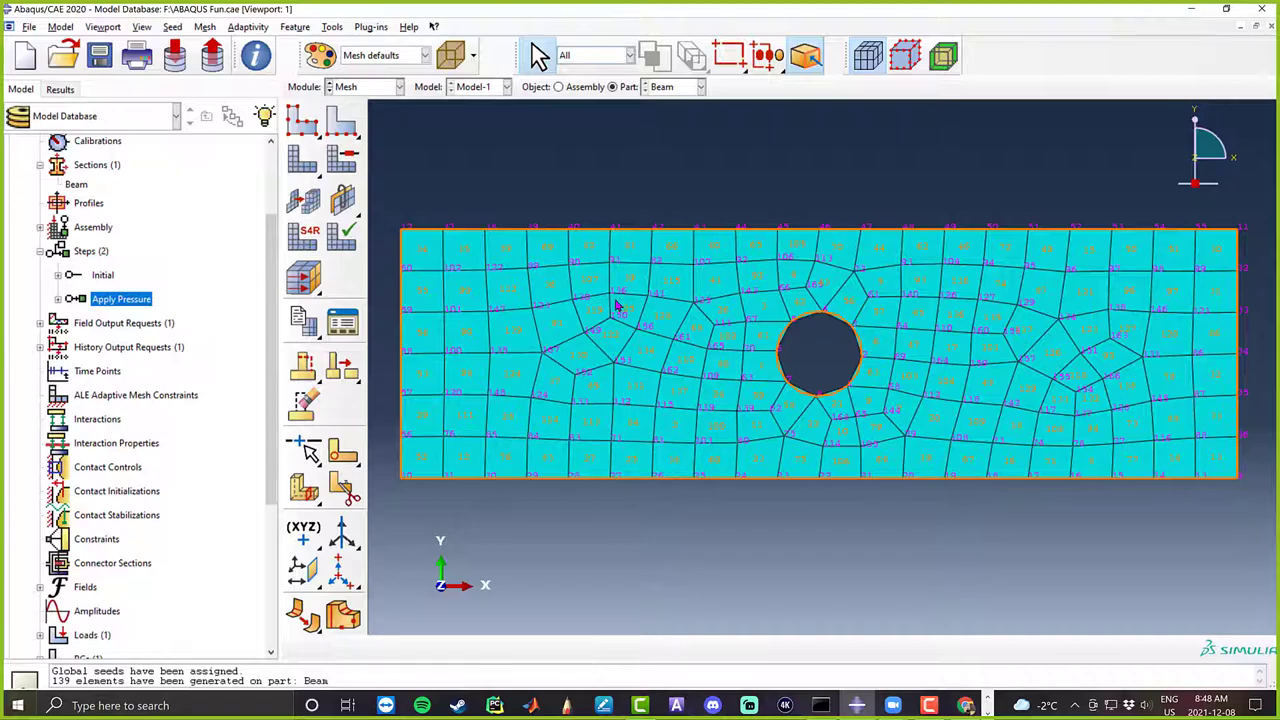
{"action": "scroll", "coordinate": [200, 322], "scroll_direction": "down", "scroll_amount": 4}
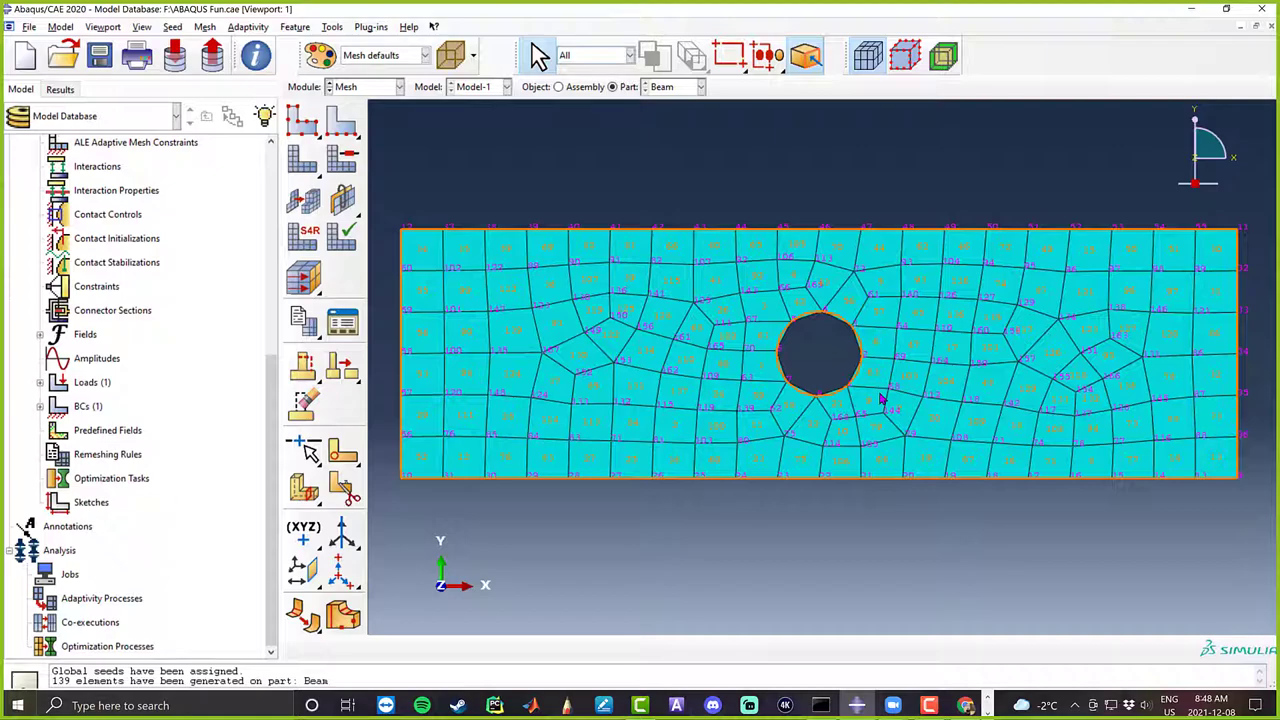
{"action": "left_click", "coordinate": [72, 575]}
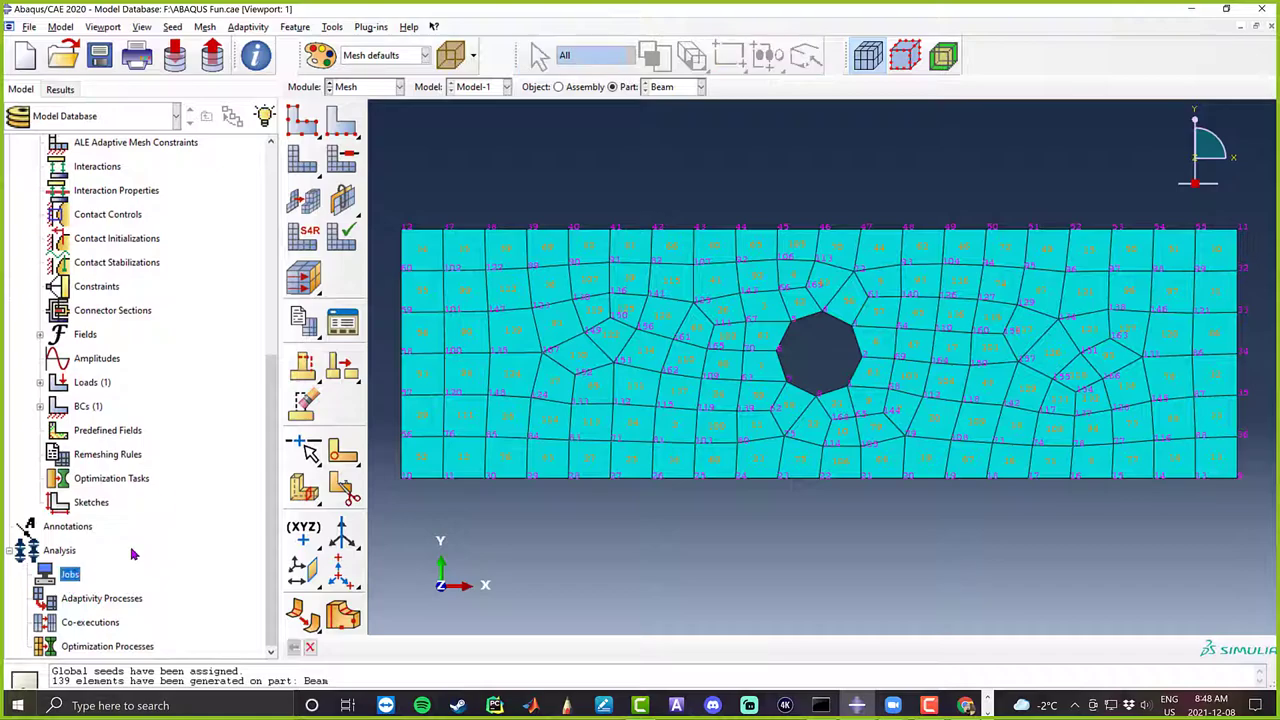
{"action": "left_click", "coordinate": [365, 88]}
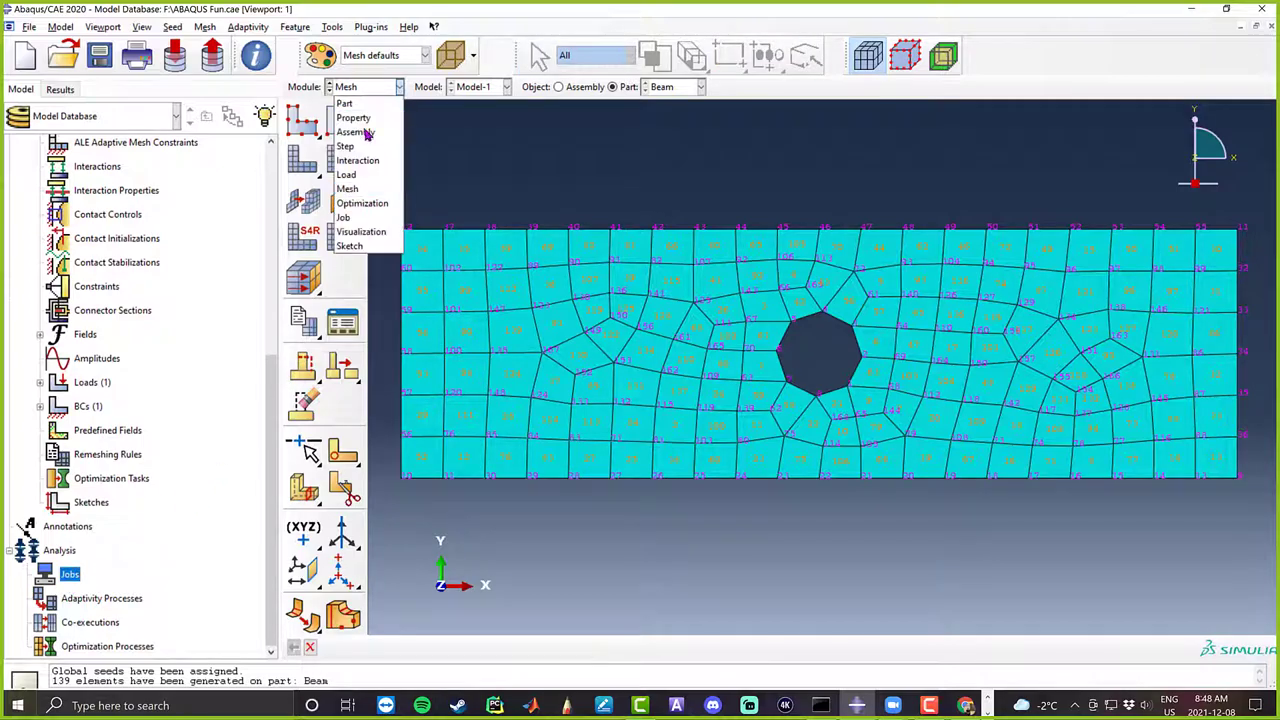
{"action": "left_click", "coordinate": [345, 217]}
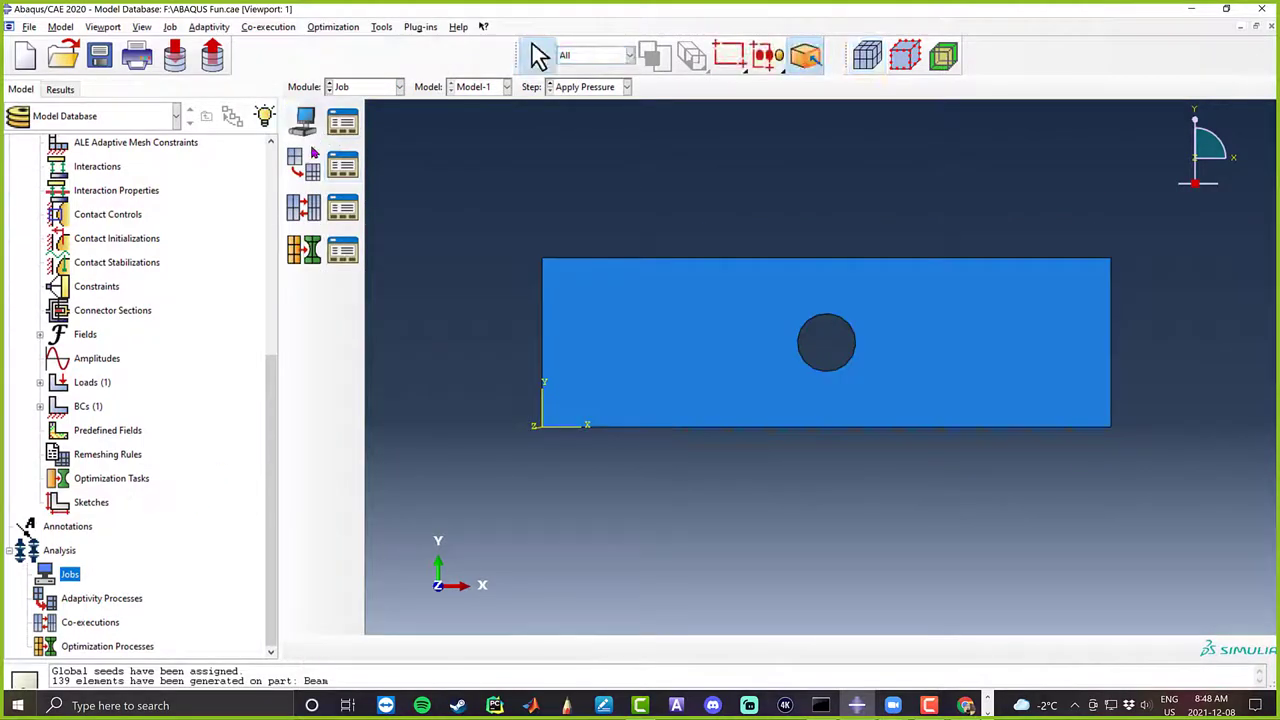
Create a full-analysis job named Analysis1 from Model-1, keeping the default submission settings.
{"action": "left_click", "coordinate": [305, 122]}
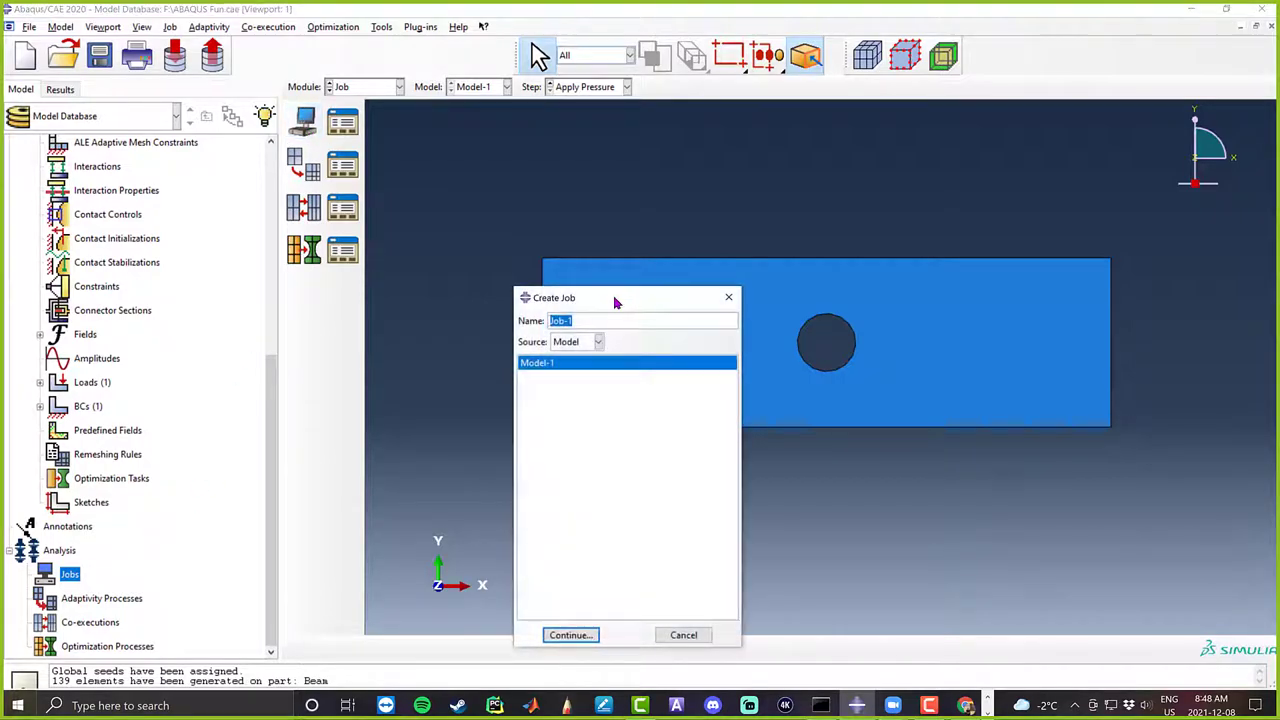
{"action": "left_click_drag", "start_coordinate": [620, 303], "coordinate": [780, 218]}
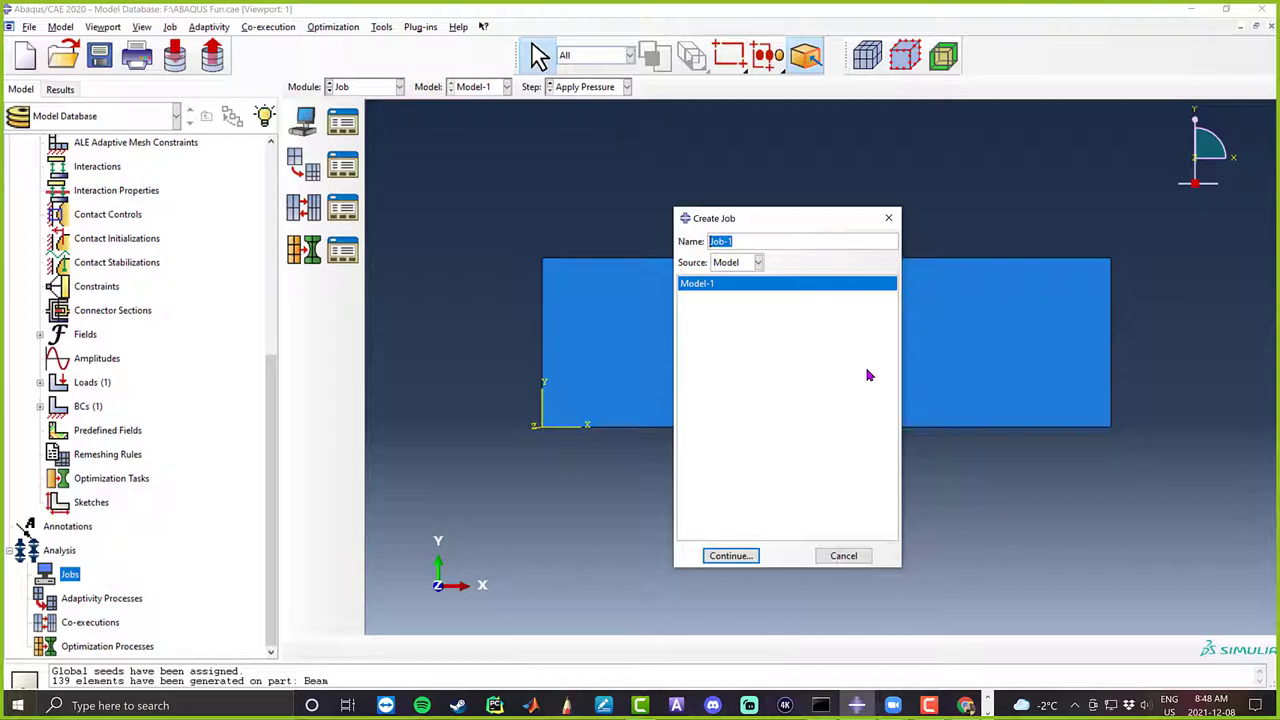
{"action": "type", "text": "Analysis1"}
{"action": "left_click", "coordinate": [730, 556]}
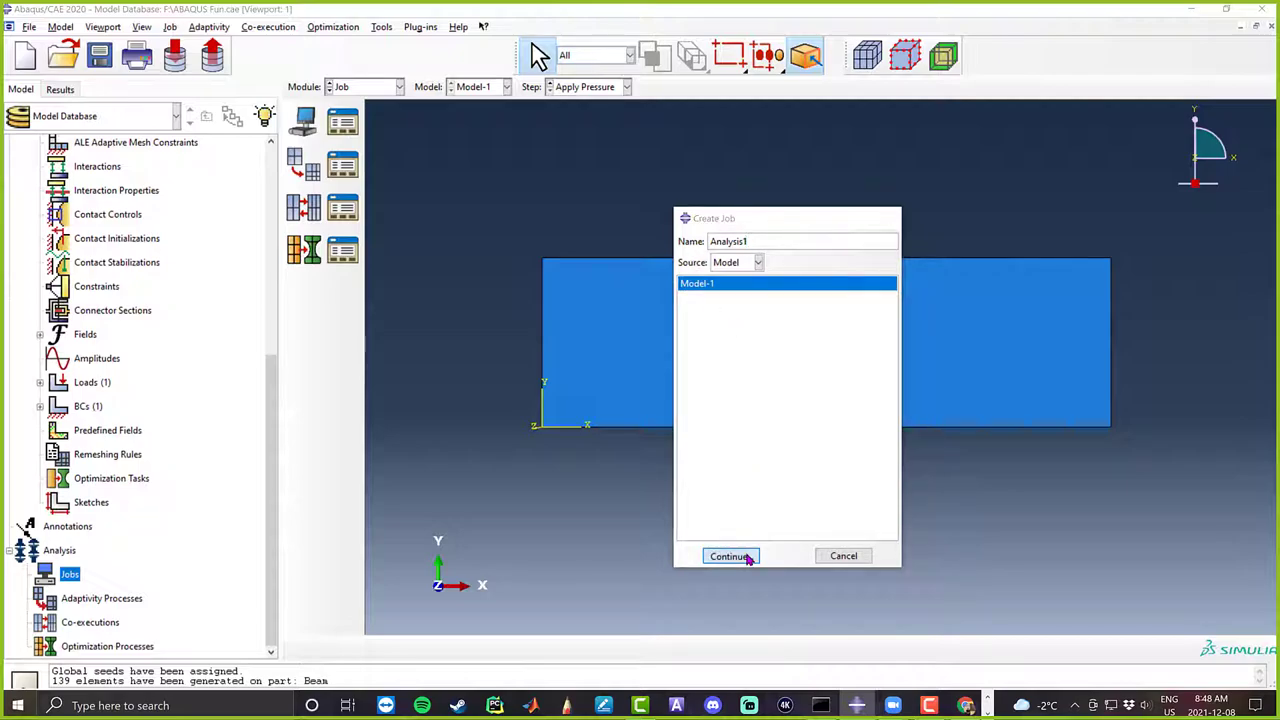
{"action": "left_click_drag", "start_coordinate": [698, 238], "coordinate": [750, 124]}
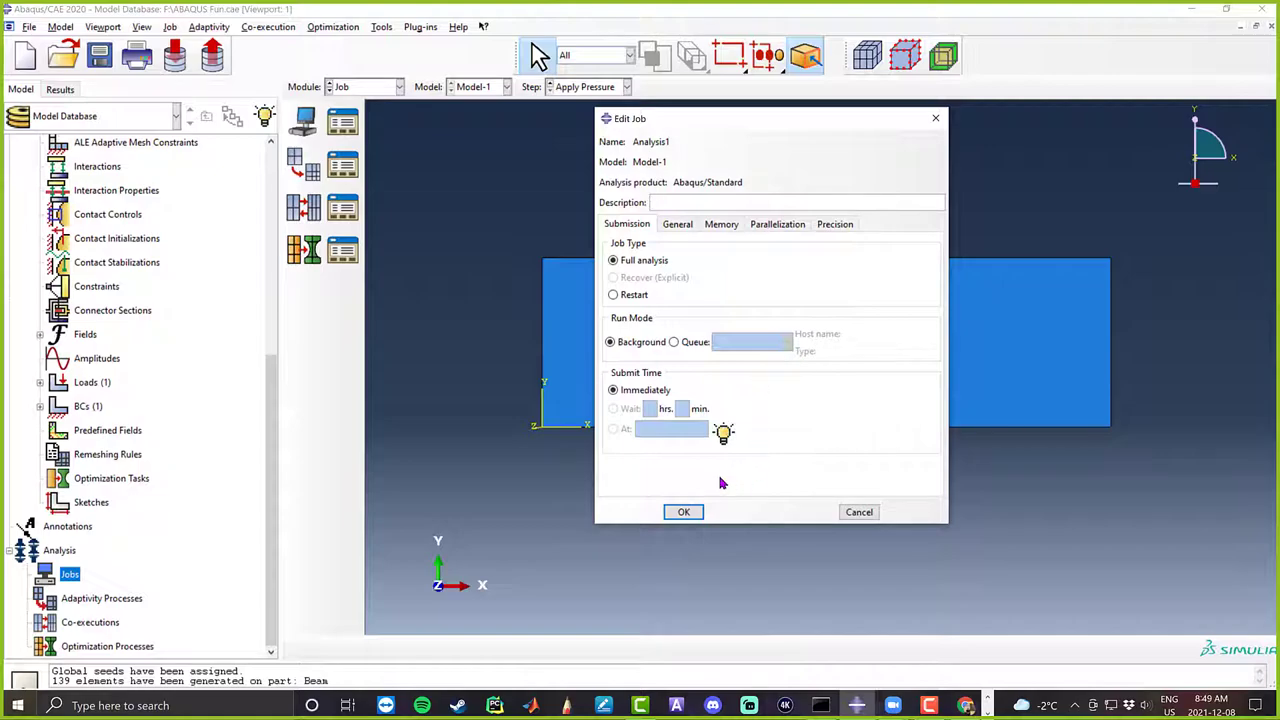
{"action": "left_click", "coordinate": [685, 513]}
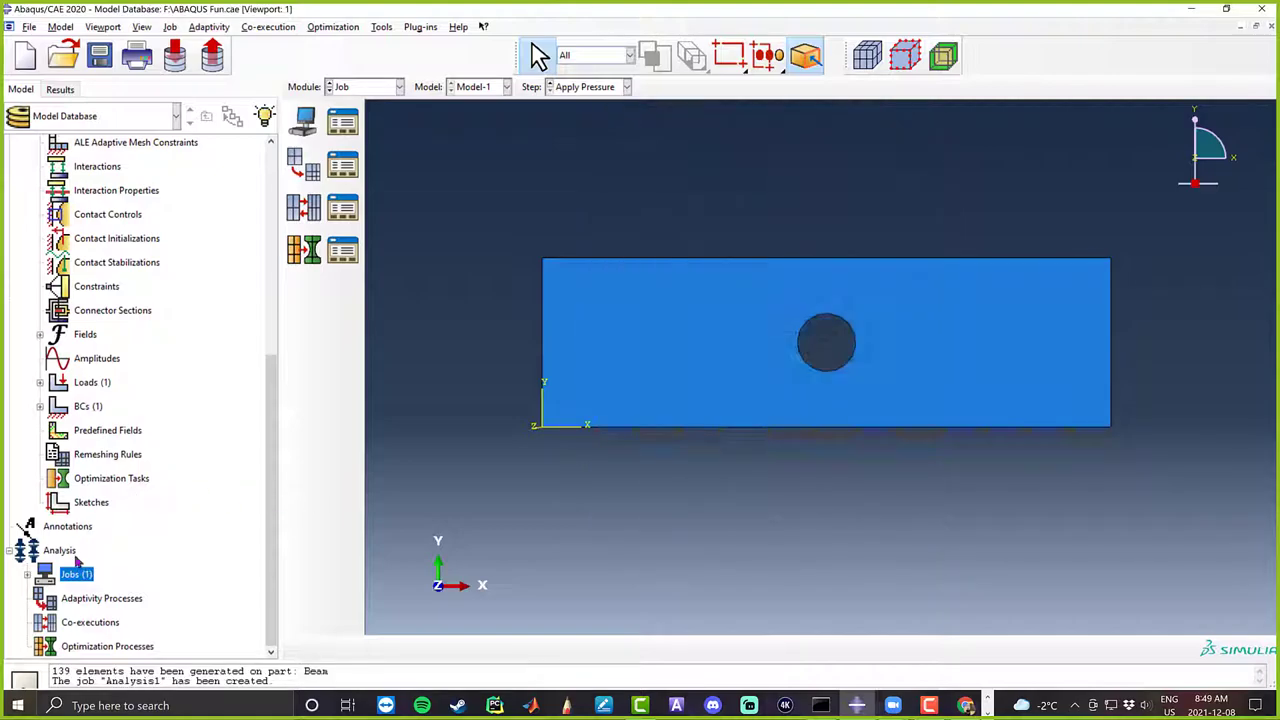
Submit the Analysis1 job for analysis from the model tree.
{"action": "left_click", "coordinate": [27, 575]}
{"action": "left_click", "coordinate": [66, 580]}
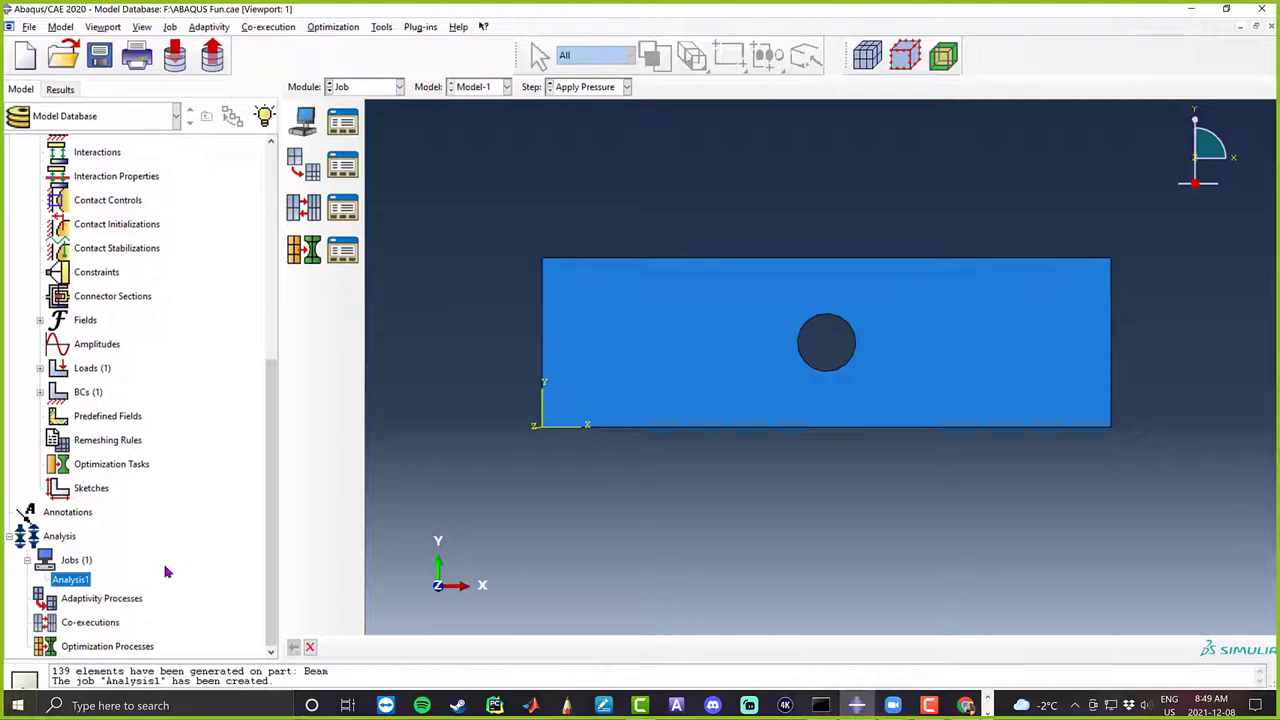
{"action": "scroll", "coordinate": [892, 348], "scroll_direction": "down", "scroll_amount": 2}
{"action": "scroll", "coordinate": [892, 348], "scroll_direction": "up", "scroll_amount": 2}
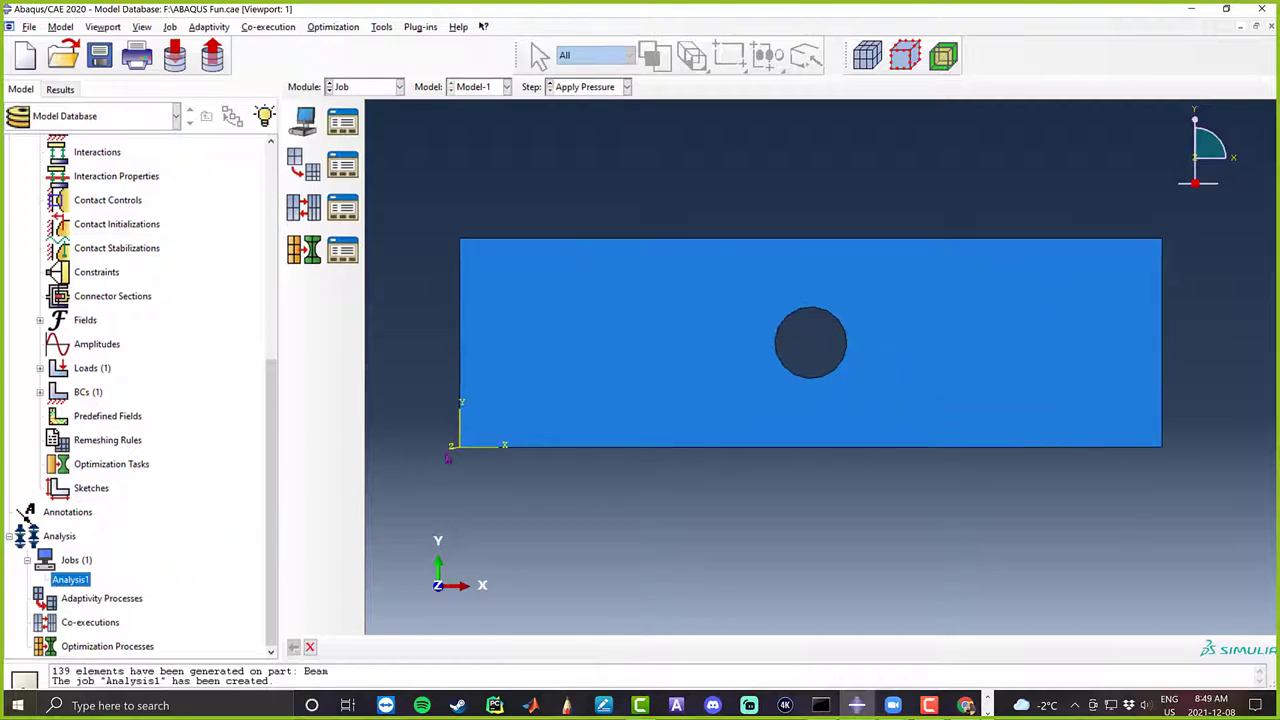
{"action": "right_click", "coordinate": [82, 585]}
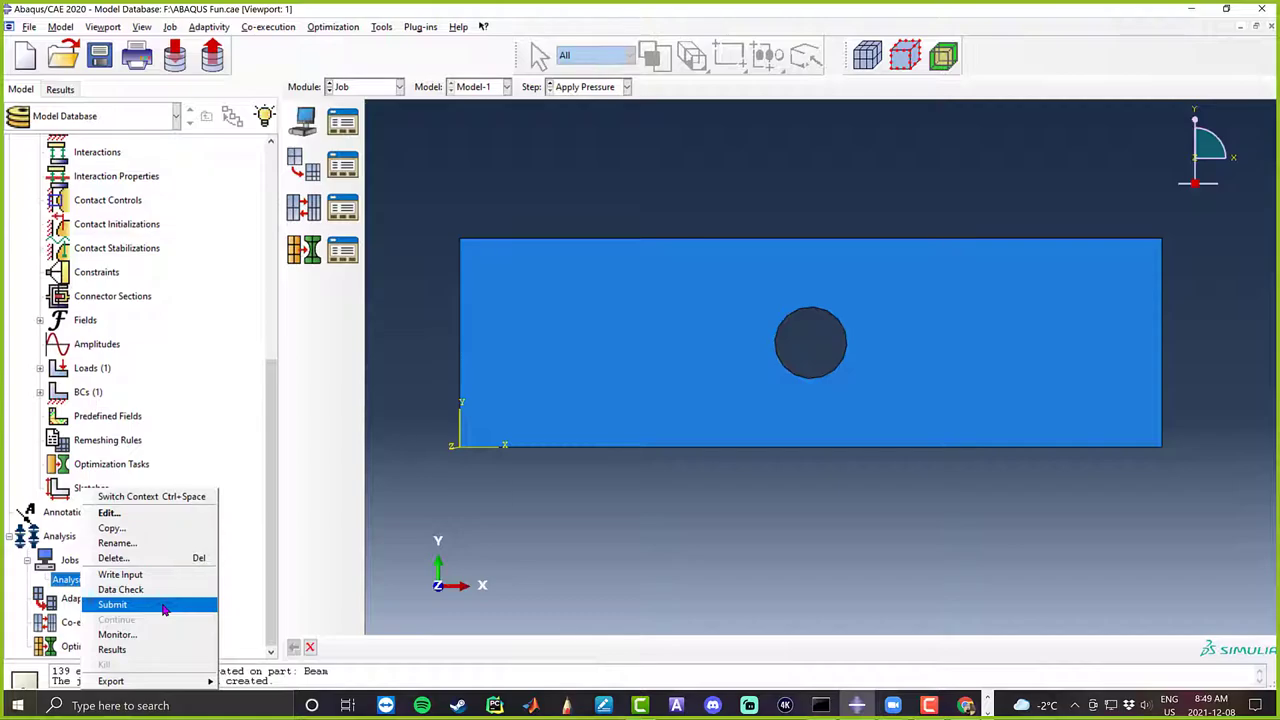
{"action": "left_click", "coordinate": [112, 605]}
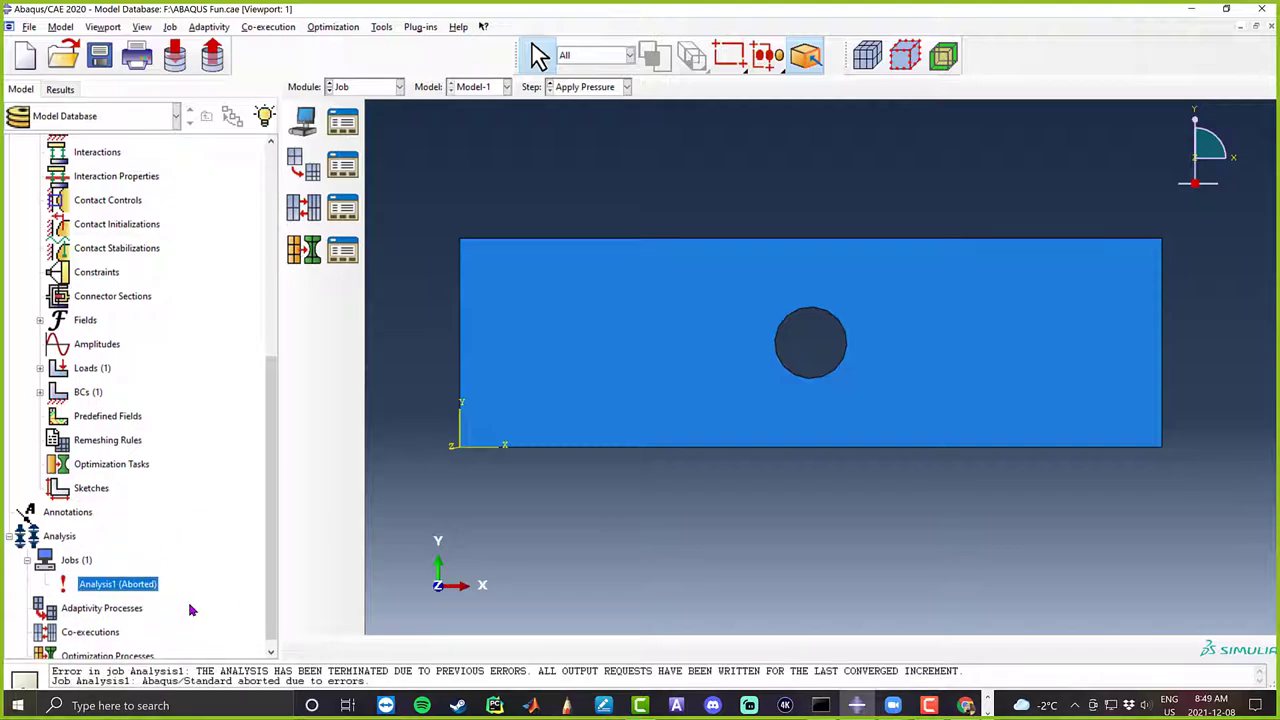
Open the monitor for the Analysis1 job and go to the first increments in its table.
{"action": "right_click", "coordinate": [137, 590]}
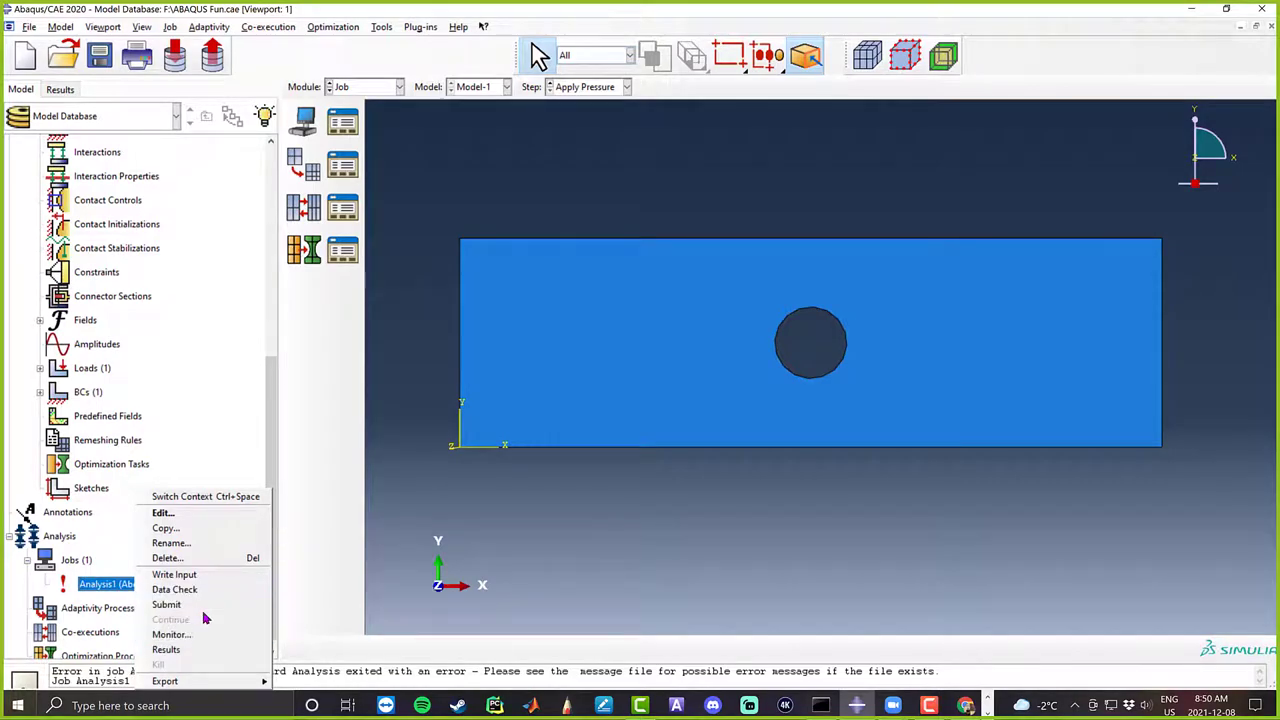
{"action": "left_click", "coordinate": [170, 634]}
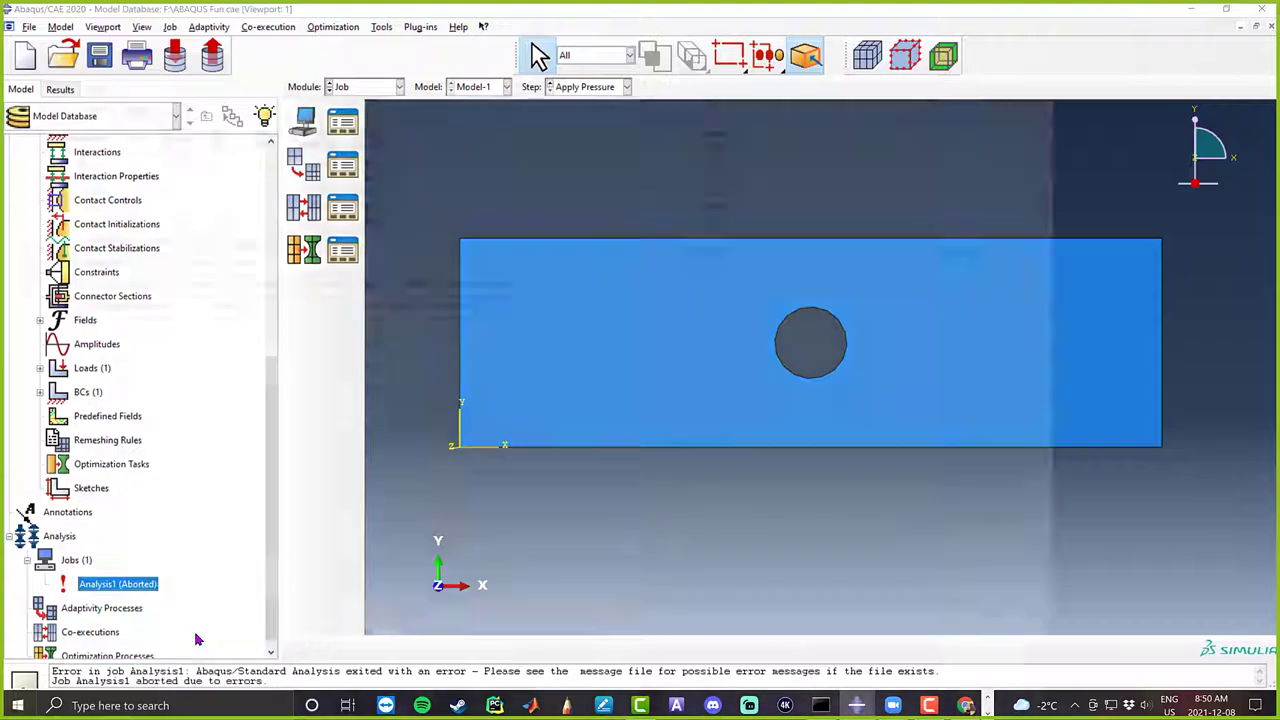
{"action": "left_click_drag", "start_coordinate": [323, 88], "coordinate": [429, 315]}
{"action": "left_click_drag", "start_coordinate": [576, 336], "coordinate": [564, 154]}
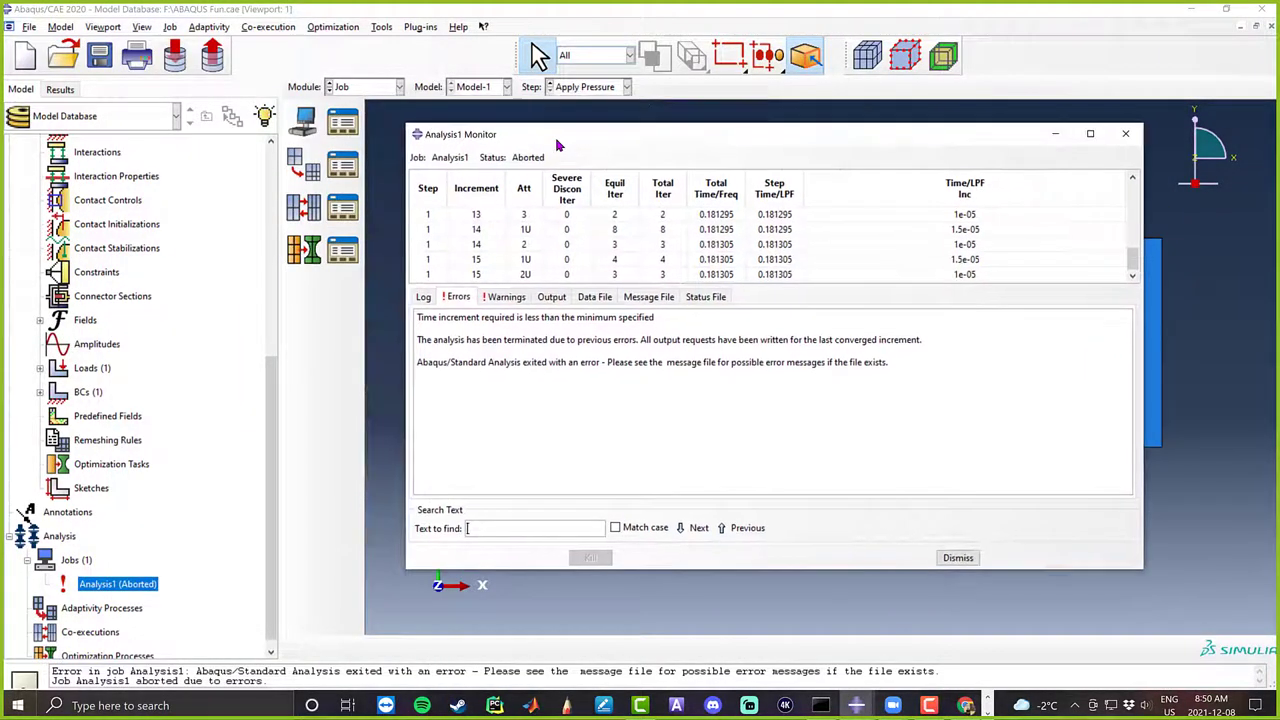
{"action": "scroll", "coordinate": [668, 210], "scroll_direction": "up", "scroll_amount": 4}
{"action": "scroll", "coordinate": [775, 235], "scroll_direction": "up", "scroll_amount": 1}
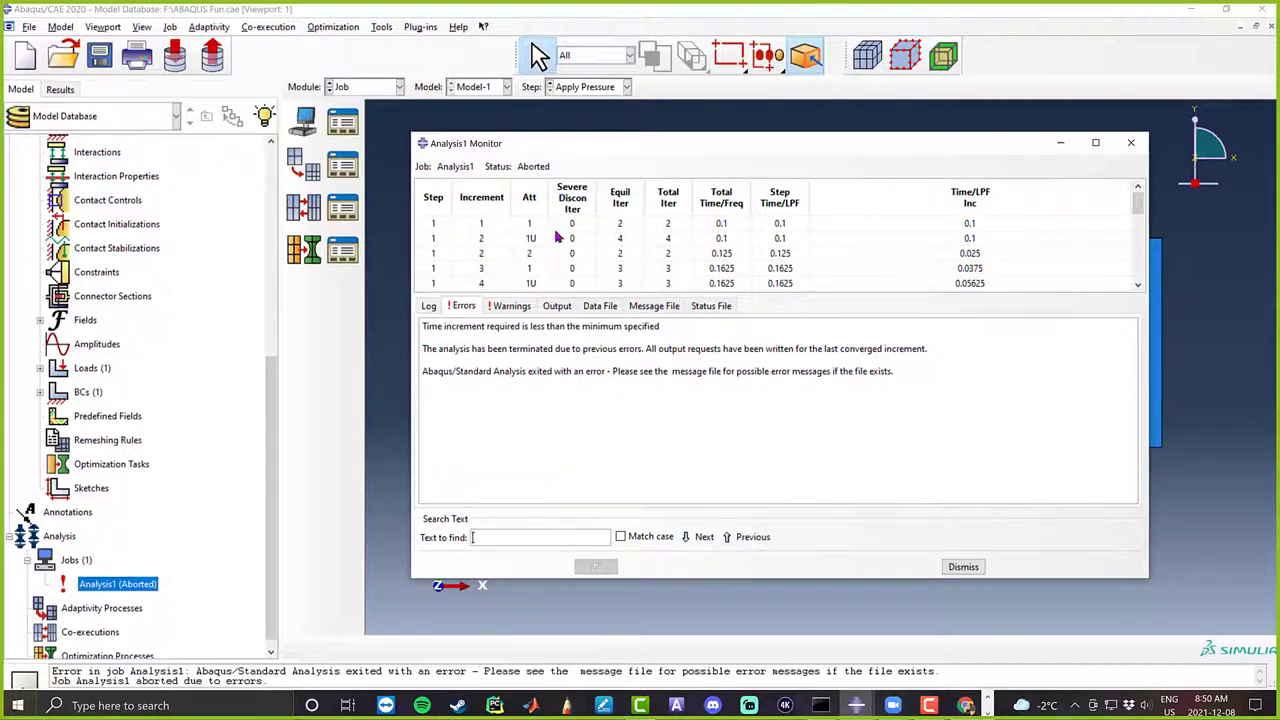
Examine the attempts, time increment sizes and accumulated step times of increments 1 to 4.
{"action": "left_click", "coordinate": [741, 228]}
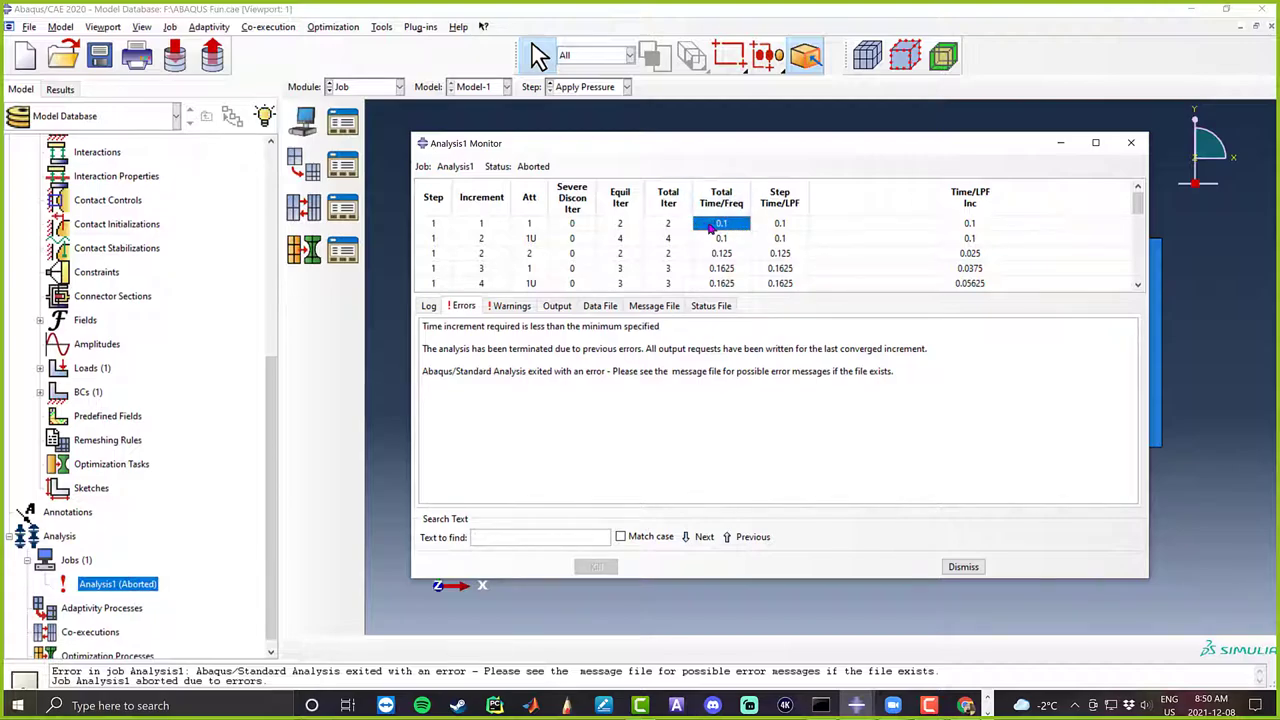
{"action": "left_click", "coordinate": [543, 227]}
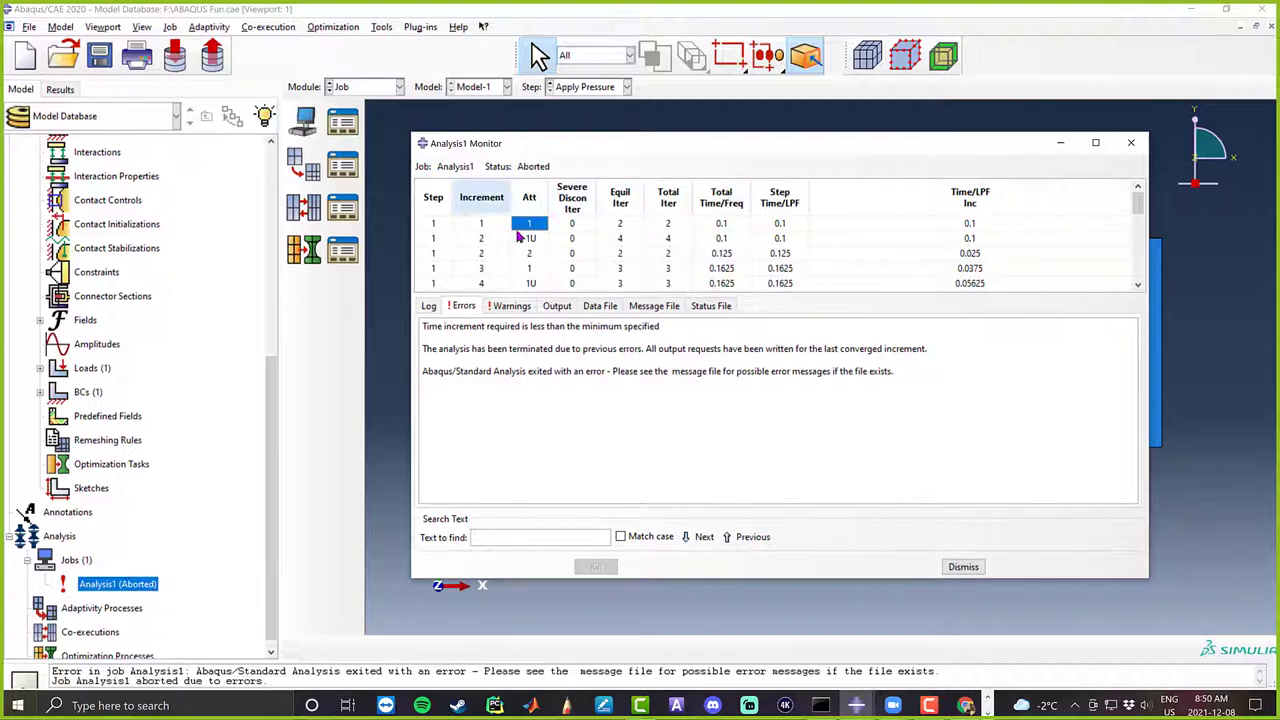
{"action": "left_click", "coordinate": [537, 242]}
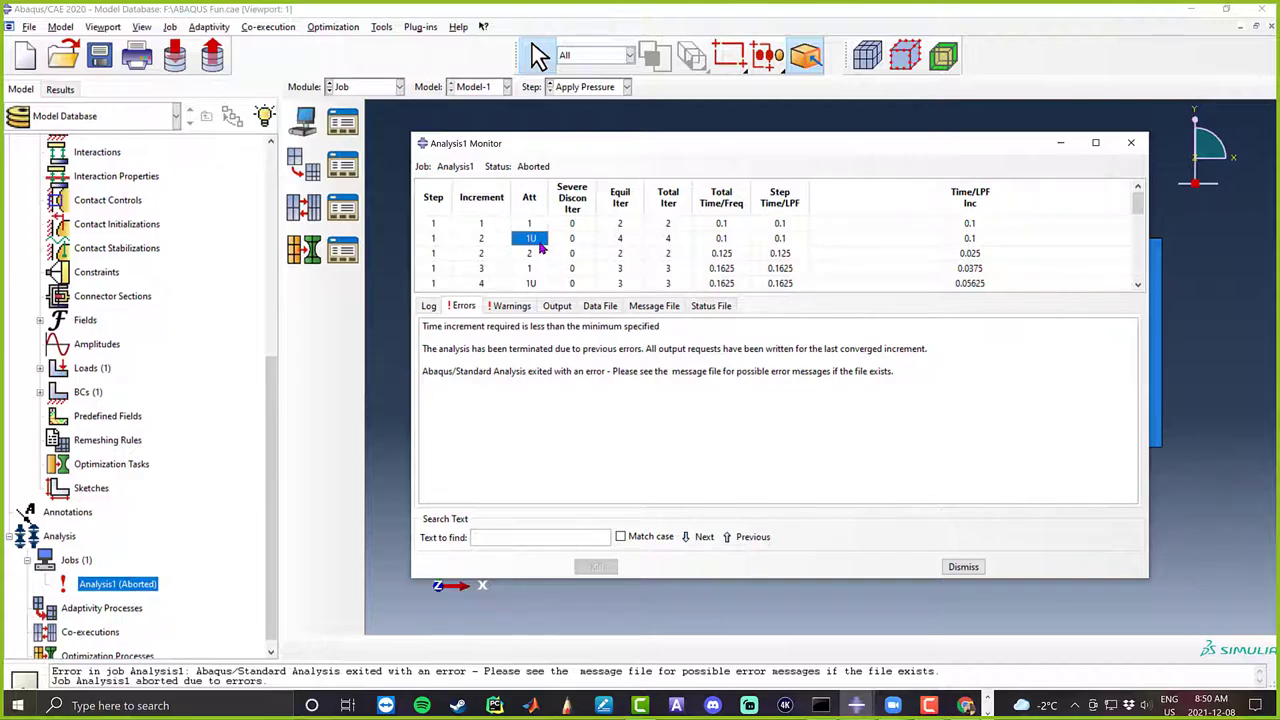
{"action": "left_click", "coordinate": [536, 285]}
{"action": "left_click", "coordinate": [534, 241]}
{"action": "left_click", "coordinate": [950, 227]}
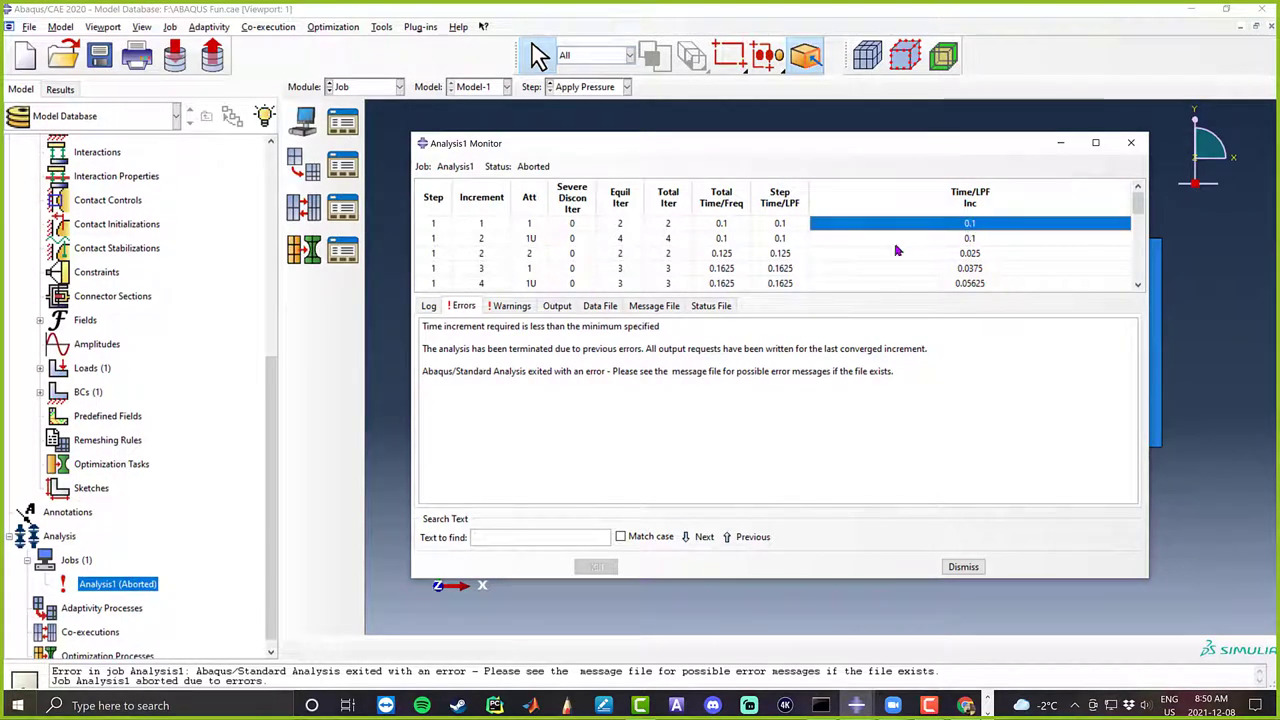
{"action": "left_click", "coordinate": [724, 242]}
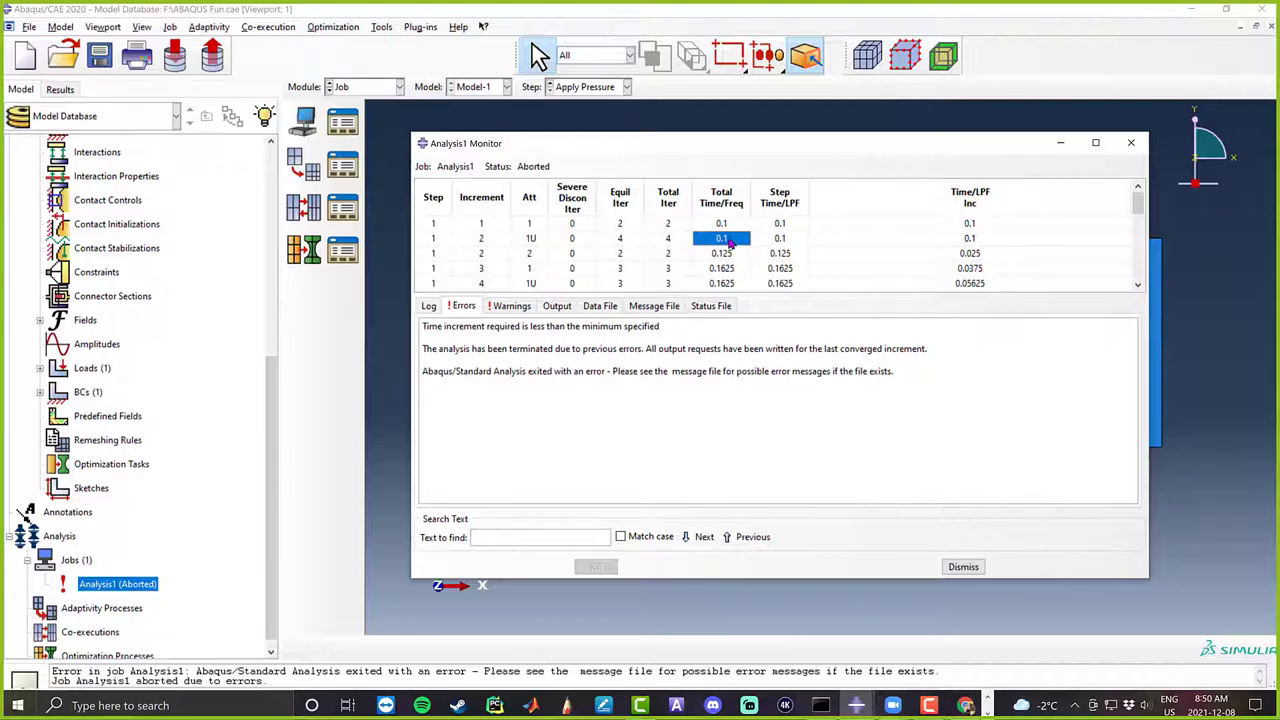
{"action": "left_click", "coordinate": [983, 256]}
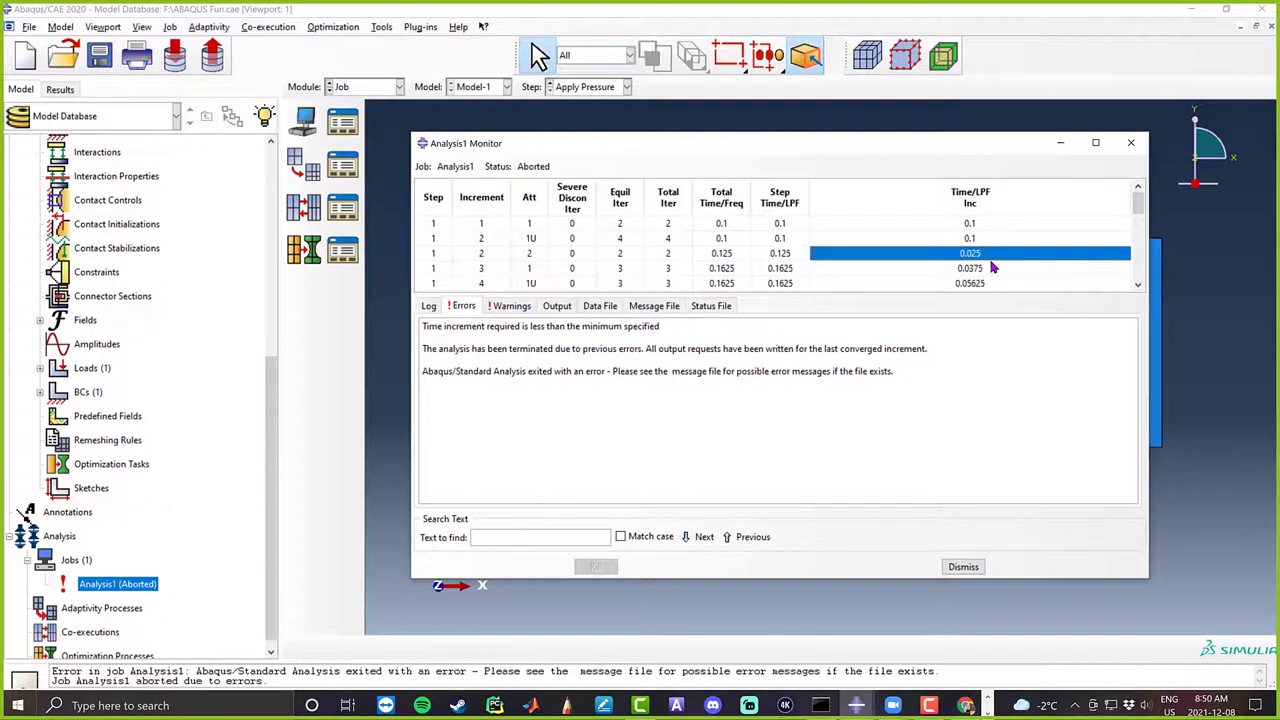
{"action": "left_click", "coordinate": [547, 257]}
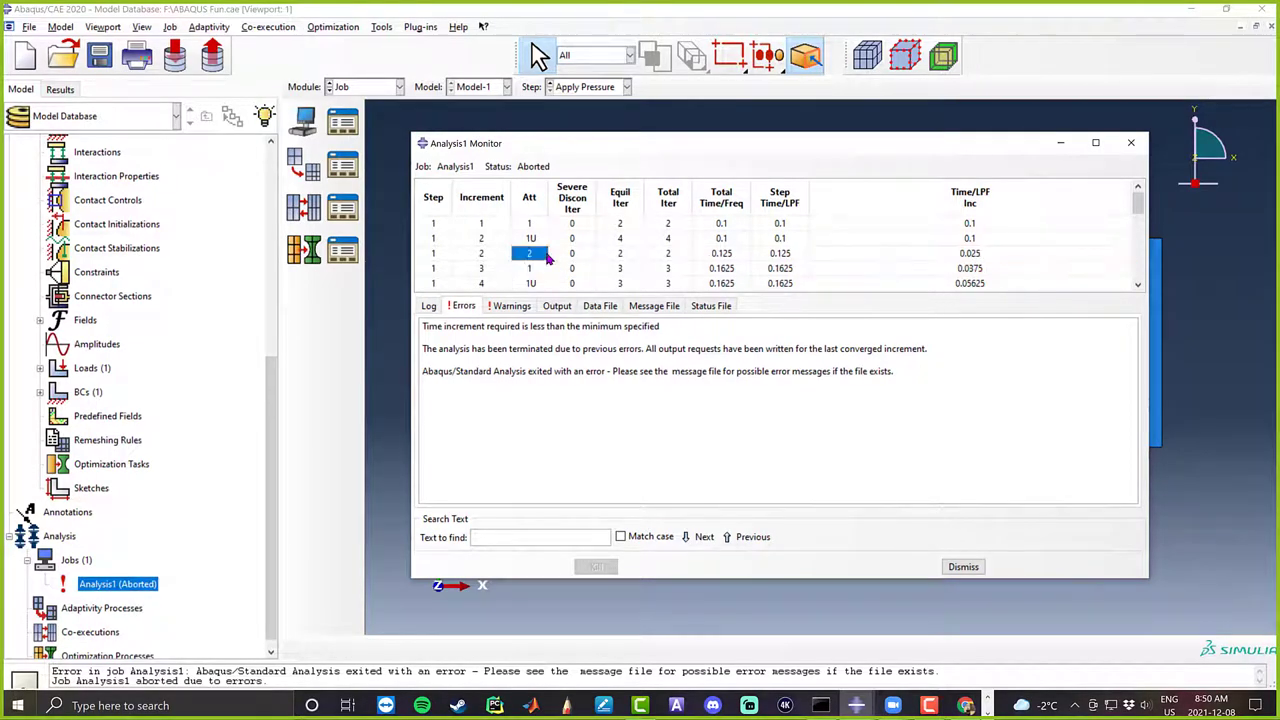
{"action": "left_click", "coordinate": [992, 273]}
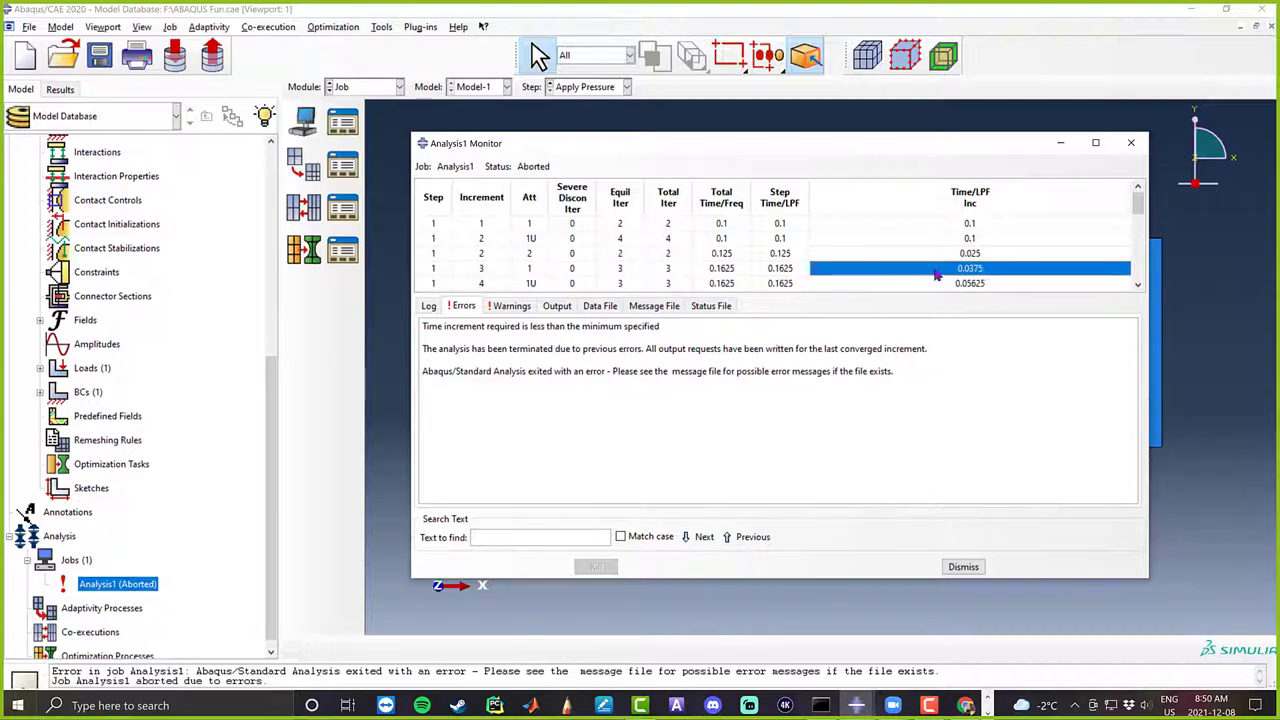
{"action": "left_click", "coordinate": [552, 270]}
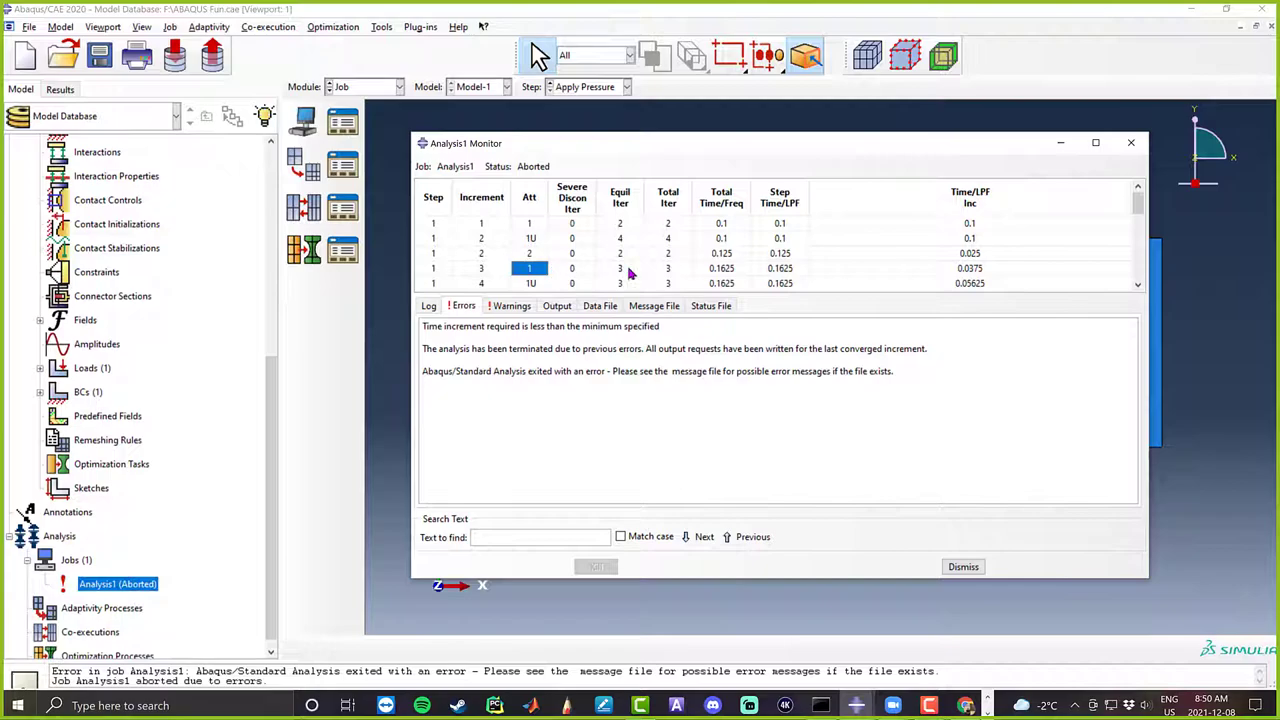
{"action": "left_click", "coordinate": [998, 287]}
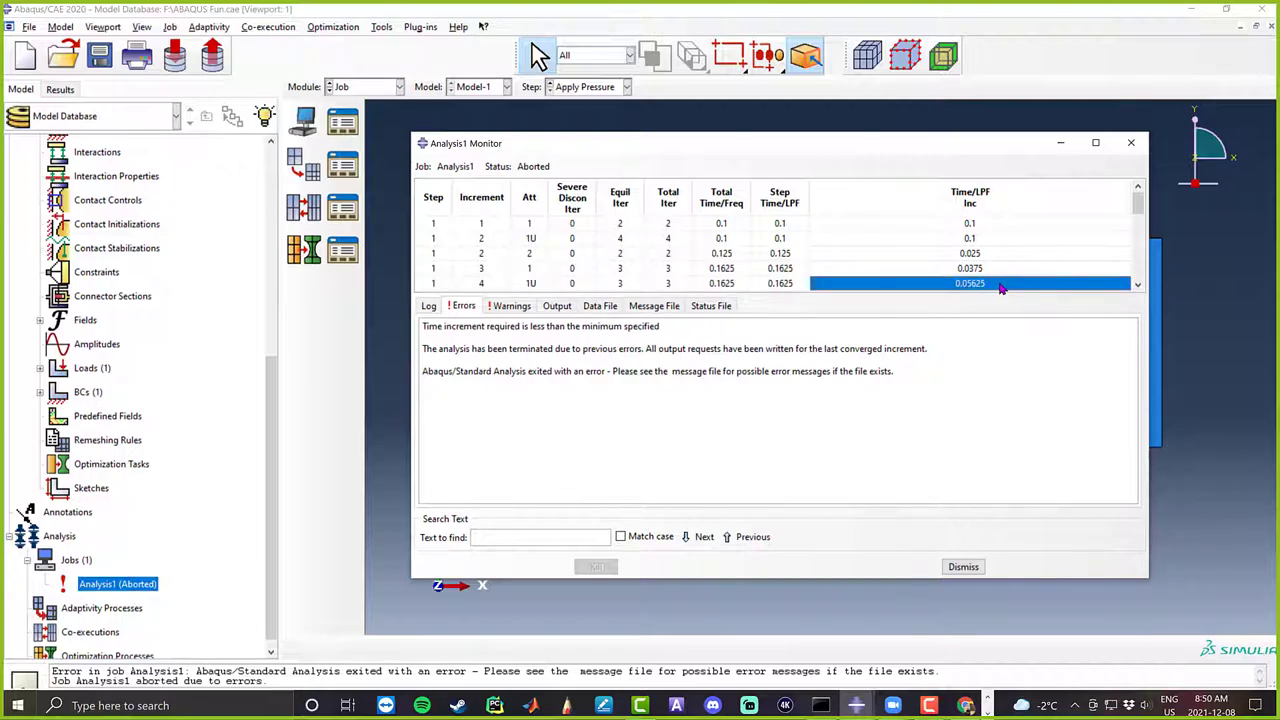
{"action": "left_click", "coordinate": [533, 285]}
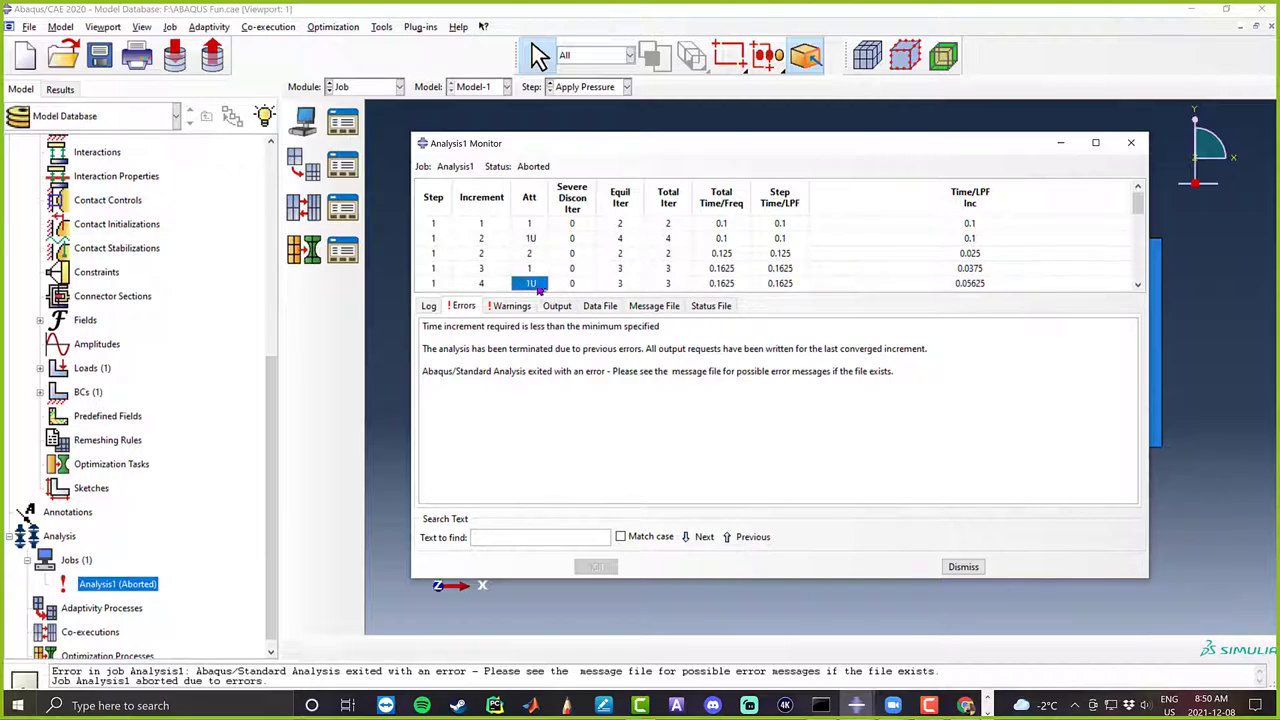
{"action": "left_click_drag", "start_coordinate": [969, 223], "coordinate": [975, 285]}
{"action": "left_click_drag", "start_coordinate": [776, 228], "coordinate": [777, 285]}
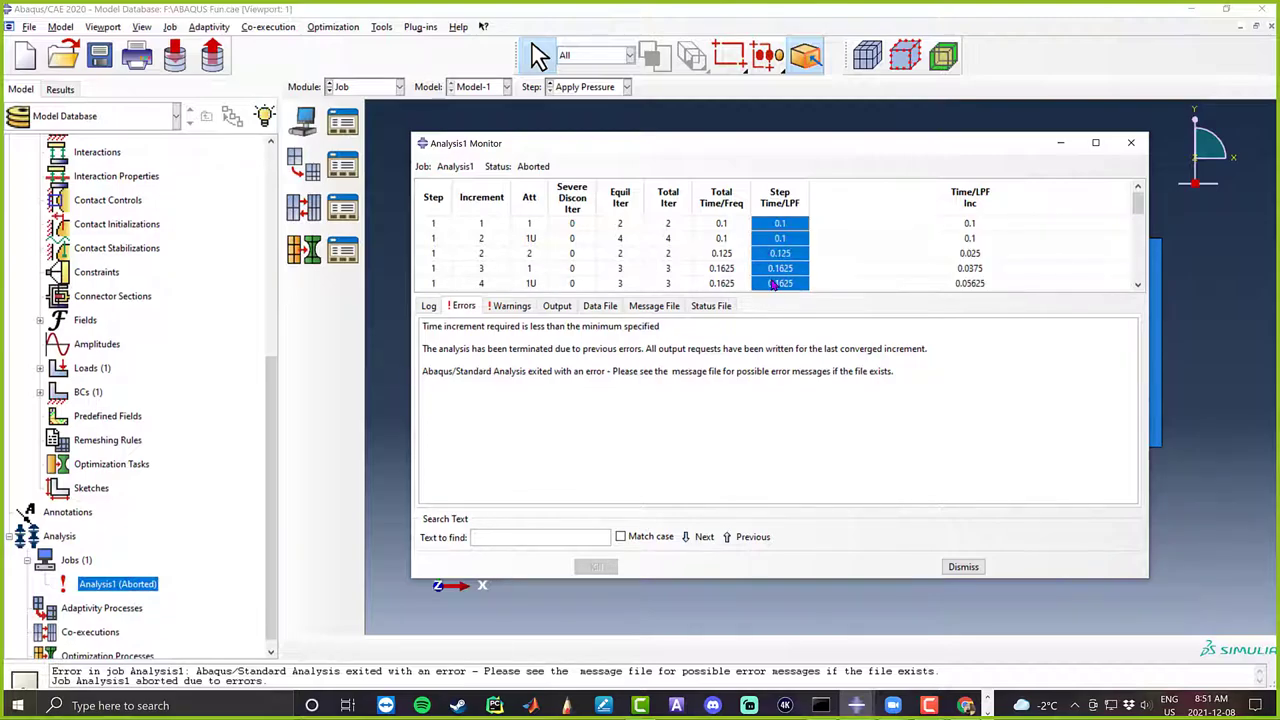
{"action": "left_click", "coordinate": [730, 283]}
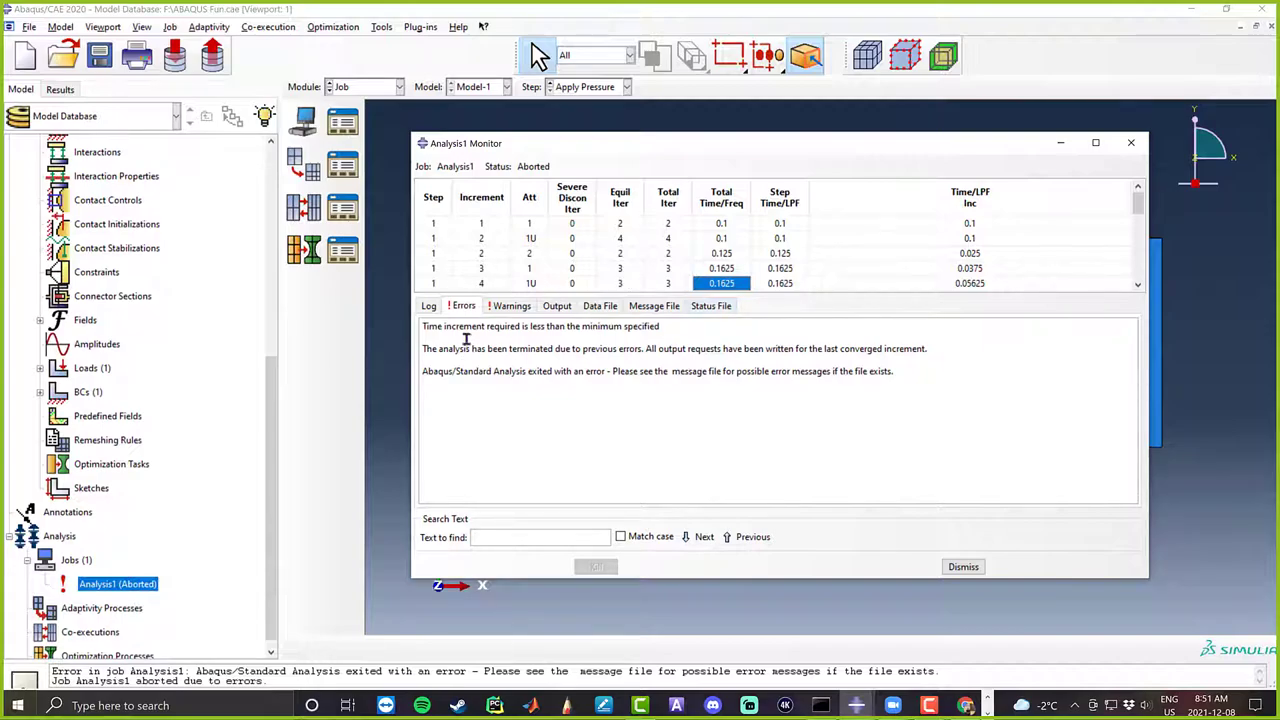
Examine the first error message and the time increment of the final attempt in the monitor table.
{"action": "left_click_drag", "start_coordinate": [422, 326], "coordinate": [664, 326]}
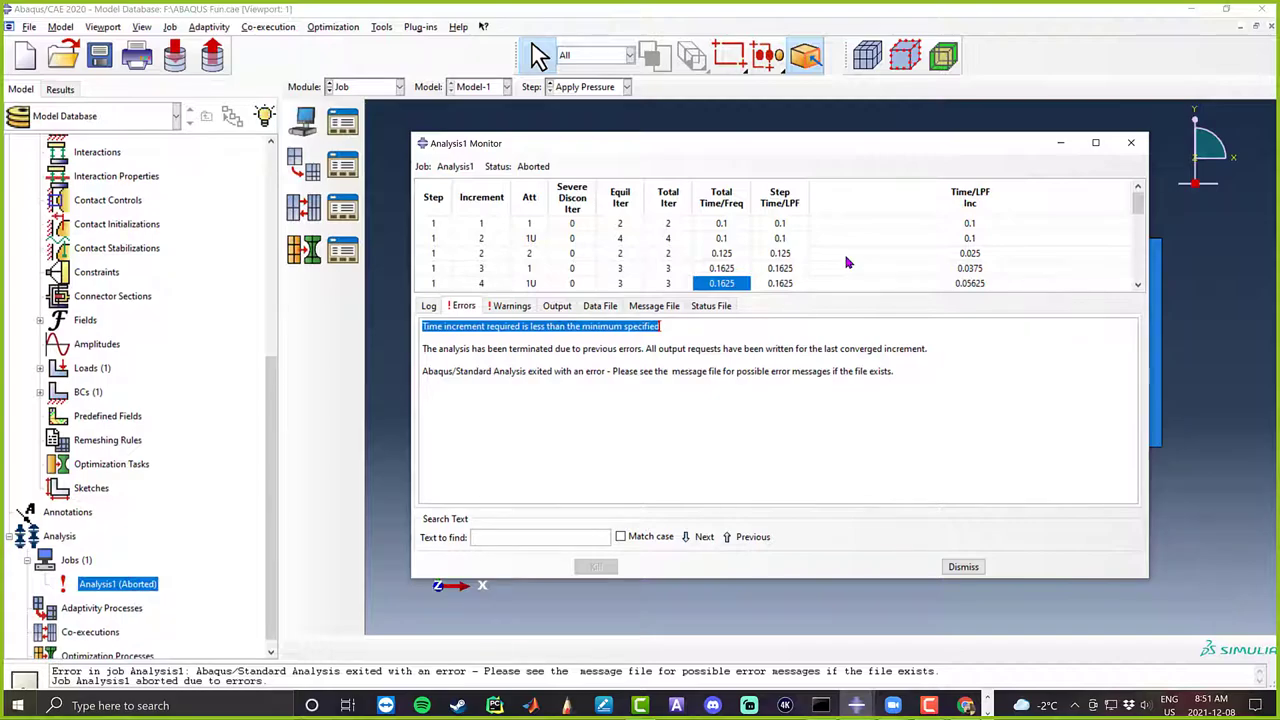
{"action": "scroll", "coordinate": [870, 245], "scroll_direction": "down", "scroll_amount": 6}
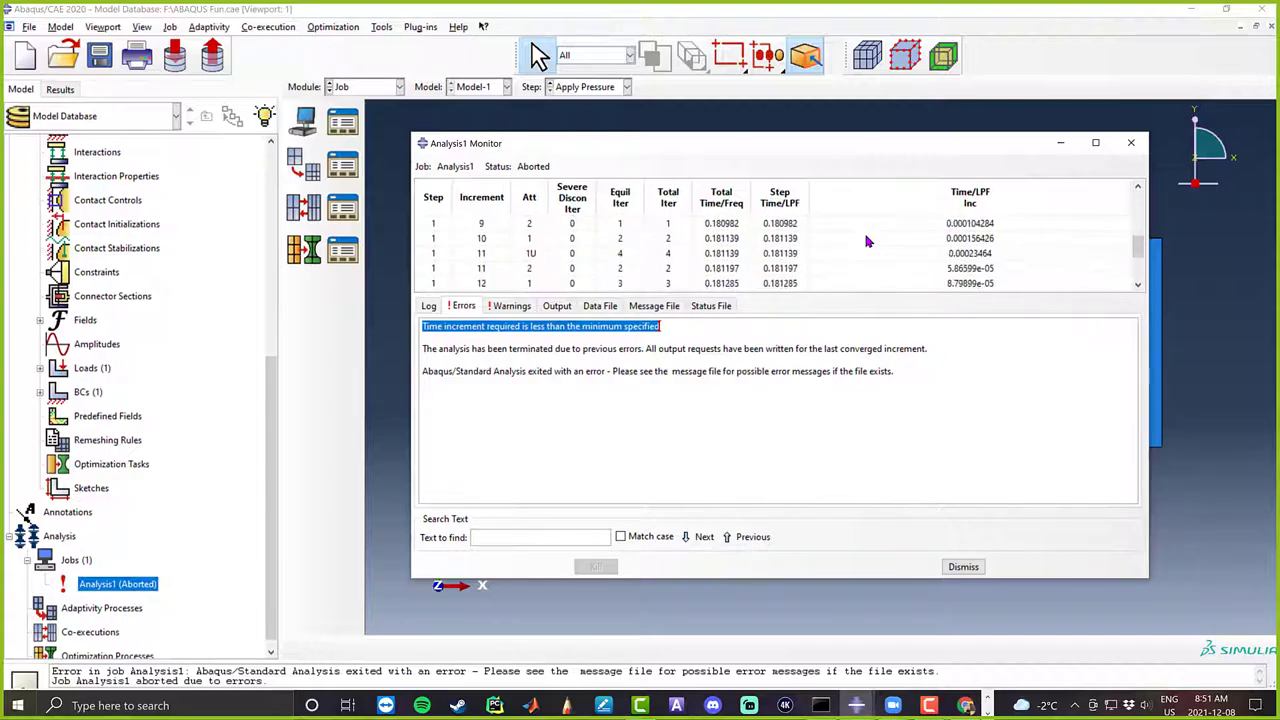
{"action": "left_click", "coordinate": [977, 284]}
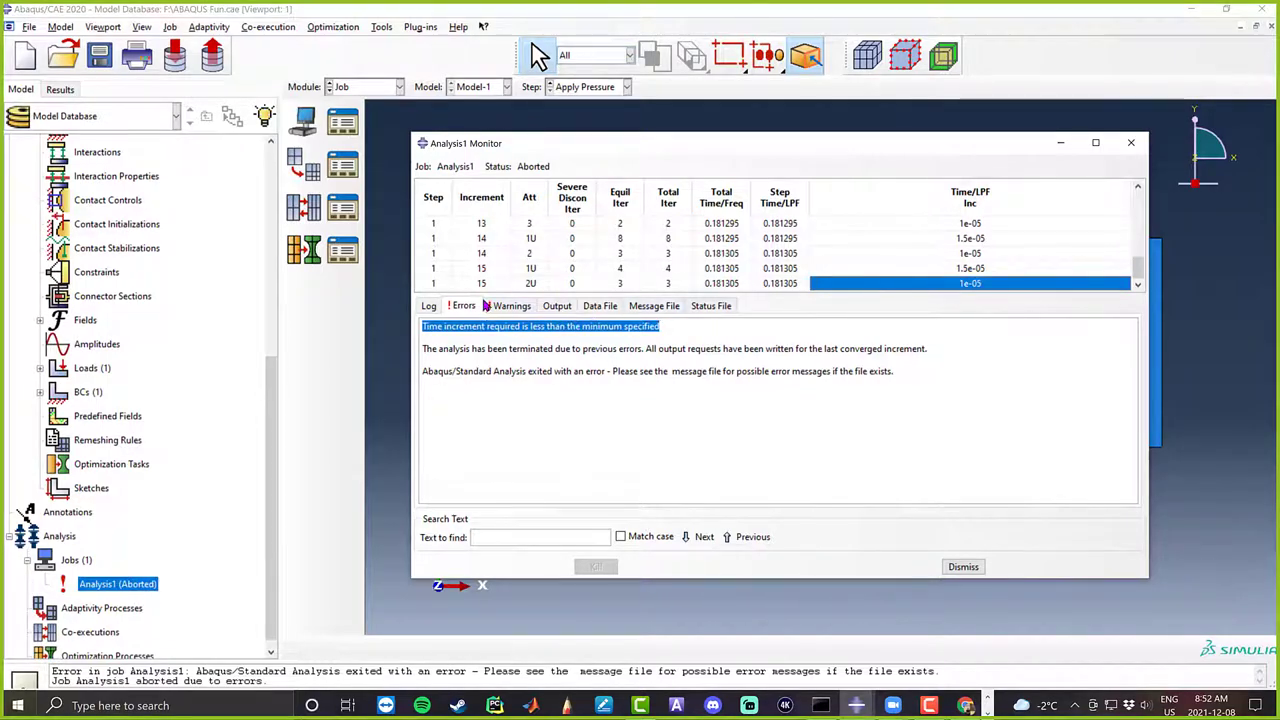
{"action": "left_click_drag", "start_coordinate": [480, 284], "coordinate": [1025, 295]}
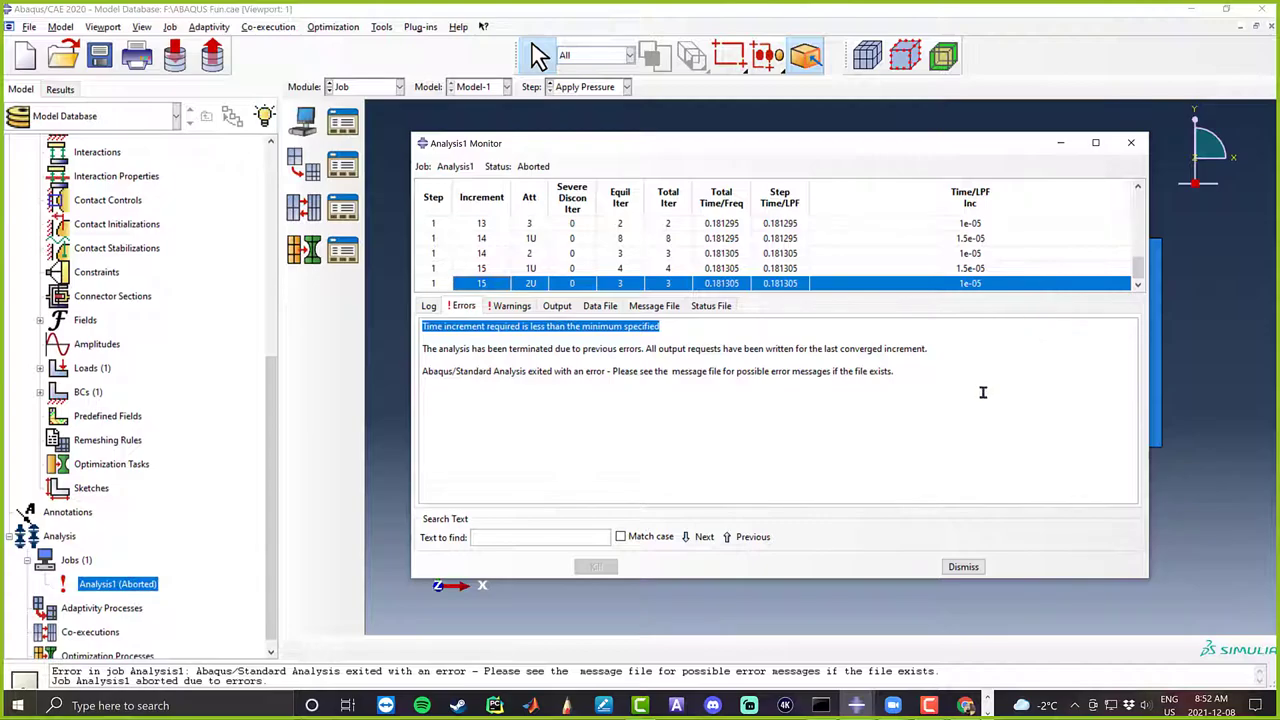
Examine the final attempt's total time and the negative eigenvalue warnings in the Analysis1 monitor.
{"action": "left_click", "coordinate": [966, 417]}
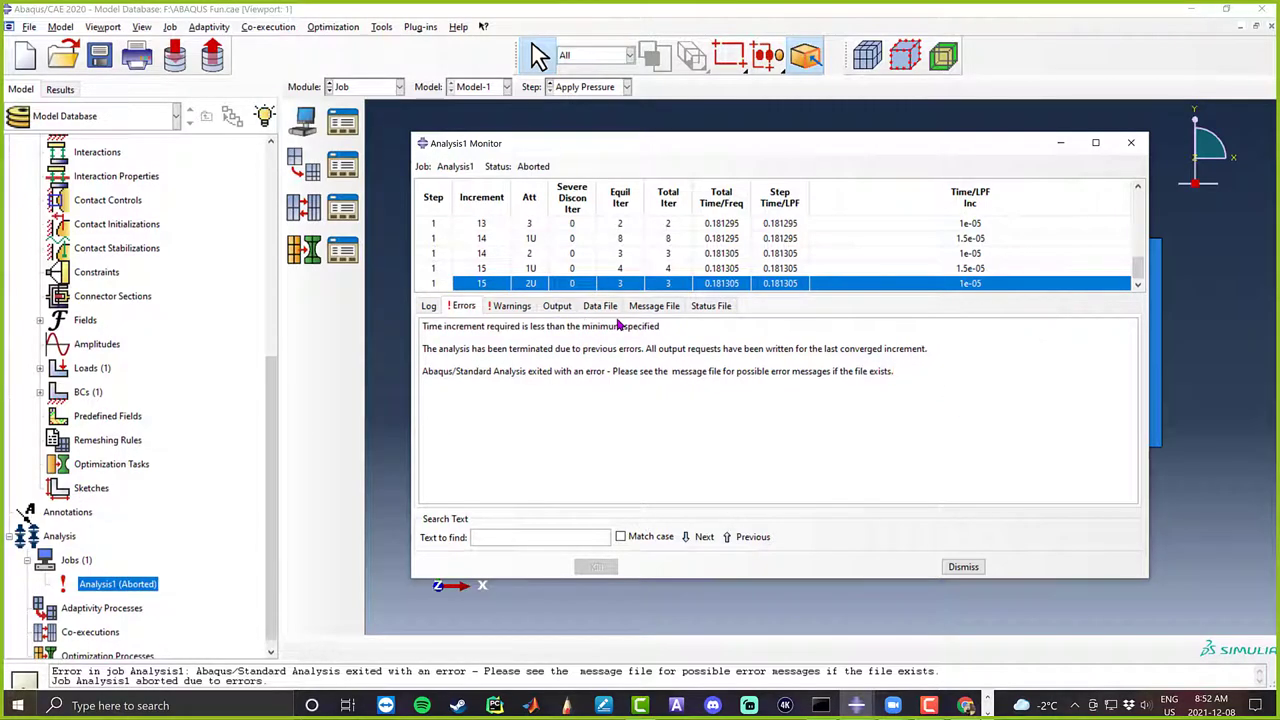
{"action": "left_click", "coordinate": [729, 285]}
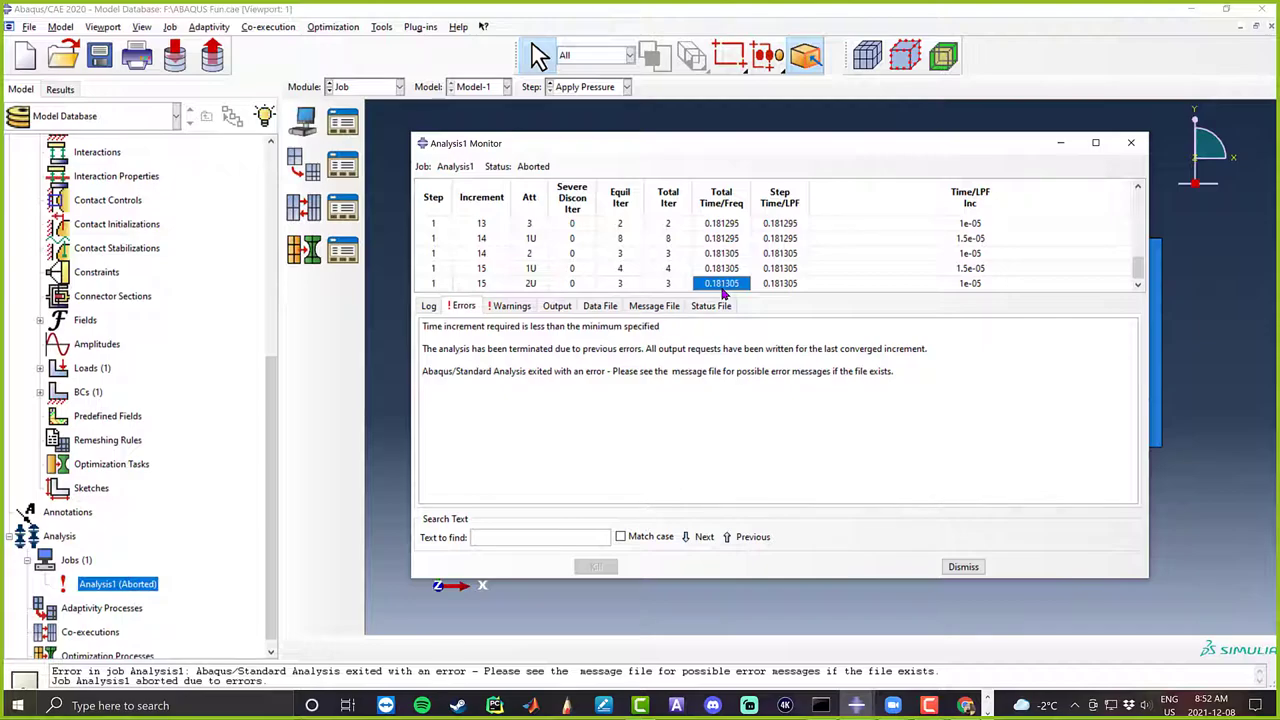
{"action": "left_click", "coordinate": [509, 309]}
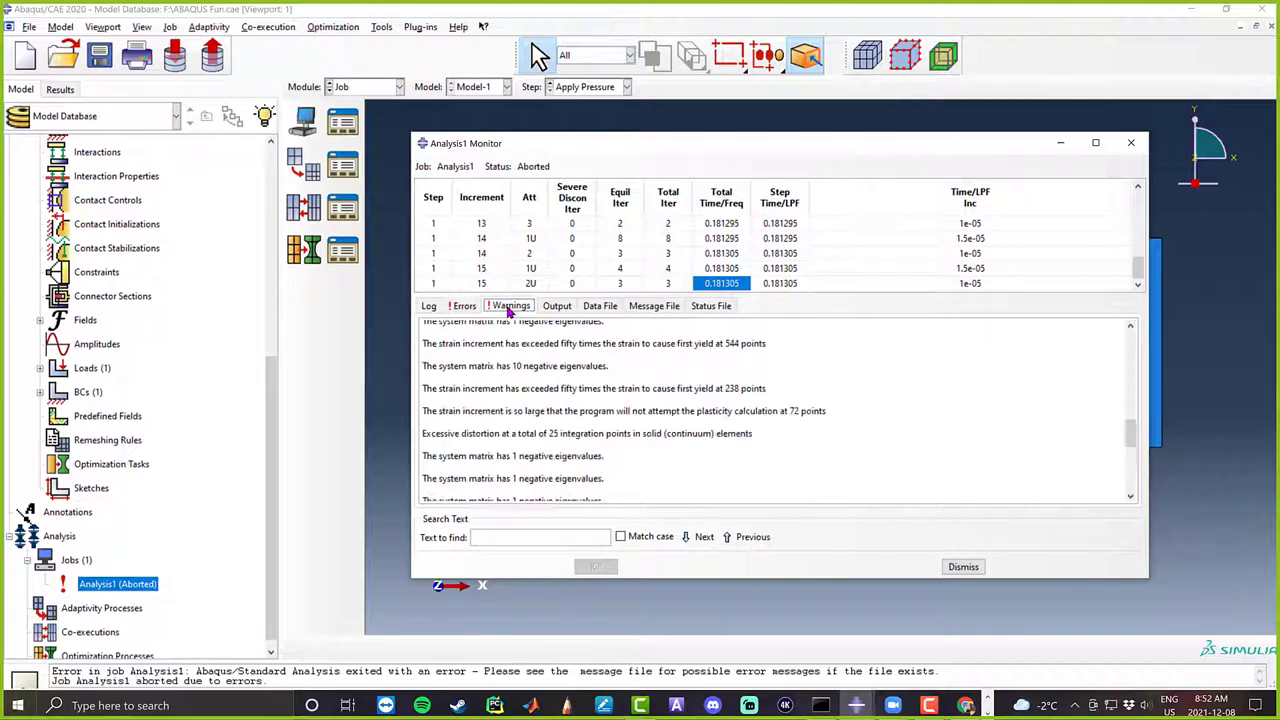
{"action": "scroll", "coordinate": [1097, 465], "scroll_direction": "down", "scroll_amount": 1}
{"action": "scroll", "coordinate": [1097, 465], "scroll_direction": "down", "scroll_amount": 2}
{"action": "left_click", "coordinate": [425, 433]}
{"action": "left_click_drag", "start_coordinate": [600, 414], "coordinate": [424, 341]}
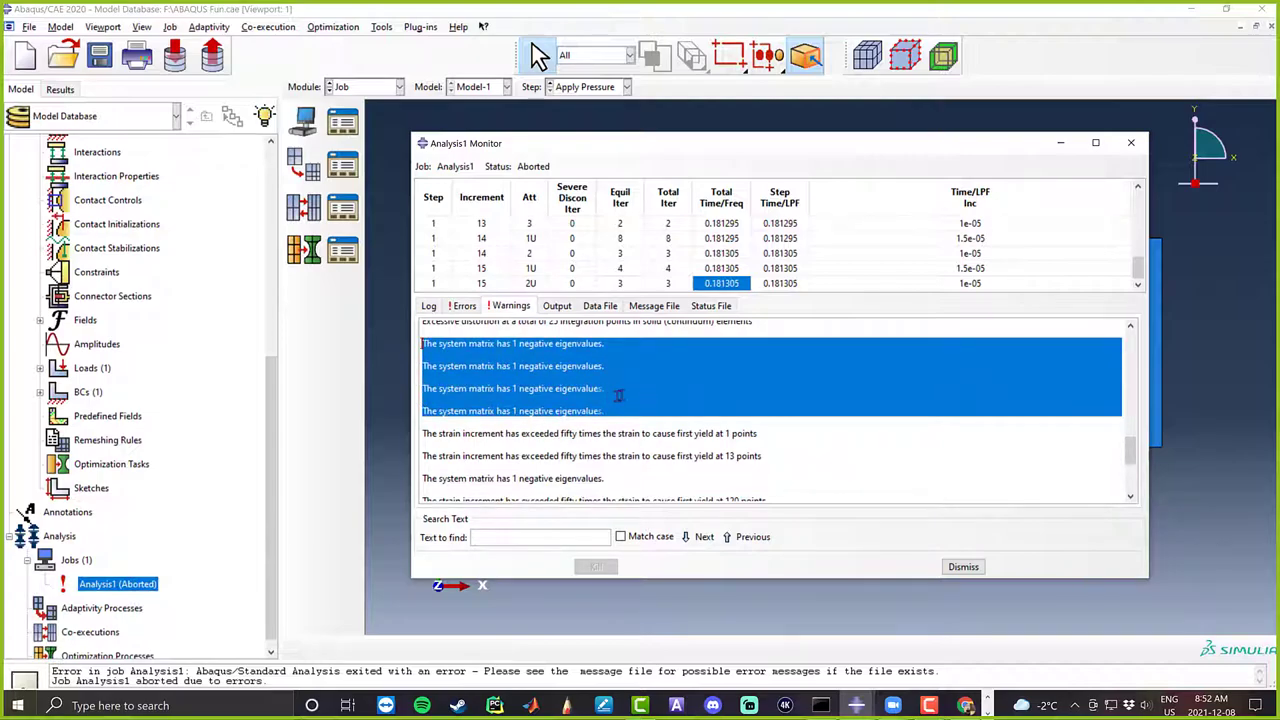
Read through the warnings from the two-dimensional thickness message to the end of the list, then close the job monitor.
{"action": "left_click_drag", "start_coordinate": [1128, 457], "coordinate": [1130, 340]}
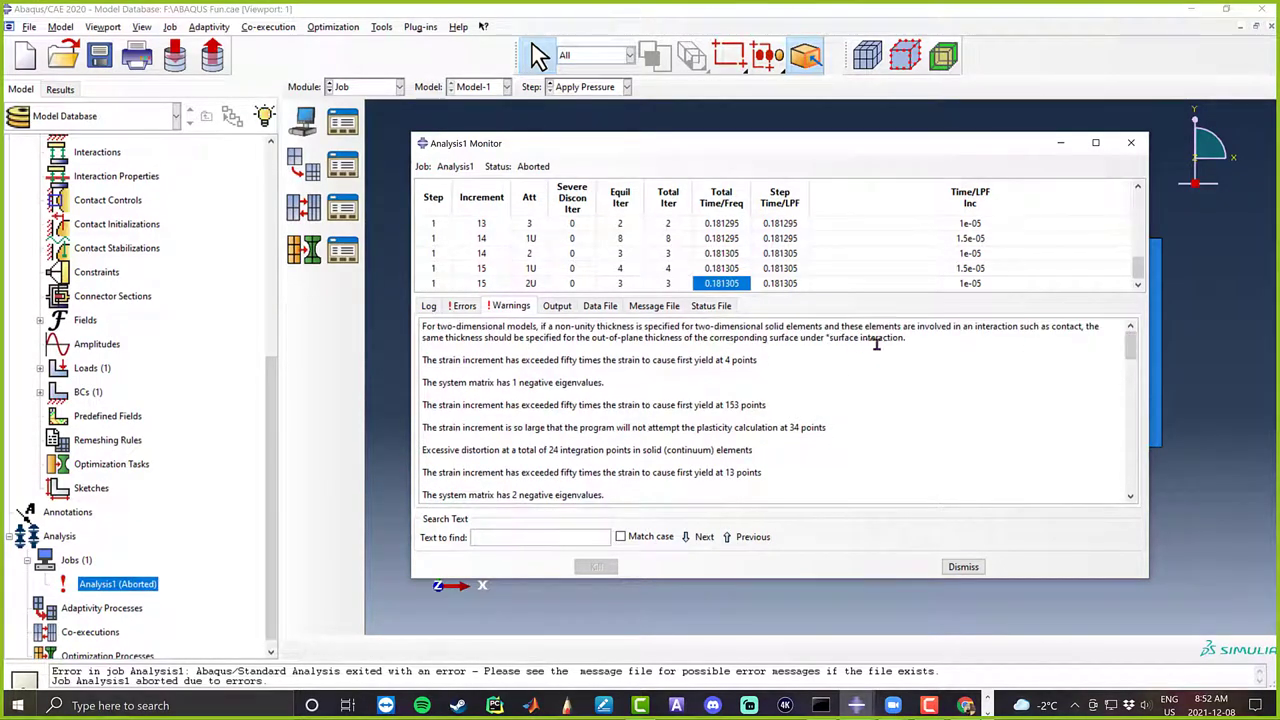
{"action": "left_click_drag", "start_coordinate": [912, 340], "coordinate": [423, 308]}
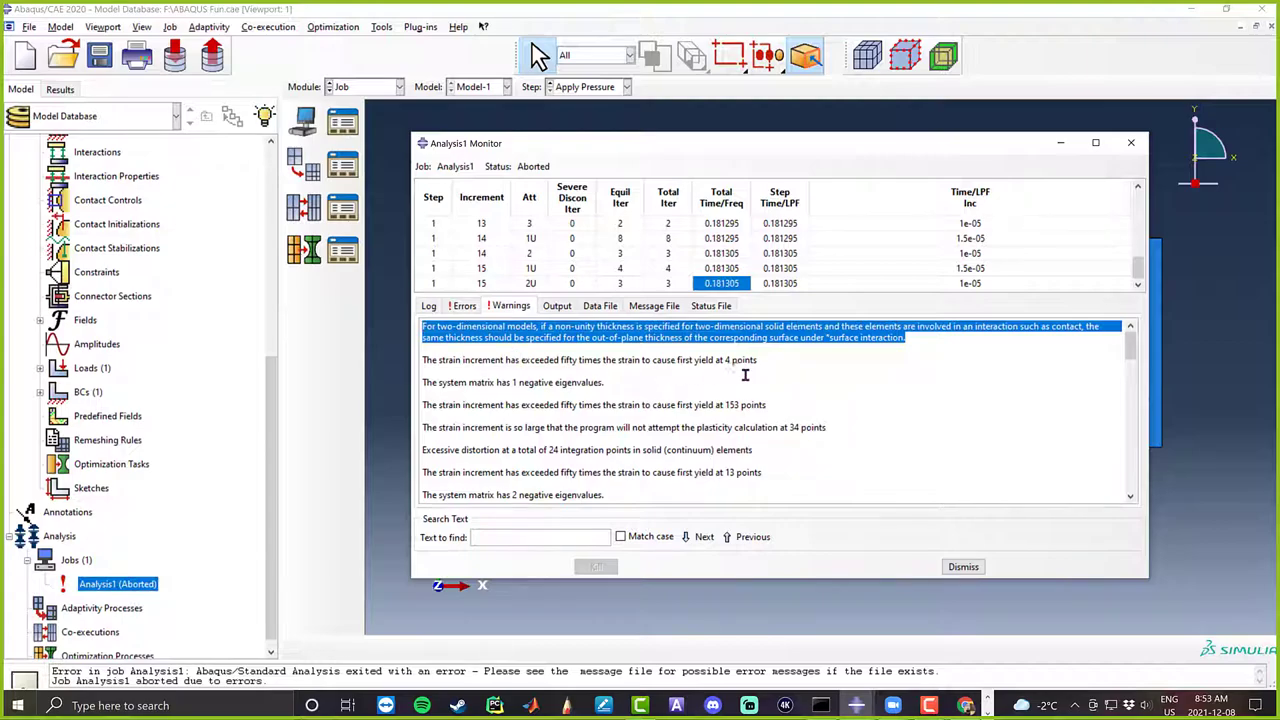
{"action": "left_click", "coordinate": [938, 389]}
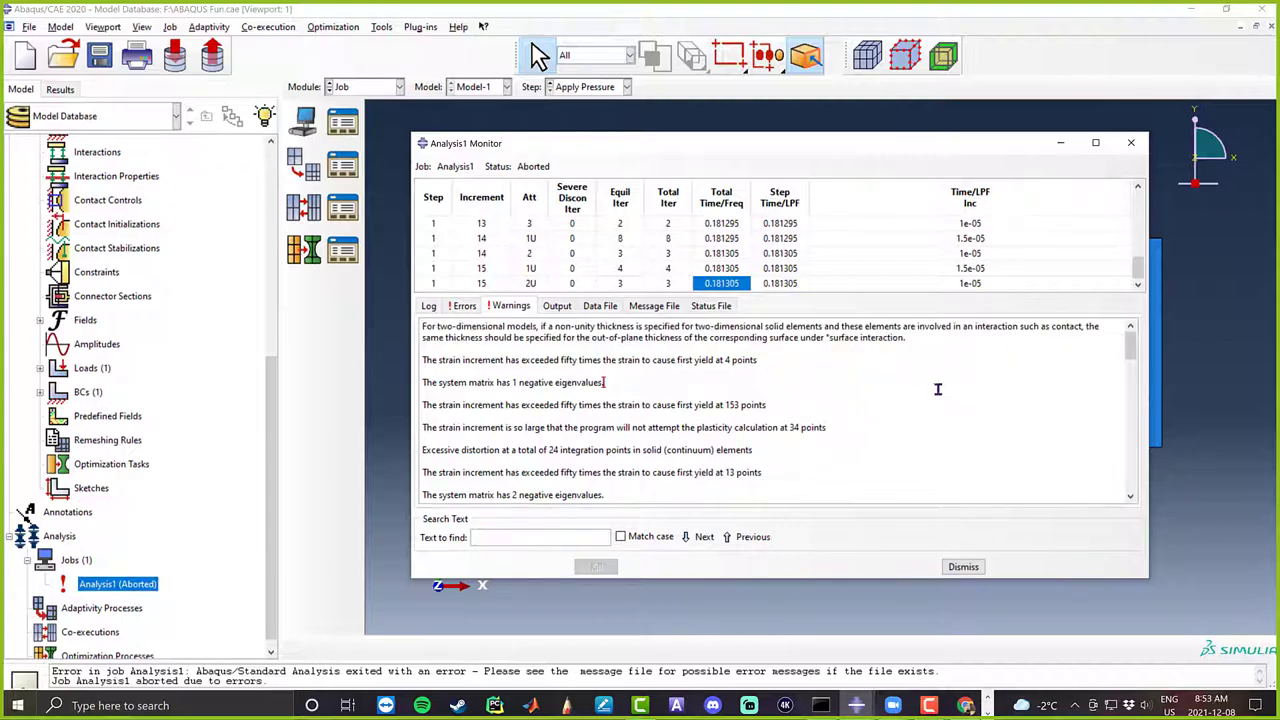
{"action": "scroll", "coordinate": [938, 389], "scroll_direction": "down", "scroll_amount": 5}
{"action": "scroll", "coordinate": [924, 390], "scroll_direction": "down", "scroll_amount": 10}
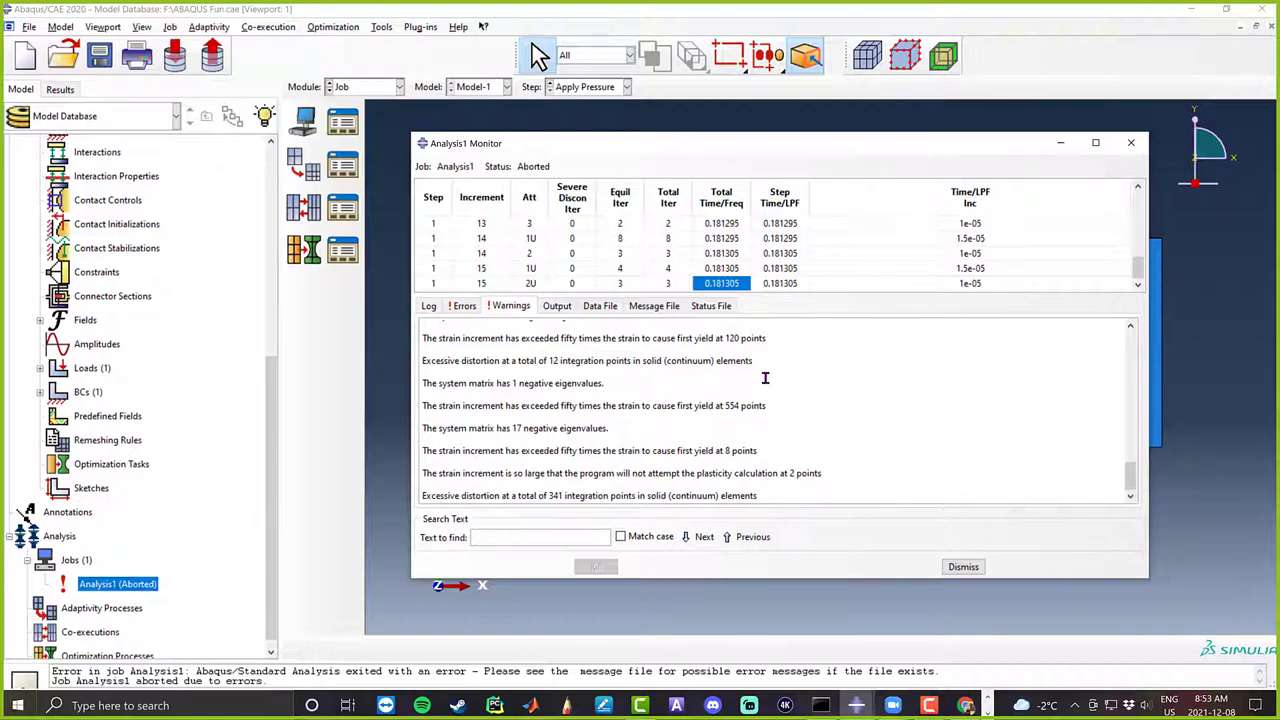
{"action": "left_click", "coordinate": [462, 308]}
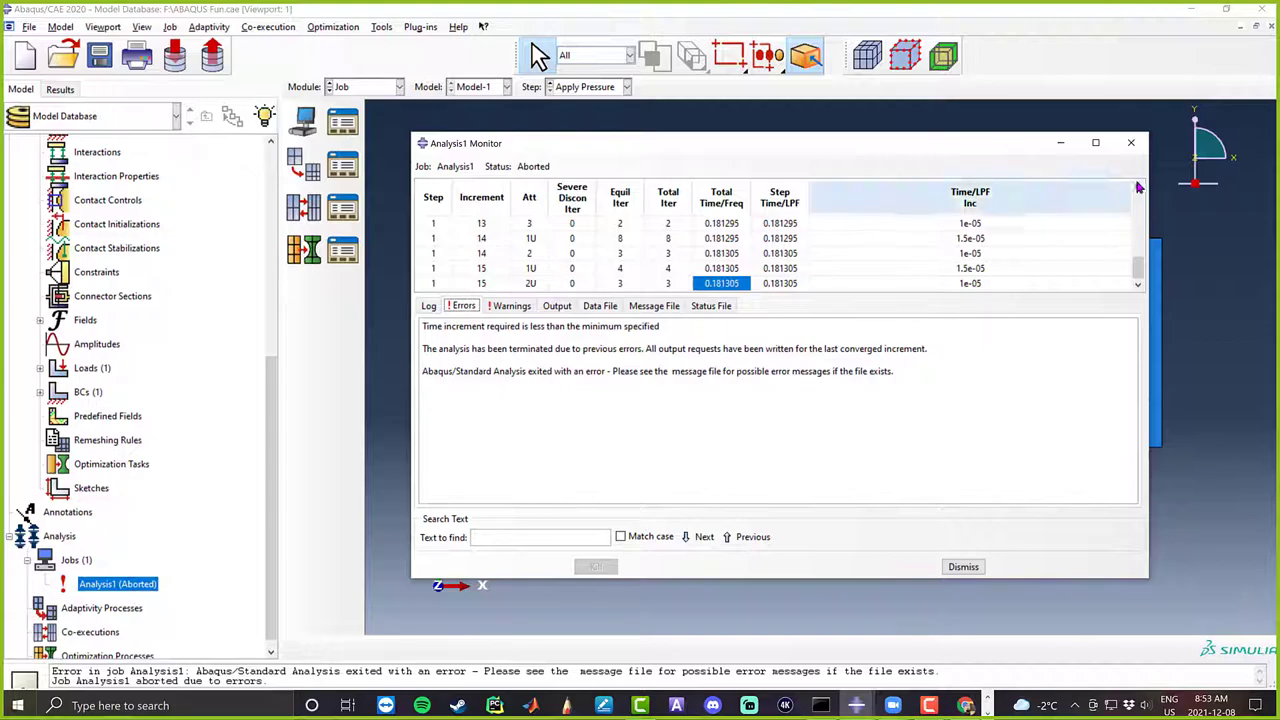
{"action": "left_click", "coordinate": [1131, 144]}
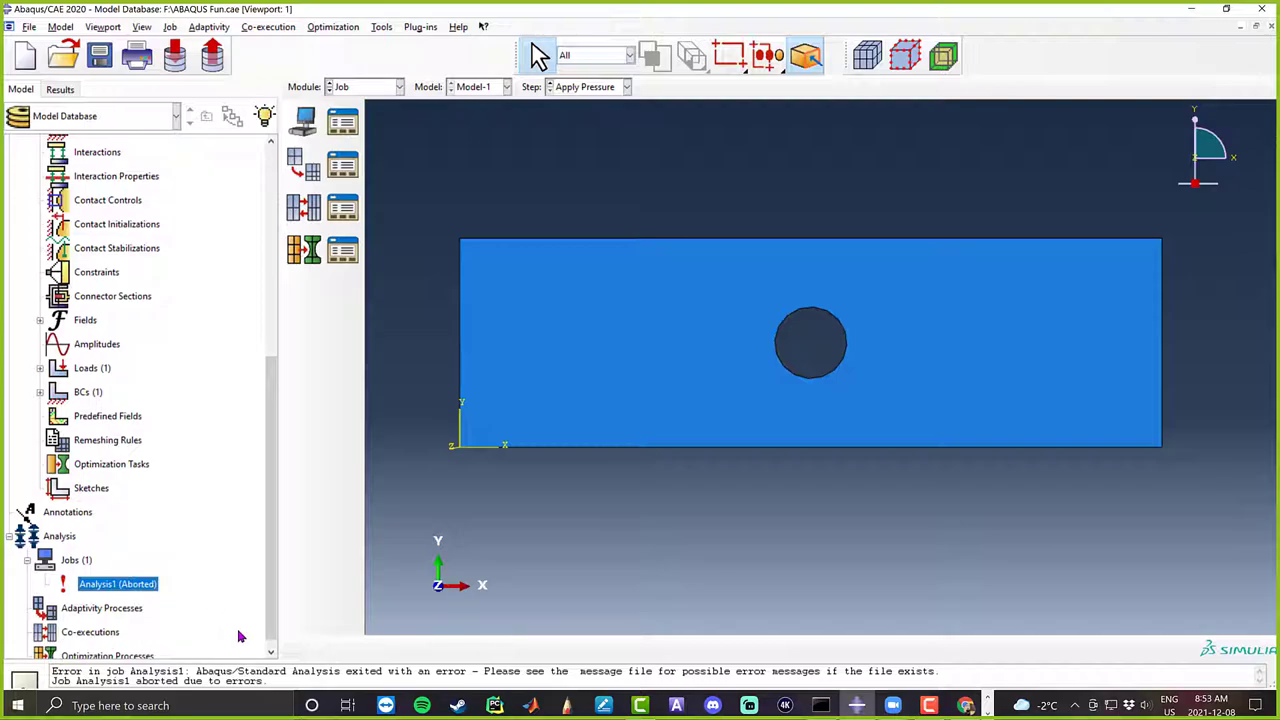
Plot the Analysis1 results as contours on the deformed shape and move the field output toolbar beside the selection tools.
{"action": "right_click", "coordinate": [134, 587]}
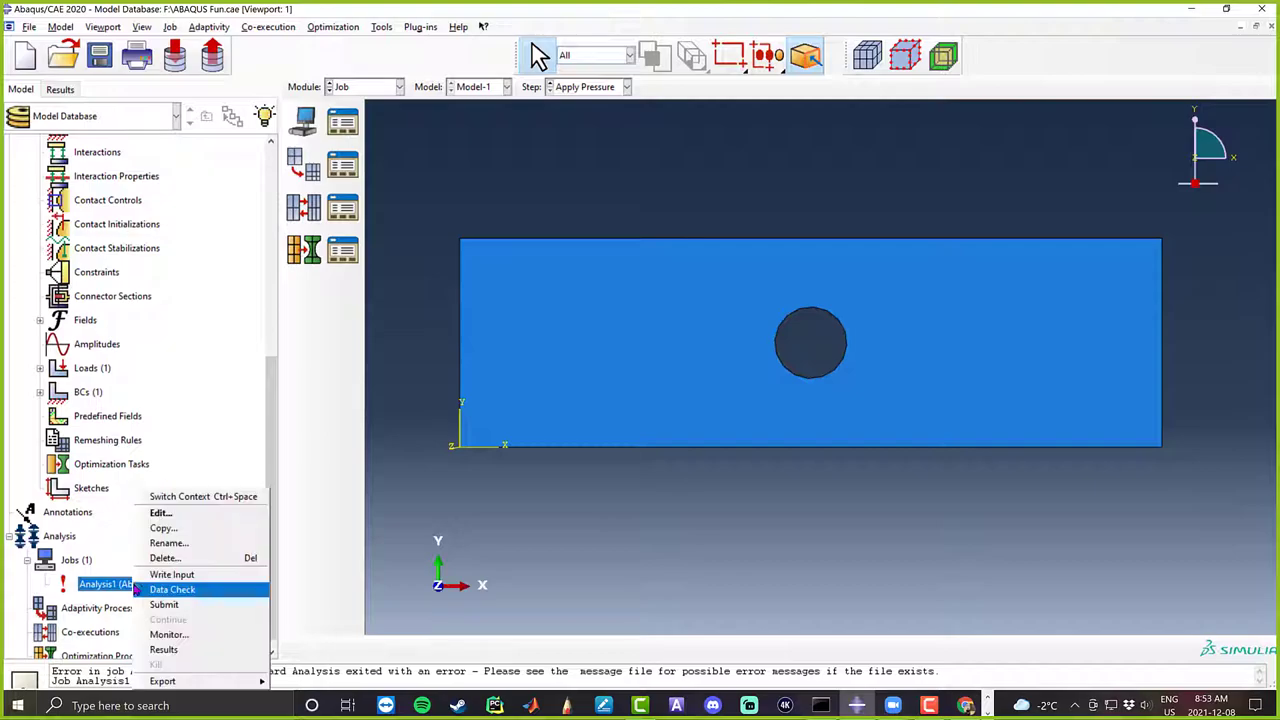
{"action": "left_click", "coordinate": [201, 651]}
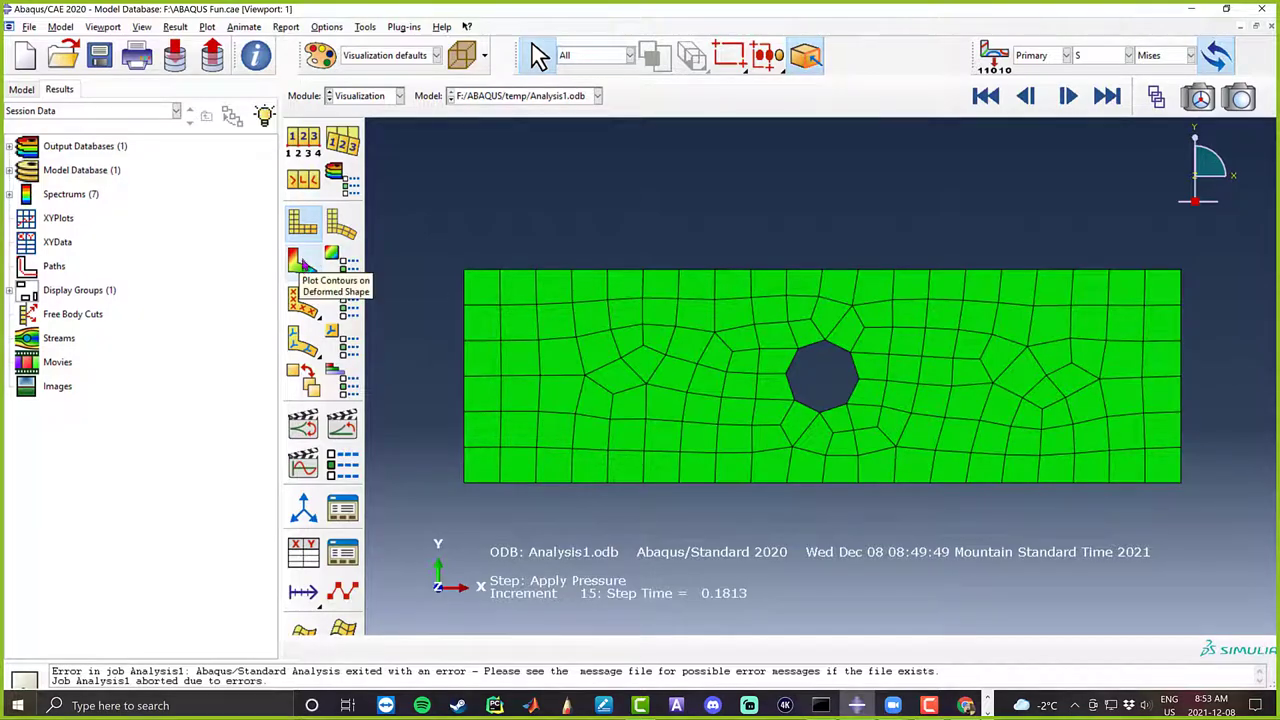
{"action": "left_click", "coordinate": [303, 262]}
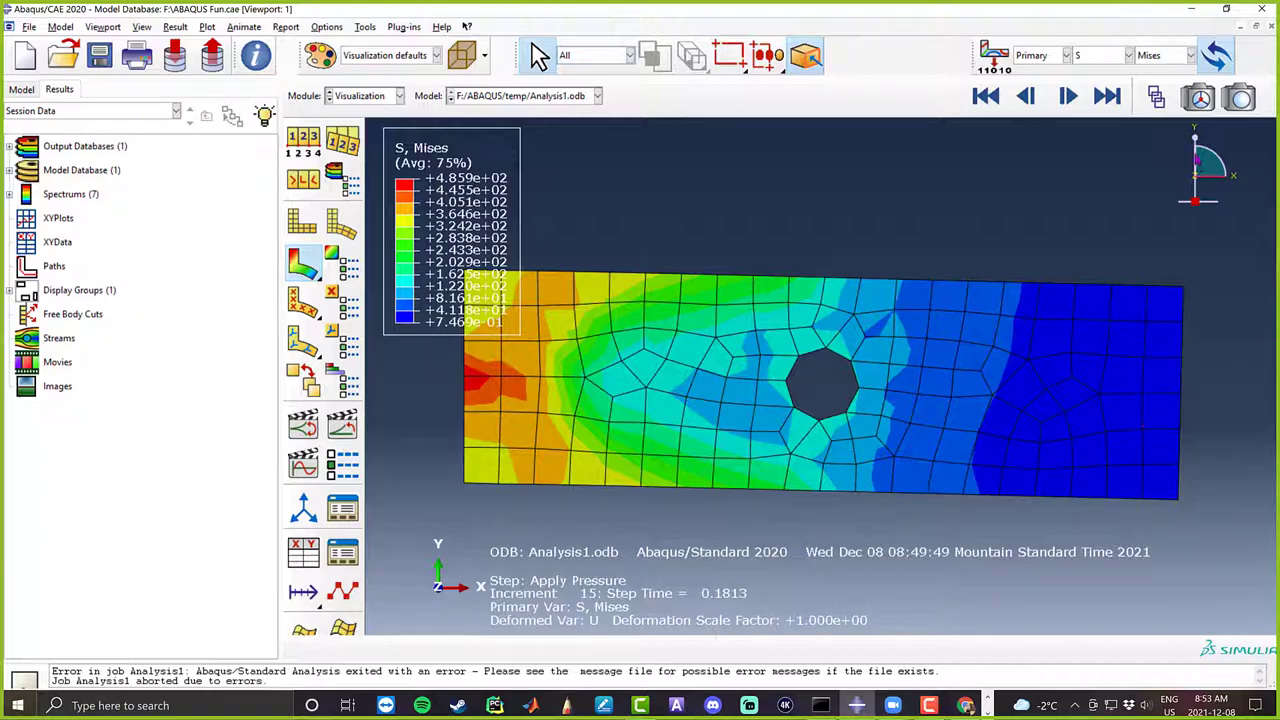
{"action": "left_click_drag", "start_coordinate": [975, 58], "coordinate": [822, 58]}
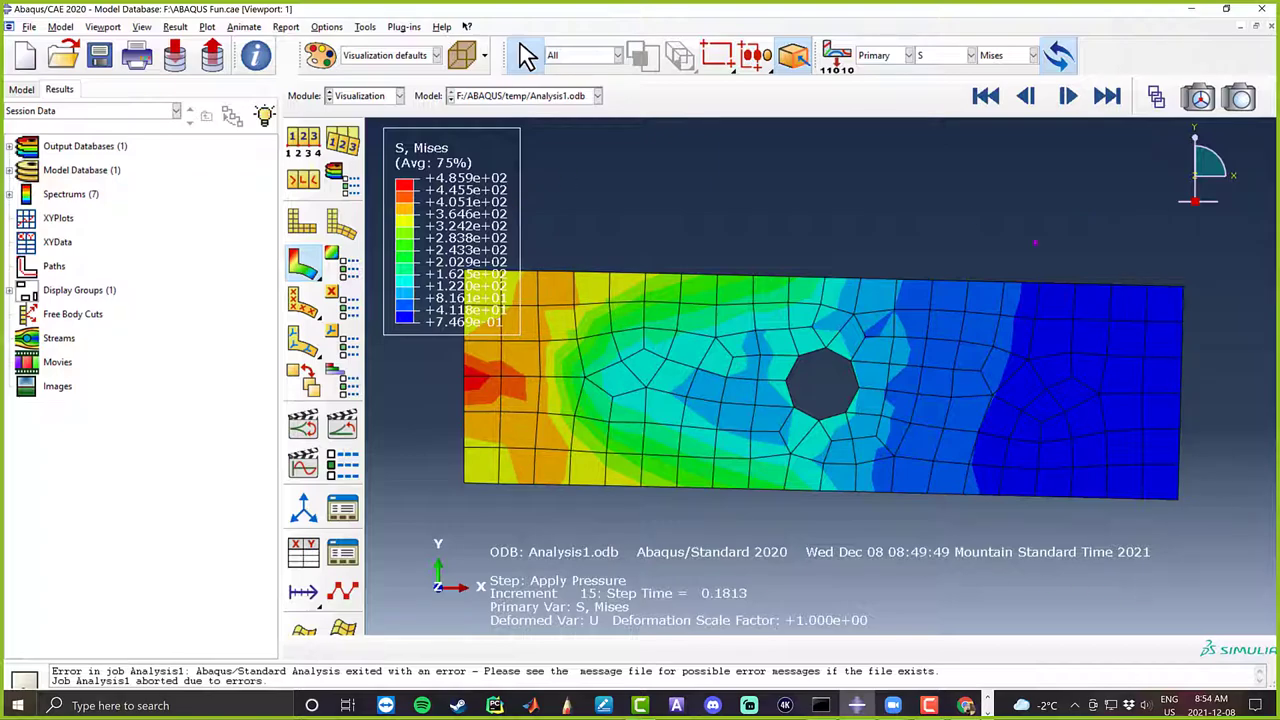
Display the PE maximum in-plane principal contours and examine the plastic strain at the beam's end away from the hole.
{"action": "left_click", "coordinate": [955, 58]}
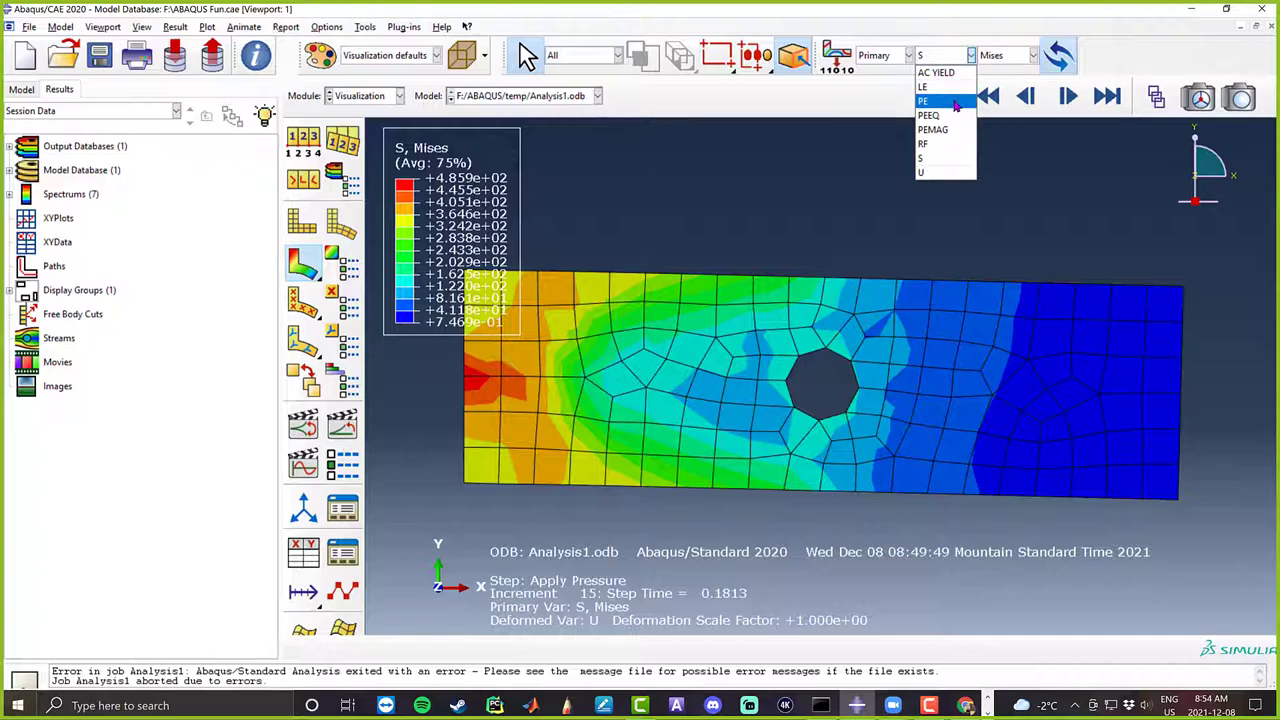
{"action": "left_click", "coordinate": [955, 102]}
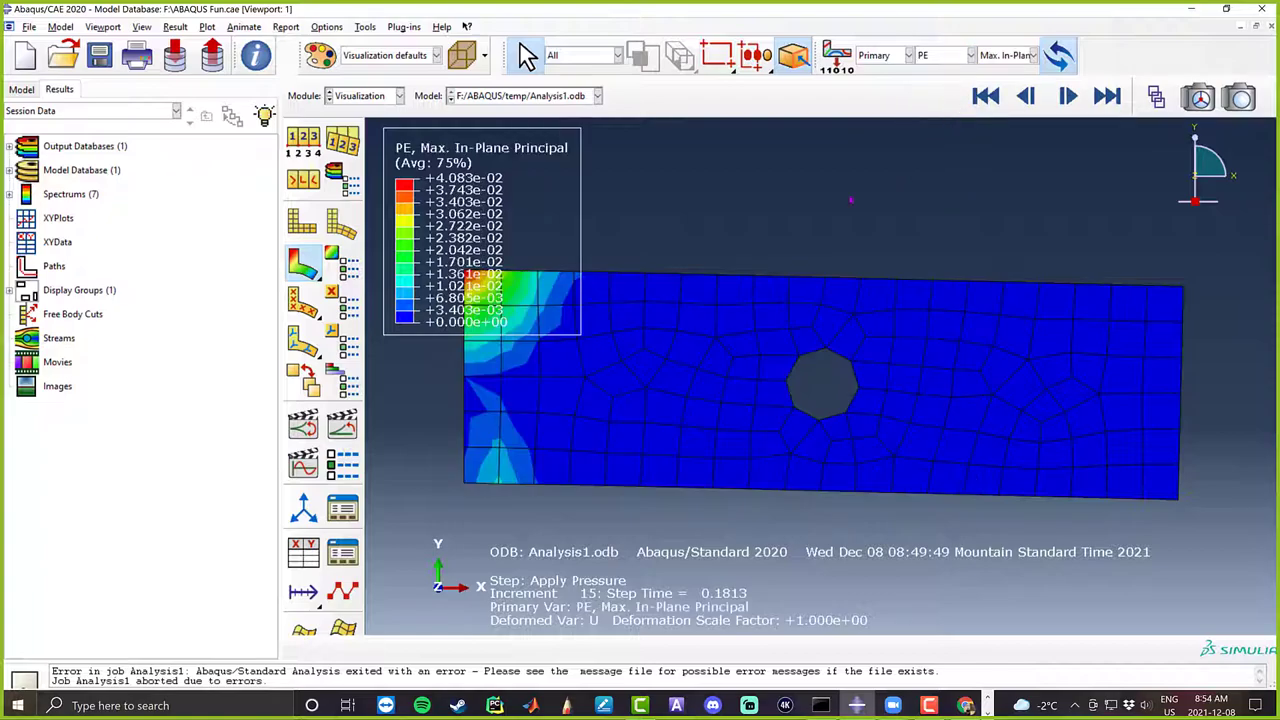
{"action": "left_click", "coordinate": [748, 320]}
{"action": "middle_click_drag", "start_coordinate": [758, 352], "coordinate": [972, 354], "text": "ctrl+alt"}
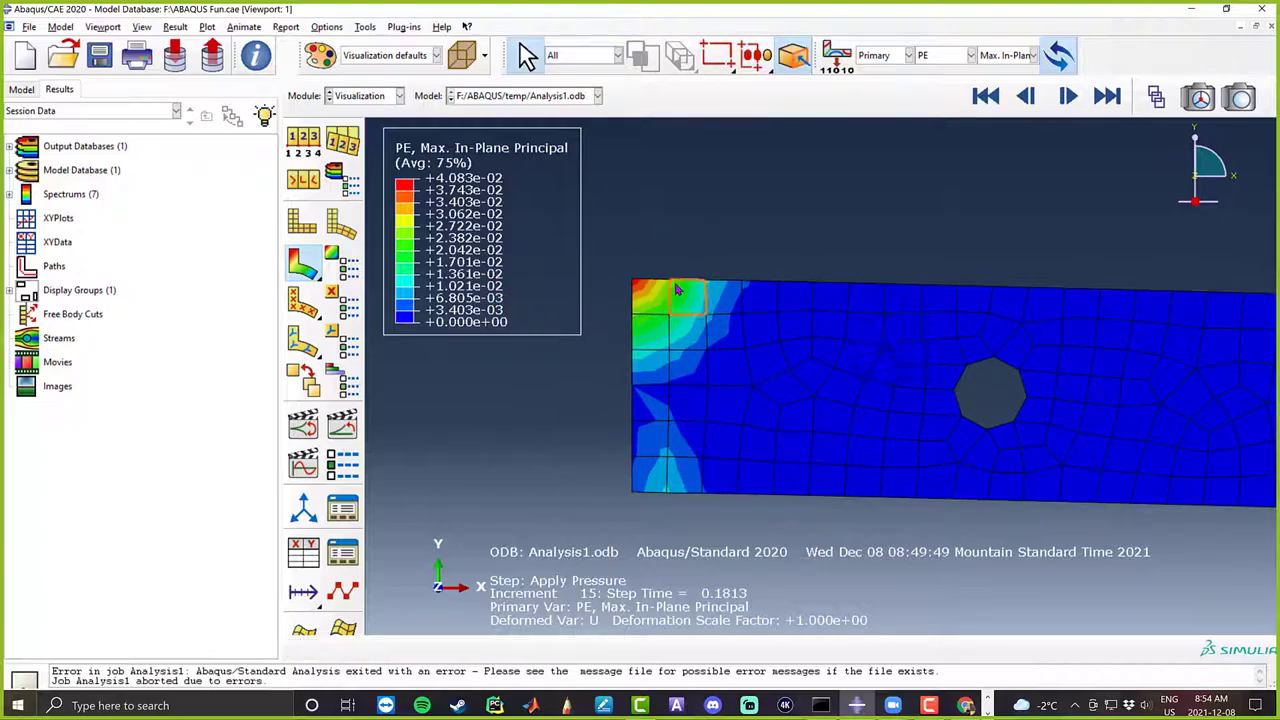
{"action": "middle_click_drag", "start_coordinate": [969, 358], "coordinate": [877, 368], "text": "ctrl+alt"}
Display the S Mises stress contours and examine their distribution along the beam.
{"action": "left_click", "coordinate": [947, 57]}
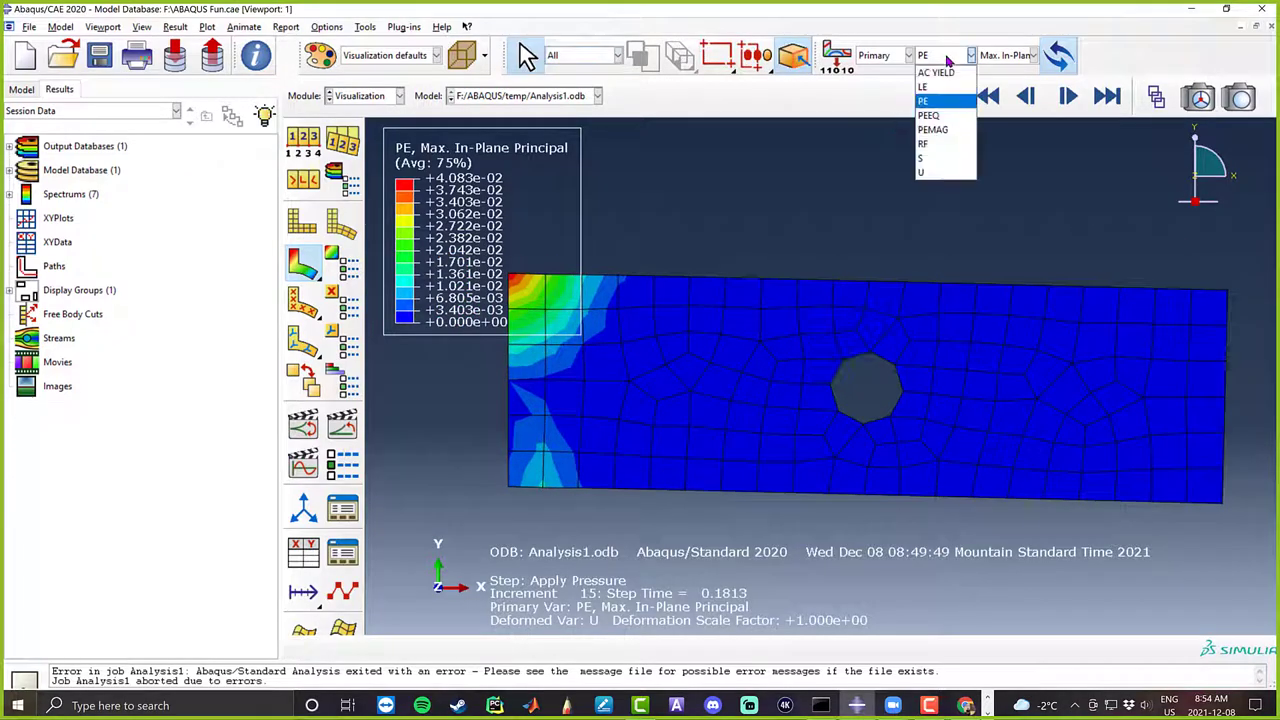
{"action": "left_click", "coordinate": [921, 158]}
{"action": "scroll", "coordinate": [651, 343], "scroll_direction": "down", "scroll_amount": 1}
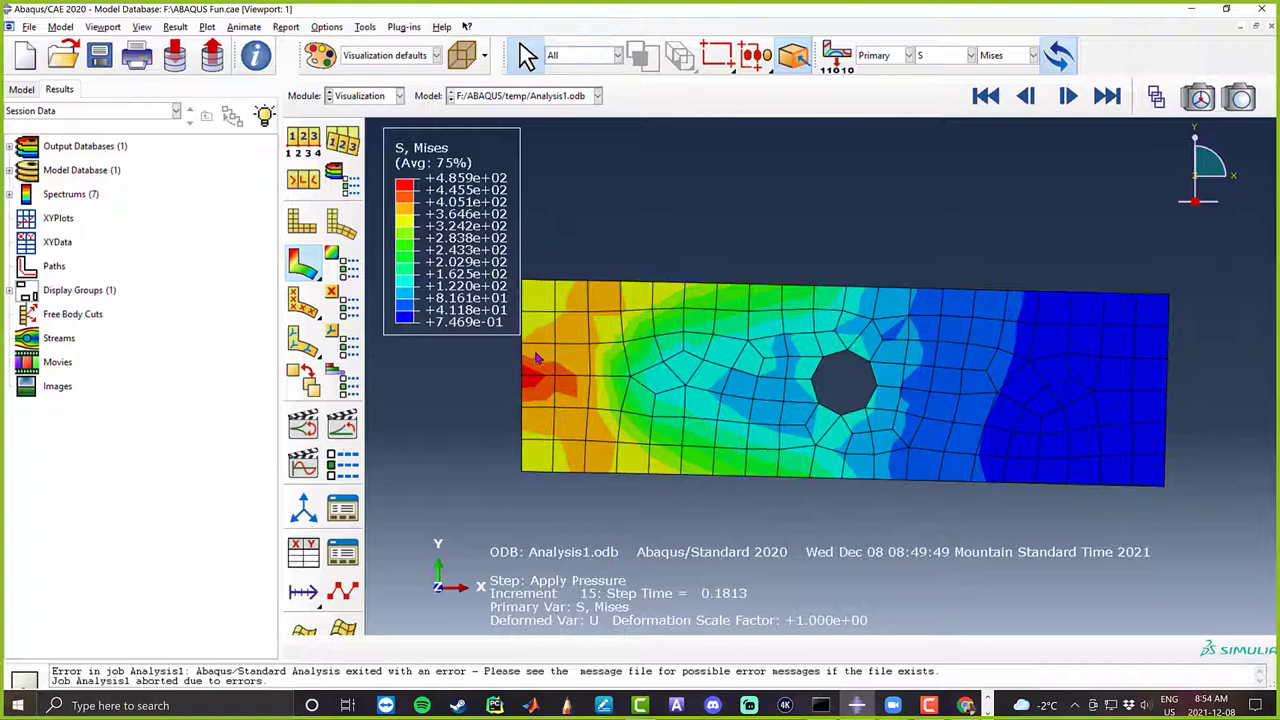
{"action": "scroll", "coordinate": [556, 295], "scroll_direction": "up", "scroll_amount": 1}
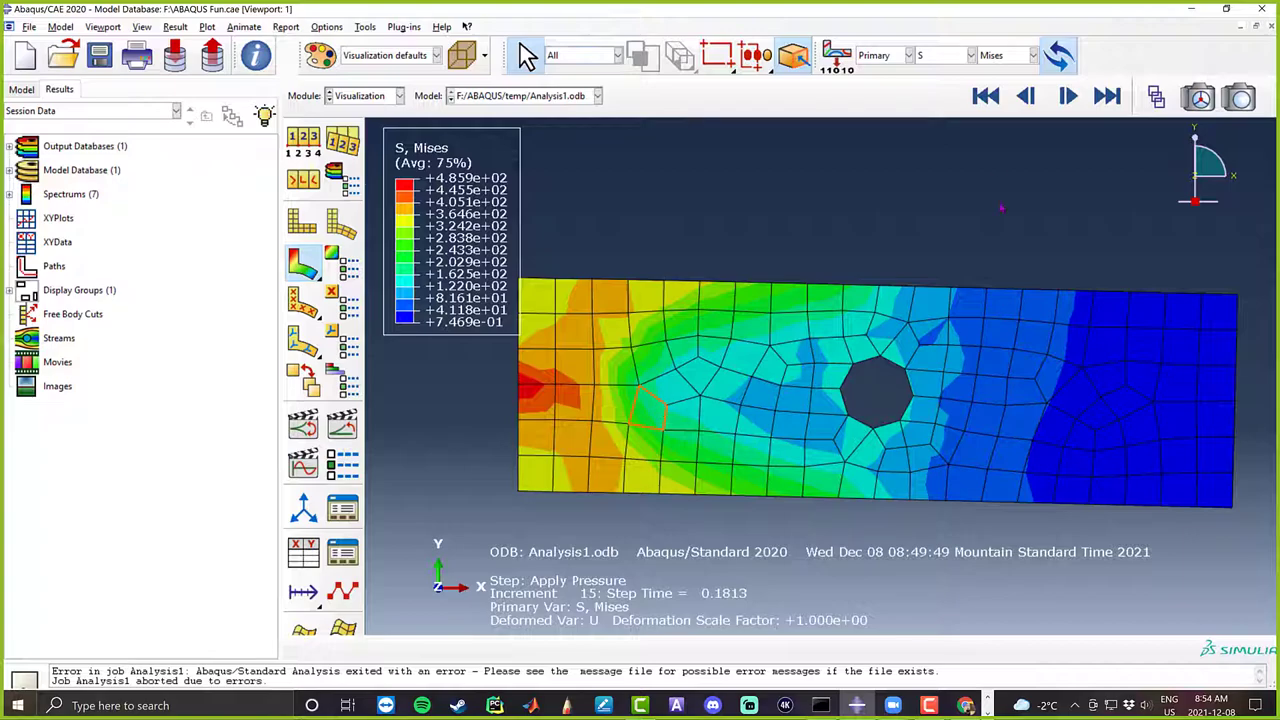
Display the displacement U contours as Magnitude, U1 and U2 in turn.
{"action": "left_click", "coordinate": [947, 57]}
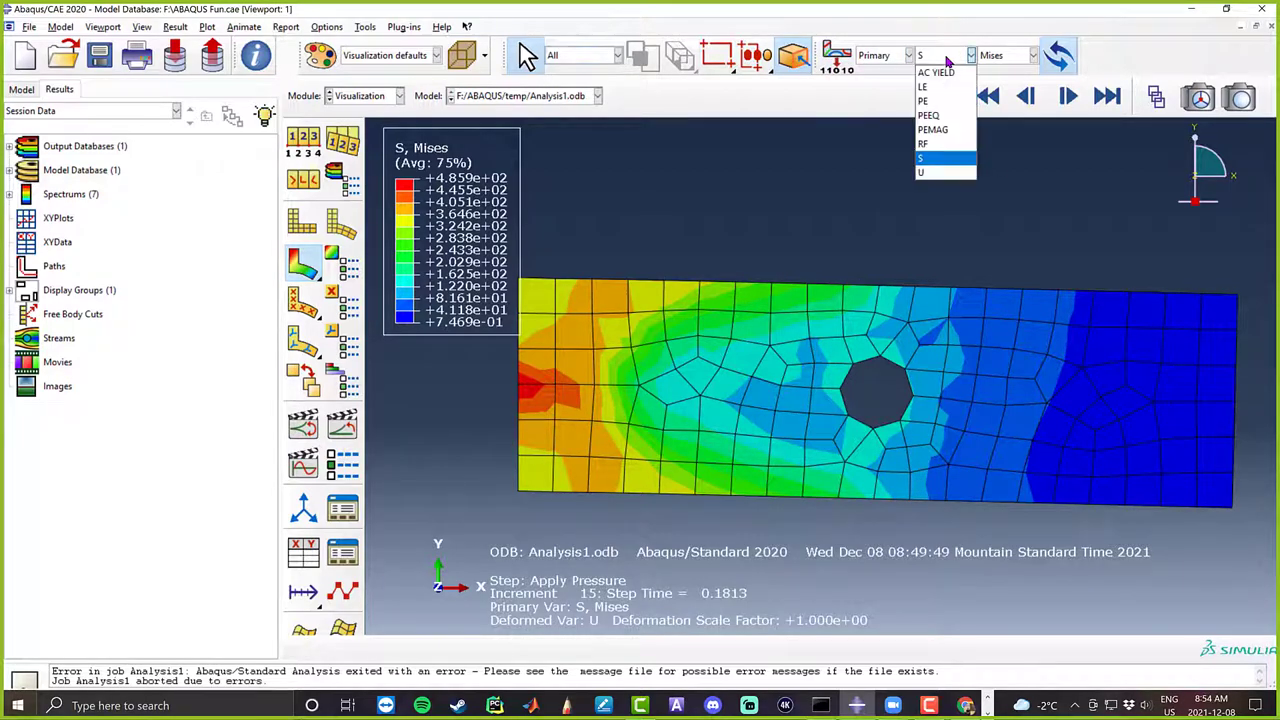
{"action": "left_click", "coordinate": [950, 172]}
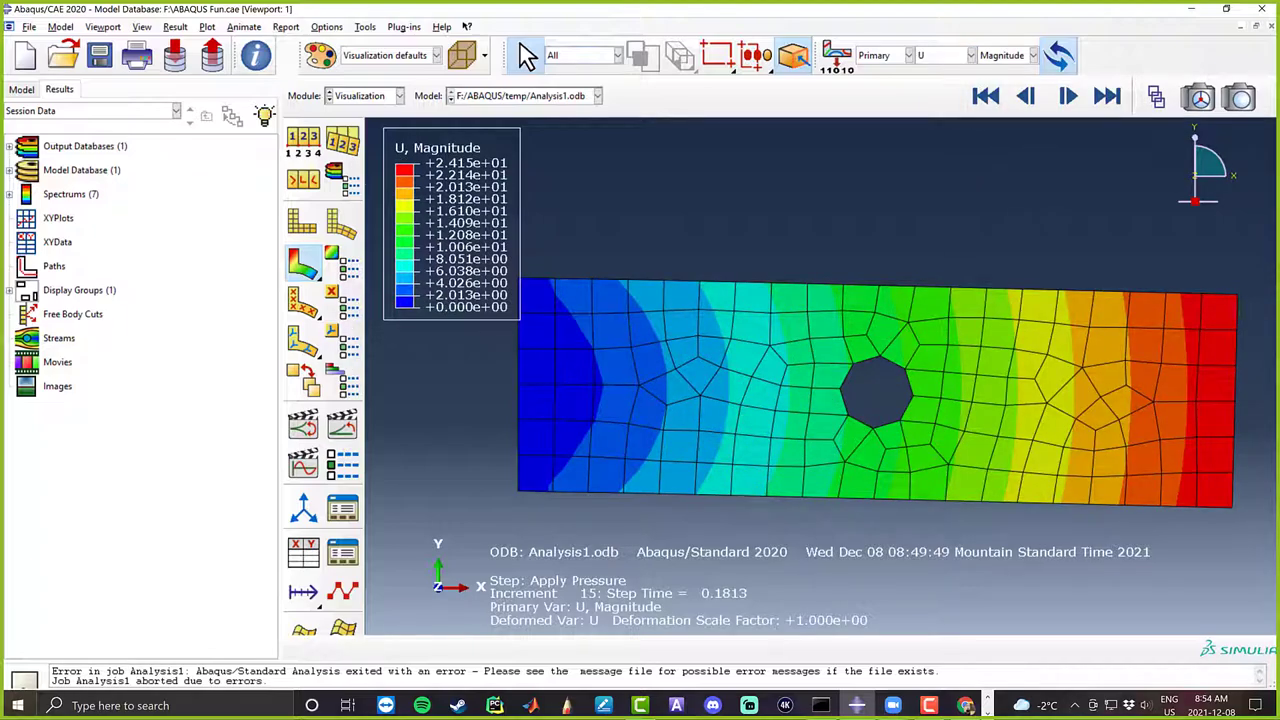
{"action": "left_click", "coordinate": [1000, 57]}
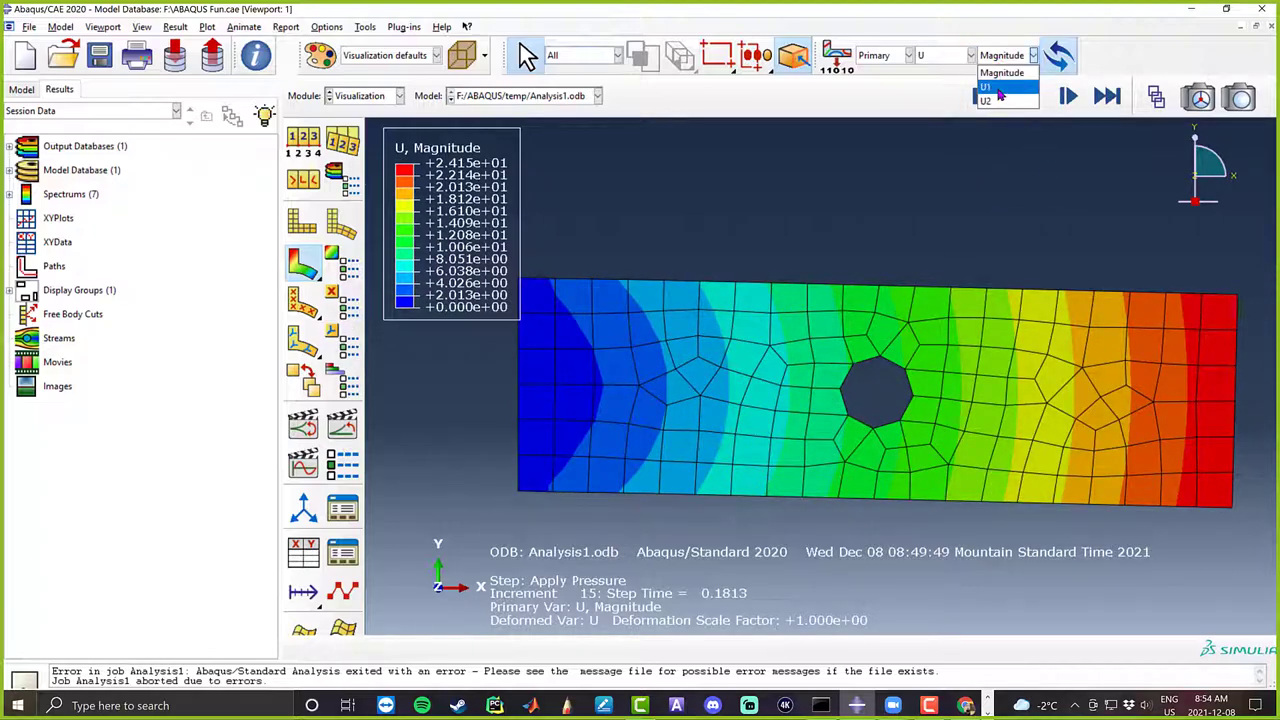
{"action": "left_click", "coordinate": [998, 75]}
{"action": "left_click", "coordinate": [997, 60]}
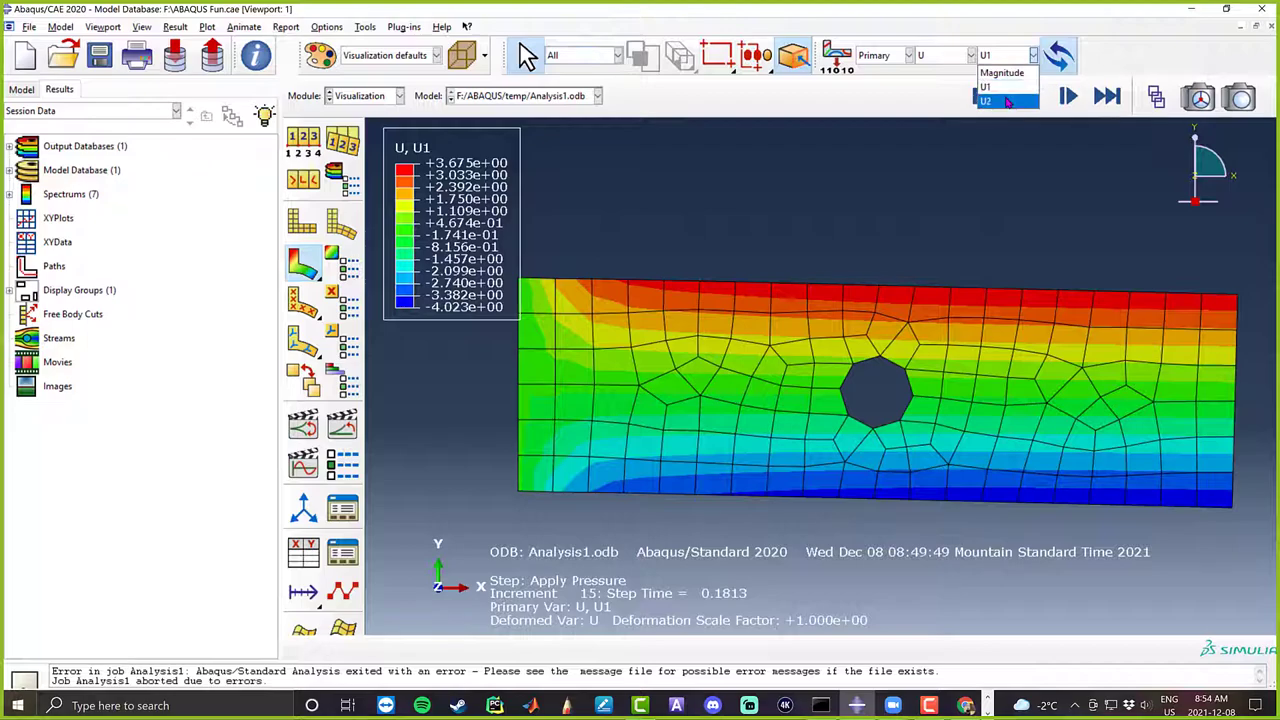
{"action": "left_click", "coordinate": [1006, 101]}
Display the stress S contours as Mises, Max. In-Plane Principal and Tresca in turn.
{"action": "left_click", "coordinate": [948, 60]}
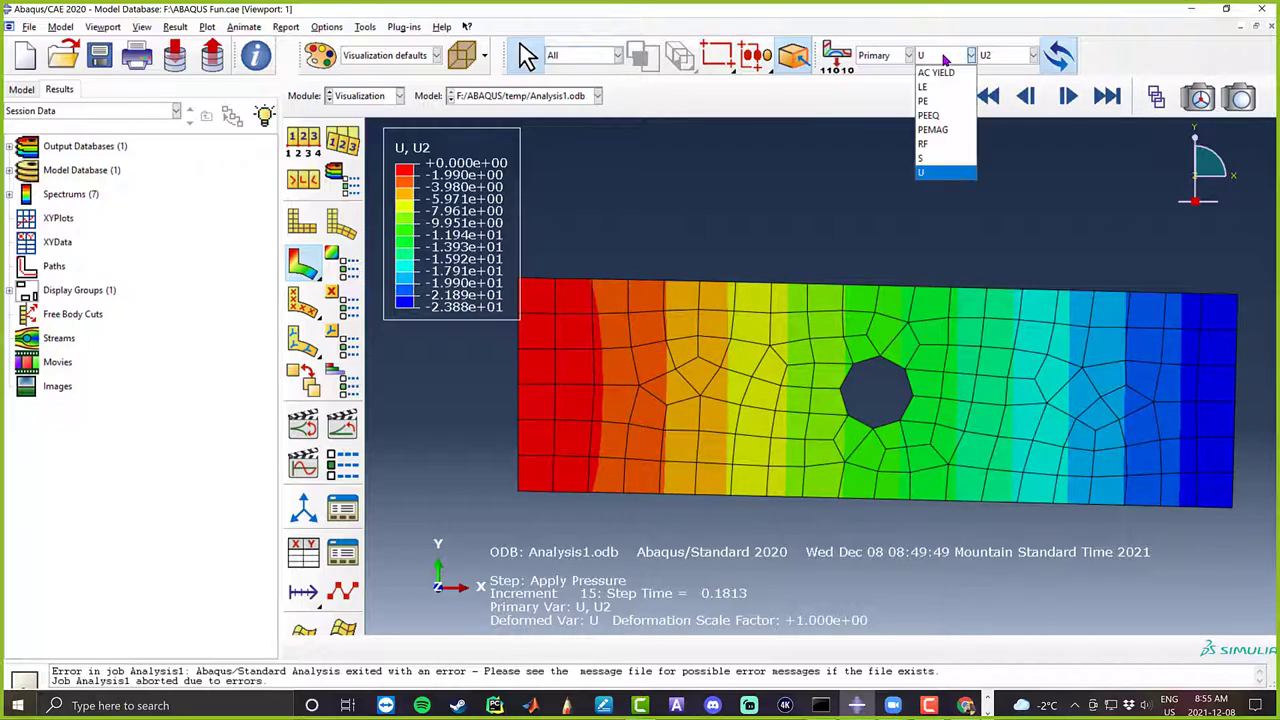
{"action": "left_click", "coordinate": [925, 158]}
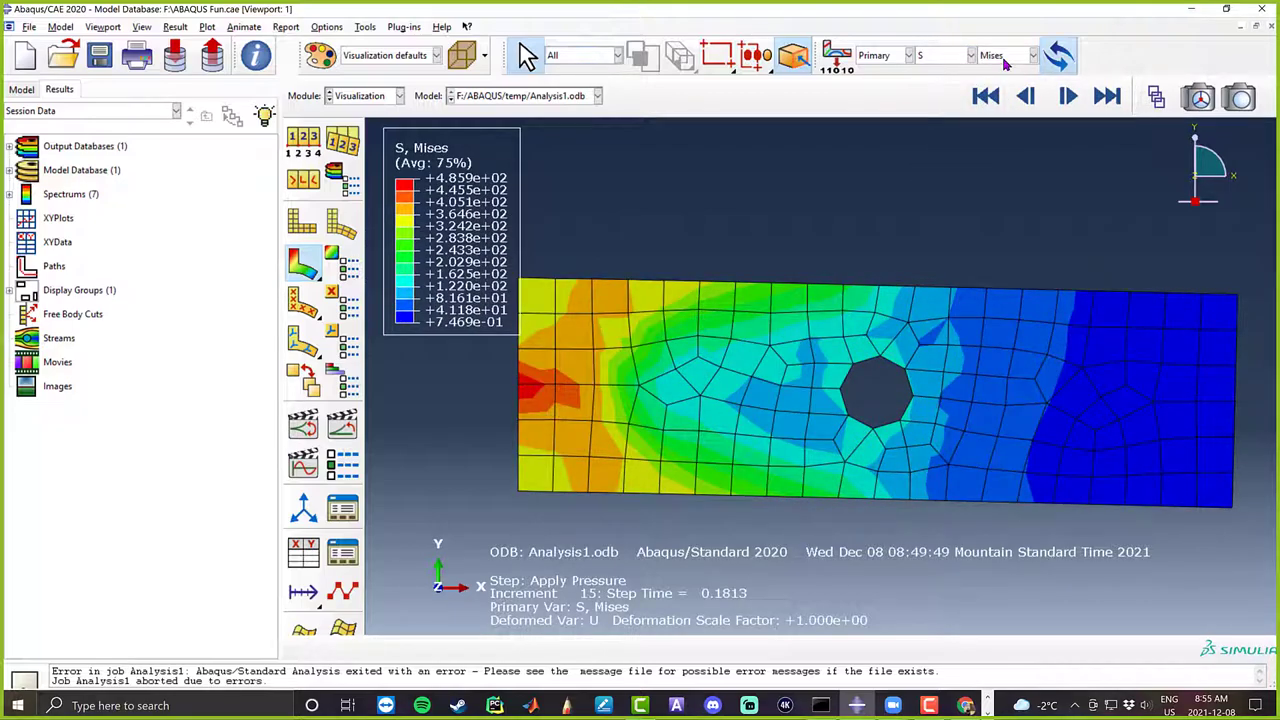
{"action": "left_click", "coordinate": [1006, 60]}
{"action": "left_click", "coordinate": [1030, 88]}
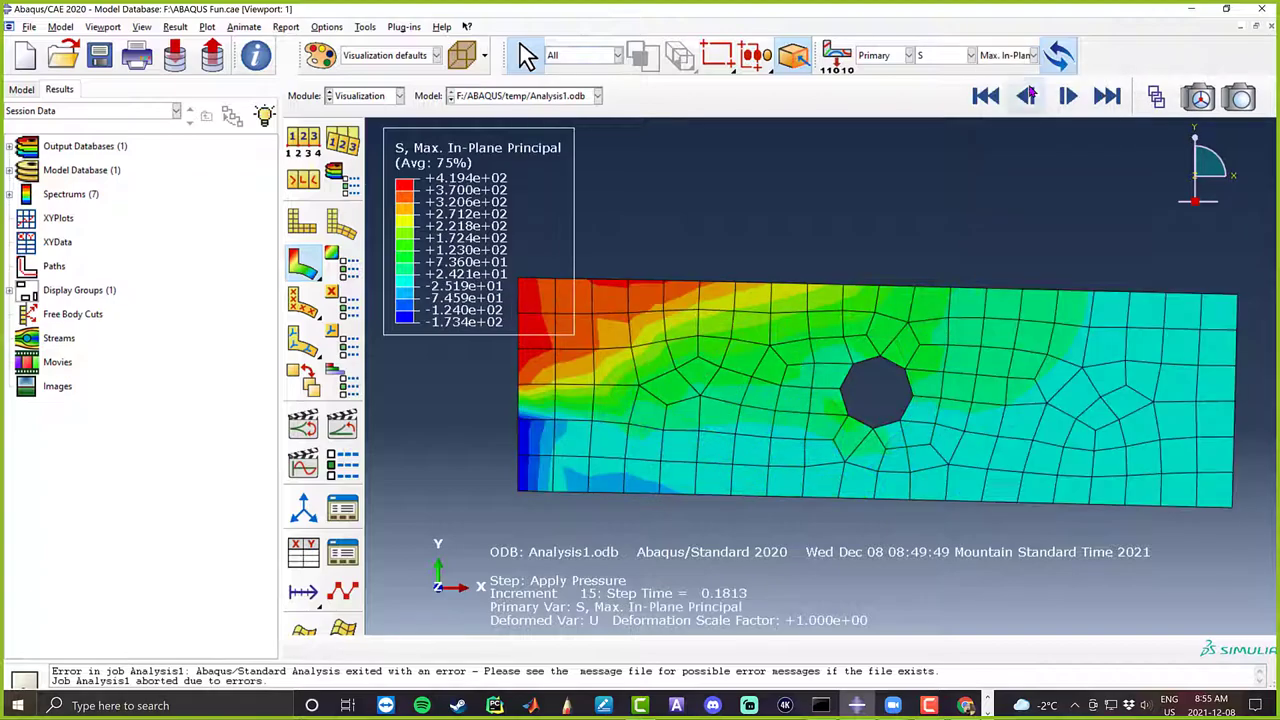
{"action": "left_click", "coordinate": [1032, 56]}
{"action": "left_click", "coordinate": [1027, 201]}
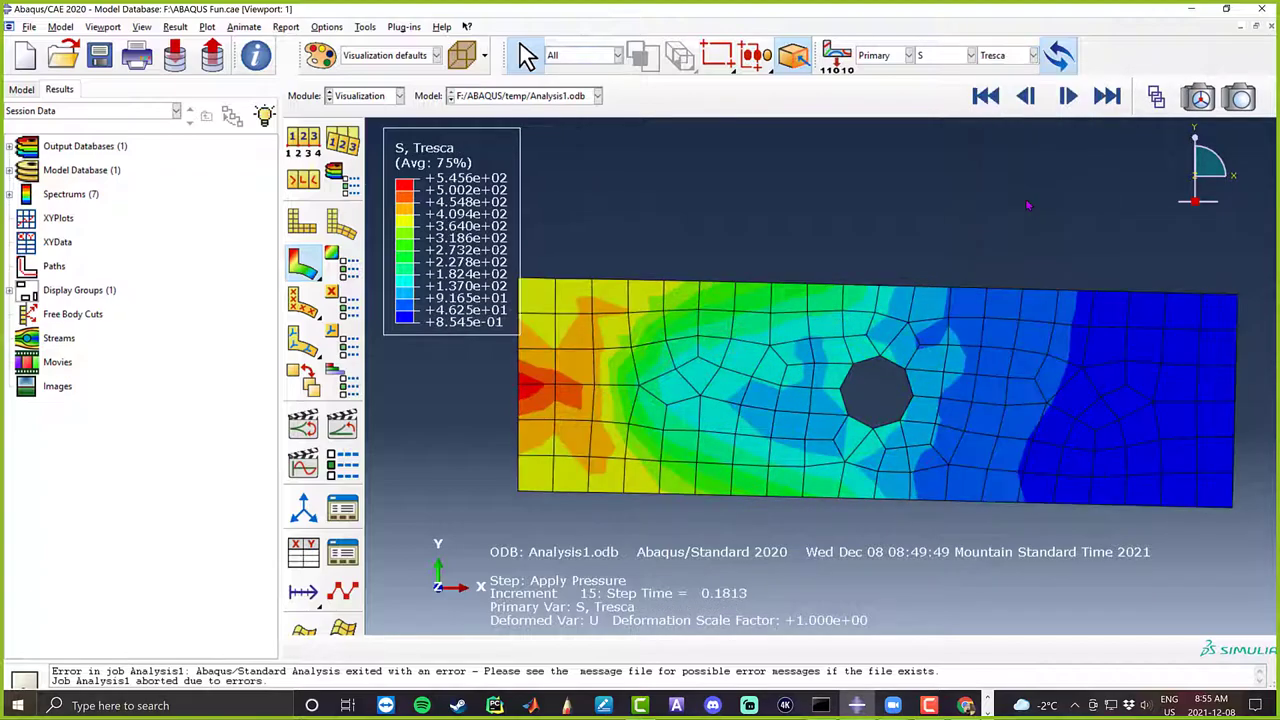
Display the Min. Principal stress contours followed by the out-of-plane S33 component.
{"action": "left_click", "coordinate": [1012, 60]}
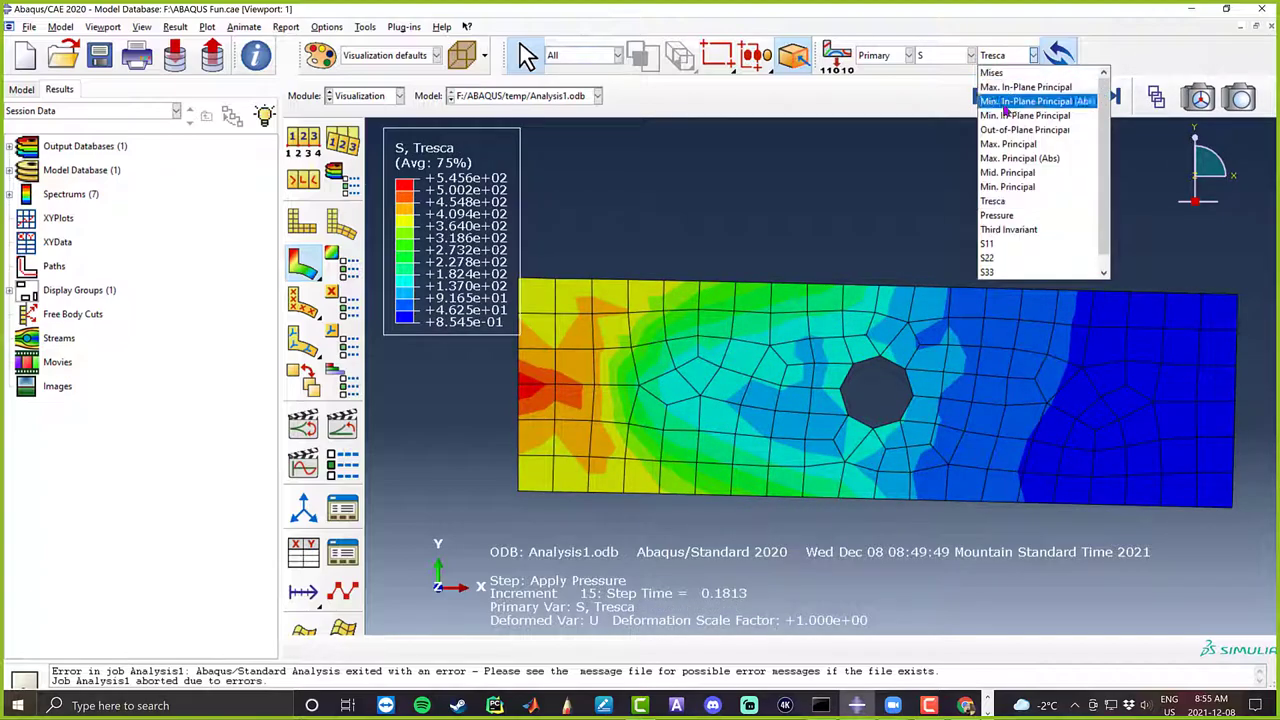
{"action": "left_click", "coordinate": [1026, 187]}
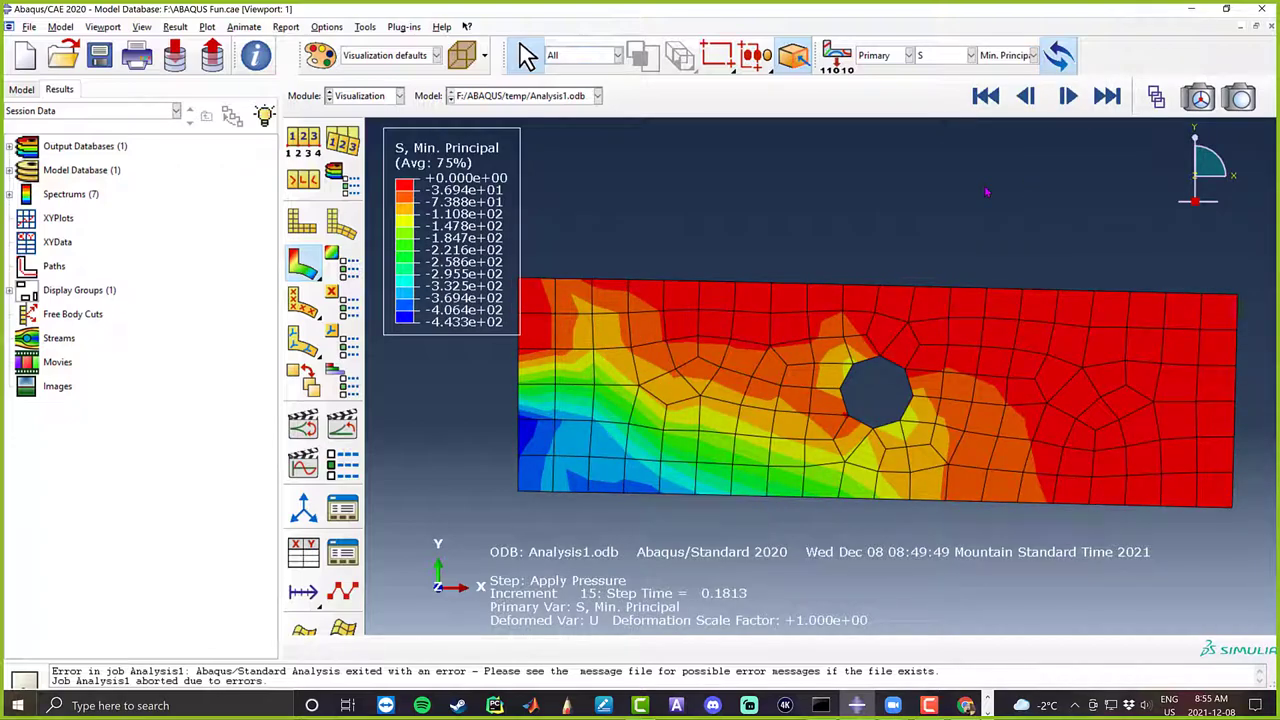
{"action": "left_click", "coordinate": [1008, 56]}
{"action": "scroll", "coordinate": [1060, 180], "scroll_direction": "down", "scroll_amount": 1}
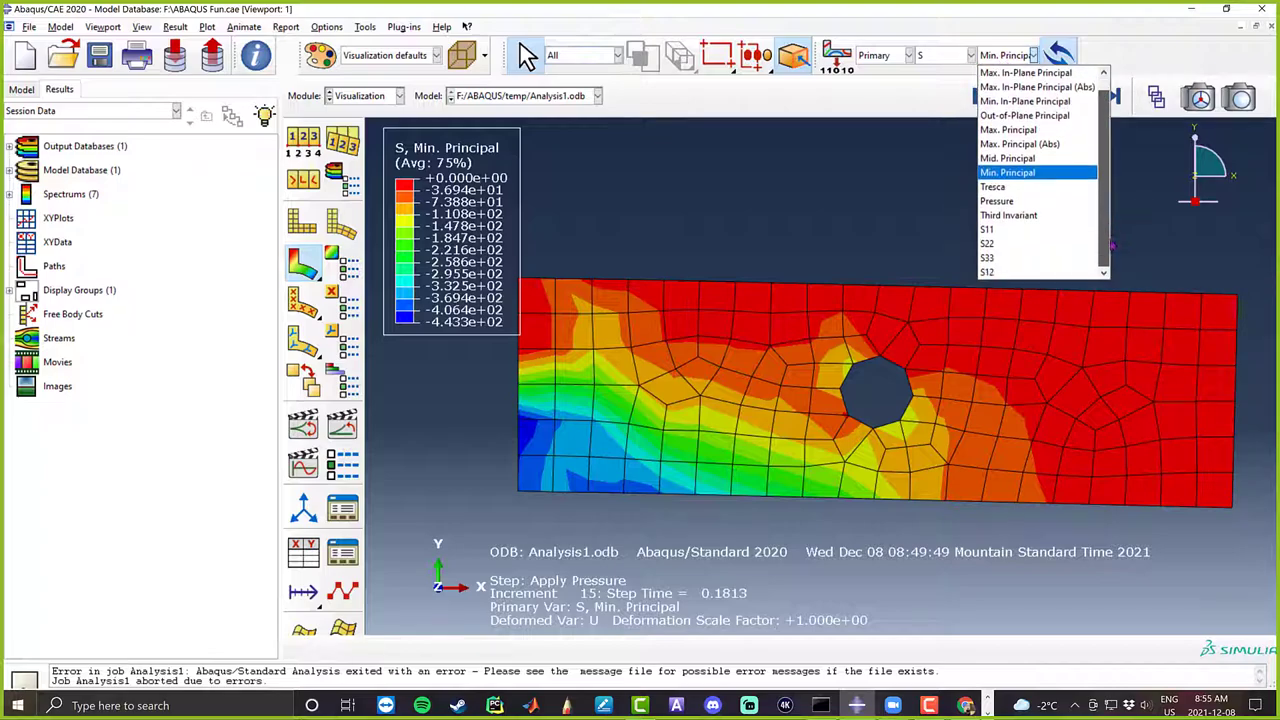
{"action": "left_click", "coordinate": [1025, 262]}
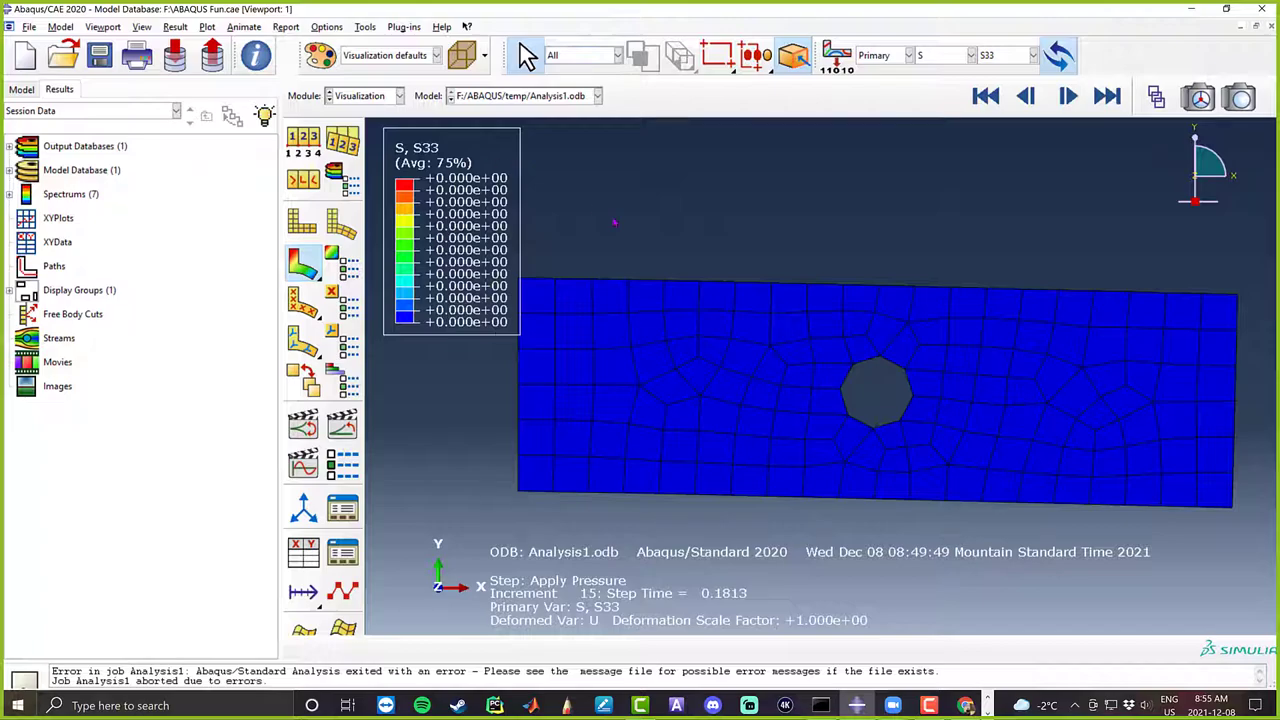
Change the contoured output variable to LE with its Max. In-Plane Principal component.
{"action": "left_click", "coordinate": [1033, 55]}
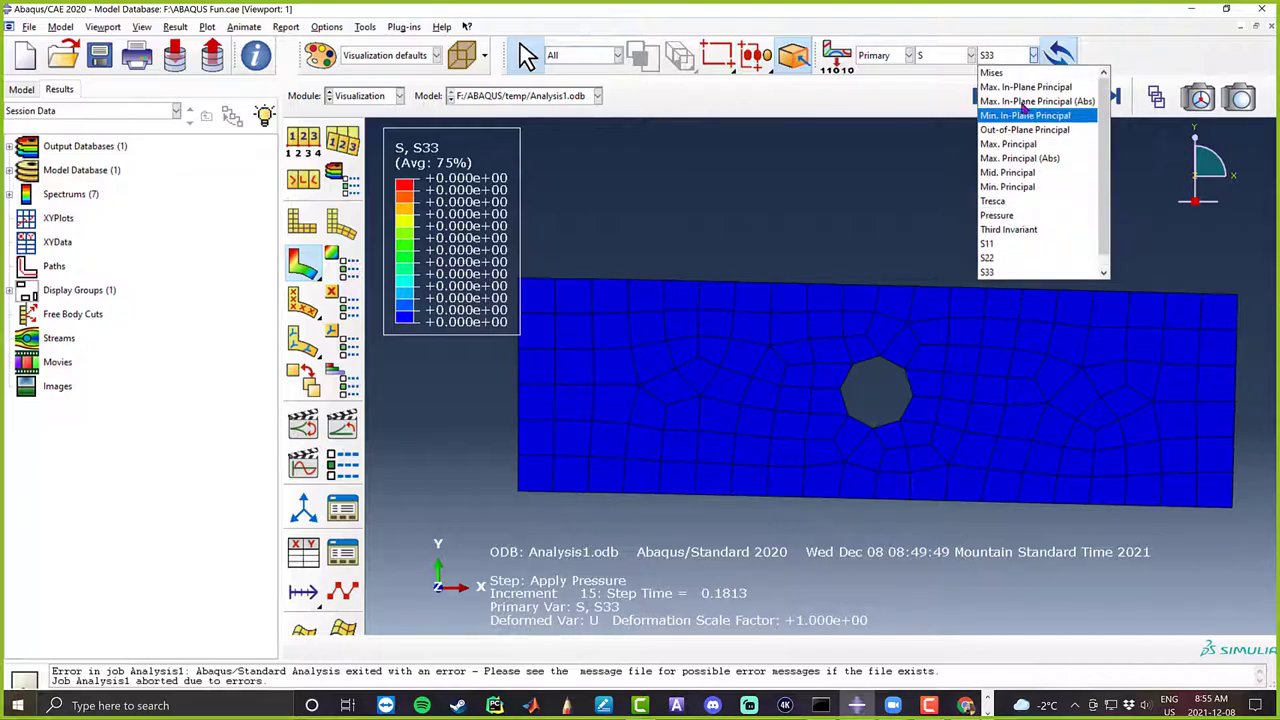
{"action": "left_click", "coordinate": [952, 62]}
{"action": "left_click", "coordinate": [952, 60]}
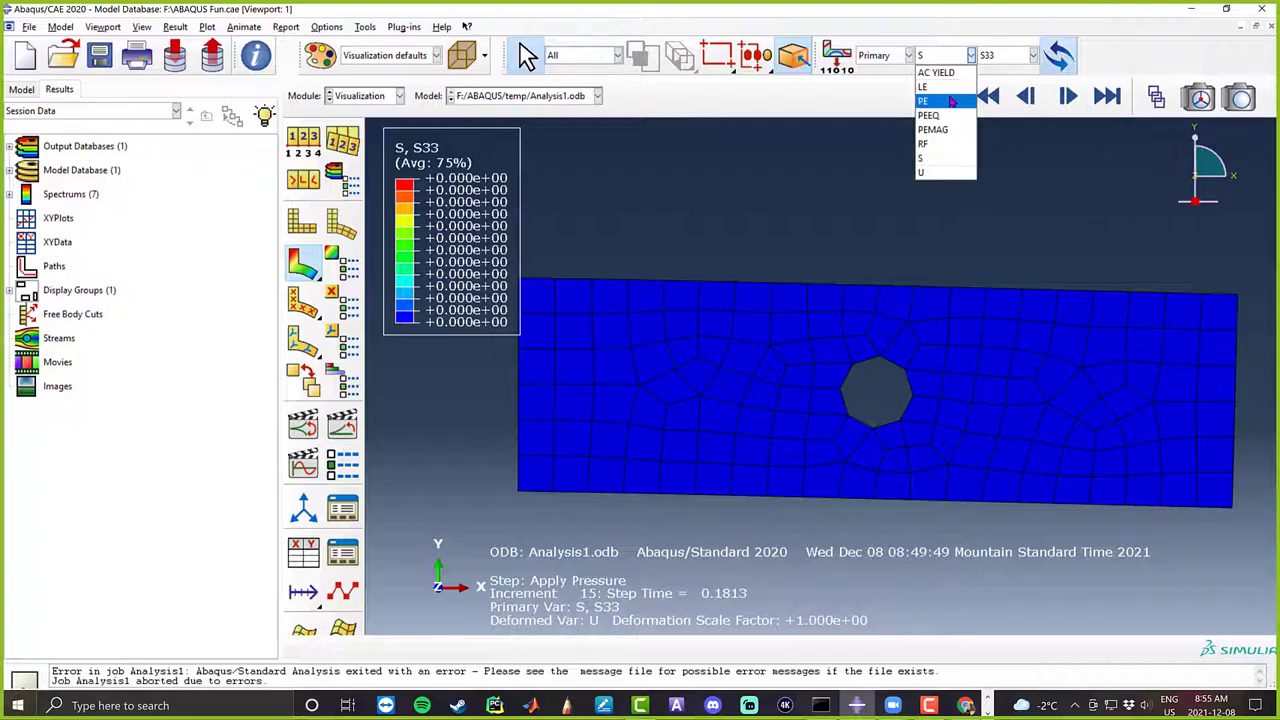
{"action": "left_click", "coordinate": [940, 80]}
{"action": "left_click", "coordinate": [940, 60]}
{"action": "left_click", "coordinate": [940, 73]}
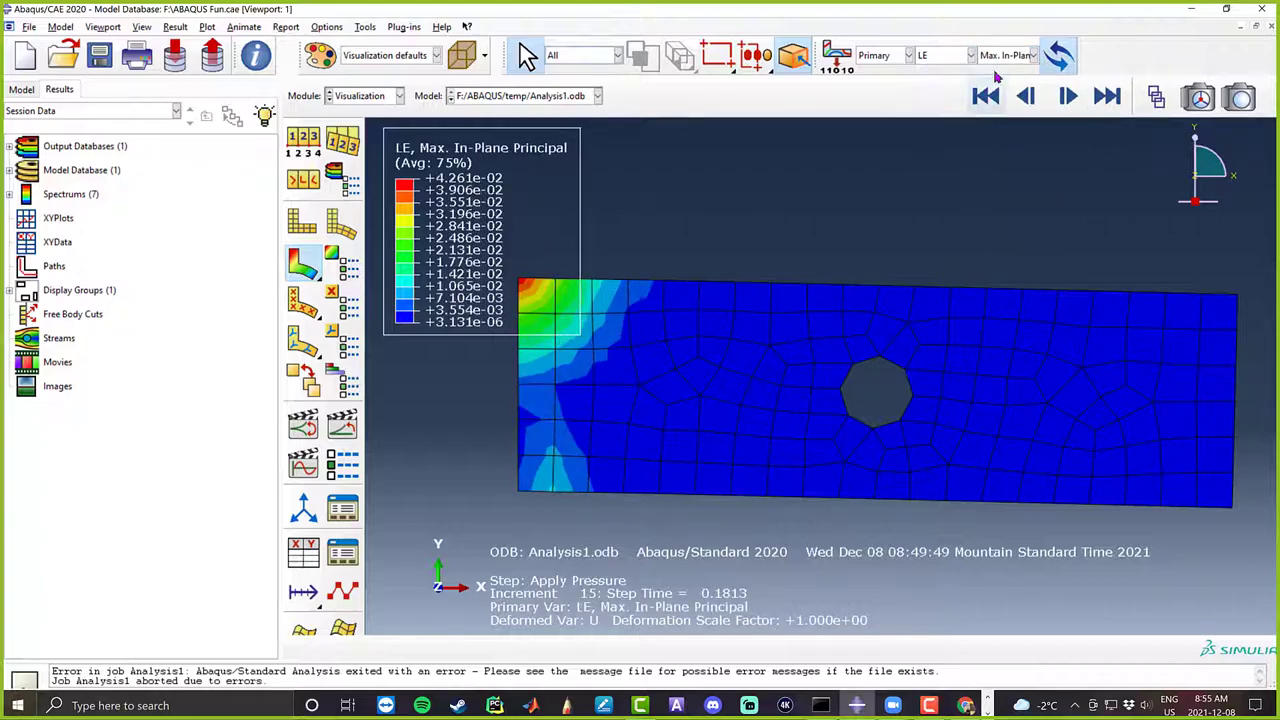
Display the LE33 strain contours followed by the LE11 component.
{"action": "left_click", "coordinate": [993, 60]}
{"action": "left_click", "coordinate": [1021, 217]}
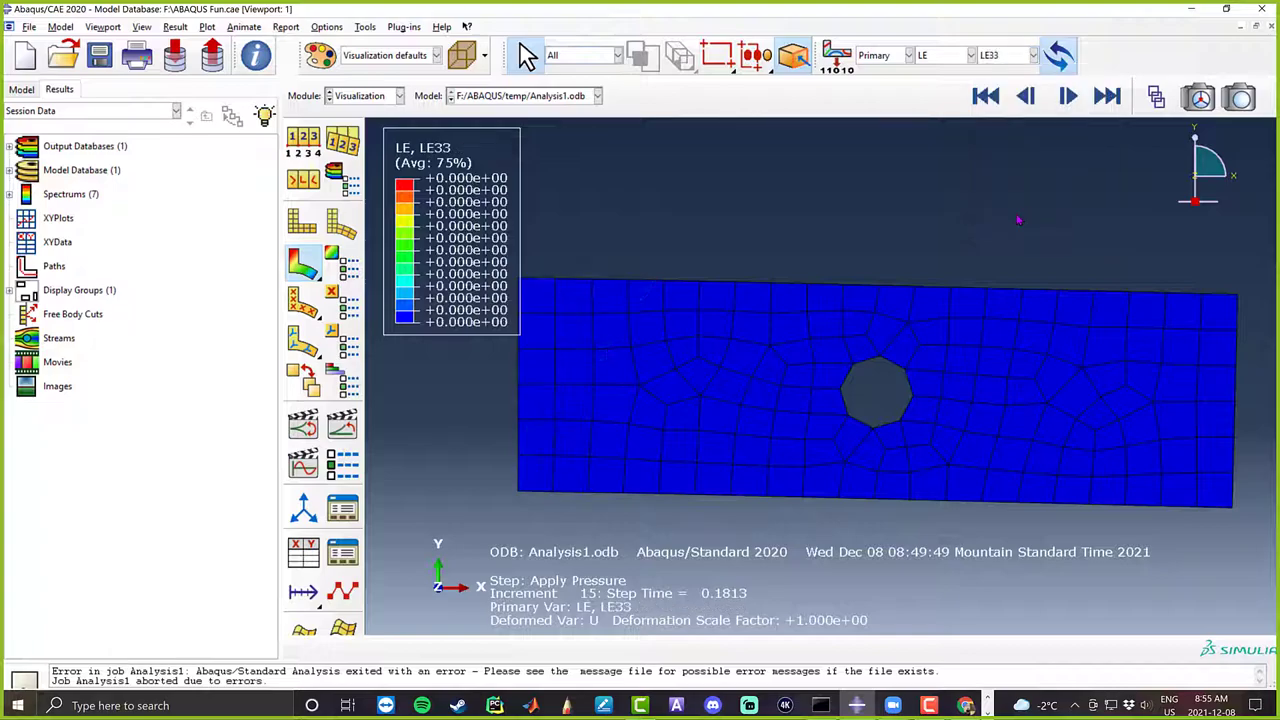
{"action": "left_click", "coordinate": [993, 55]}
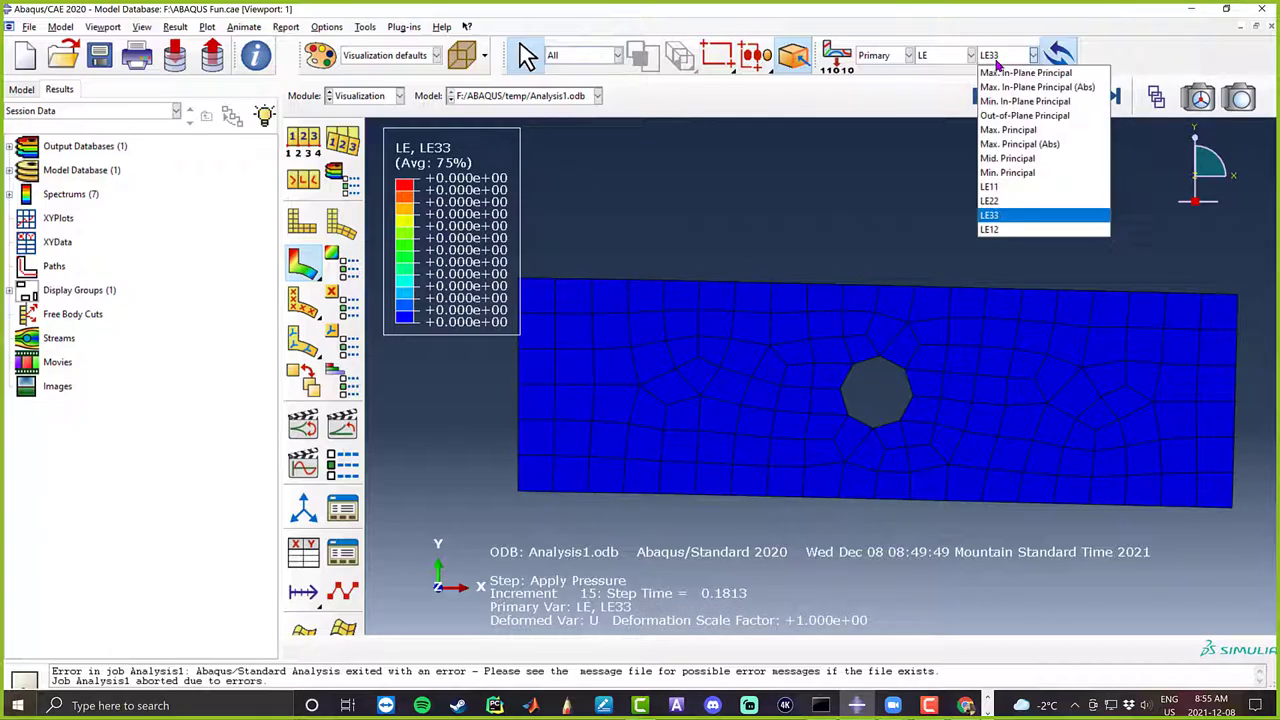
{"action": "left_click", "coordinate": [1021, 186]}
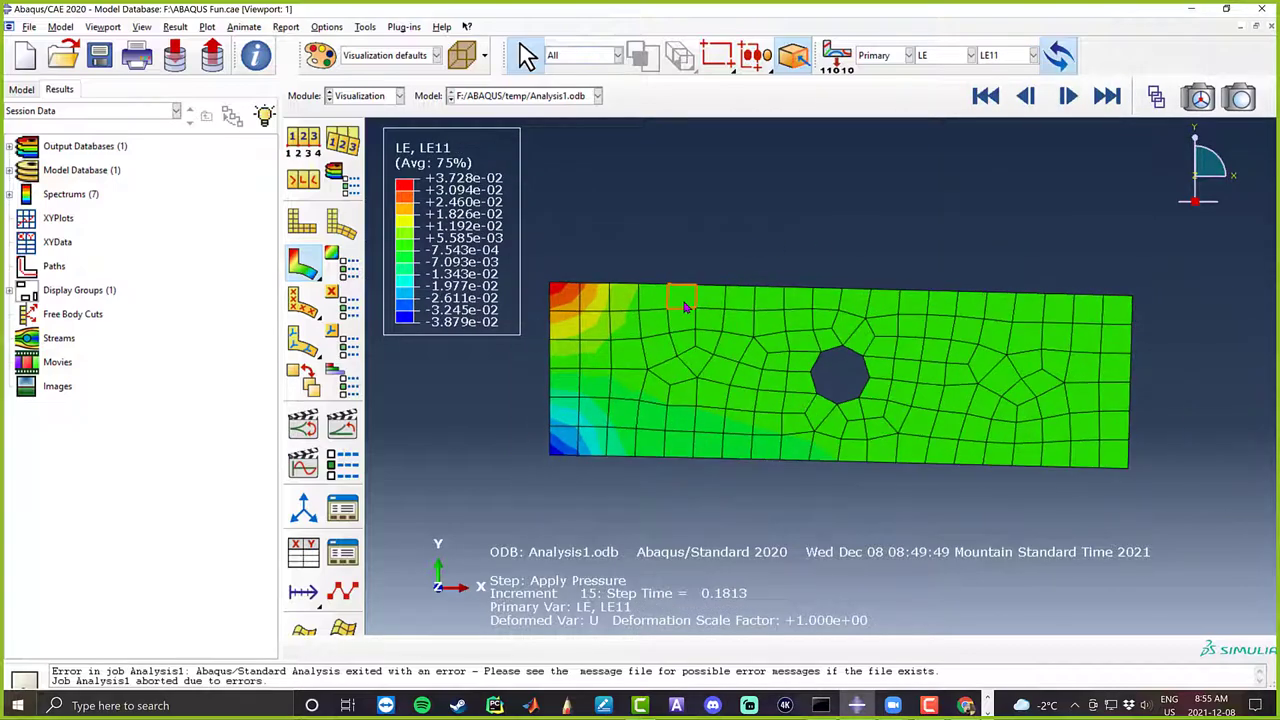
{"action": "scroll", "coordinate": [684, 306], "scroll_direction": "down", "scroll_amount": 1}
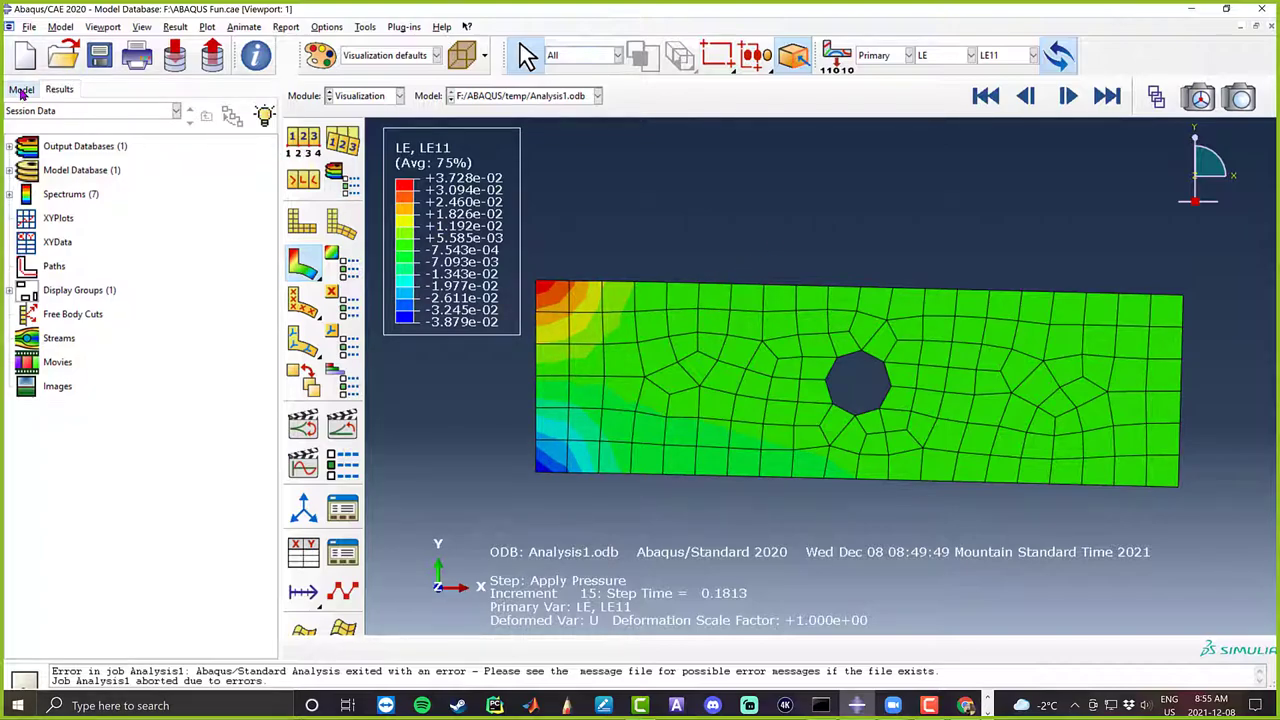
Delete the Plastic behavior from the Steel material, leaving only its Elastic definition.
{"action": "left_click", "coordinate": [21, 92]}
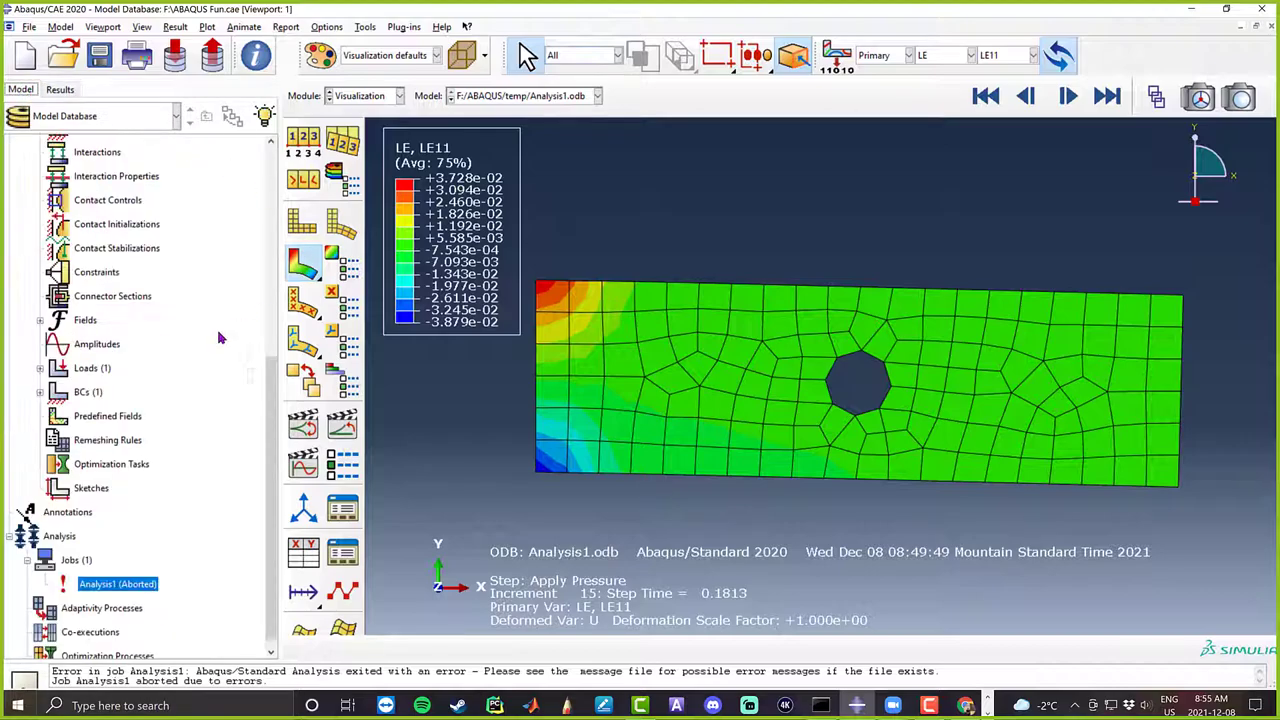
{"action": "left_click_drag", "start_coordinate": [277, 409], "coordinate": [278, 178]}
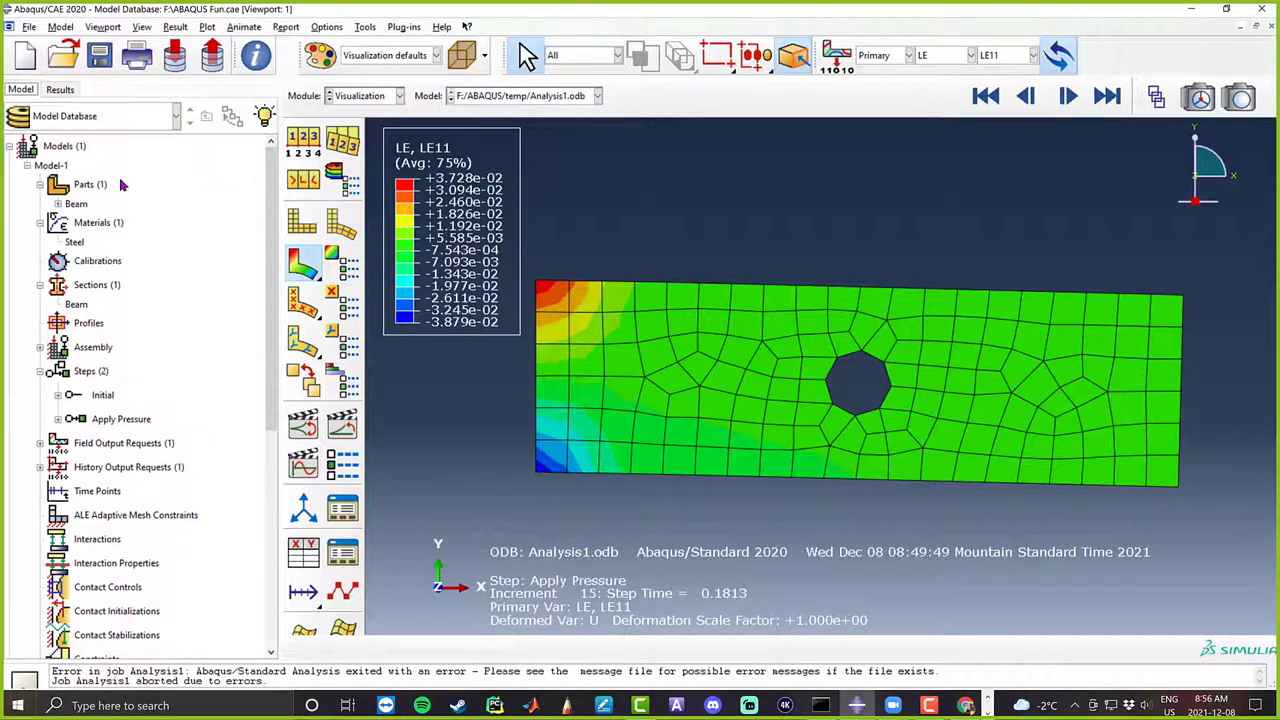
{"action": "left_click", "coordinate": [80, 243]}
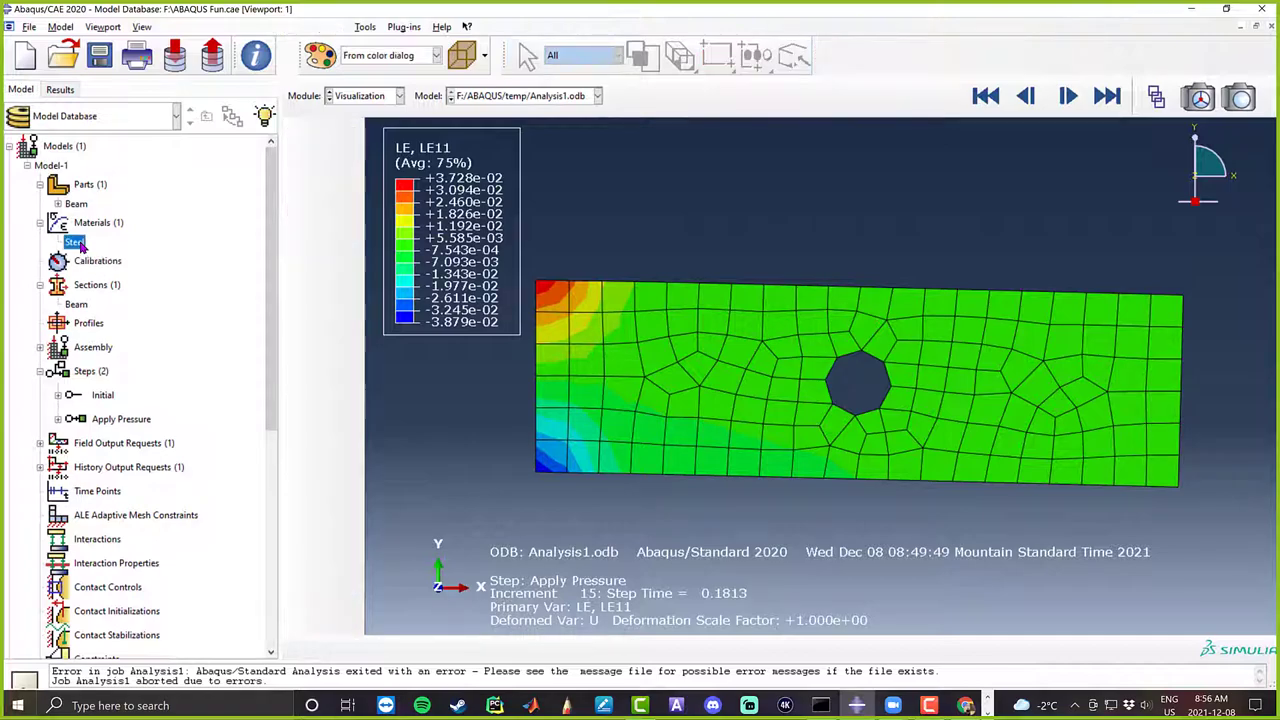
{"action": "double_click", "coordinate": [78, 243]}
{"action": "left_click_drag", "start_coordinate": [580, 22], "coordinate": [648, 86]}
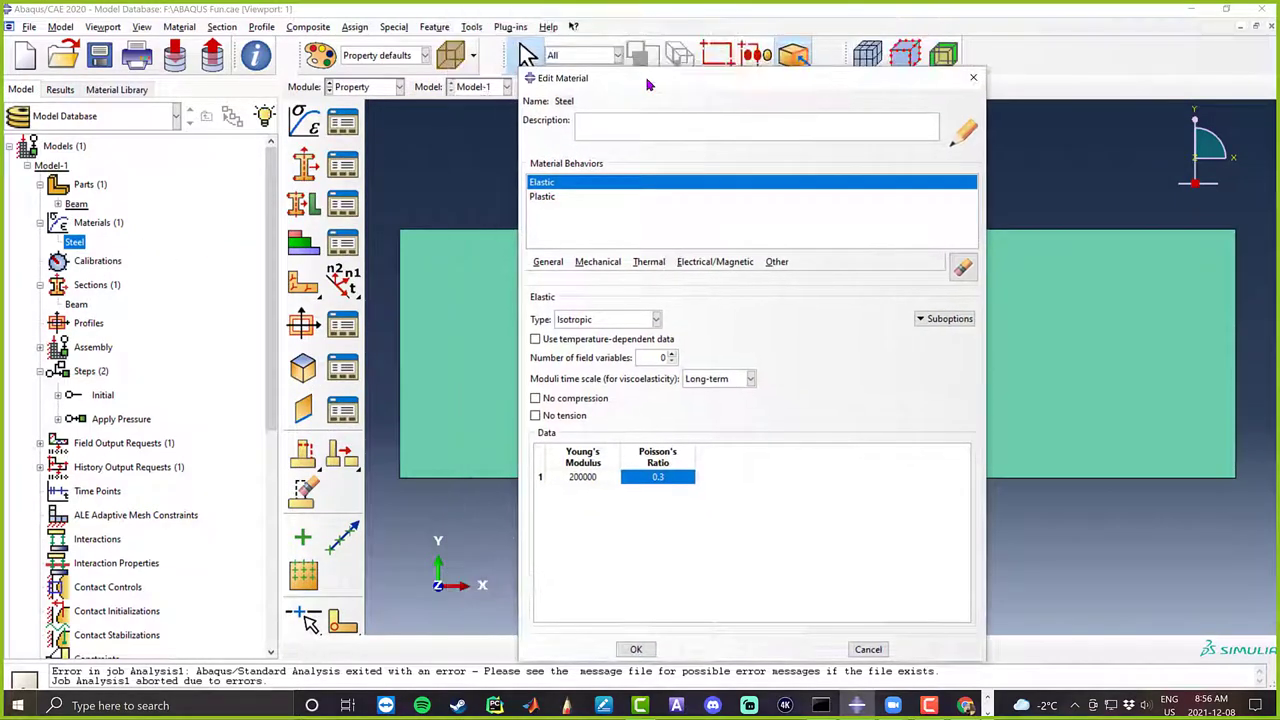
{"action": "left_click", "coordinate": [648, 197]}
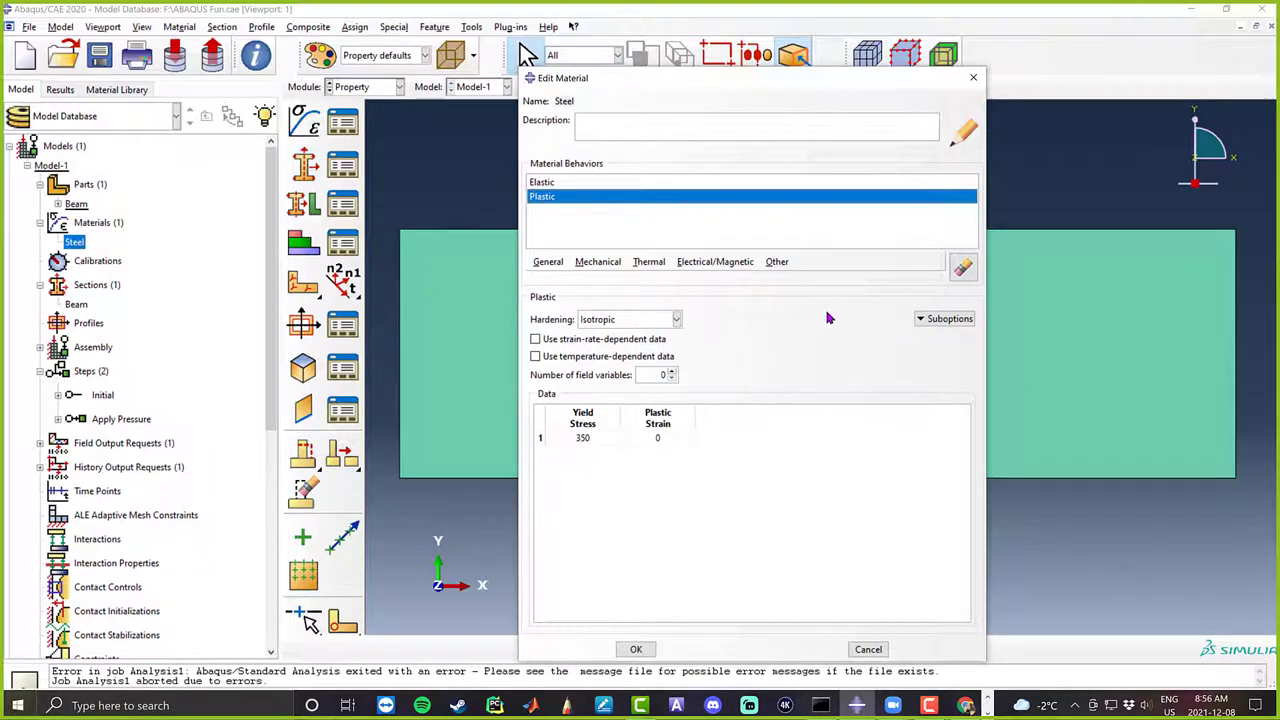
{"action": "left_click", "coordinate": [963, 268]}
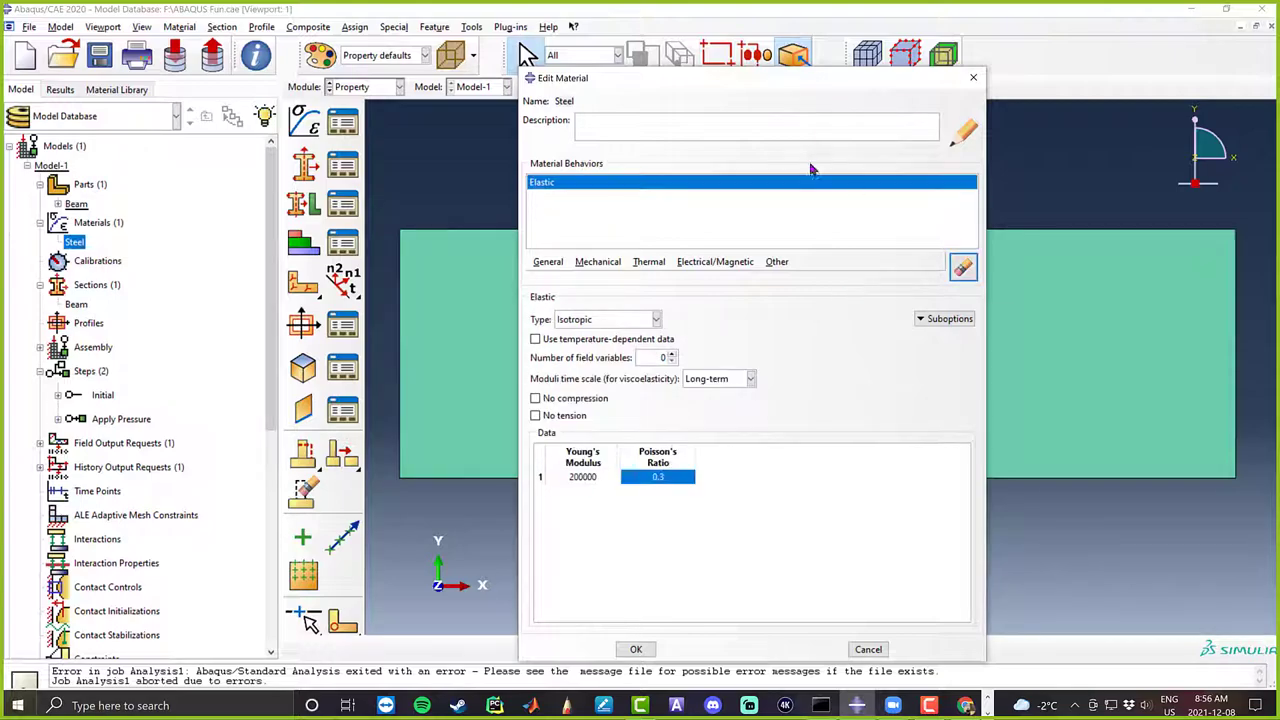
{"action": "left_click", "coordinate": [637, 650]}
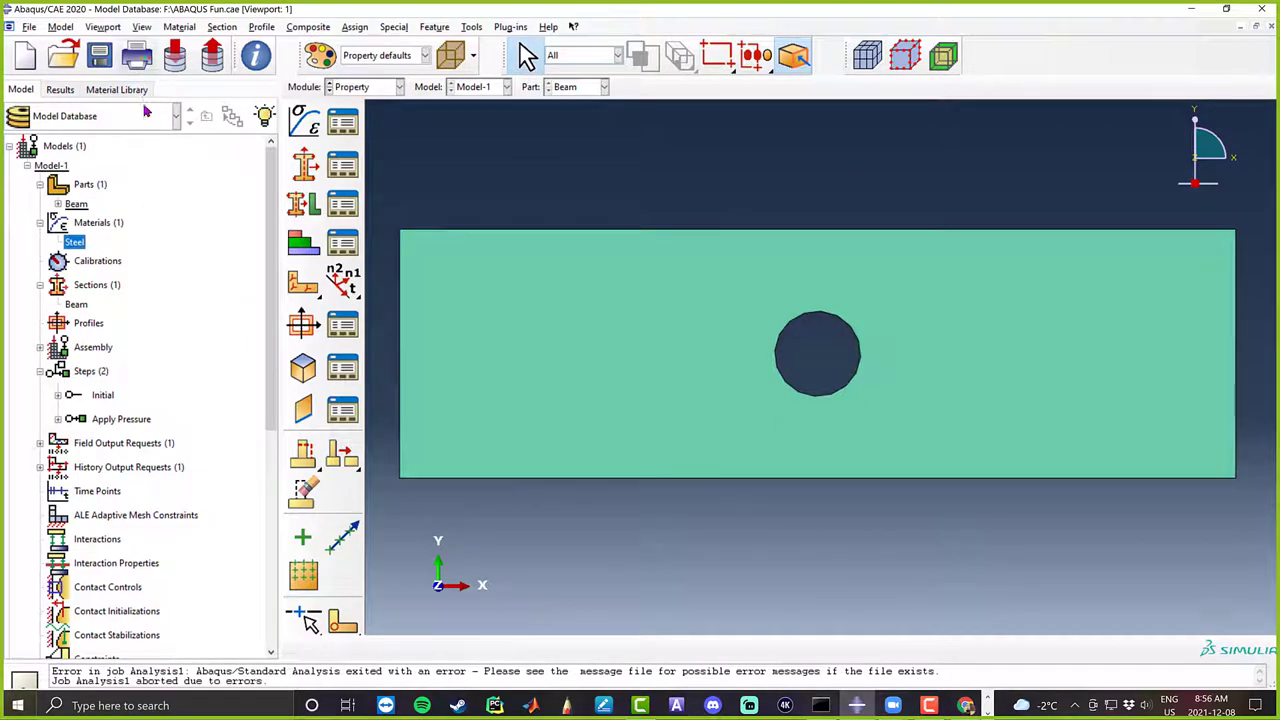
Resubmit the Analysis1 job and overwrite its existing job files.
{"action": "scroll", "coordinate": [170, 377], "scroll_direction": "down", "scroll_amount": 4}
{"action": "scroll", "coordinate": [170, 377], "scroll_direction": "down", "scroll_amount": 2}
{"action": "left_click", "coordinate": [114, 578]}
{"action": "right_click", "coordinate": [117, 580]}
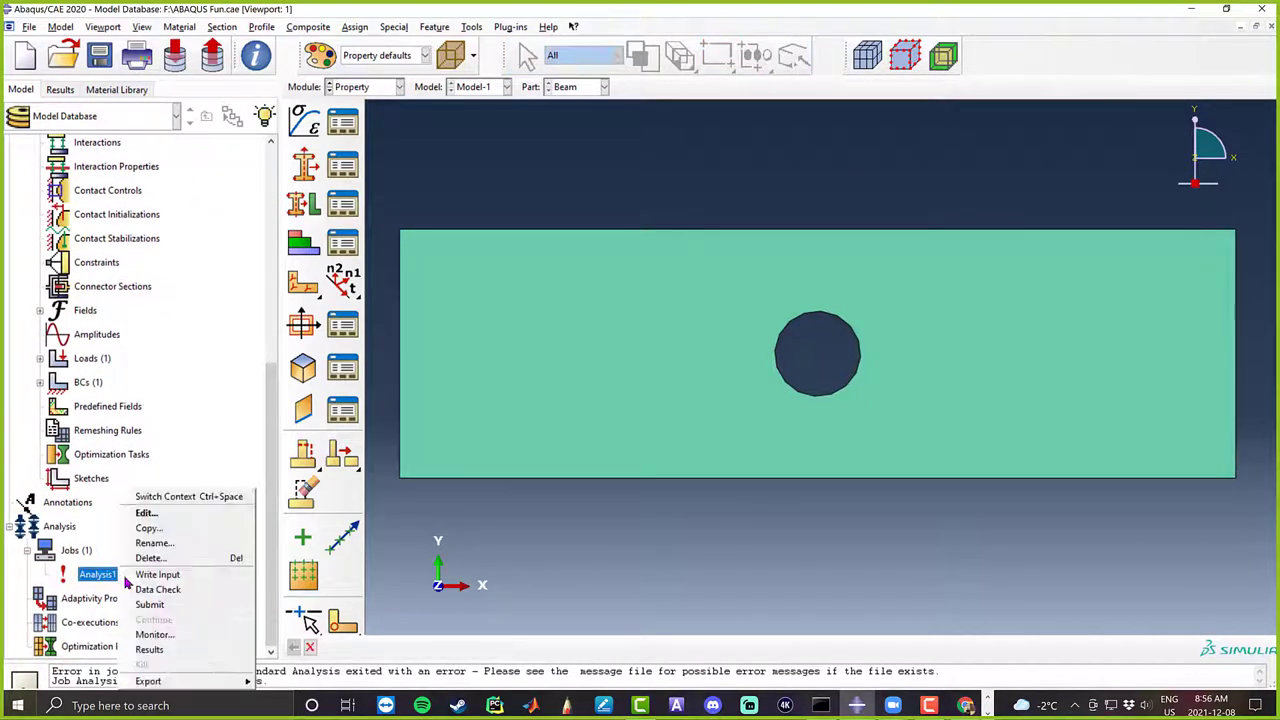
{"action": "left_click", "coordinate": [172, 608]}
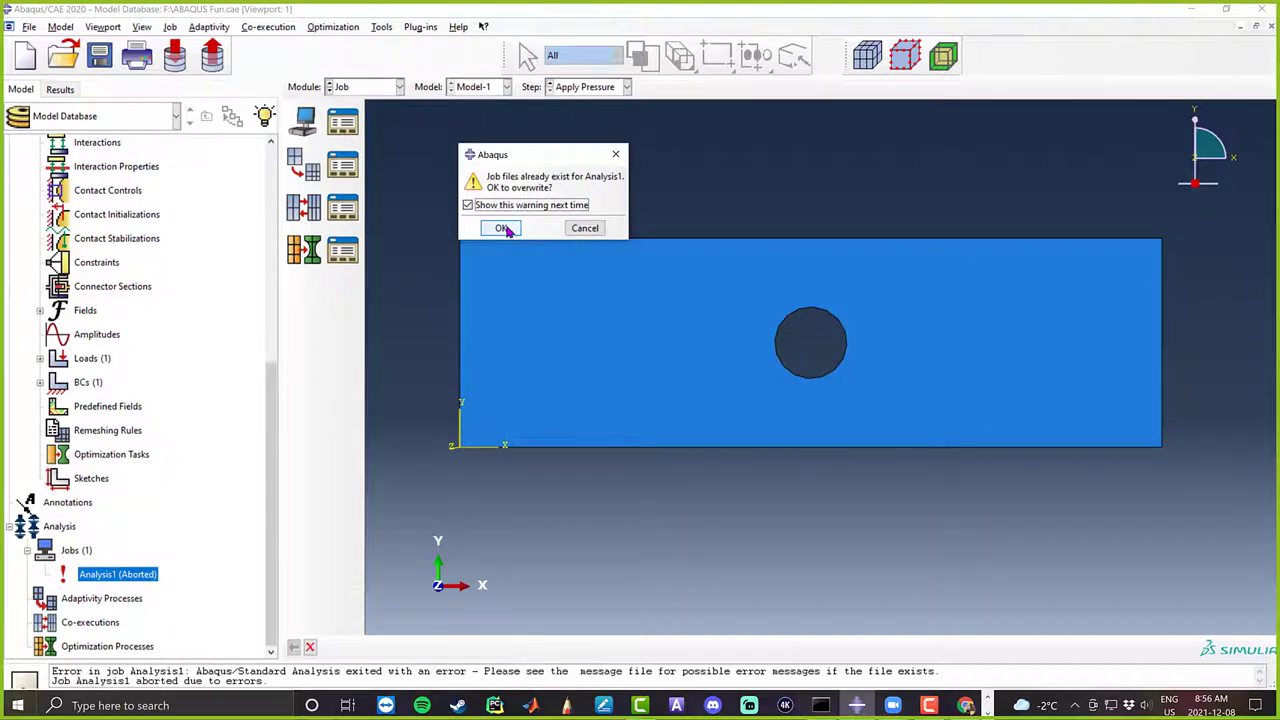
{"action": "left_click", "coordinate": [514, 228]}
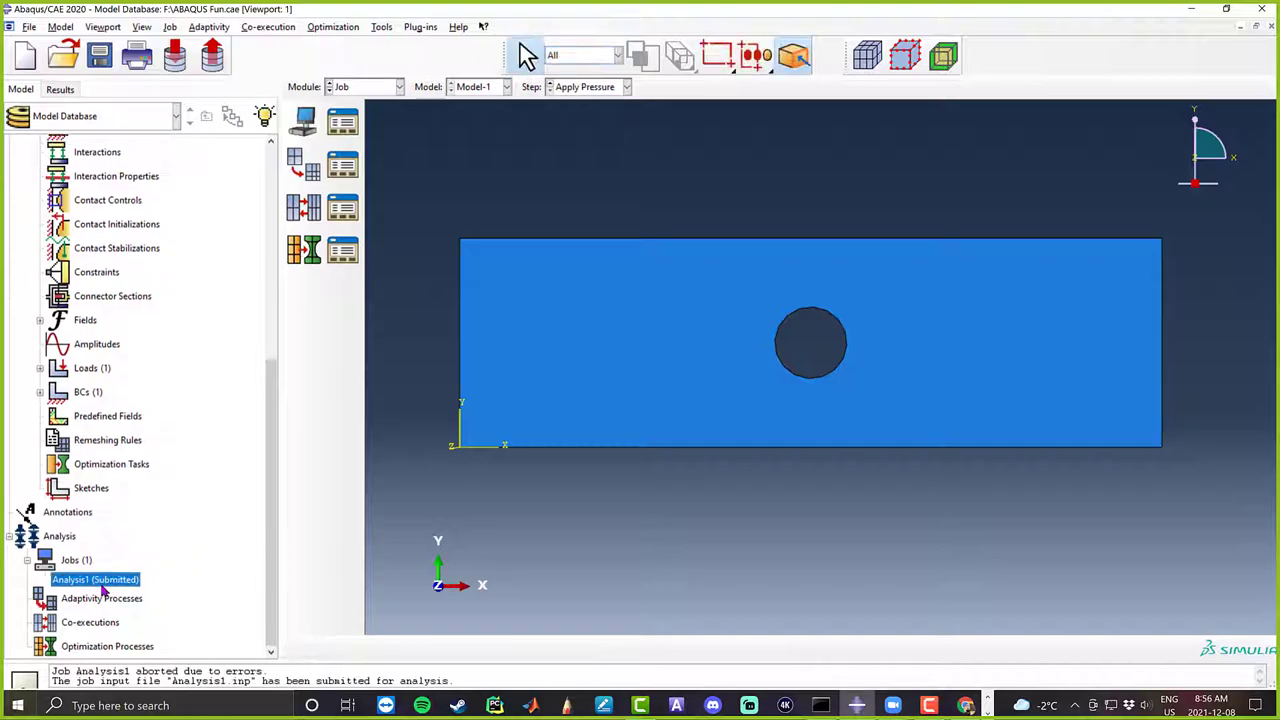
{"action": "right_click", "coordinate": [106, 582]}
{"action": "left_click", "coordinate": [155, 651]}
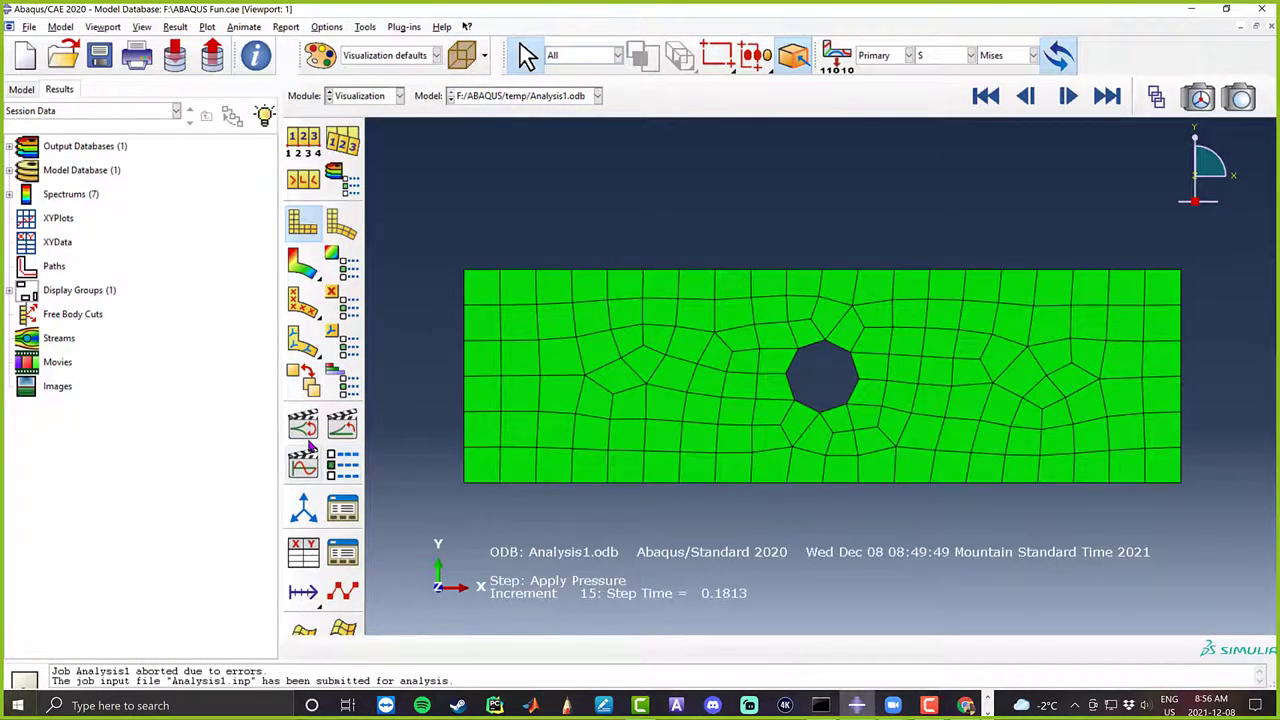
{"action": "left_click", "coordinate": [21, 89]}
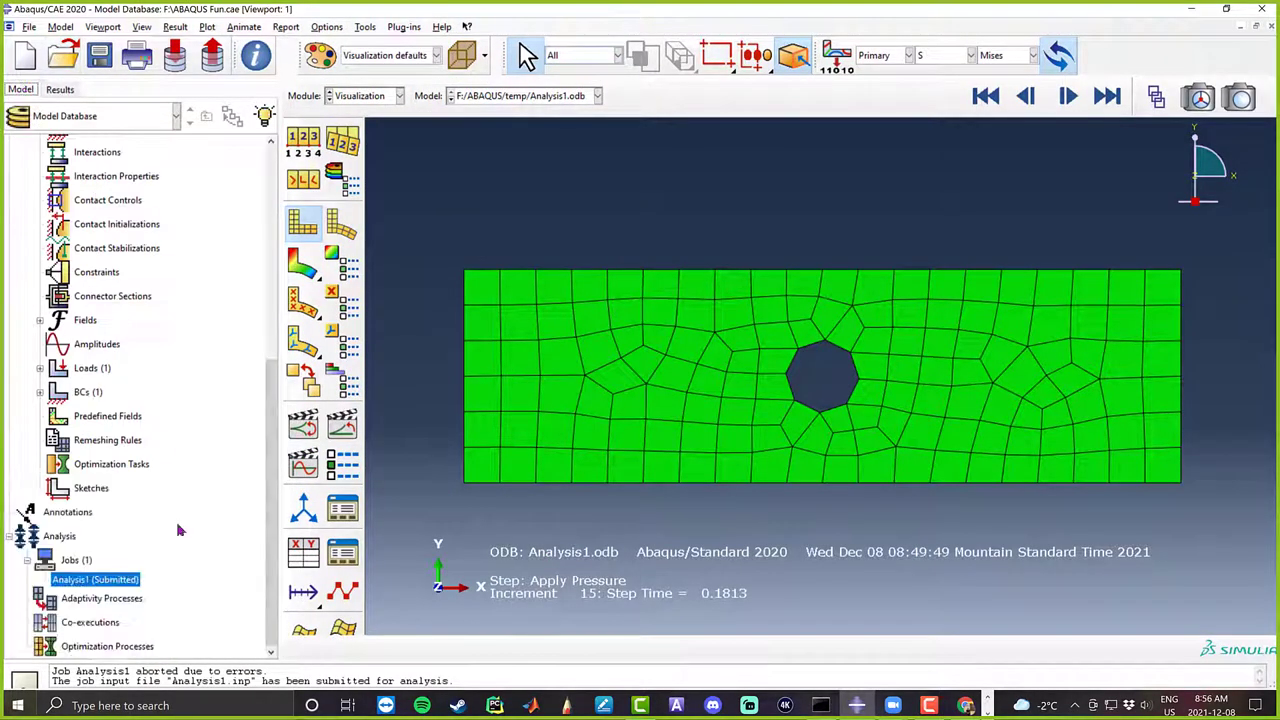
Monitor the Analysis1 job's run through its last increment and close the monitor.
{"action": "right_click", "coordinate": [110, 582]}
{"action": "left_click", "coordinate": [157, 634]}
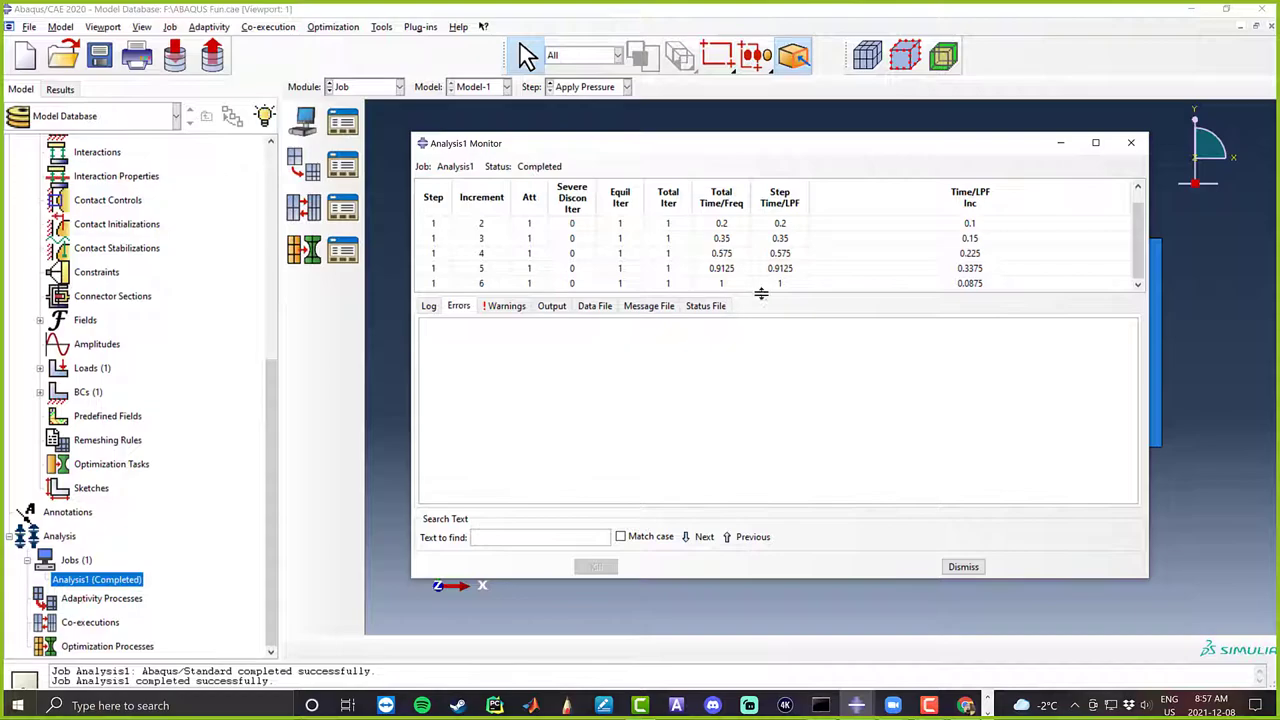
{"action": "left_click", "coordinate": [718, 283]}
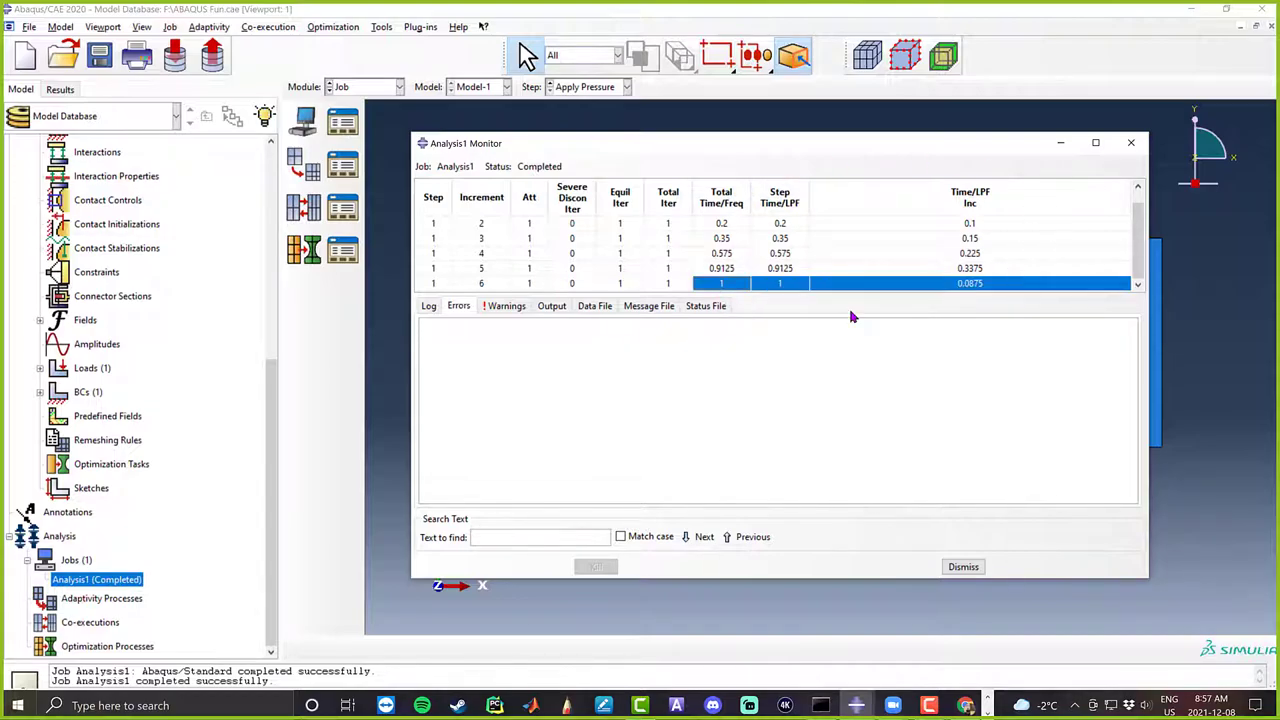
{"action": "left_click", "coordinate": [1131, 143]}
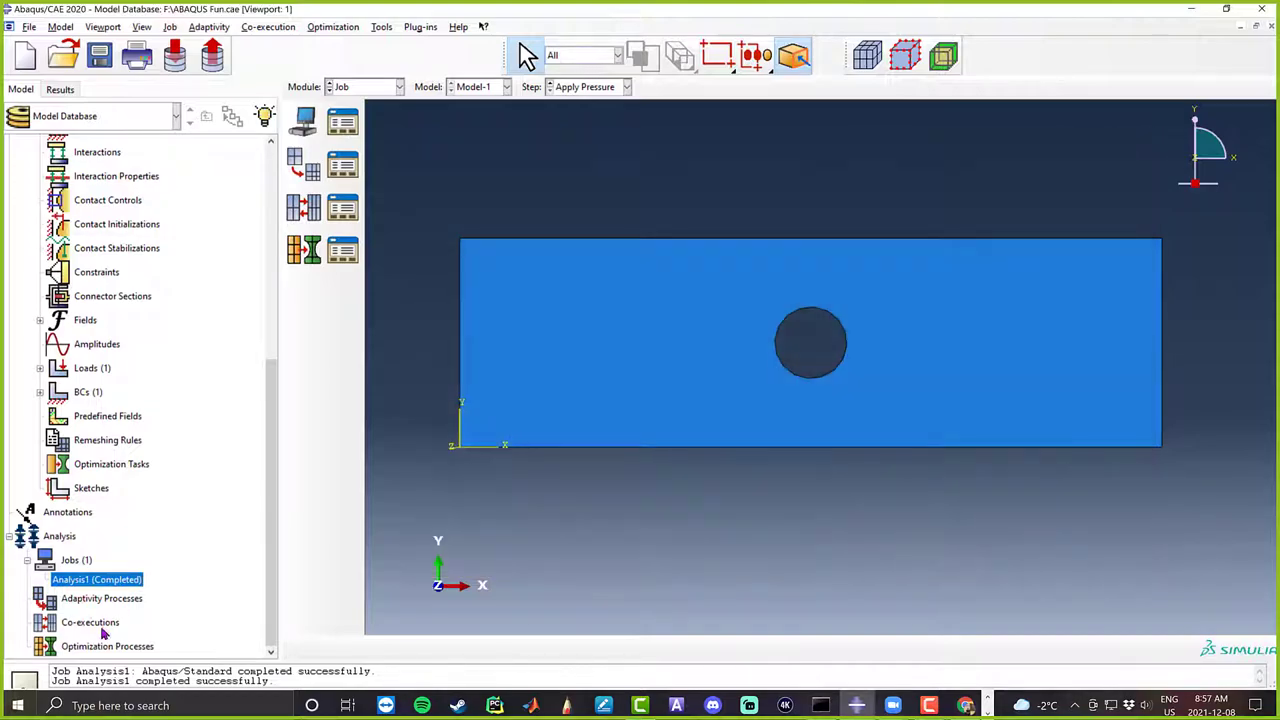
Open the results of the Analysis1 job and plot the Mises stress contours on the deformed shape.
{"action": "right_click", "coordinate": [126, 582]}
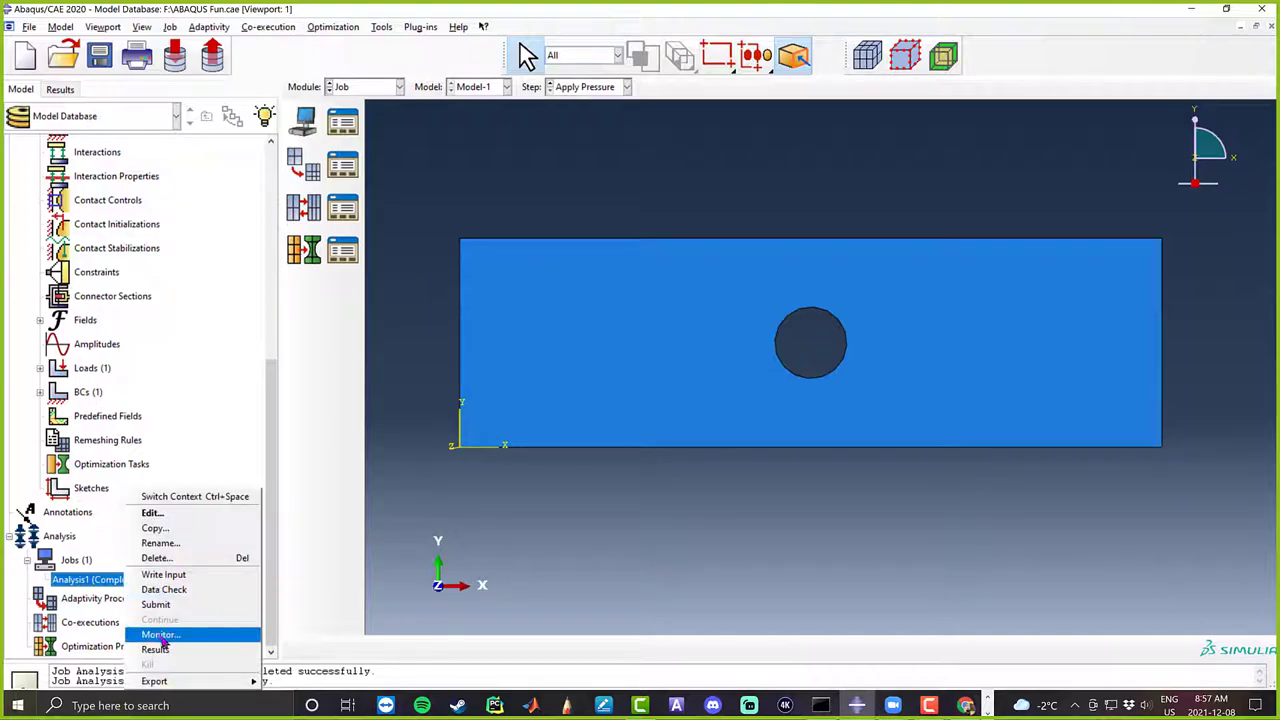
{"action": "left_click", "coordinate": [155, 649]}
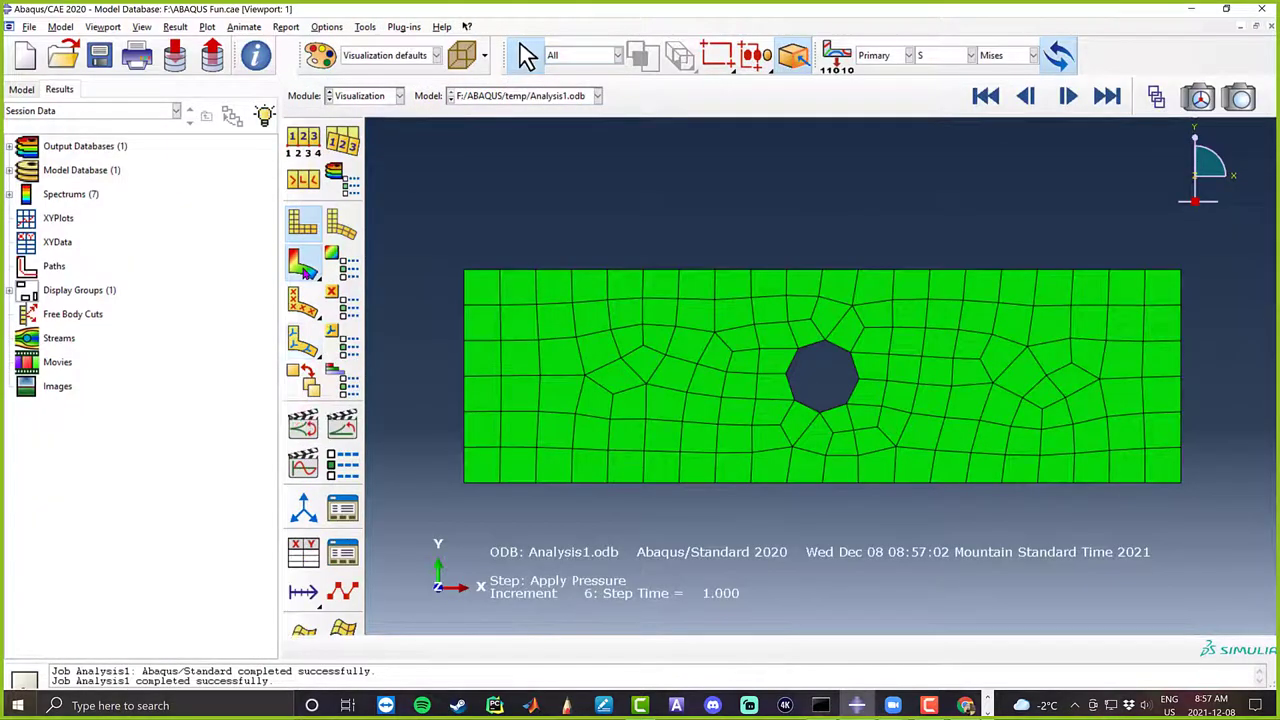
{"action": "left_click", "coordinate": [303, 262]}
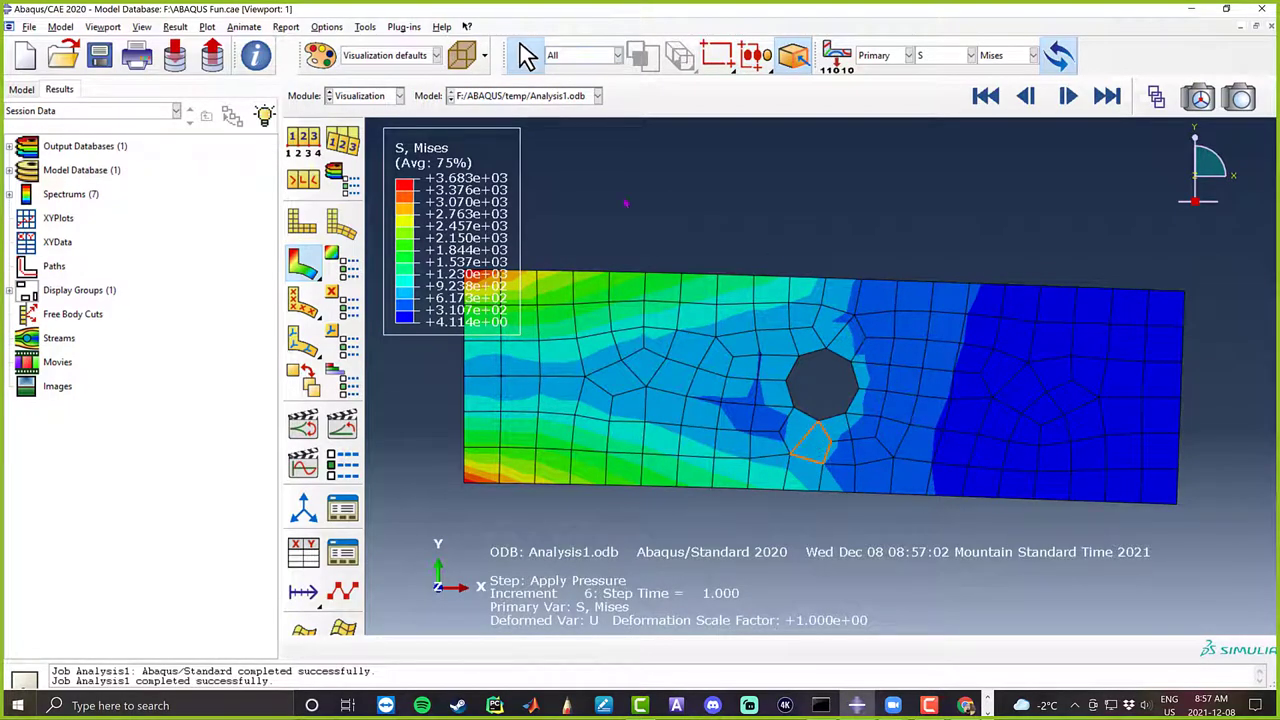
Change the contoured output variable to displacement U with its U2 component.
{"action": "left_click", "coordinate": [948, 56]}
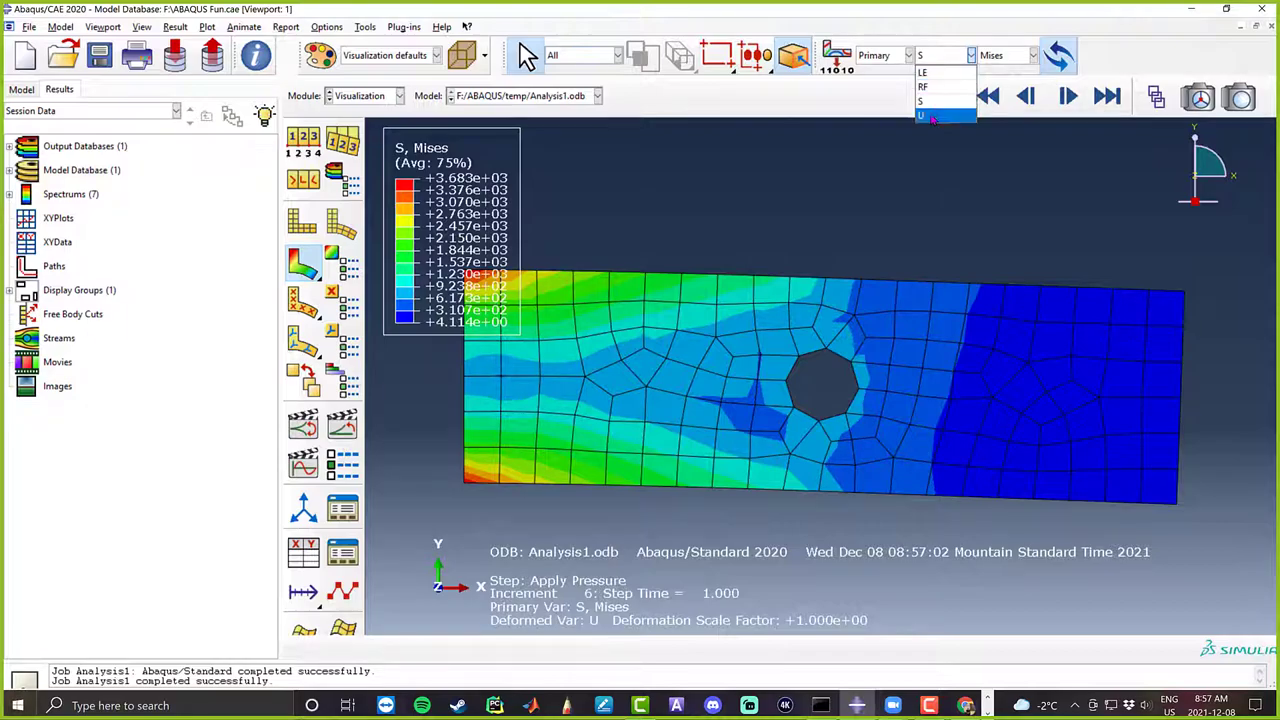
{"action": "left_click", "coordinate": [930, 117]}
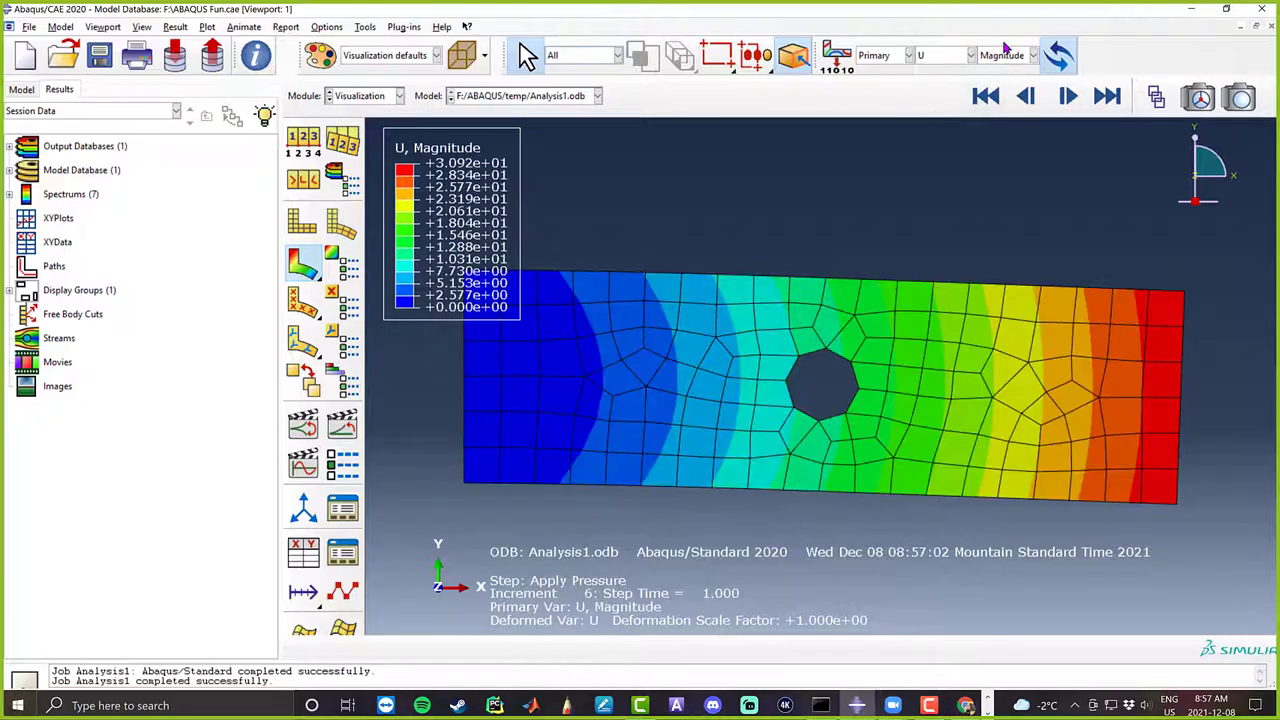
{"action": "left_click", "coordinate": [1006, 55]}
{"action": "left_click", "coordinate": [1012, 102]}
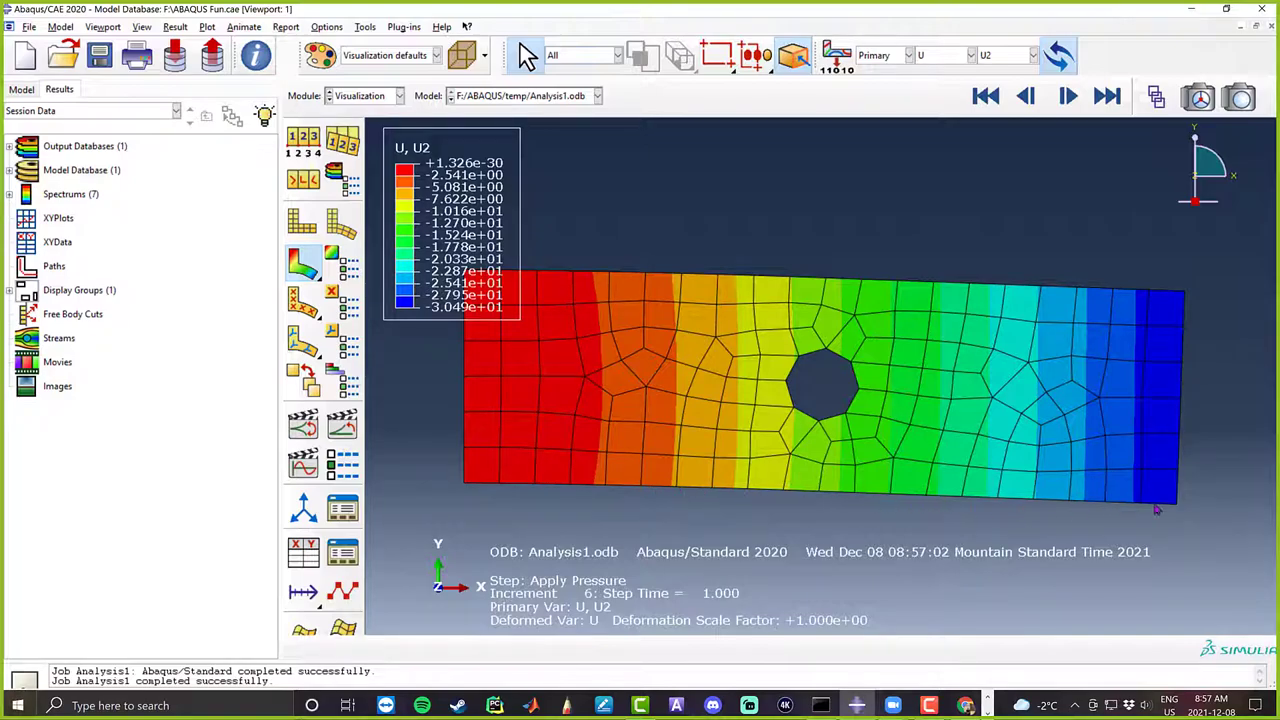
Open the Pressure load's definition, check its magnitude and close the load editor.
{"action": "left_click", "coordinate": [22, 90]}
{"action": "scroll", "coordinate": [198, 352], "scroll_direction": "up", "scroll_amount": 6}
{"action": "scroll", "coordinate": [199, 370], "scroll_direction": "down", "scroll_amount": 4}
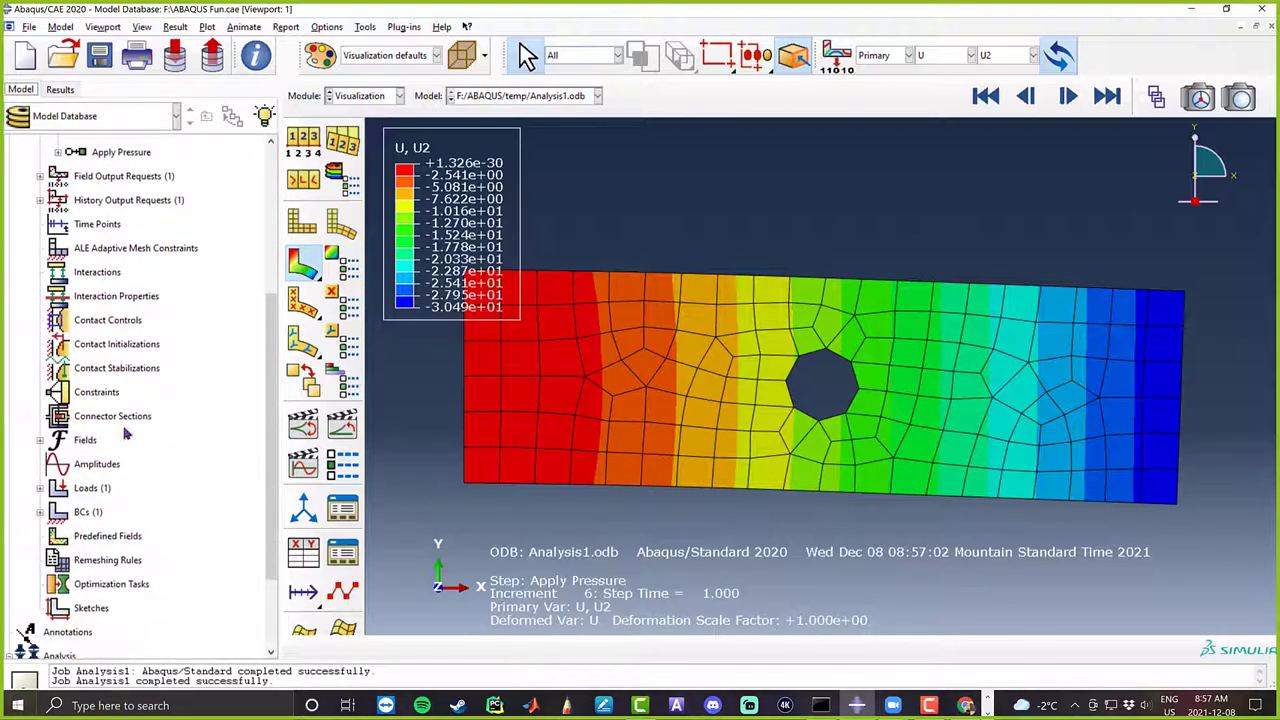
{"action": "left_click", "coordinate": [40, 488]}
{"action": "left_click", "coordinate": [82, 508]}
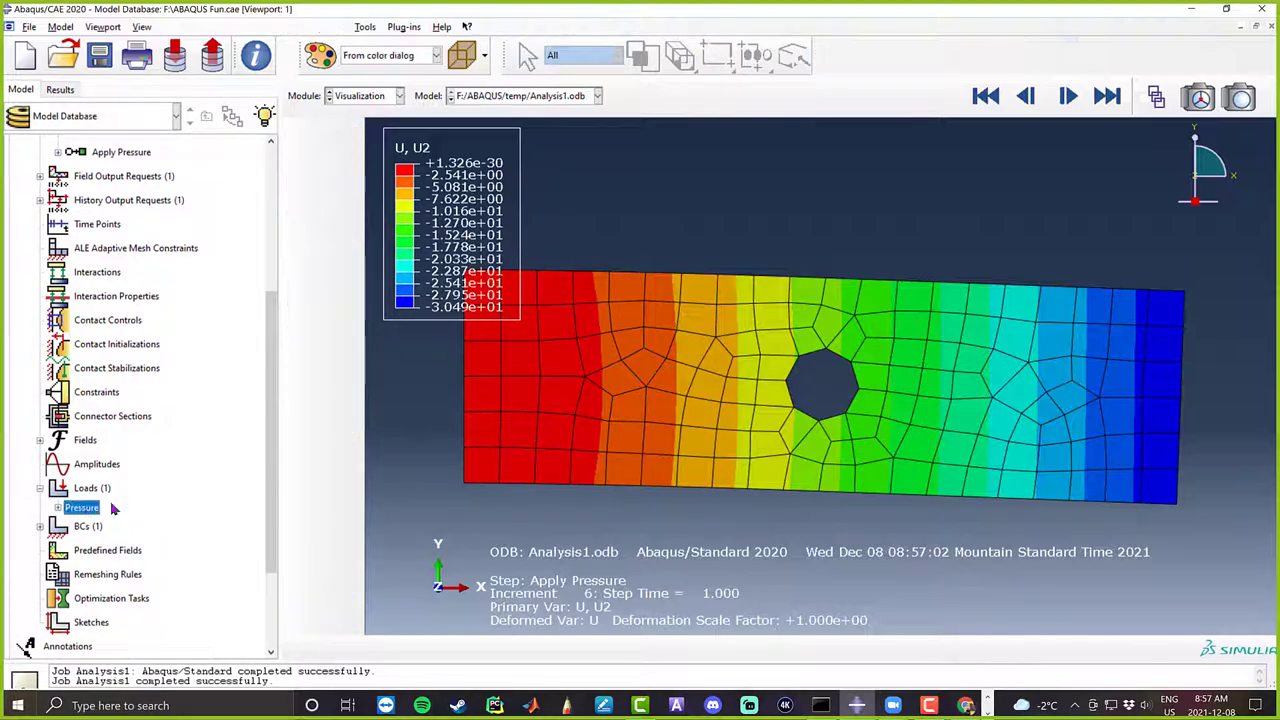
{"action": "double_click", "coordinate": [84, 509]}
{"action": "double_click", "coordinate": [830, 379]}
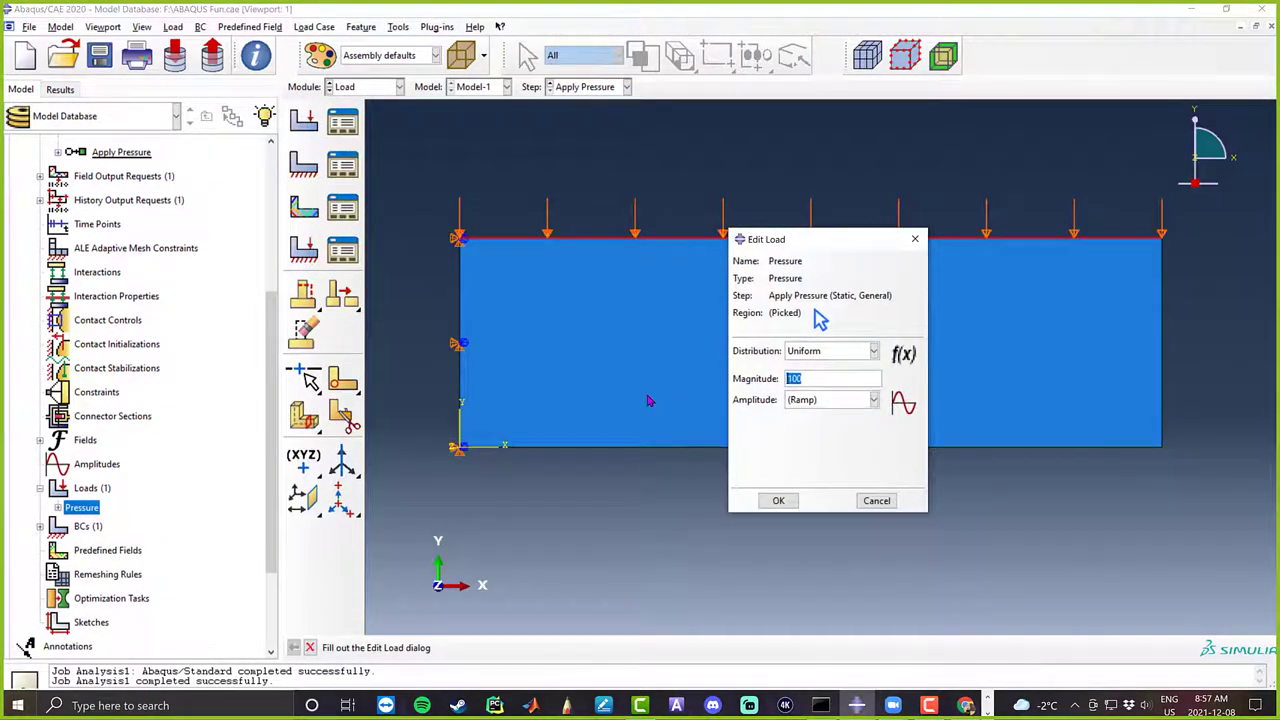
{"action": "left_click", "coordinate": [778, 500]}
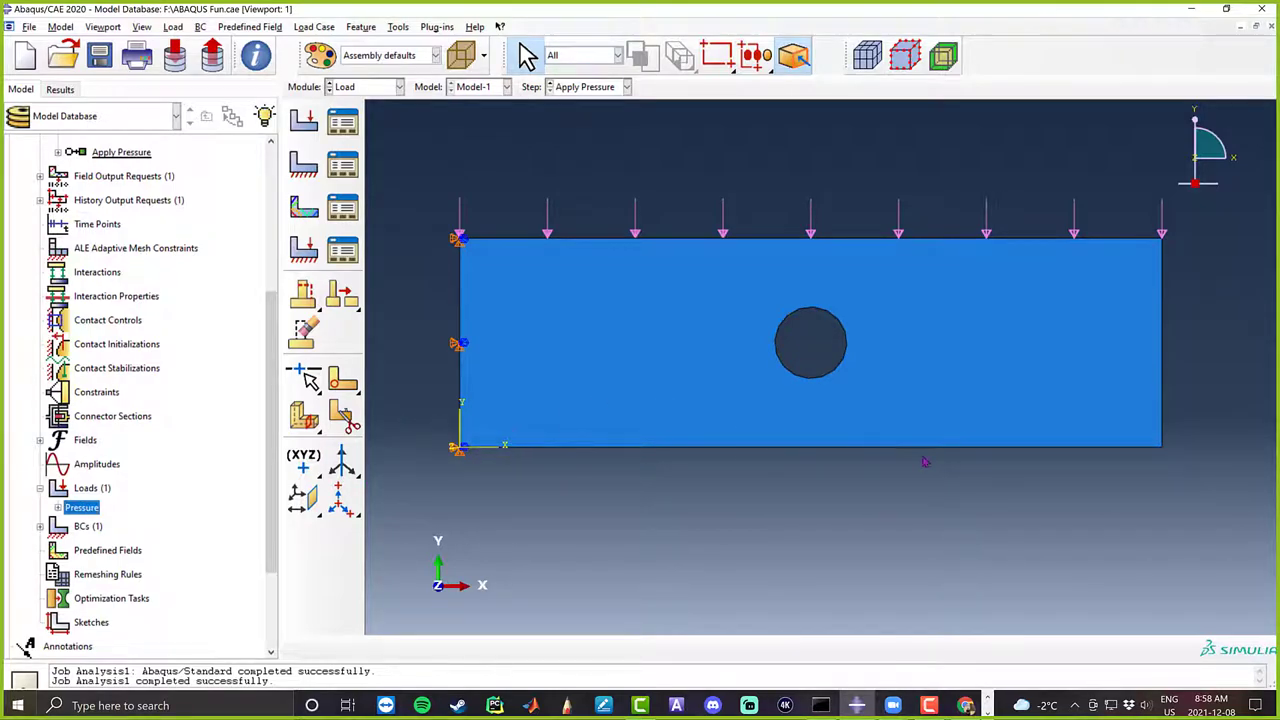
Create a 2D planar deformable shell part named Floor with an approximate size of 200.
{"action": "scroll", "coordinate": [180, 282], "scroll_direction": "up", "scroll_amount": 5}
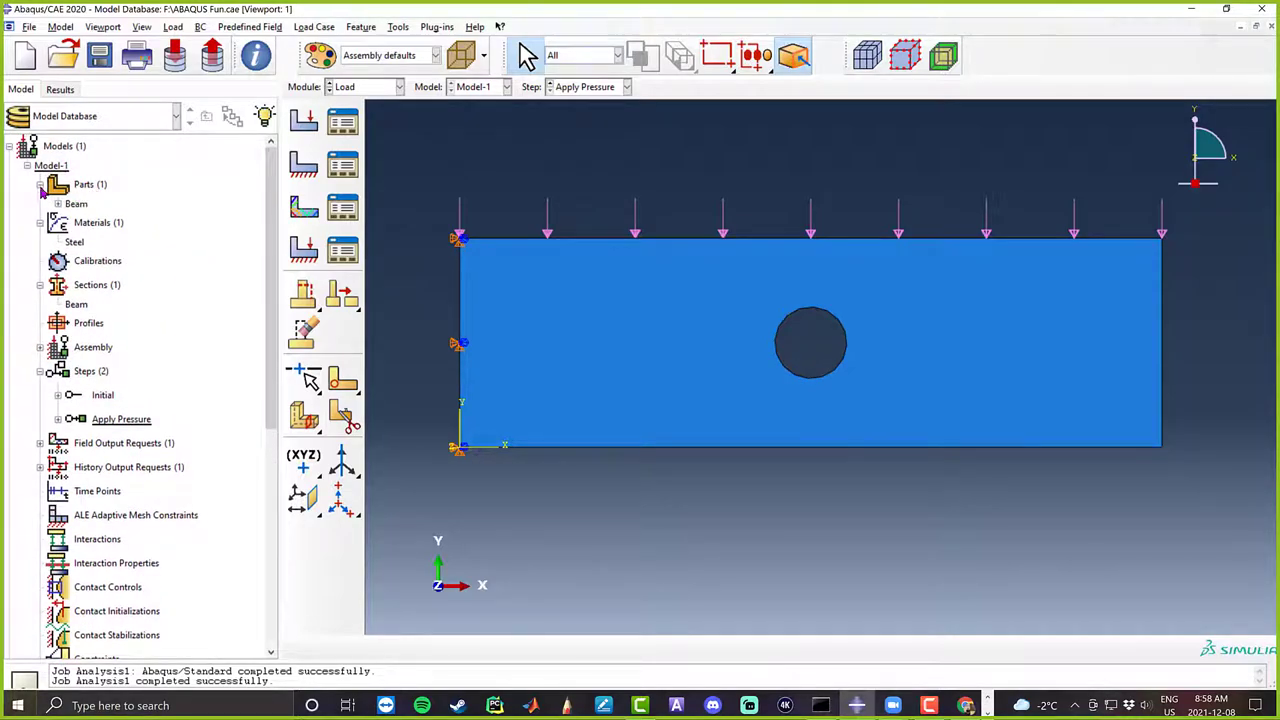
{"action": "double_click", "coordinate": [84, 188]}
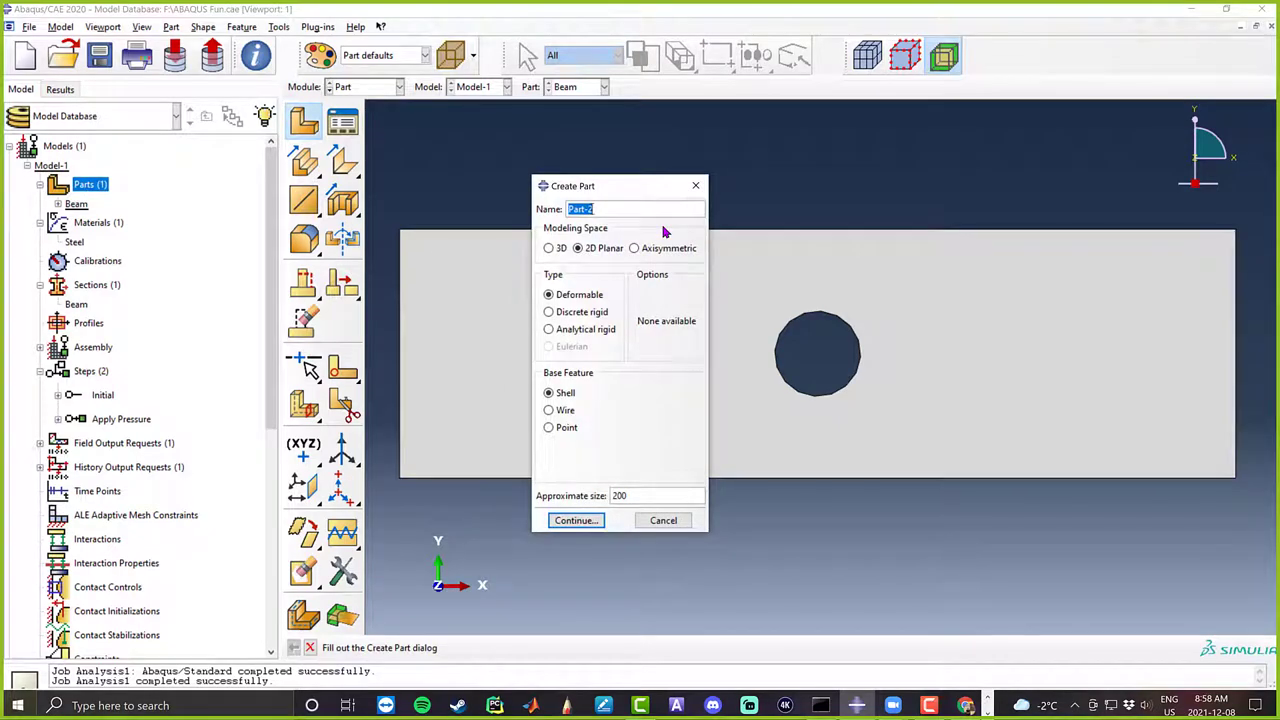
{"action": "type", "text": "Floor"}
{"action": "left_click", "coordinate": [576, 520]}
Sketch the Floor's rectangle from the origin to corner 1500,500 and finish the sketch.
{"action": "left_click", "coordinate": [342, 161]}
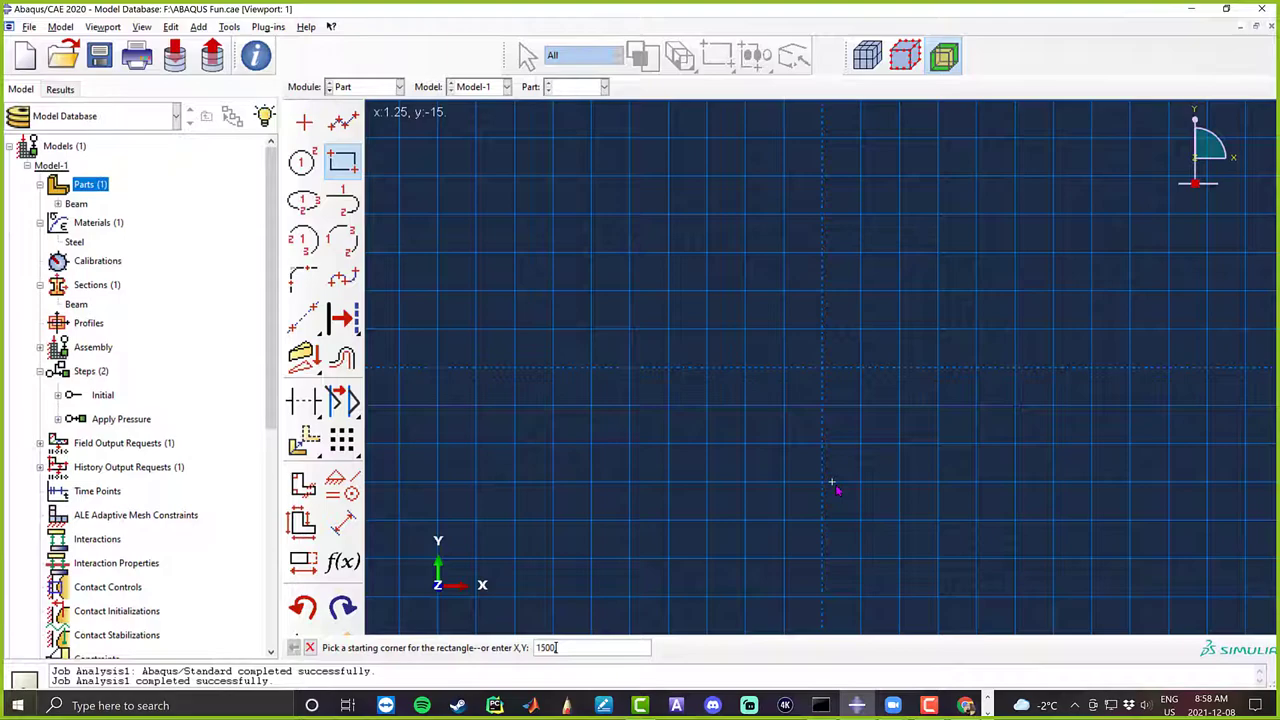
{"action": "key", "text": "Return"}
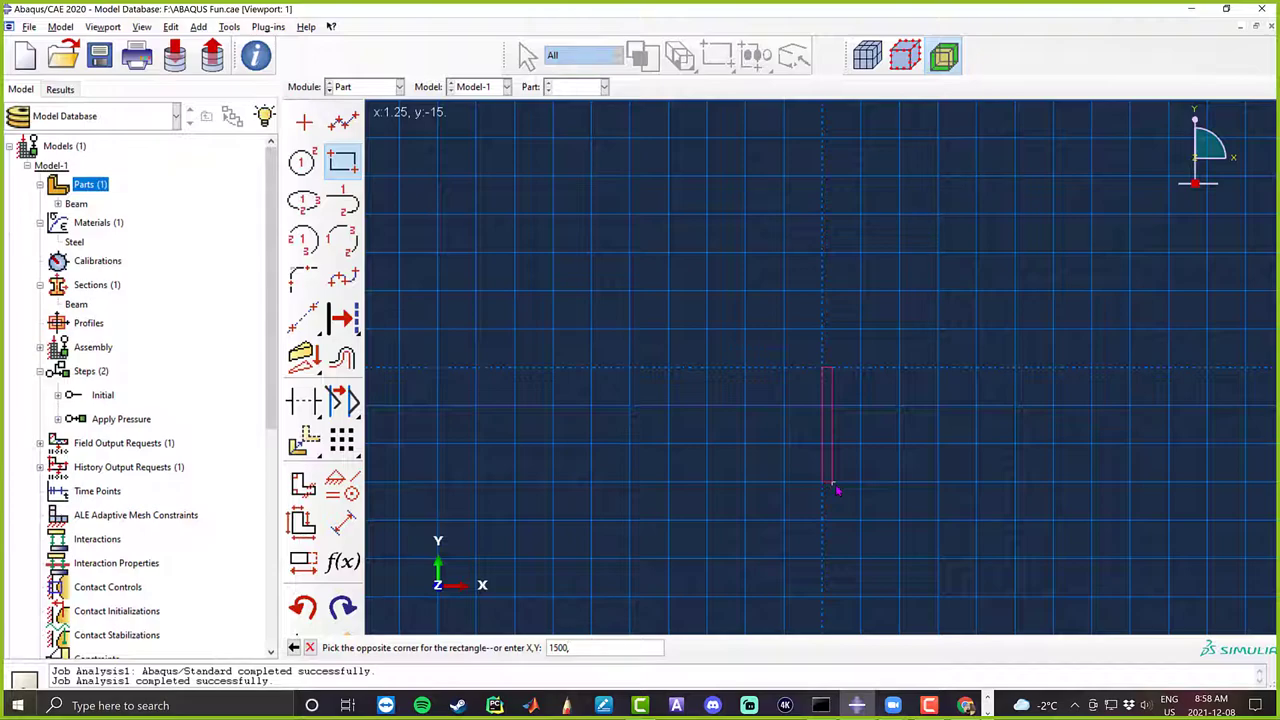
{"action": "type", "text": "1500,500"}
{"action": "key", "text": "Return"}
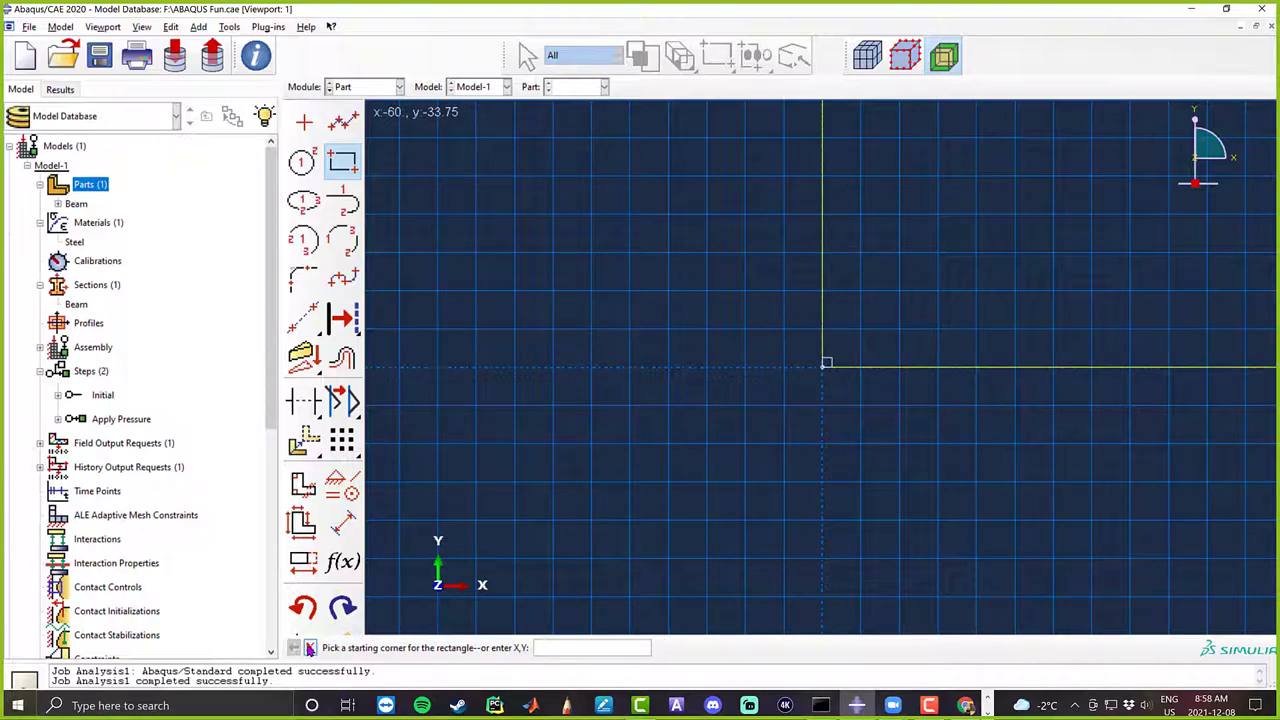
{"action": "left_click", "coordinate": [309, 648]}
{"action": "left_click", "coordinate": [487, 648]}
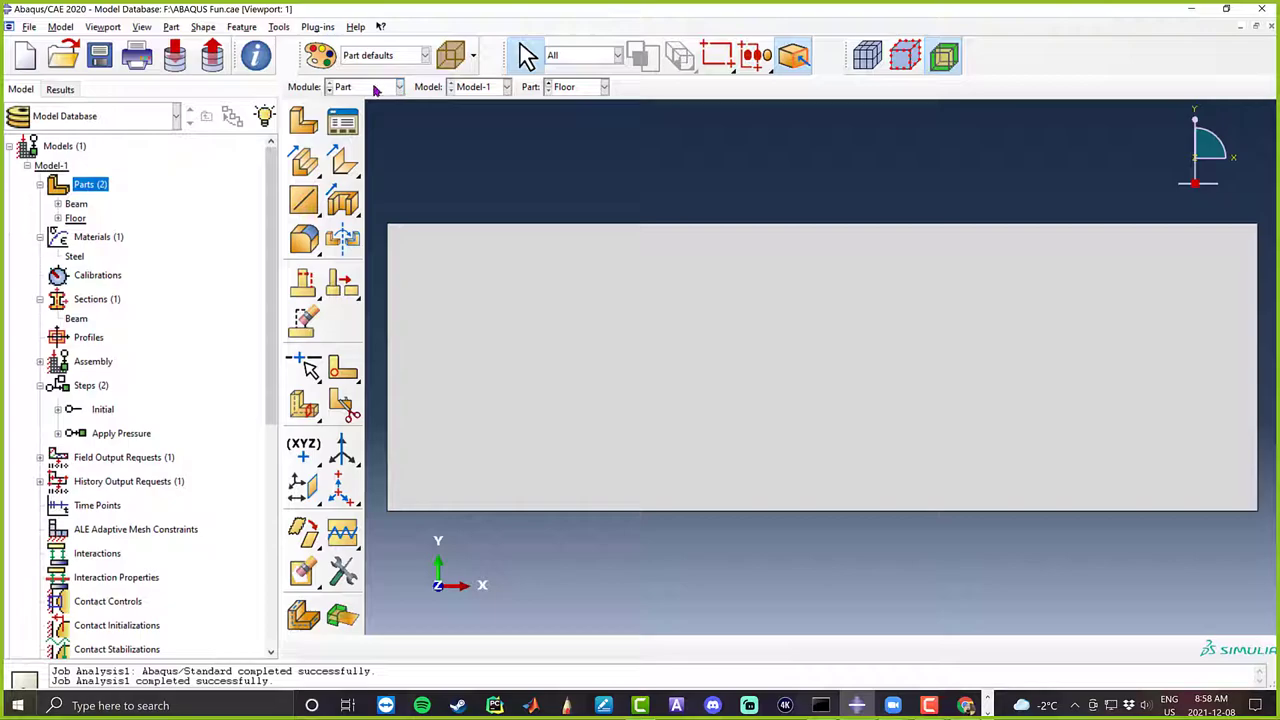
Assign the Beam solid homogeneous section to the whole Floor rectangle, with thickness taken from the section.
{"action": "left_click", "coordinate": [375, 88]}
{"action": "left_click", "coordinate": [362, 102]}
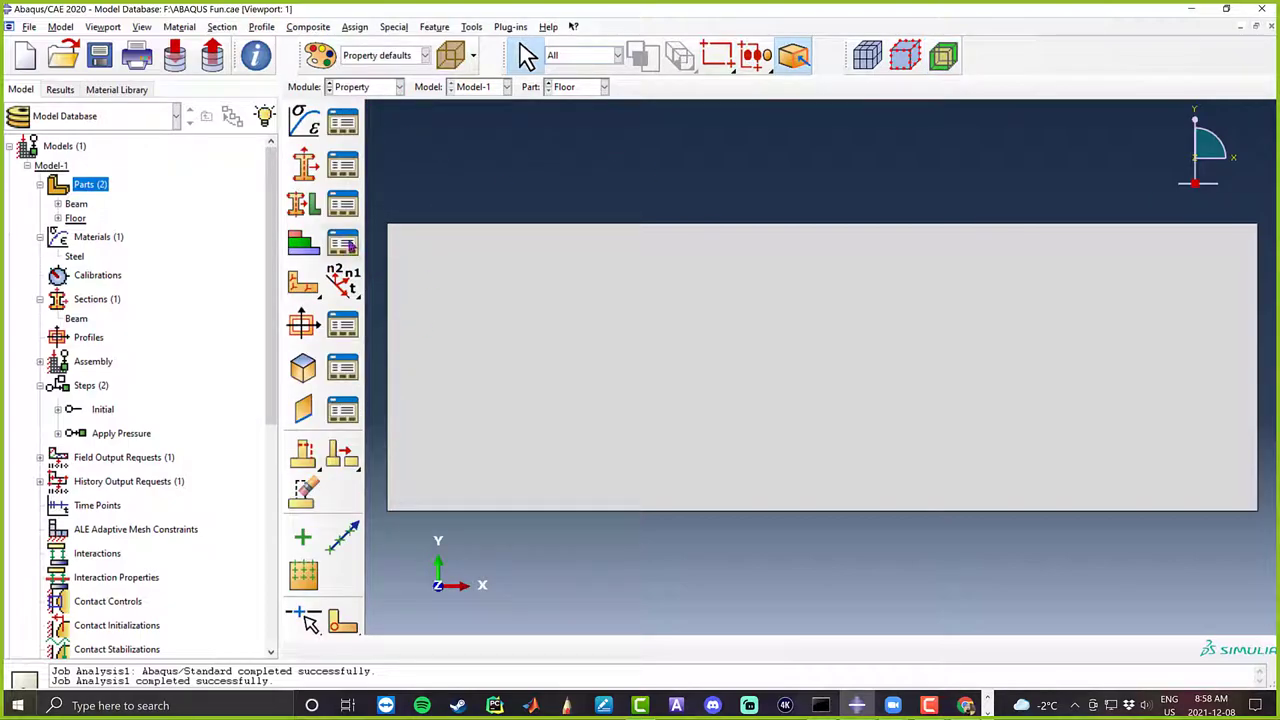
{"action": "left_click", "coordinate": [304, 204]}
{"action": "left_click", "coordinate": [729, 304]}
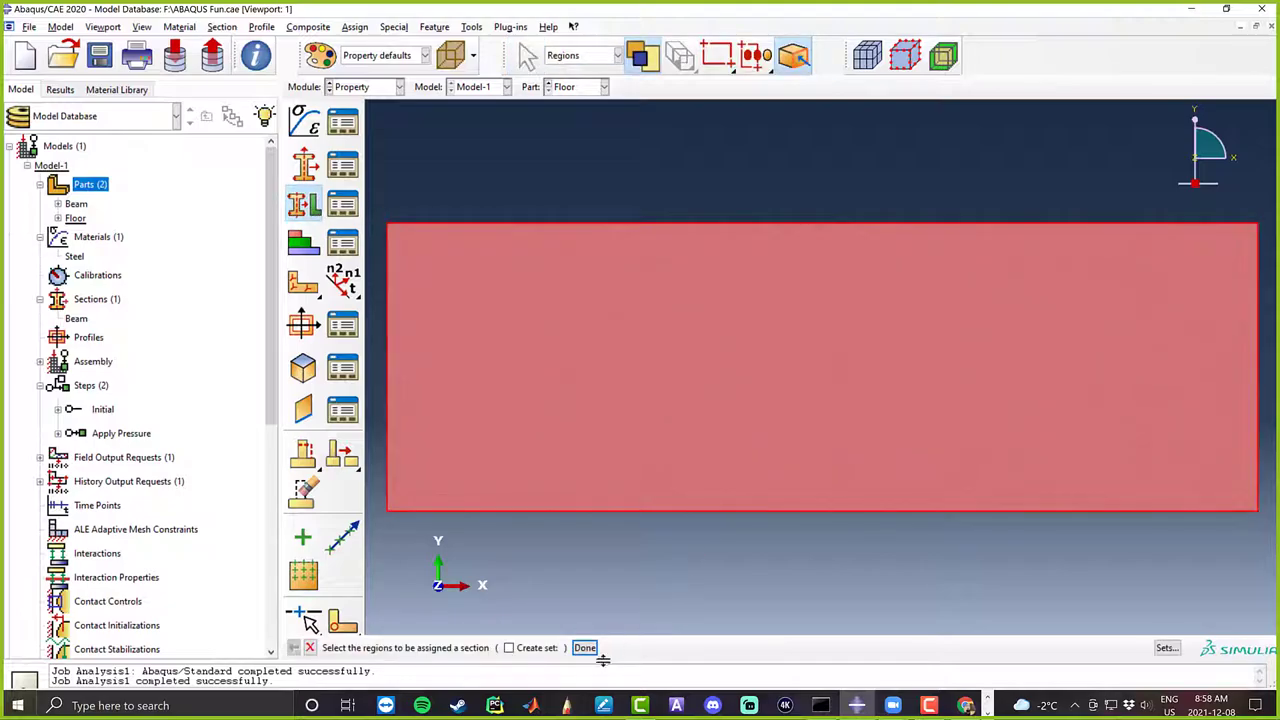
{"action": "left_click", "coordinate": [584, 647]}
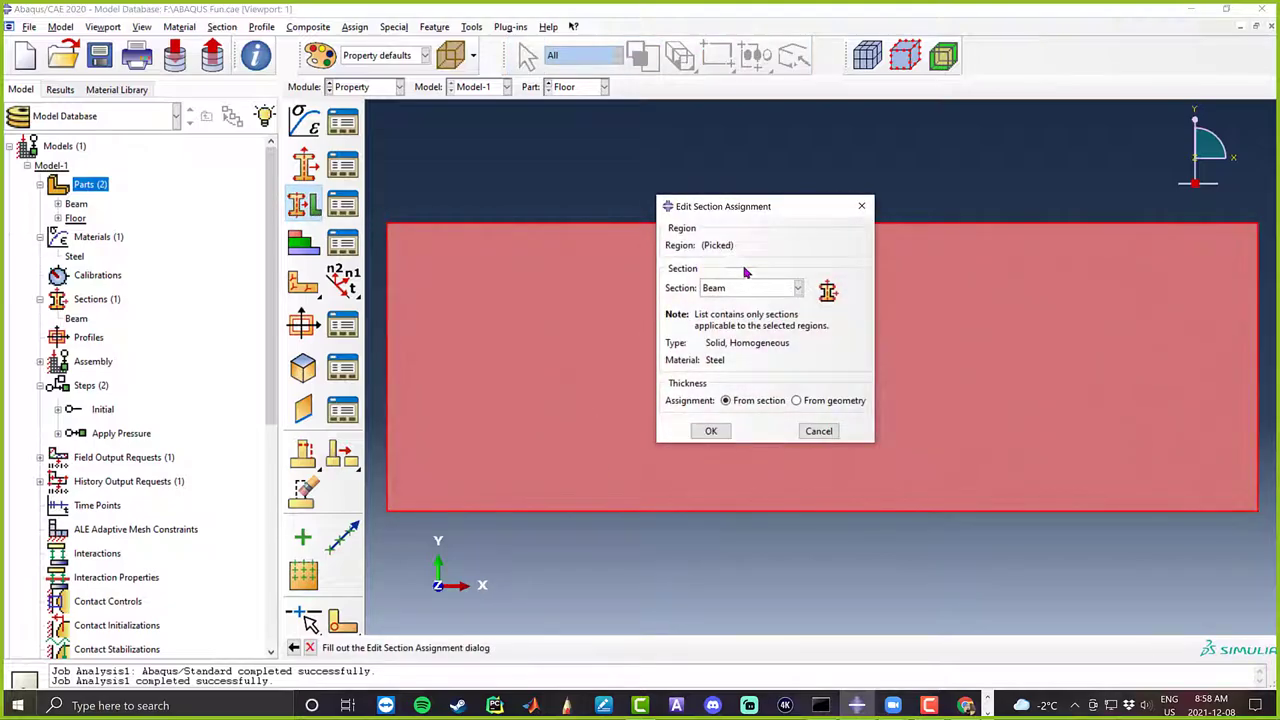
{"action": "left_click", "coordinate": [711, 431]}
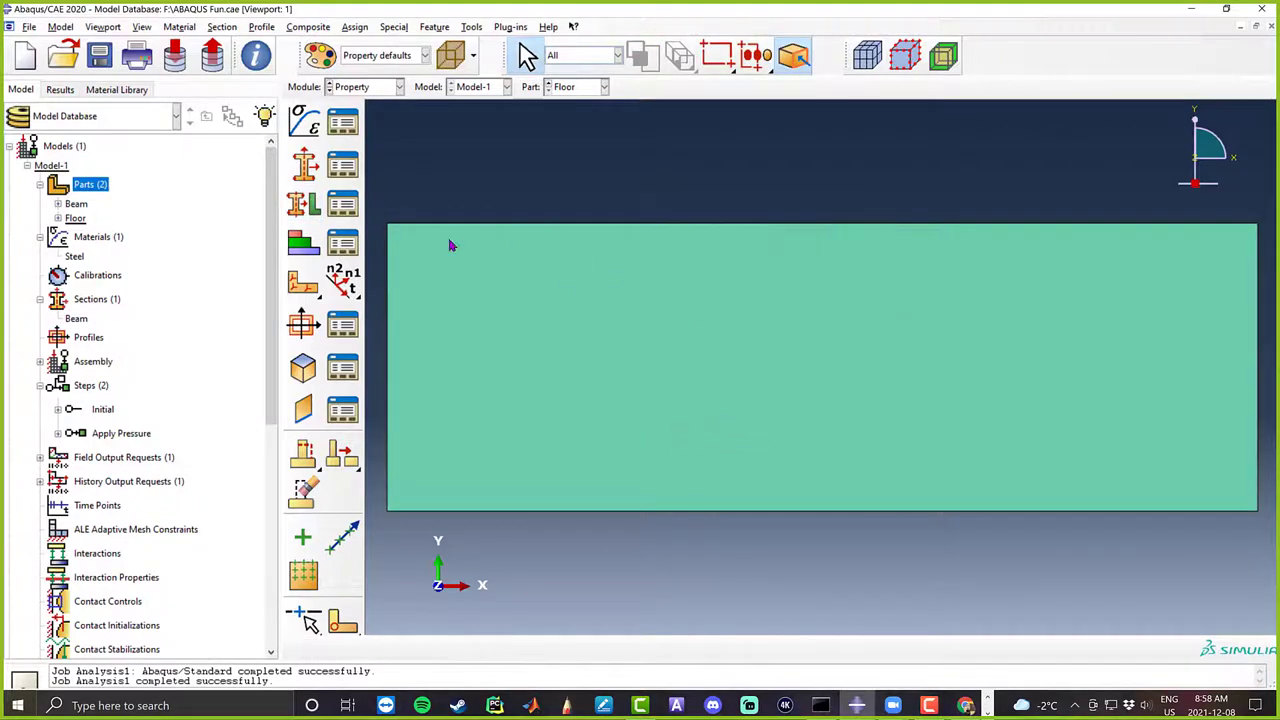
Add a dependent instance of the Floor part to the assembly, auto-offset from the existing beam instance.
{"action": "left_click", "coordinate": [368, 88]}
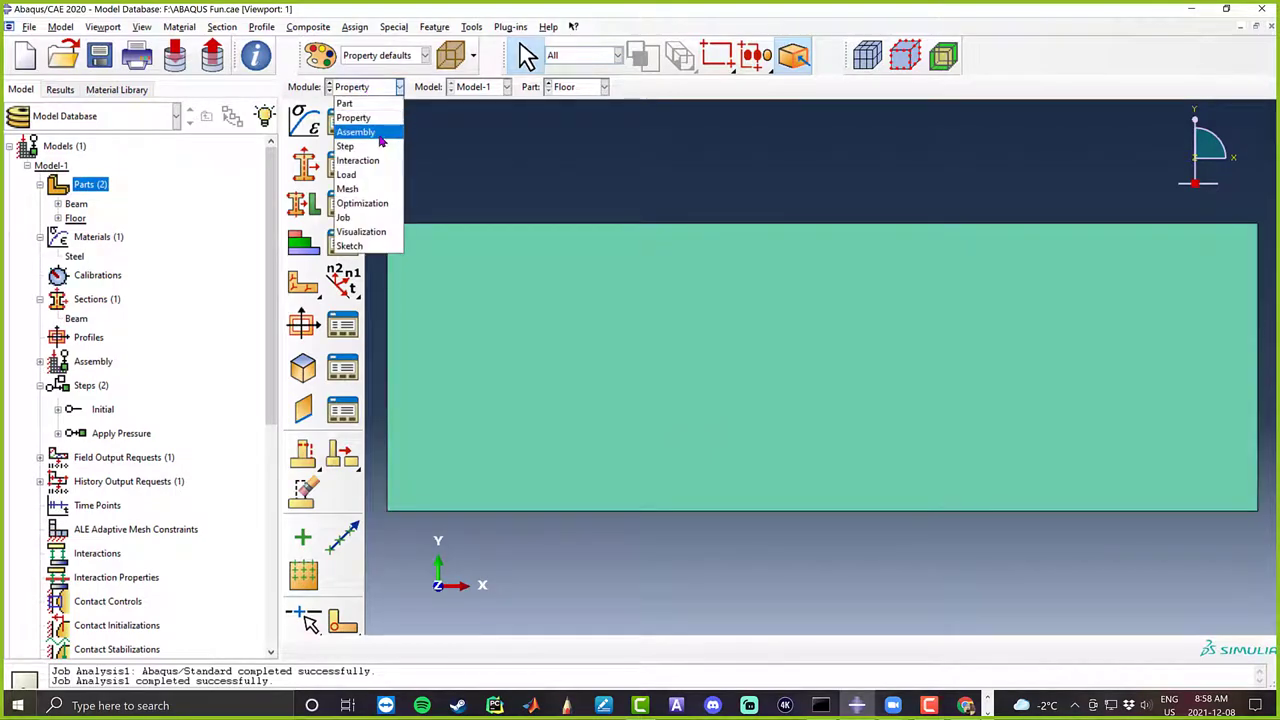
{"action": "left_click", "coordinate": [378, 134]}
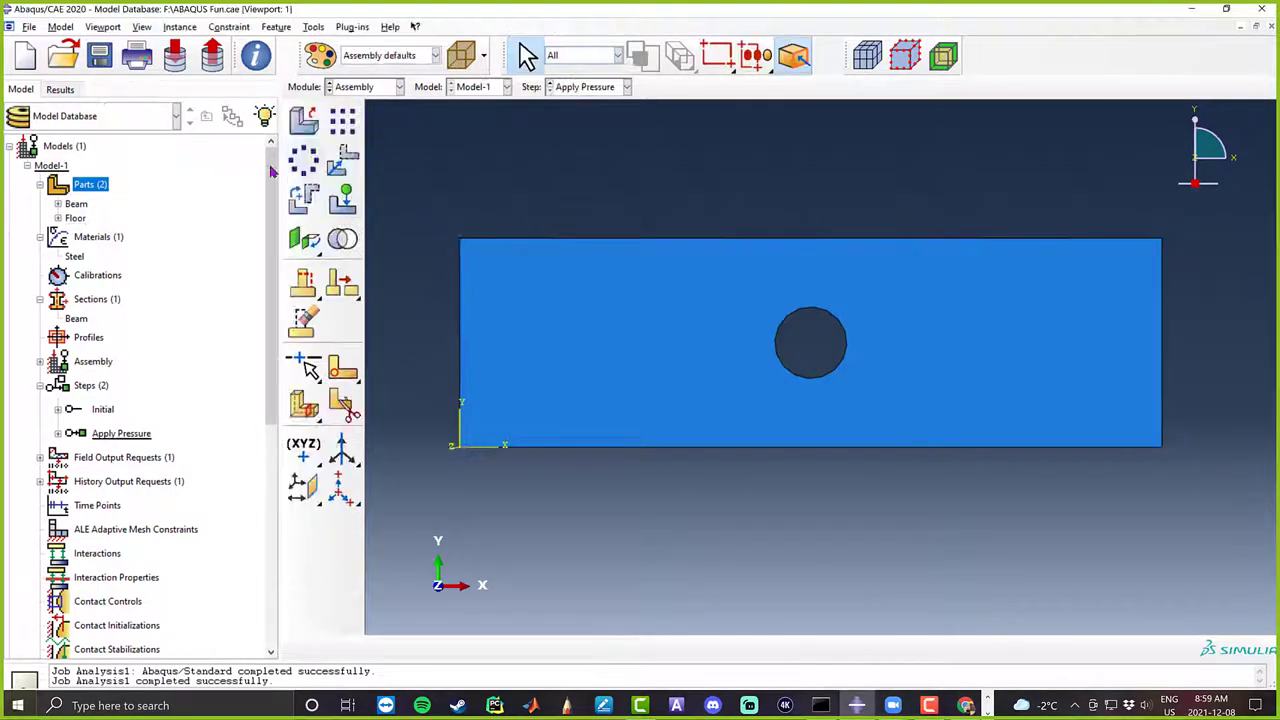
{"action": "left_click", "coordinate": [304, 119]}
{"action": "left_click", "coordinate": [154, 169]}
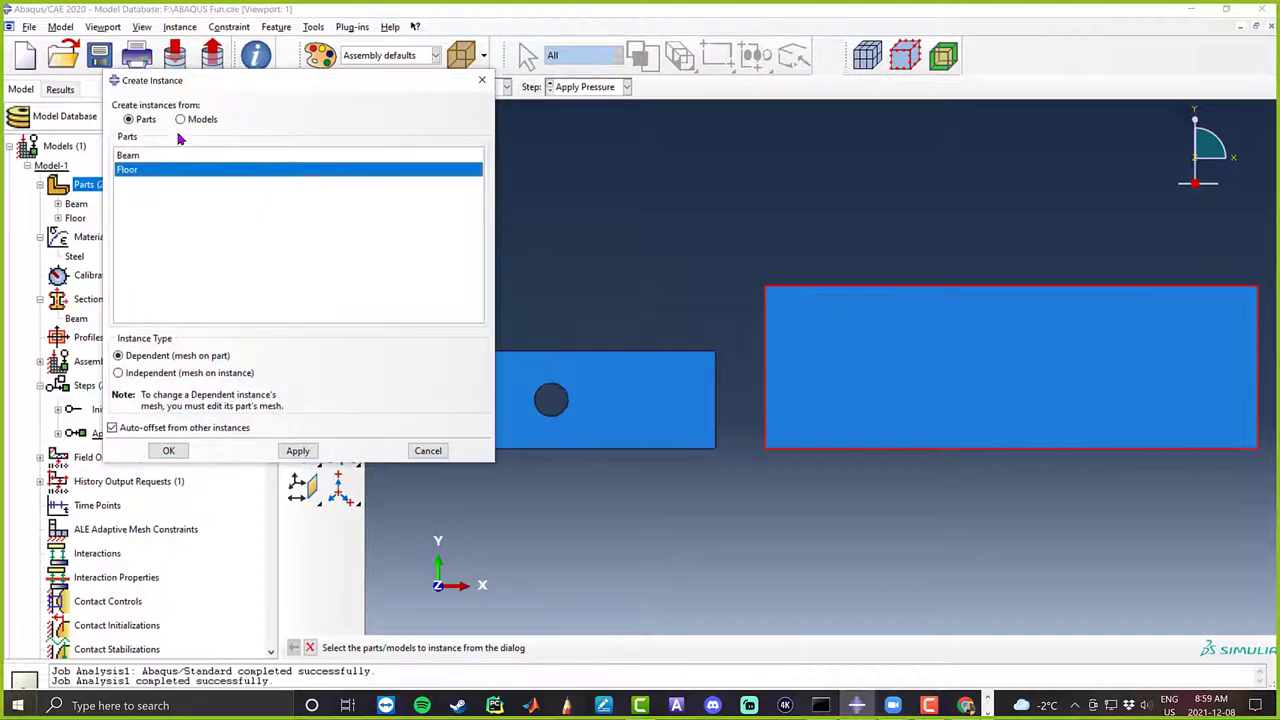
{"action": "left_click", "coordinate": [170, 451]}
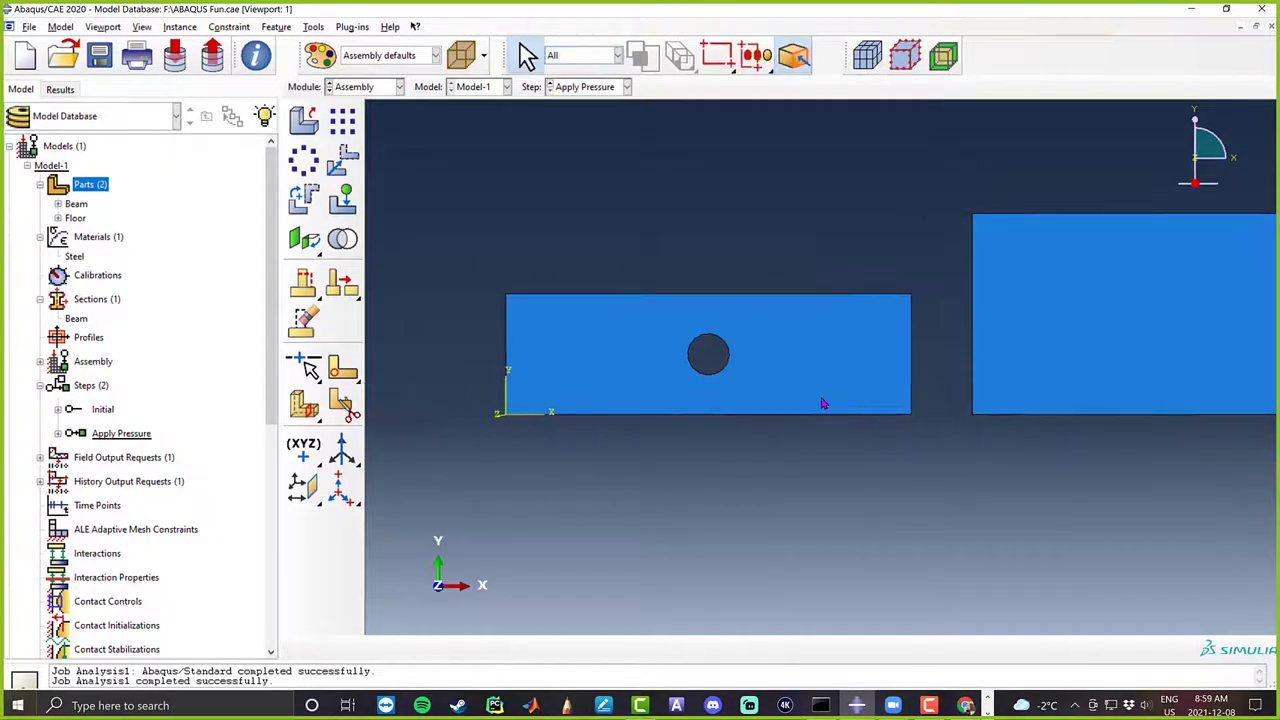
{"action": "key", "text": "F2"}
{"action": "left_click_drag", "start_coordinate": [1050, 371], "coordinate": [926, 396]}
{"action": "key", "text": "Escape"}
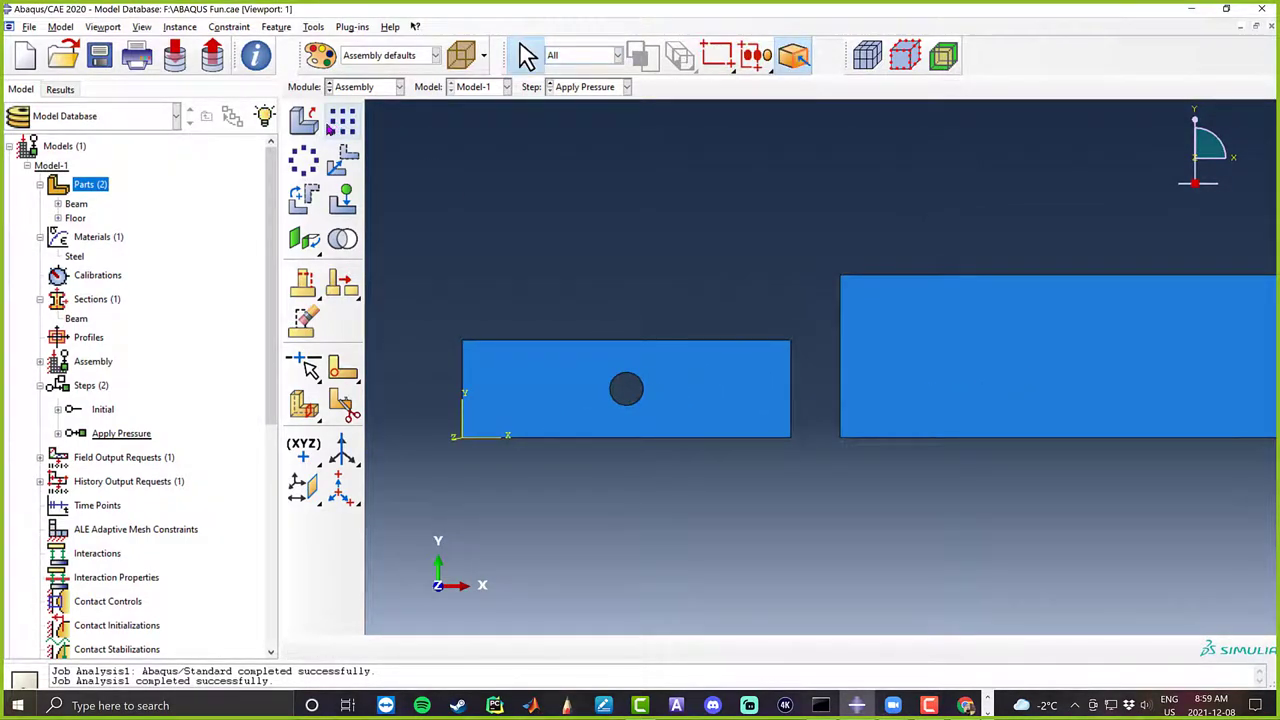
{"action": "left_click", "coordinate": [305, 122]}
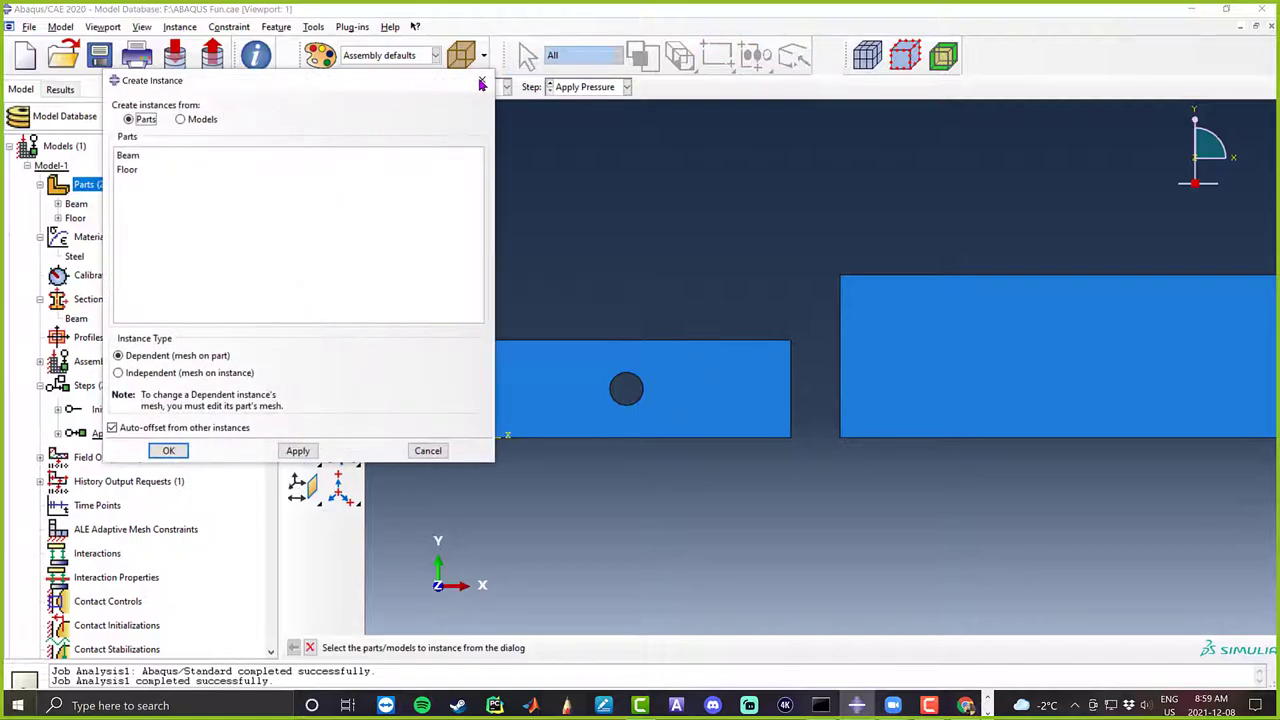
{"action": "left_click", "coordinate": [488, 80]}
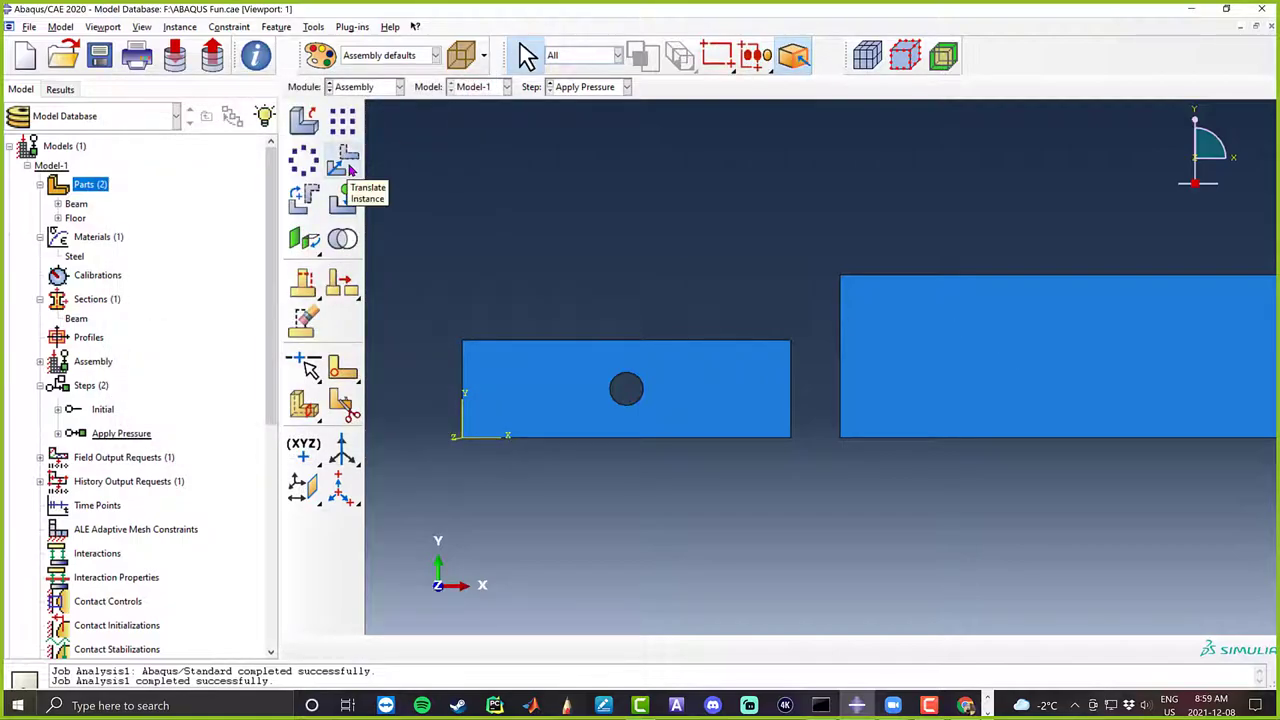
Translate the Floor instance from its upper-left corner to point 0,-10, just below the beam, and accept the position.
{"action": "left_click", "coordinate": [349, 168]}
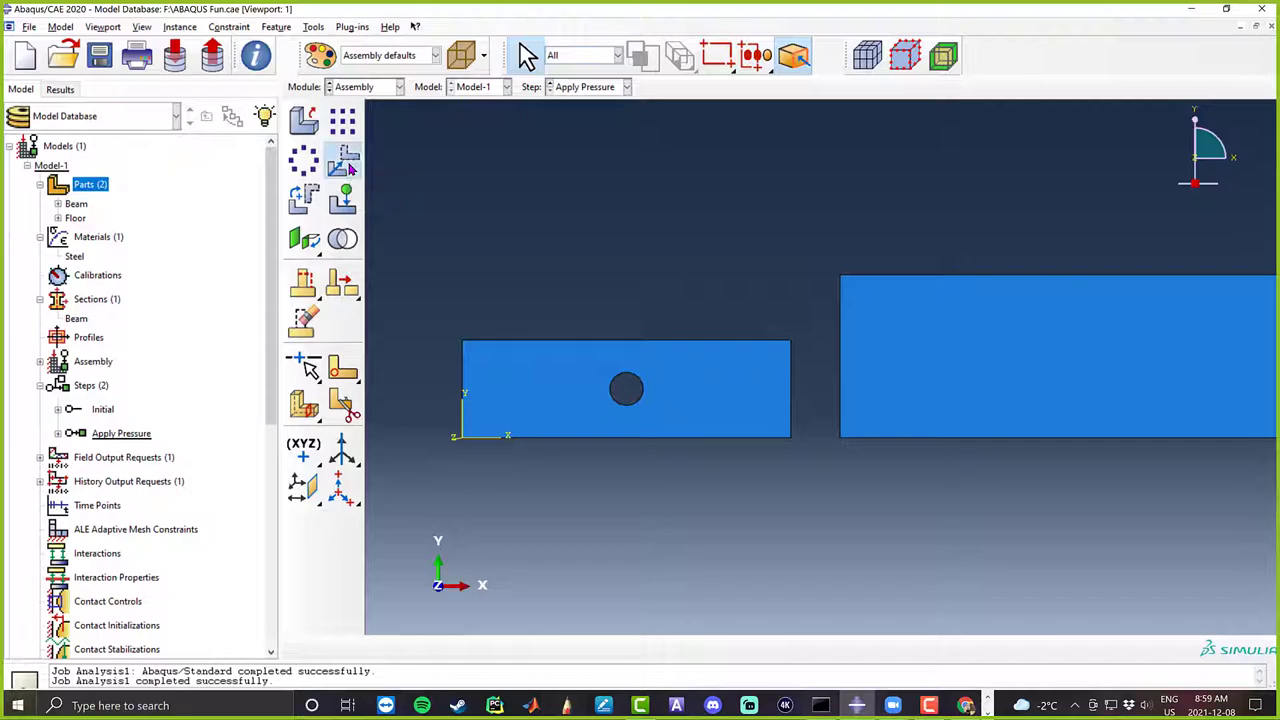
{"action": "left_click", "coordinate": [968, 350]}
{"action": "middle_click", "coordinate": [968, 351]}
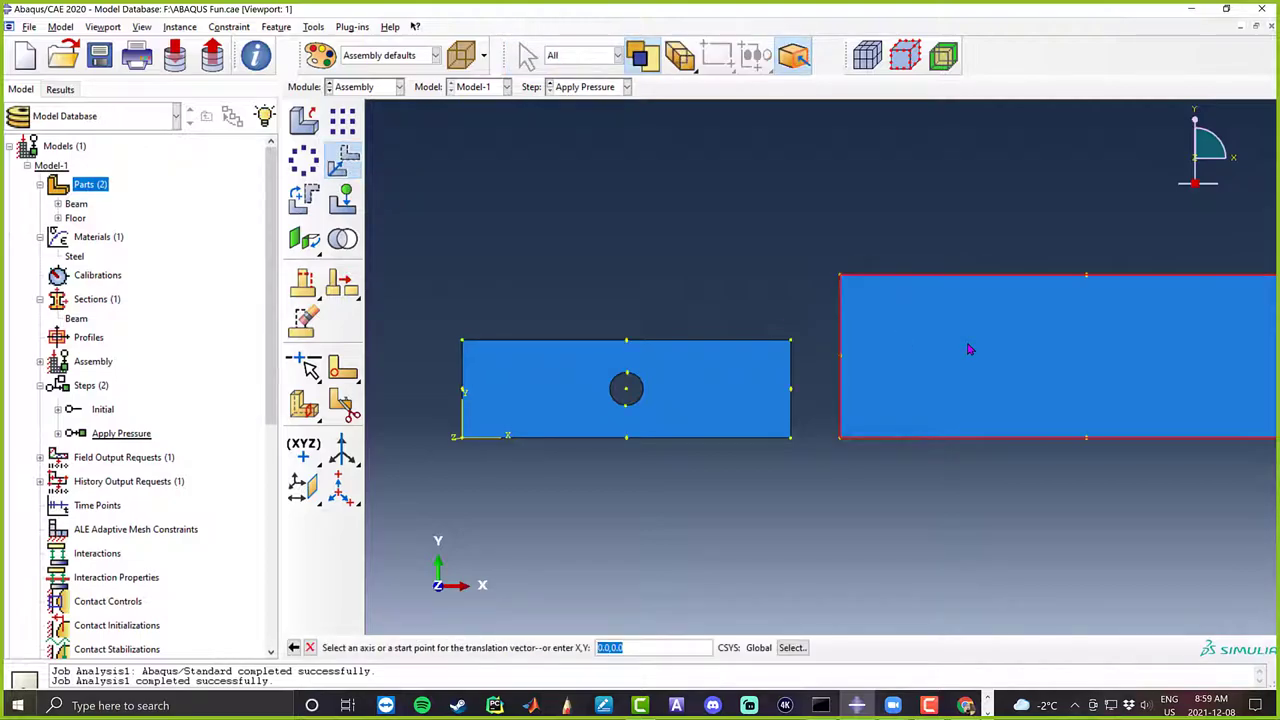
{"action": "middle_click_drag", "start_coordinate": [1008, 364], "coordinate": [773, 398], "text": "ctrl+alt"}
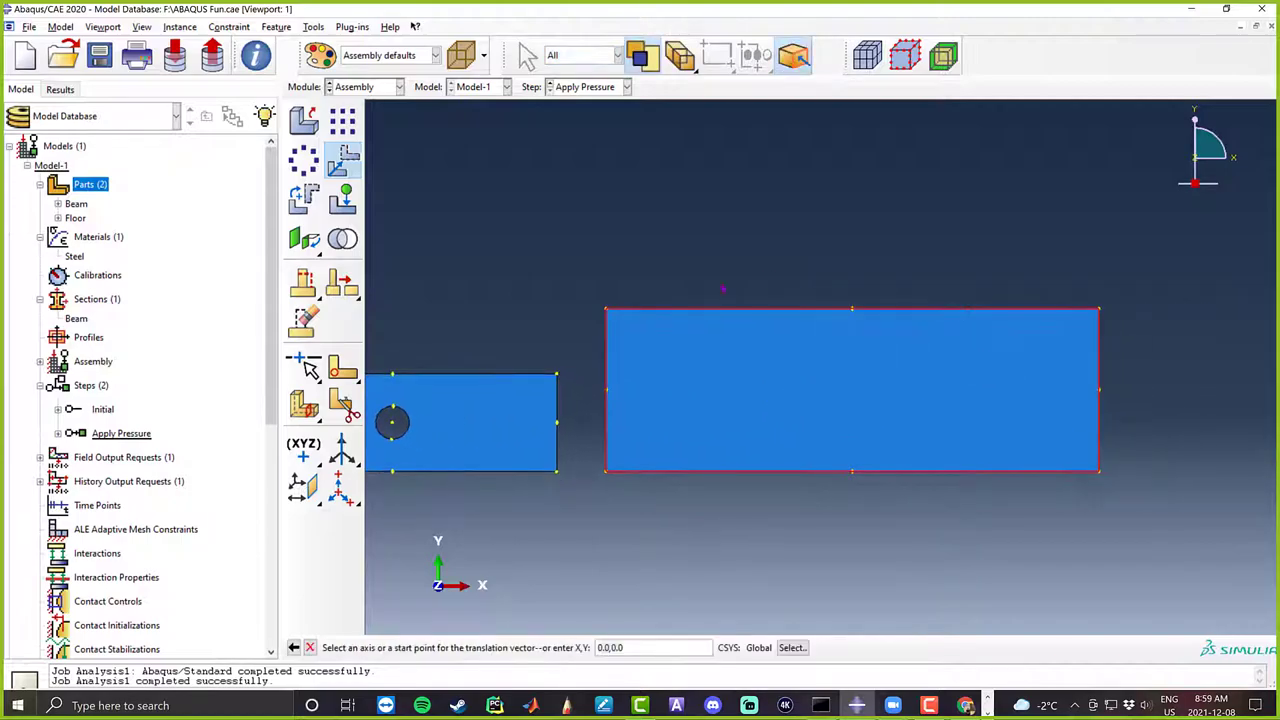
{"action": "left_click", "coordinate": [606, 311]}
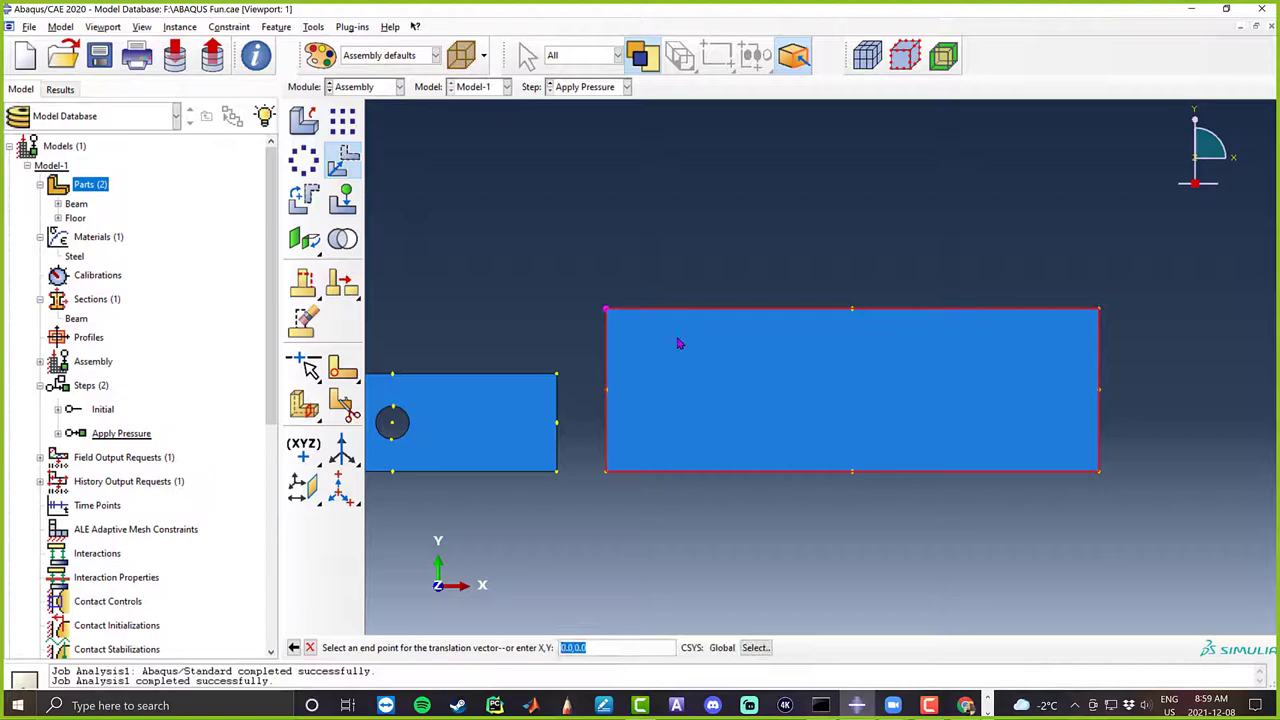
{"action": "type", "text": "0,-10"}
{"action": "key", "text": "Return"}
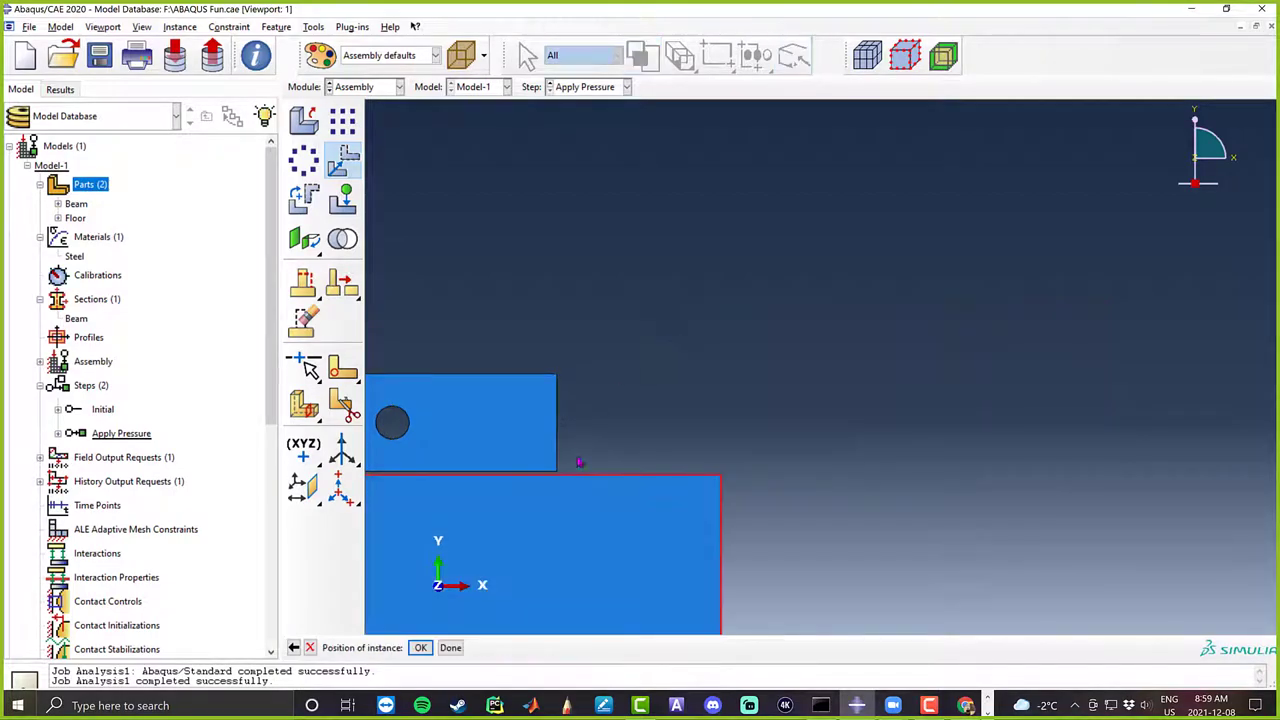
{"action": "left_click", "coordinate": [420, 648]}
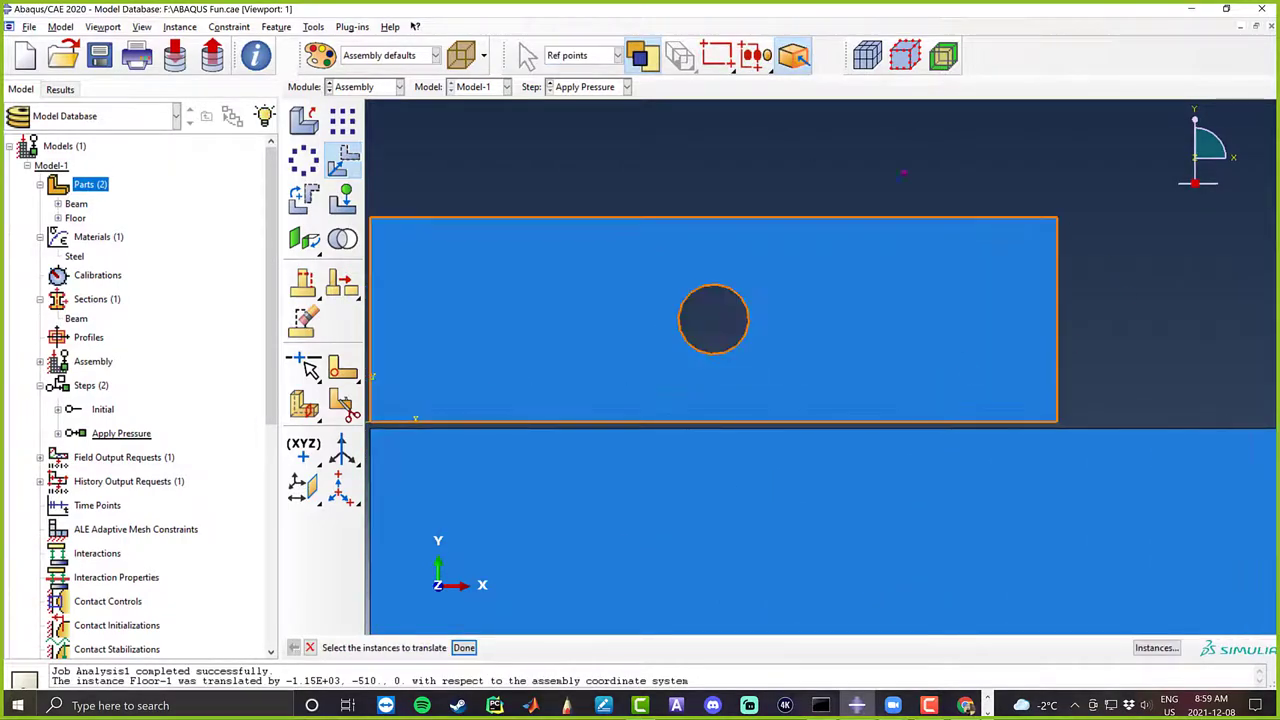
Create a mechanical Displacement/Rotation boundary condition named Floor in the Initial step.
{"action": "scroll", "coordinate": [858, 482], "scroll_direction": "down", "scroll_amount": 3}
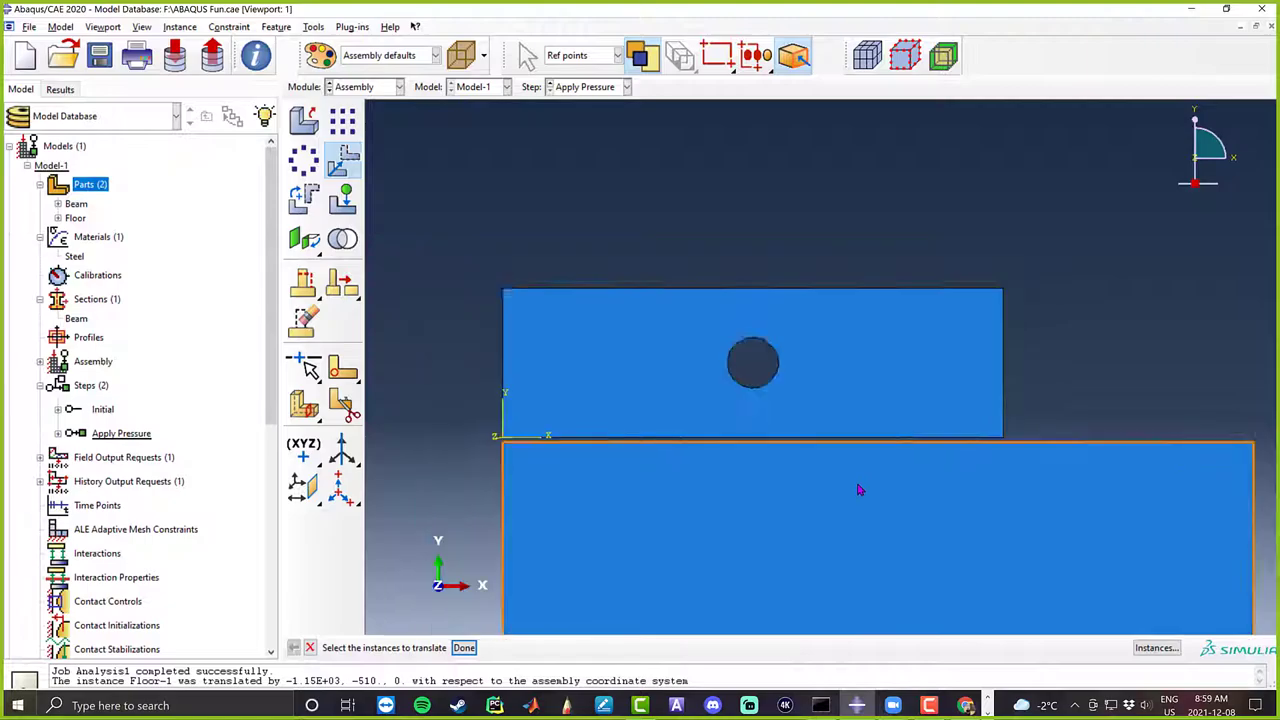
{"action": "middle_click_drag", "start_coordinate": [1055, 557], "coordinate": [1014, 411], "text": "ctrl+alt"}
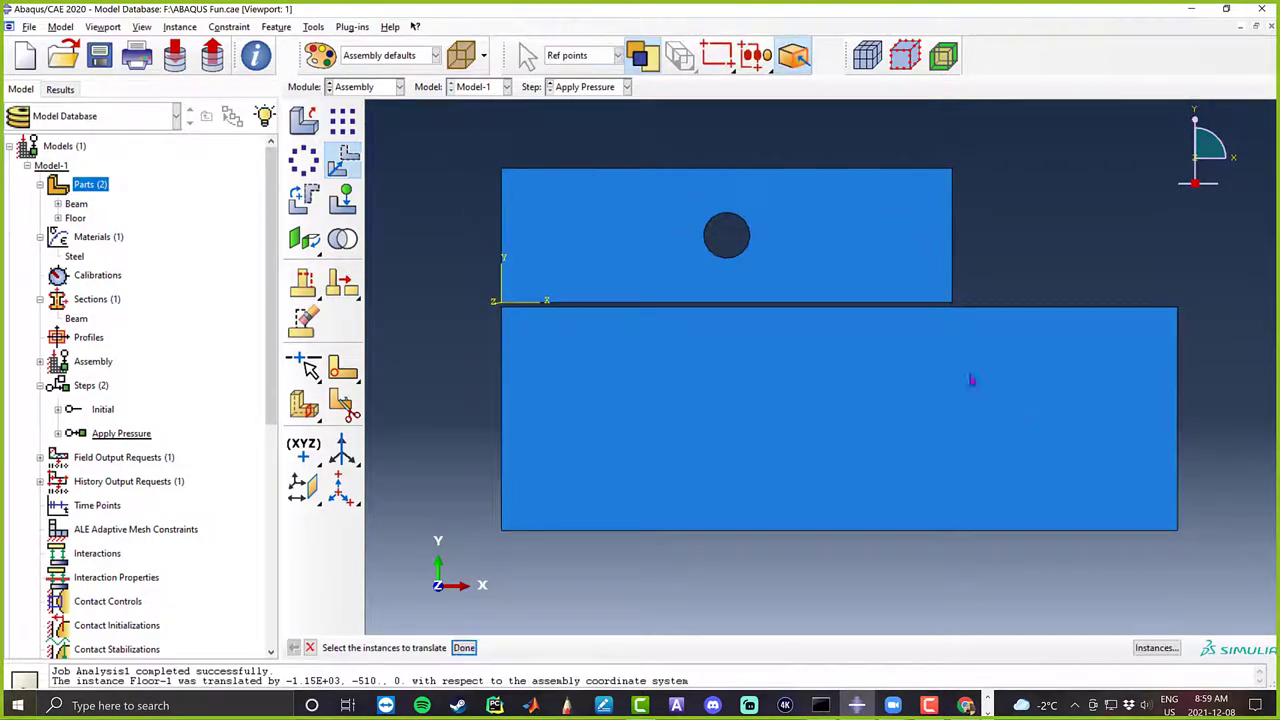
{"action": "left_click", "coordinate": [372, 90]}
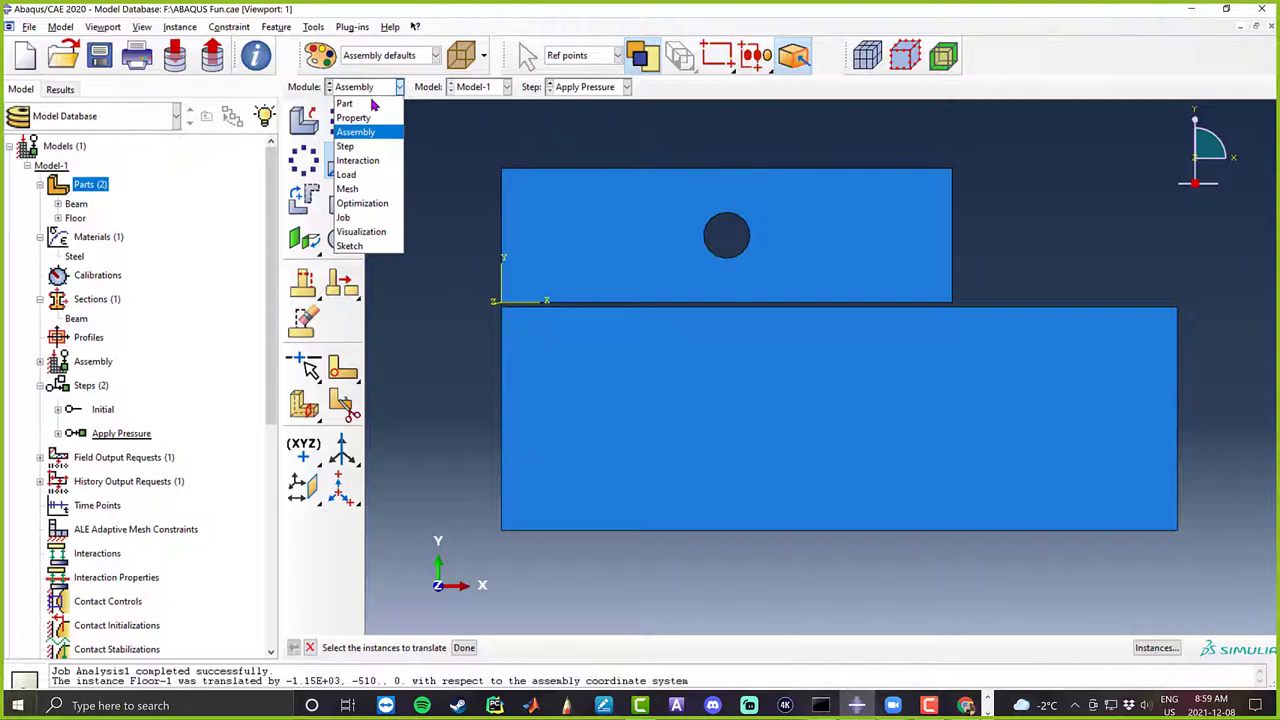
{"action": "left_click", "coordinate": [380, 175]}
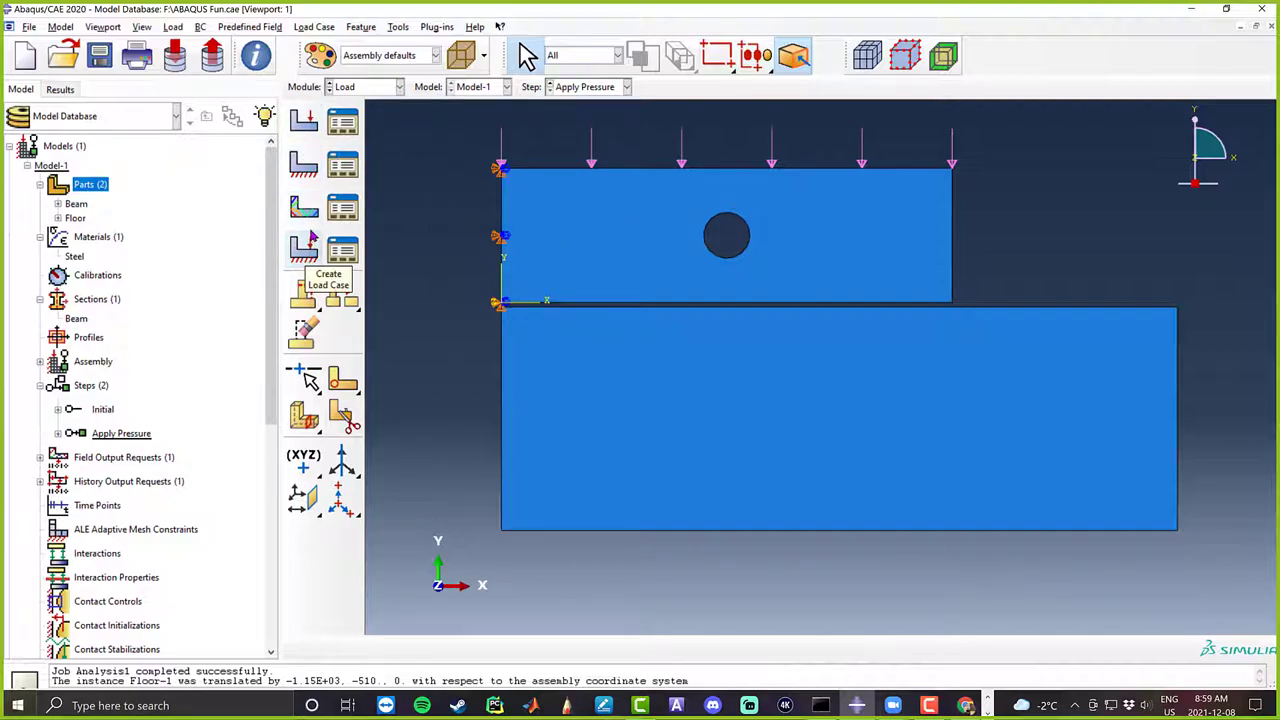
{"action": "left_click", "coordinate": [307, 170]}
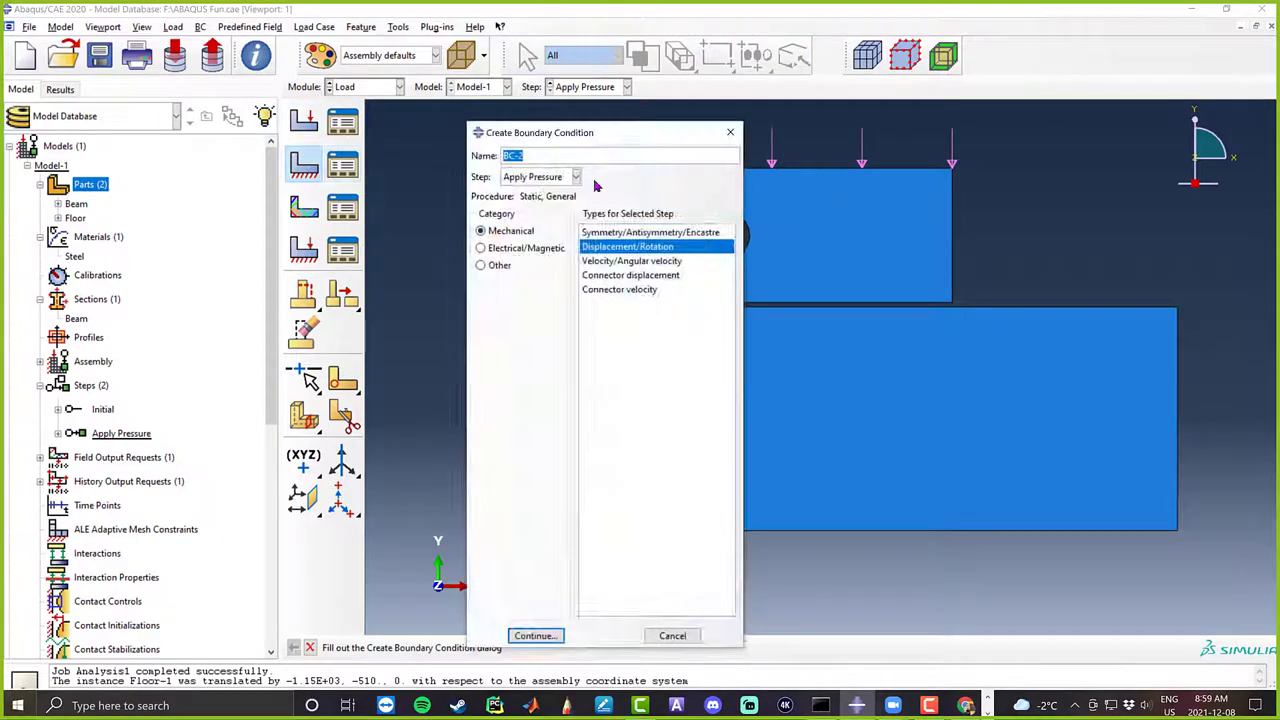
{"action": "type", "text": "floor"}
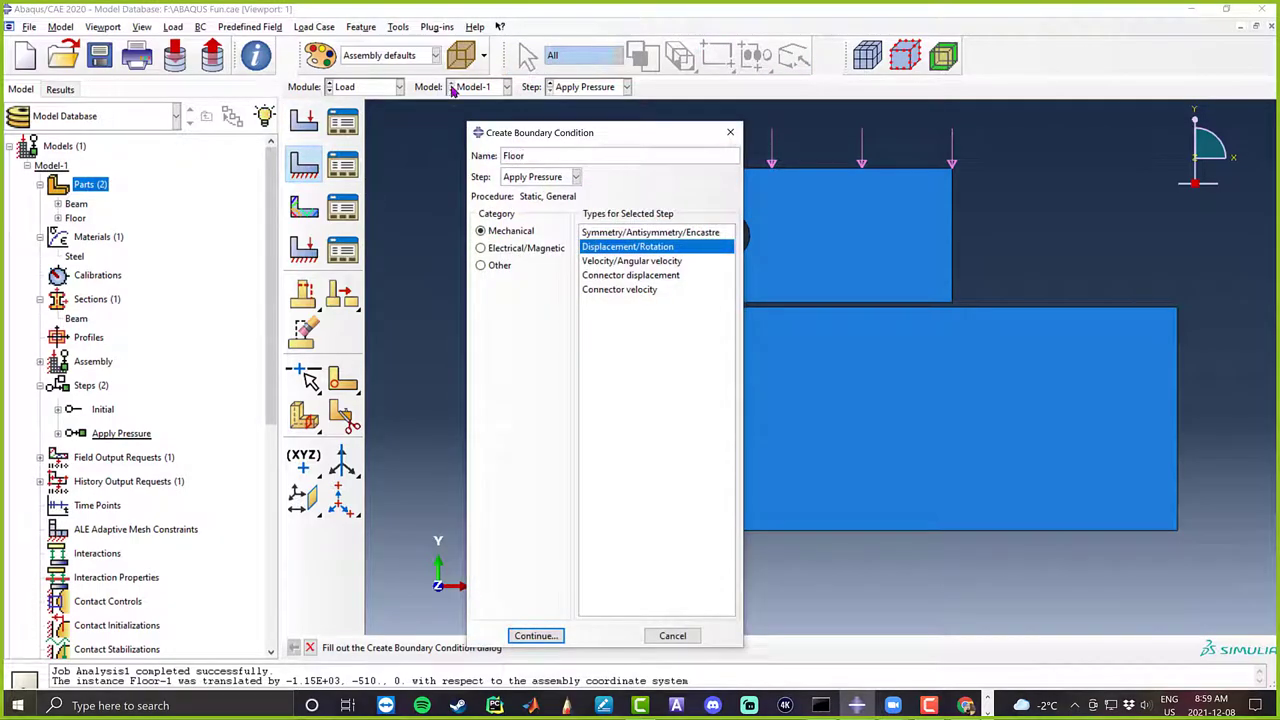
{"action": "left_click", "coordinate": [541, 180]}
{"action": "left_click", "coordinate": [545, 196]}
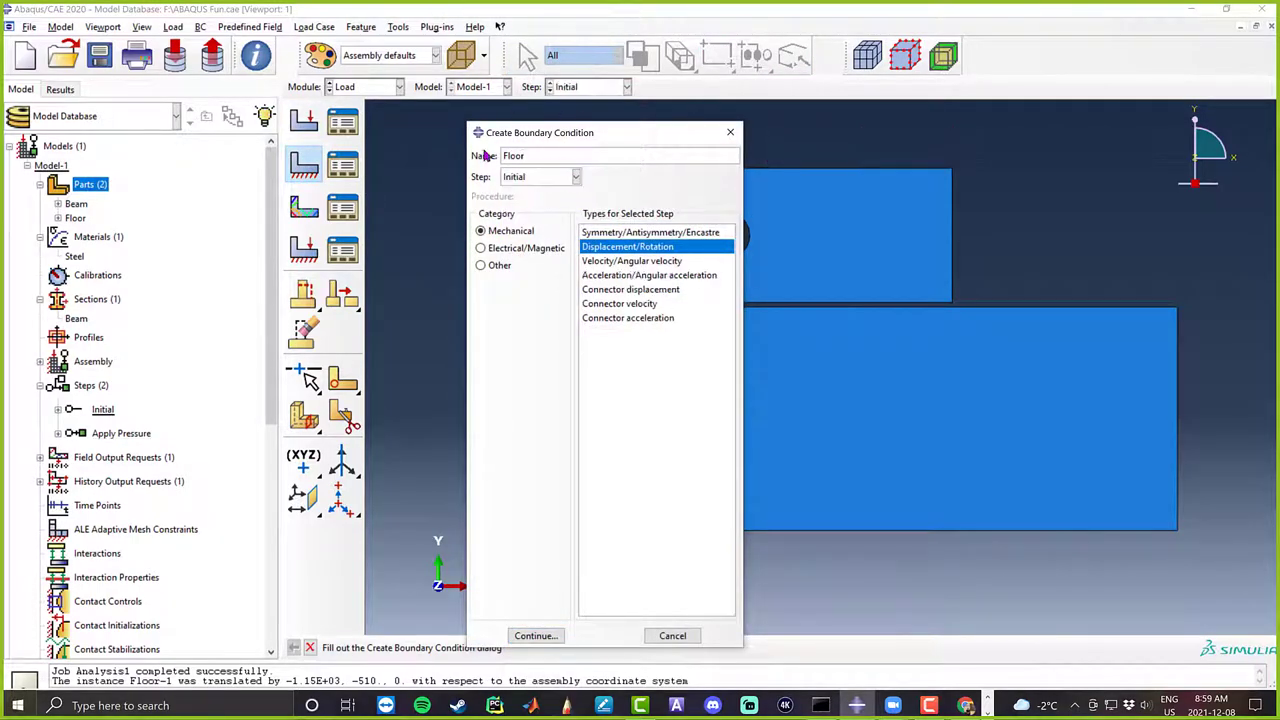
{"action": "left_click", "coordinate": [536, 636]}
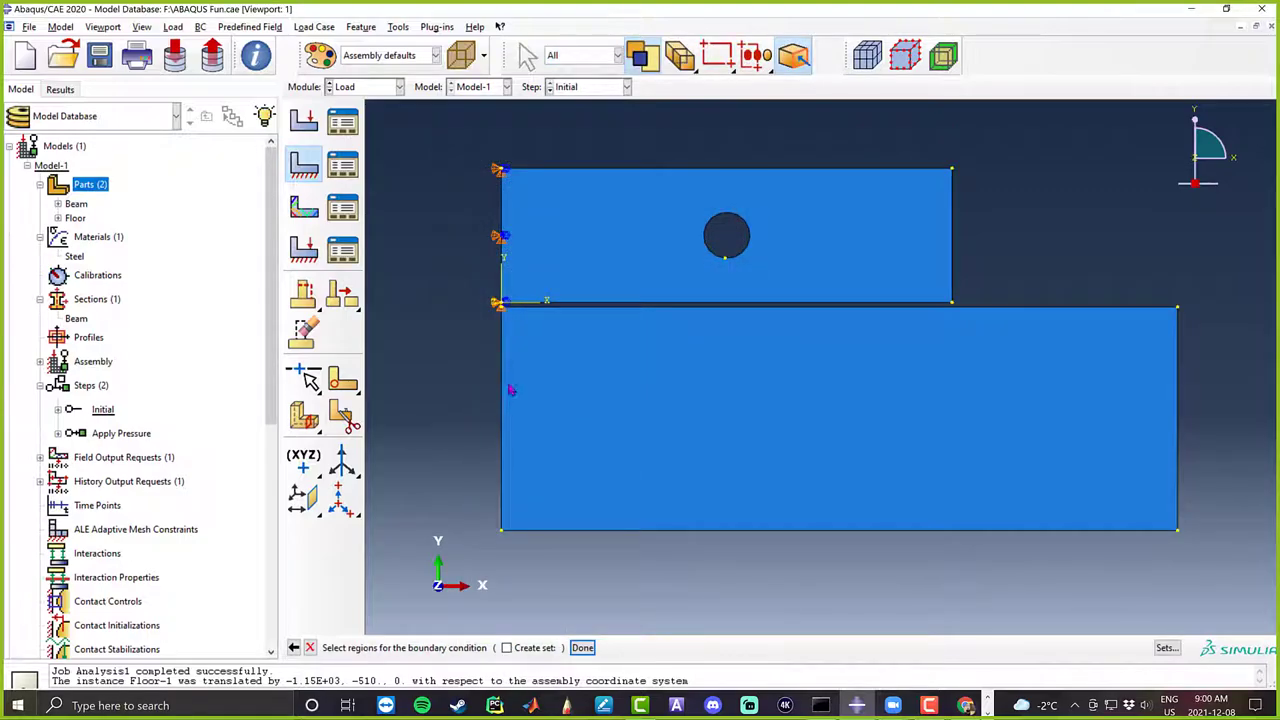
Apply the Floor boundary condition to the floor's left, bottom and right edges, constraining U1 and U2.
{"action": "left_click", "coordinate": [502, 415]}
{"action": "left_click", "coordinate": [619, 531], "text": "shift"}
{"action": "left_click", "coordinate": [1178, 462], "text": "shift"}
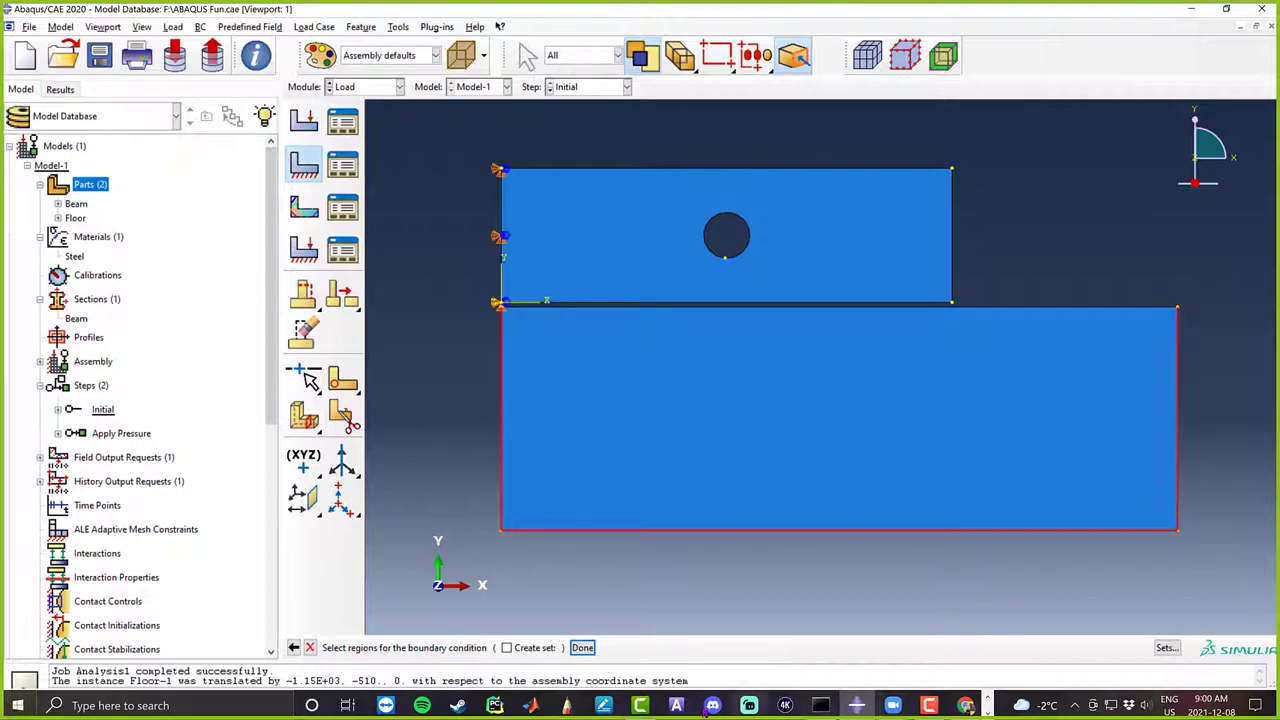
{"action": "left_click", "coordinate": [582, 647]}
{"action": "left_click", "coordinate": [760, 355]}
{"action": "left_click", "coordinate": [757, 371]}
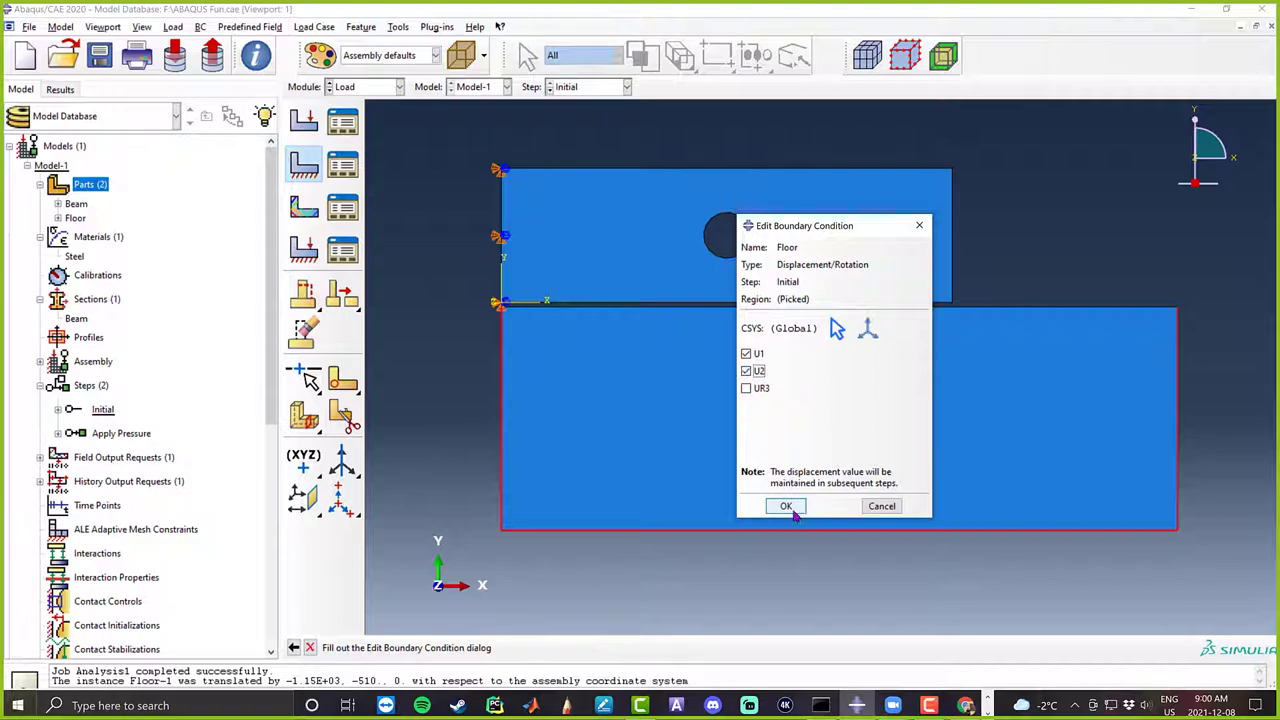
{"action": "left_click", "coordinate": [786, 507]}
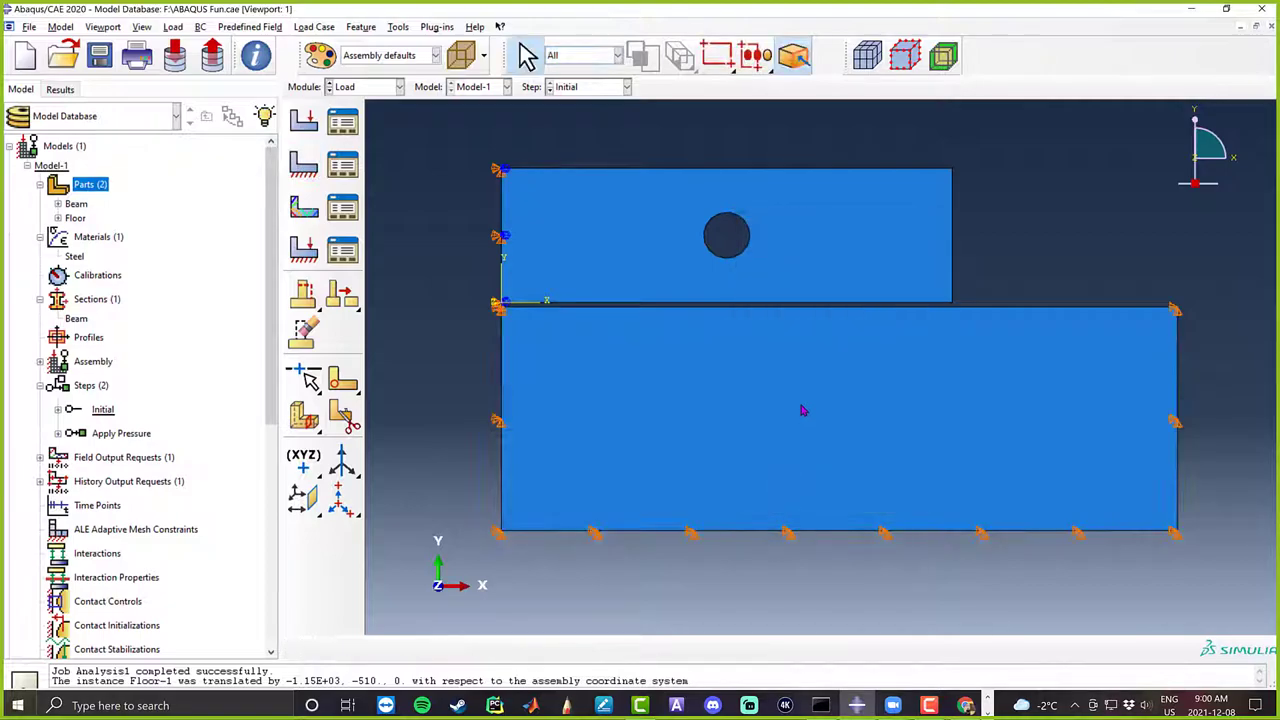
Save the model database.
{"action": "scroll", "coordinate": [820, 371], "scroll_direction": "up", "scroll_amount": 1}
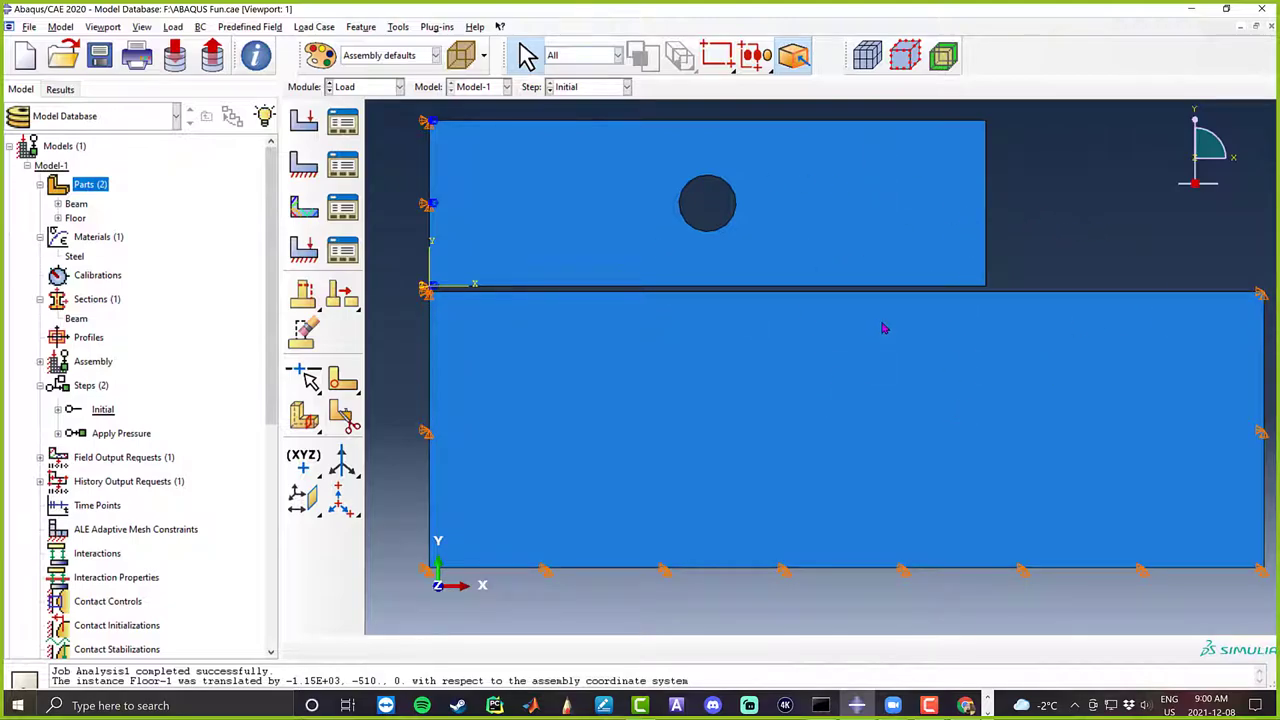
{"action": "left_click_drag", "start_coordinate": [277, 371], "coordinate": [245, 613]}
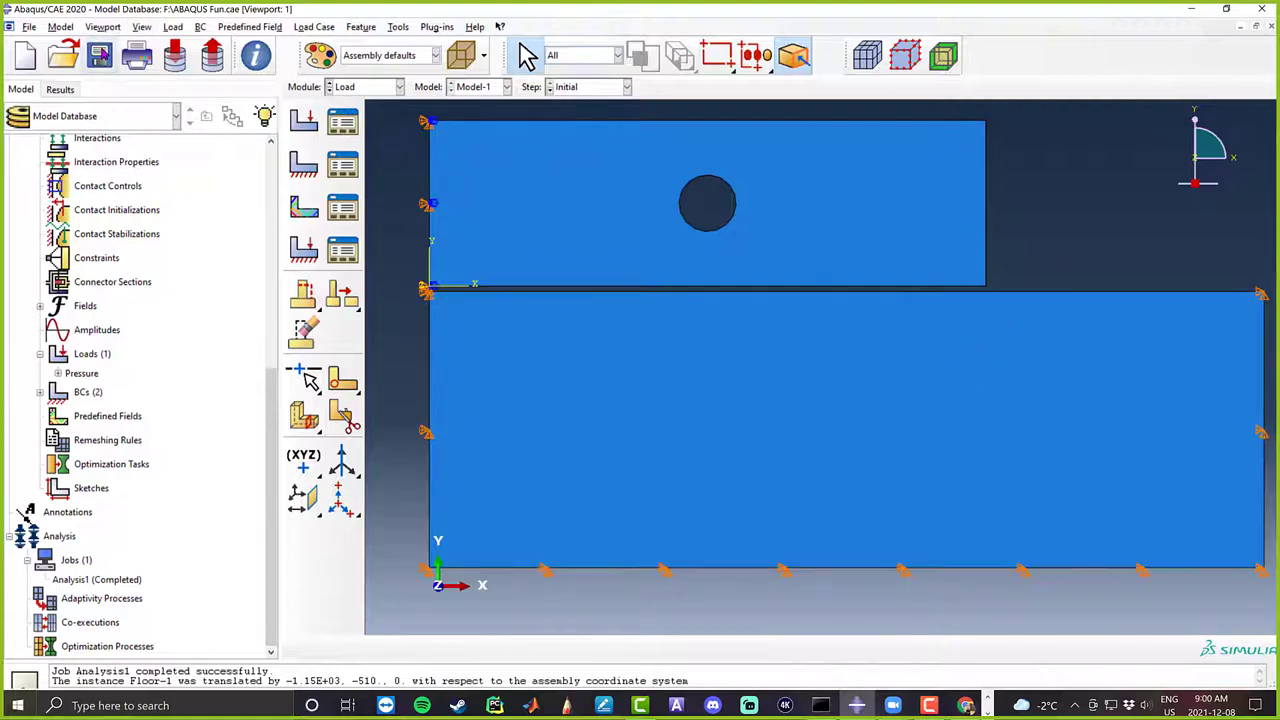
{"action": "left_click", "coordinate": [110, 57]}
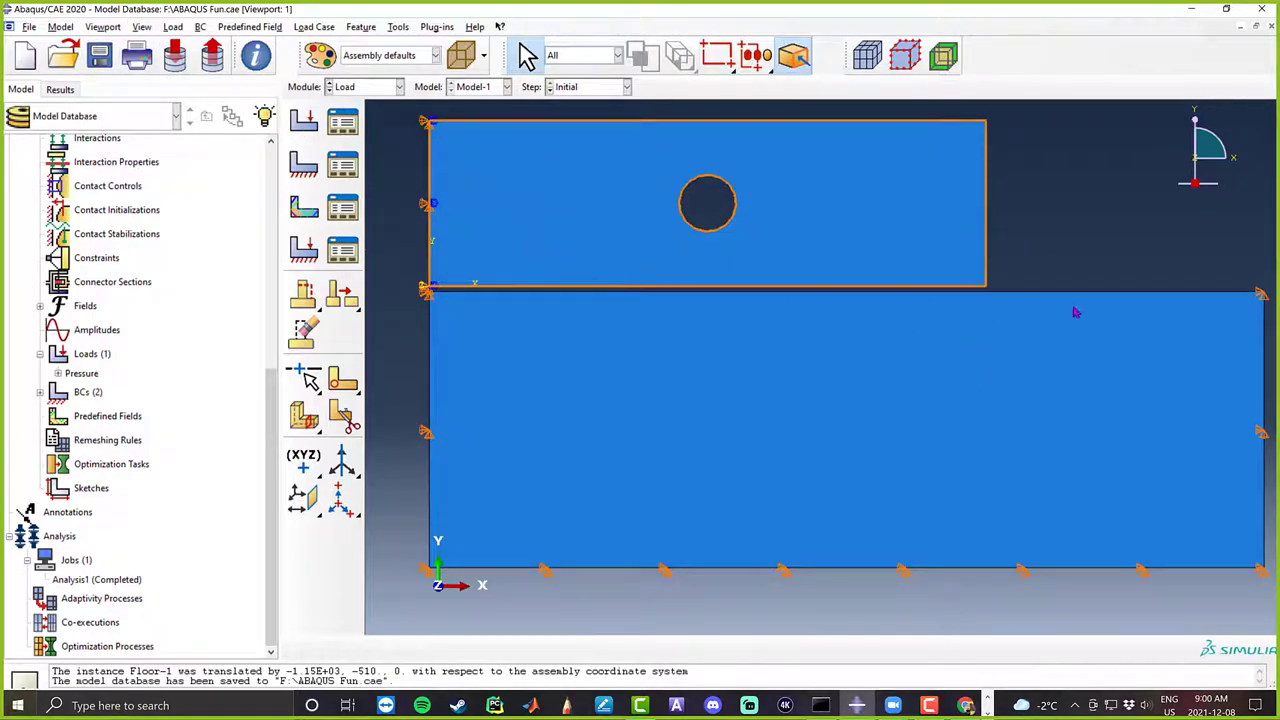
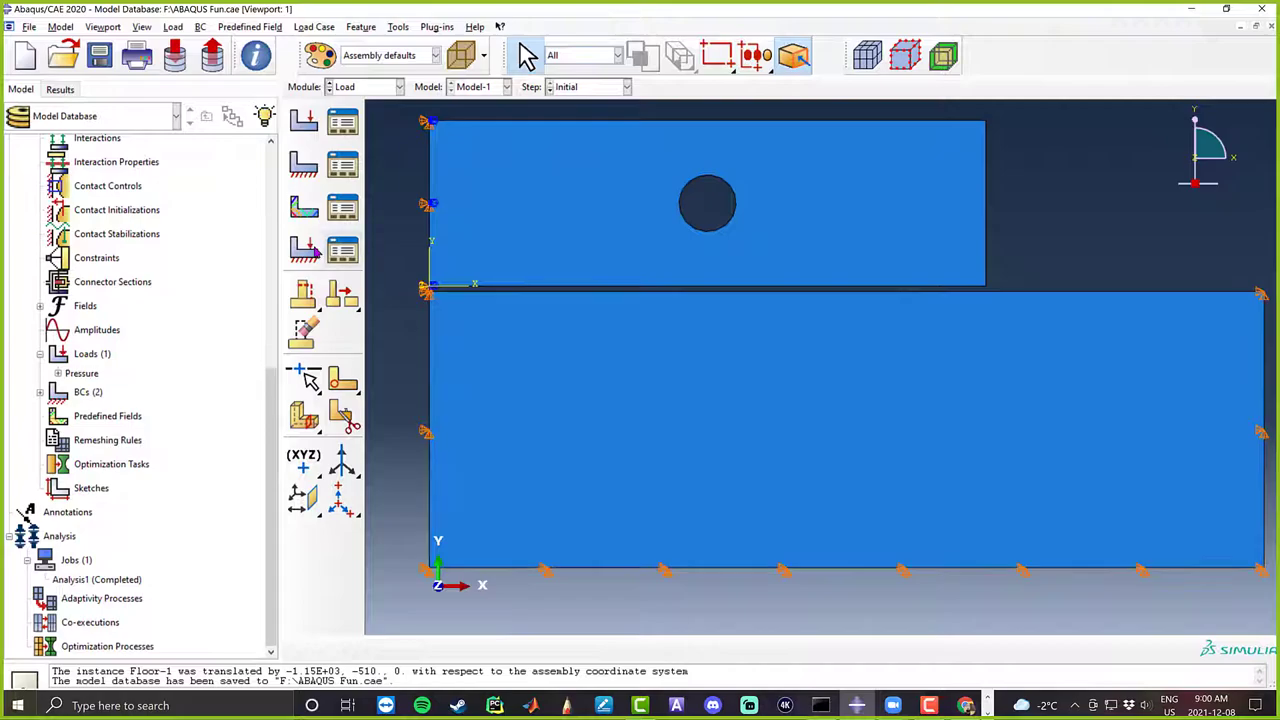
{"action": "right_click", "coordinate": [86, 588]}
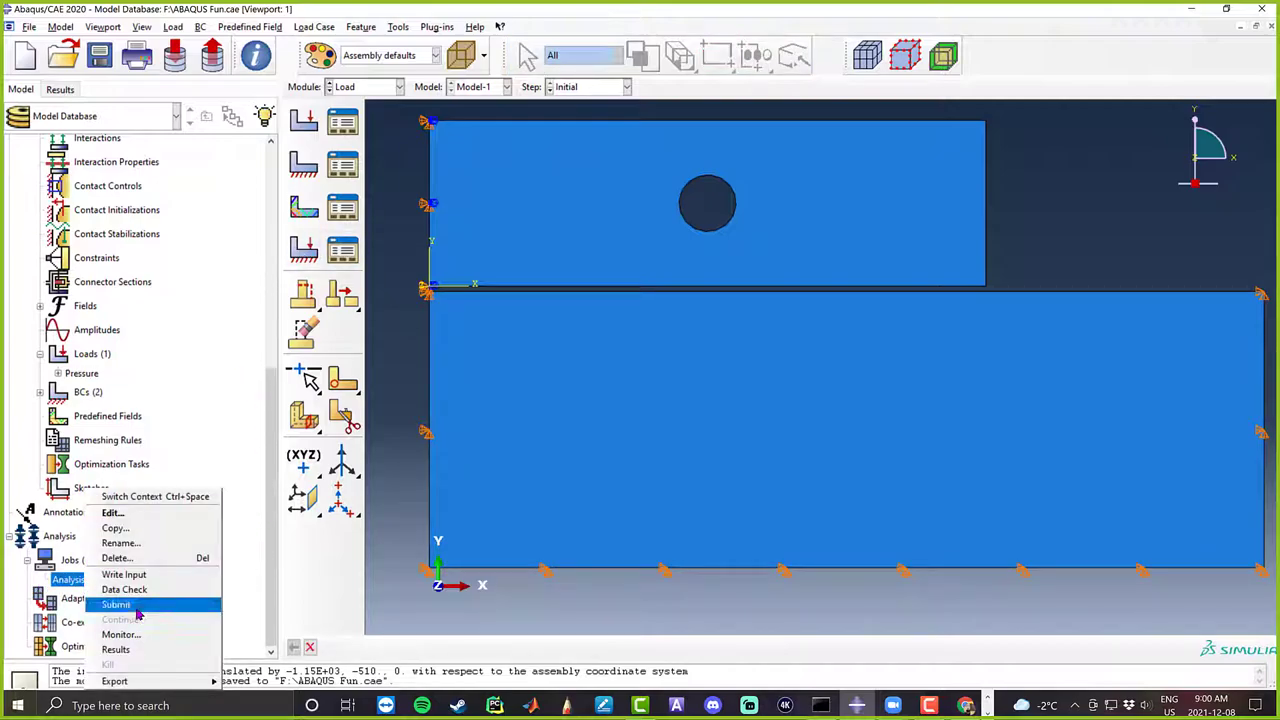
{"action": "left_click", "coordinate": [137, 608]}
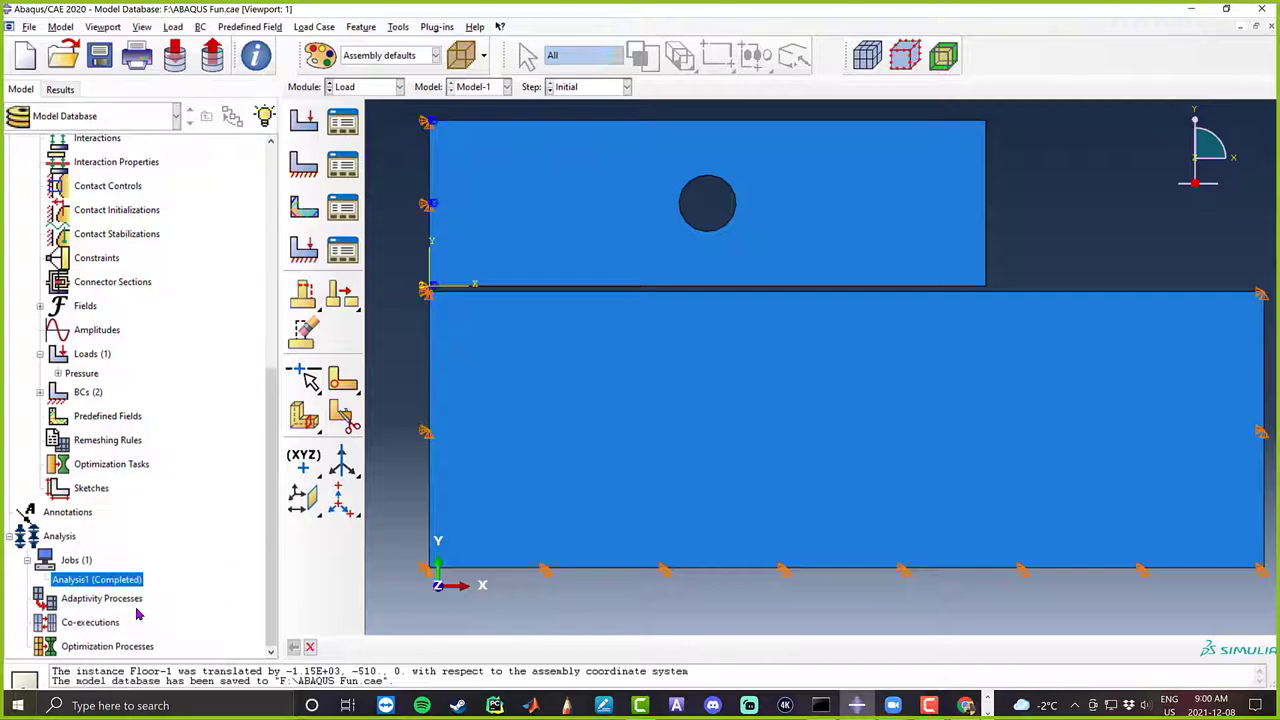
{"action": "left_click", "coordinate": [499, 229]}
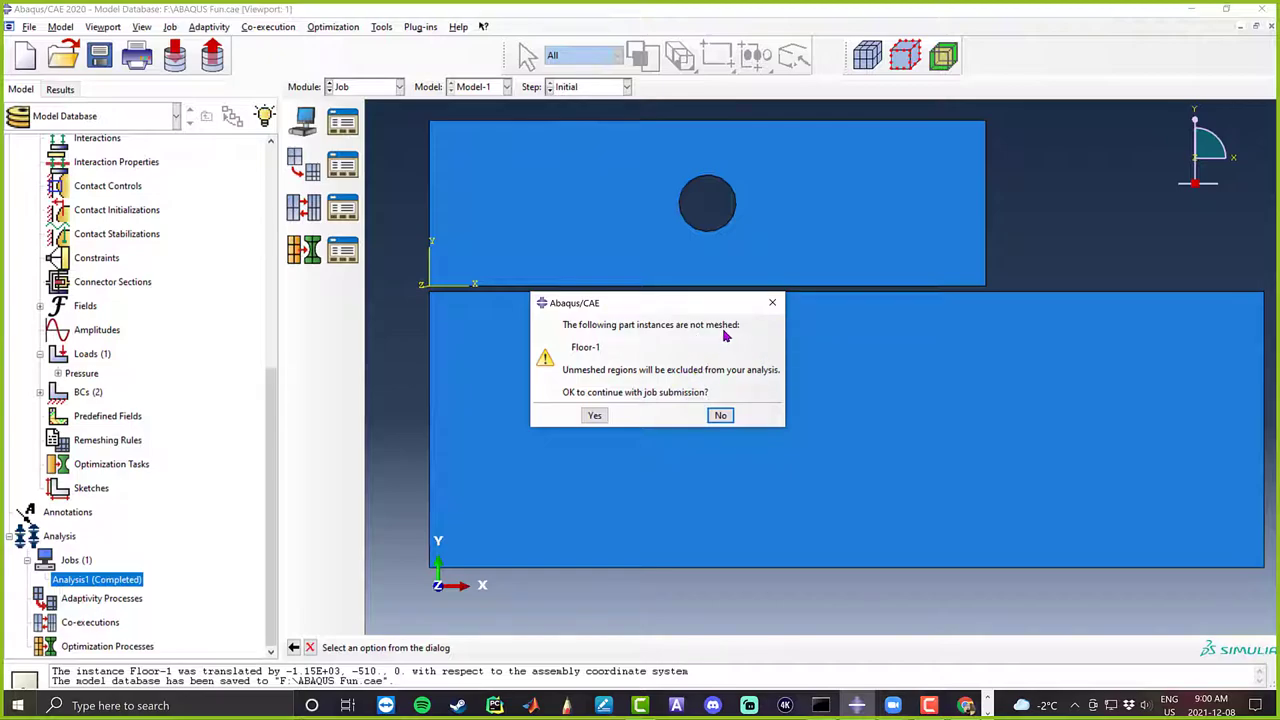
{"action": "left_click", "coordinate": [772, 302]}
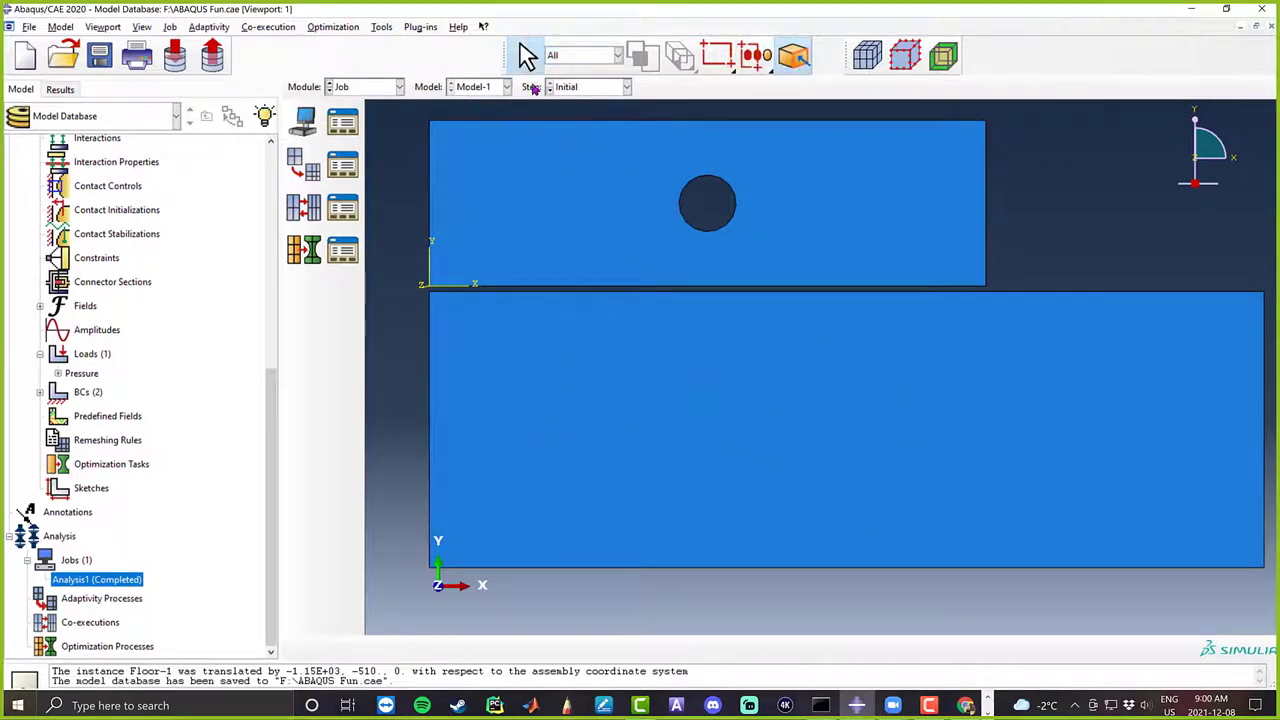
Switch to the Mesh module and bring up the Floor part for meshing.
{"action": "left_click", "coordinate": [377, 92]}
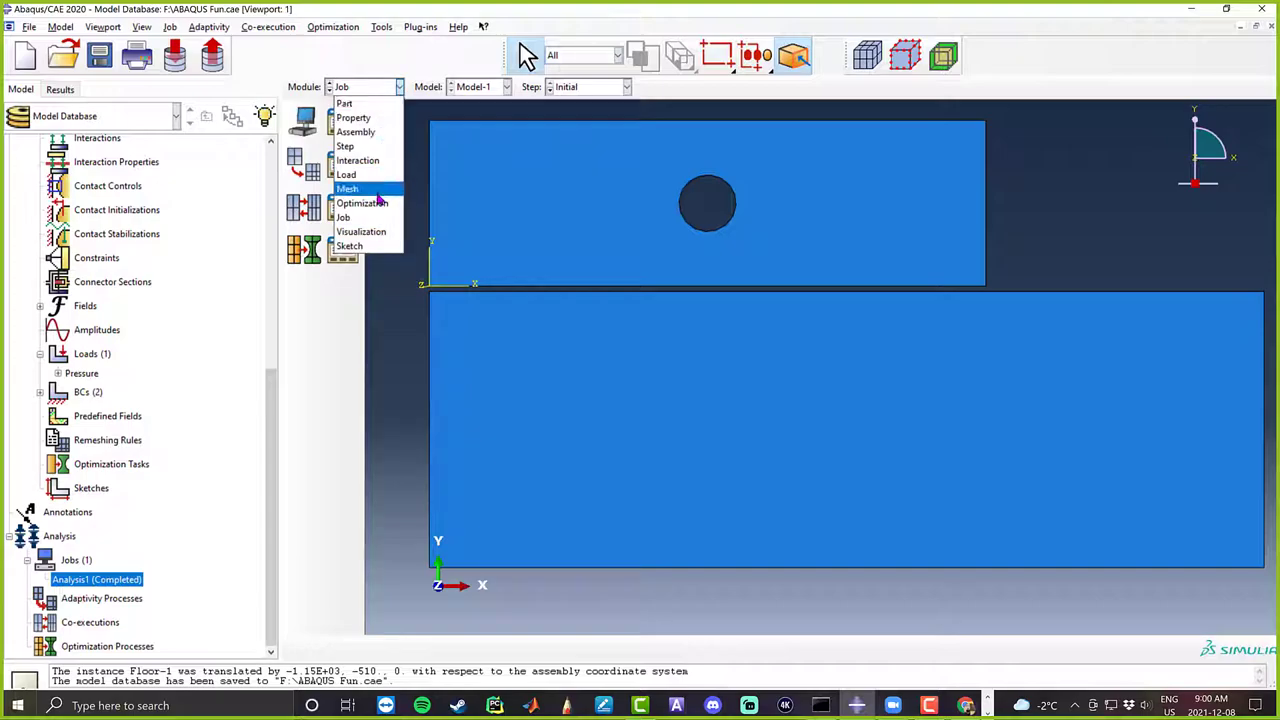
{"action": "left_click", "coordinate": [377, 190]}
{"action": "left_click", "coordinate": [613, 87]}
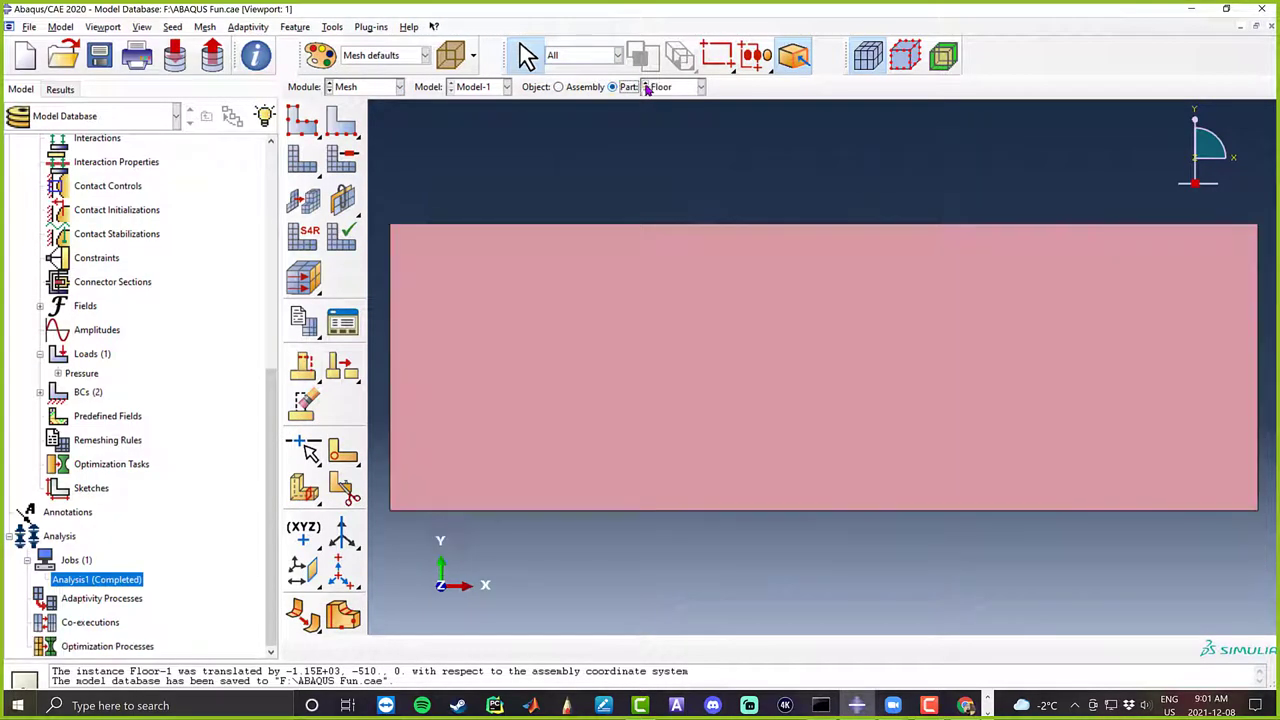
{"action": "left_click", "coordinate": [672, 87]}
{"action": "left_click", "coordinate": [664, 110]}
{"action": "left_click", "coordinate": [672, 87]}
{"action": "left_click", "coordinate": [664, 120]}
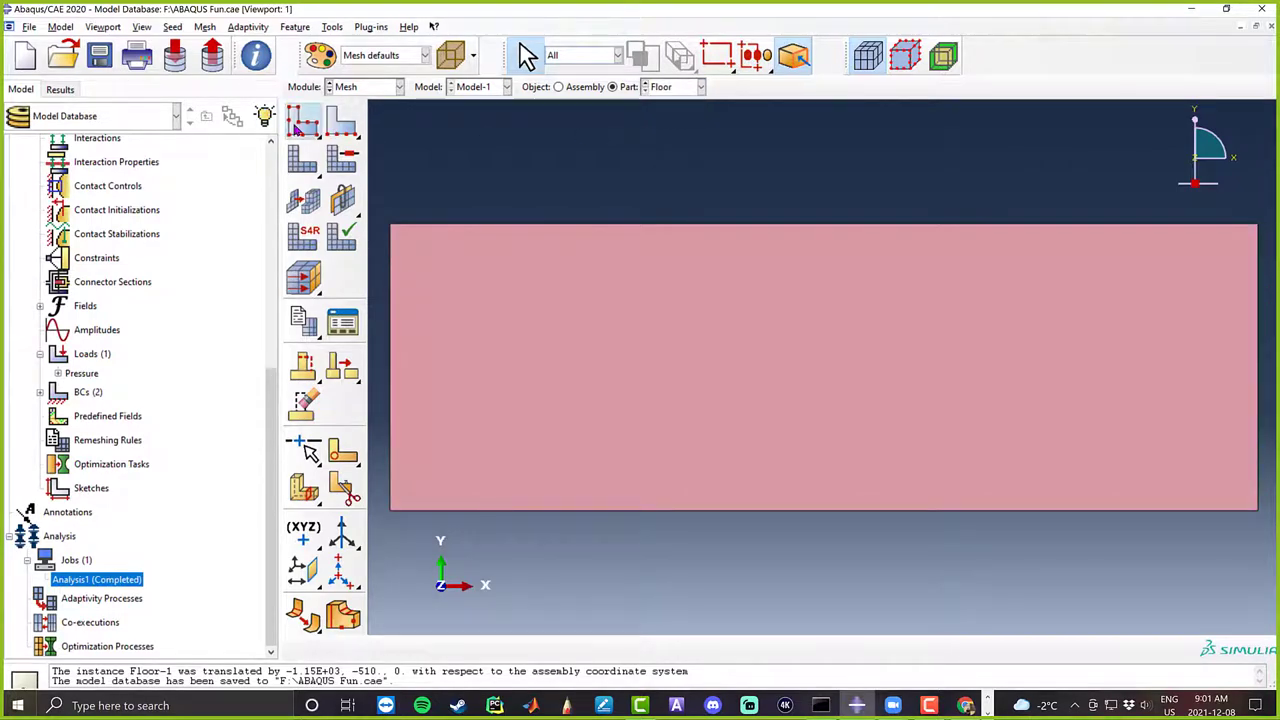
Assign global seeds to the Floor part with an approximate size of 150.
{"action": "left_click", "coordinate": [299, 128]}
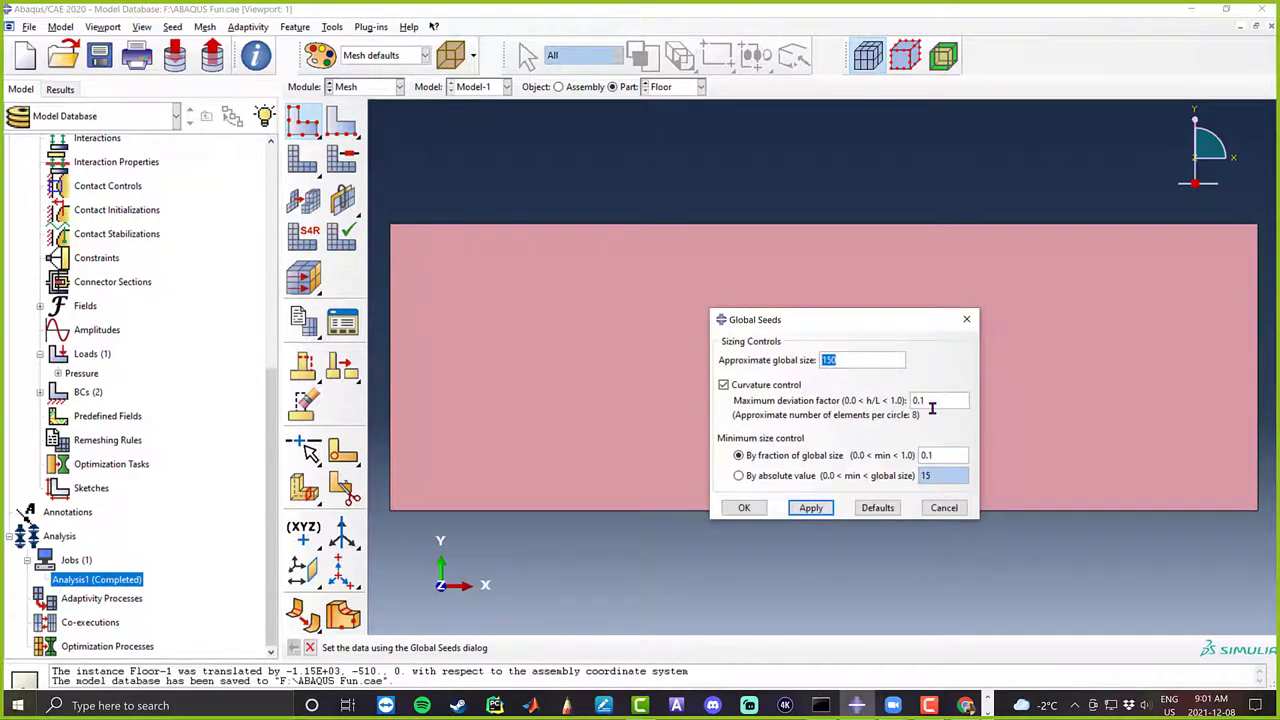
{"action": "left_click", "coordinate": [810, 508]}
{"action": "left_click", "coordinate": [757, 508]}
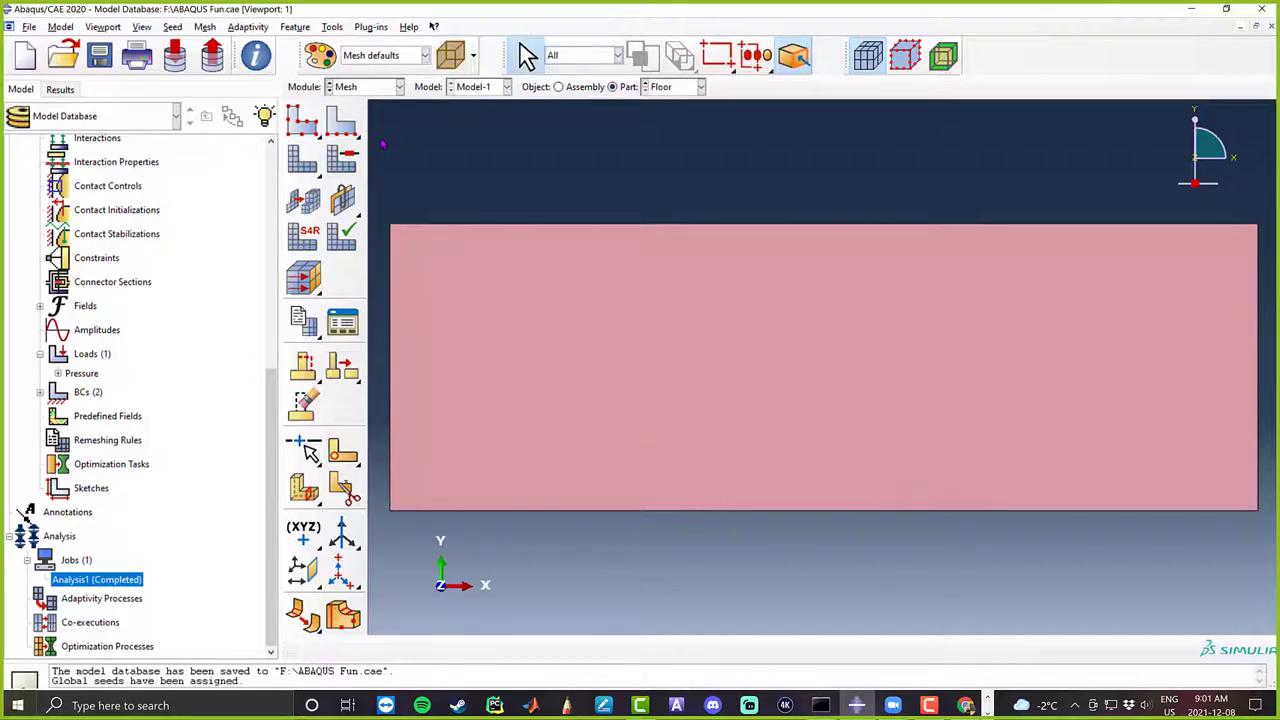
Seed the Floor part with an approximate global size of 100 and mesh the part.
{"action": "left_click", "coordinate": [308, 121]}
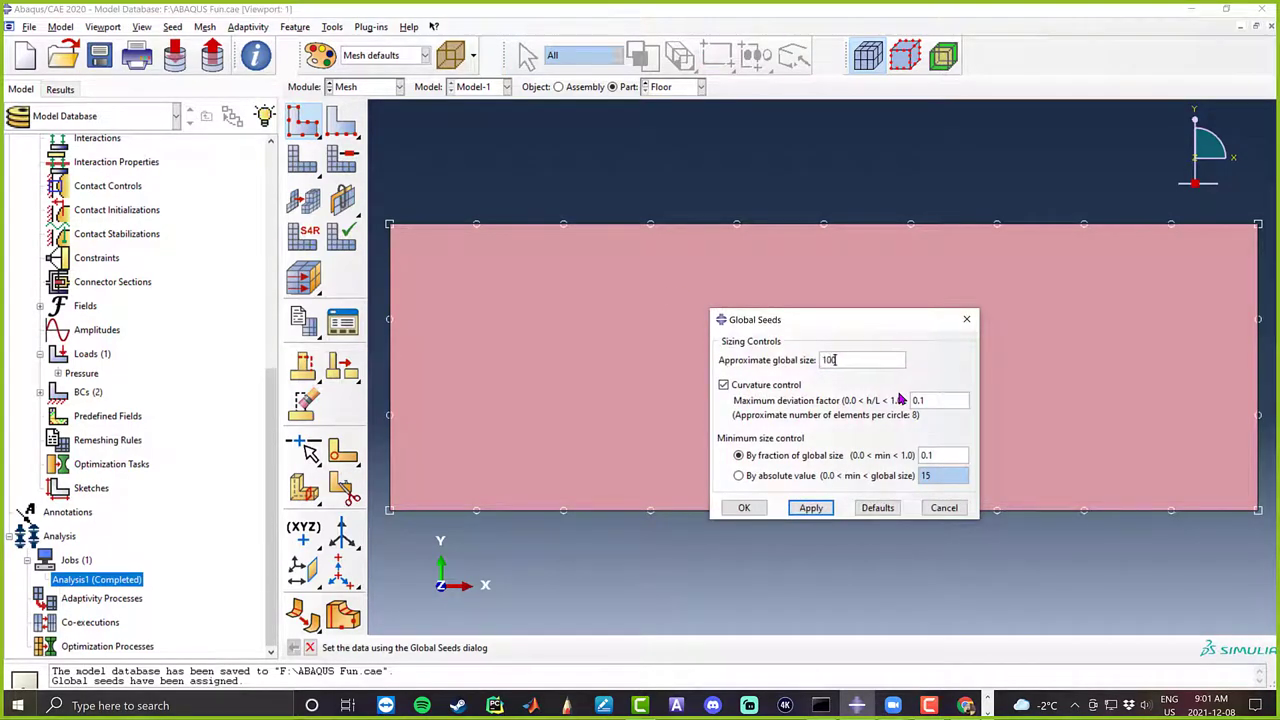
{"action": "left_click", "coordinate": [745, 508]}
{"action": "left_click", "coordinate": [303, 277]}
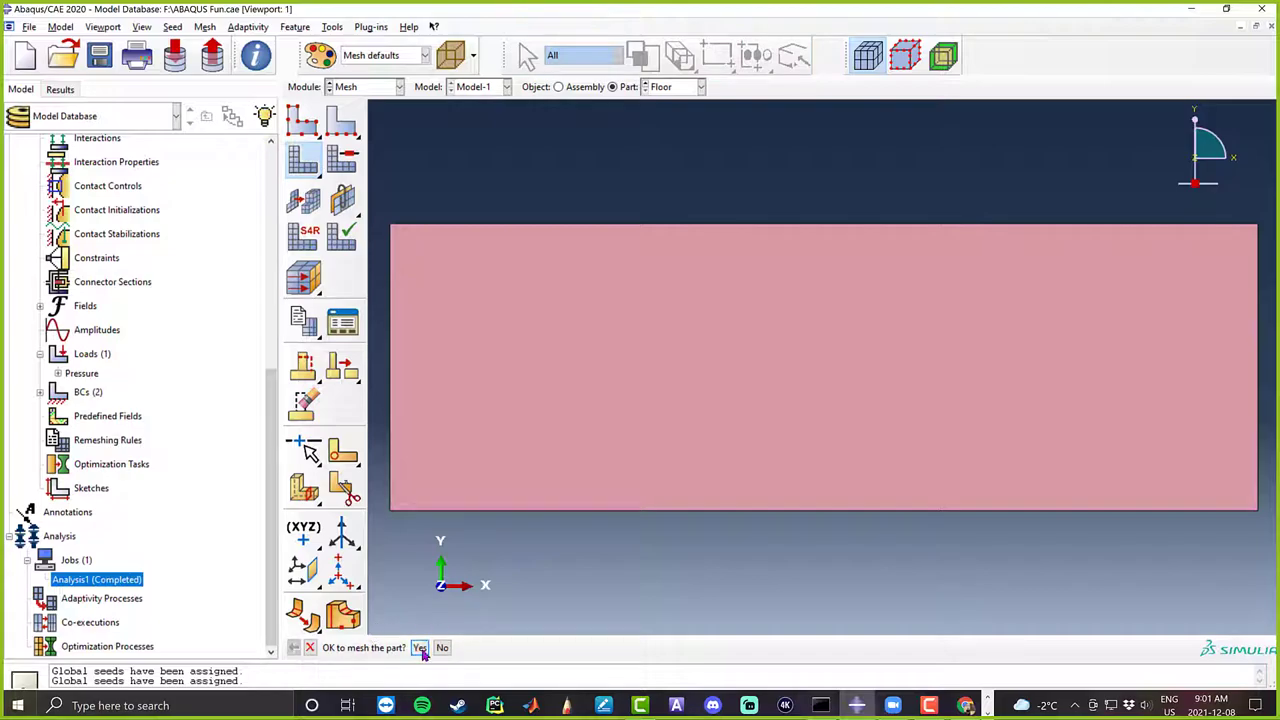
{"action": "left_click", "coordinate": [420, 650]}
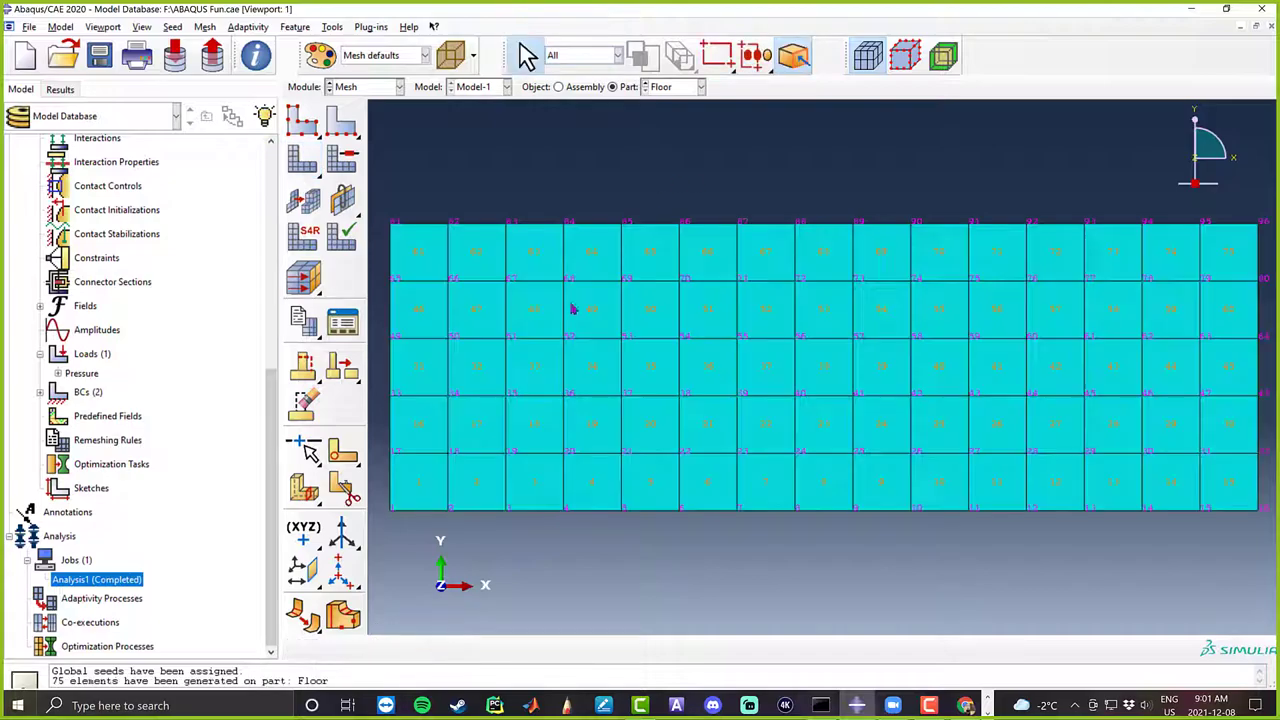
Submit the Analysis1 job and overwrite its existing job files.
{"action": "right_click", "coordinate": [118, 587]}
{"action": "left_click", "coordinate": [160, 606]}
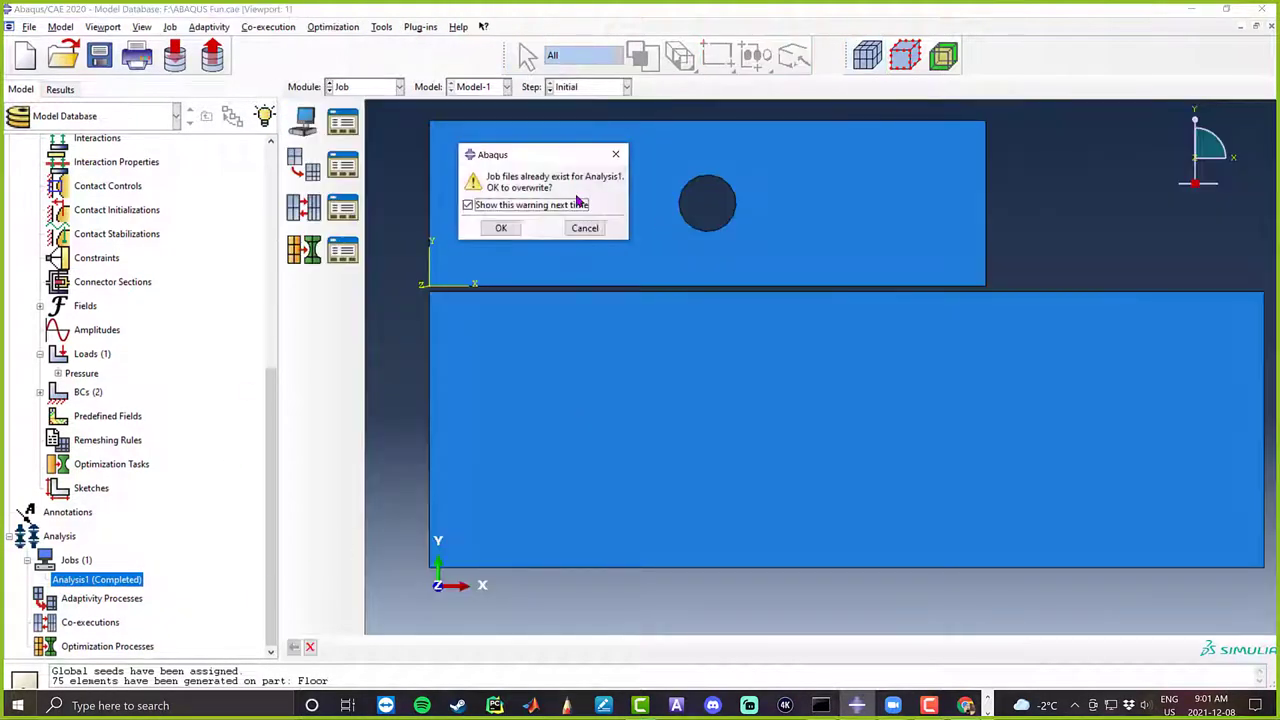
{"action": "left_click", "coordinate": [501, 229]}
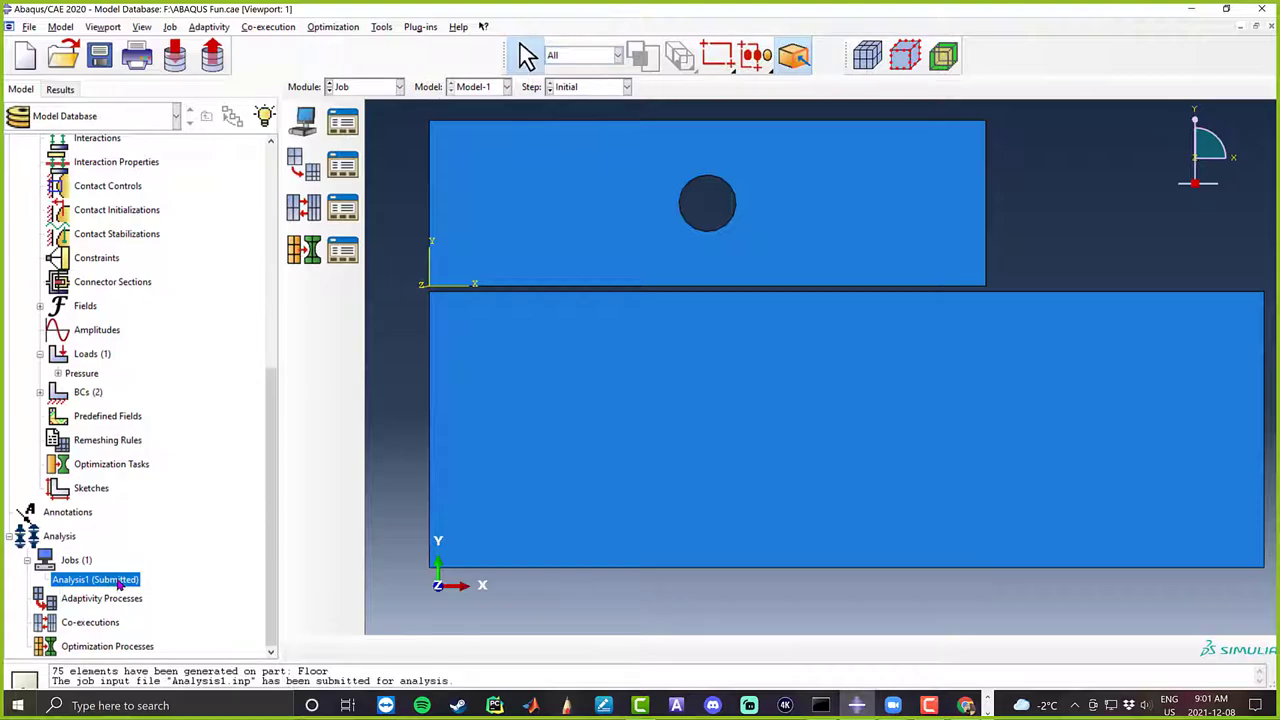
Monitor the Analysis1 run, checking its warnings, errors, log, data file and increments until the job ends.
{"action": "right_click", "coordinate": [118, 585]}
{"action": "left_click", "coordinate": [158, 634]}
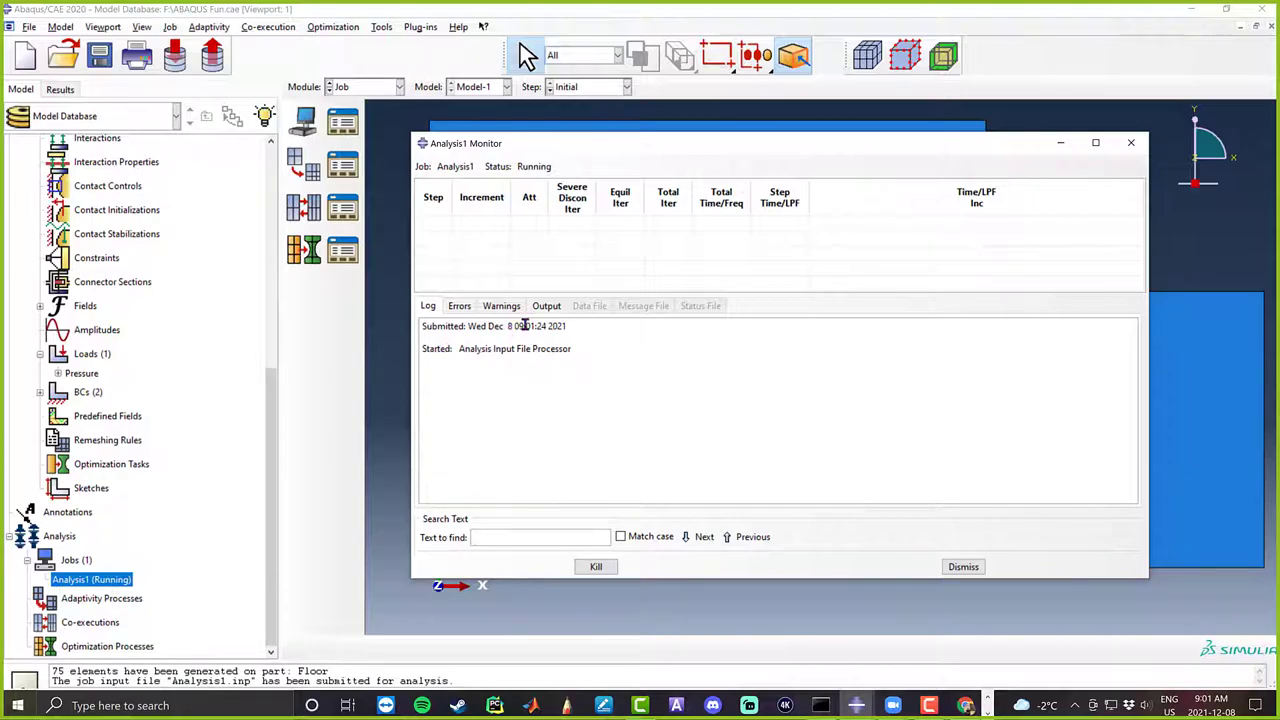
{"action": "left_click", "coordinate": [503, 306]}
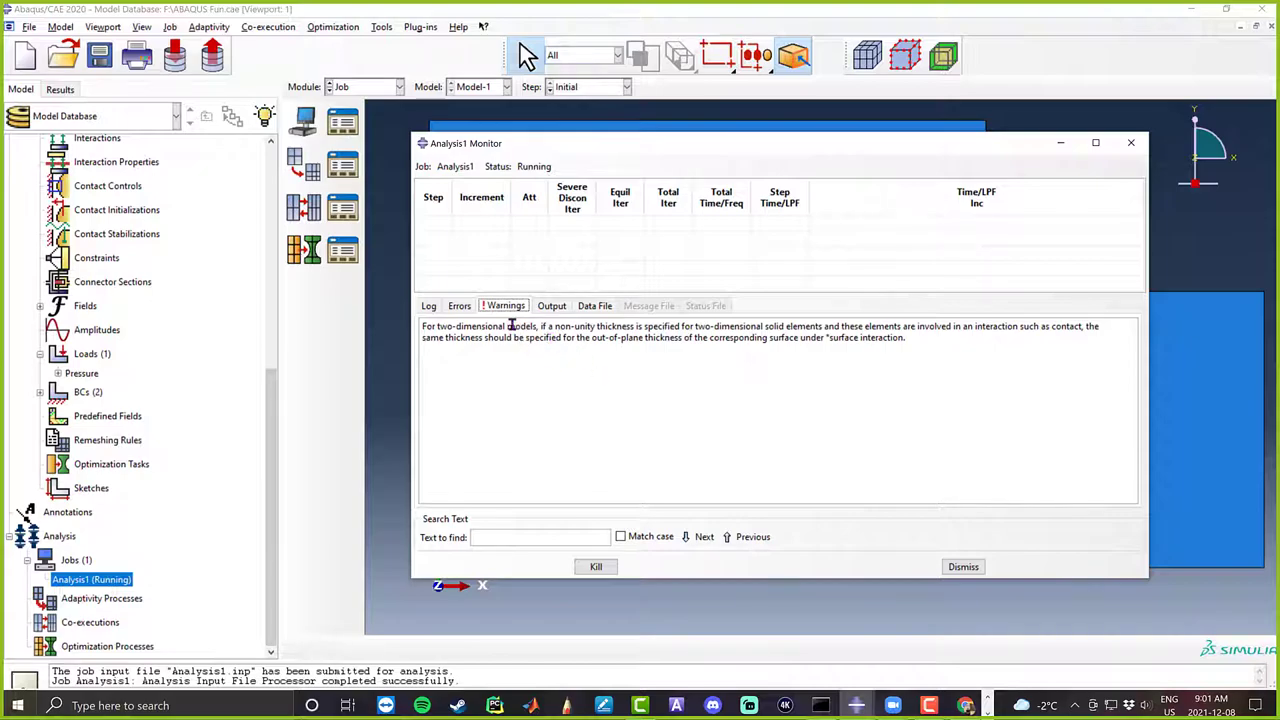
{"action": "left_click", "coordinate": [460, 306]}
{"action": "left_click", "coordinate": [436, 306]}
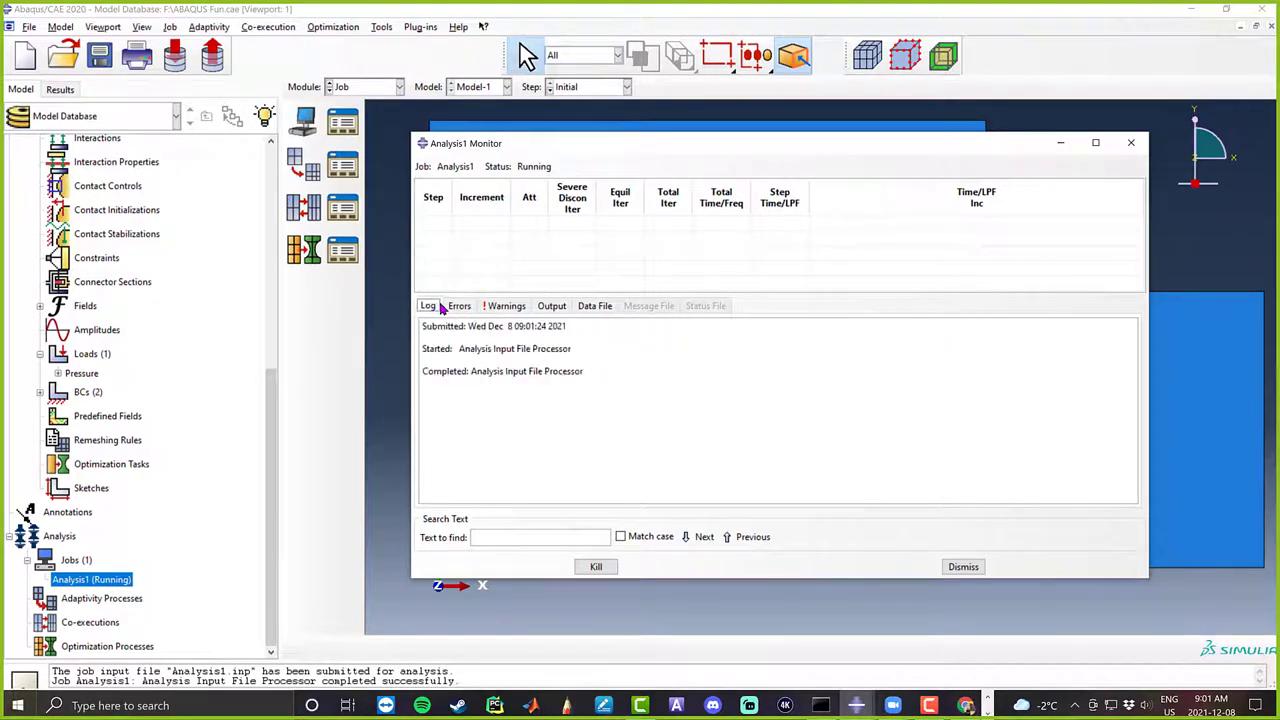
{"action": "left_click", "coordinate": [594, 306]}
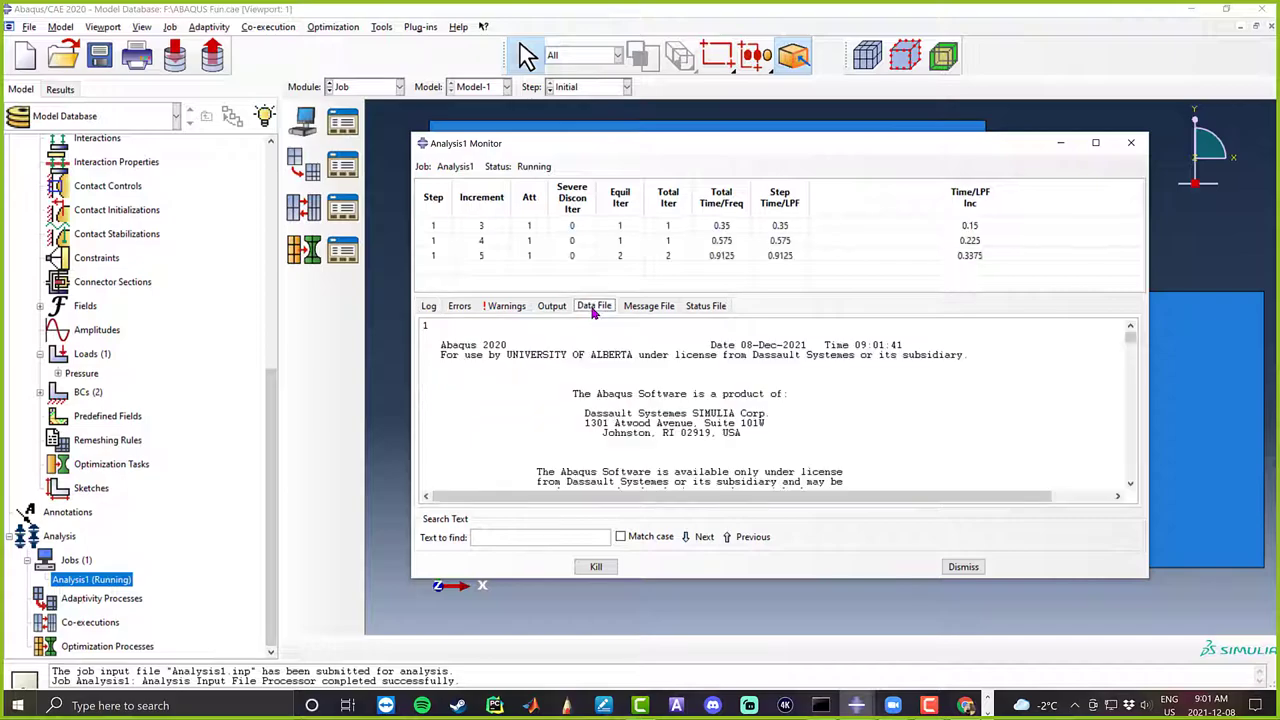
{"action": "scroll", "coordinate": [1000, 403], "scroll_direction": "down", "scroll_amount": 5}
{"action": "scroll", "coordinate": [1130, 360], "scroll_direction": "down", "scroll_amount": 3}
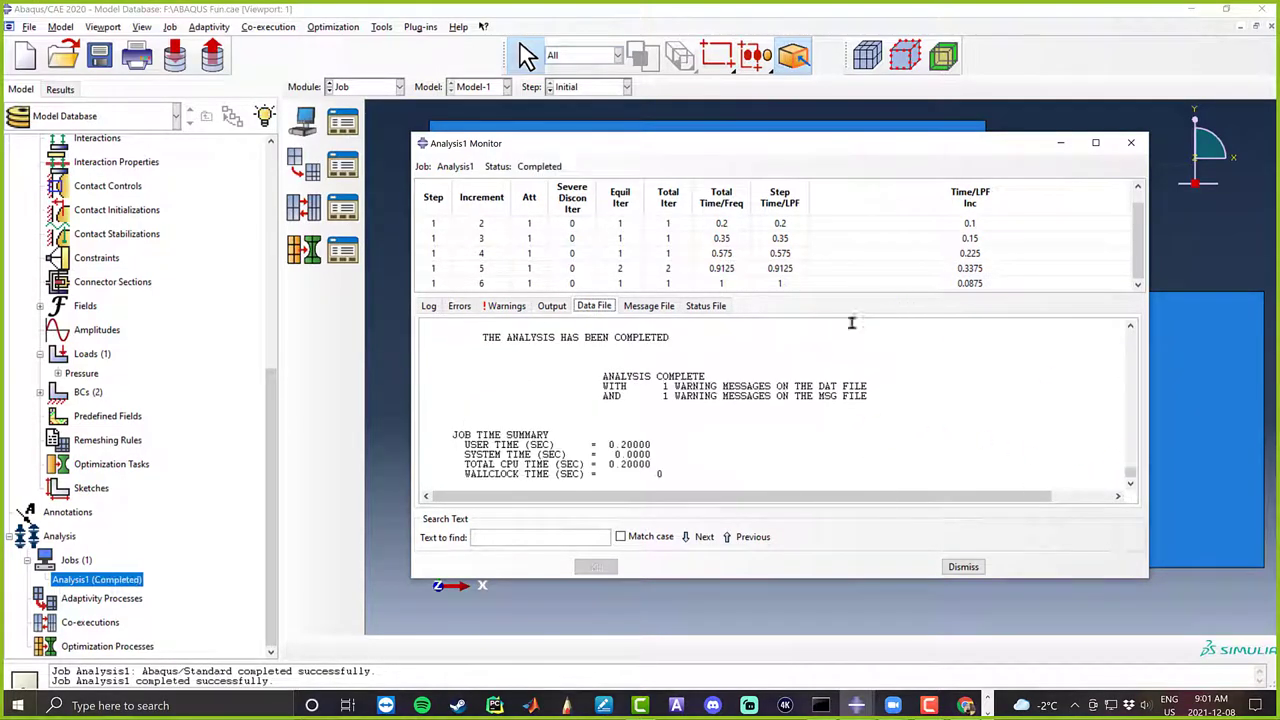
{"action": "left_click_drag", "start_coordinate": [509, 286], "coordinate": [1050, 292]}
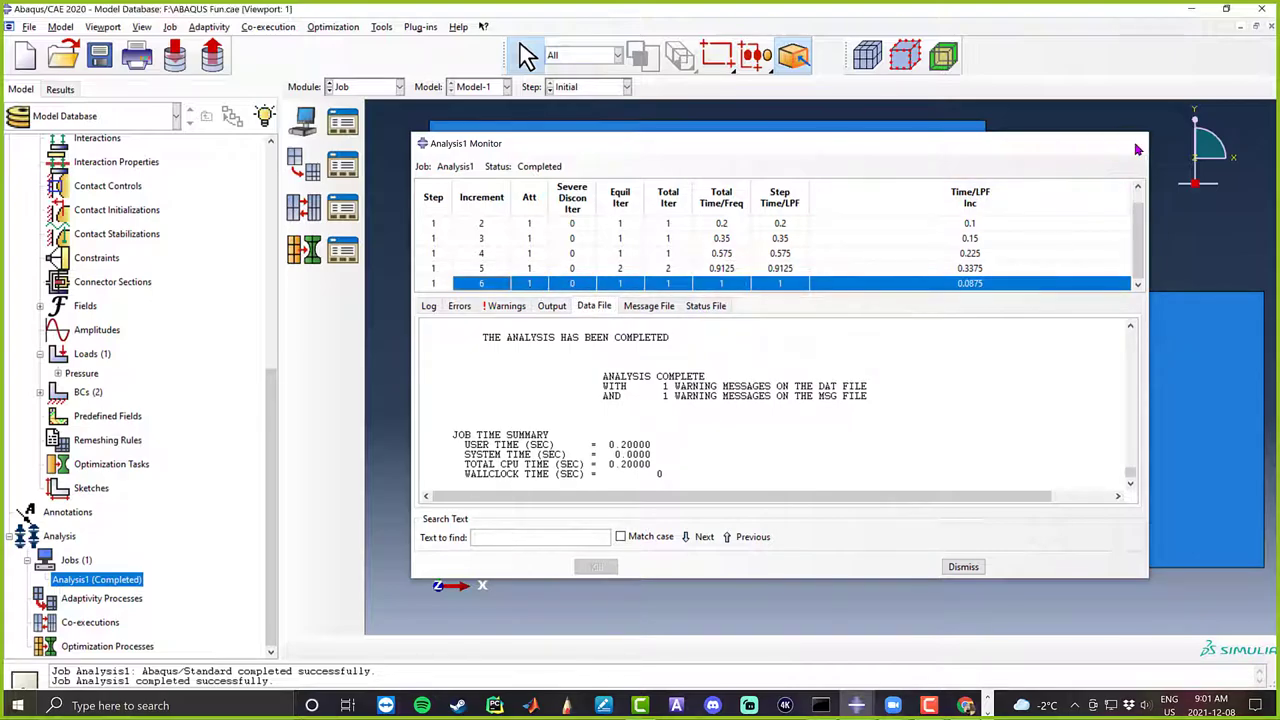
{"action": "left_click", "coordinate": [1131, 143]}
Open the Analysis1 results, plot Mises stress contours on the deformed shape and examine where the beam meets the floor.
{"action": "right_click", "coordinate": [133, 589]}
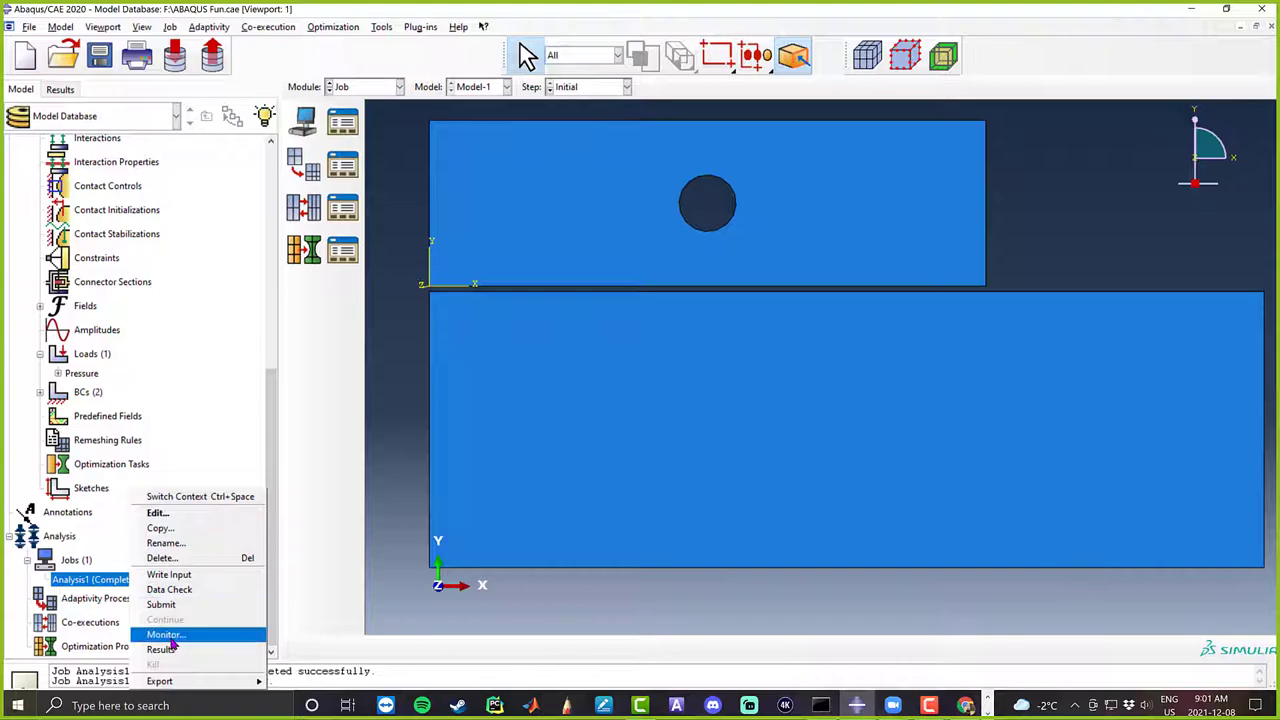
{"action": "left_click", "coordinate": [165, 649]}
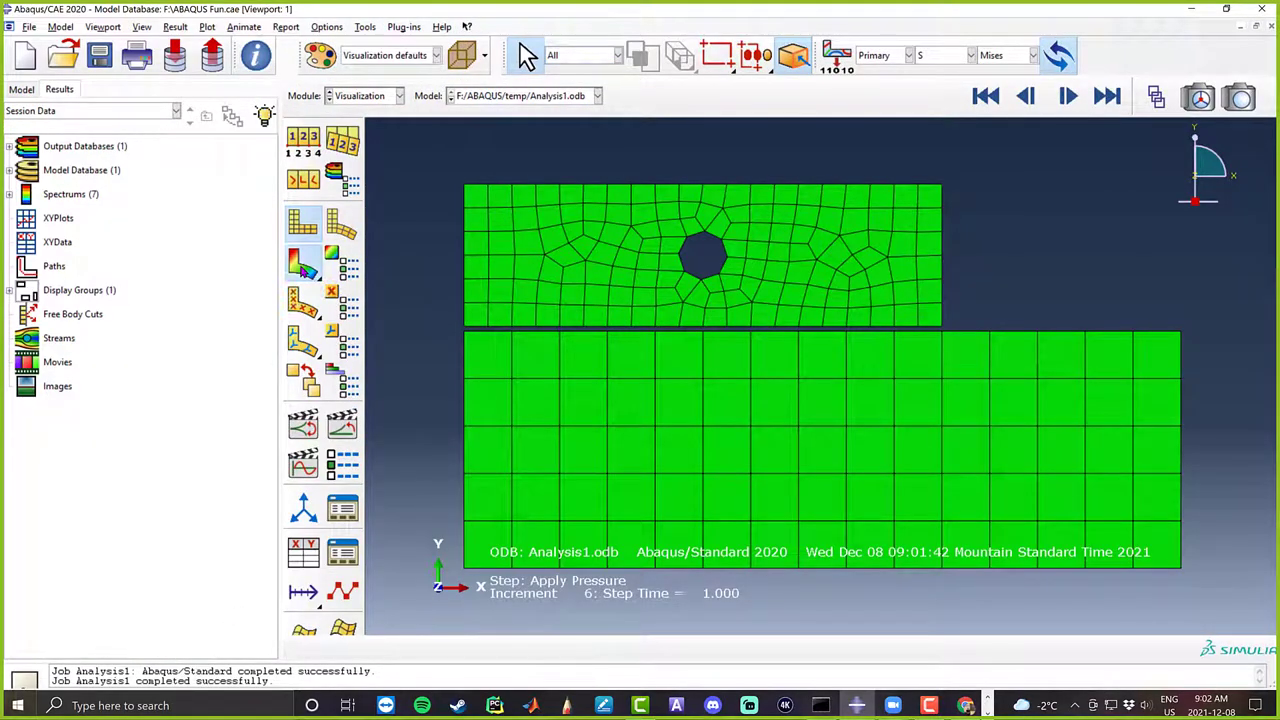
{"action": "left_click", "coordinate": [302, 264]}
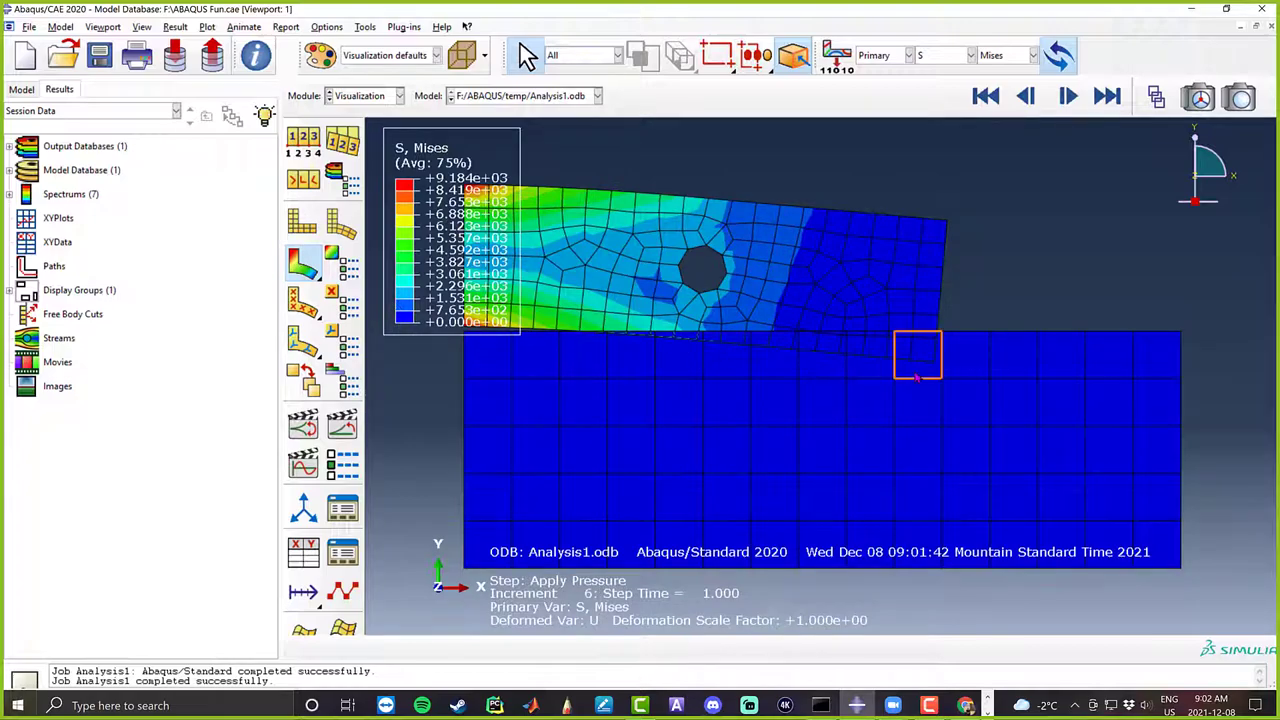
{"action": "scroll", "coordinate": [917, 377], "scroll_direction": "up", "scroll_amount": 2}
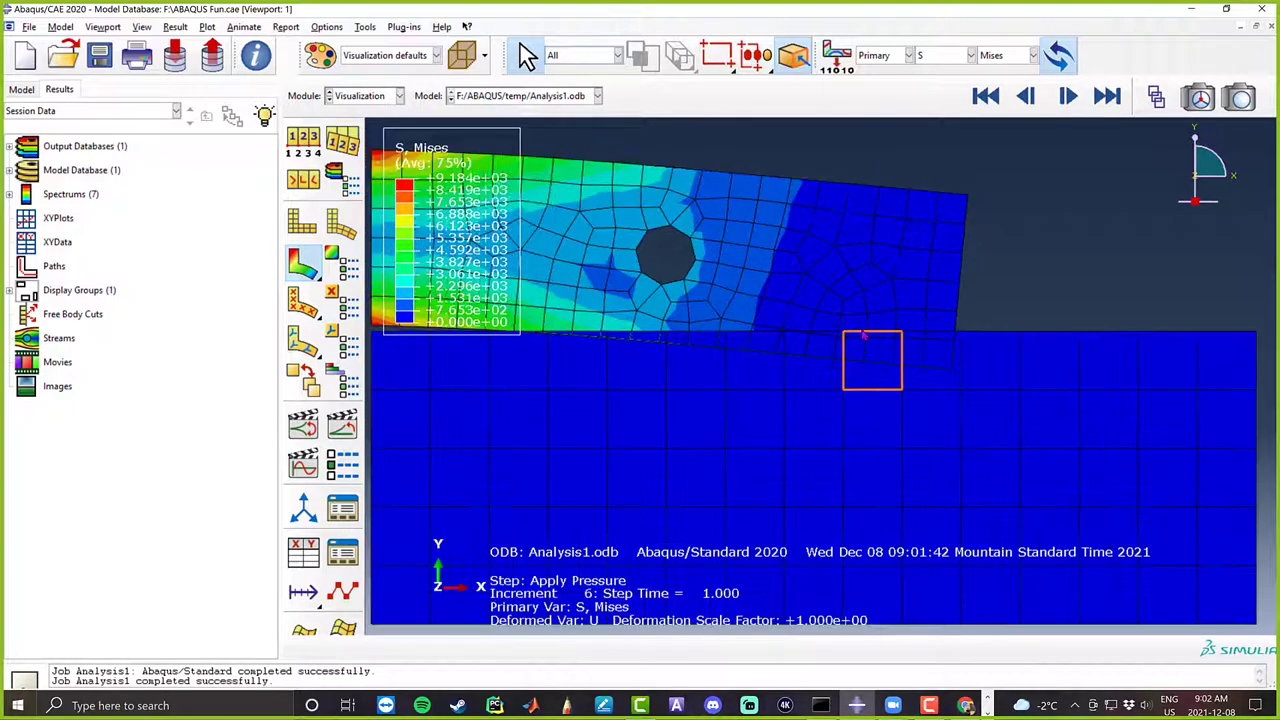
{"action": "scroll", "coordinate": [917, 377], "scroll_direction": "down", "scroll_amount": 2}
{"action": "middle_click_drag", "start_coordinate": [917, 377], "coordinate": [922, 312], "text": "ctrl+alt"}
{"action": "scroll", "coordinate": [924, 313], "scroll_direction": "down", "scroll_amount": 3}
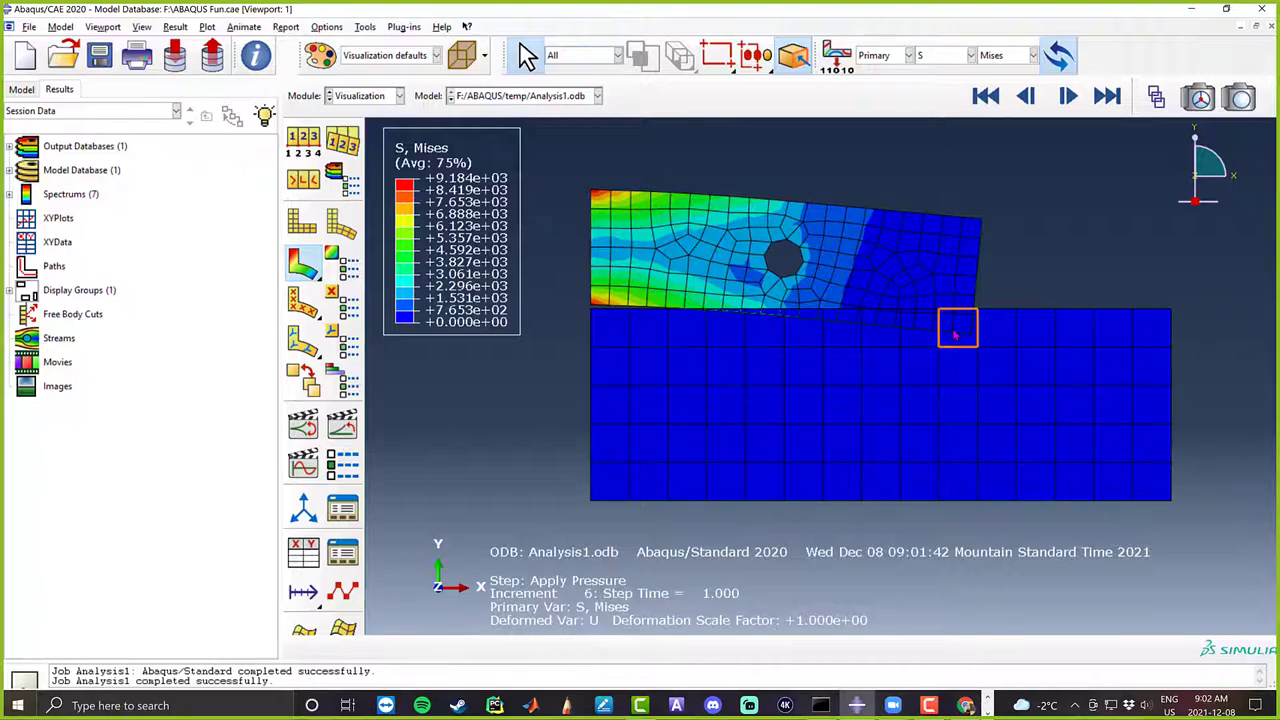
In the Interaction module, create a Surface-to-surface contact (Standard) interaction named Contact in the Initial step.
{"action": "left_click", "coordinate": [378, 97]}
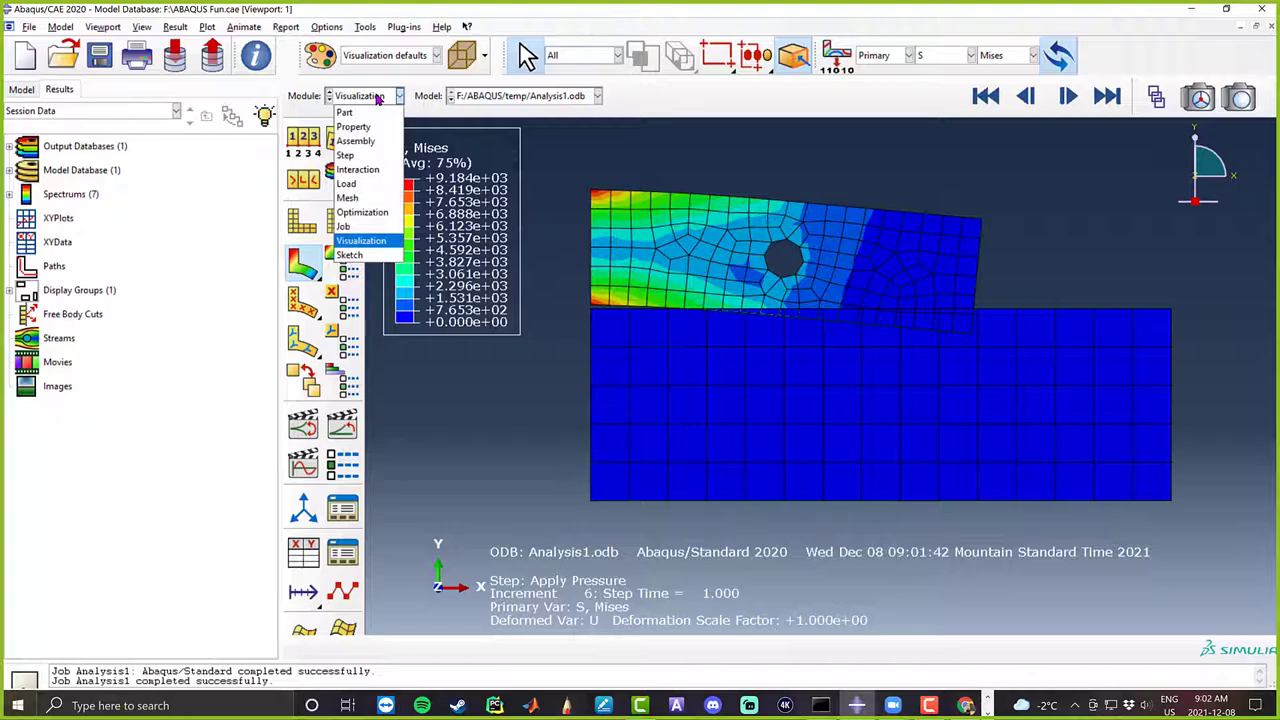
{"action": "left_click", "coordinate": [366, 171]}
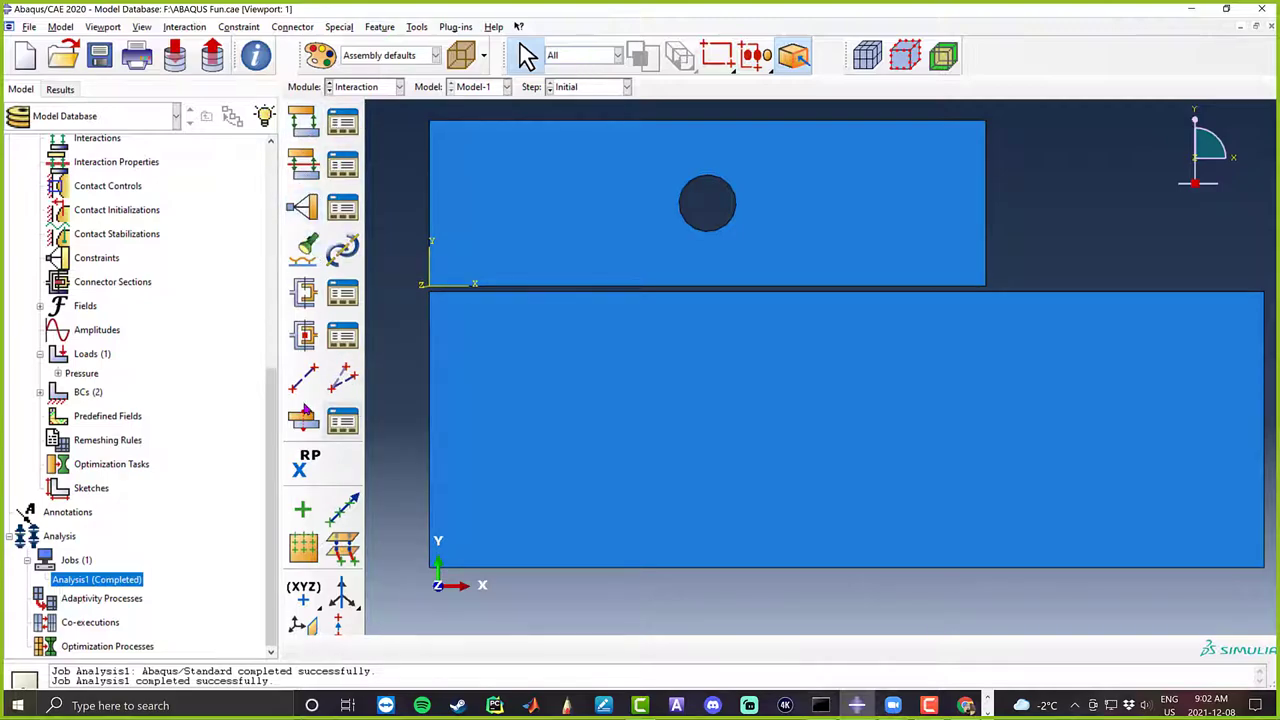
{"action": "scroll", "coordinate": [133, 314], "scroll_direction": "up", "scroll_amount": 1}
{"action": "scroll", "coordinate": [140, 300], "scroll_direction": "up", "scroll_amount": 3}
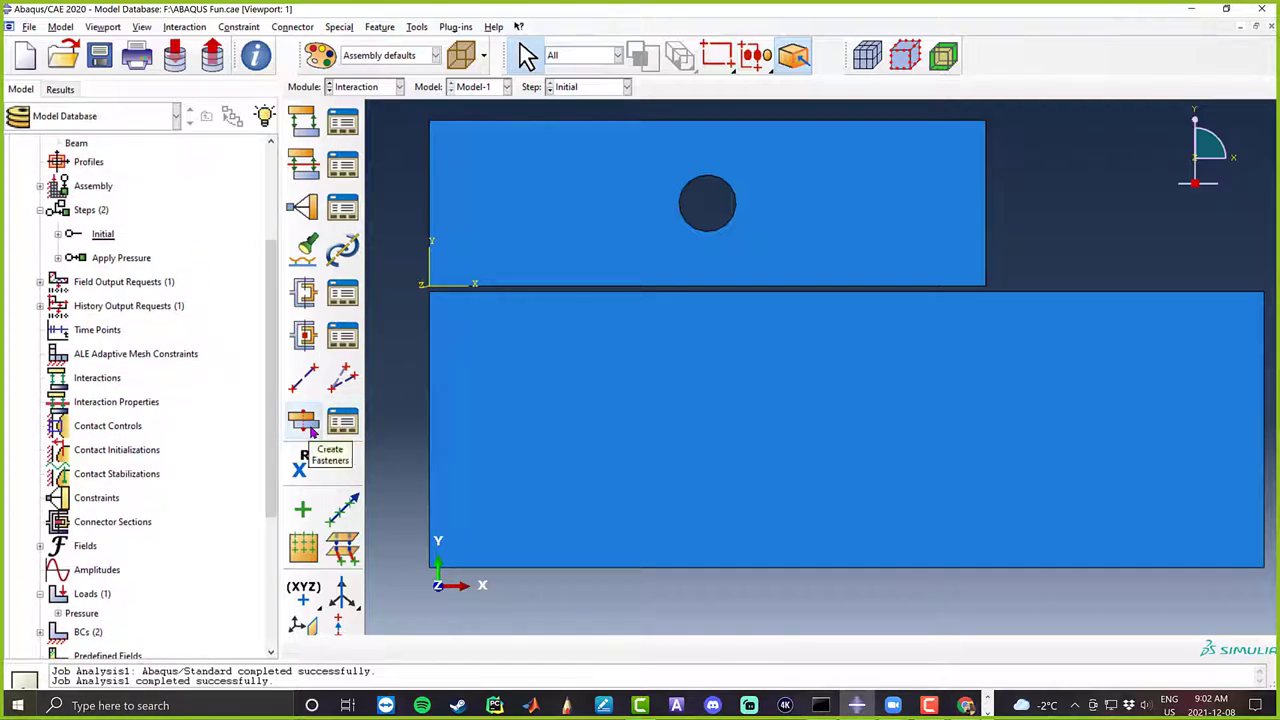
{"action": "left_click", "coordinate": [306, 124]}
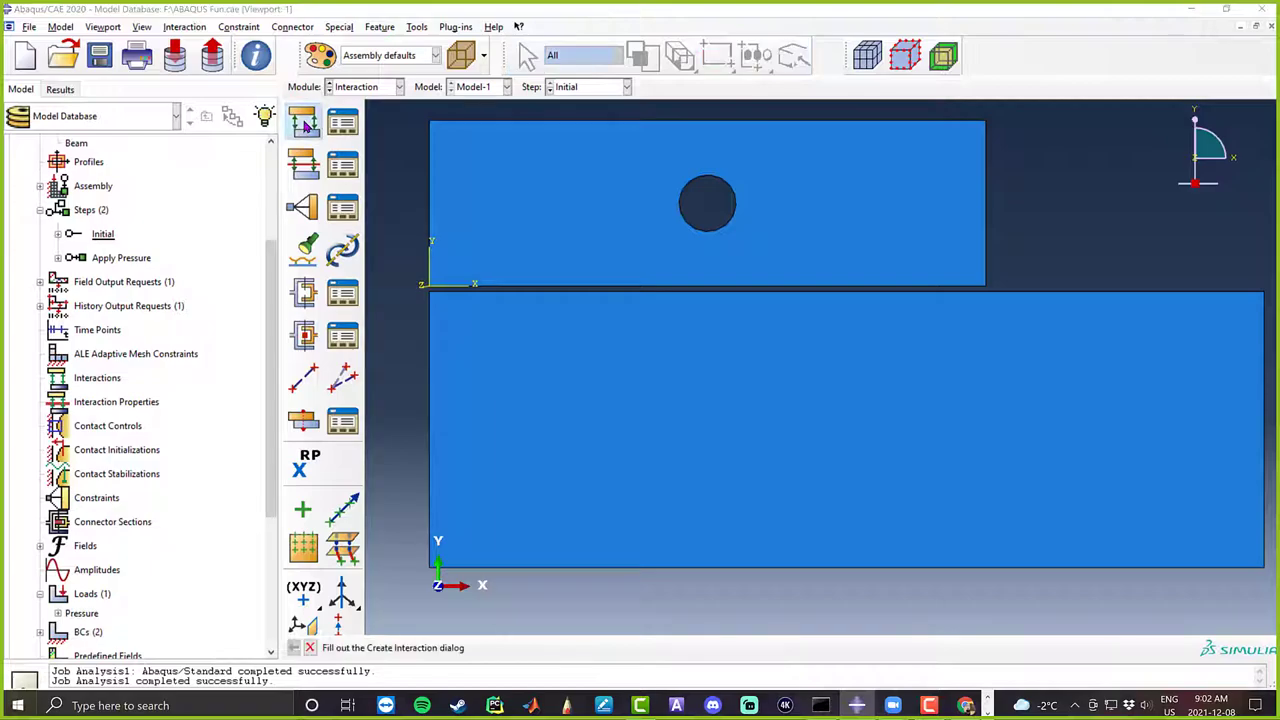
{"action": "left_click_drag", "start_coordinate": [649, 110], "coordinate": [676, 195]}
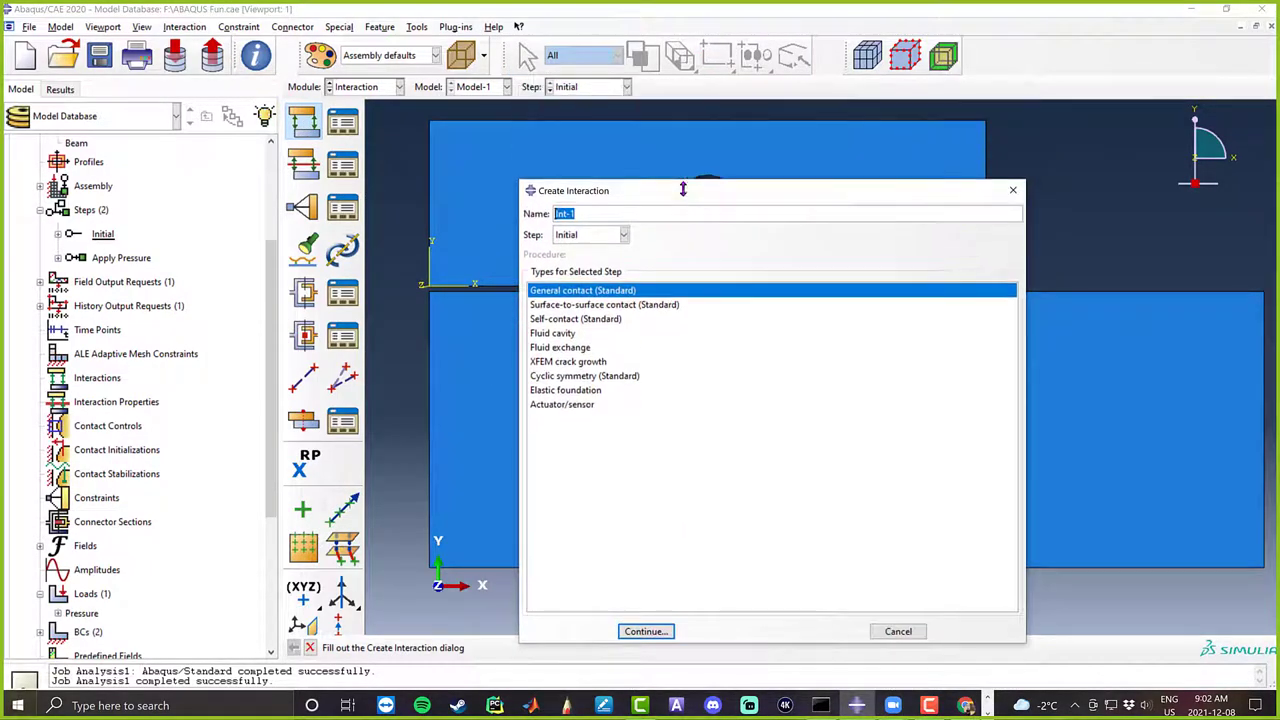
{"action": "left_click", "coordinate": [605, 311]}
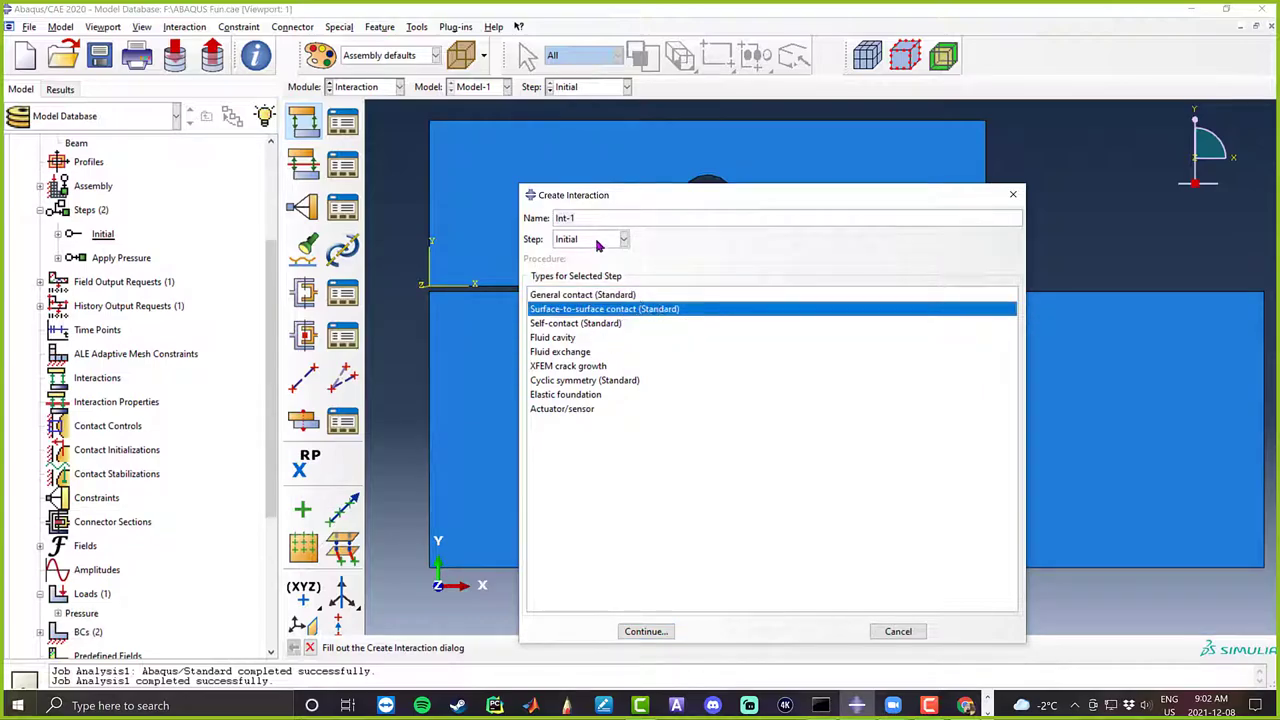
{"action": "left_click", "coordinate": [597, 245]}
{"action": "left_click", "coordinate": [590, 257]}
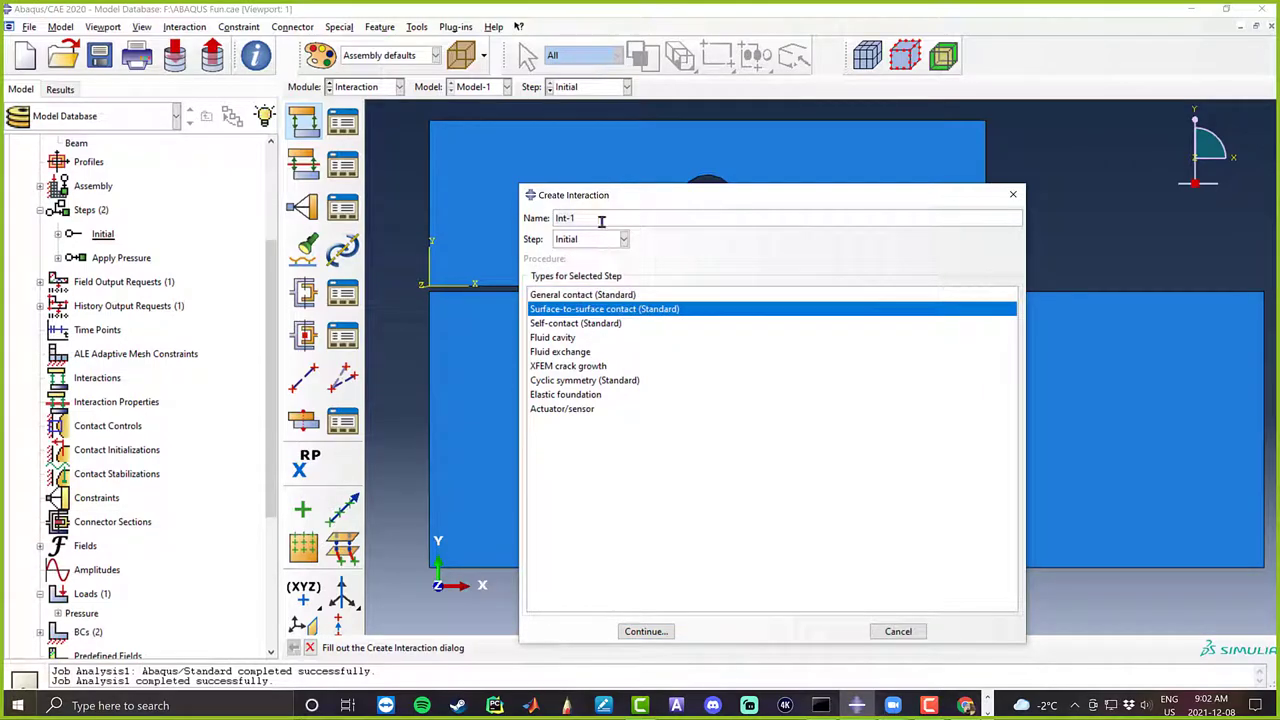
{"action": "left_click", "coordinate": [601, 221]}
{"action": "type", "text": "Contact"}
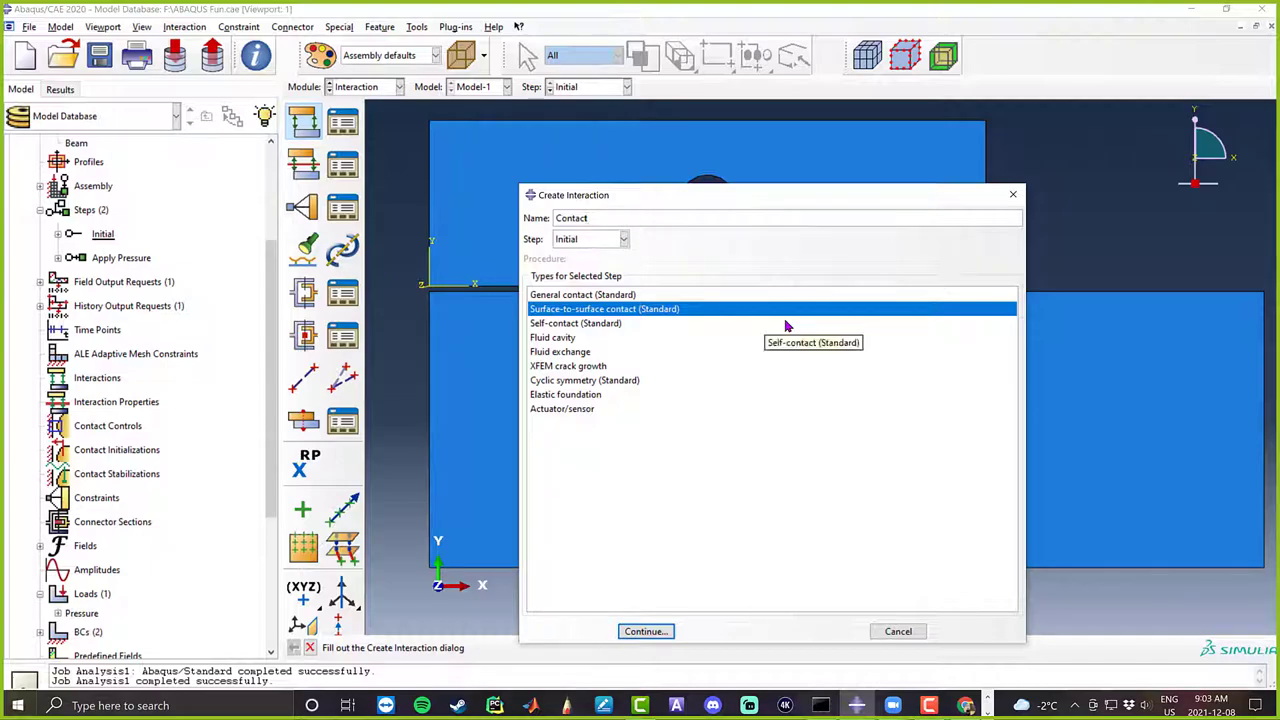
{"action": "left_click", "coordinate": [645, 632]}
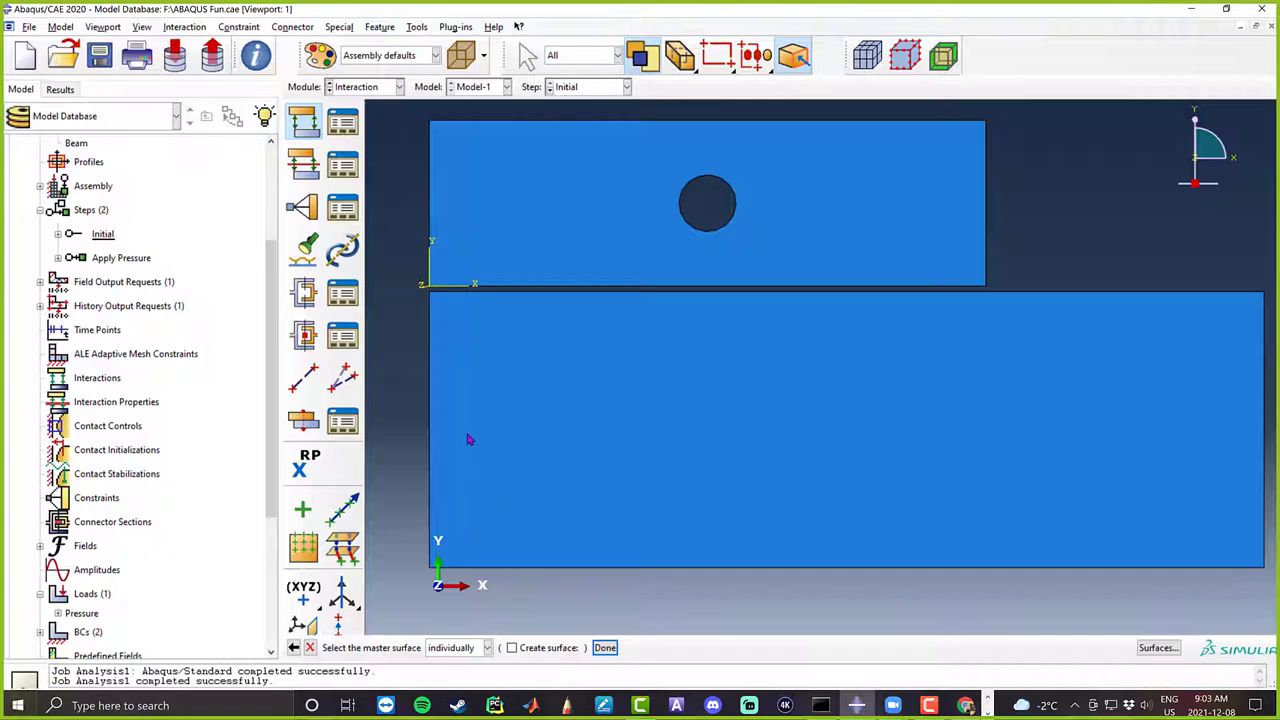
Assign the beam's bottom edge as the master surface and the floor's top edge as the slave surface.
{"action": "left_click", "coordinate": [557, 289]}
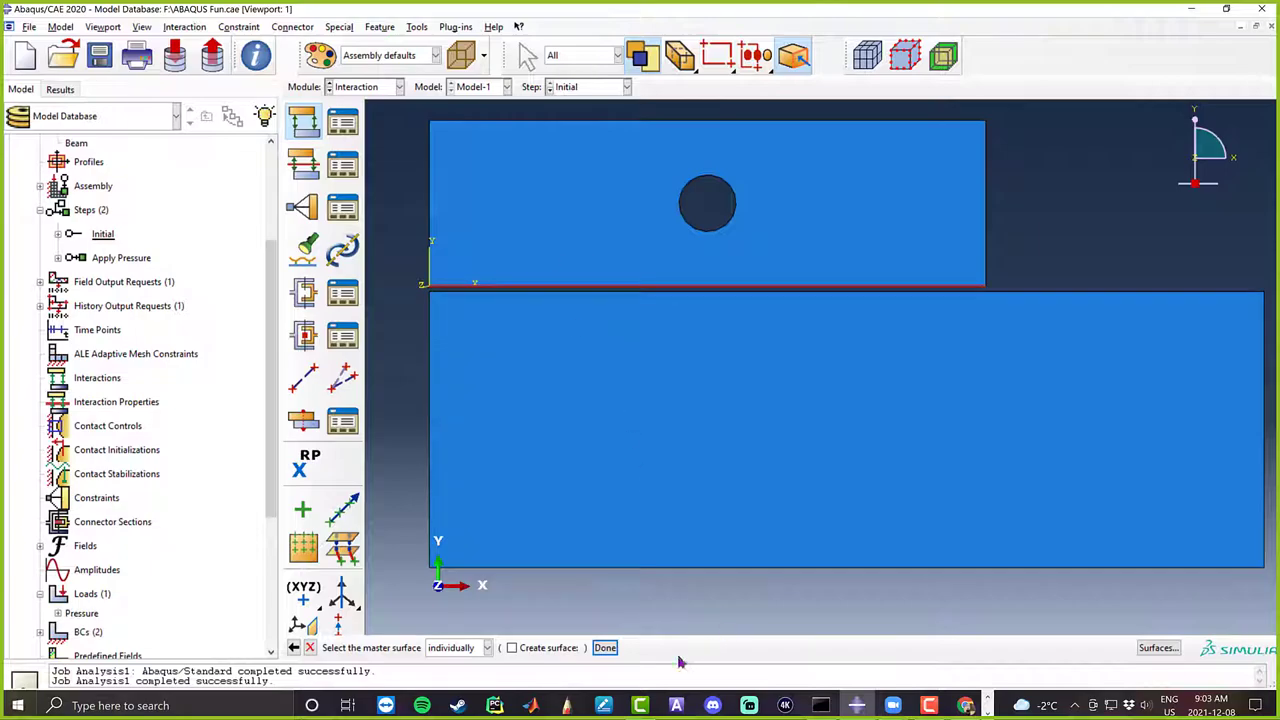
{"action": "left_click", "coordinate": [605, 648]}
{"action": "left_click", "coordinate": [446, 648]}
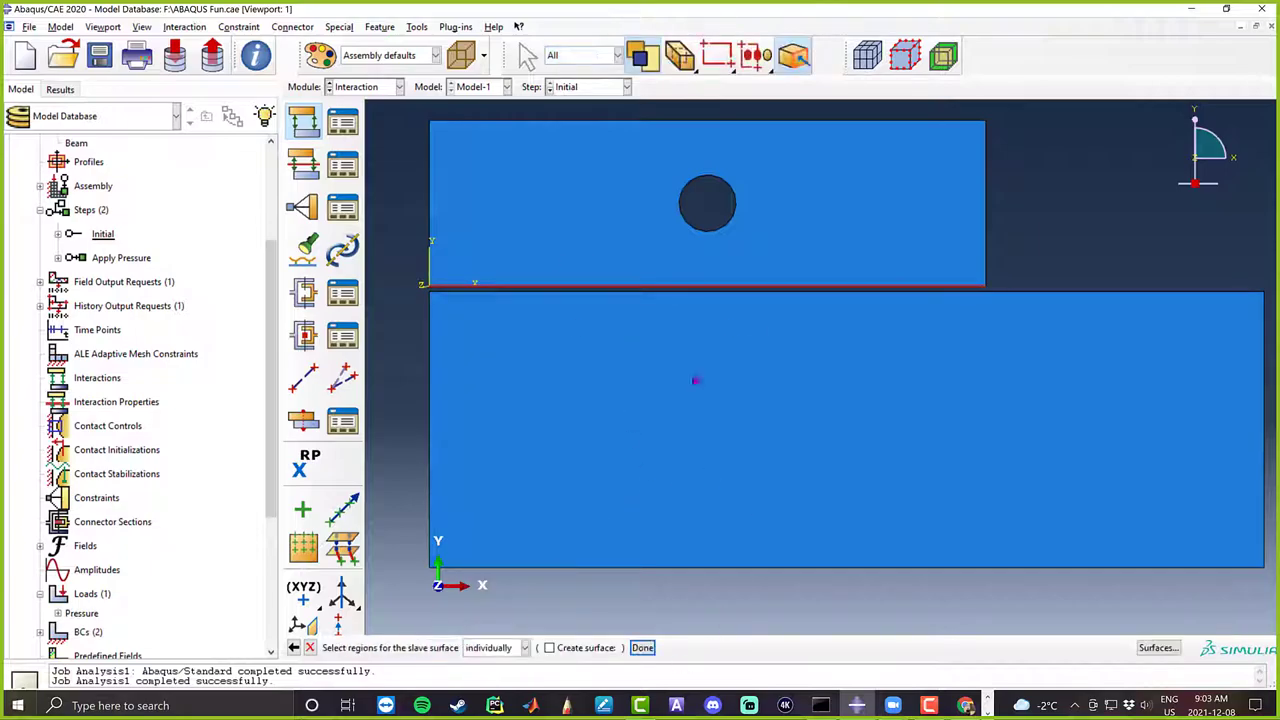
{"action": "left_click", "coordinate": [684, 294]}
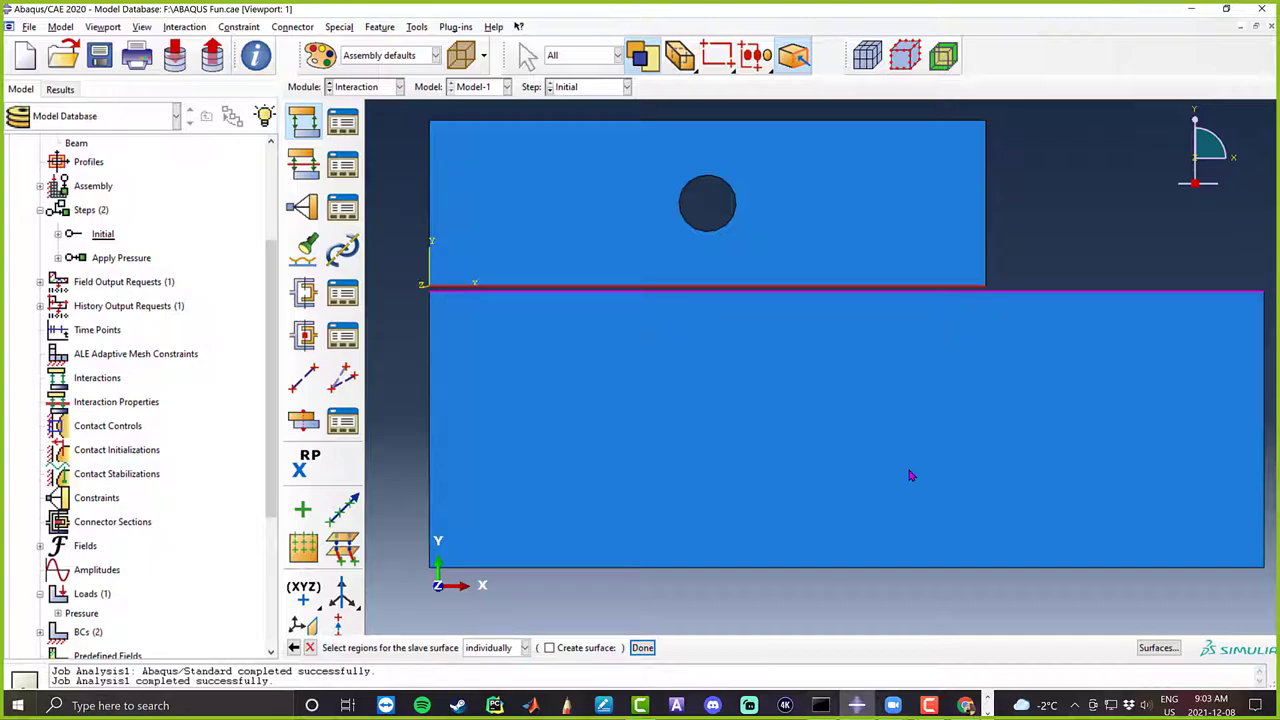
{"action": "left_click", "coordinate": [642, 647]}
Create a Contact-type interaction property named Contact Property for the Contact interaction.
{"action": "left_click_drag", "start_coordinate": [561, 205], "coordinate": [704, 112]}
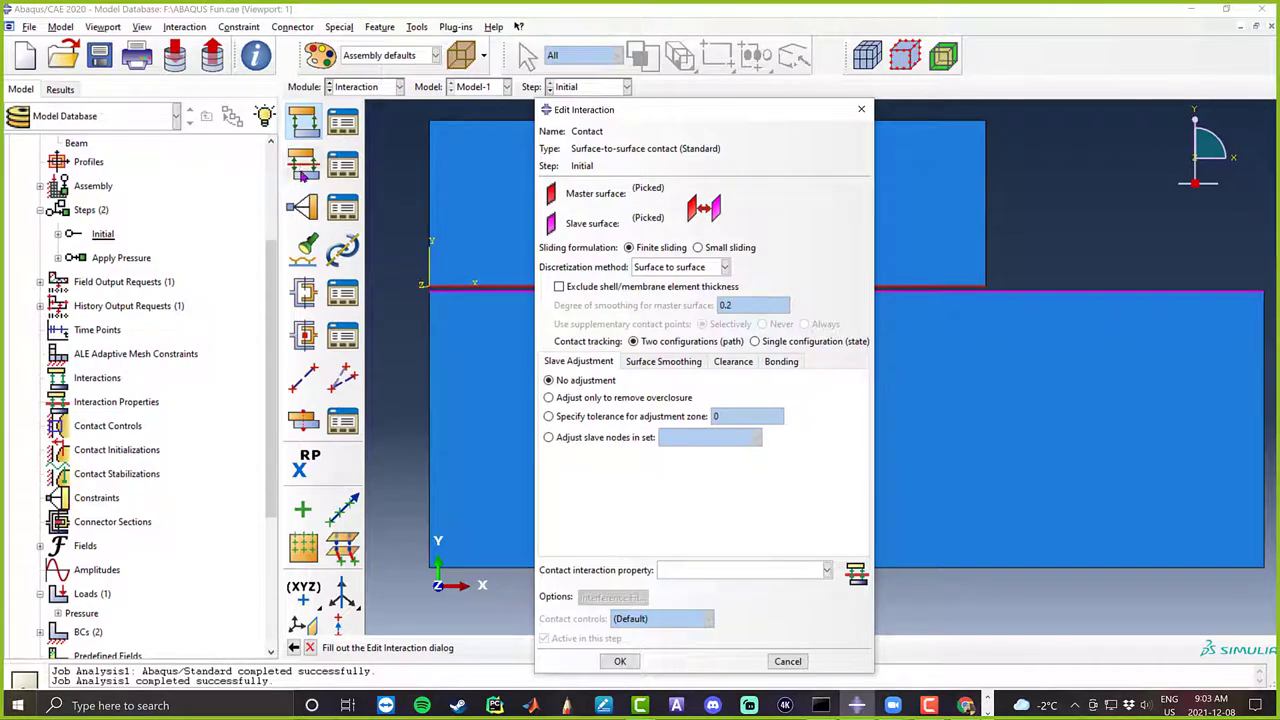
{"action": "left_click", "coordinate": [857, 577]}
{"action": "left_click_drag", "start_coordinate": [750, 422], "coordinate": [727, 222]}
{"action": "type", "text": "Contact Property"}
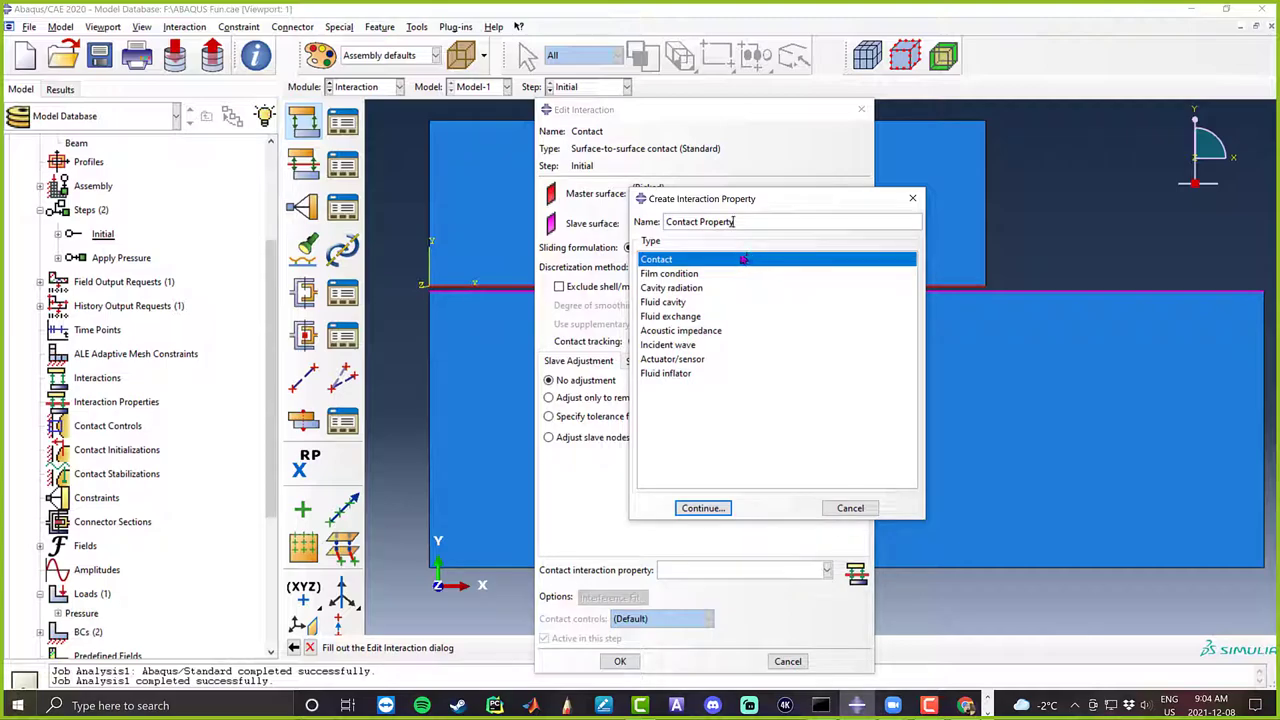
{"action": "left_click", "coordinate": [720, 509]}
{"action": "left_click_drag", "start_coordinate": [640, 264], "coordinate": [745, 36]}
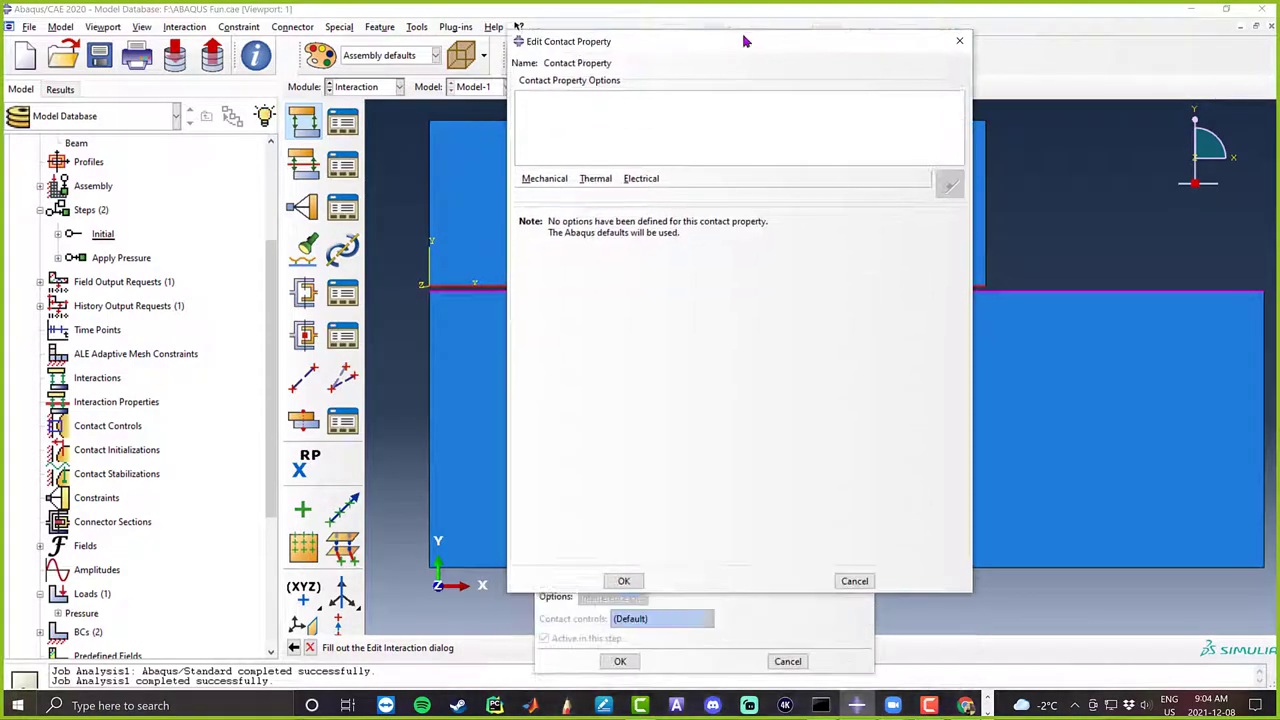
Add tangential behavior to Contact Property using the Penalty friction formulation with a friction coefficient of 0.1.
{"action": "left_click", "coordinate": [560, 173]}
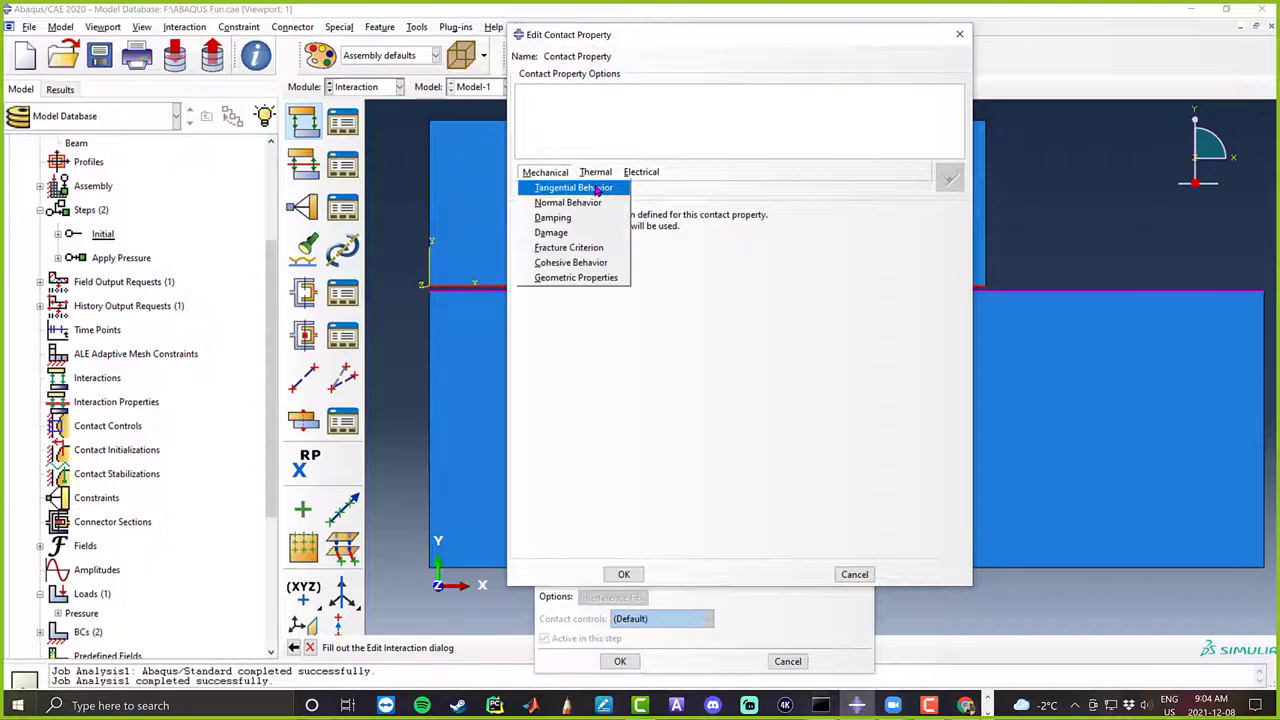
{"action": "left_click", "coordinate": [600, 190]}
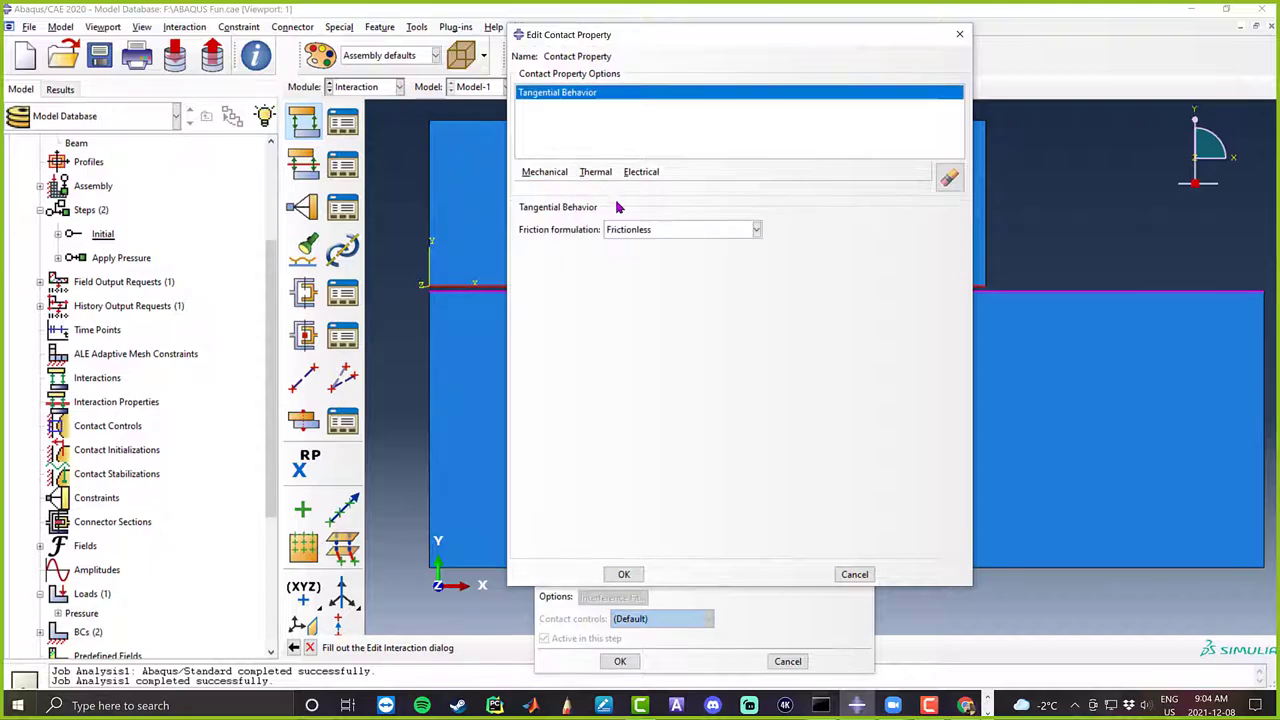
{"action": "left_click", "coordinate": [724, 234]}
{"action": "left_click", "coordinate": [677, 263]}
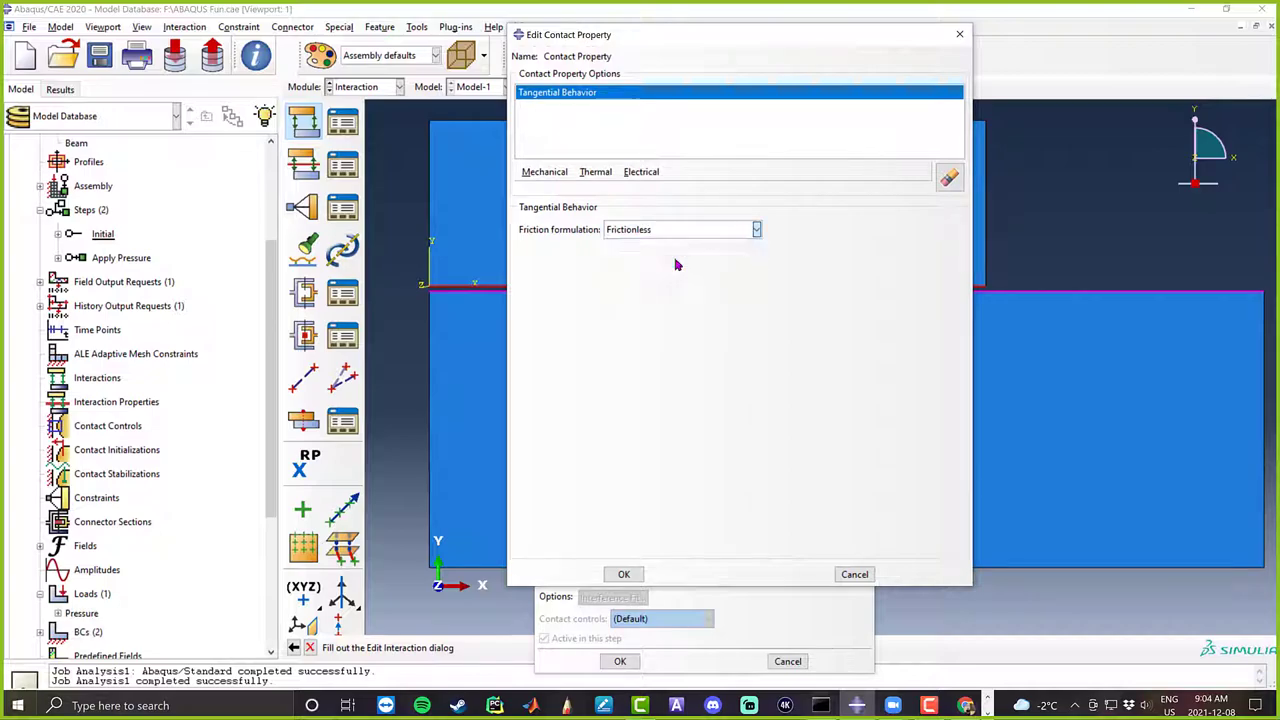
{"action": "left_click", "coordinate": [565, 387]}
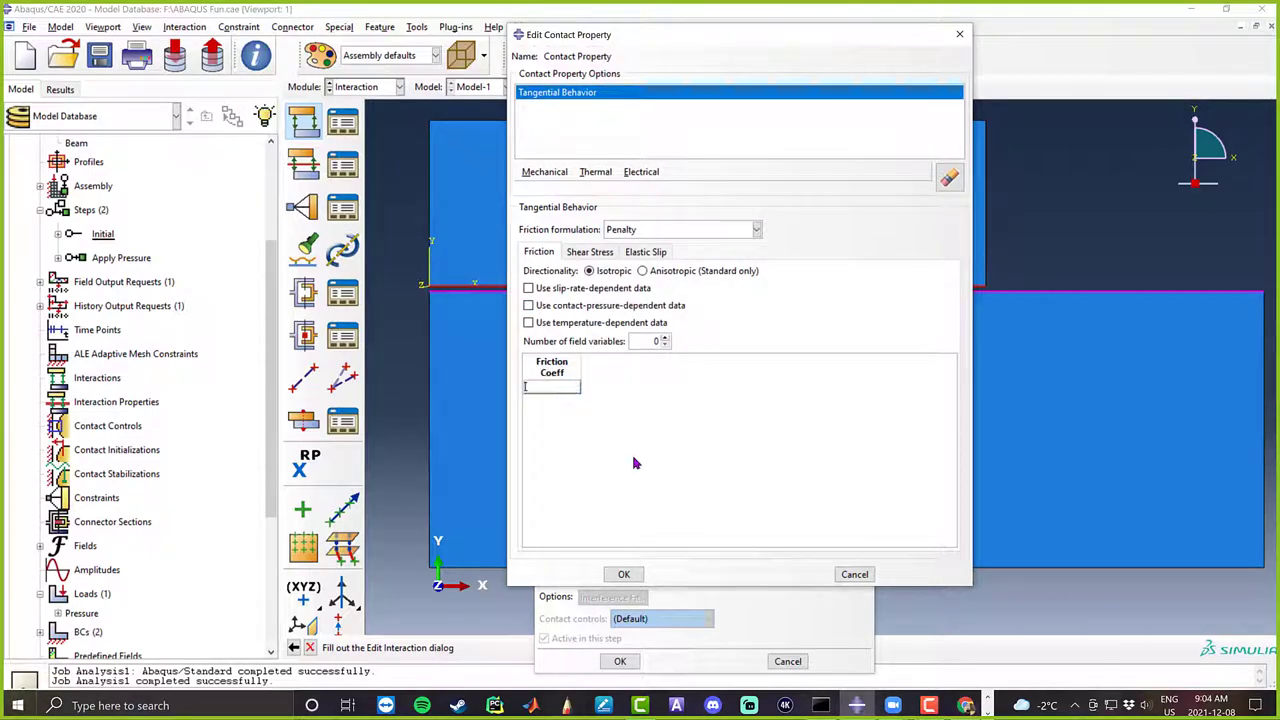
{"action": "type", "text": "0.1"}
{"action": "key", "text": "Return"}
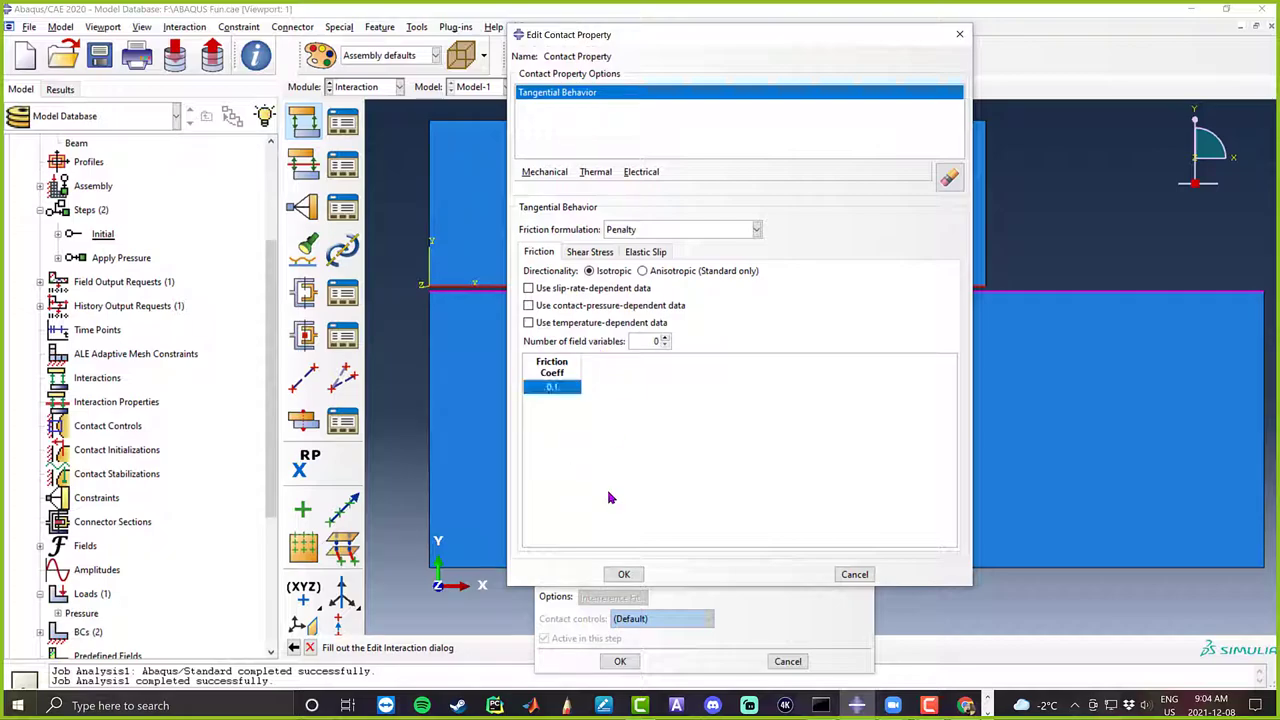
Add "Hard" Contact normal behavior and an out-of-plane surface thickness of 200 to Contact Property, then accept the property and the Contact interaction.
{"action": "left_click", "coordinate": [545, 172]}
{"action": "left_click", "coordinate": [588, 204]}
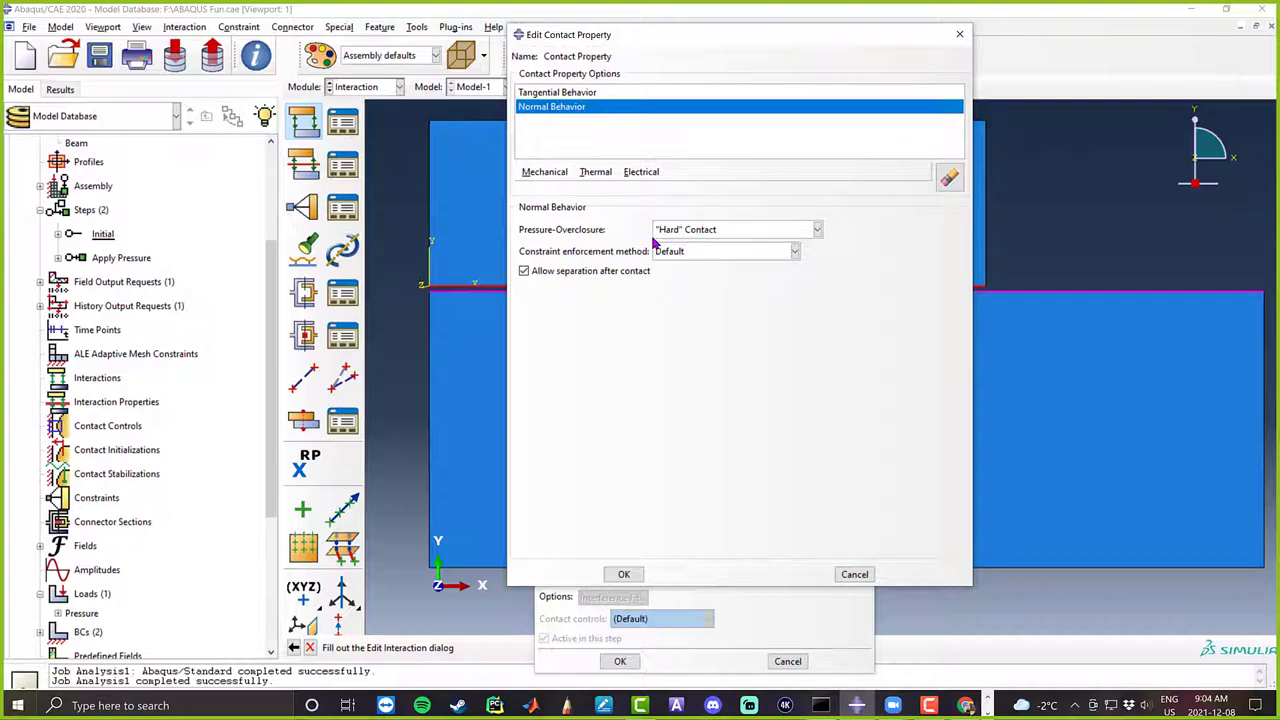
{"action": "left_click", "coordinate": [545, 172]}
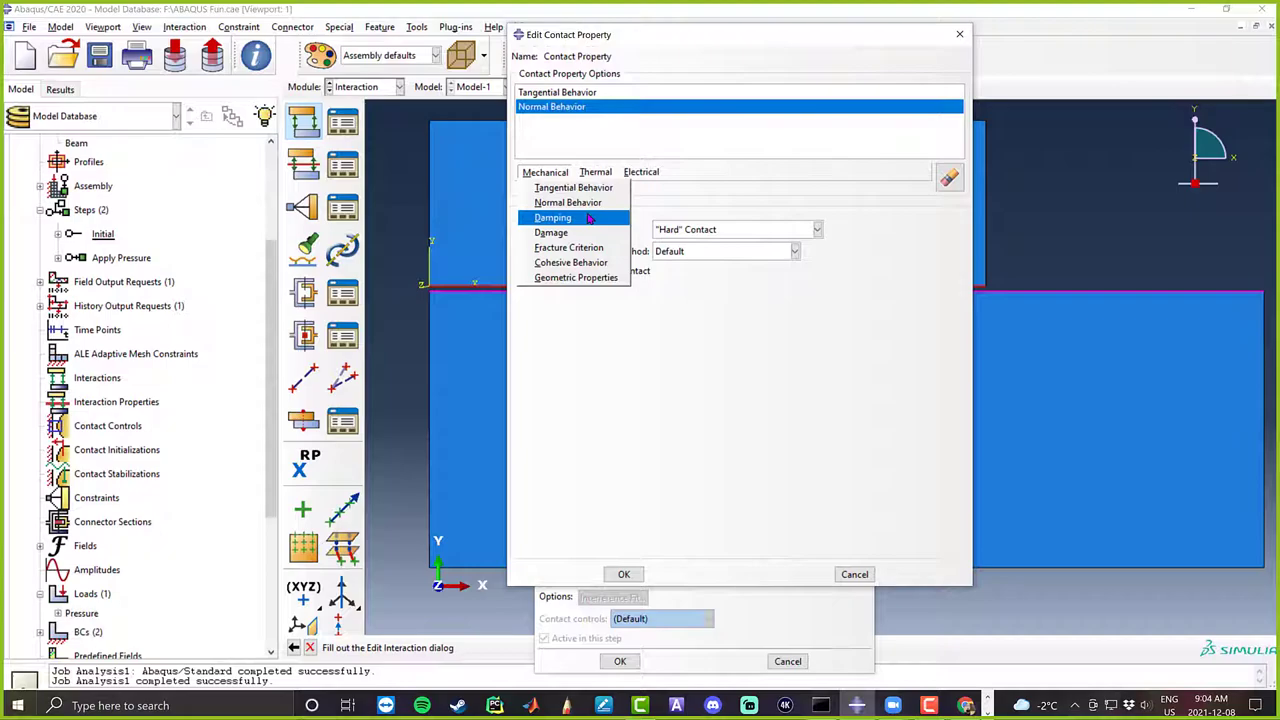
{"action": "left_click", "coordinate": [612, 277]}
{"action": "double_click", "coordinate": [800, 229]}
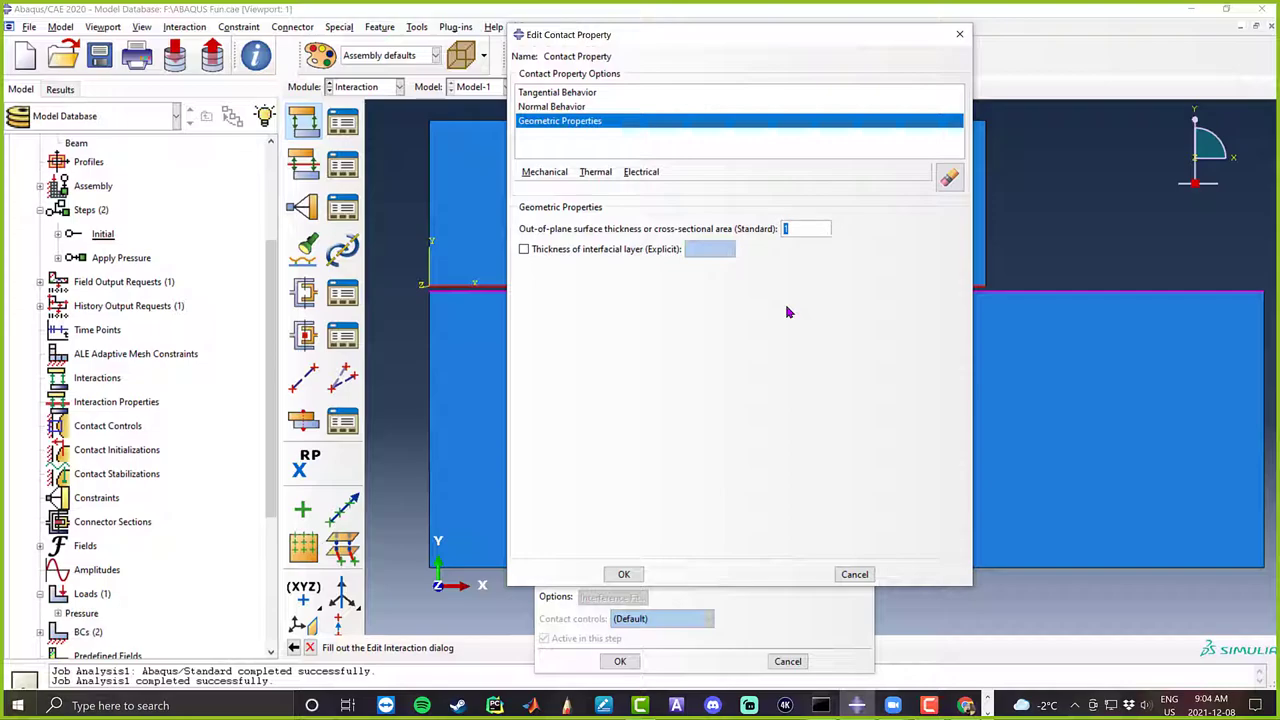
{"action": "type", "text": "200"}
{"action": "left_click", "coordinate": [624, 575]}
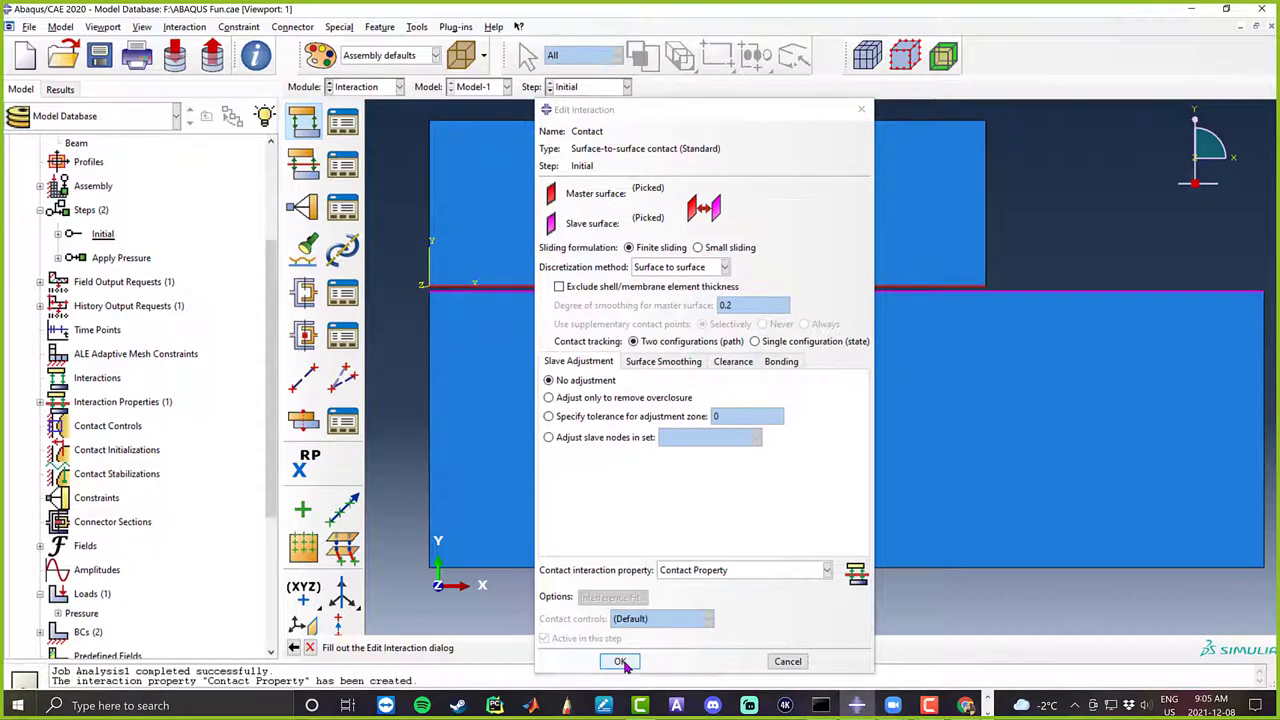
{"action": "left_click", "coordinate": [621, 662]}
Check the plane stress/strain thickness of the Beam section against the contact thickness.
{"action": "scroll", "coordinate": [80, 325], "scroll_direction": "up", "scroll_amount": 3}
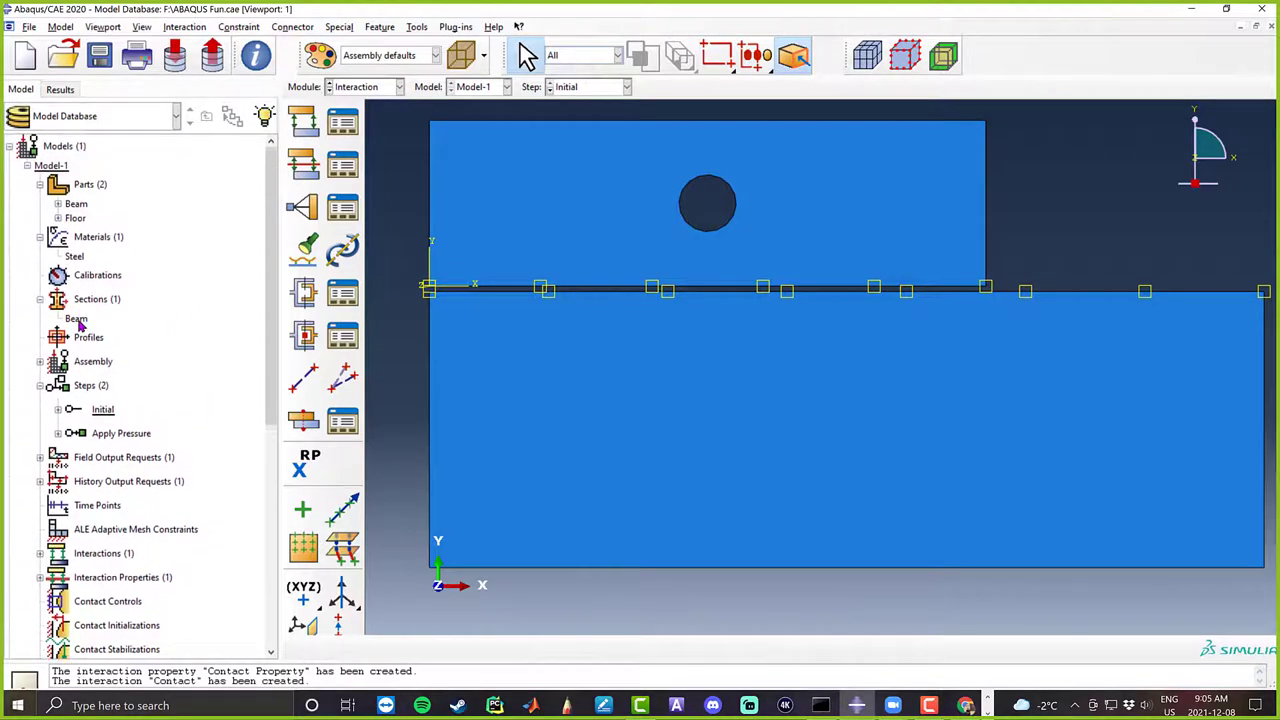
{"action": "right_click", "coordinate": [80, 325]}
{"action": "left_click", "coordinate": [110, 343]}
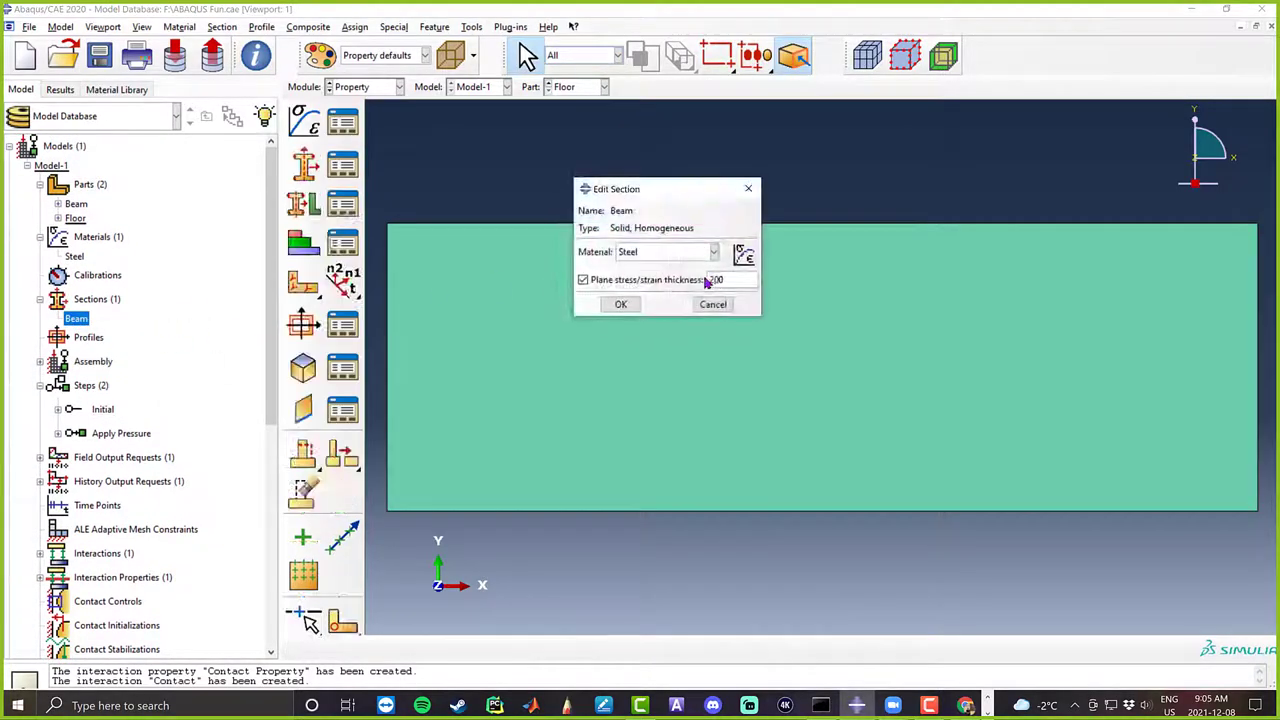
{"action": "double_click", "coordinate": [716, 280]}
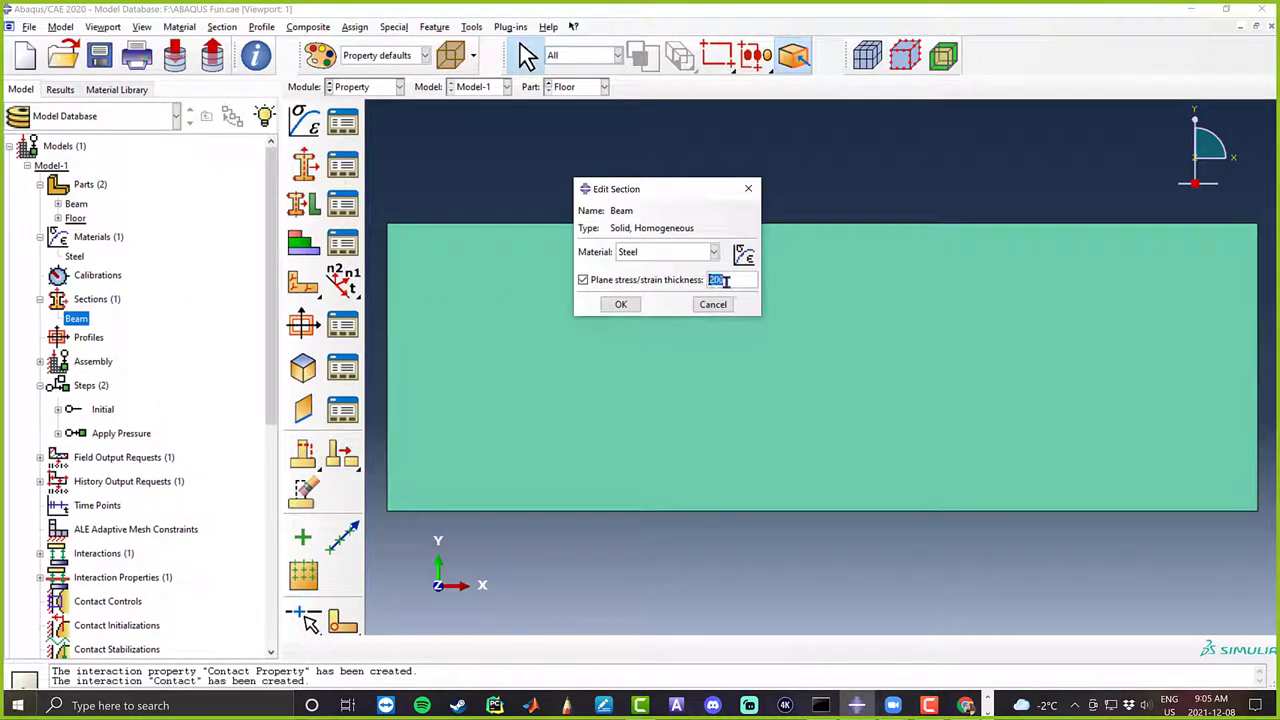
{"action": "left_click", "coordinate": [621, 304]}
Return to the Interaction module and save the model database.
{"action": "scroll", "coordinate": [245, 363], "scroll_direction": "down", "scroll_amount": 1}
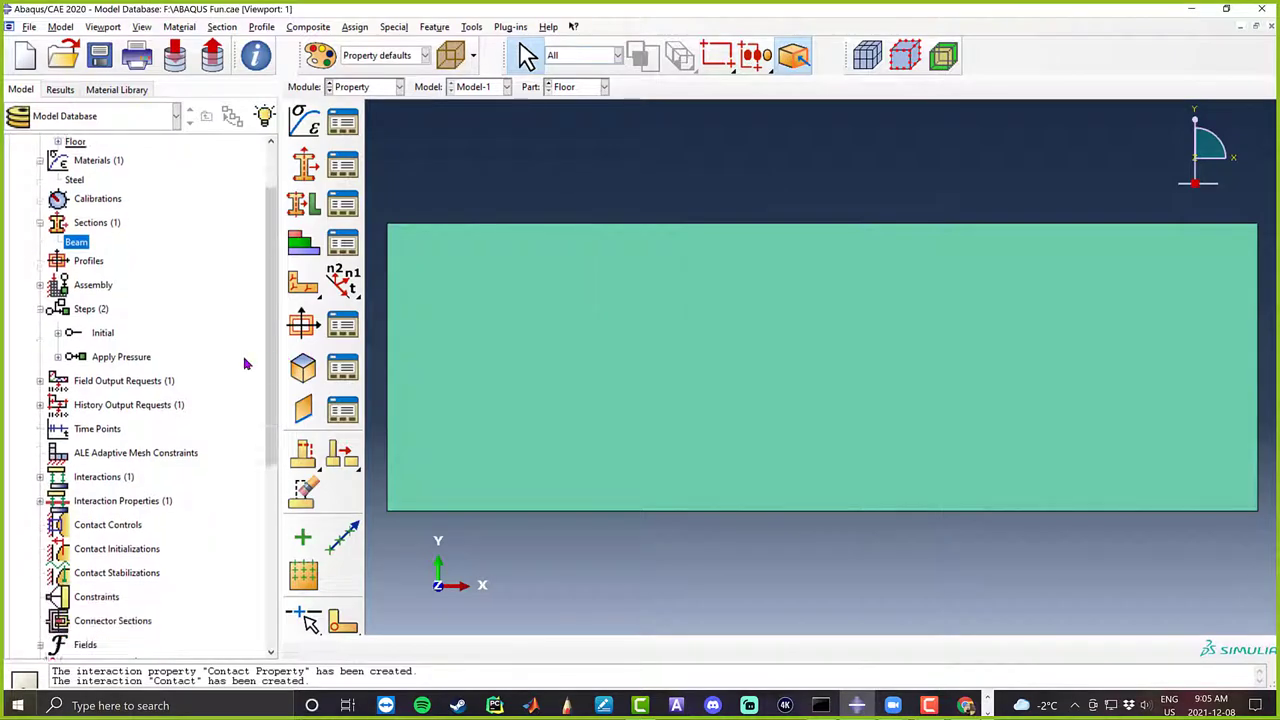
{"action": "scroll", "coordinate": [245, 363], "scroll_direction": "down", "scroll_amount": 5}
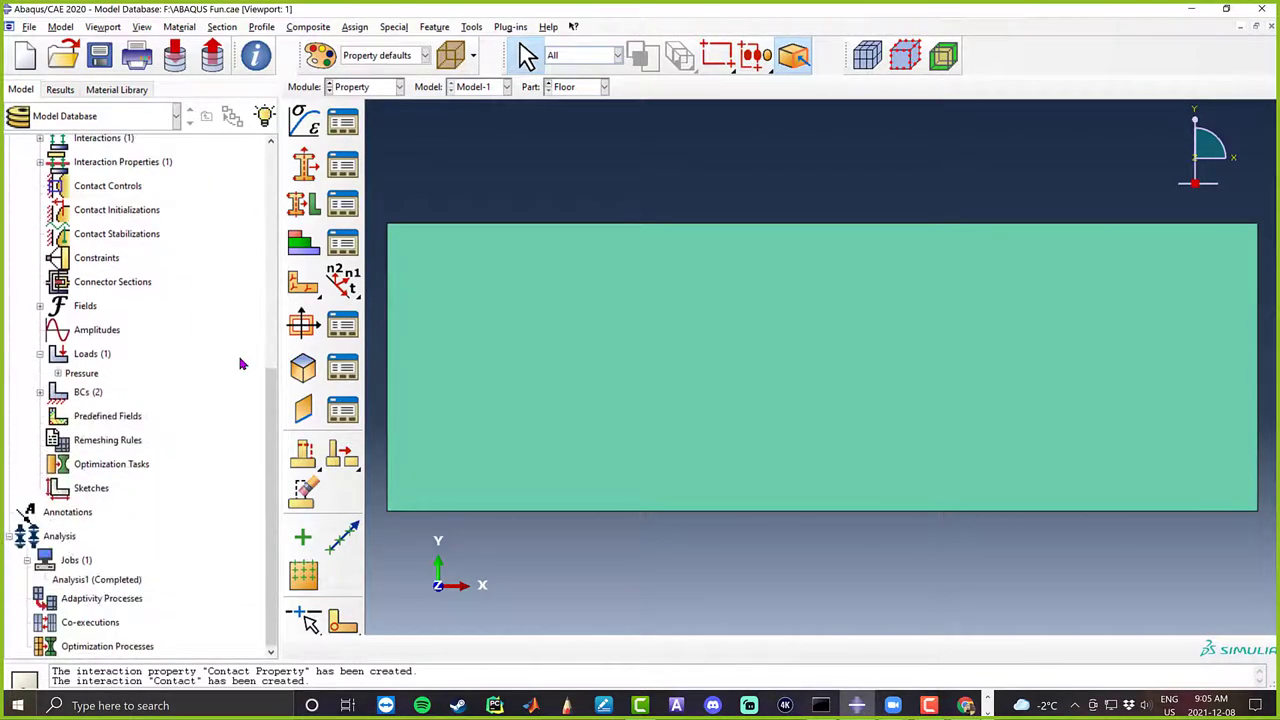
{"action": "left_click", "coordinate": [364, 88]}
{"action": "left_click", "coordinate": [360, 166]}
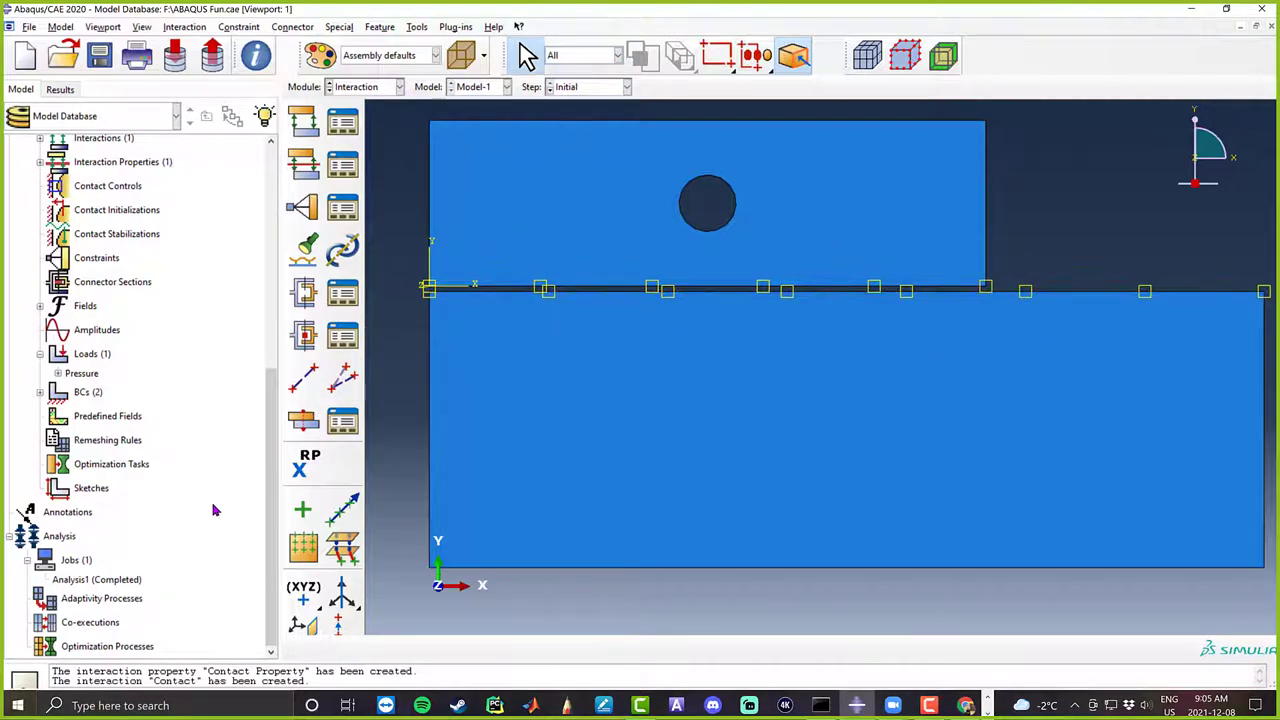
{"action": "left_click", "coordinate": [104, 52]}
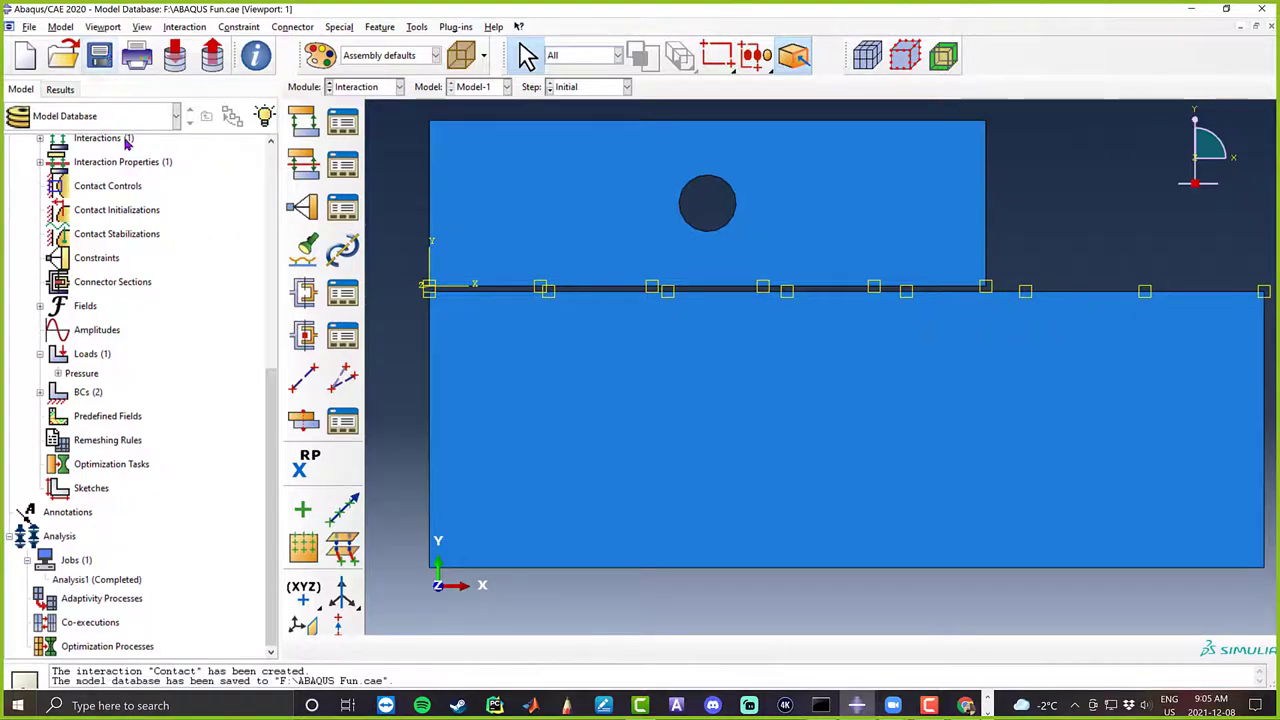
Submit the Analysis1 job again with the new contact definition, overwriting its existing job files.
{"action": "left_click", "coordinate": [98, 580]}
{"action": "right_click", "coordinate": [104, 582]}
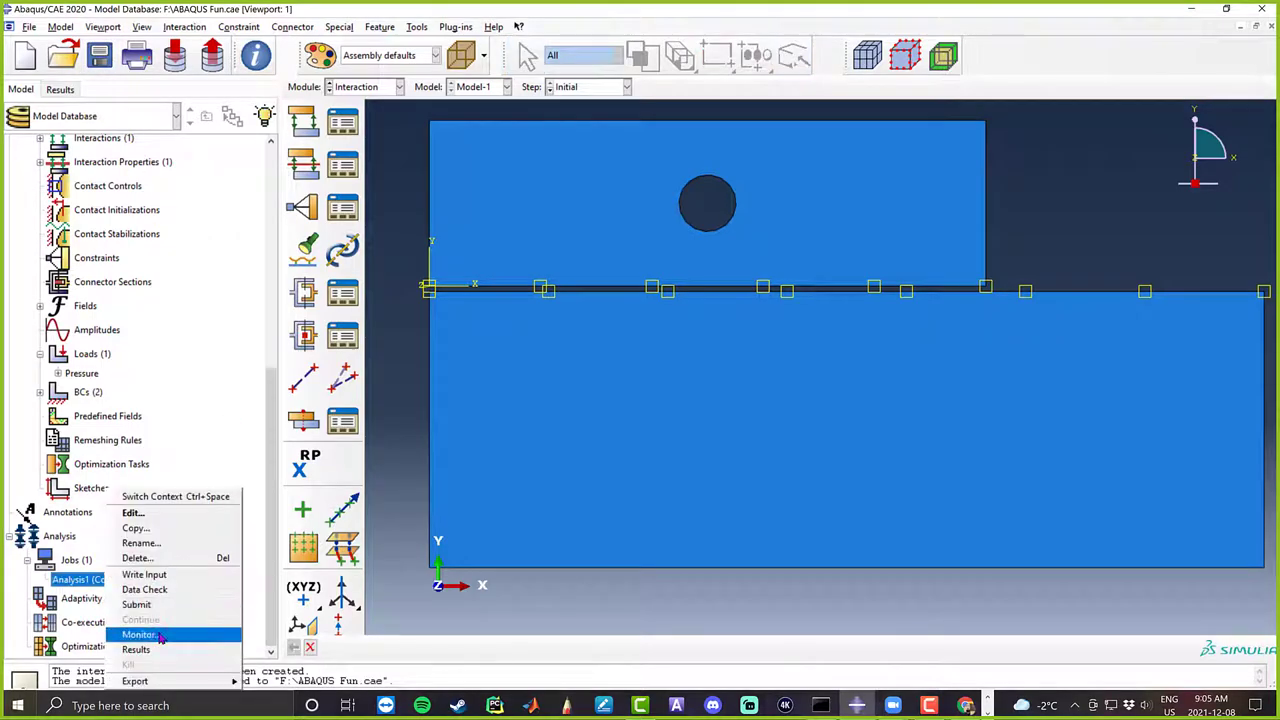
{"action": "left_click", "coordinate": [155, 605]}
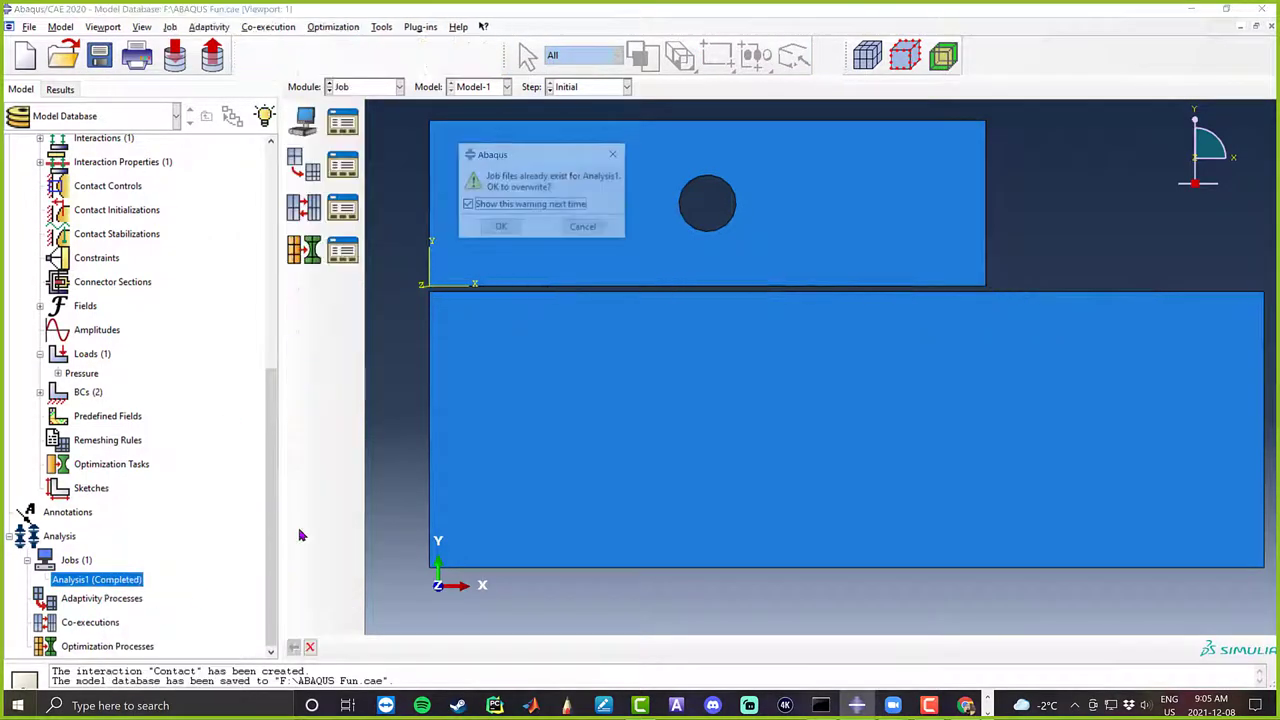
{"action": "left_click", "coordinate": [502, 226]}
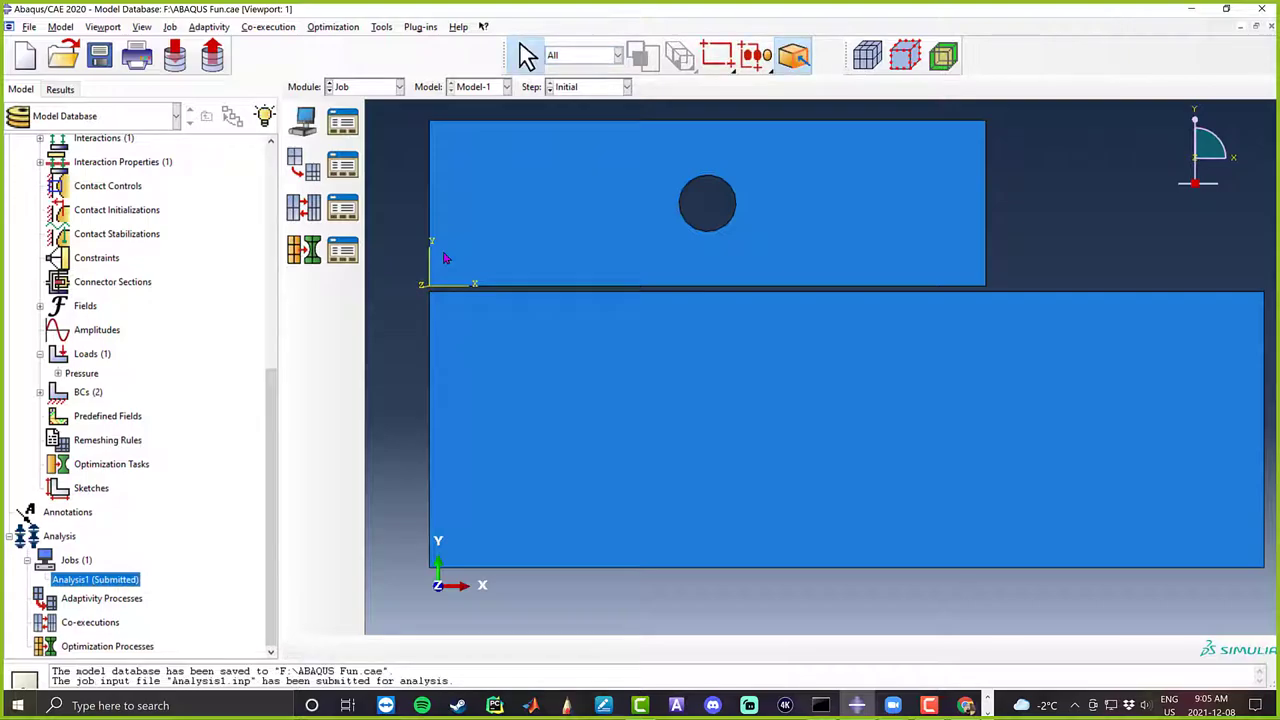
Monitor the Analysis1 run, following its increments and log until the analysis ends, and close the monitor.
{"action": "right_click", "coordinate": [122, 586]}
{"action": "left_click", "coordinate": [188, 636]}
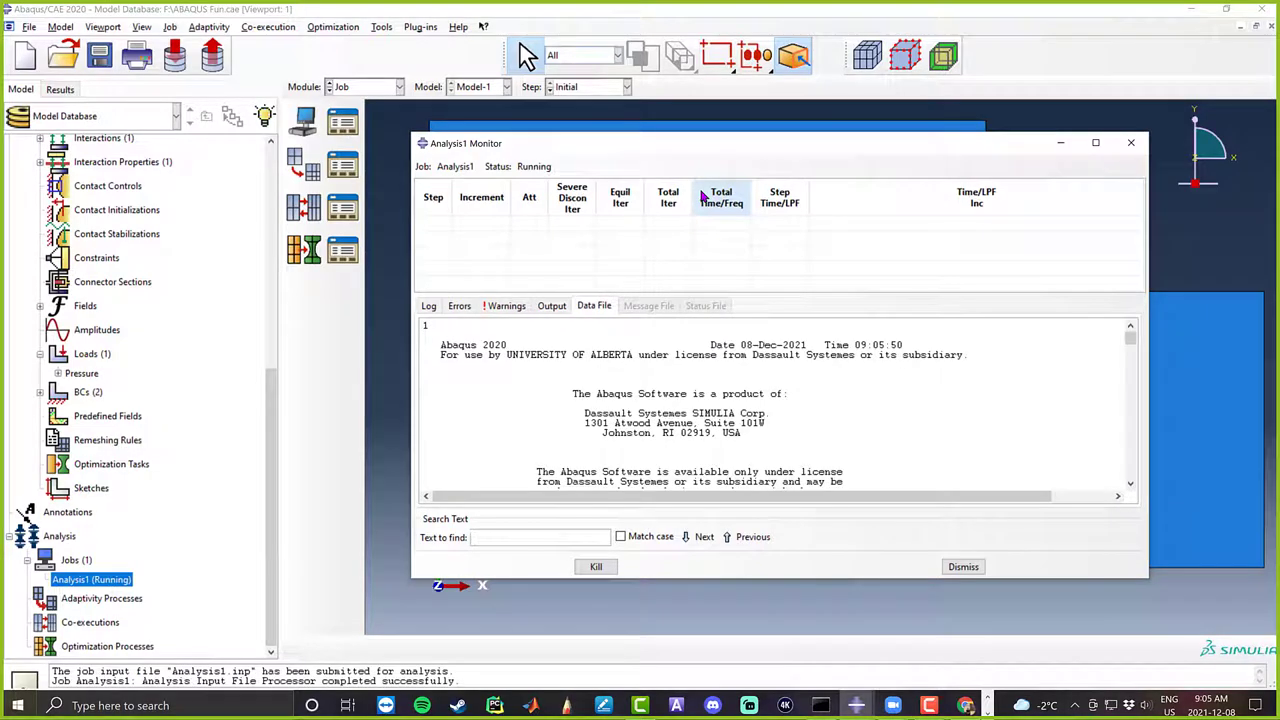
{"action": "left_click", "coordinate": [428, 305]}
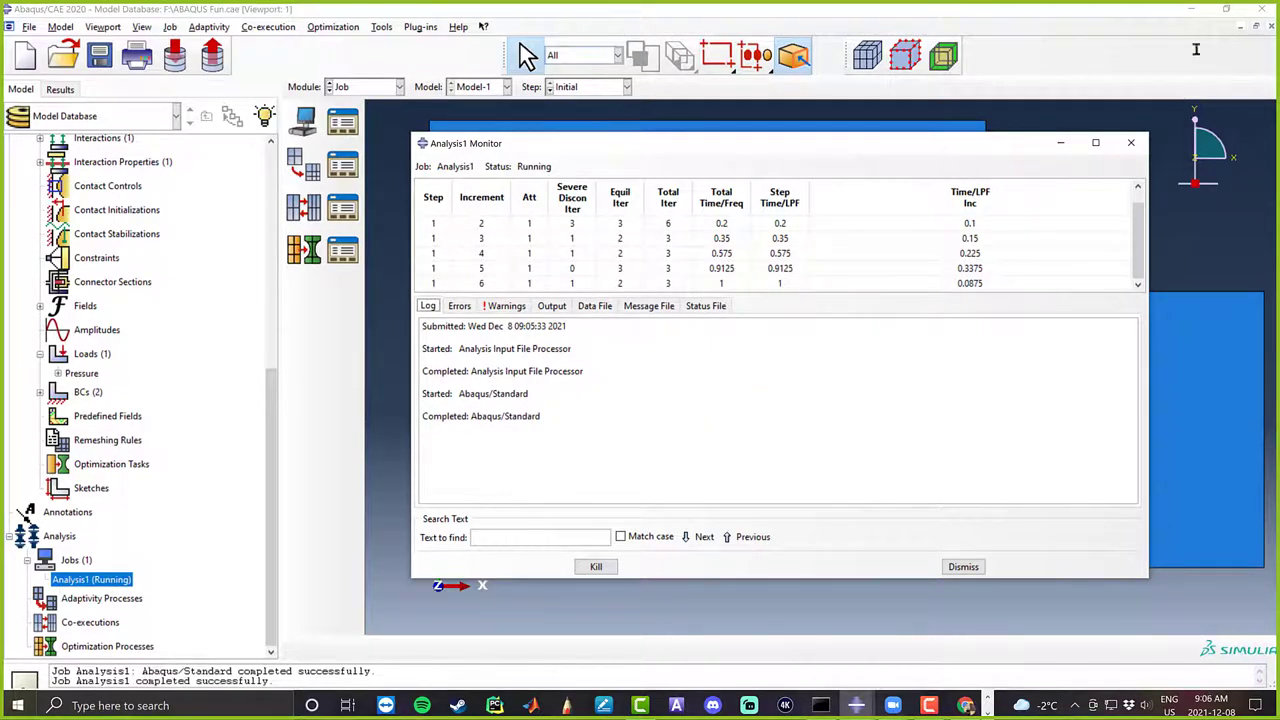
{"action": "left_click", "coordinate": [1131, 144]}
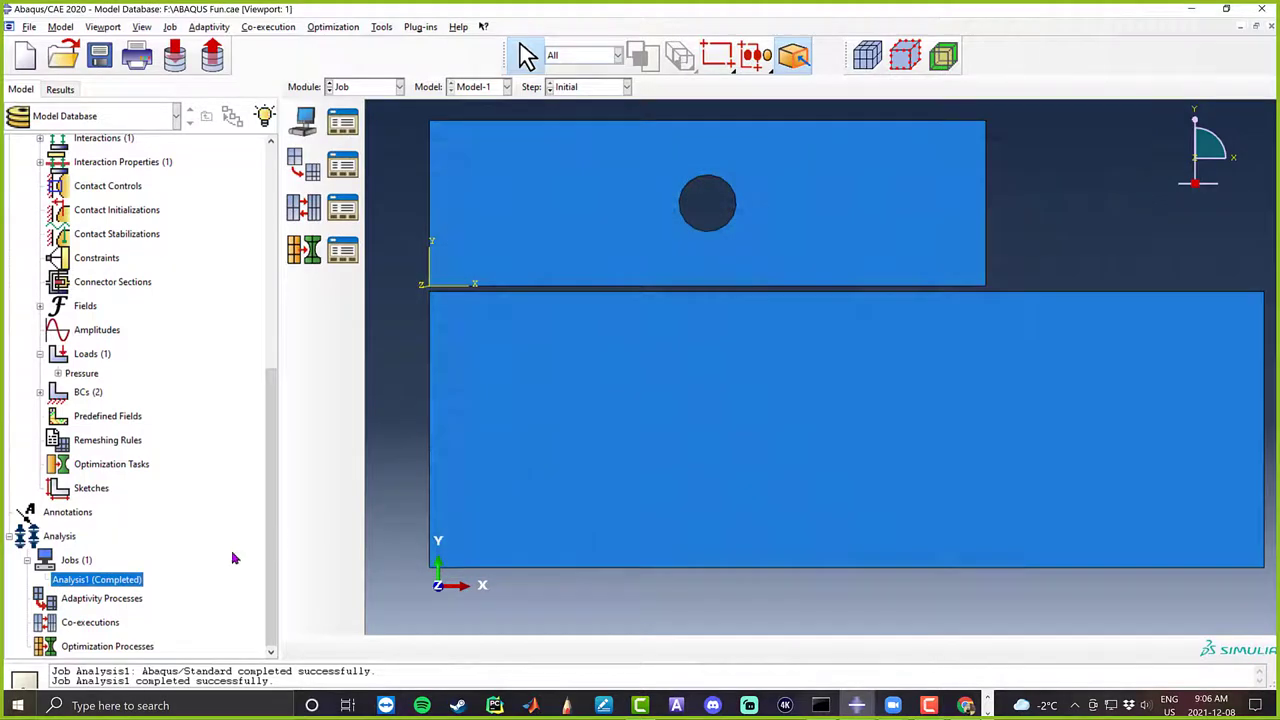
Open the Analysis1 results, plot Mises stress contours on the deformed shape and inspect the contact area between beam and floor.
{"action": "right_click", "coordinate": [126, 580]}
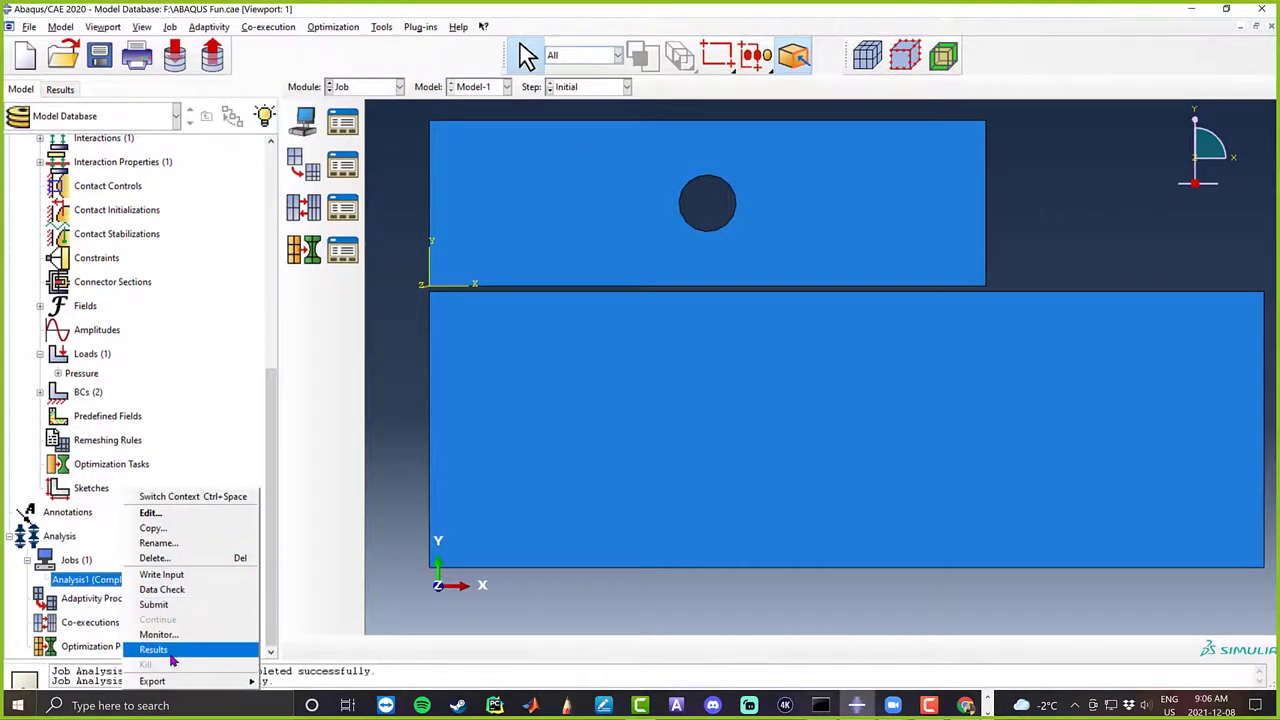
{"action": "left_click", "coordinate": [171, 657]}
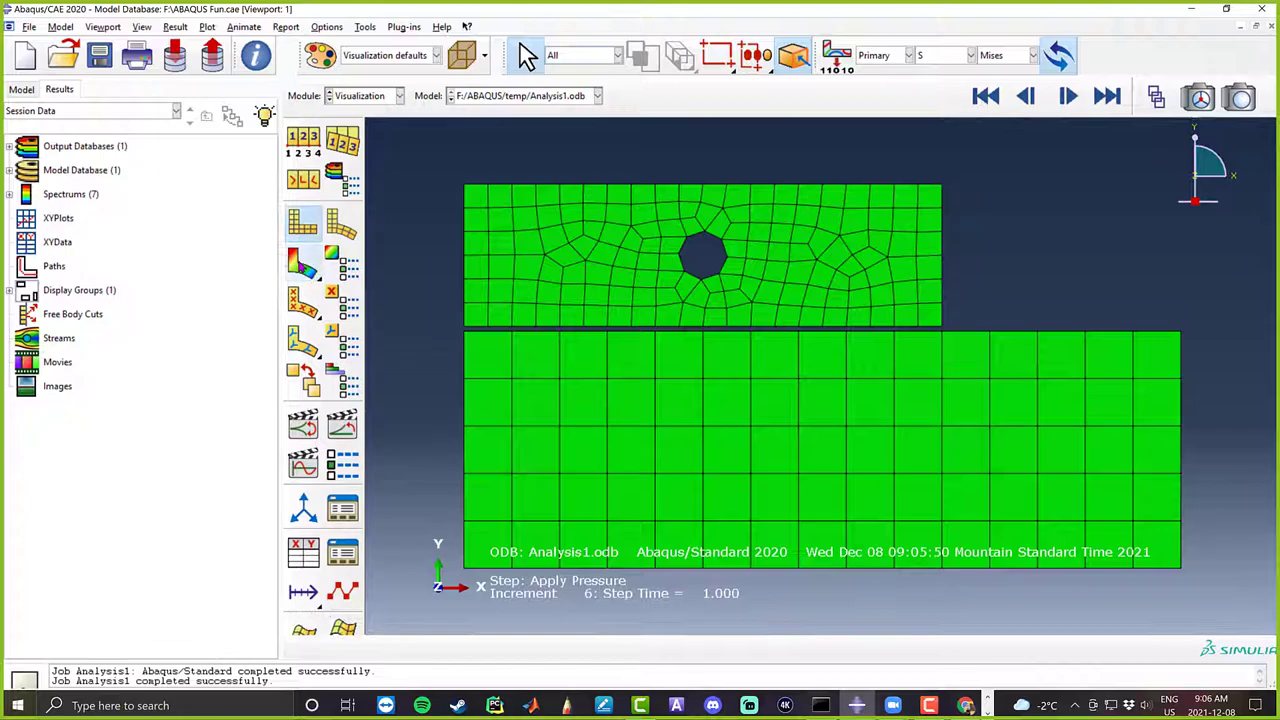
{"action": "left_click", "coordinate": [303, 262]}
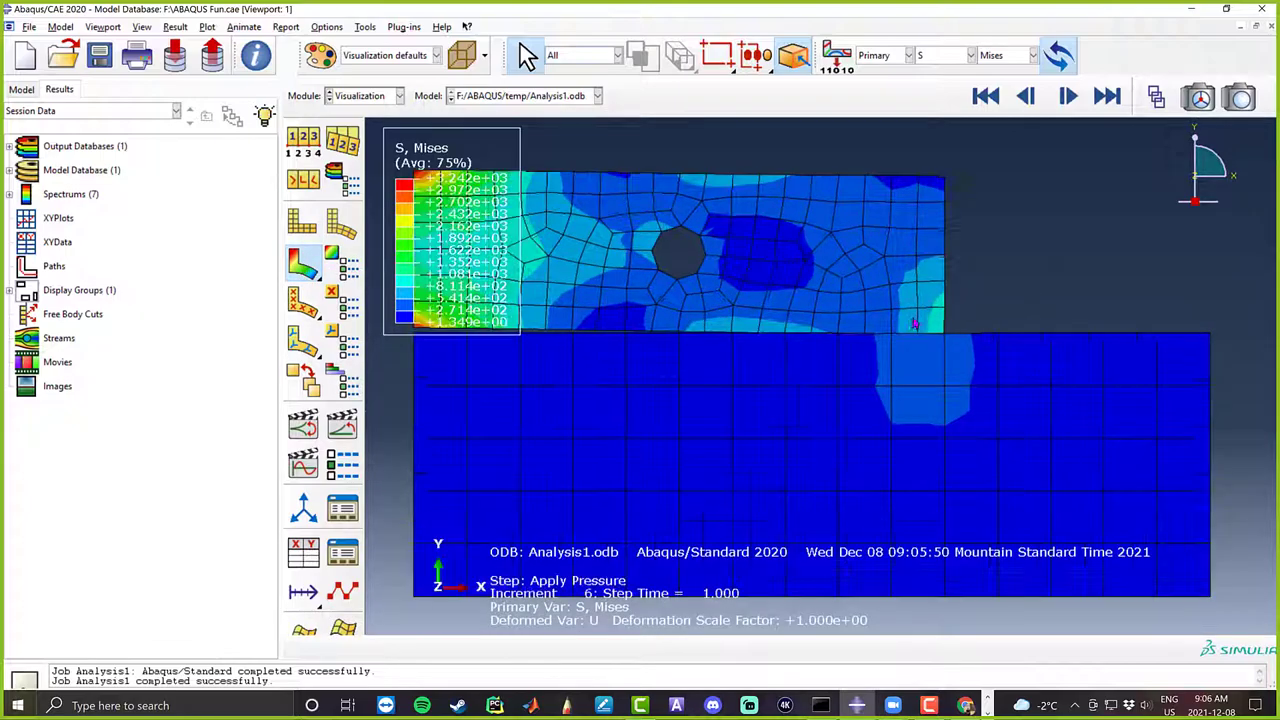
{"action": "scroll", "coordinate": [913, 323], "scroll_direction": "up", "scroll_amount": 5}
{"action": "scroll", "coordinate": [913, 323], "scroll_direction": "down", "scroll_amount": 5}
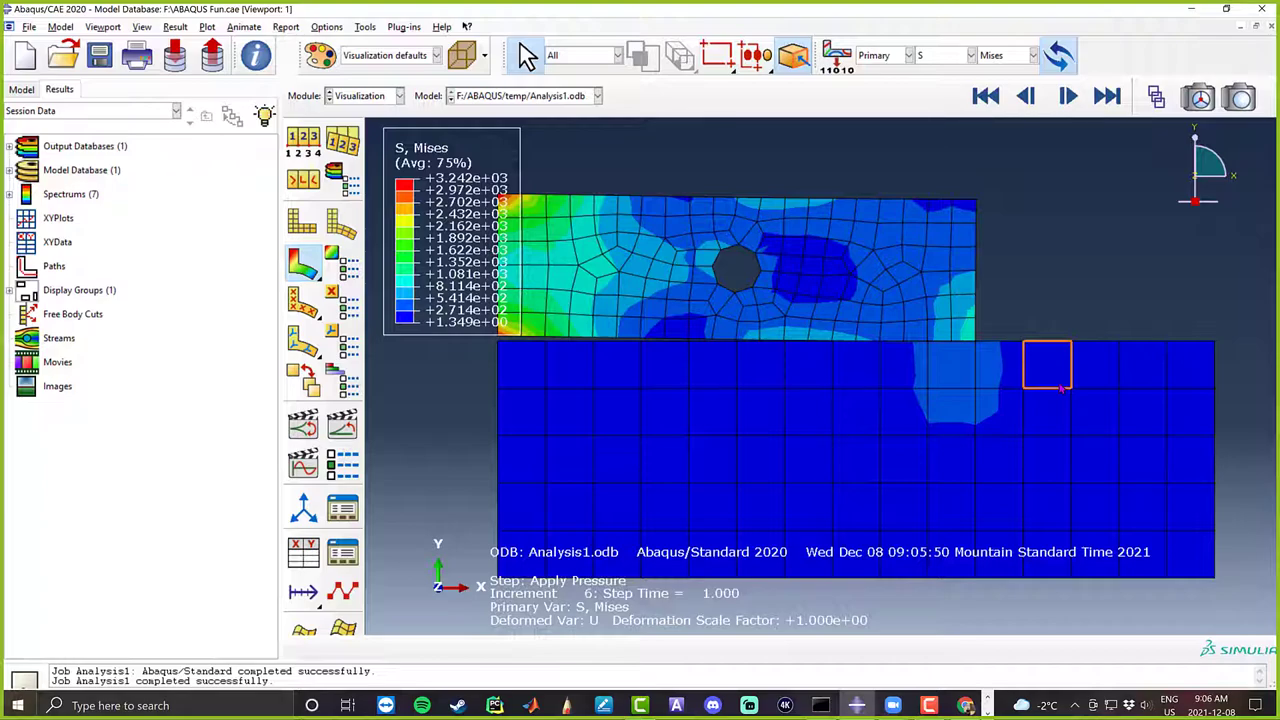
Set the magnitude of the Pressure load on the beam's top edge to 1000.
{"action": "left_click", "coordinate": [23, 90]}
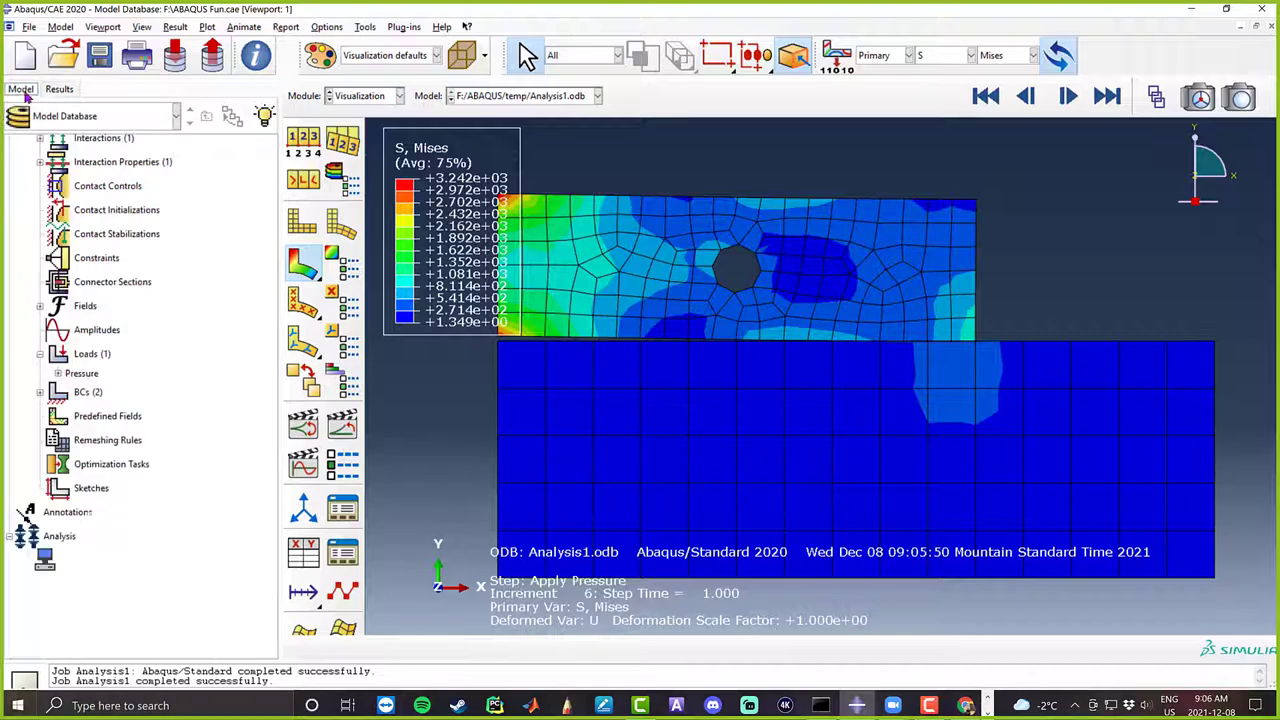
{"action": "left_click", "coordinate": [91, 375]}
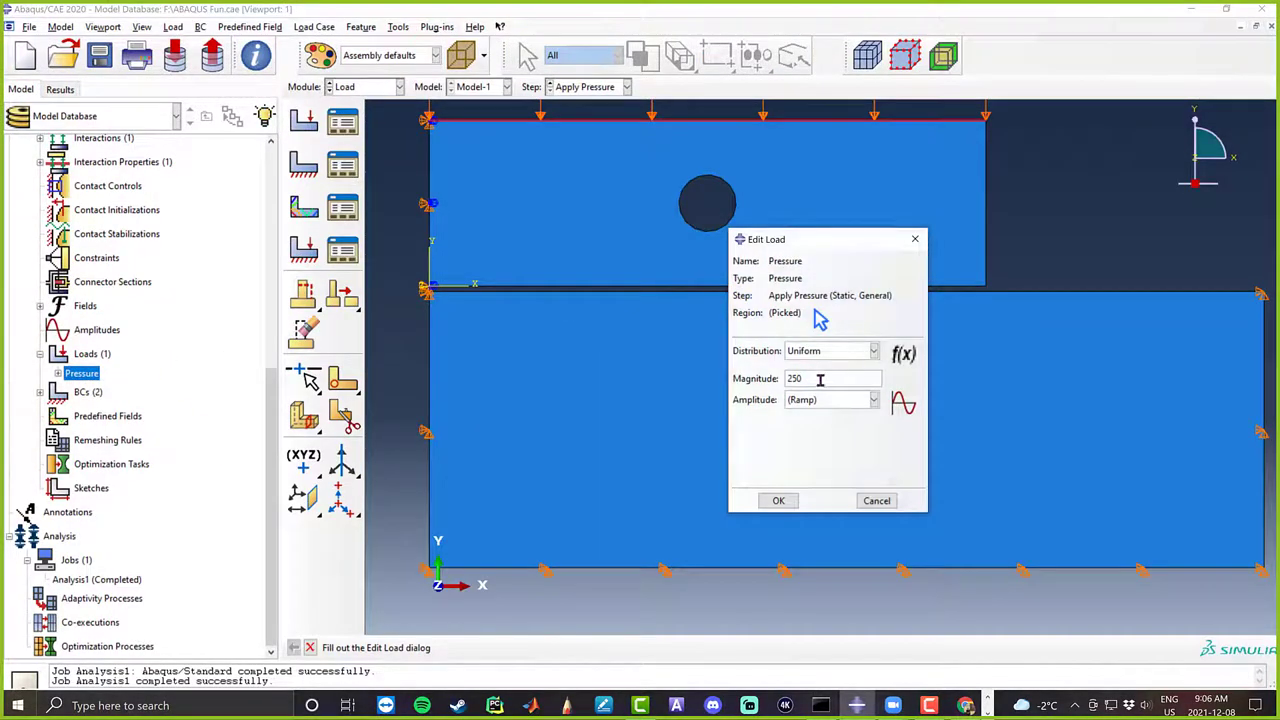
{"action": "type", "text": "1000"}
{"action": "left_click", "coordinate": [778, 502]}
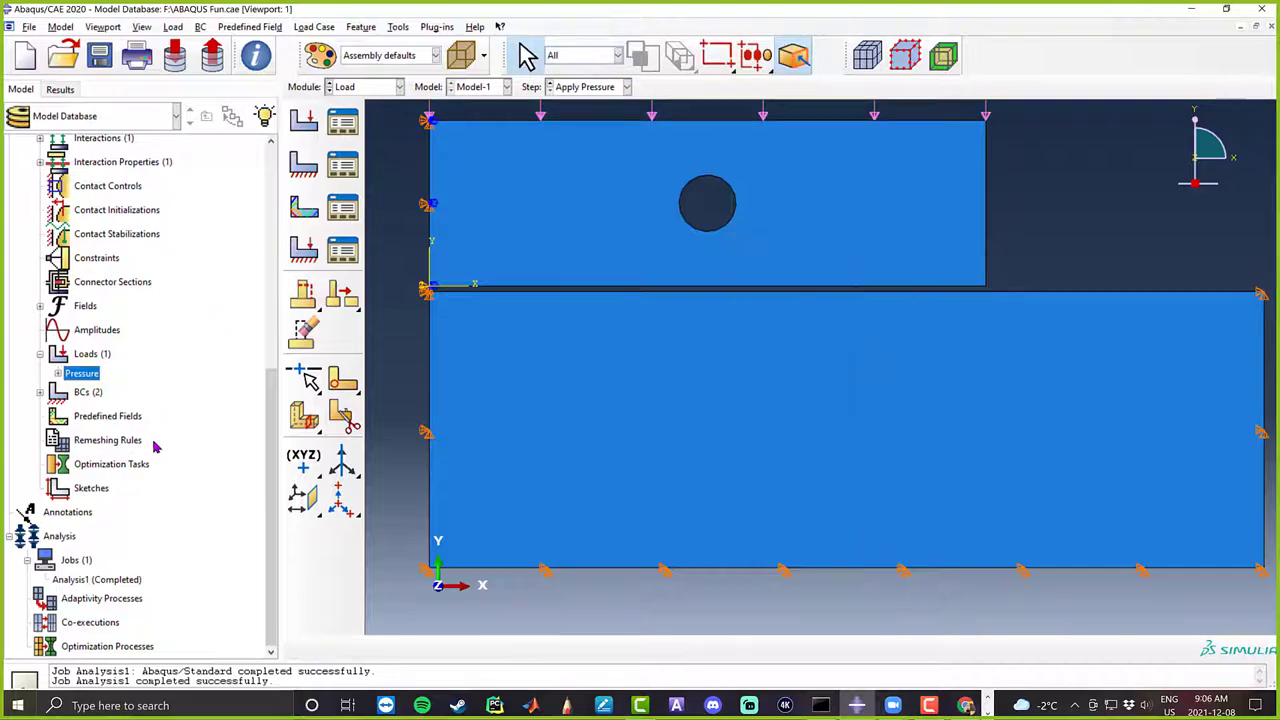
Resubmit the Analysis1 job with the increased pressure load, overwriting its existing job files, and monitor the run until the analysis ends.
{"action": "right_click", "coordinate": [94, 580]}
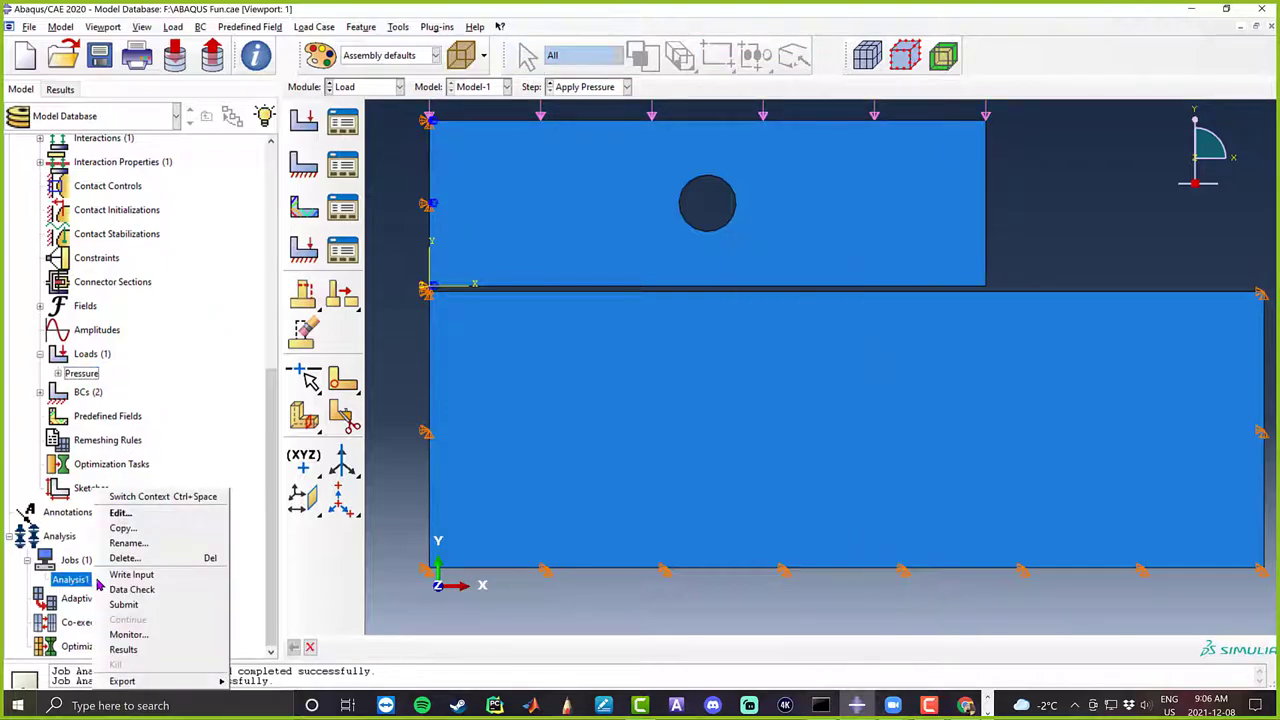
{"action": "left_click", "coordinate": [155, 605]}
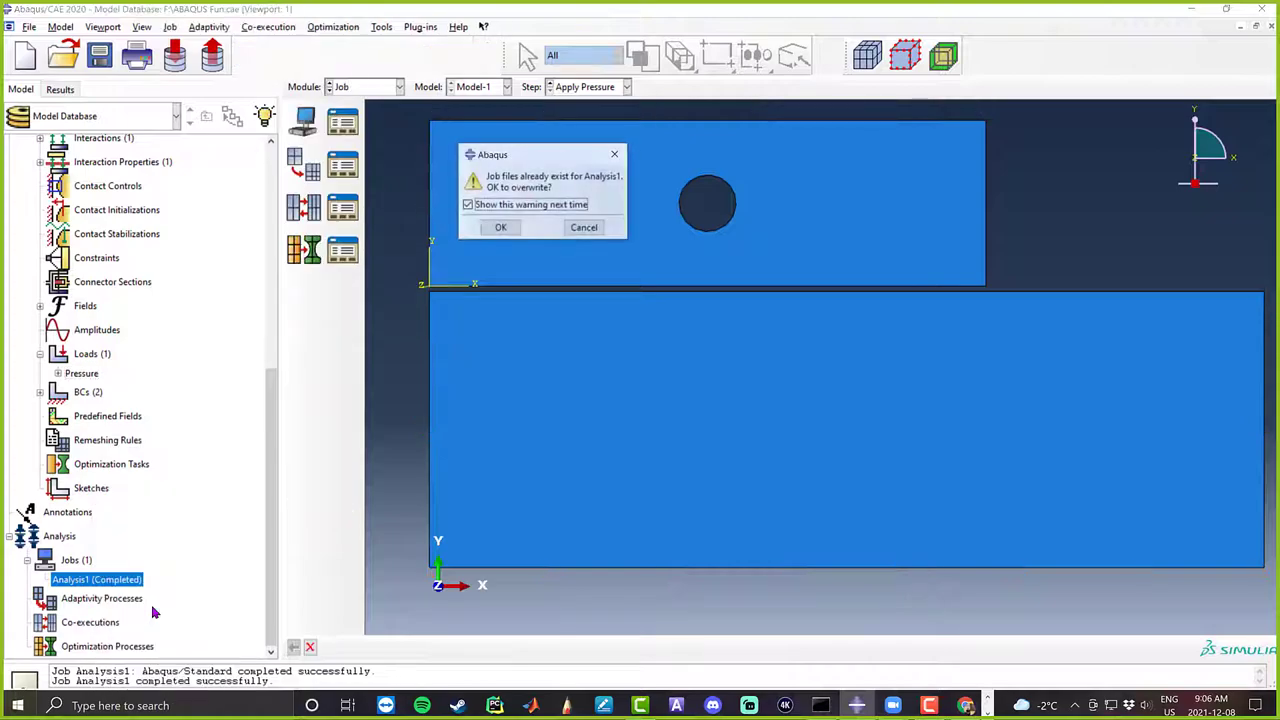
{"action": "left_click", "coordinate": [503, 230]}
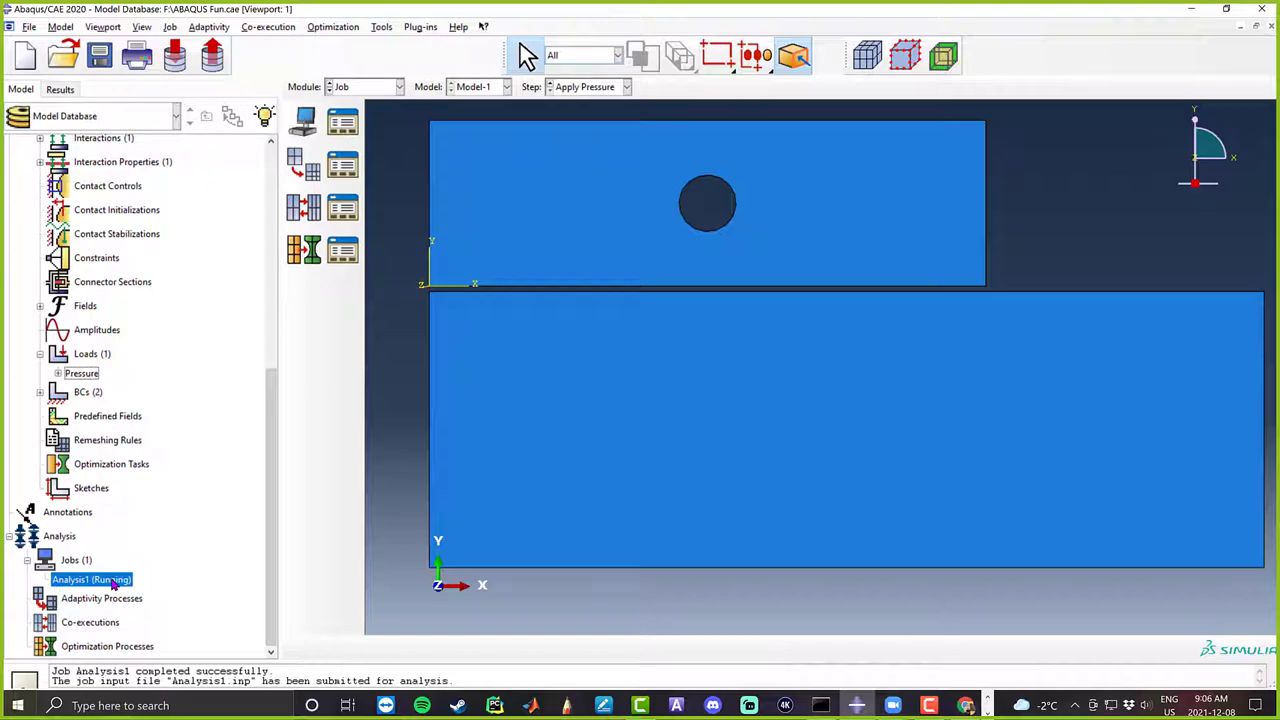
{"action": "right_click", "coordinate": [113, 582]}
{"action": "left_click", "coordinate": [140, 632]}
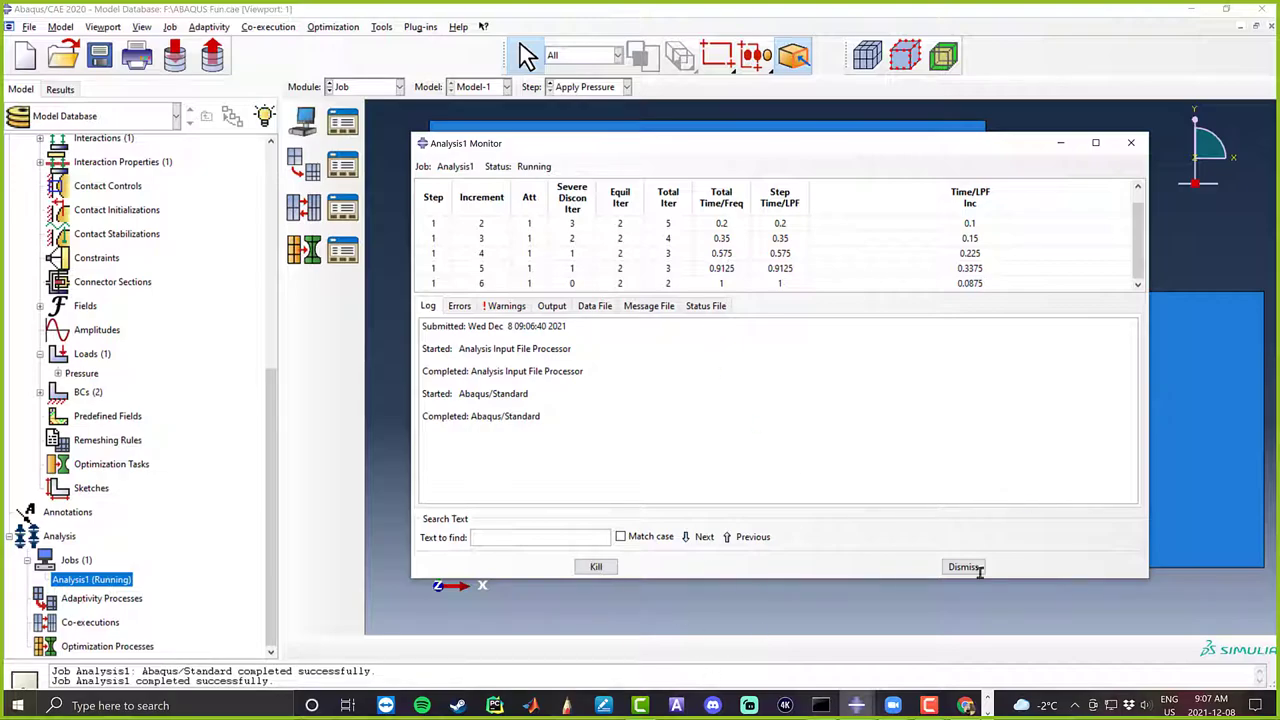
{"action": "left_click", "coordinate": [963, 567]}
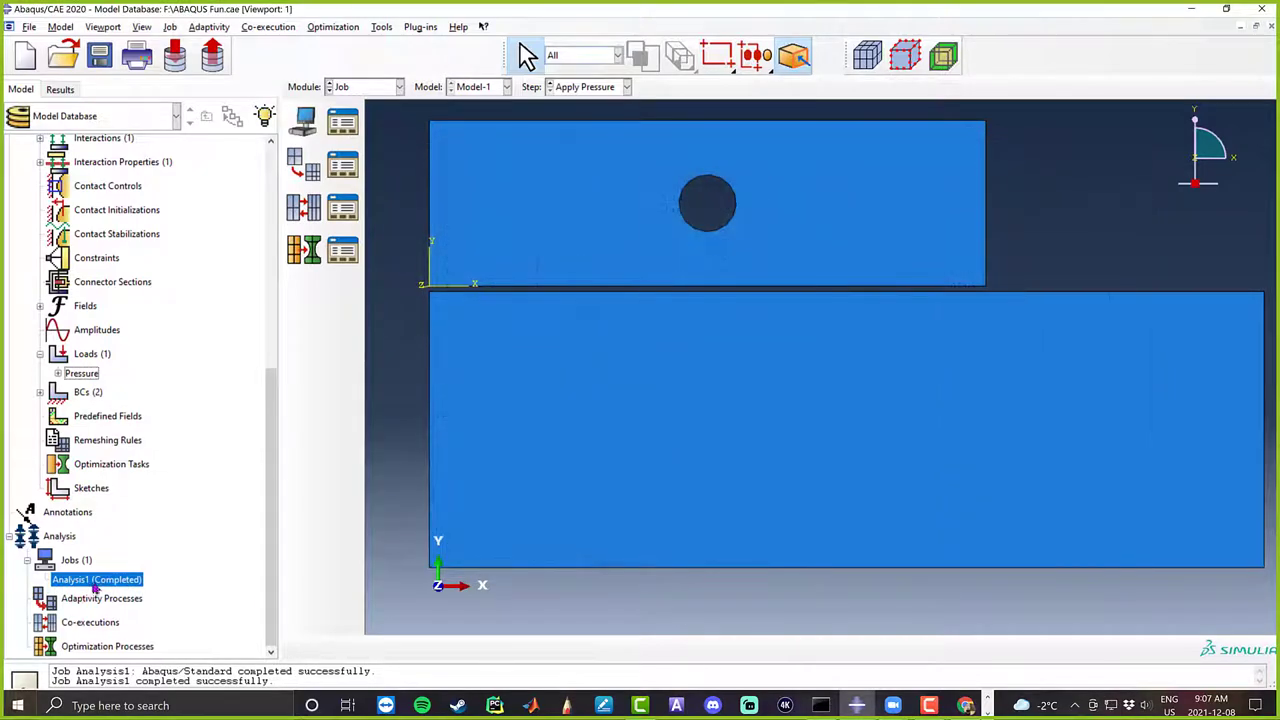
Open the new Analysis1 results and plot the Mises stress contours on the deformed beam and floor.
{"action": "right_click", "coordinate": [94, 582]}
{"action": "left_click", "coordinate": [130, 649]}
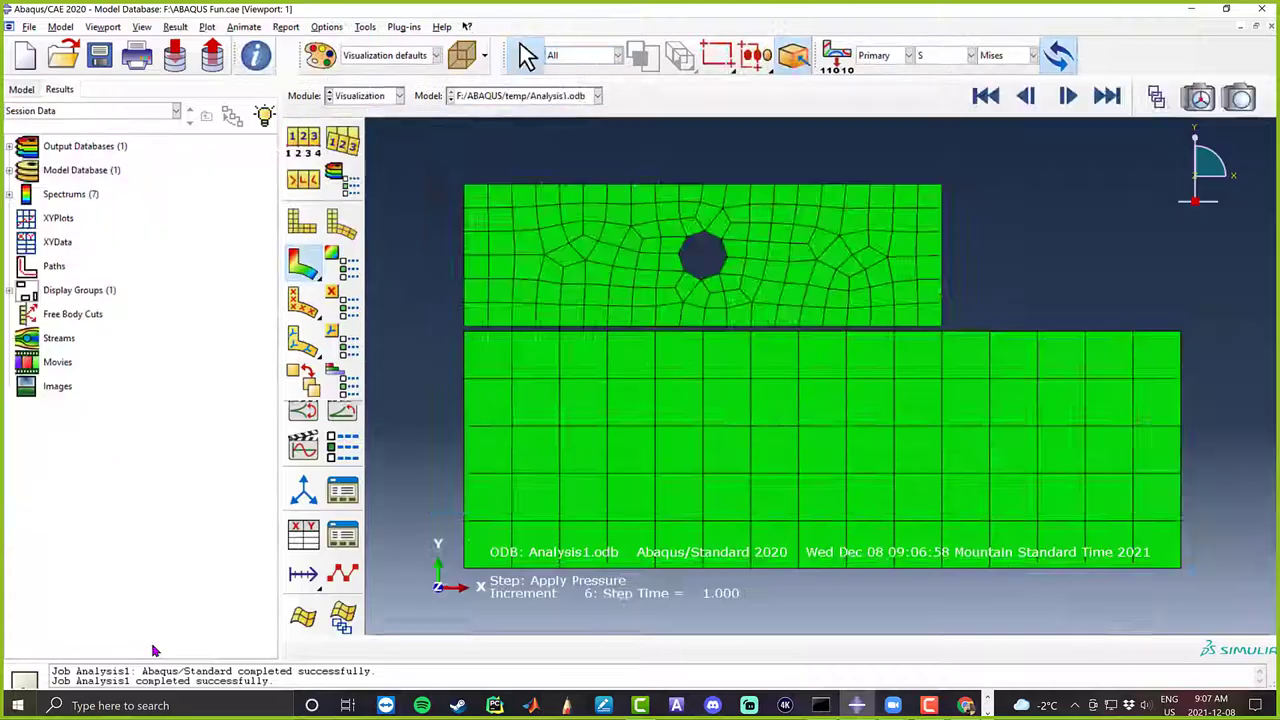
{"action": "left_click", "coordinate": [304, 264]}
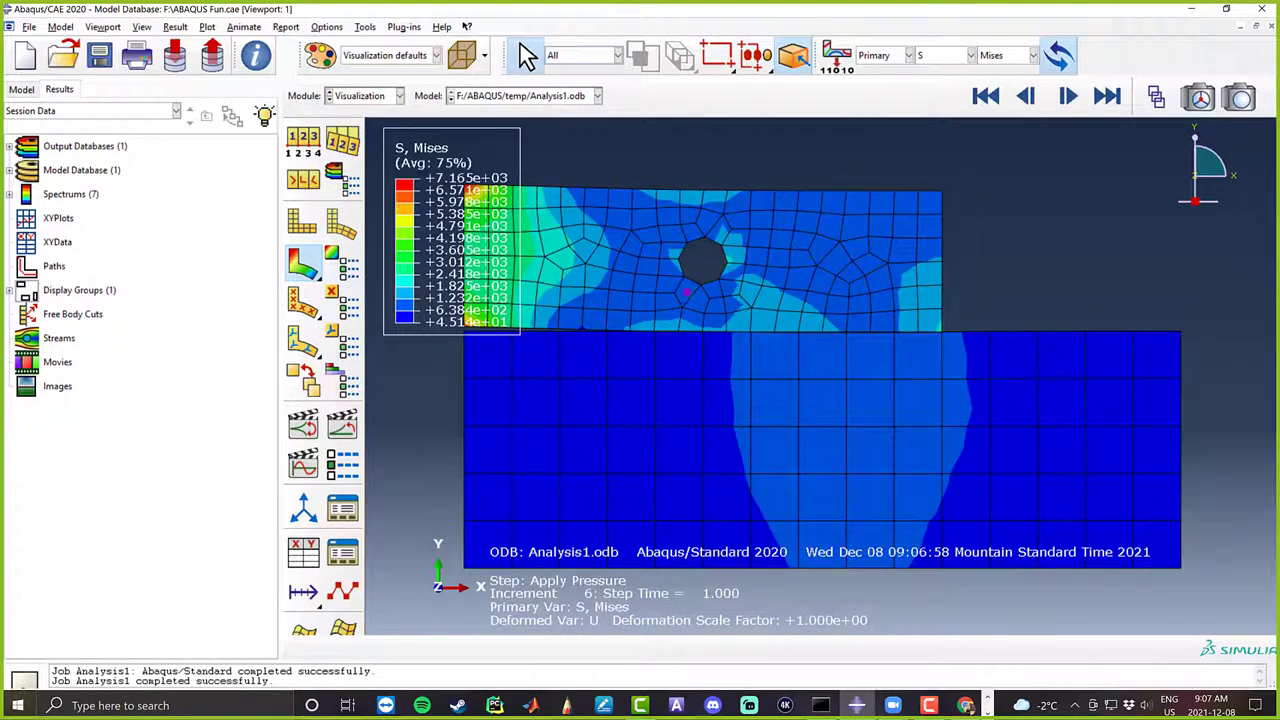